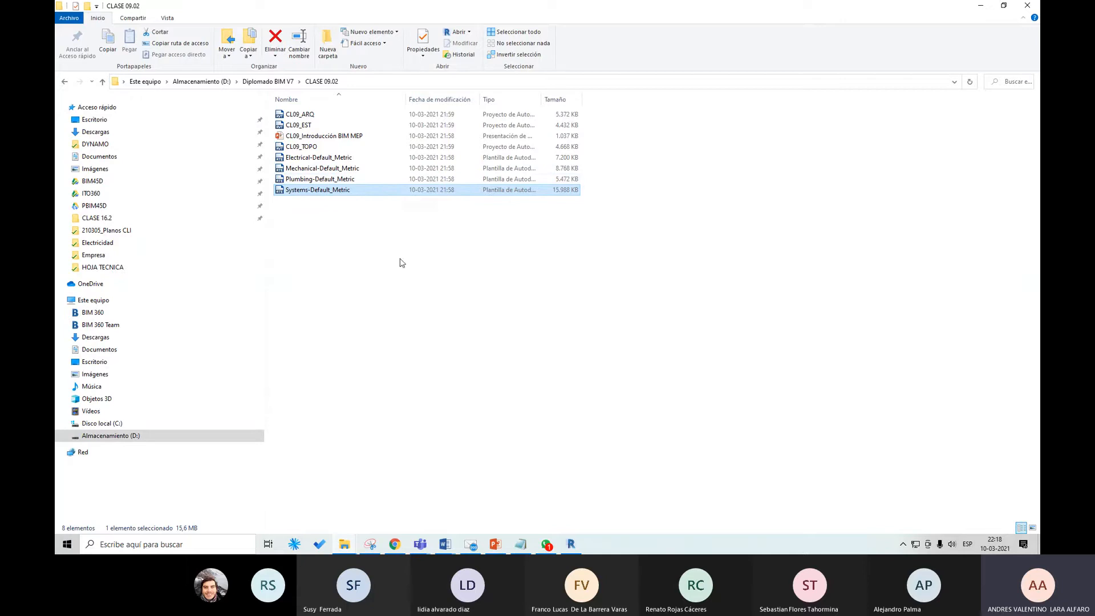
Switch to Revit and create a new project from the Systems-Default_Metric.rte template in the US Metric folder.
mouse_move(578, 545)
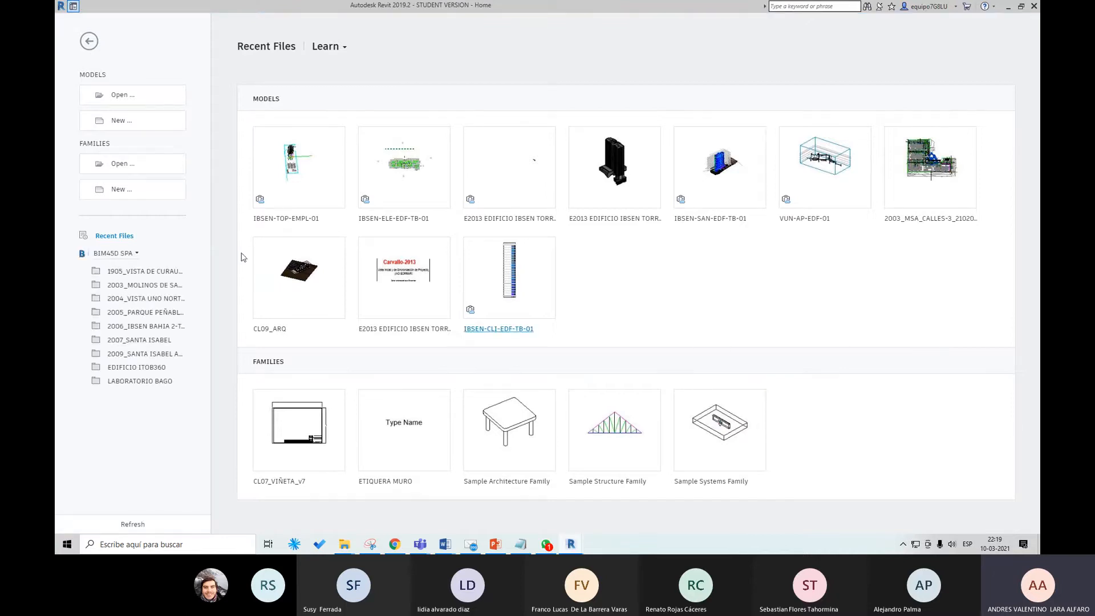
click(126, 121)
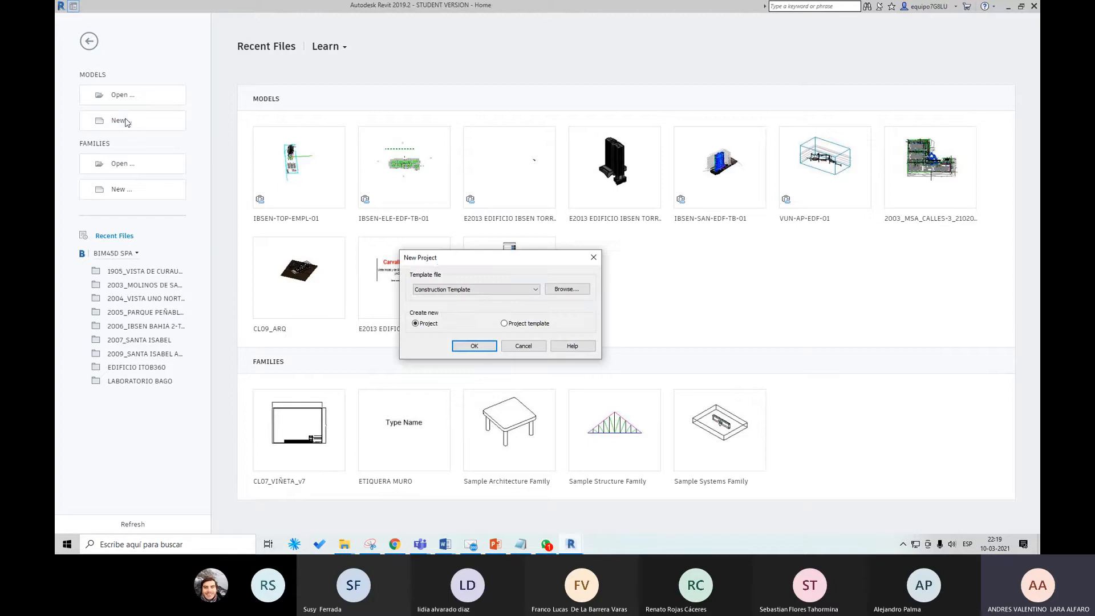
click(469, 290)
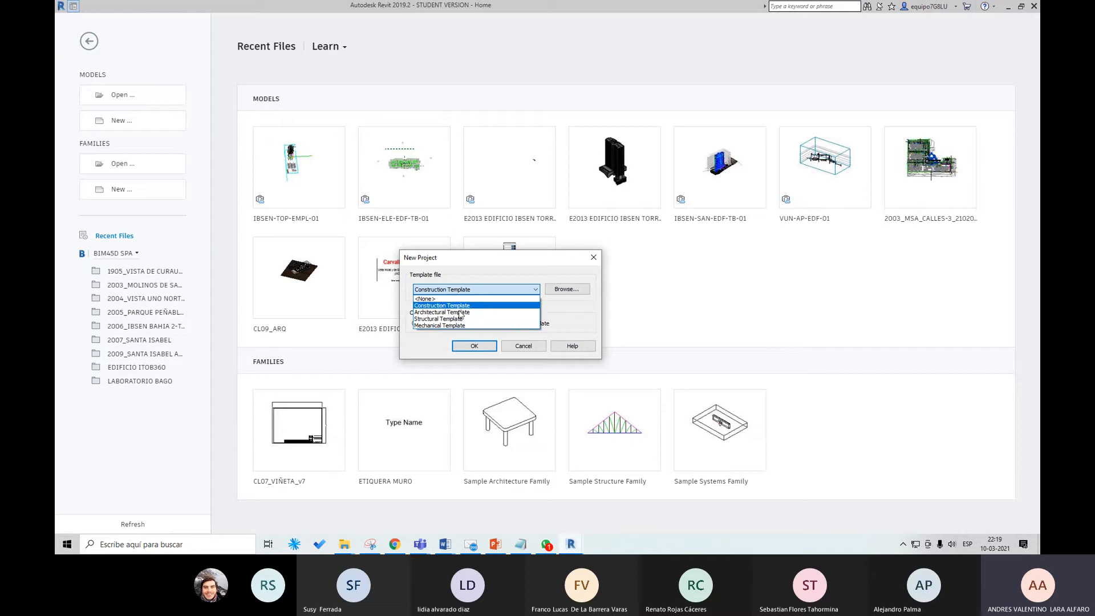
click(476, 291)
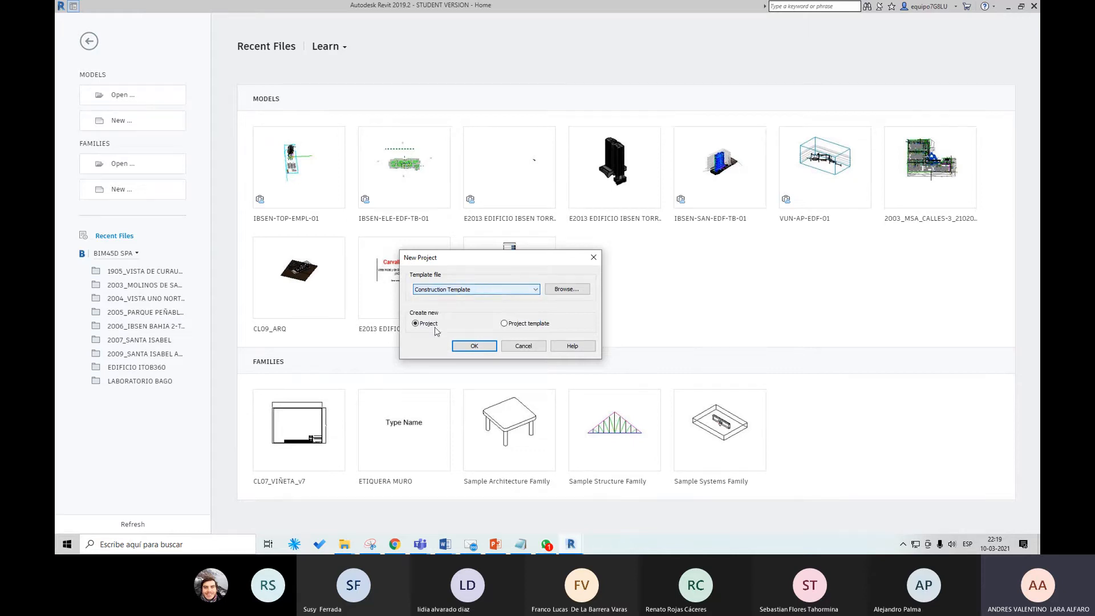
click(565, 291)
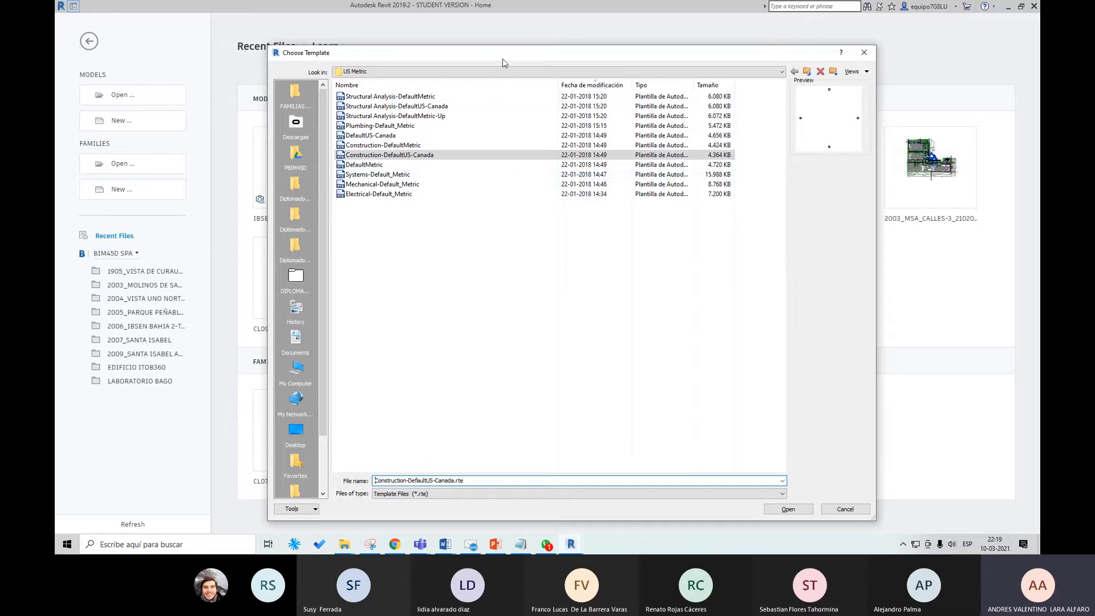
click(393, 175)
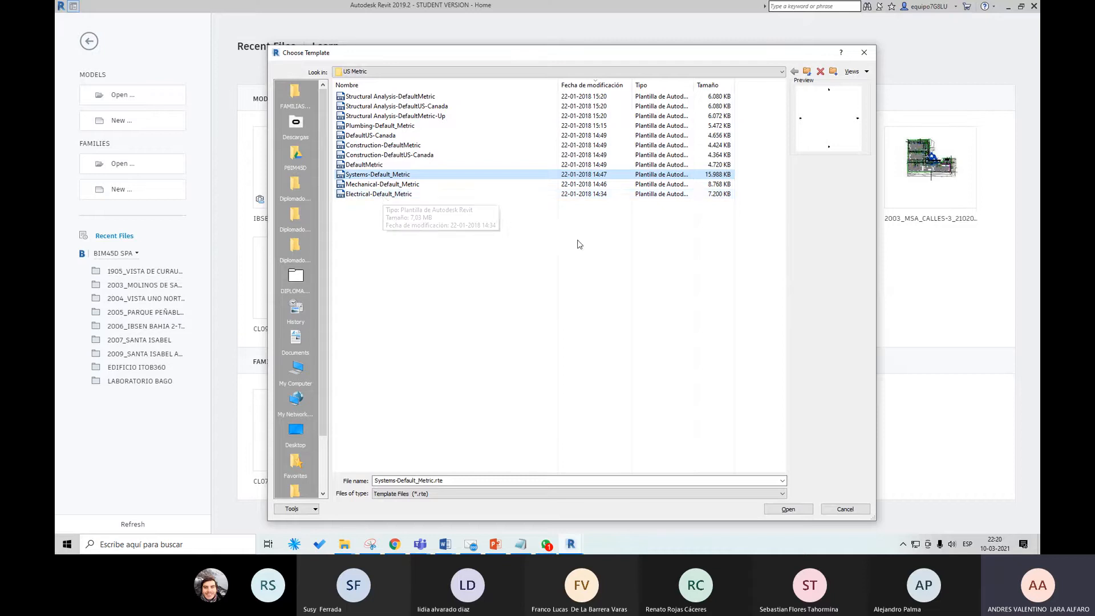
drag(522, 57, 497, 49)
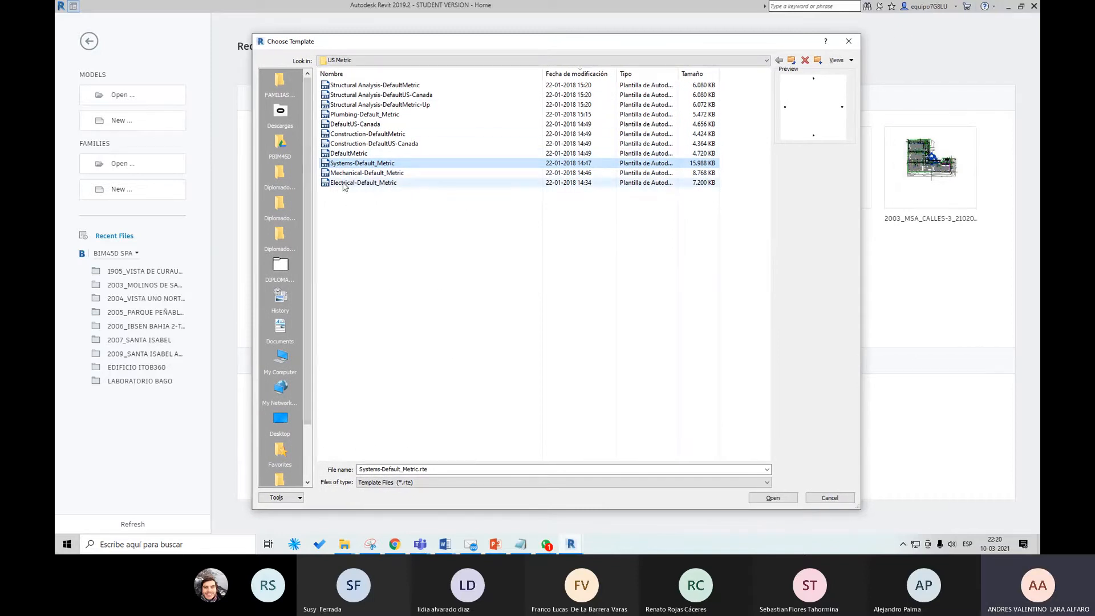
click(773, 498)
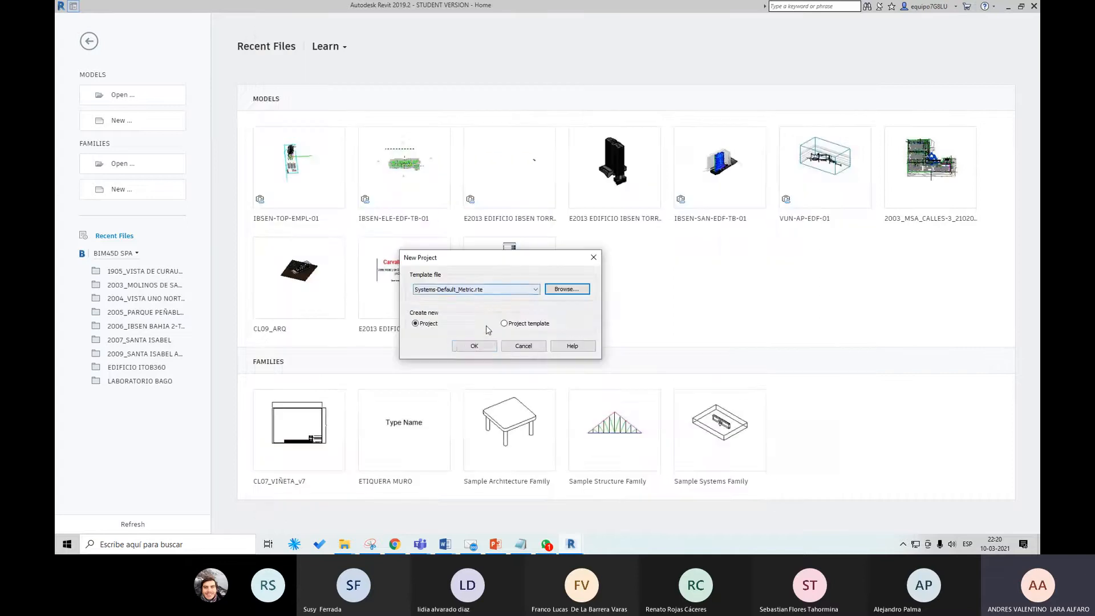
click(474, 346)
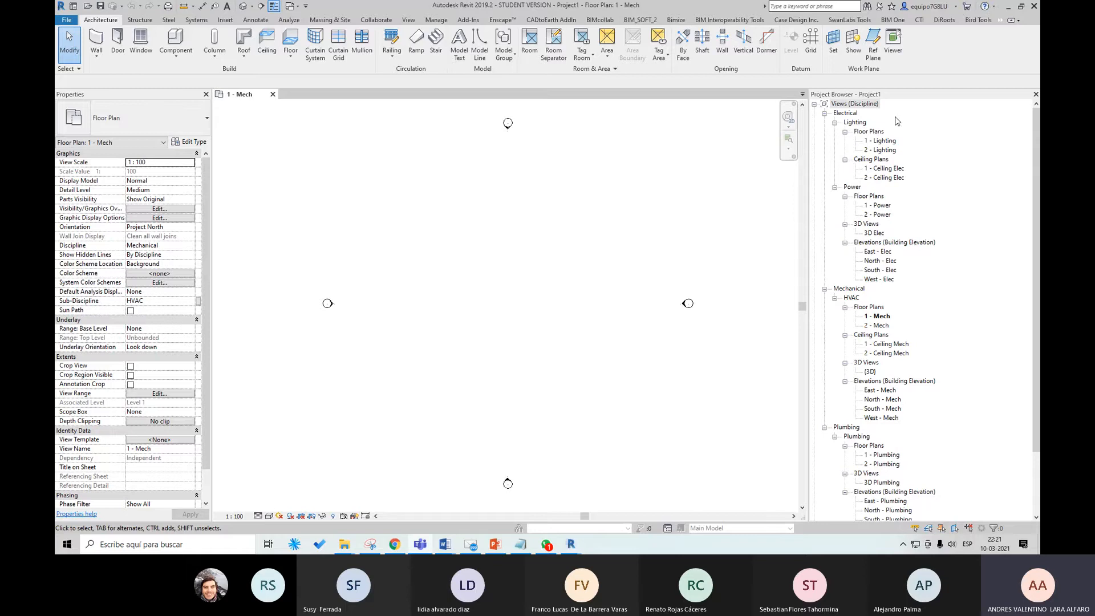
Review the discipline-organised views in the Project Browser and open the South - Mech elevation to examine its levels.
scroll(899, 347, down, 1)
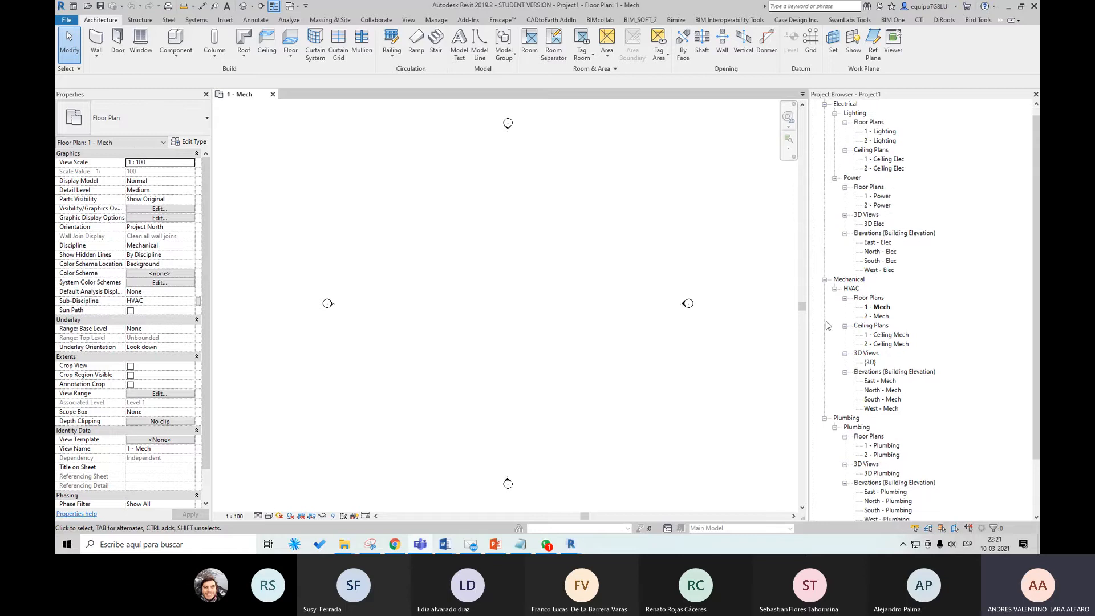
scroll(867, 378, down, 4)
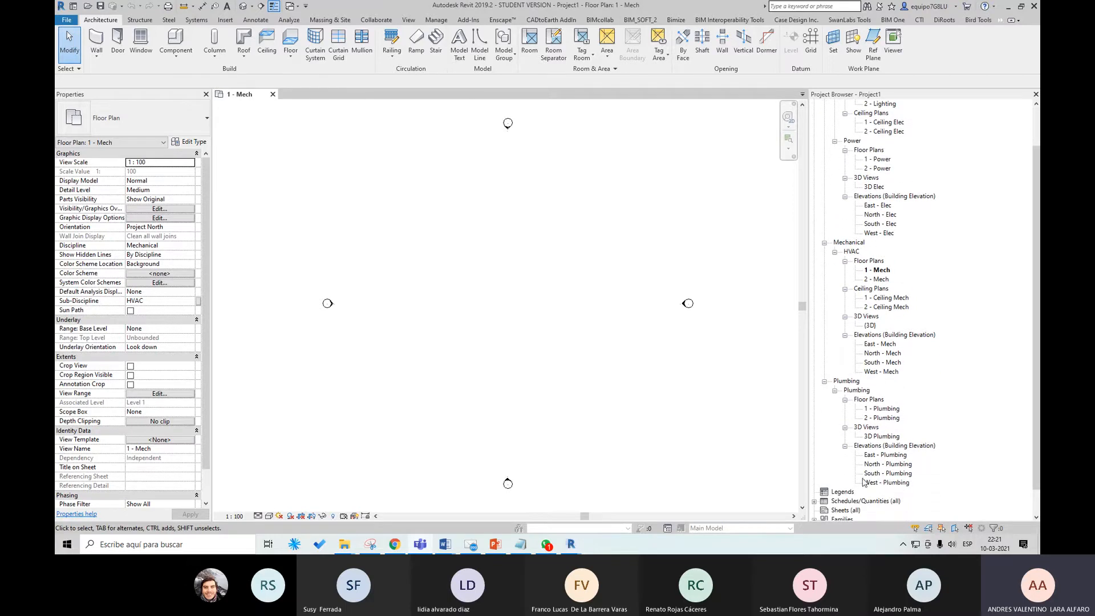
scroll(871, 431, up, 2)
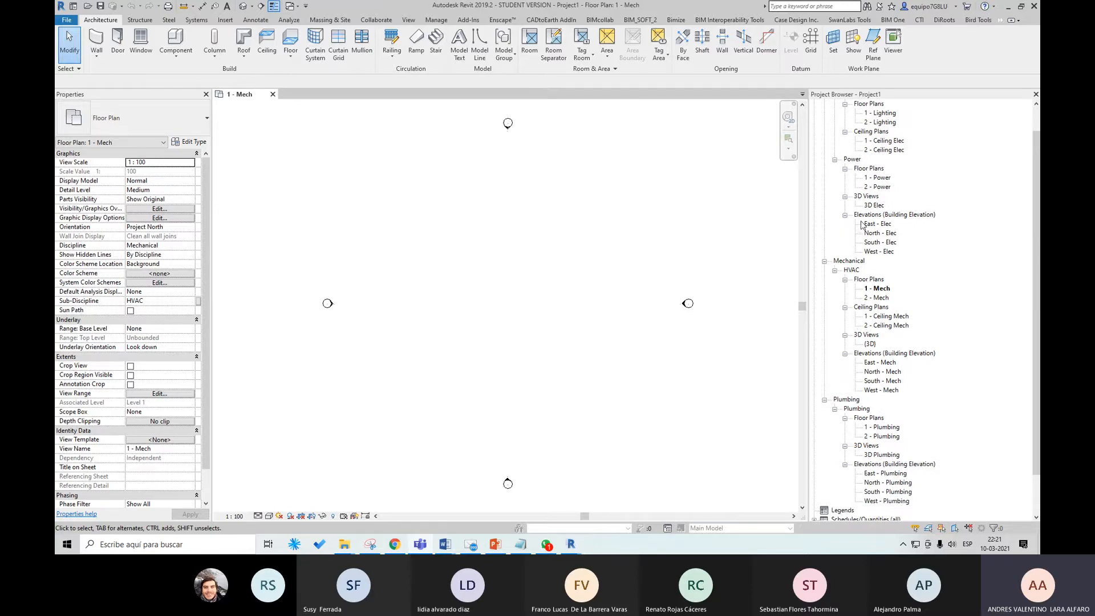
double_click(883, 380)
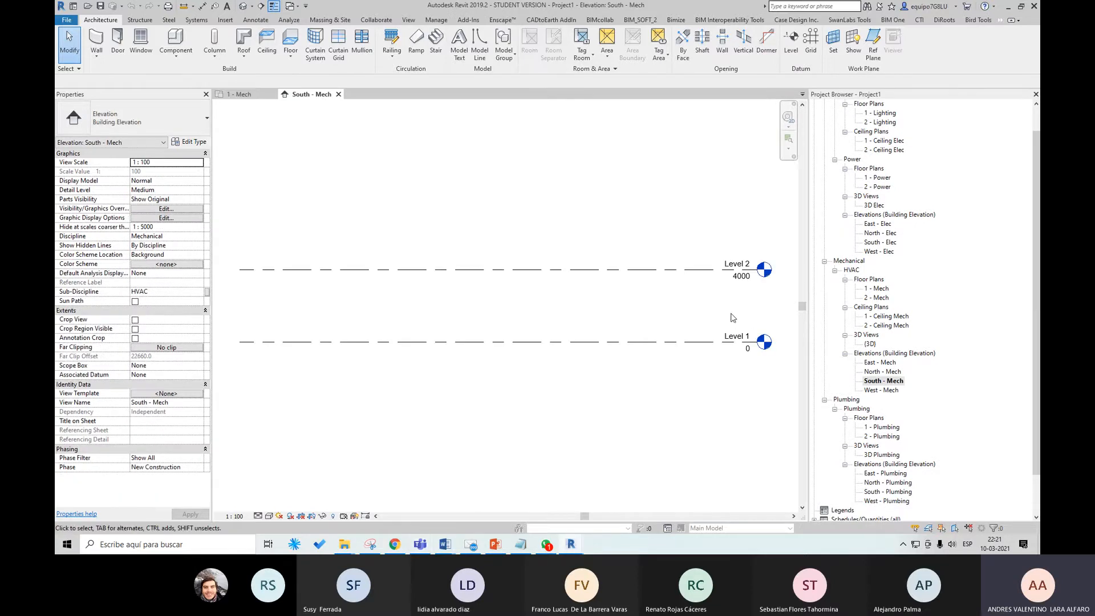
middle_drag(733, 318, 682, 319)
scroll(697, 342, down, 1)
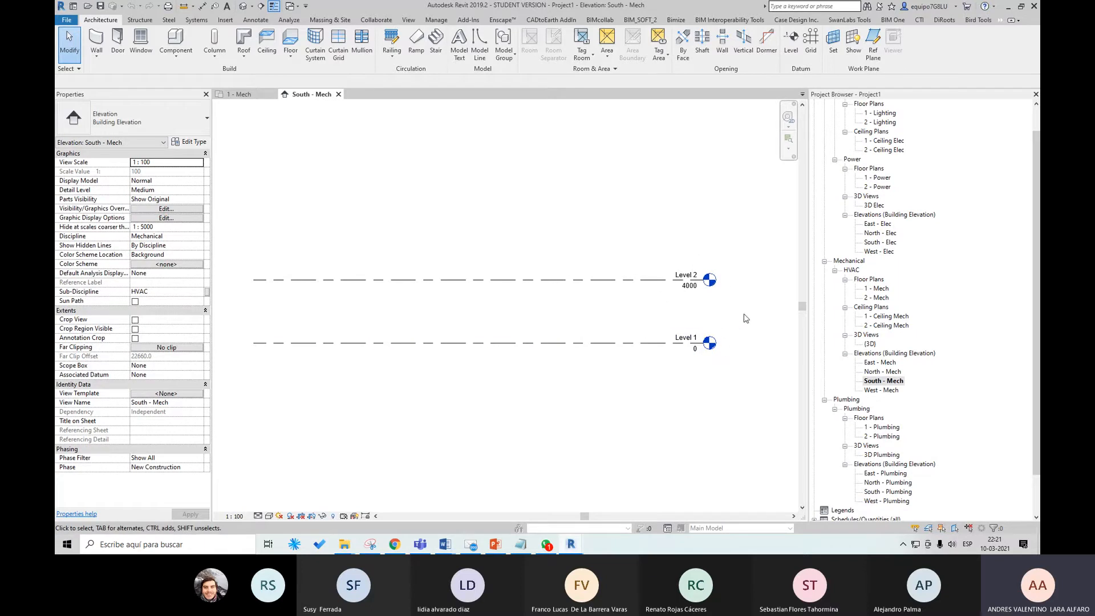
scroll(906, 291, up, 1)
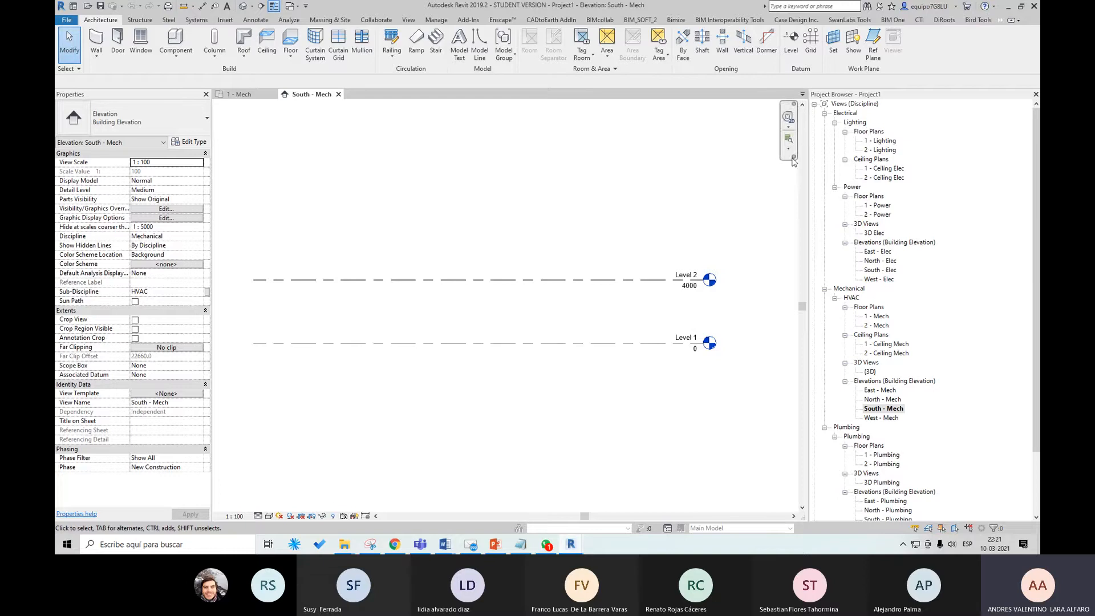
Open the 1 - Lighting floor plan and inspect the project parameters without changing them.
double_click(880, 141)
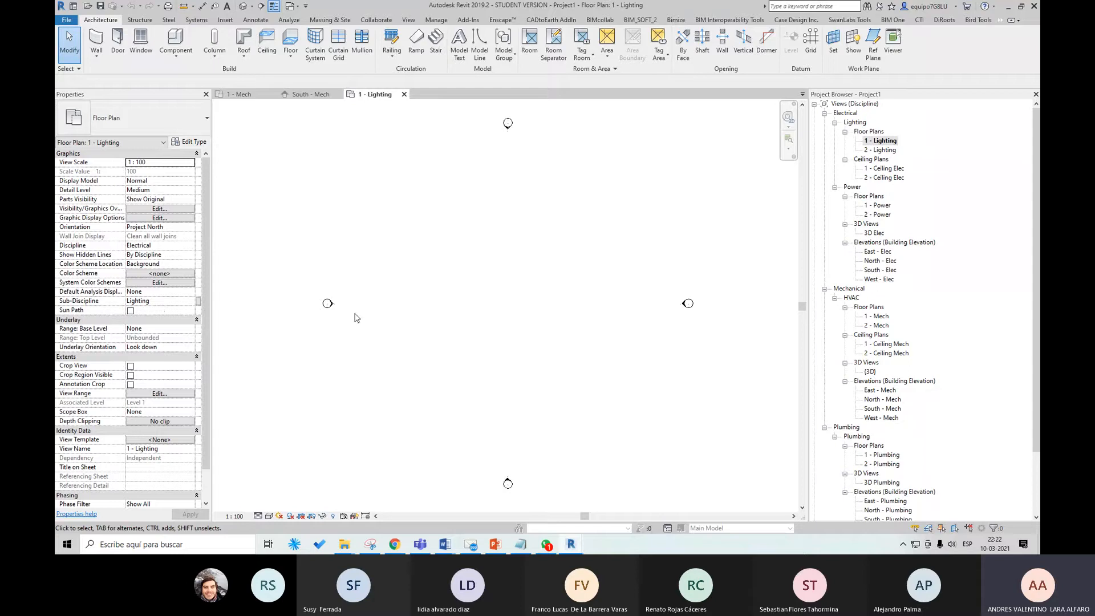
click(437, 20)
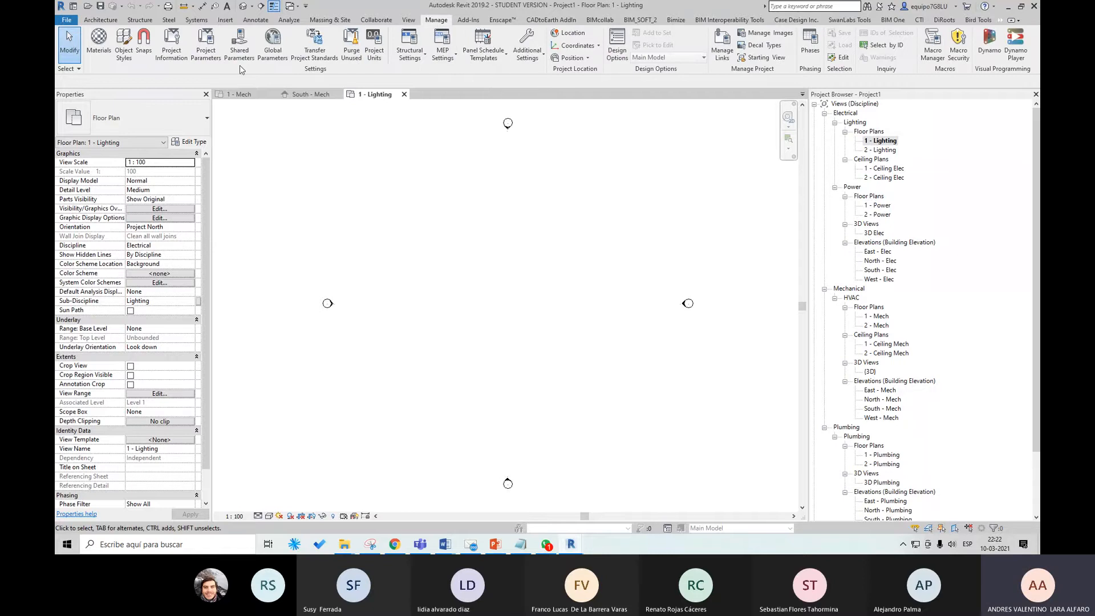
click(217, 60)
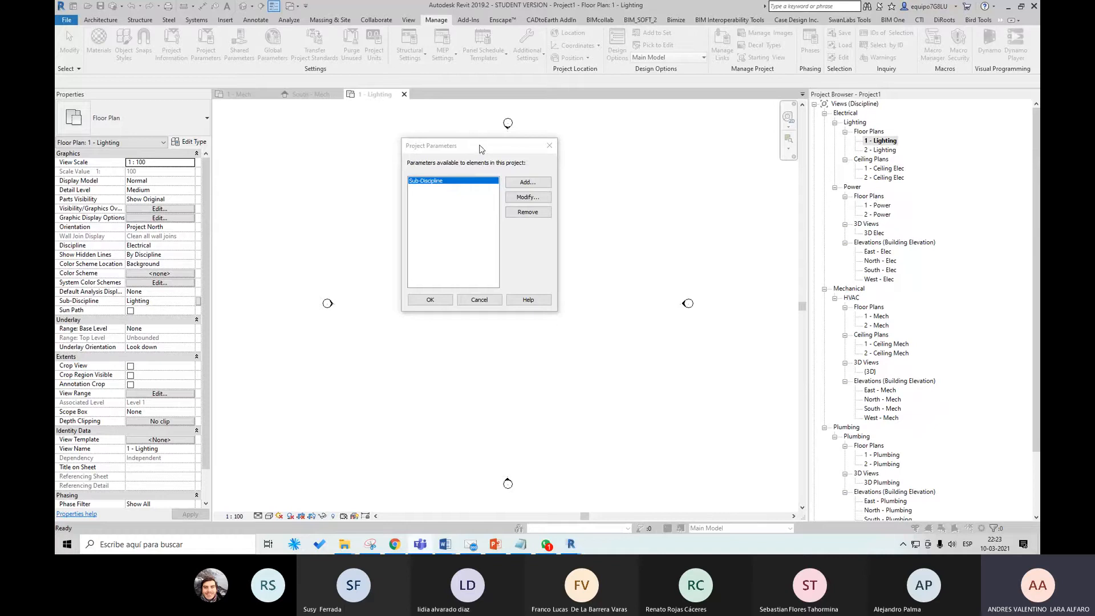
drag(480, 148, 486, 150)
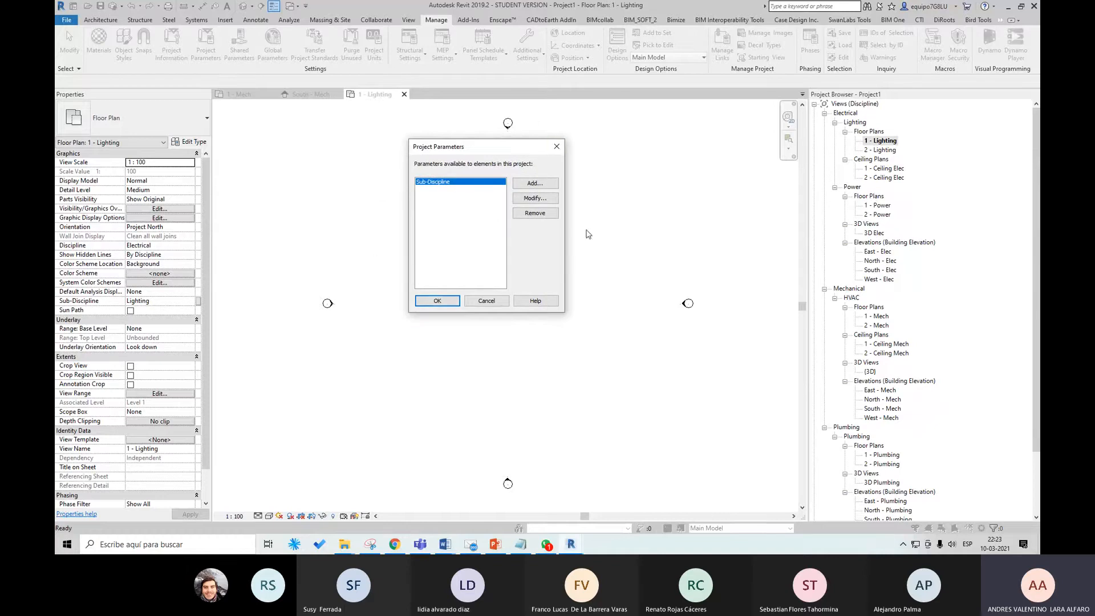
click(557, 147)
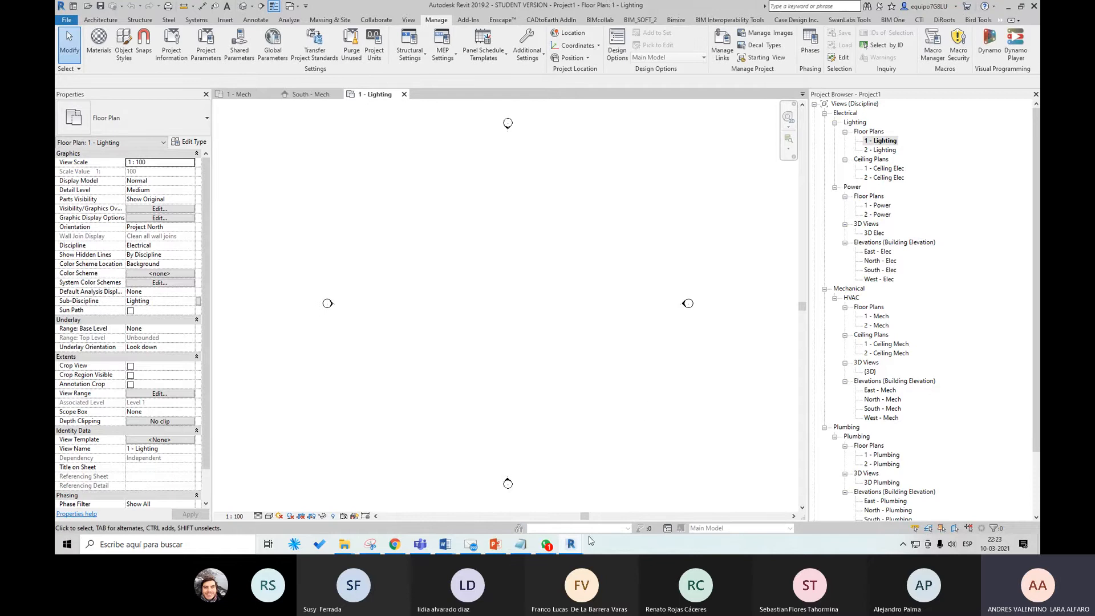
Switch to the other Revit session and create a new project from the Plumbing-Default_Metric.rte template.
mouse_move(578, 550)
click(654, 506)
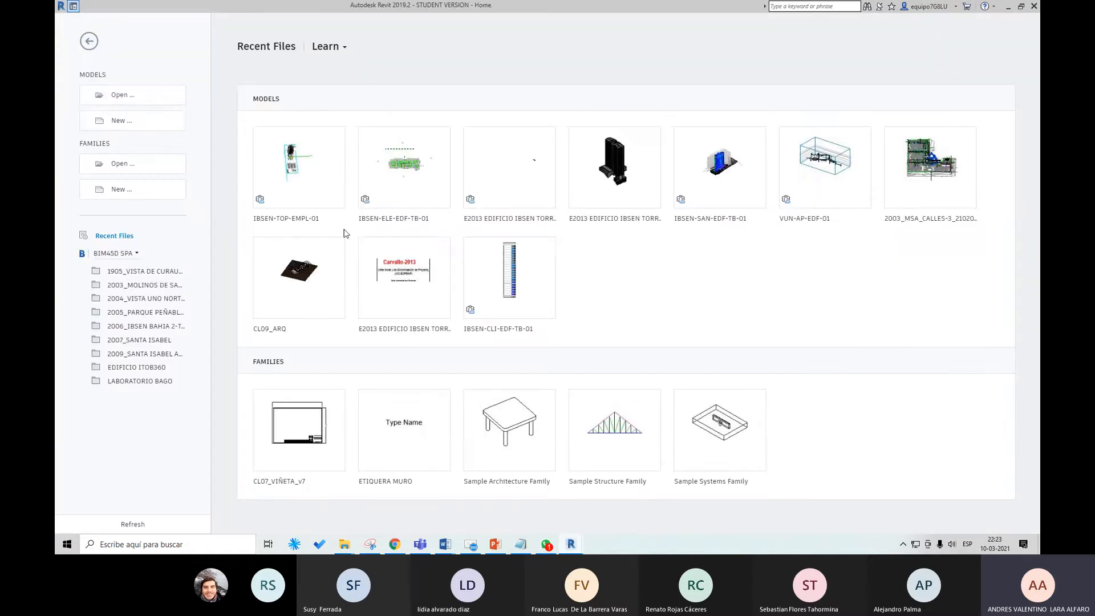
click(122, 126)
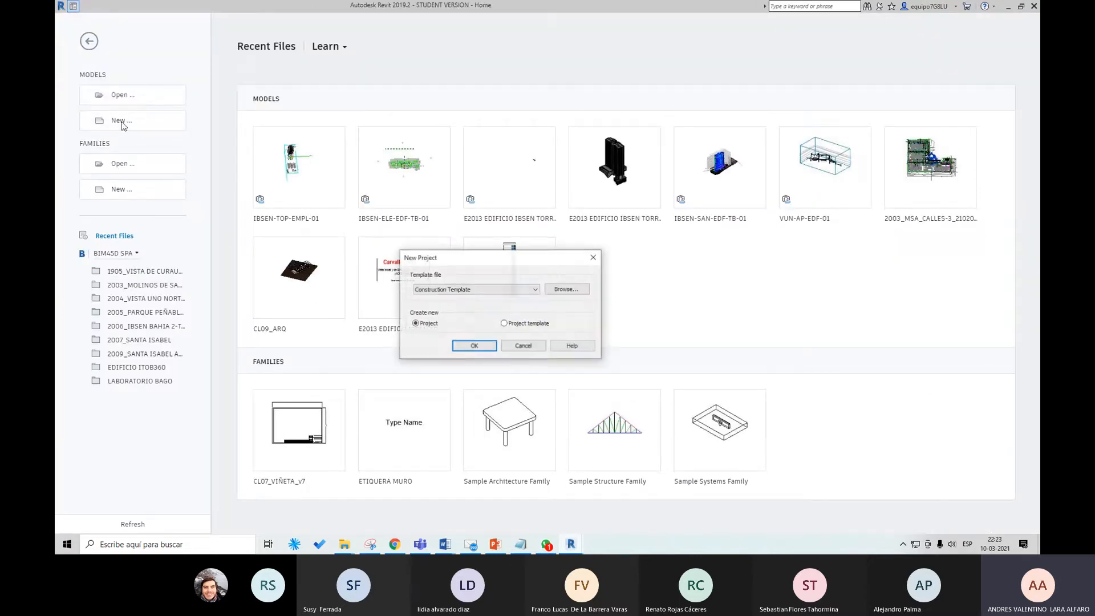
click(549, 290)
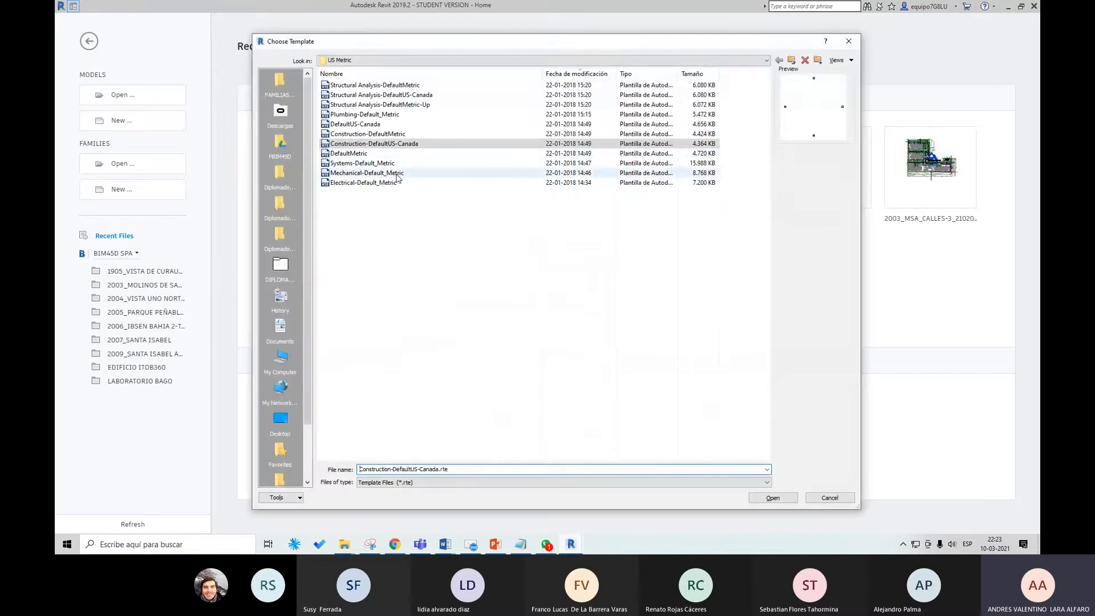
click(396, 115)
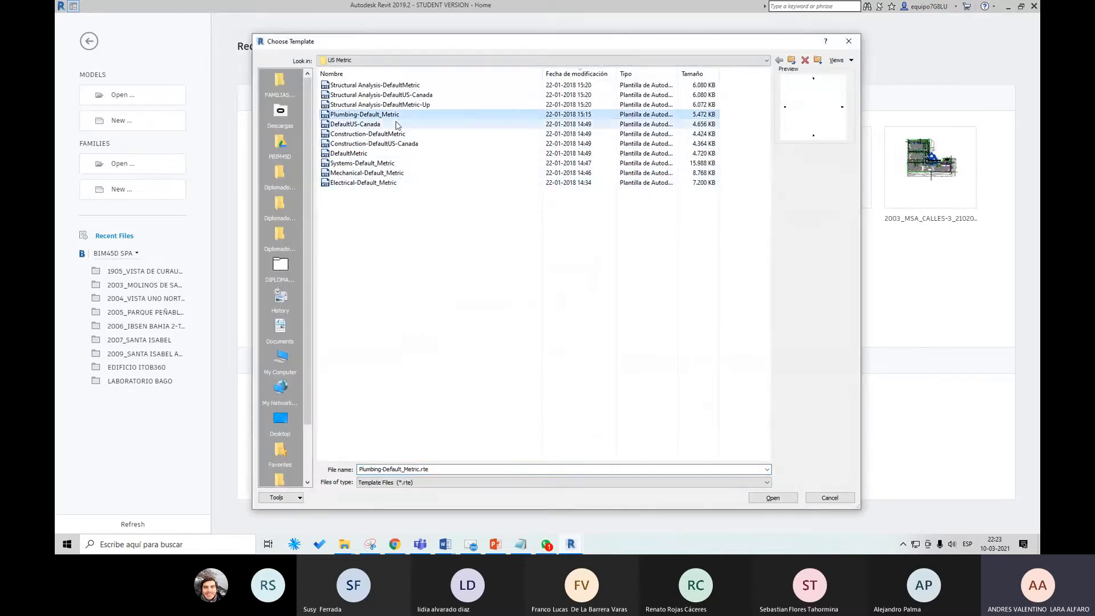
click(773, 497)
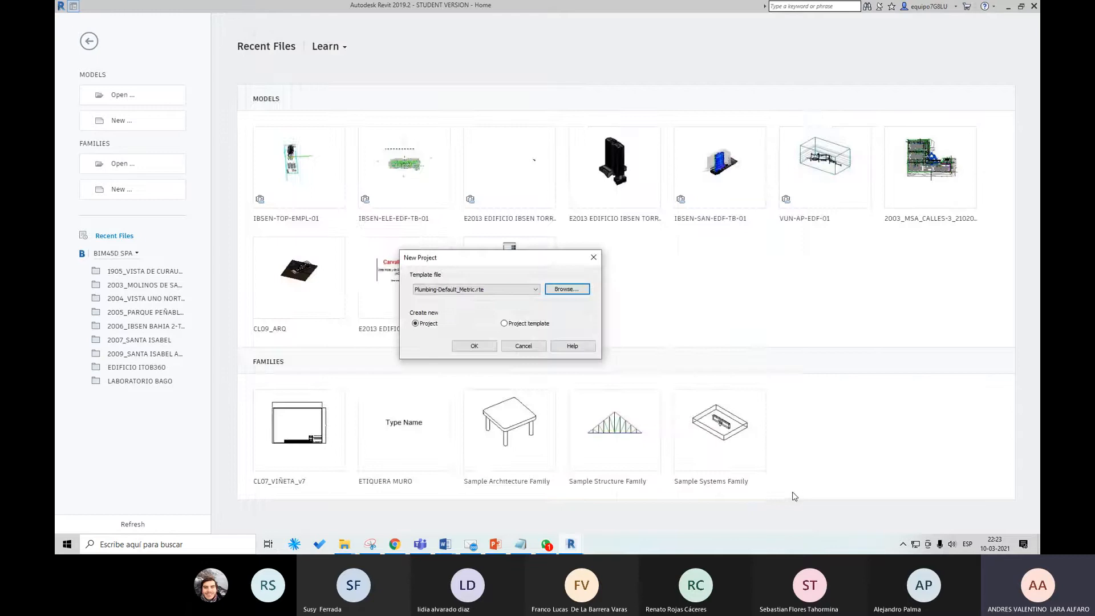
click(475, 346)
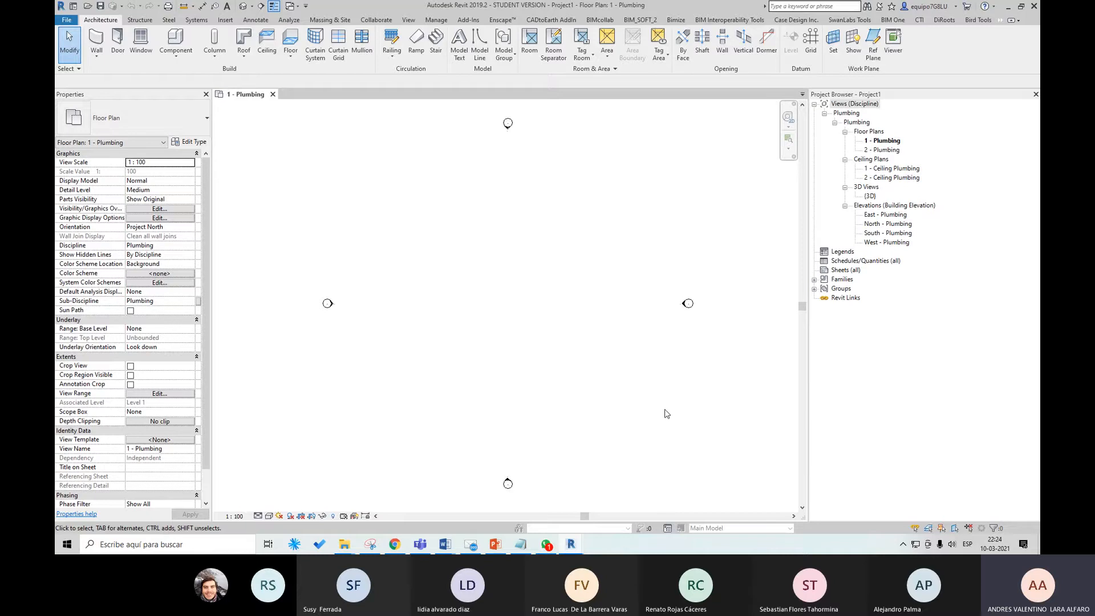
Return to the systems-template project and review its Electrical, Mechanical and Plumbing views alongside the 1 - Lighting plan.
mouse_move(571, 544)
click(525, 506)
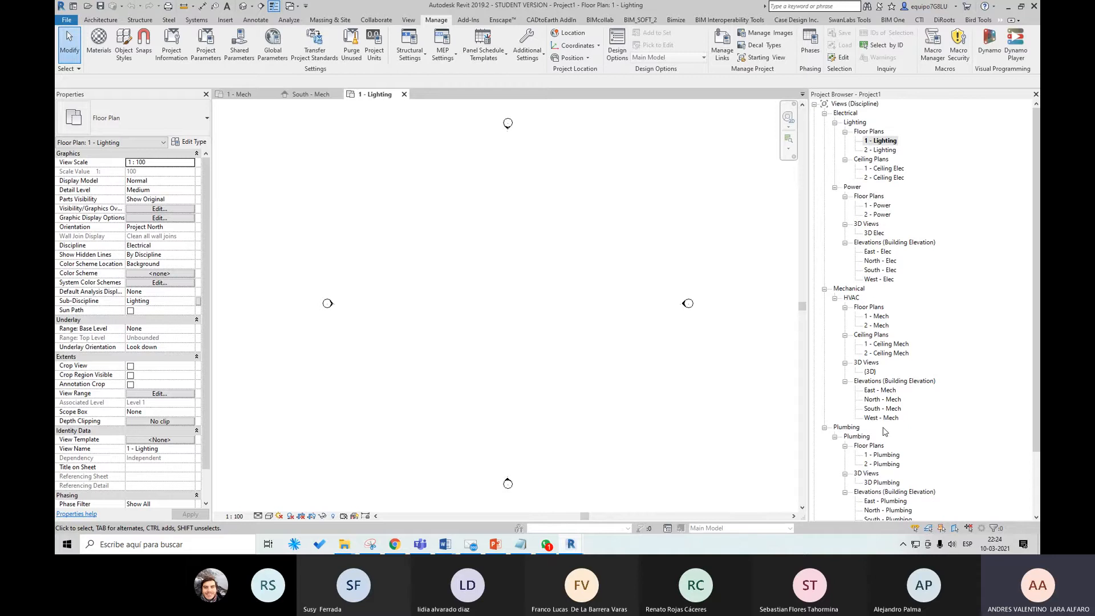
scroll(884, 433, down, 1)
scroll(881, 452, up, 1)
middle_drag(608, 255, 598, 278)
middle_drag(582, 384, 600, 356)
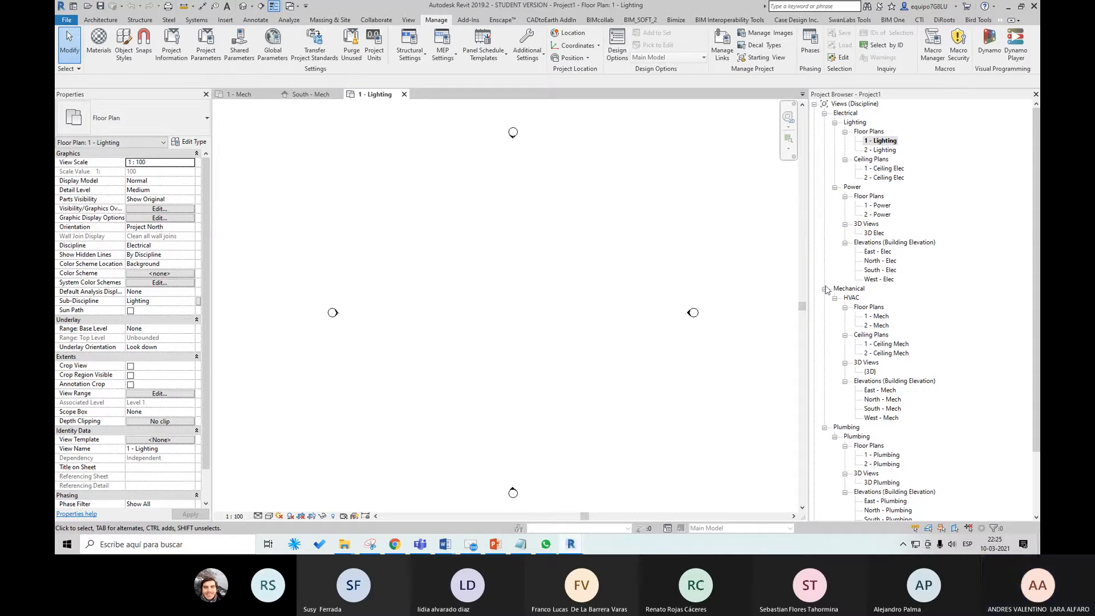
Collapse the Electrical, Mechanical and Plumbing groups in the Project Browser and widen the browser slightly.
click(824, 114)
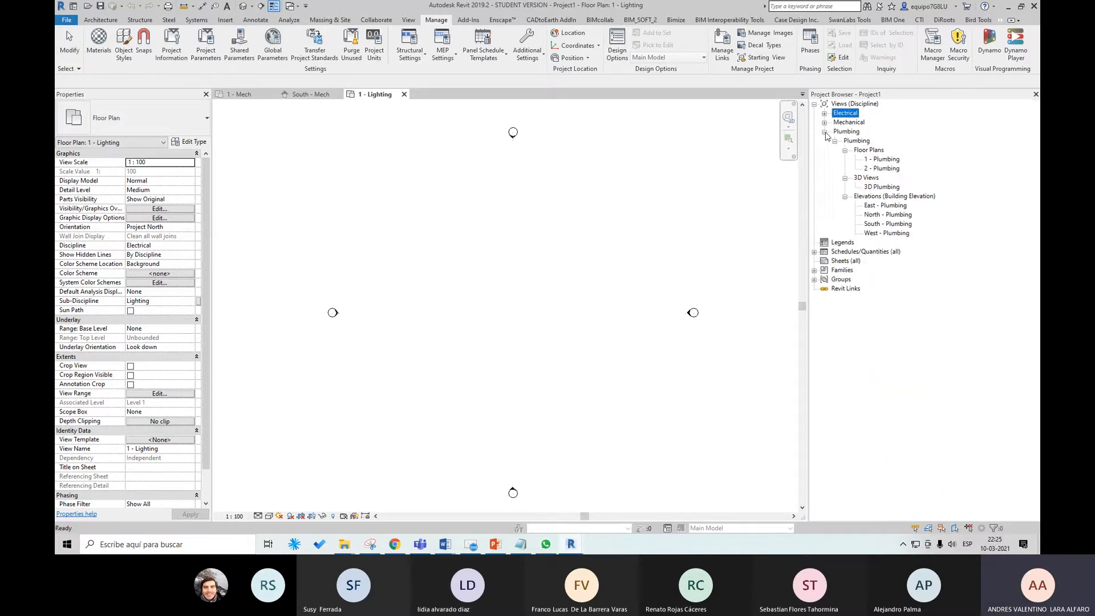
click(825, 132)
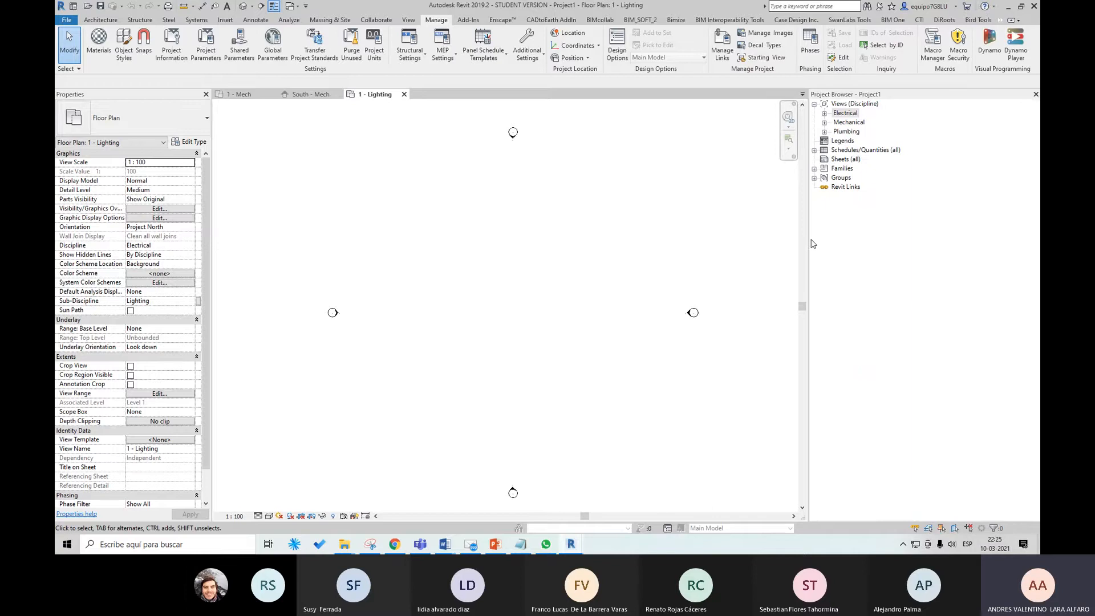
drag(815, 246, 810, 252)
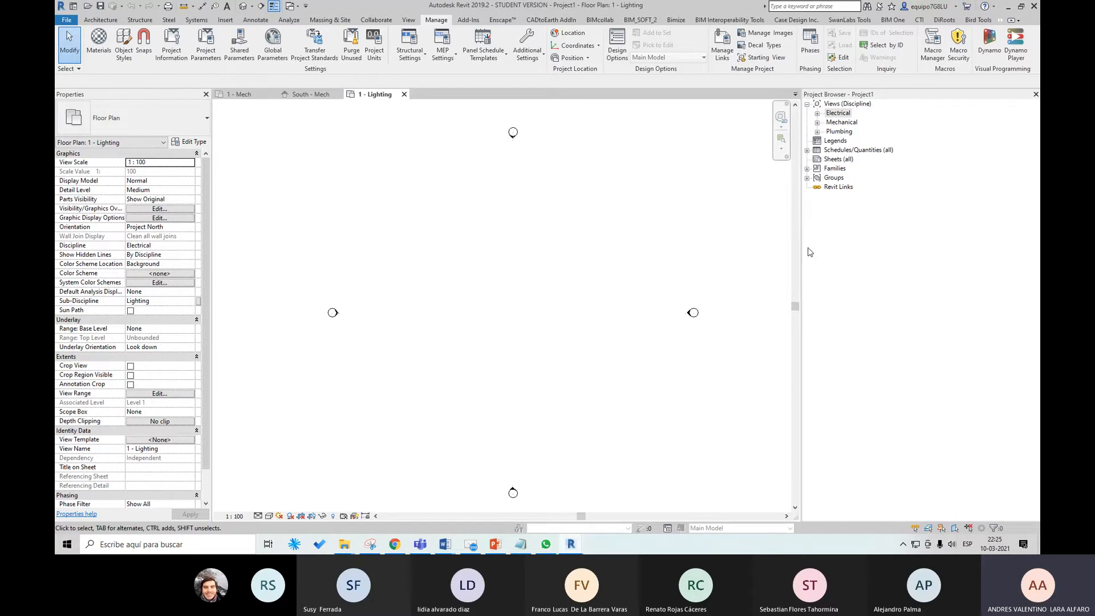
Expand the Mechanical views and open the South - Mech elevation to examine Level 1 and Level 2.
click(818, 122)
double_click(880, 244)
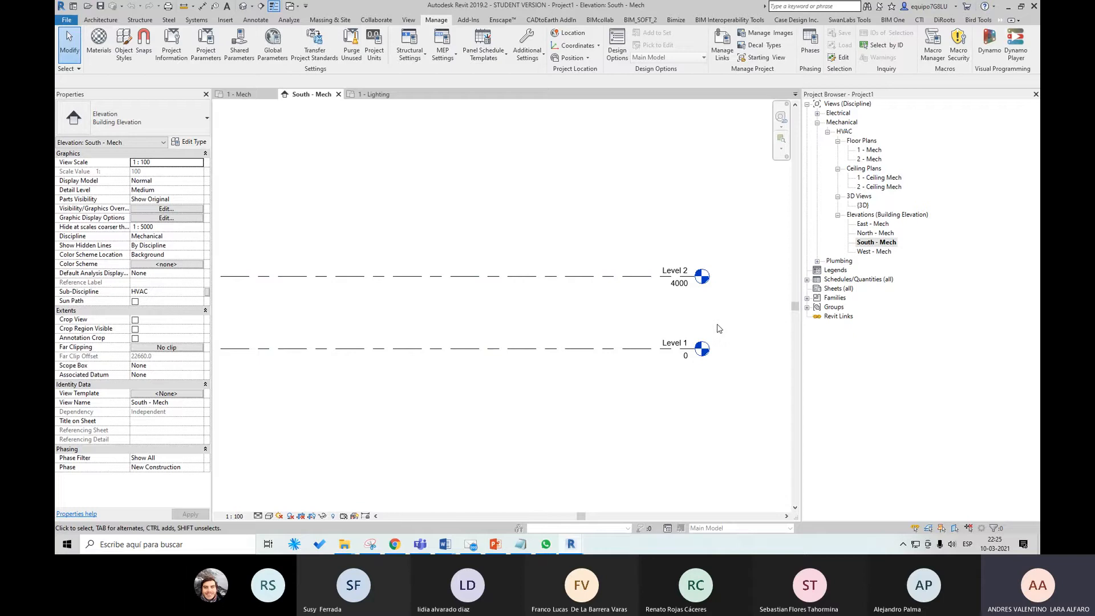
middle_drag(615, 284, 622, 304)
scroll(623, 308, down, 2)
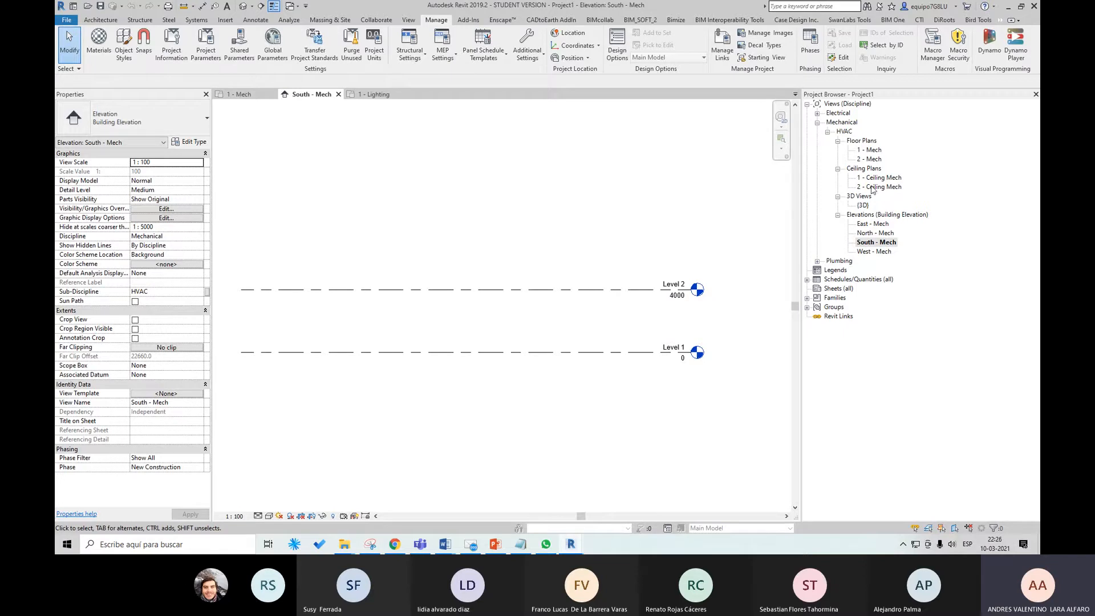
Open the 1 - Mech floor plan and start a Revit link, browsing to the Diplomado BIM V7 folder's CLASE 09.02 subfolder.
double_click(877, 150)
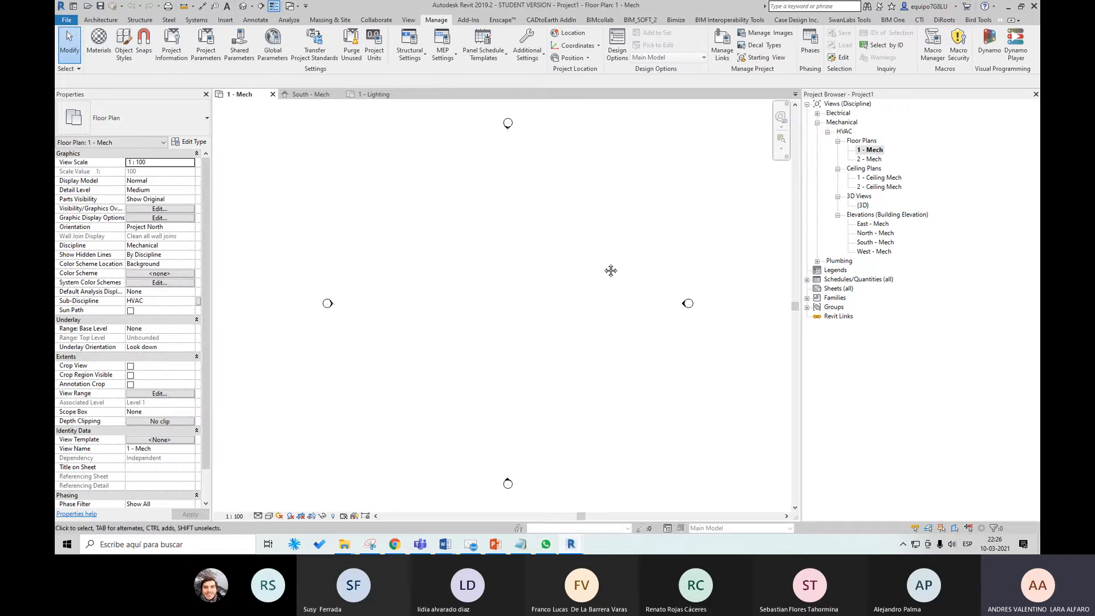
middle_drag(611, 269, 584, 263)
click(233, 21)
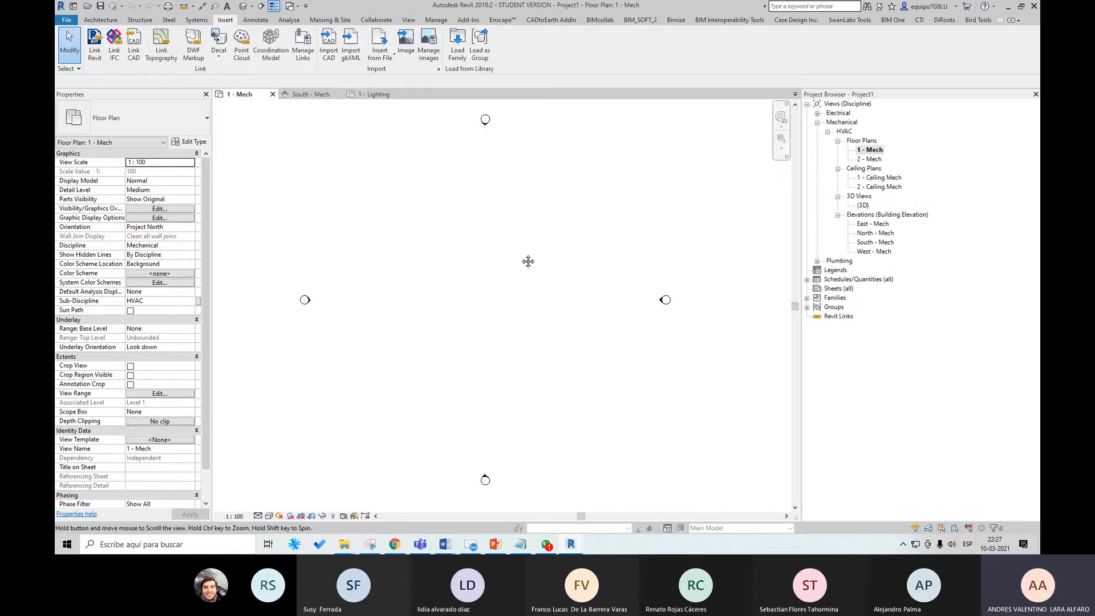
click(97, 53)
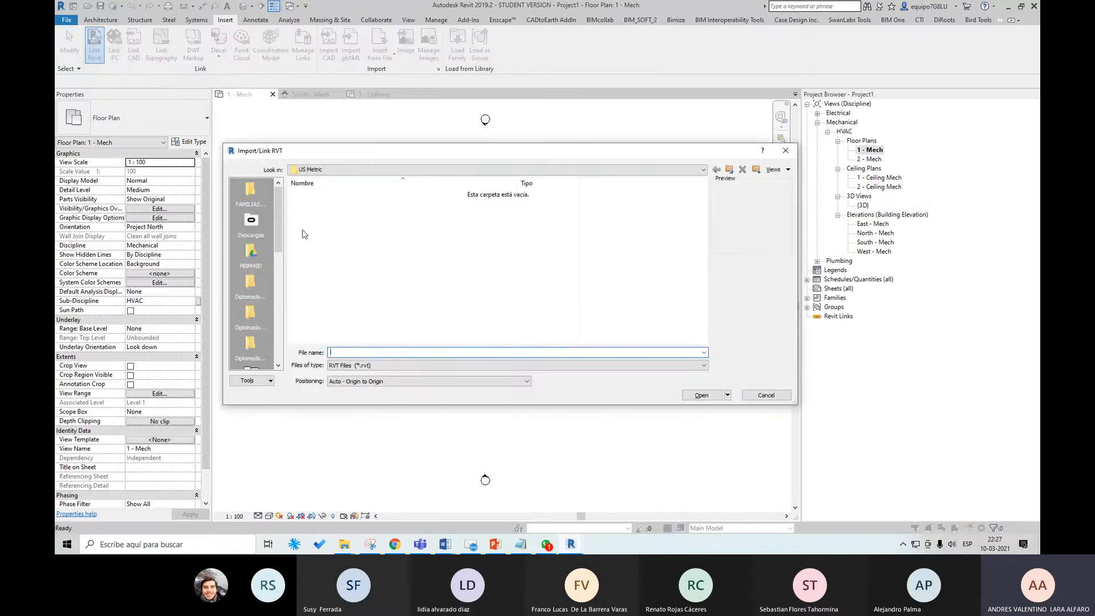
click(251, 282)
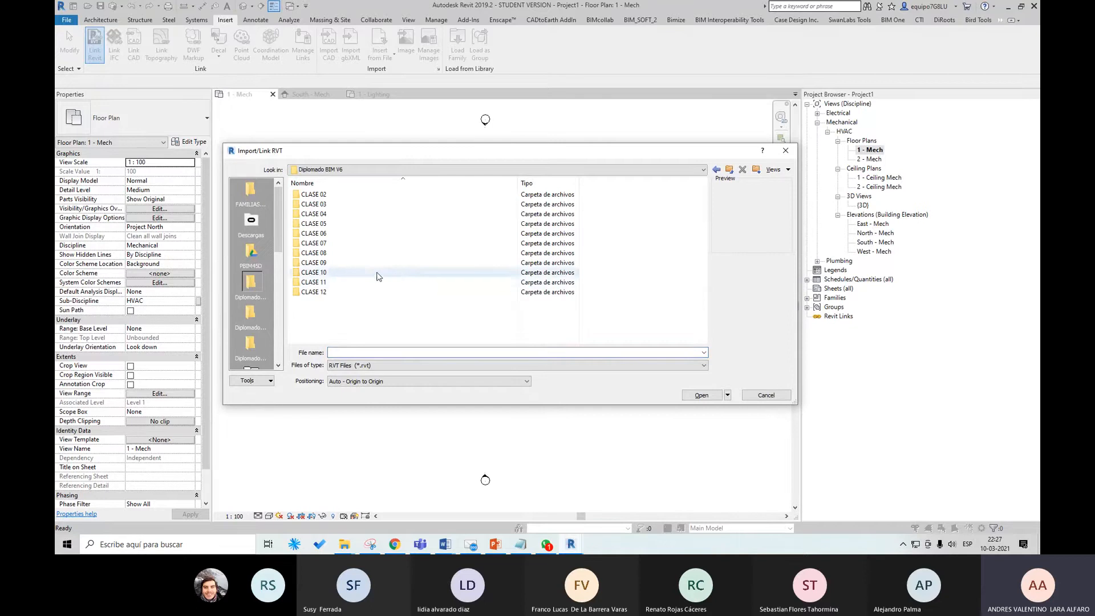
click(694, 171)
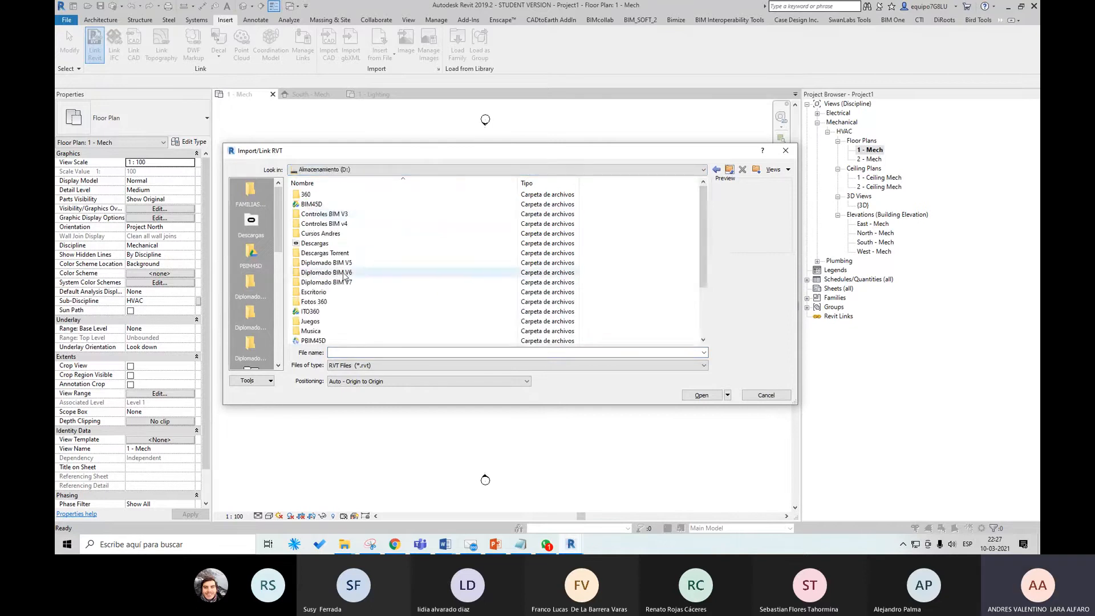
click(342, 282)
double_click(328, 273)
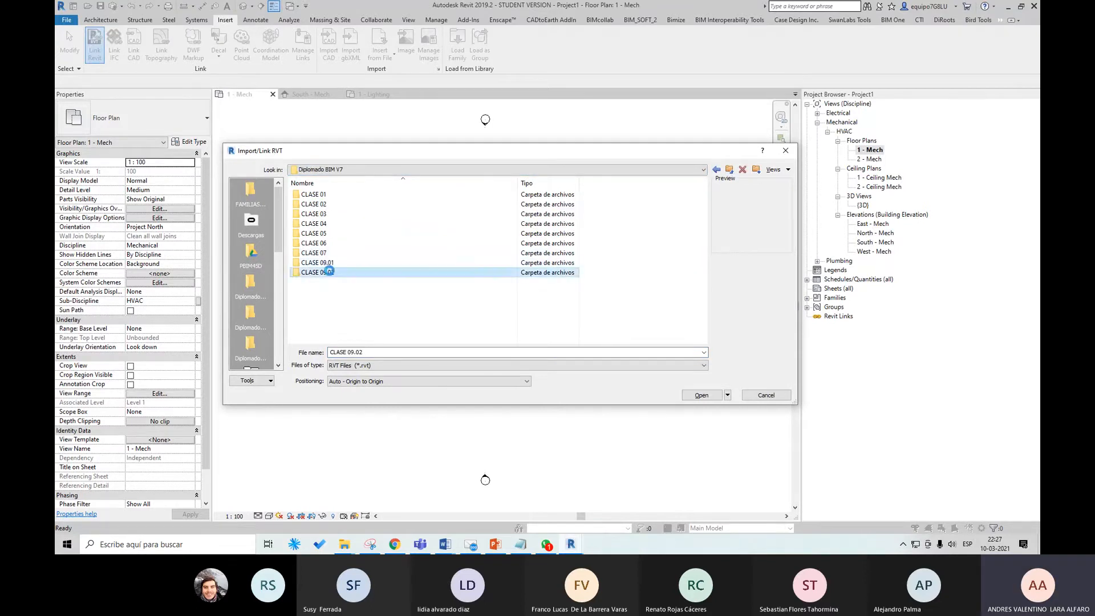
drag(367, 152, 384, 143)
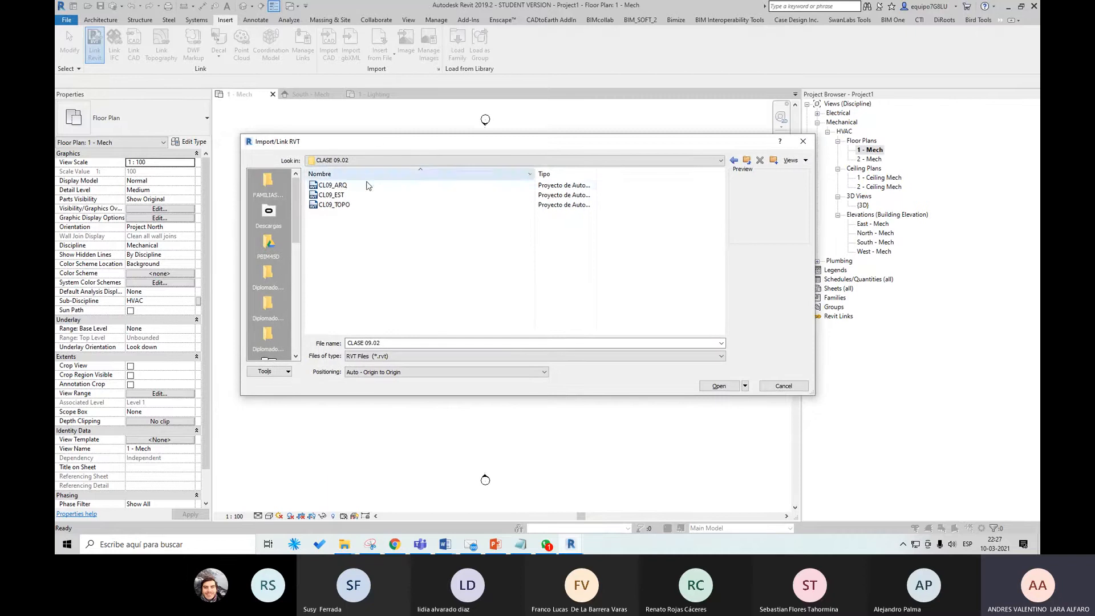
Link CL09_ARQ.rvt into the project with Auto - Center to Center positioning.
click(358, 185)
click(419, 372)
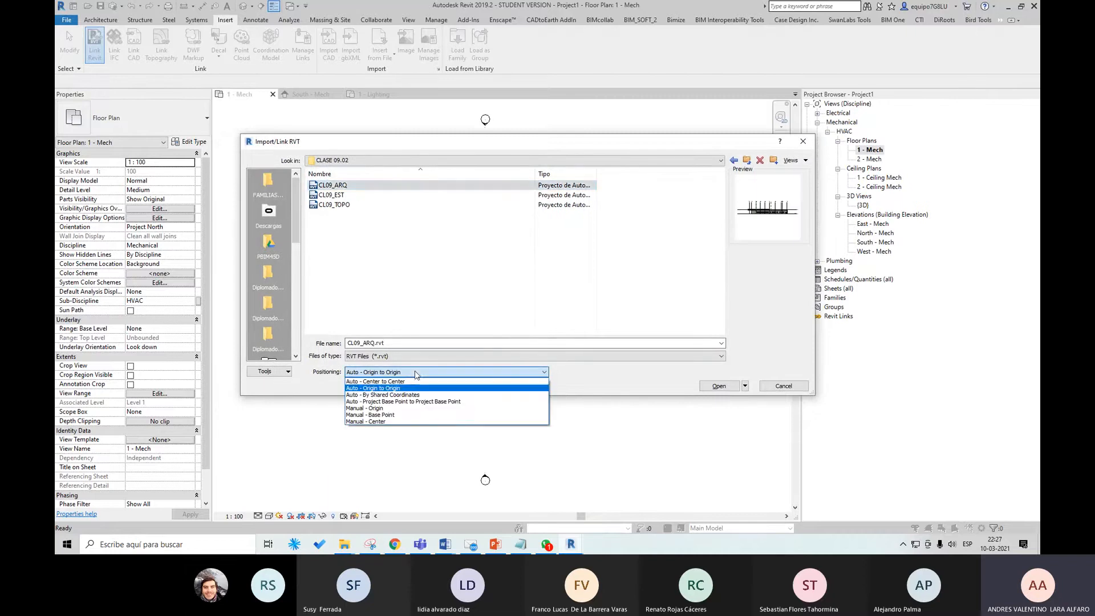
click(411, 380)
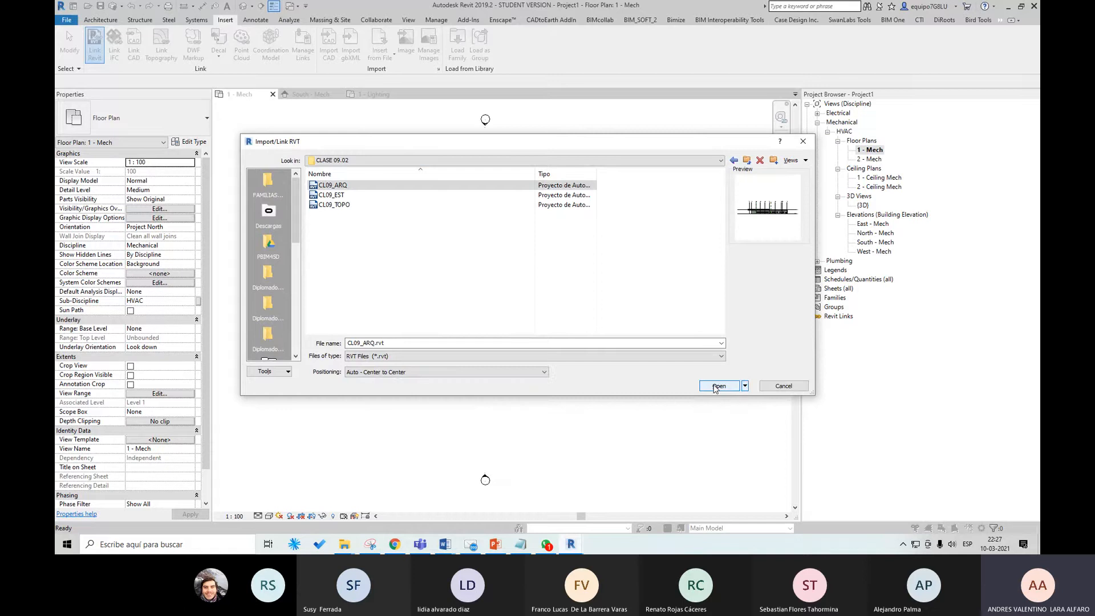
click(717, 387)
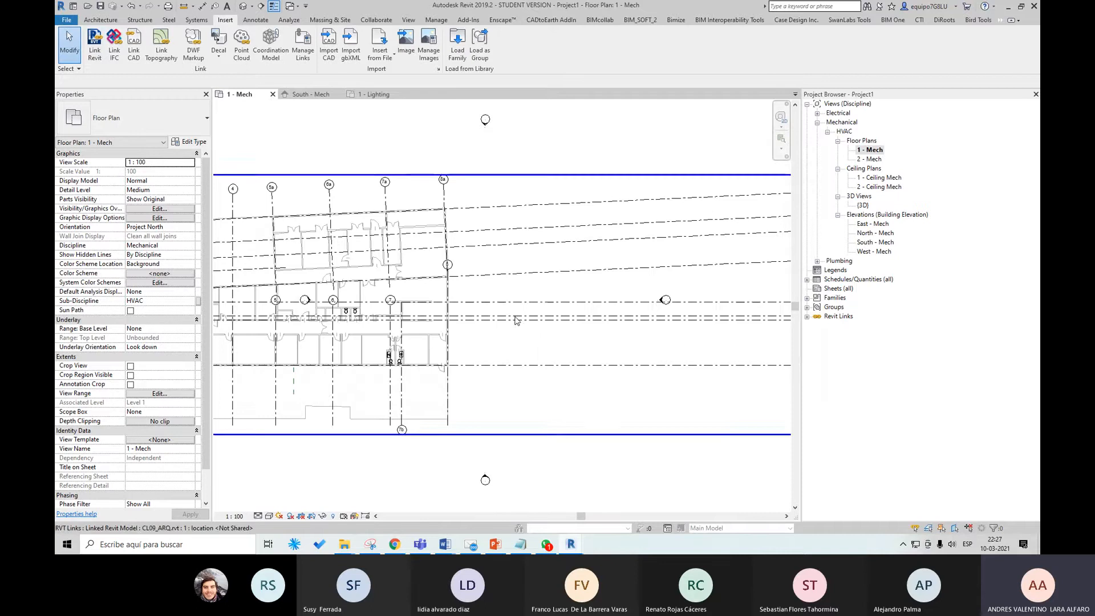
Move the west elevation marker out of the linked building, beyond the west end of its grids.
scroll(515, 320, down, 3)
scroll(456, 284, up, 2)
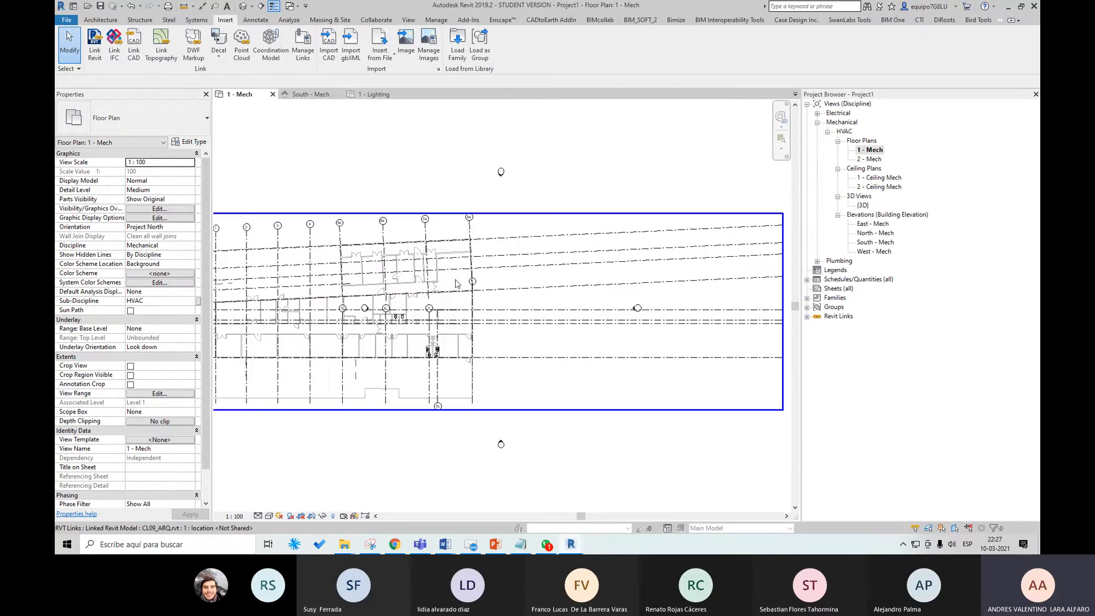
middle_drag(494, 292, 530, 295)
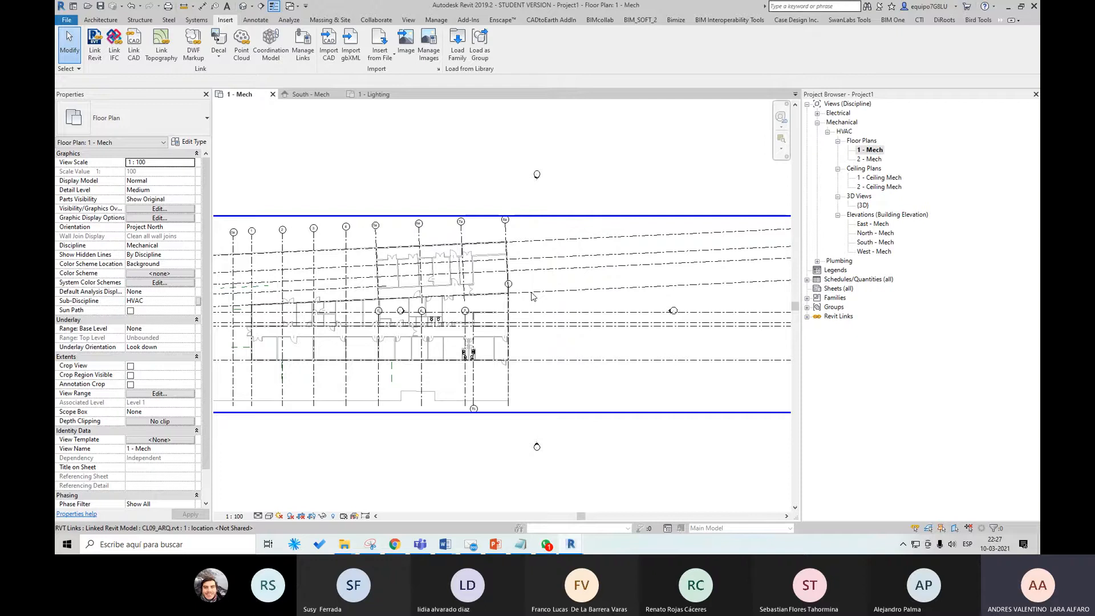
scroll(531, 296, down, 2)
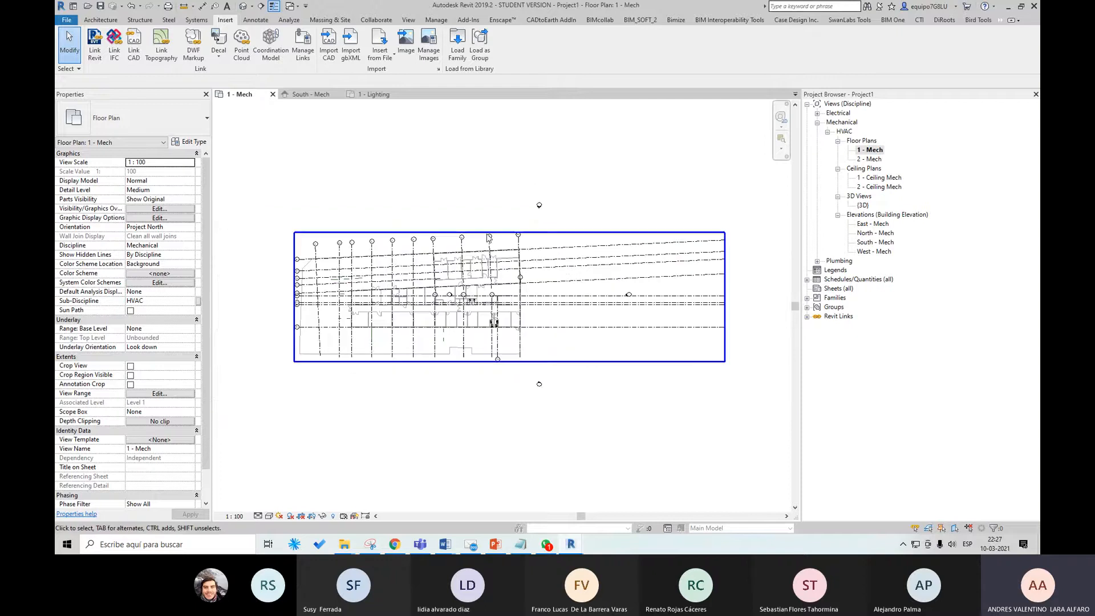
click(450, 295)
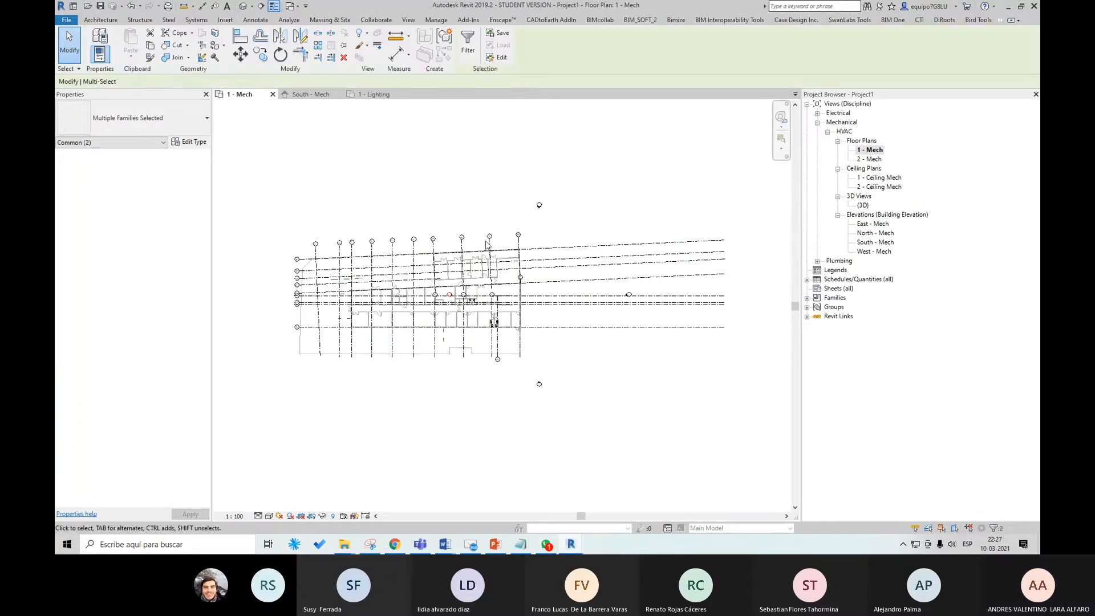
drag(411, 295, 257, 294)
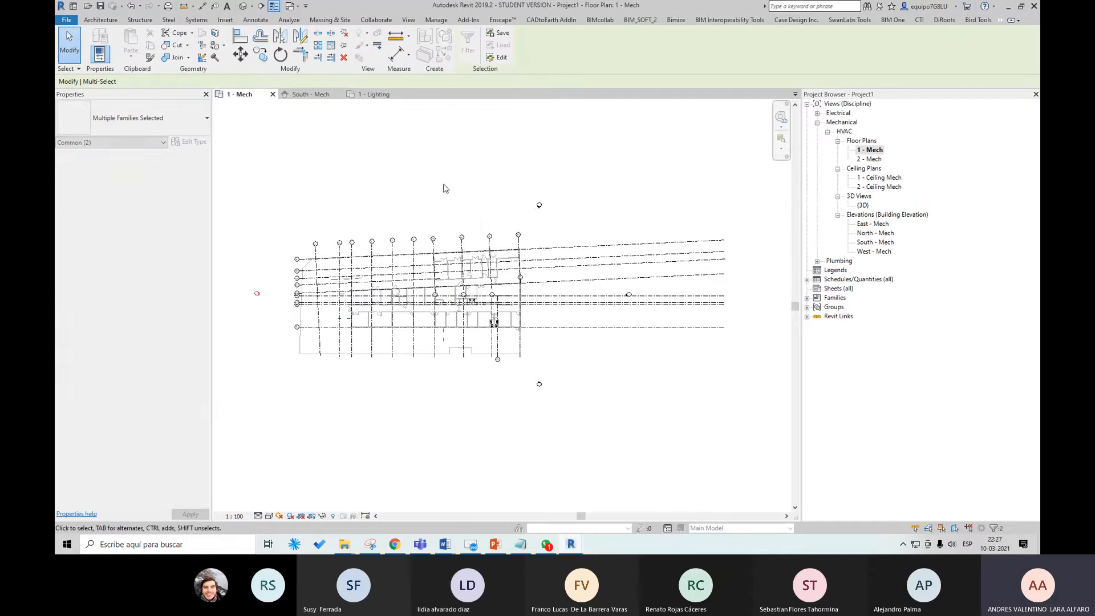
click(628, 159)
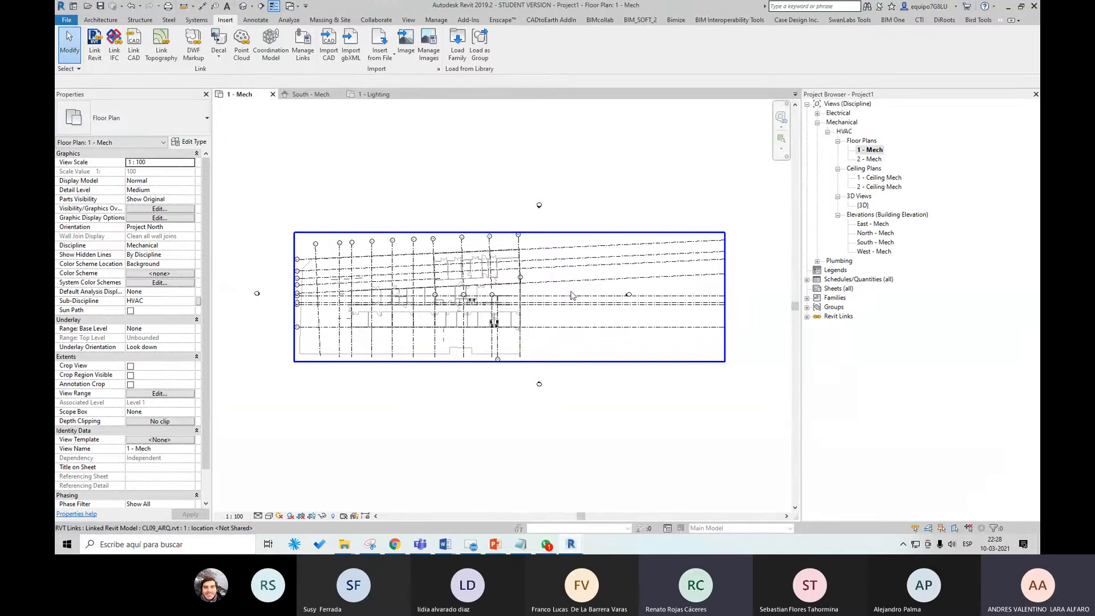
Reconcile the CL09_ARQ.rvt link's shared site by acquiring the shared coordinate system from the linked model.
click(557, 288)
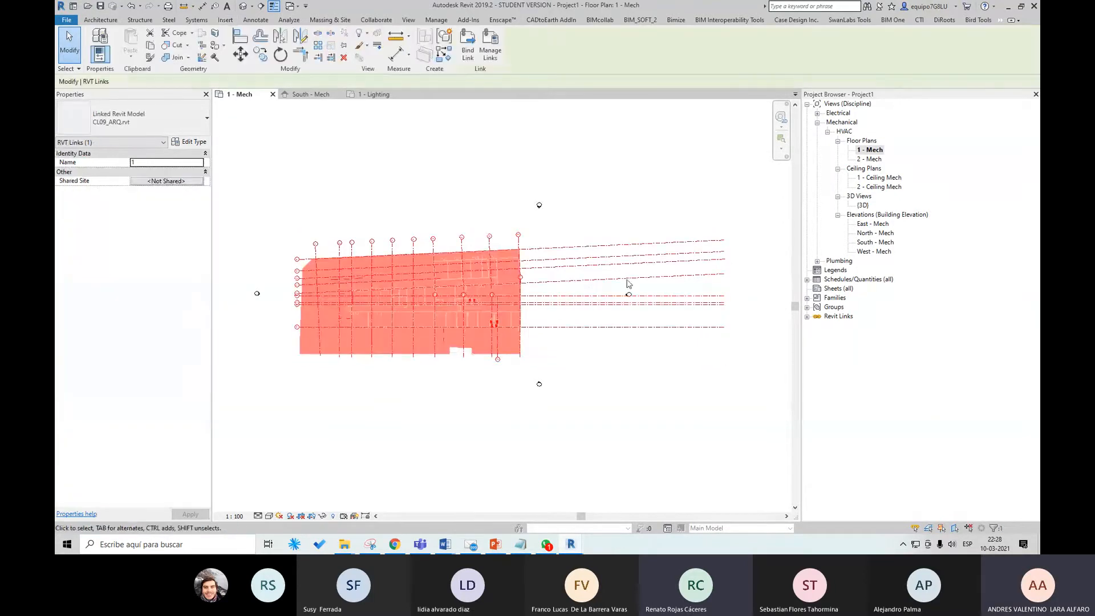
click(180, 181)
drag(748, 163, 677, 166)
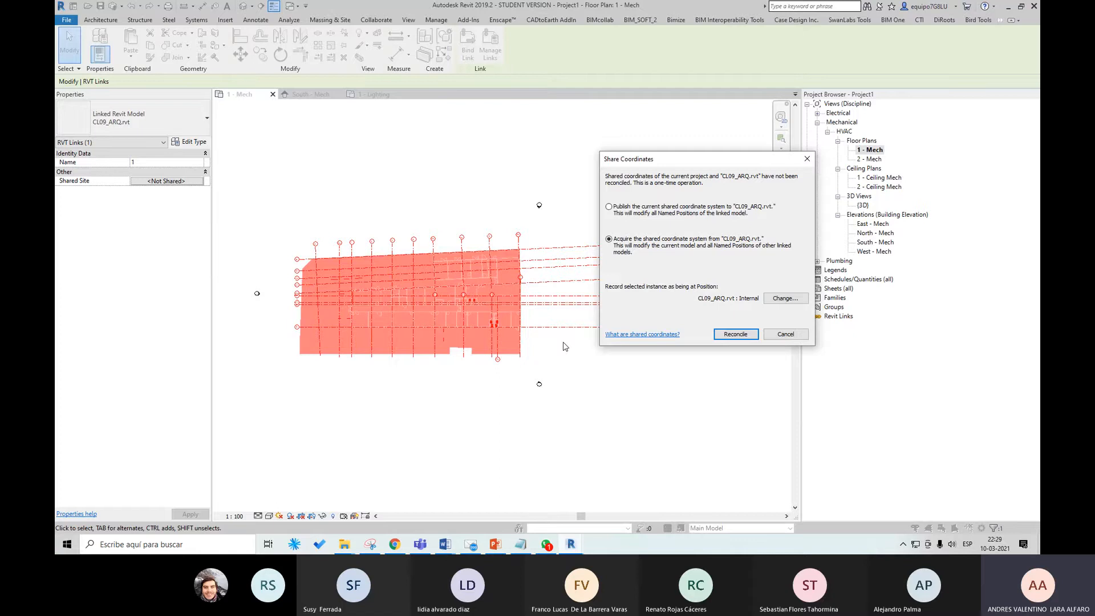
click(744, 336)
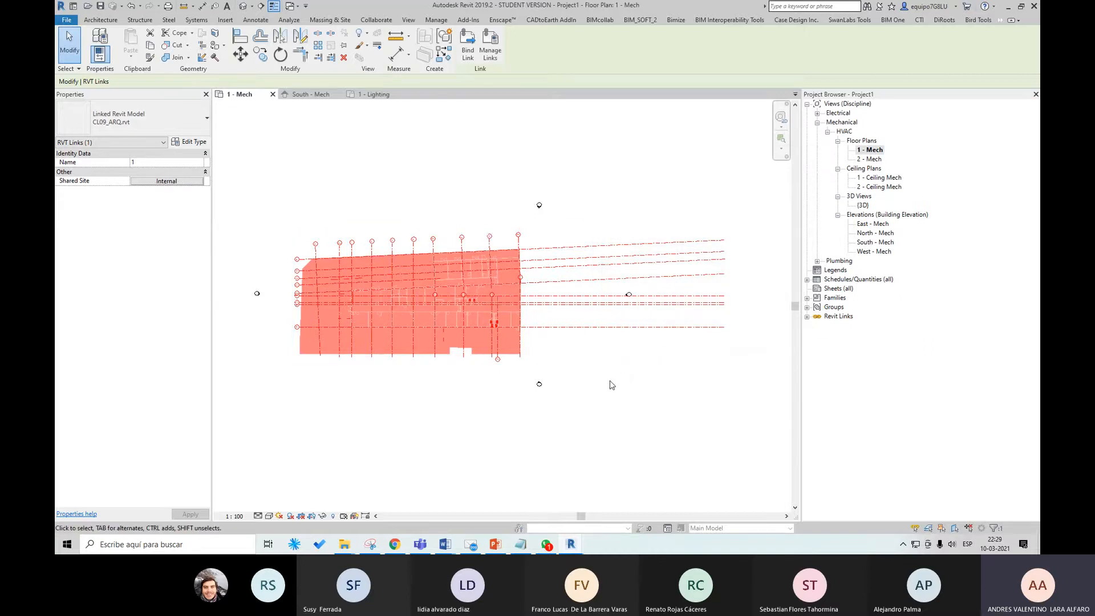
click(636, 370)
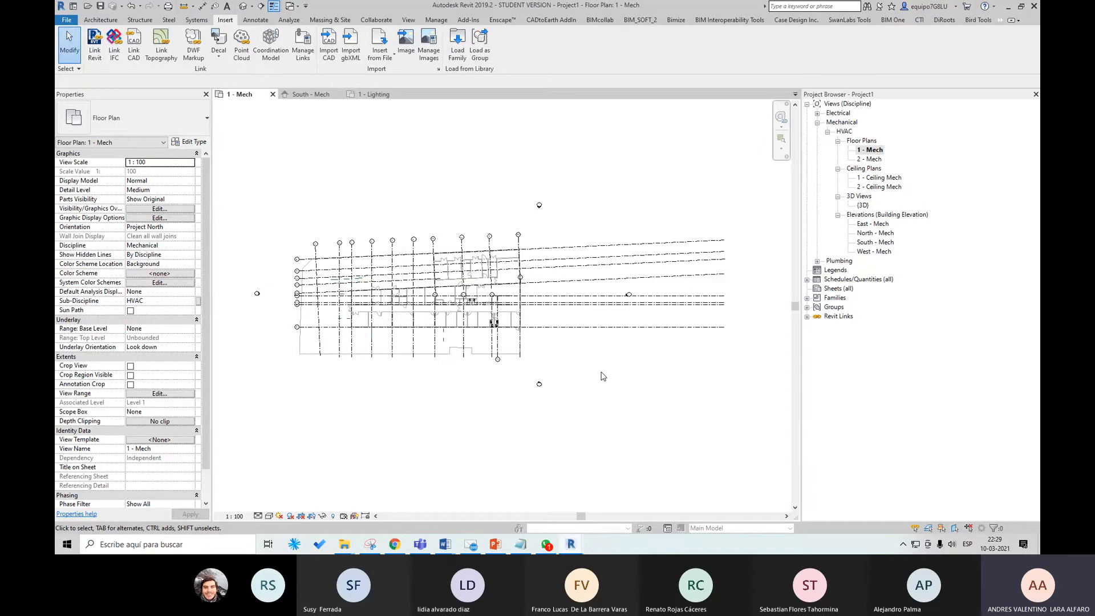
Open the South - Mech elevation and compare the linked ARQ_Nivel 01 and 02 levels with Level 1 and Level 2.
click(377, 21)
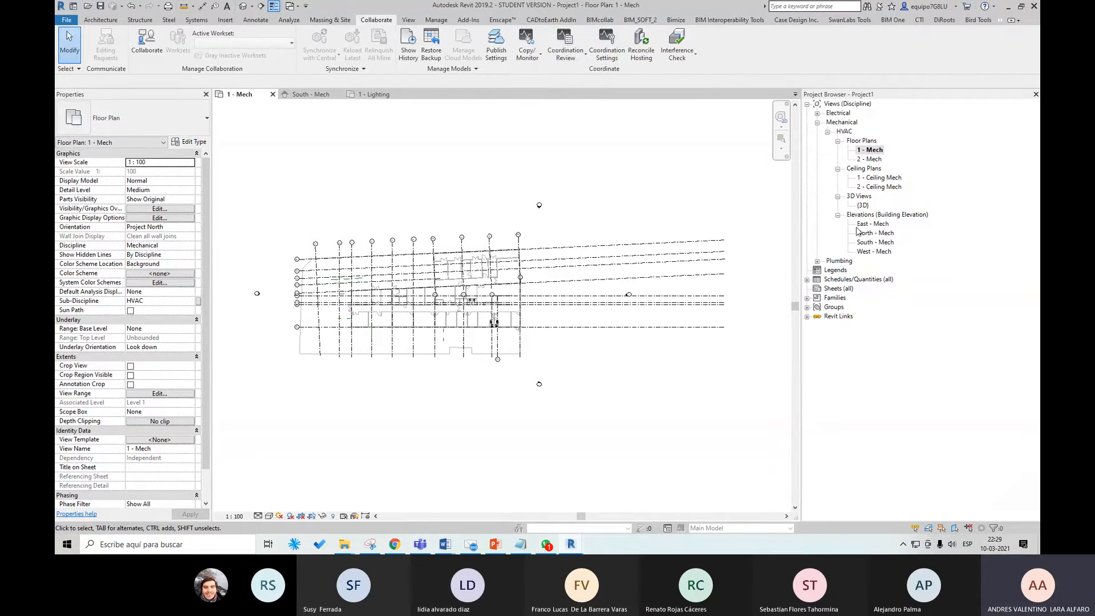
click(873, 243)
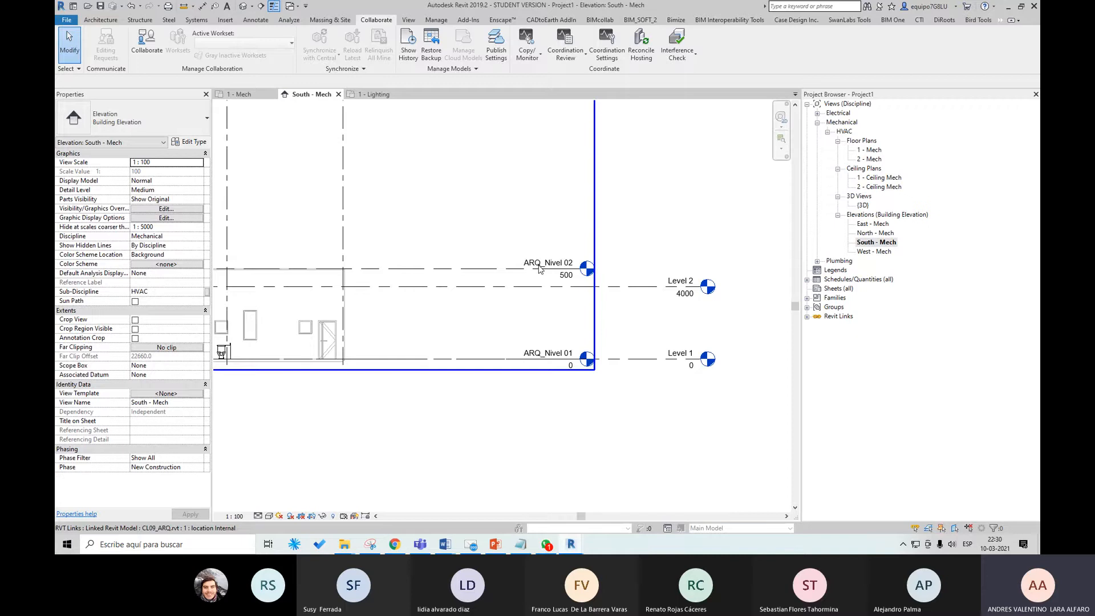
scroll(562, 318, up, 2)
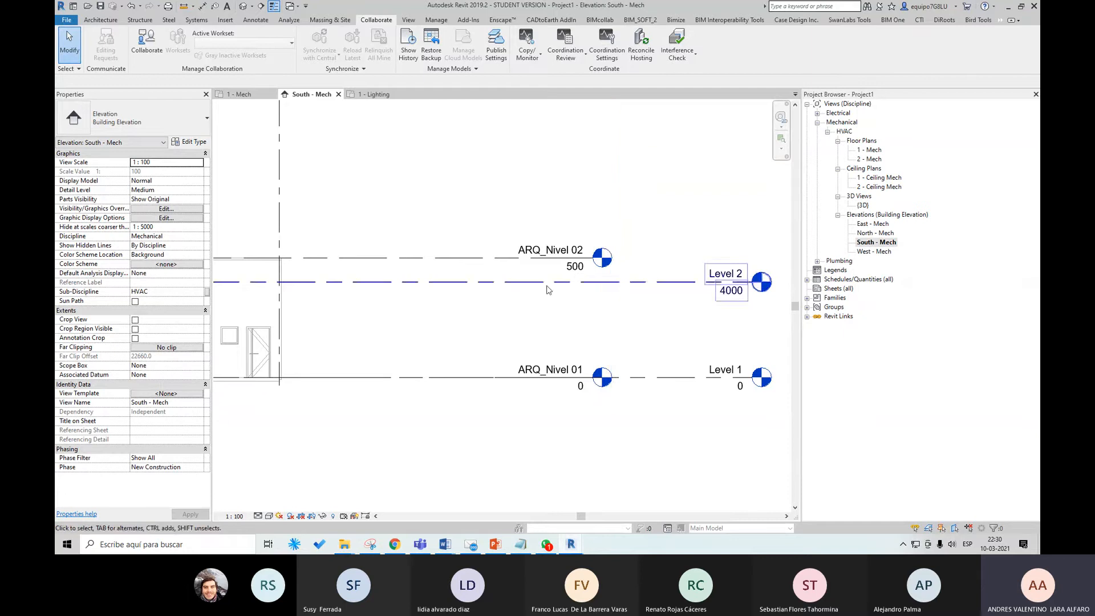
scroll(520, 341, down, 1)
middle_drag(575, 324, 566, 355)
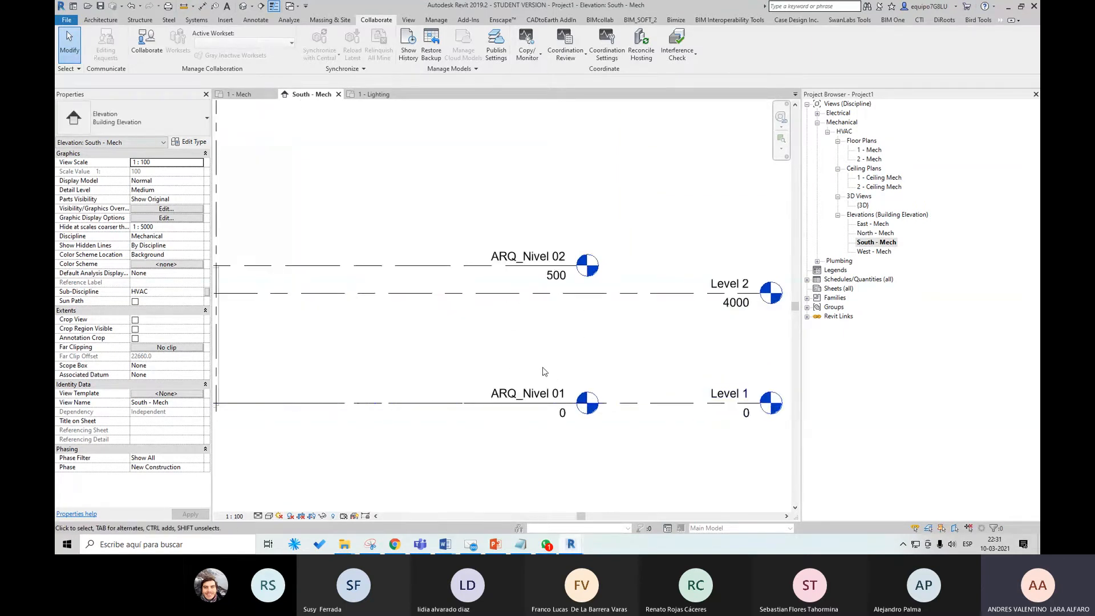
middle_drag(550, 373, 545, 364)
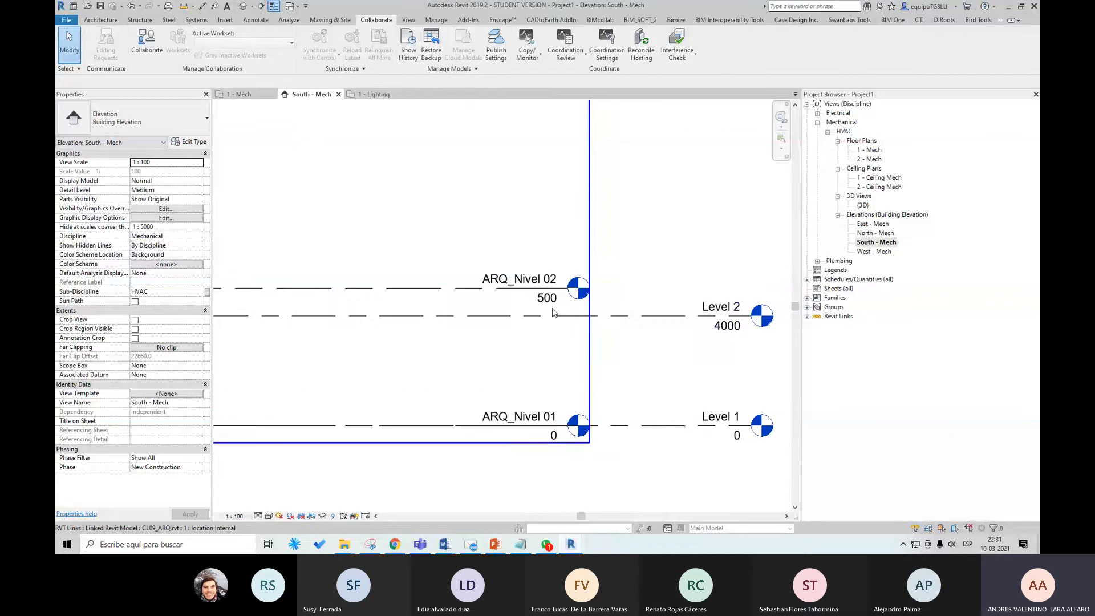
scroll(565, 302, up, 1)
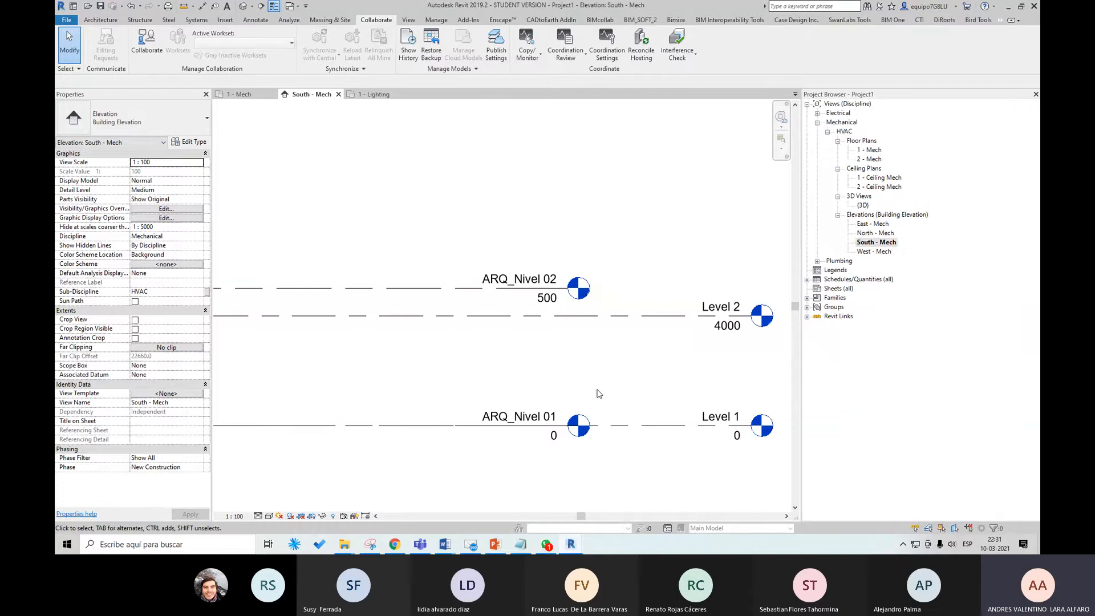
Try aligning Level 2 with the linked model's ARQ_Nivel 02 level, and undo the alignment.
click(655, 320)
click(239, 40)
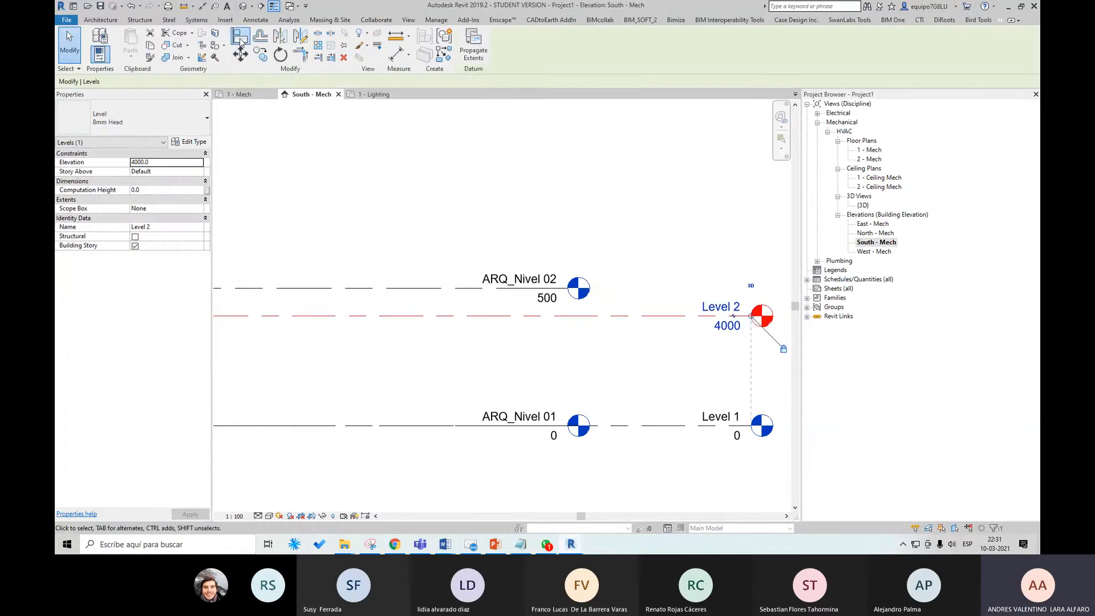
click(465, 288)
click(564, 317)
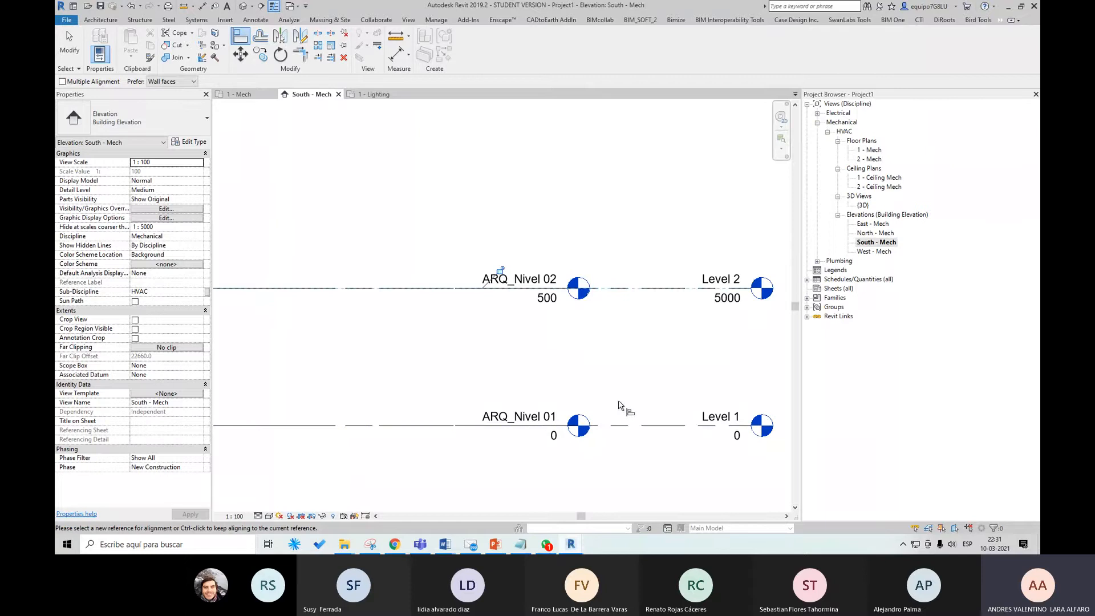
key(Escape)
key(Escape)
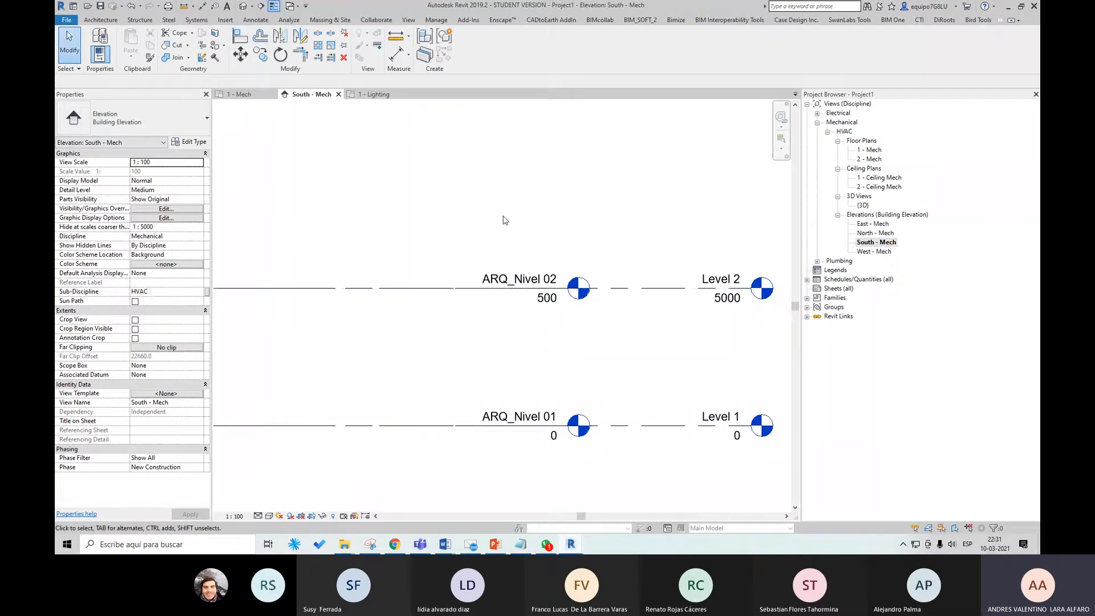
key(ctrl+z)
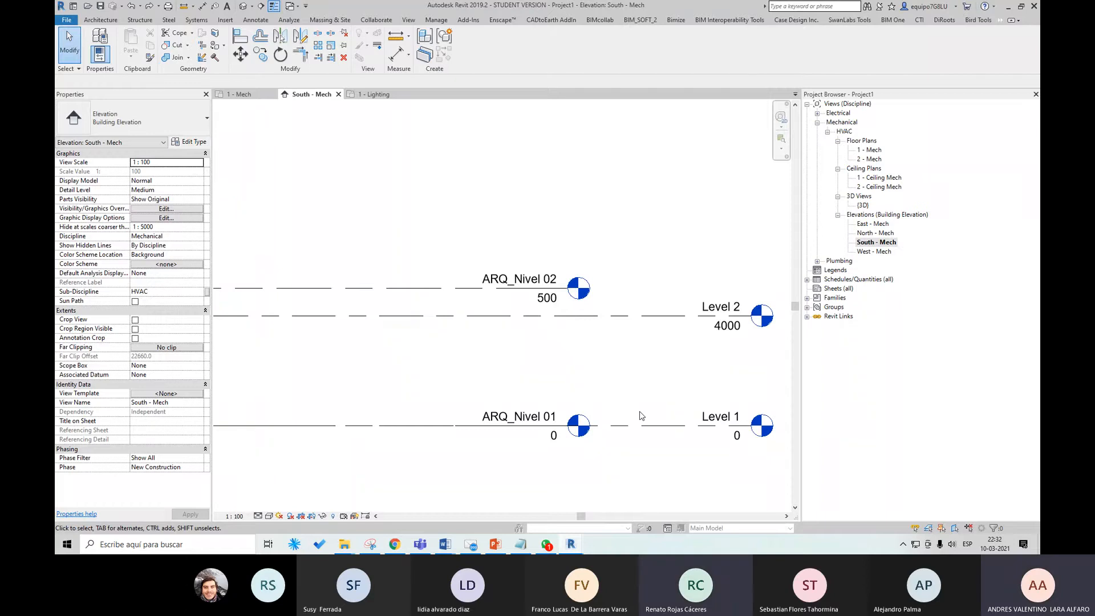
Delete Level 2 from the South - Mech elevation, accepting the removal of its associated plan views.
shift+scroll(662, 342, right, 1)
click(656, 318)
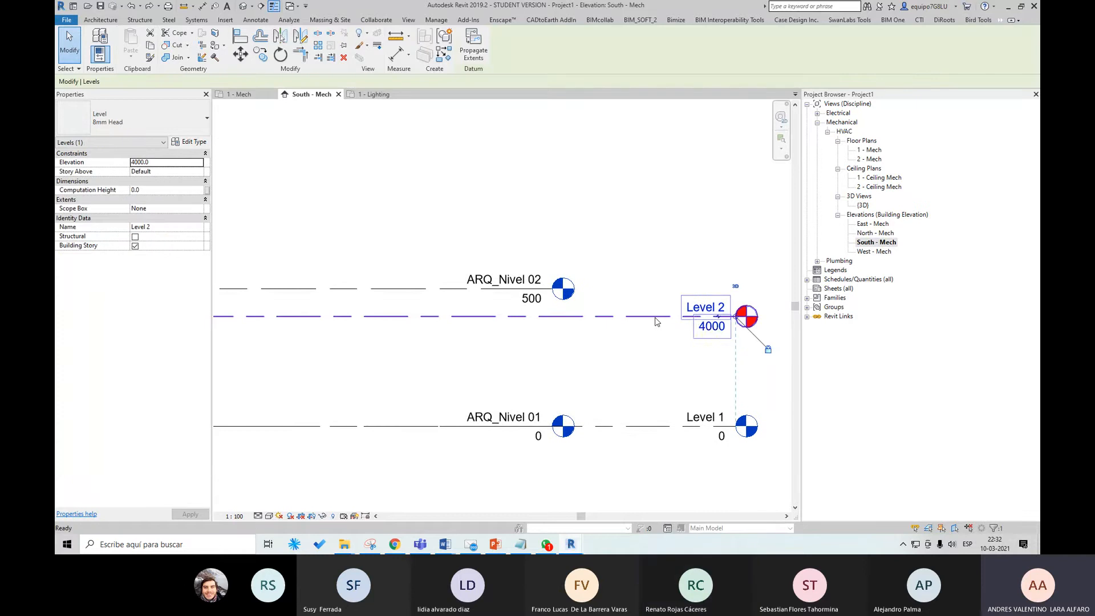
key(Delete)
click(648, 264)
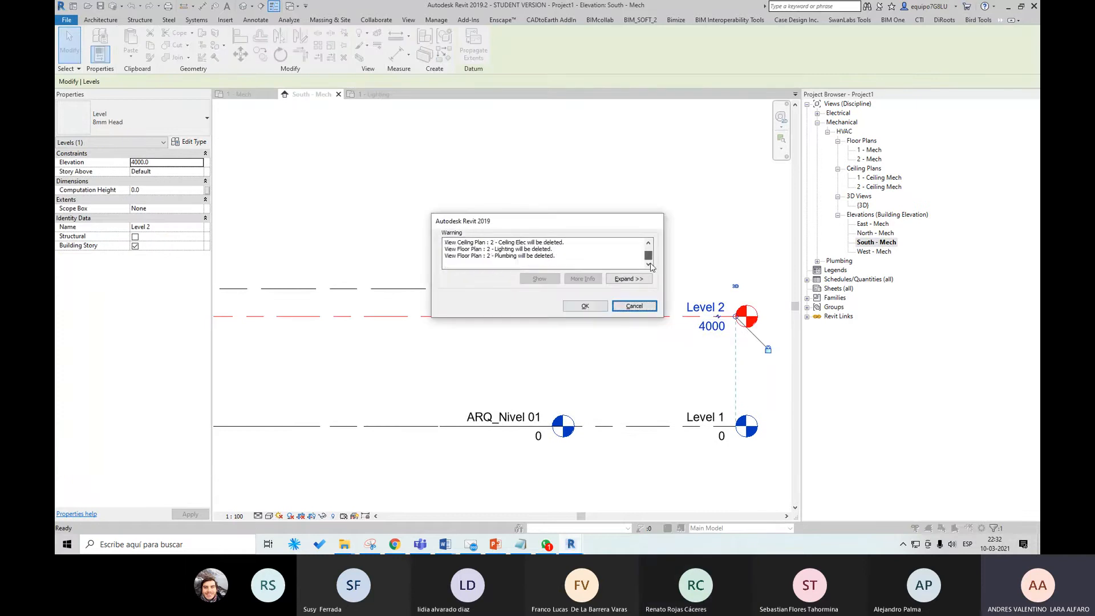
scroll(650, 263, up, 3)
click(598, 311)
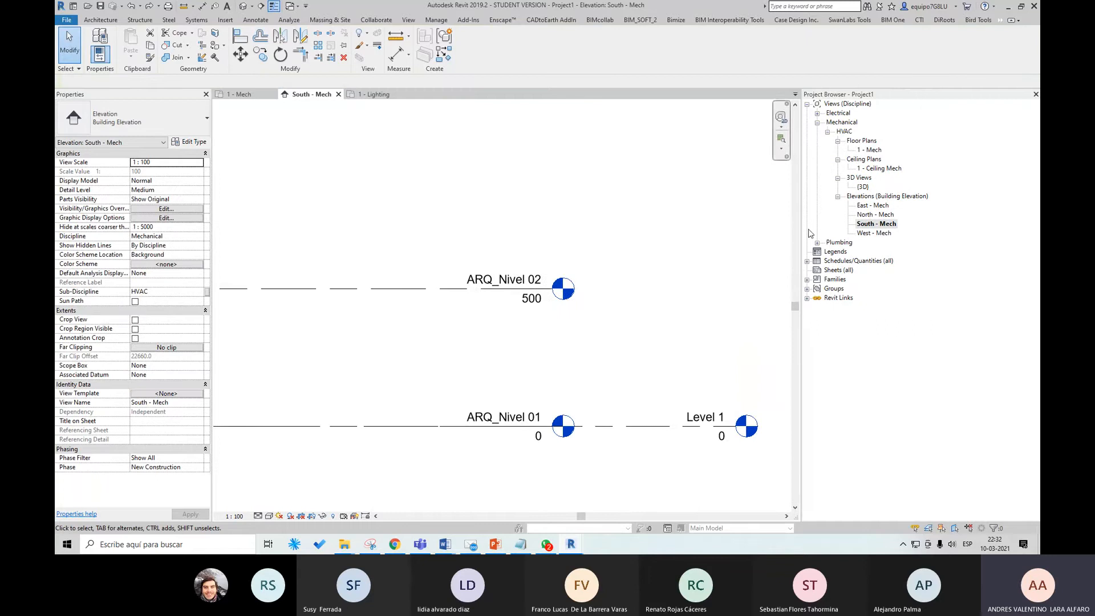
middle_drag(666, 391, 672, 374)
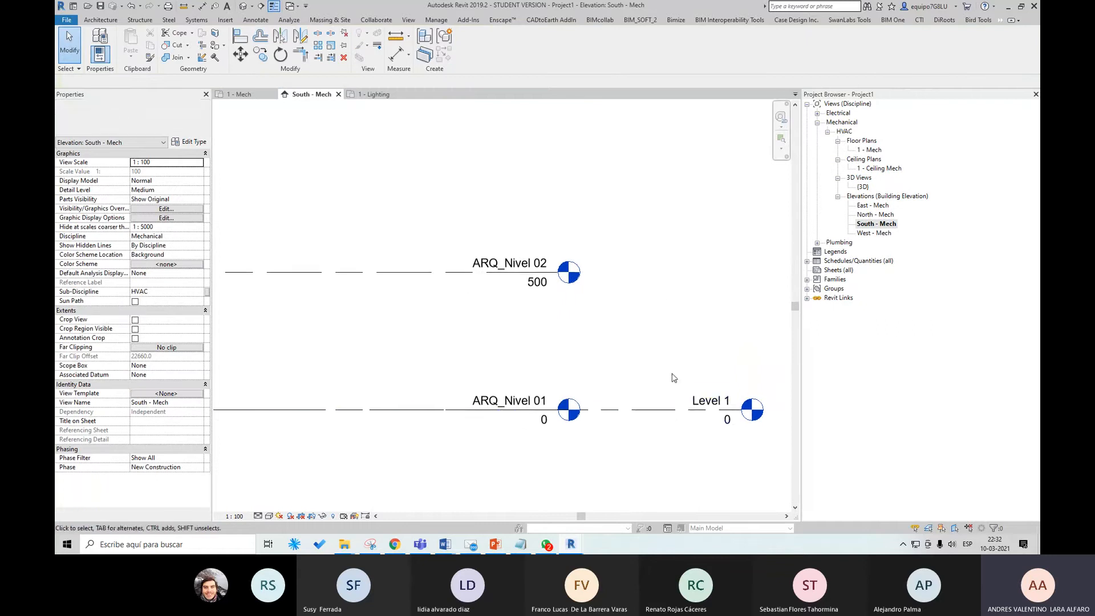
click(673, 410)
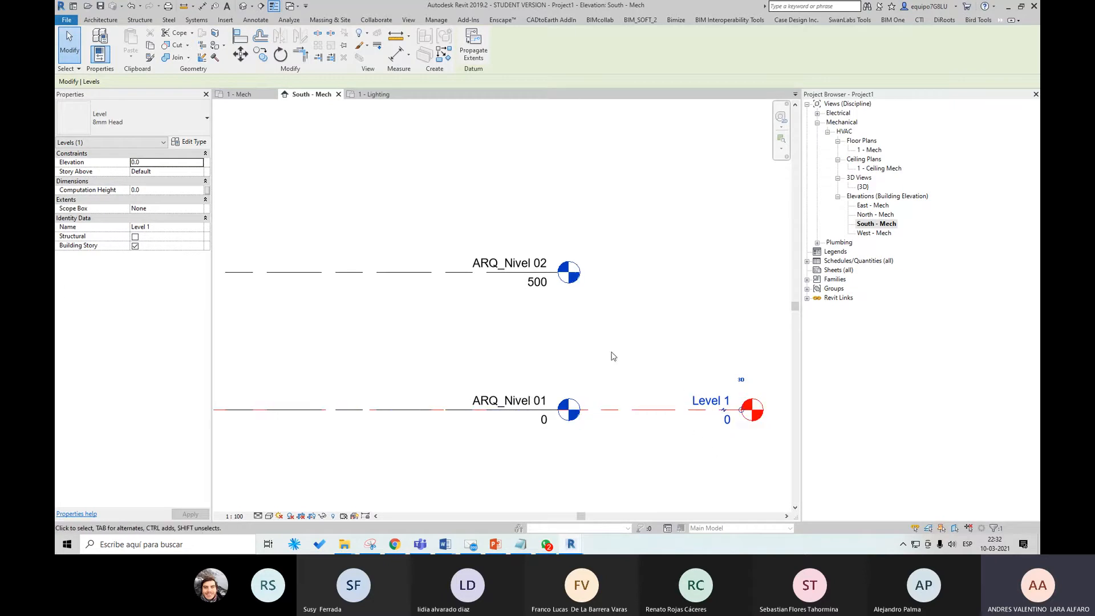
click(671, 336)
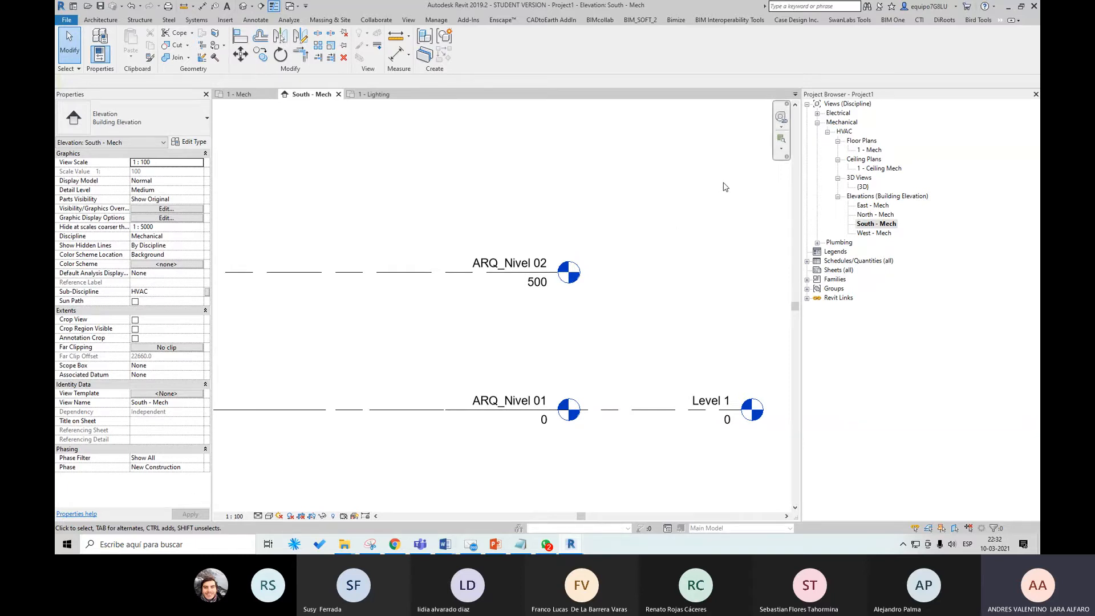
scroll(611, 239, down, 3)
middle_drag(511, 214, 549, 259)
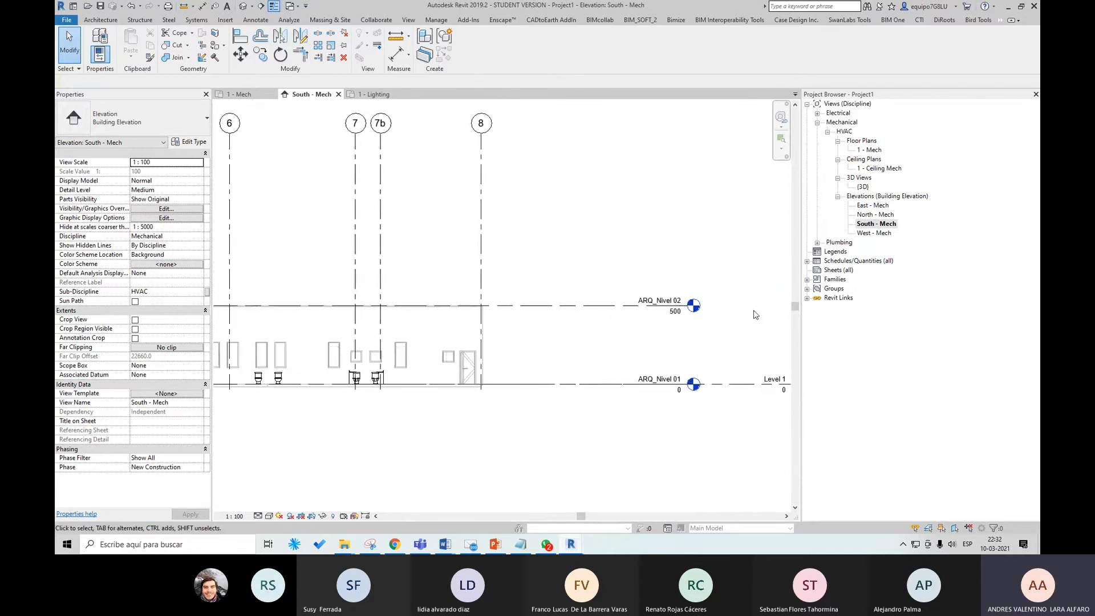
scroll(770, 344, up, 2)
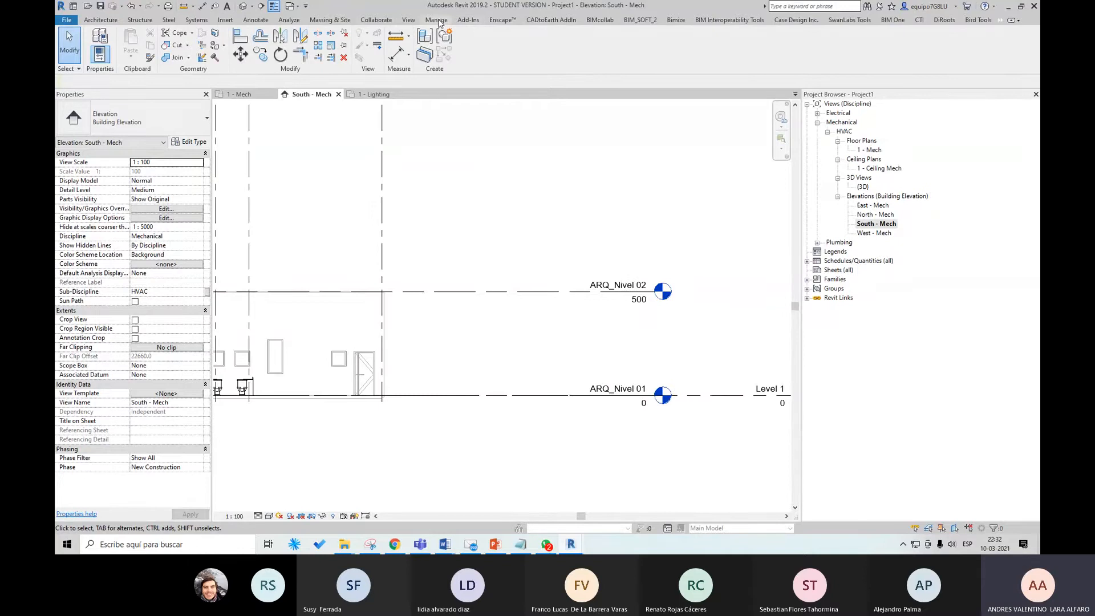
Start a Copy/Monitor session on the linked CL09_ARQ architectural model from the South - Mech elevation.
click(395, 21)
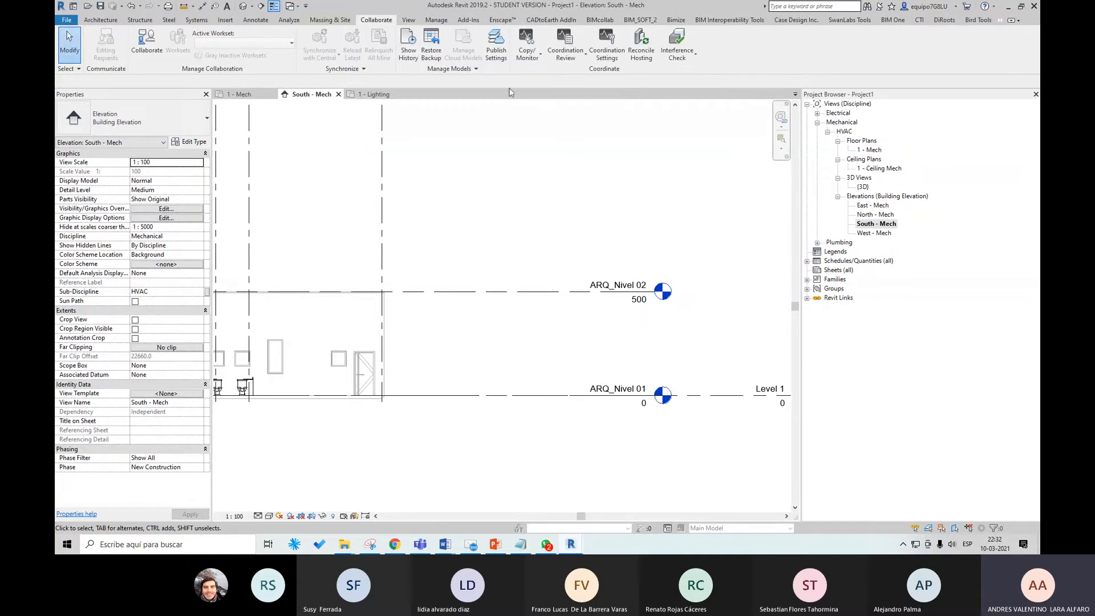
click(538, 59)
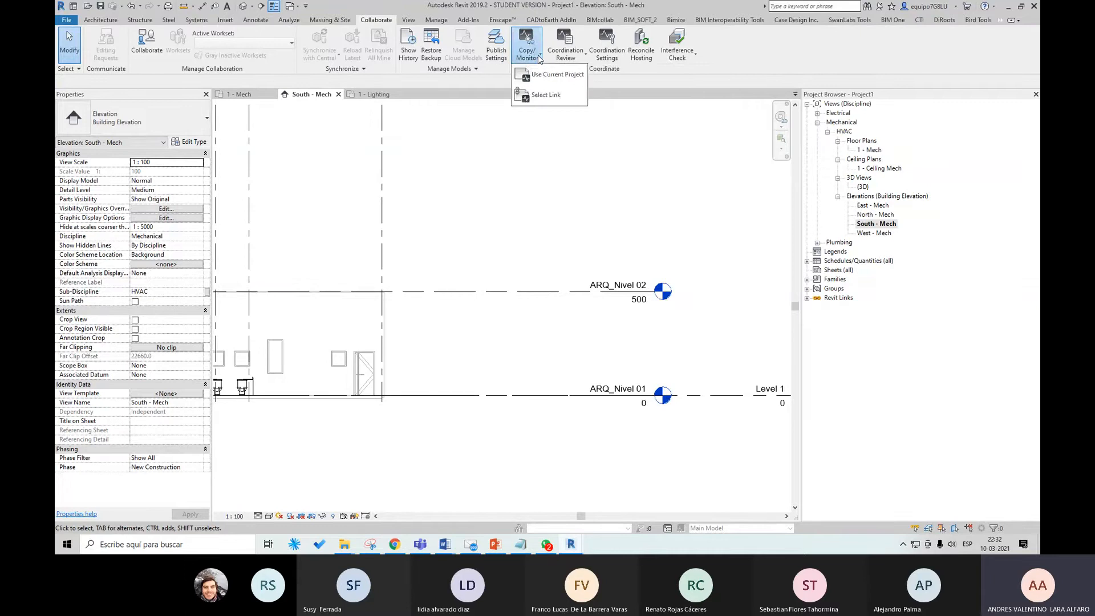
click(546, 97)
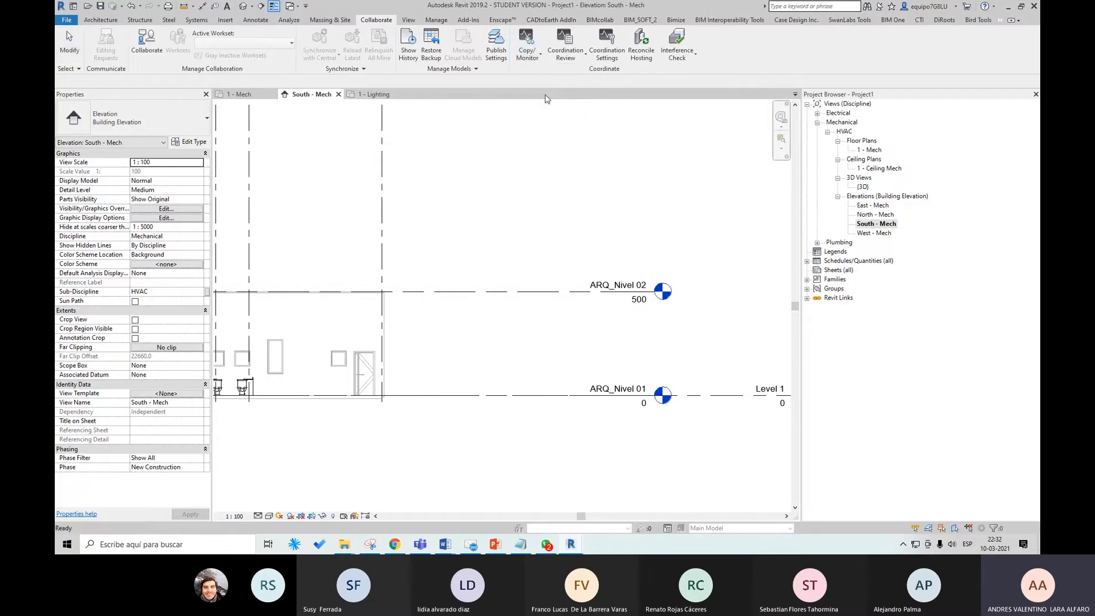
click(538, 57)
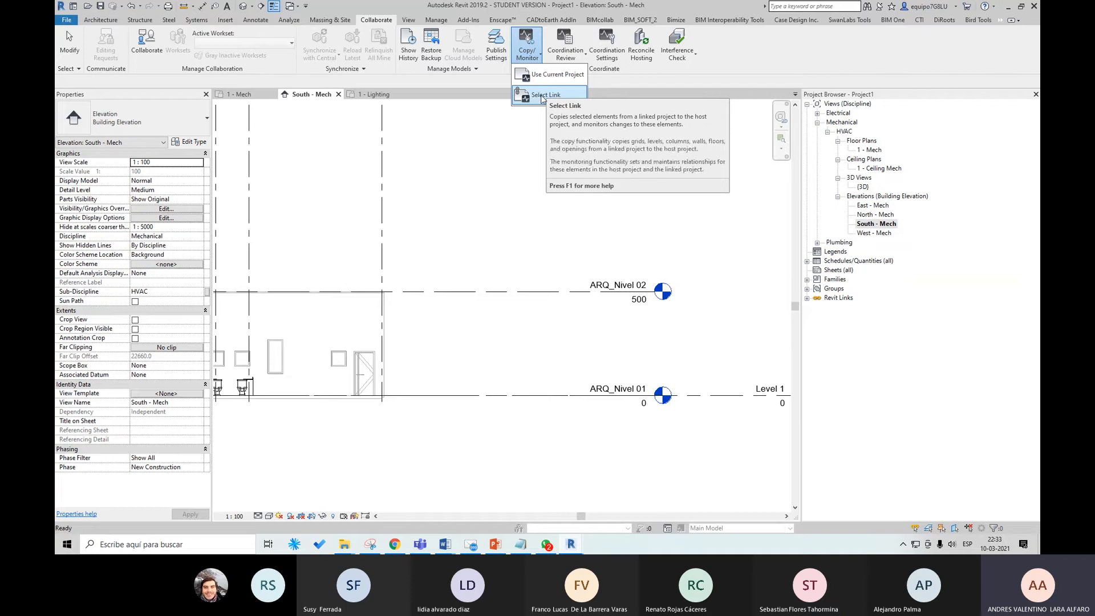
click(543, 98)
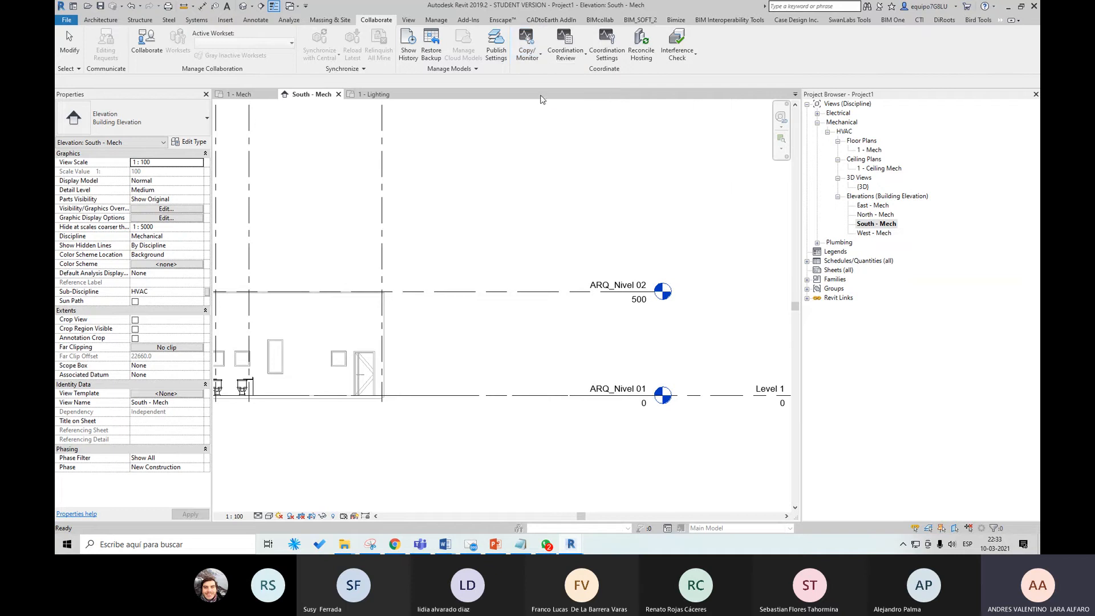
click(602, 296)
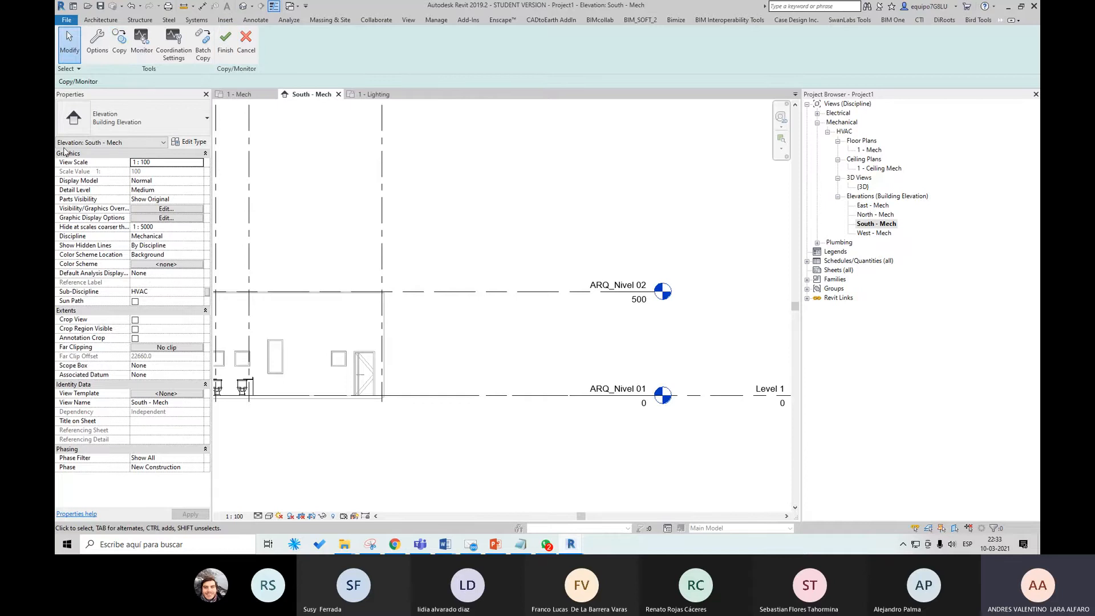
Copy the linked ARQ_Nivel 01 and ARQ_Nivel 02 levels together into the project with monitoring, and finish the Copy/Monitor session.
click(119, 43)
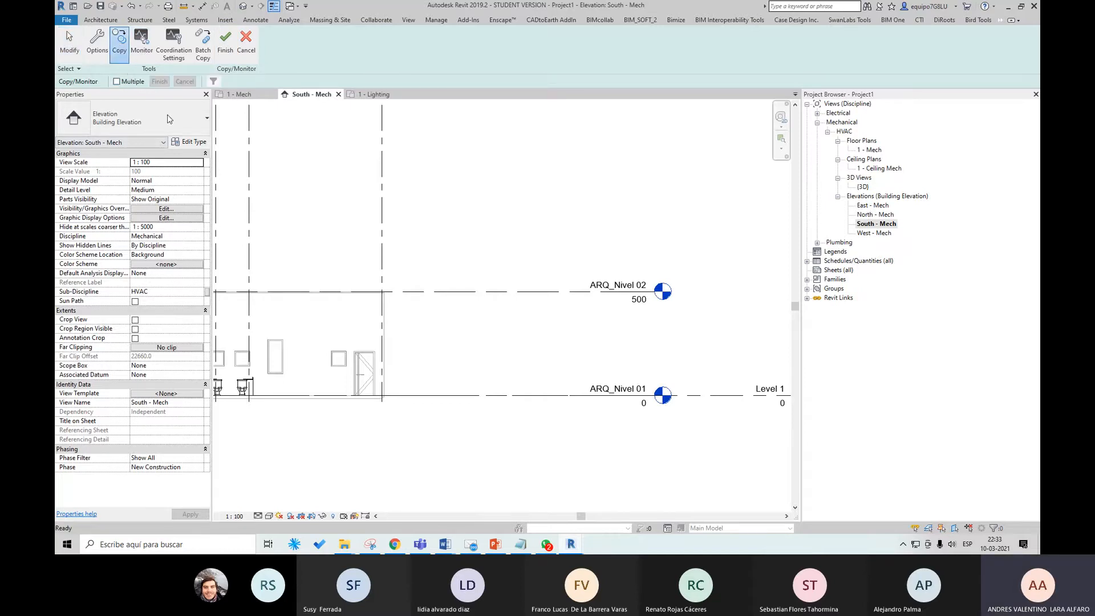
click(117, 81)
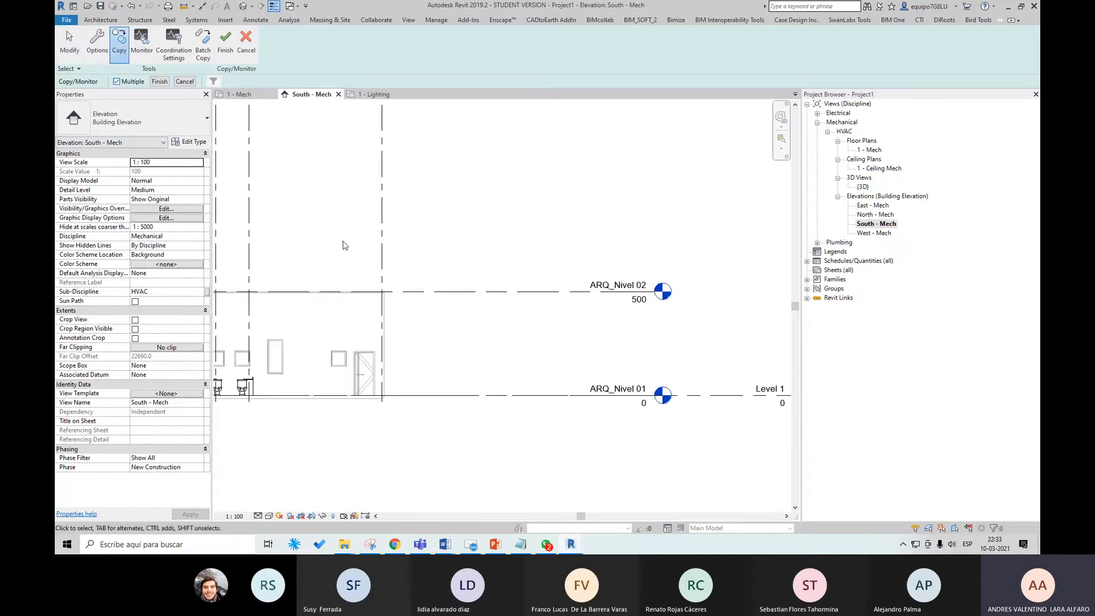
click(612, 396)
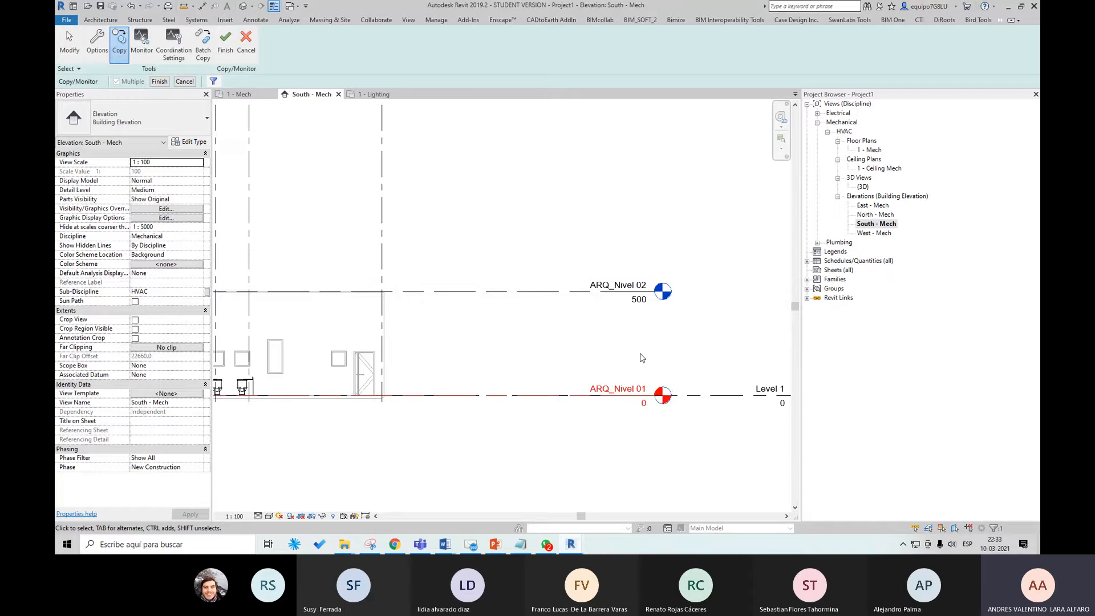
click(639, 276)
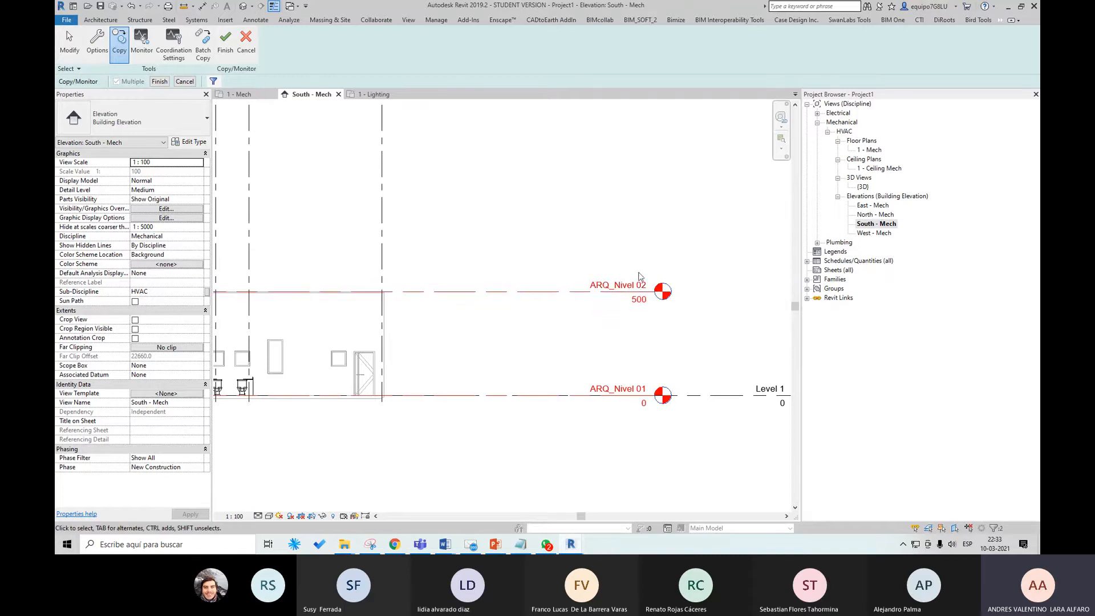
scroll(700, 452, down, 4)
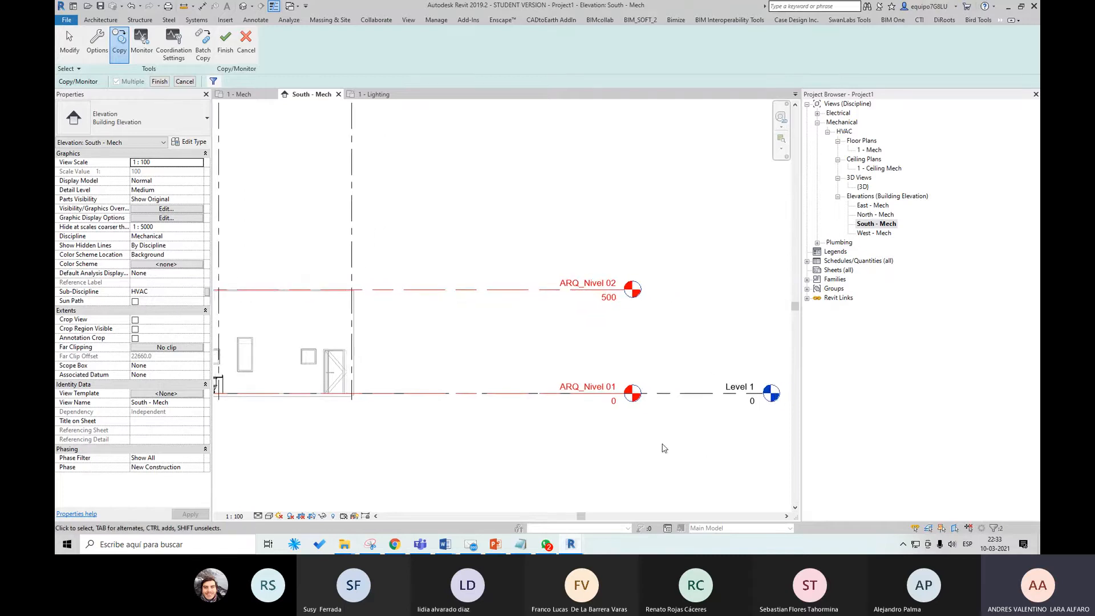
scroll(658, 435, down, 2)
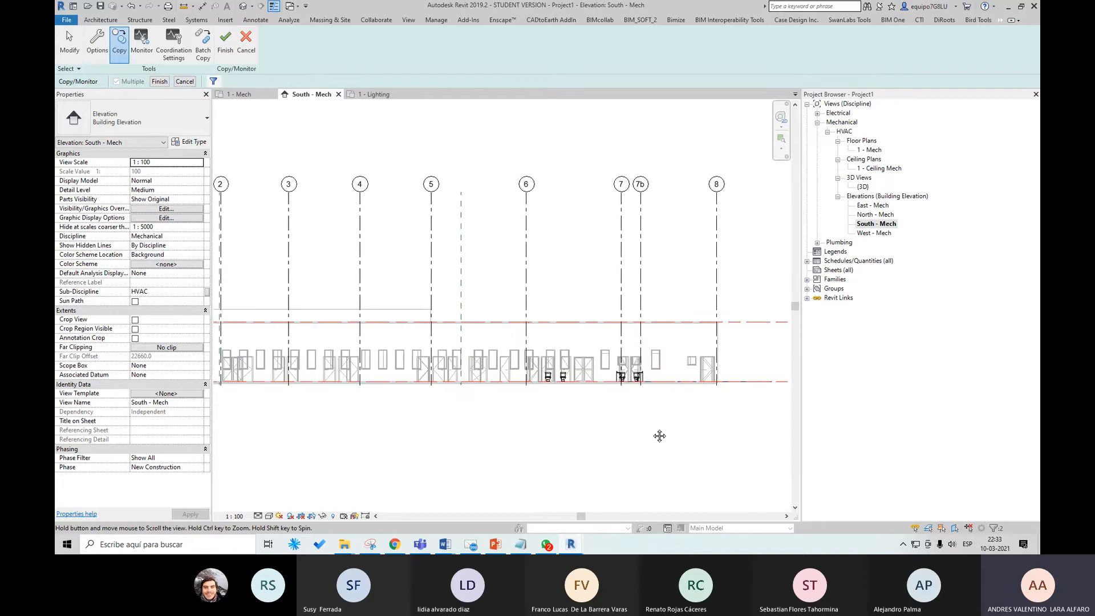
scroll(684, 422, up, 2)
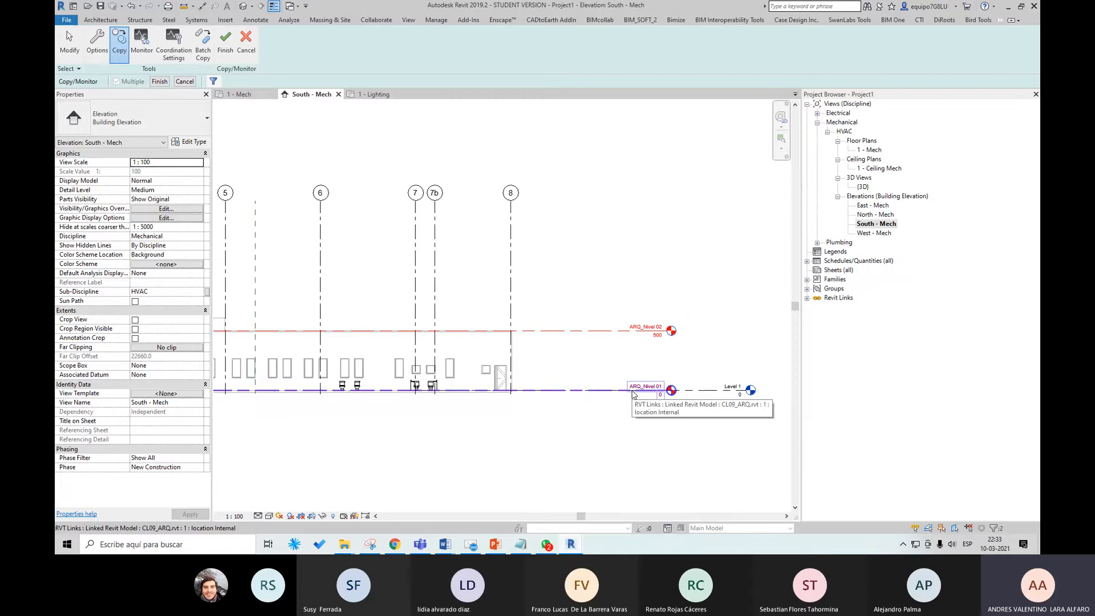
click(162, 82)
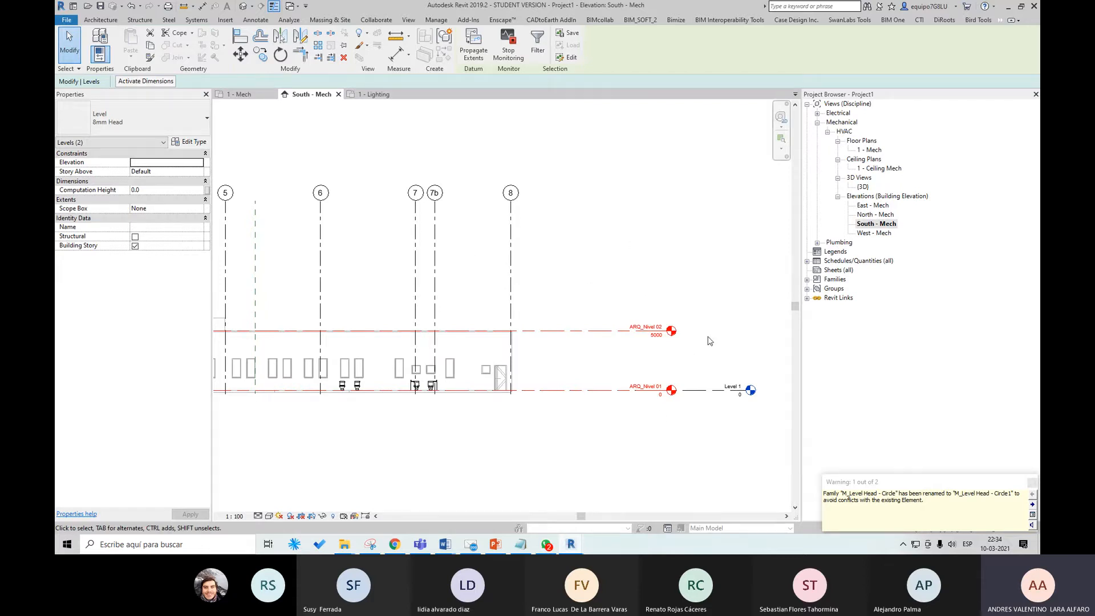
click(656, 206)
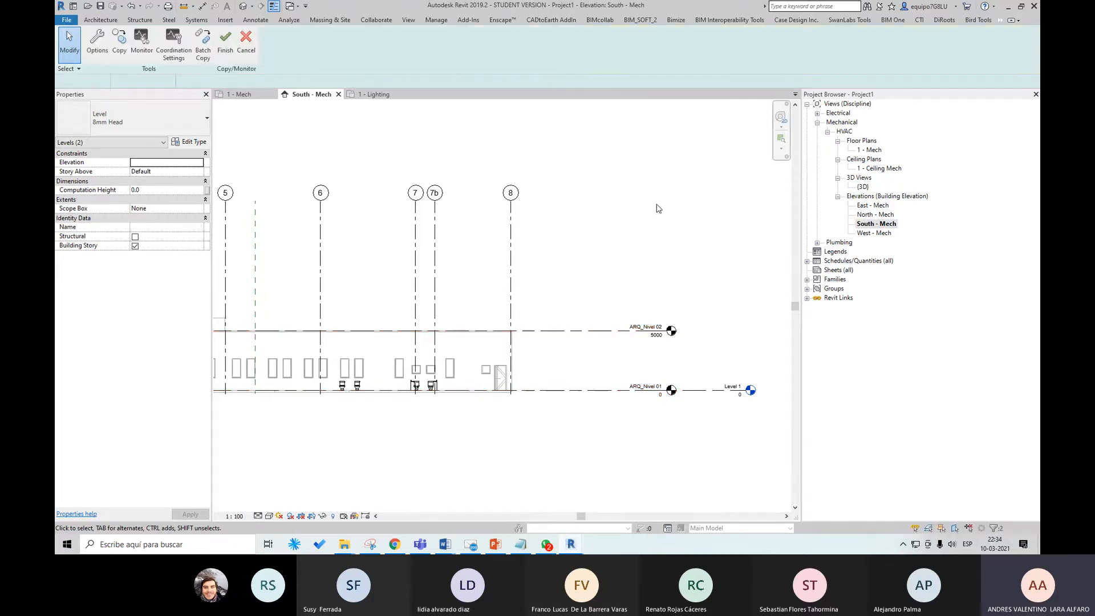
click(226, 43)
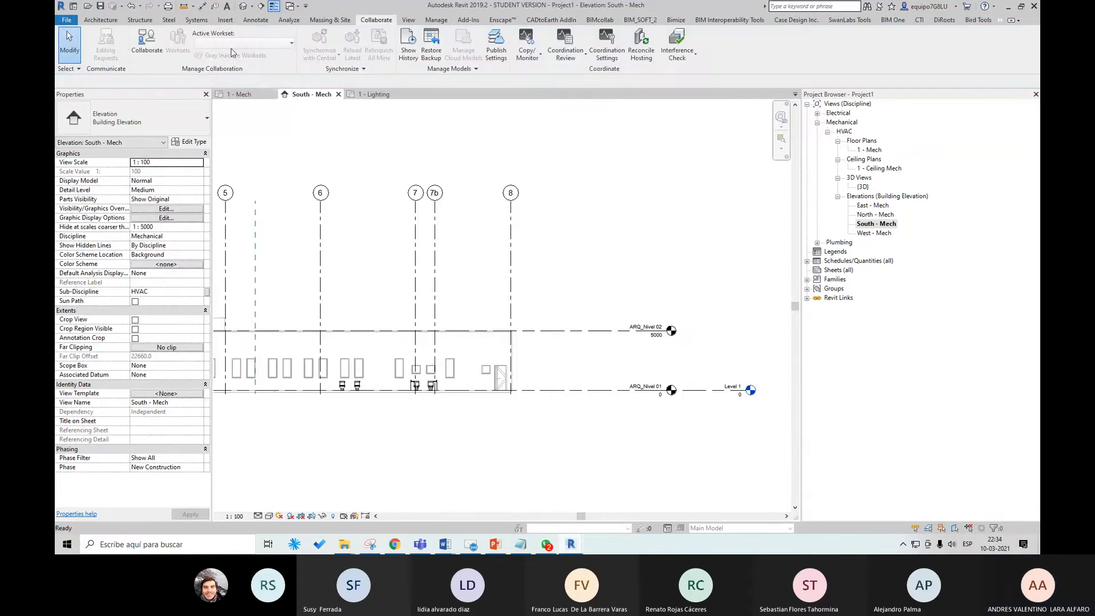
Examine the copied ARQ_Nivel 01 level and its monitoring symbol along the level line in the South - Mech elevation.
scroll(571, 365, up, 2)
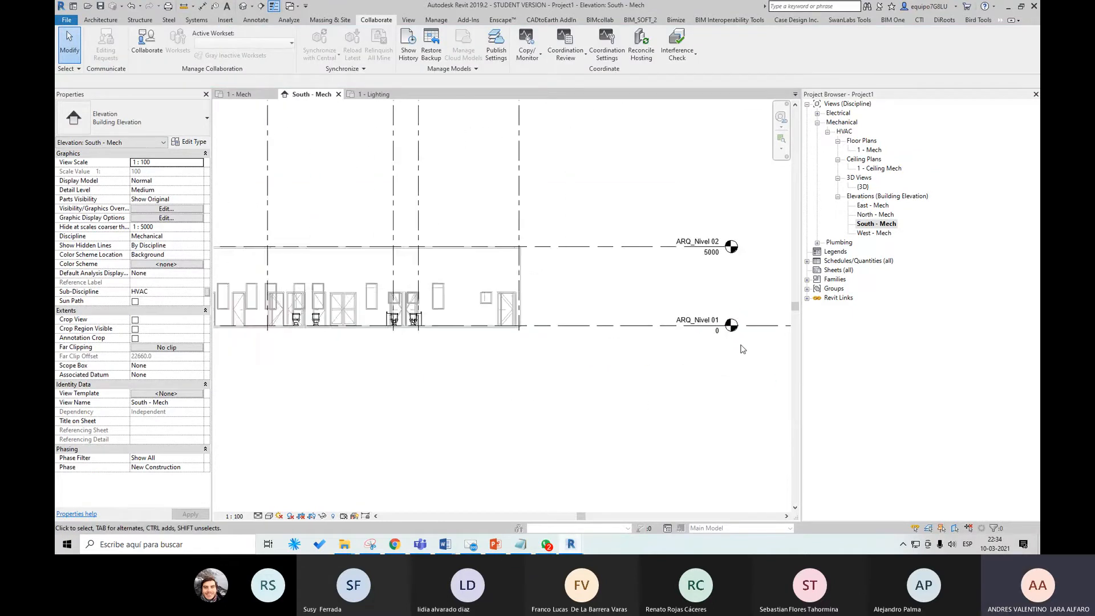
middle_drag(742, 349, 687, 362)
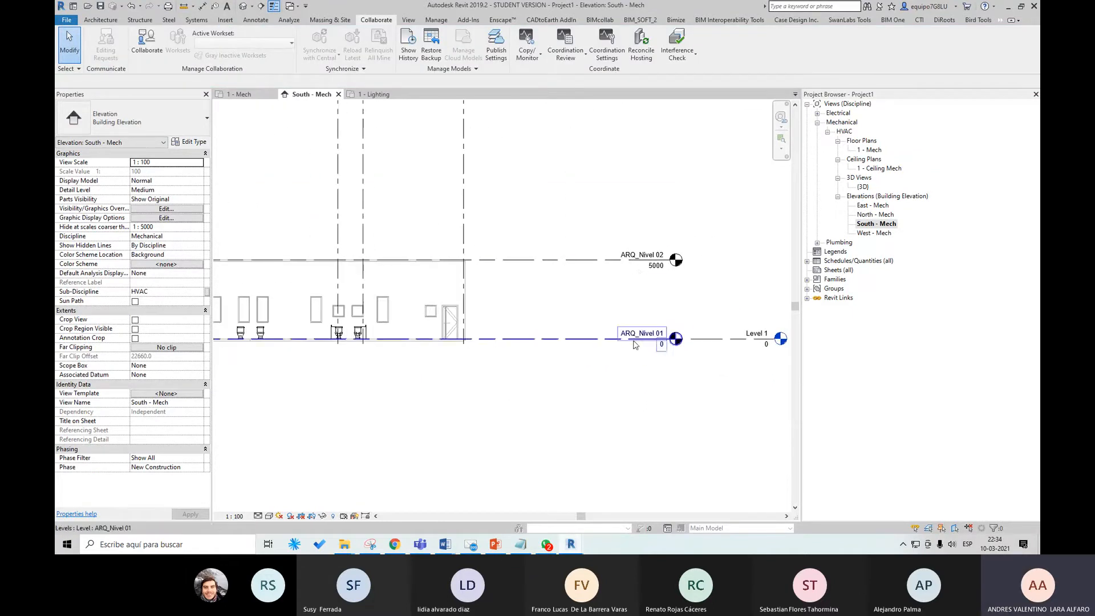
click(550, 340)
middle_drag(428, 391, 648, 385)
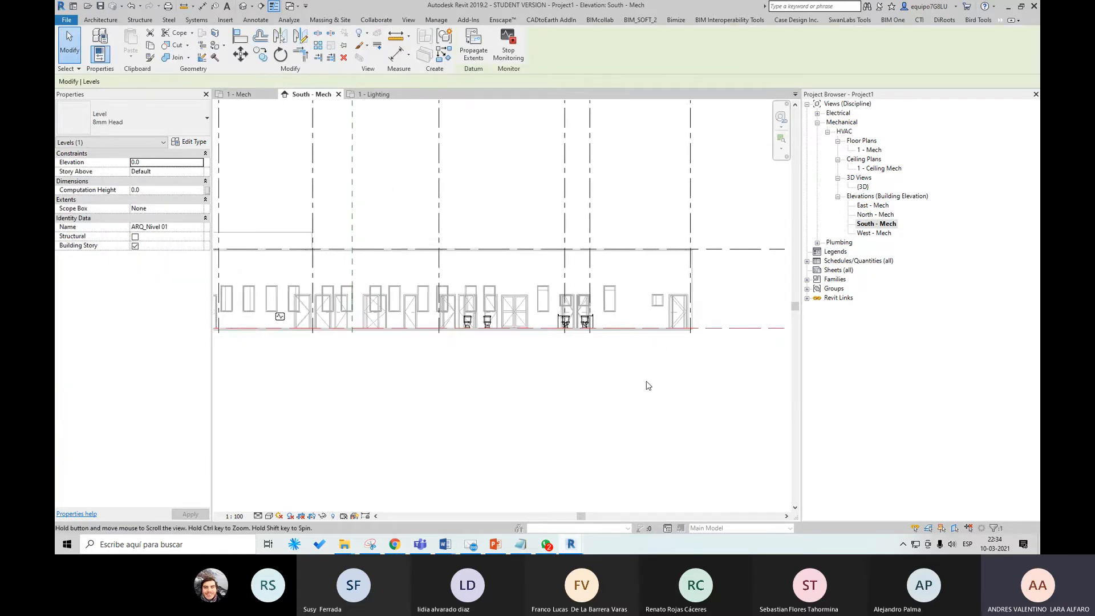
scroll(414, 370, up, 2)
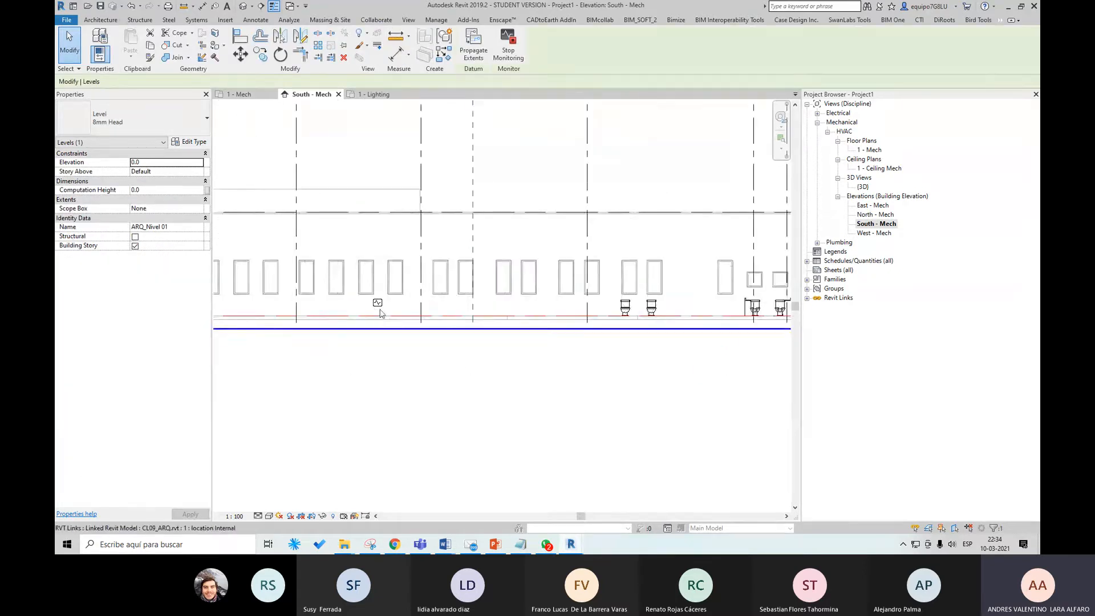
scroll(381, 313, up, 3)
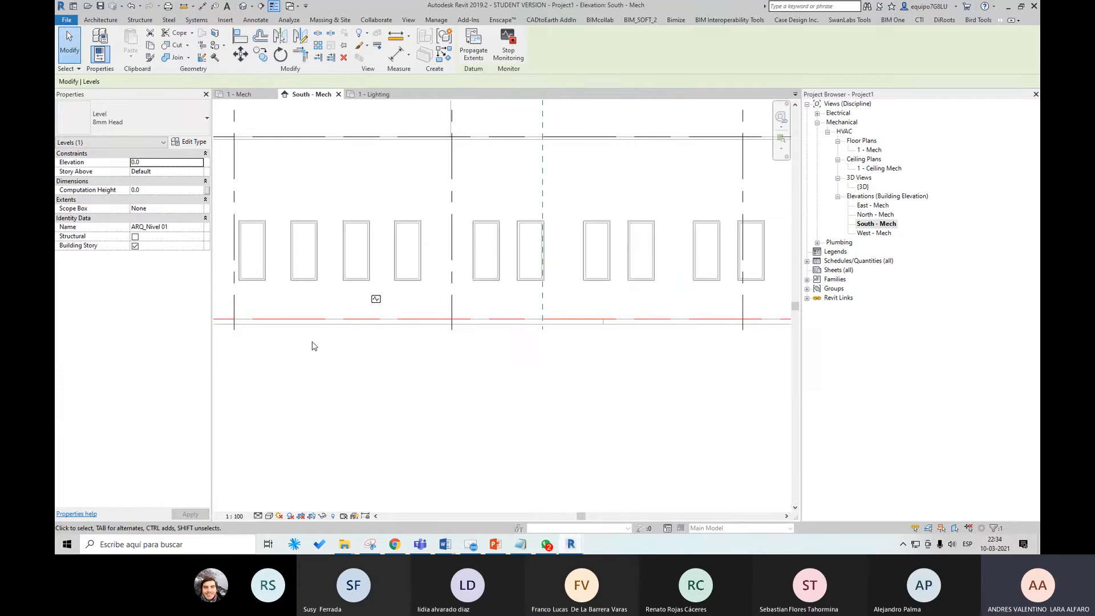
scroll(312, 347, down, 4)
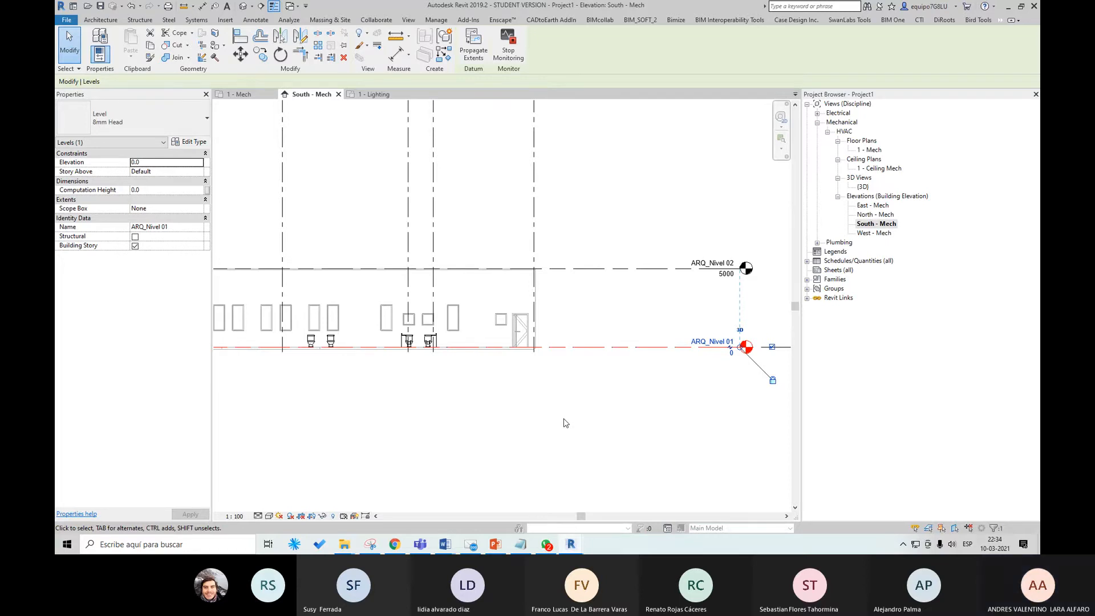
scroll(601, 386, down, 2)
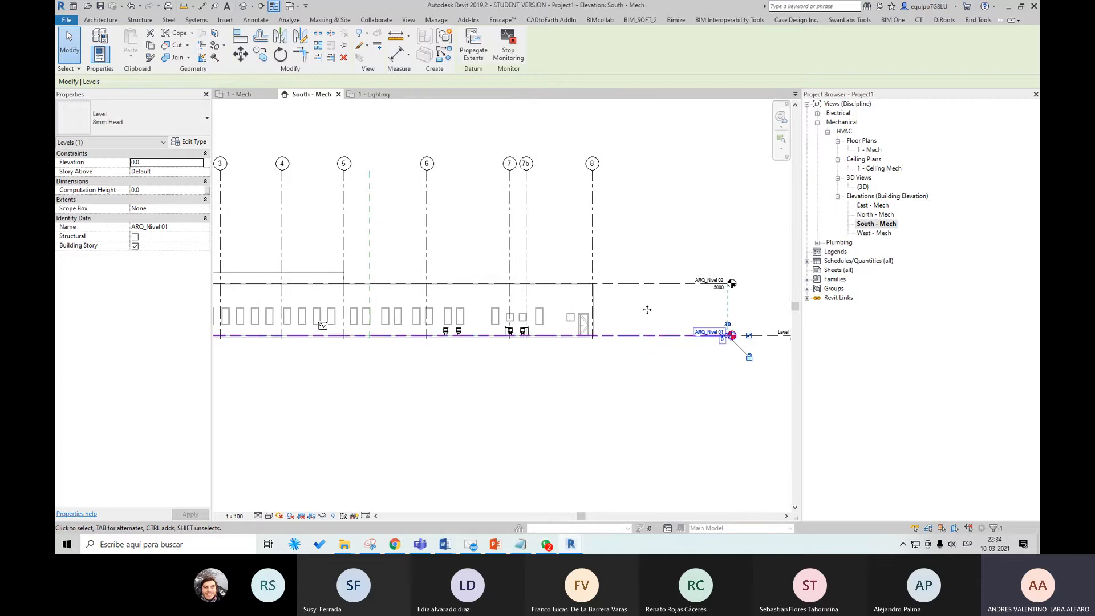
scroll(601, 369, up, 4)
scroll(512, 360, down, 3)
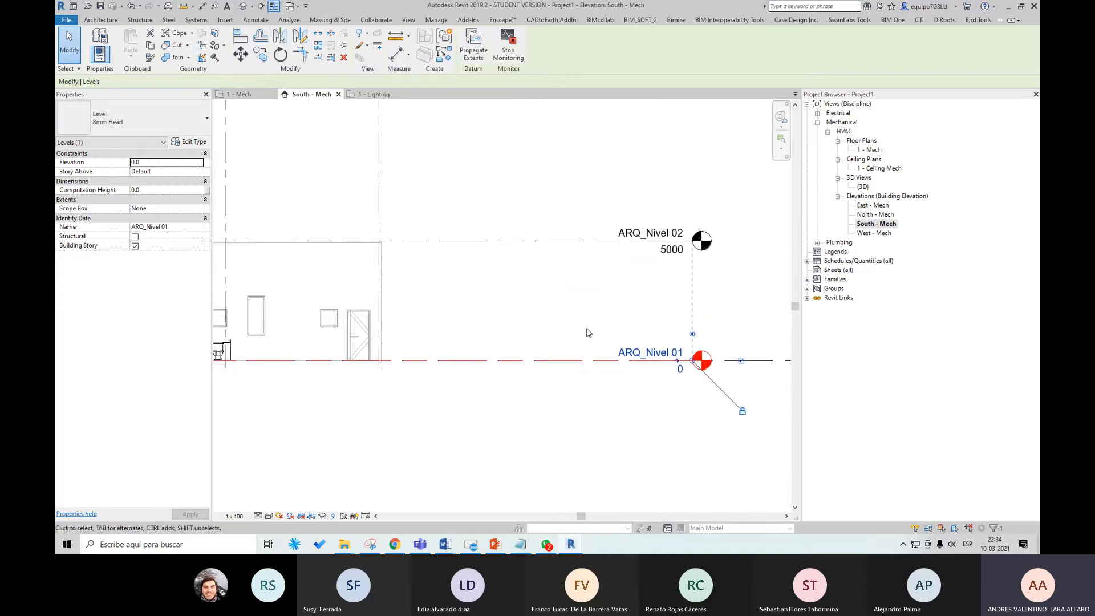
click(640, 393)
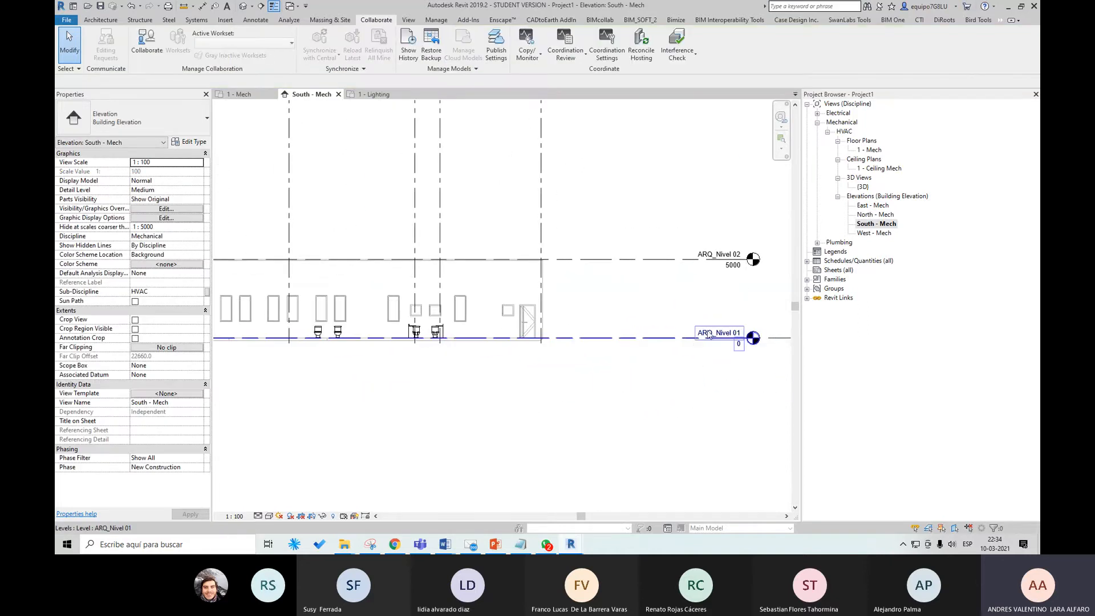
Compare the copied ARQ_Nivel 01 and ARQ_Nivel 02 levels with the original Level 1 by inspecting each one's properties.
click(692, 338)
middle_drag(384, 366, 424, 382)
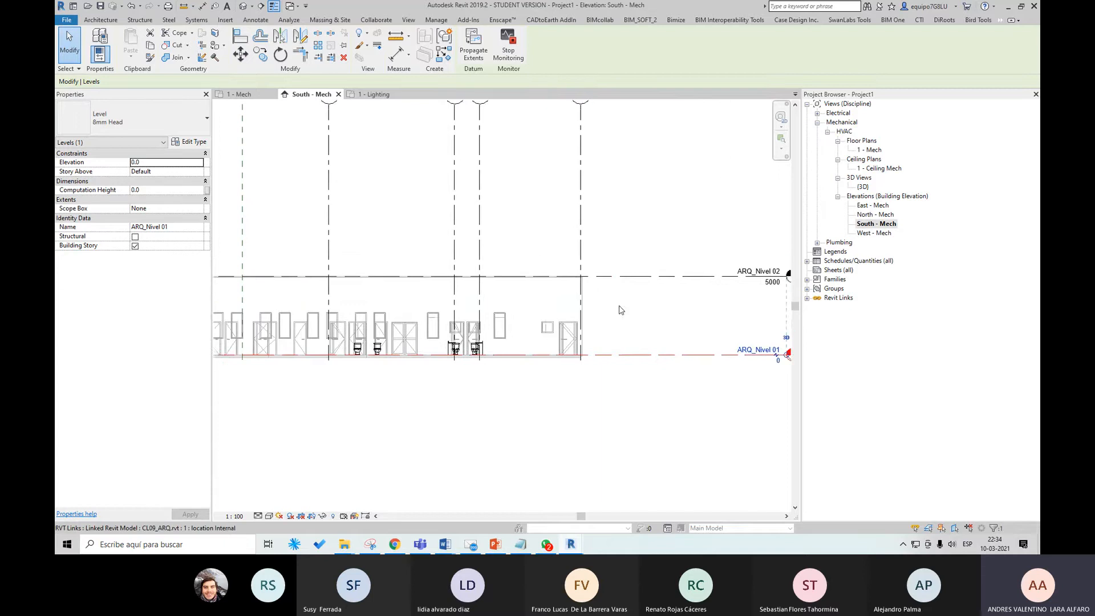
click(655, 276)
middle_drag(451, 319, 324, 338)
click(547, 388)
scroll(735, 373, up, 1)
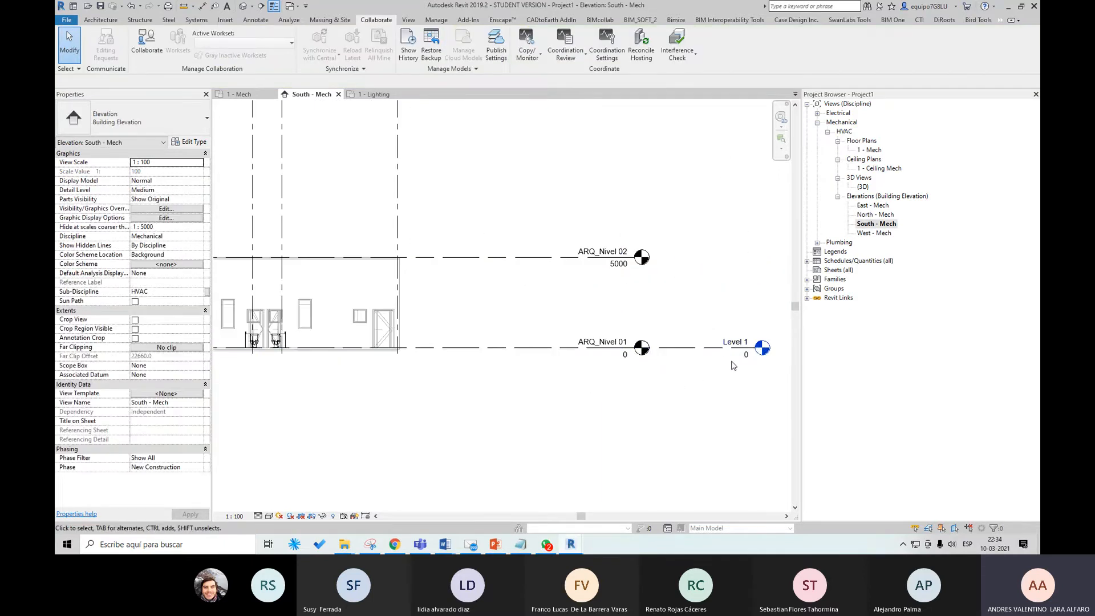
click(713, 351)
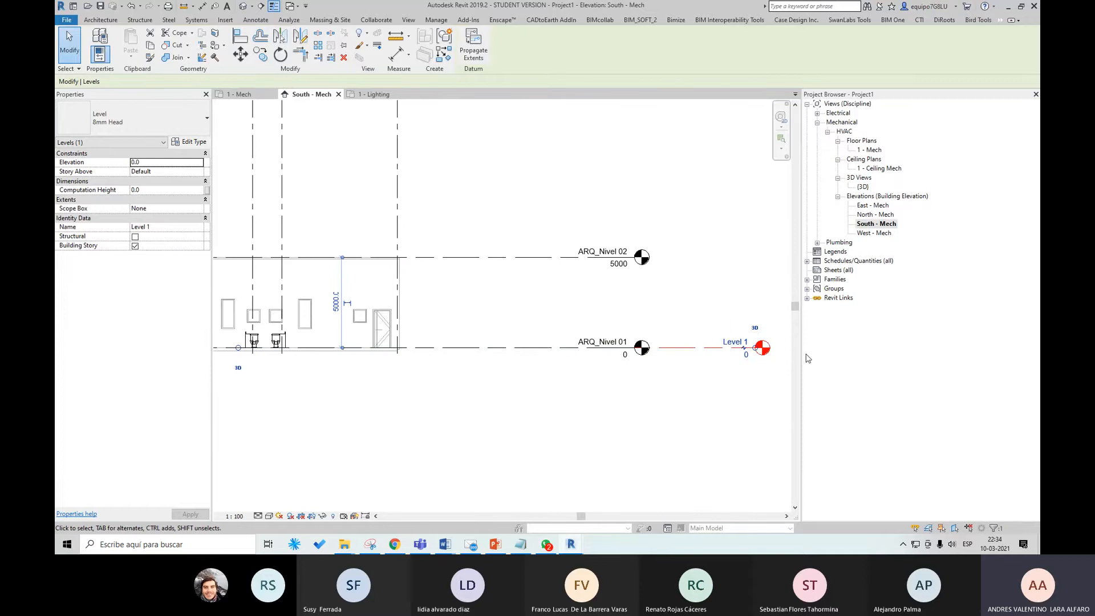
scroll(771, 361, up, 1)
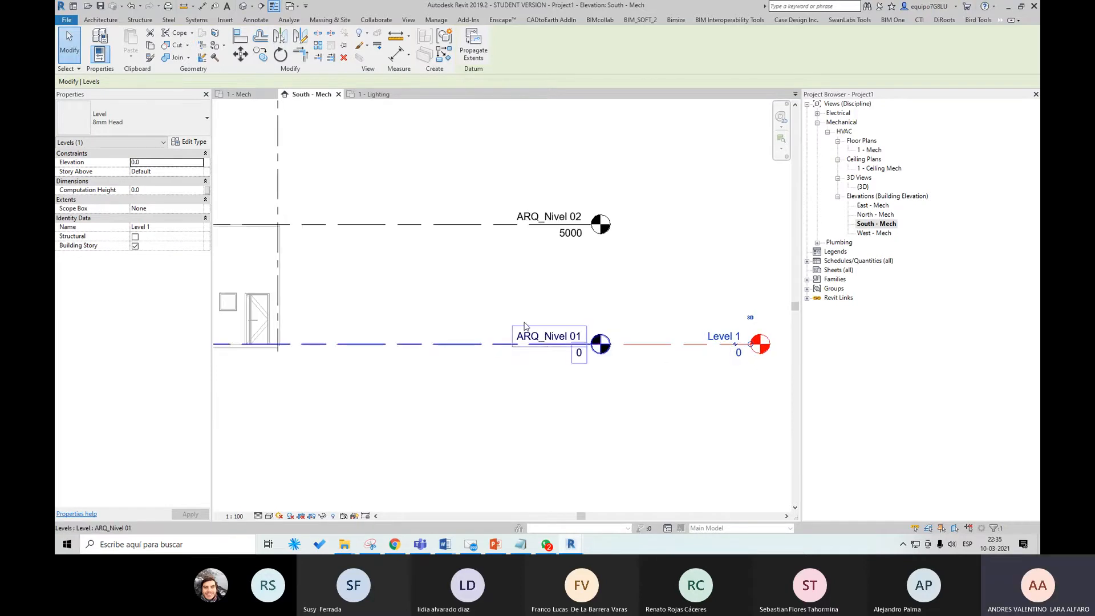
click(524, 228)
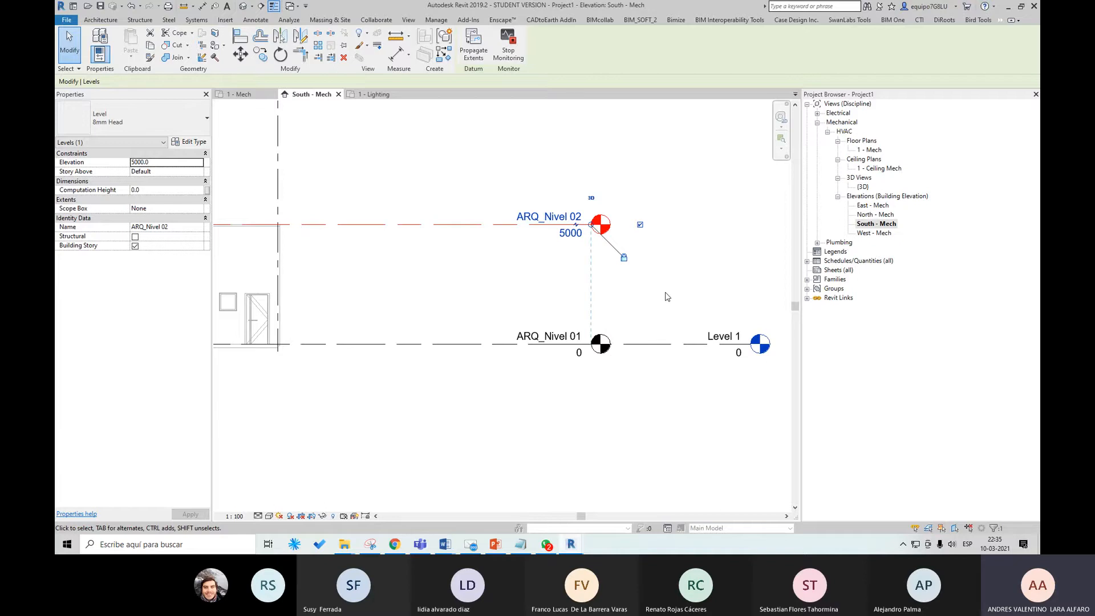
Delete the template's Level 1 from the South - Mech elevation and accept removing its dependent views.
click(685, 346)
key(Delete)
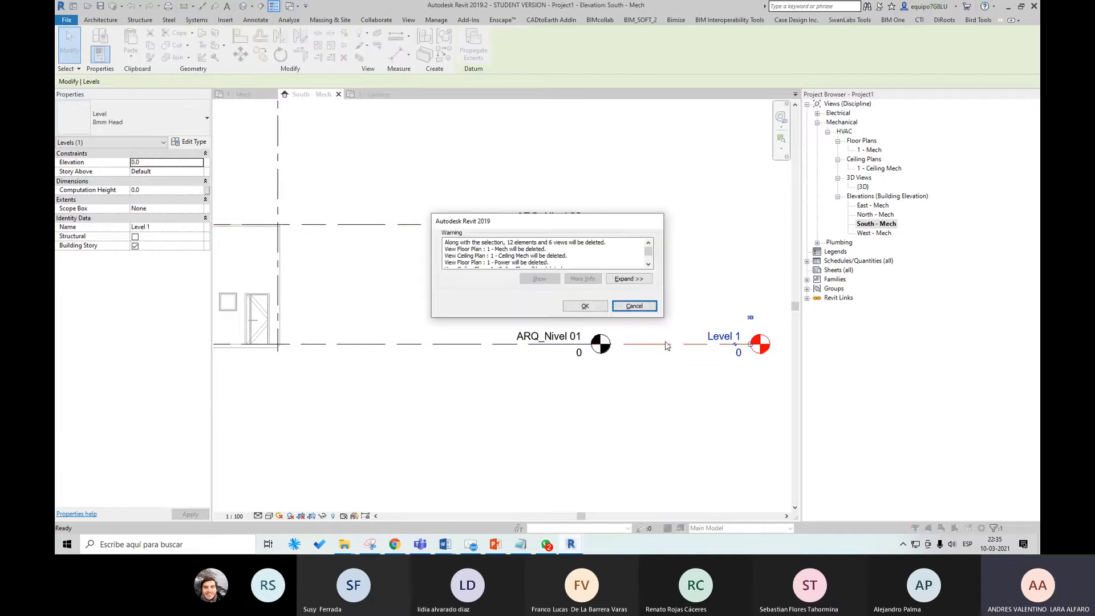
click(588, 307)
scroll(705, 400, down, 2)
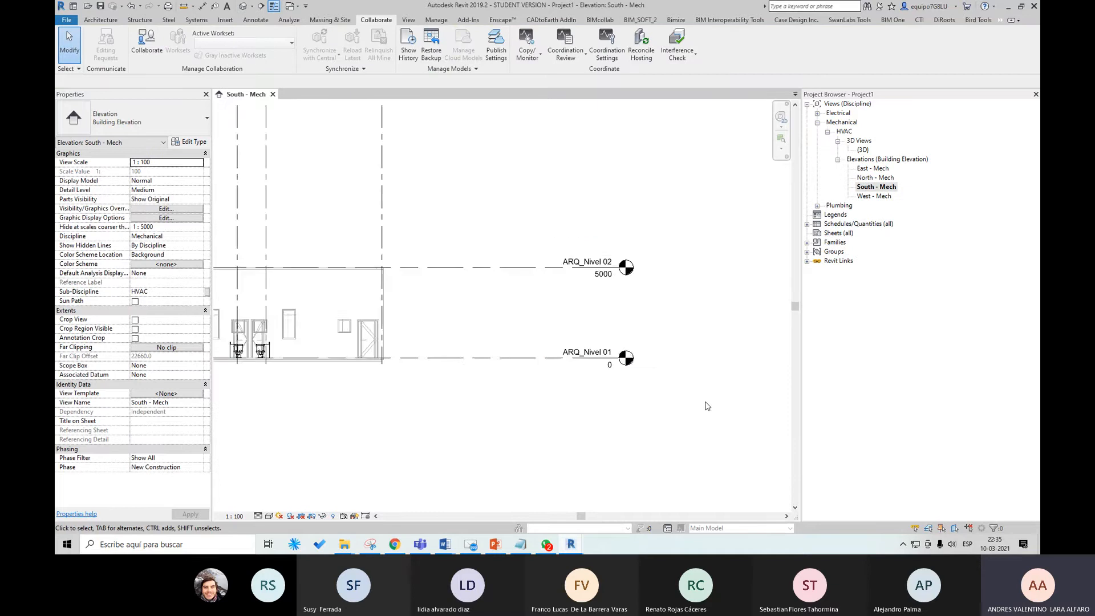
scroll(596, 335, up, 2)
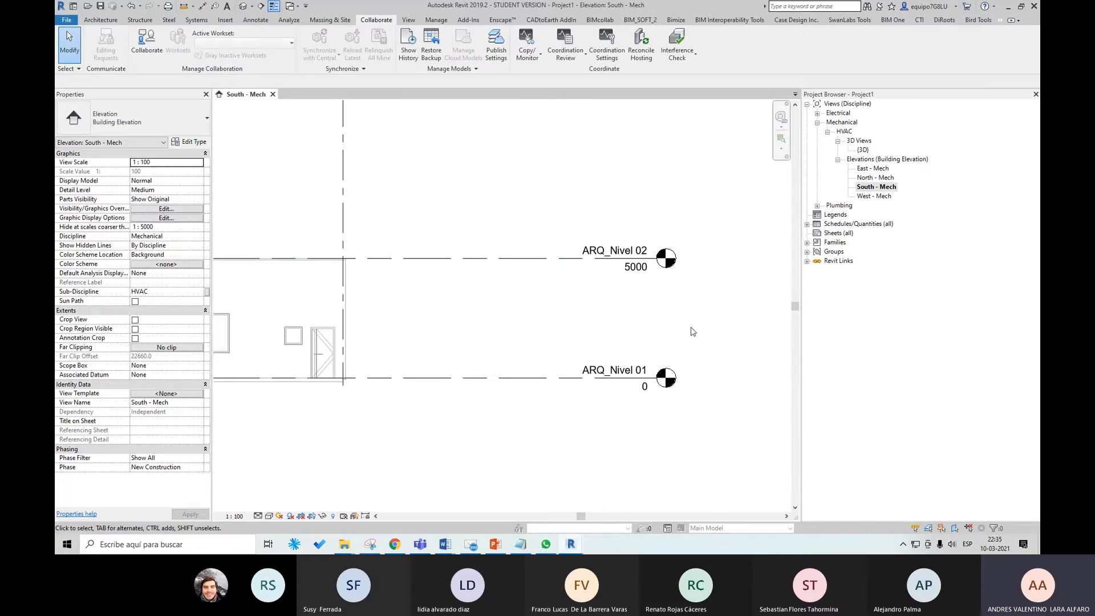
middle_drag(694, 331, 732, 329)
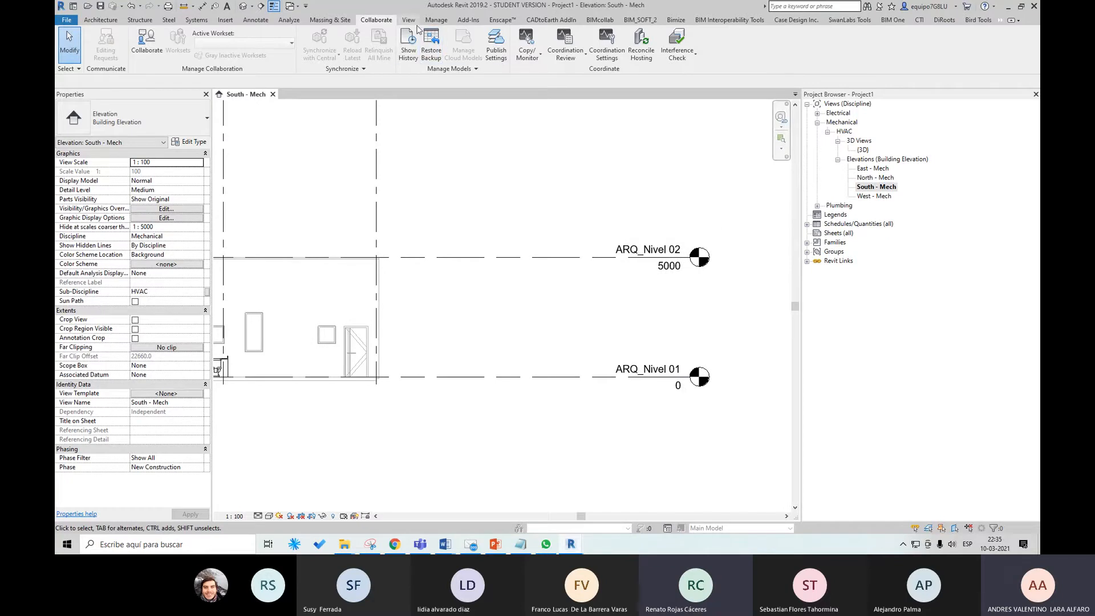
Create floor plan views for the ARQ_Nivel 01 and ARQ_Nivel 02 levels.
click(409, 20)
click(455, 48)
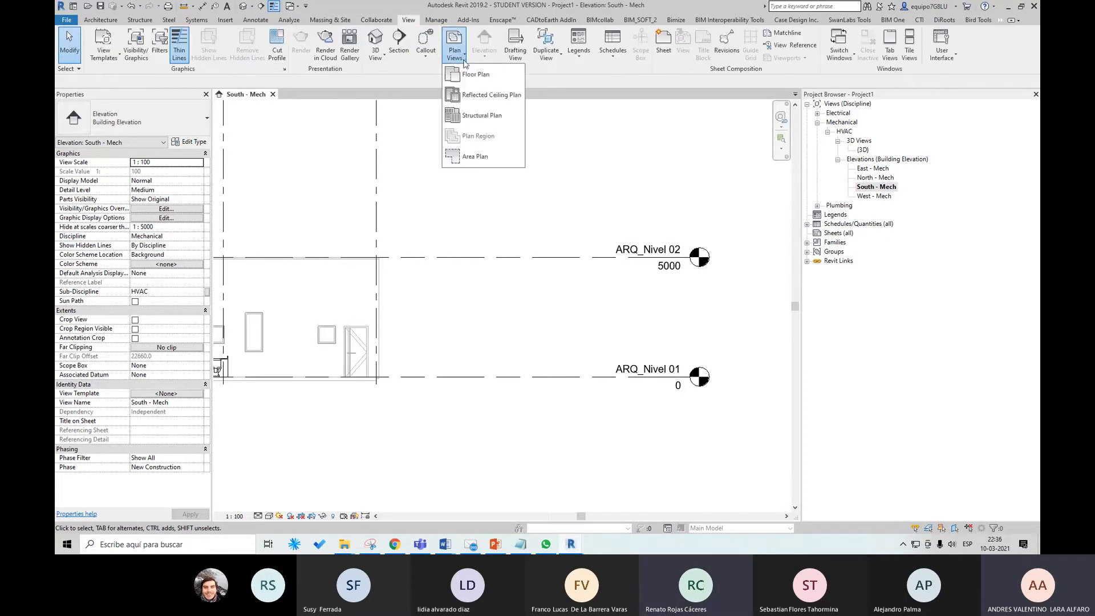
click(488, 79)
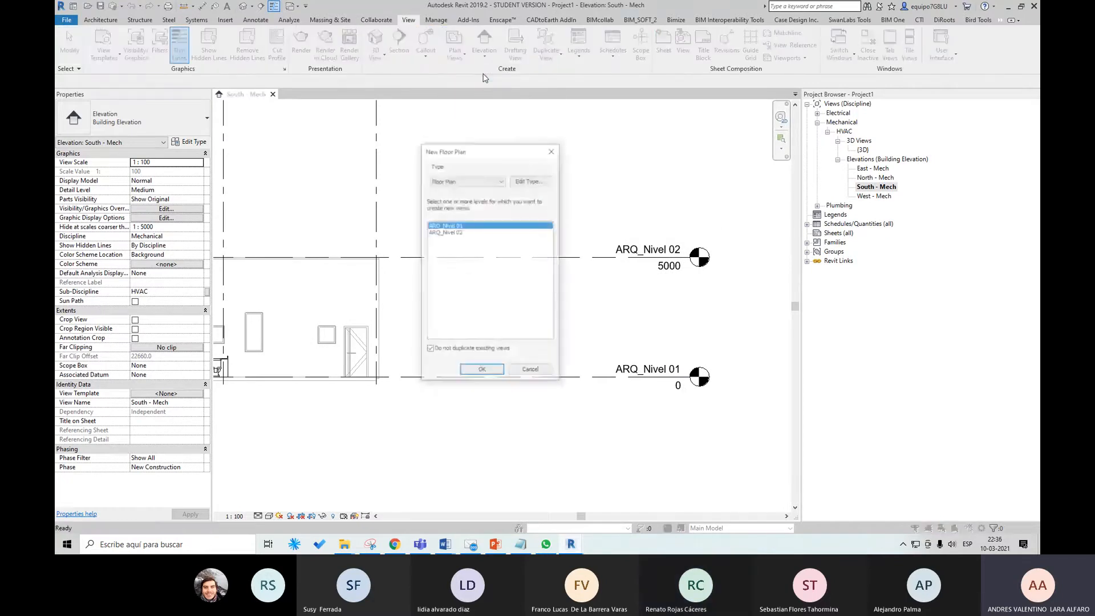
click(467, 232)
click(482, 371)
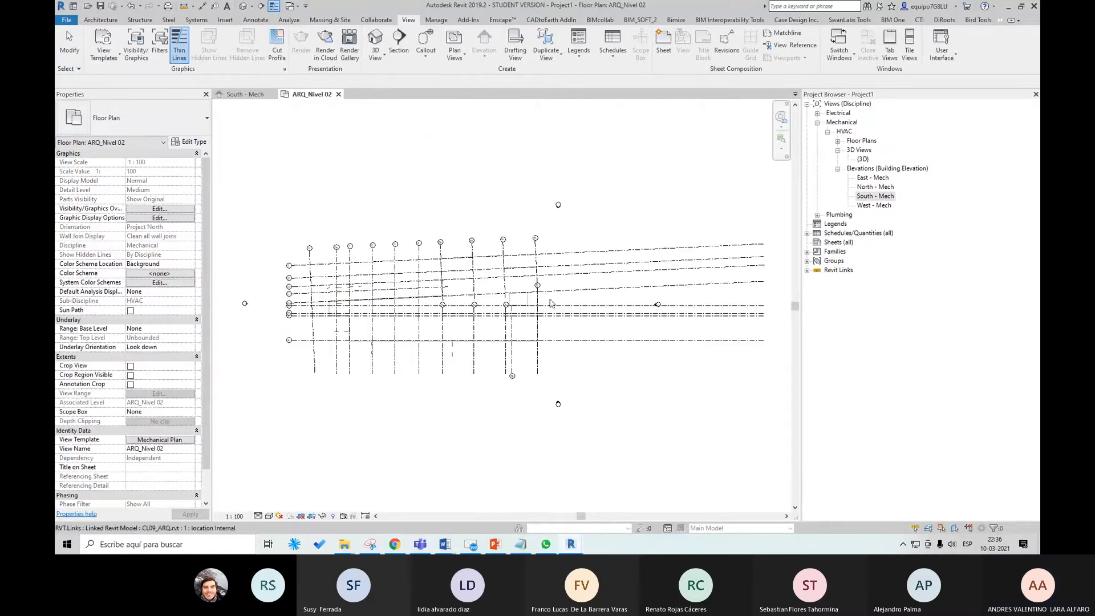
Return to the South - Mech elevation and examine the monitored ARQ_Nivel 01 and ARQ_Nivel 02 levels.
double_click(869, 201)
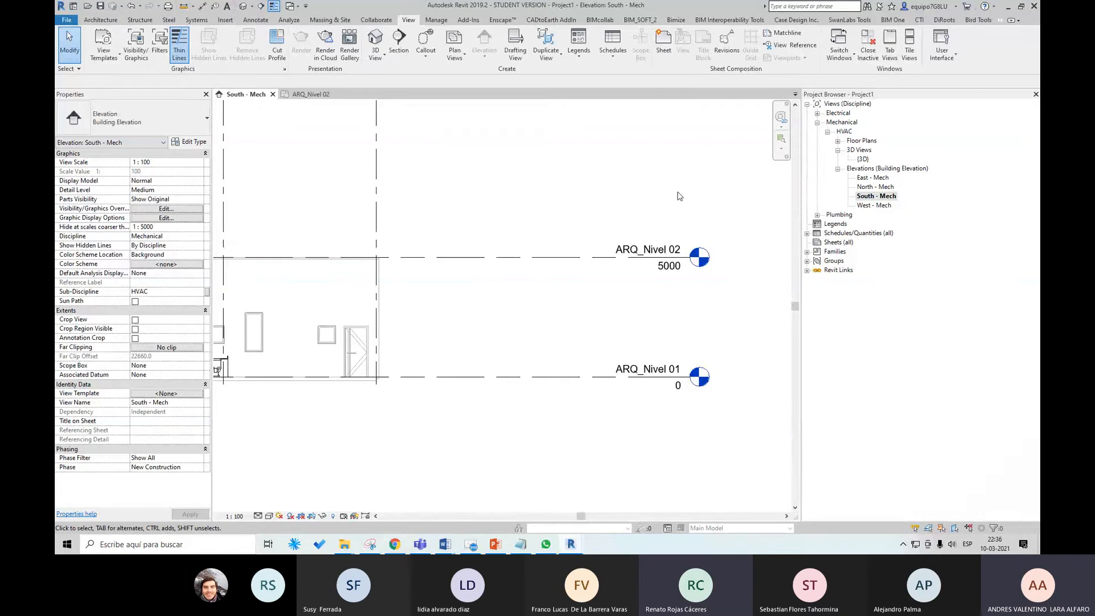
scroll(680, 196, down, 3)
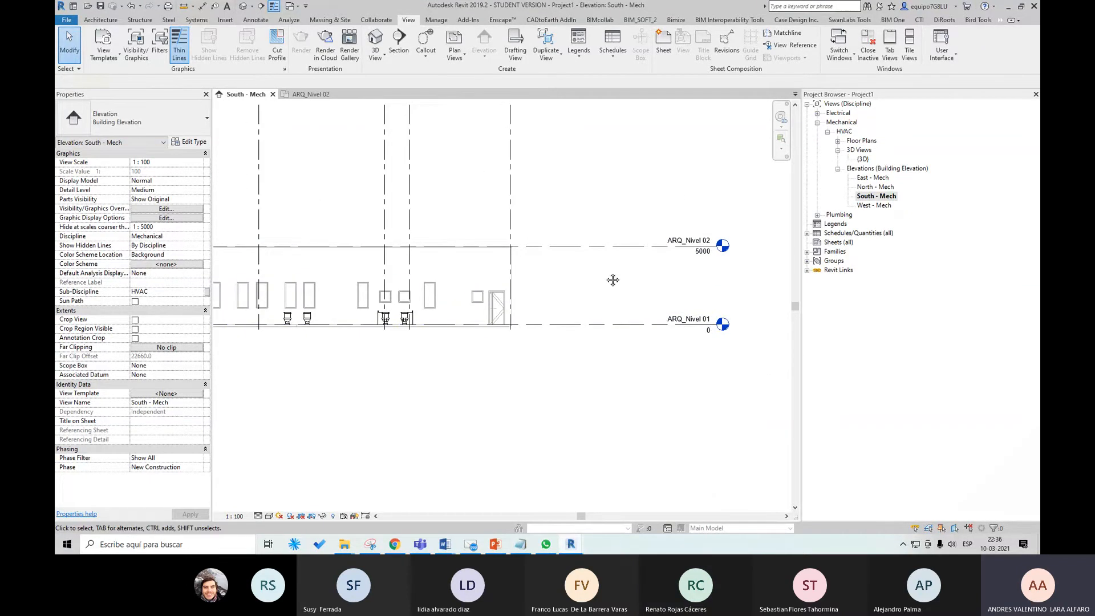
middle_drag(613, 280, 643, 252)
click(643, 247)
scroll(616, 293, down, 2)
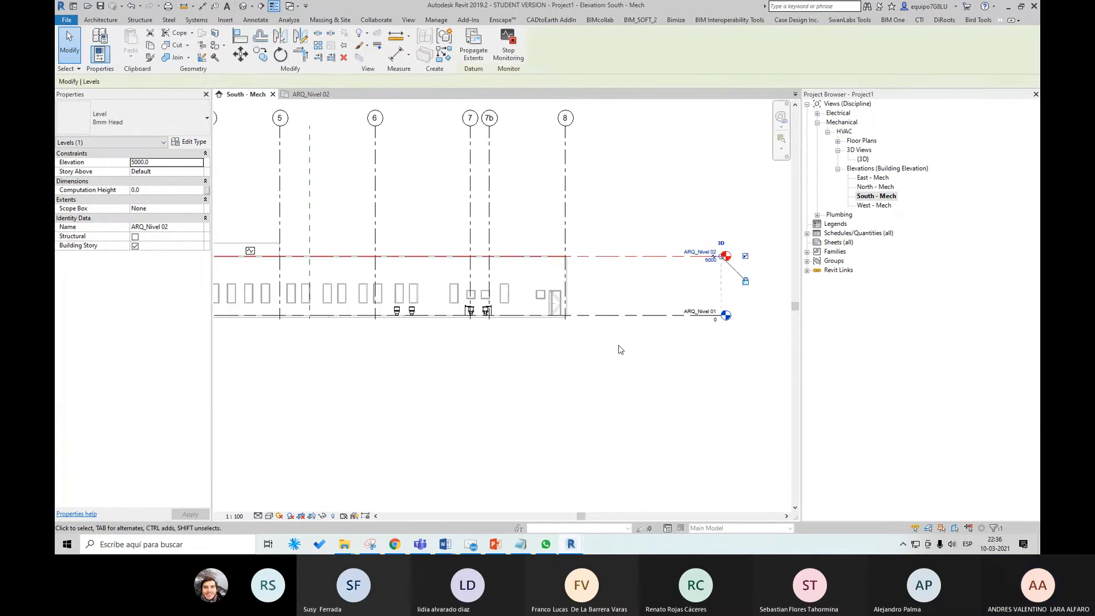
click(621, 350)
click(630, 317)
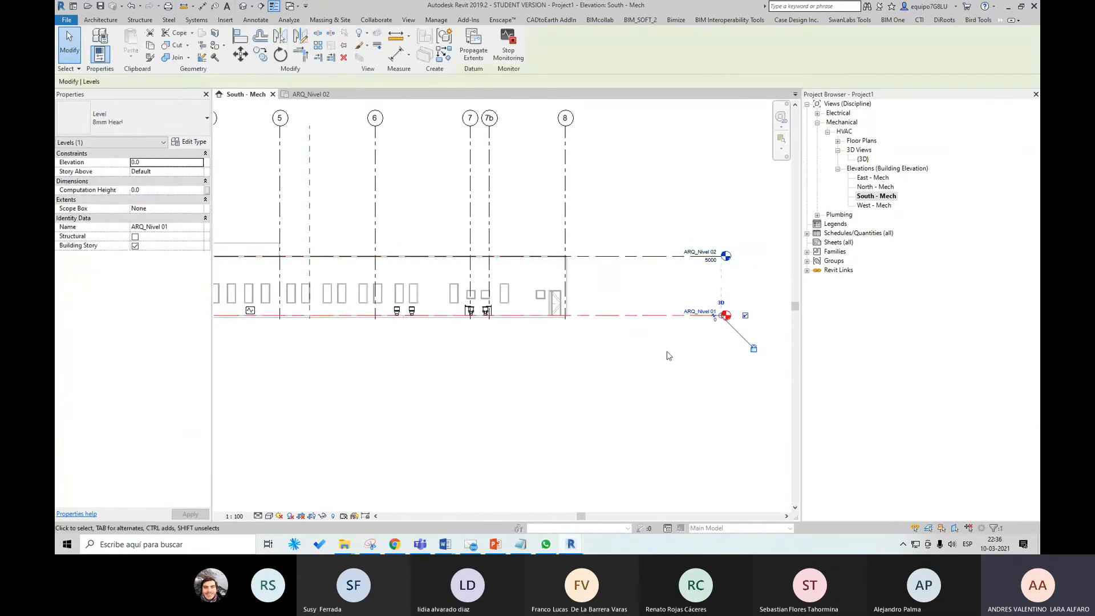
click(645, 263)
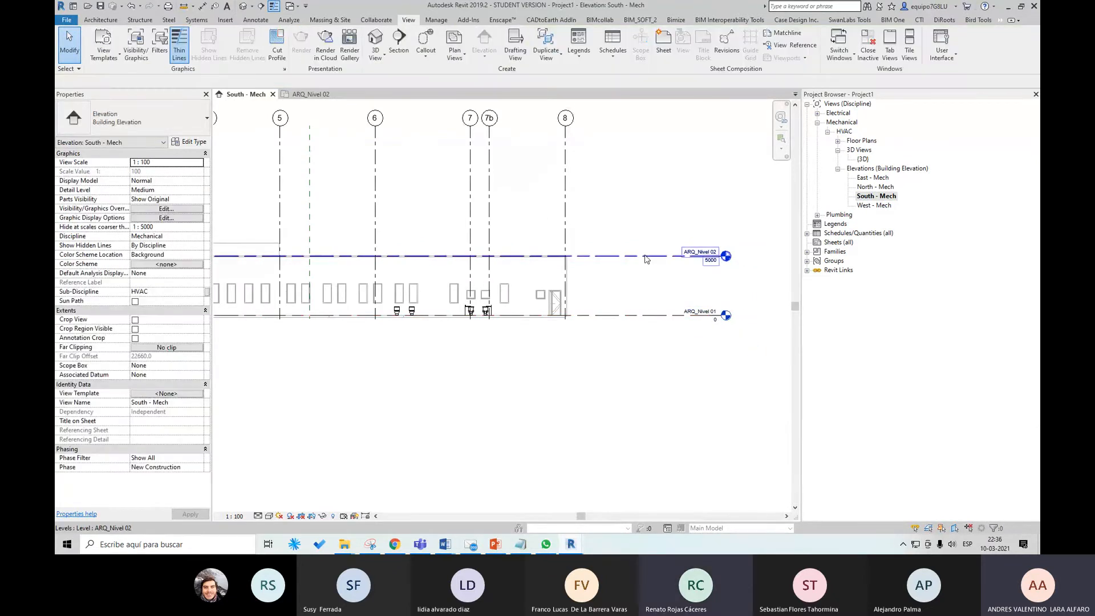
click(645, 257)
click(648, 279)
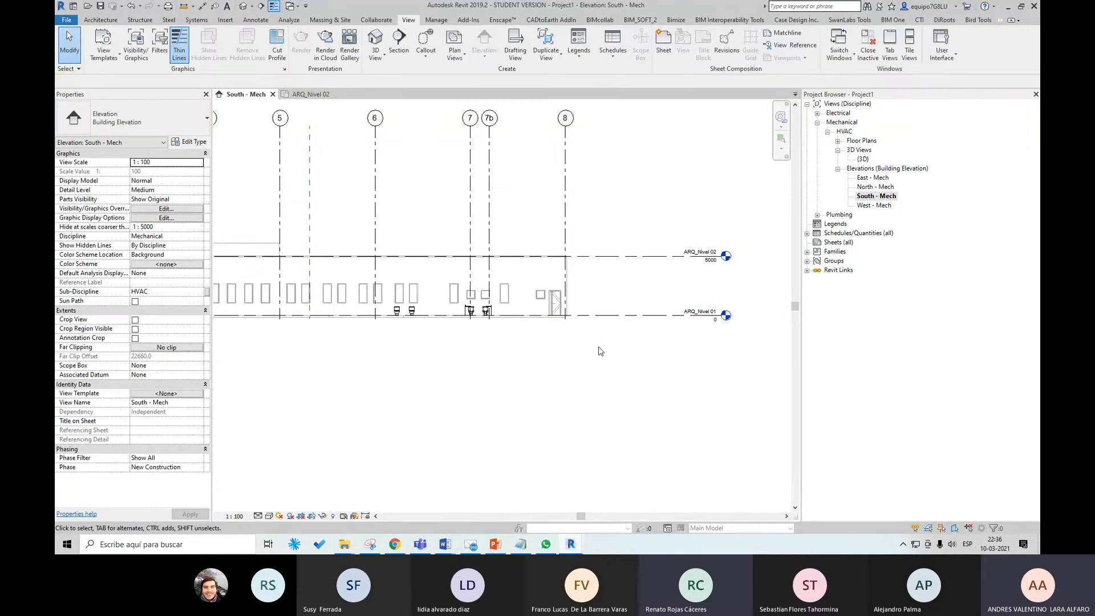
scroll(641, 292, up, 2)
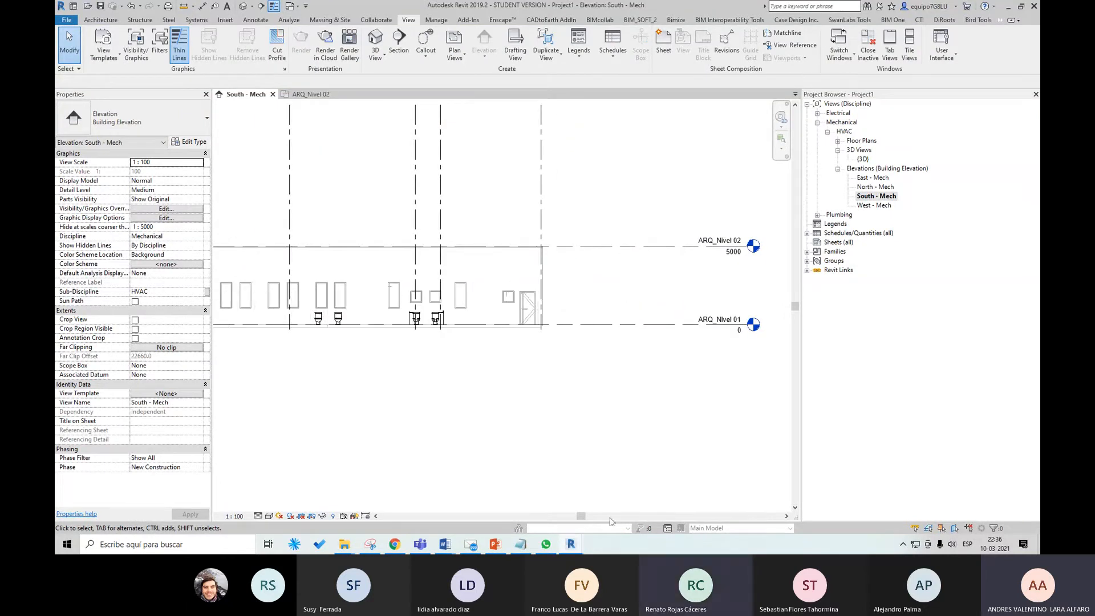
List the project's Revit links, switch to the second Revit window and close the plumbing project open there.
click(807, 270)
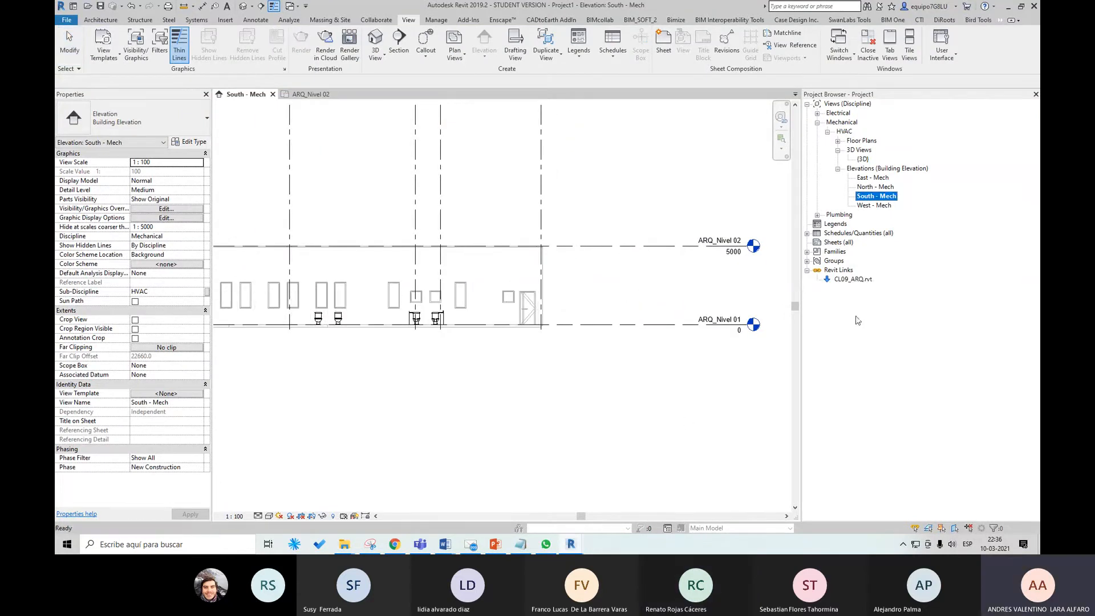
mouse_move(575, 547)
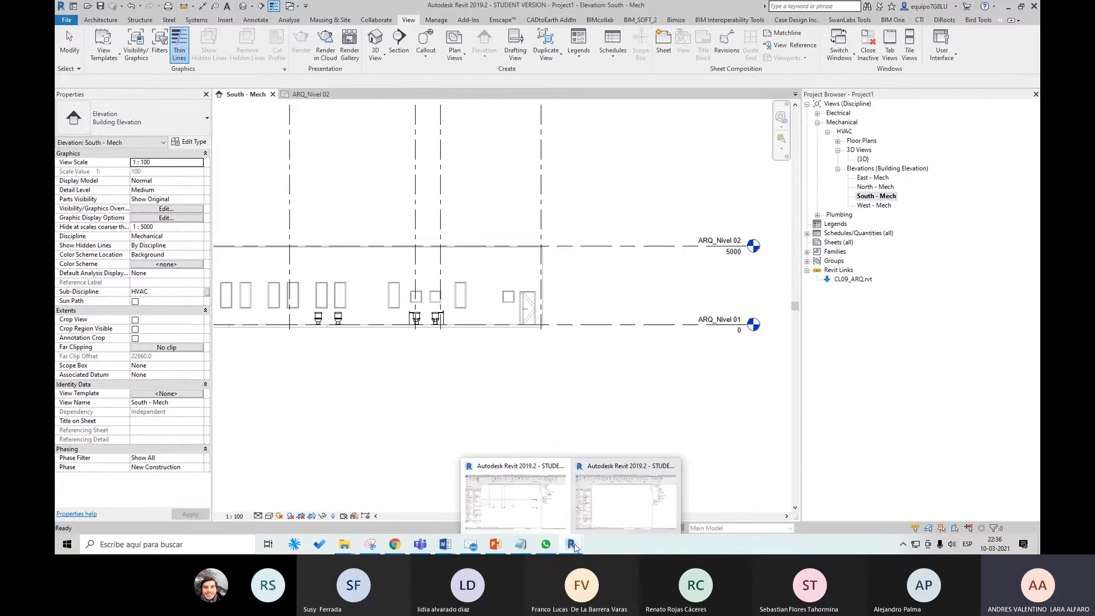
click(628, 508)
click(68, 21)
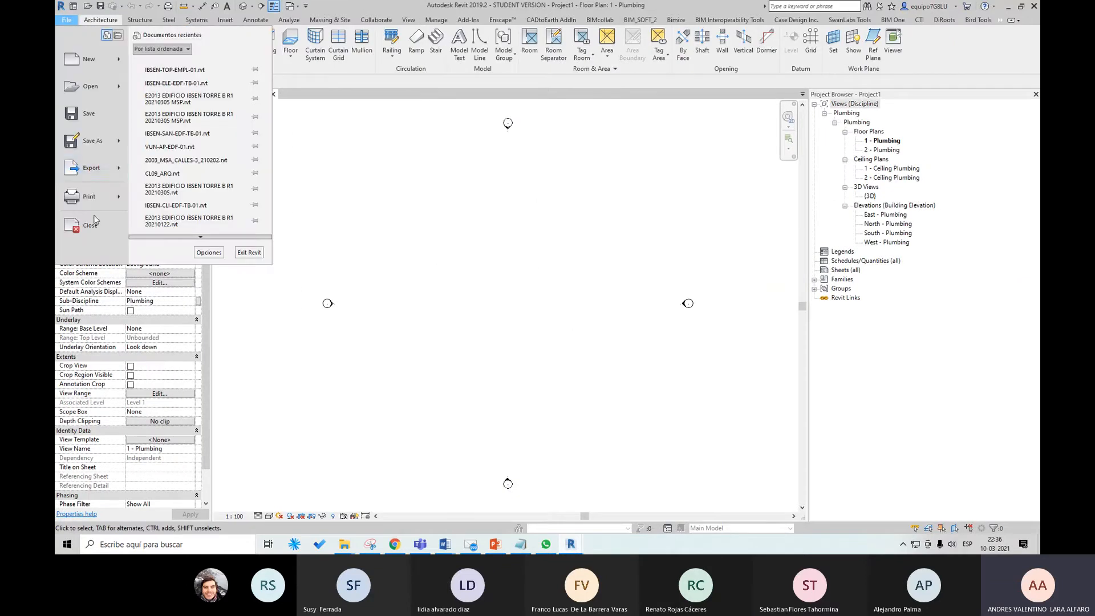
click(94, 224)
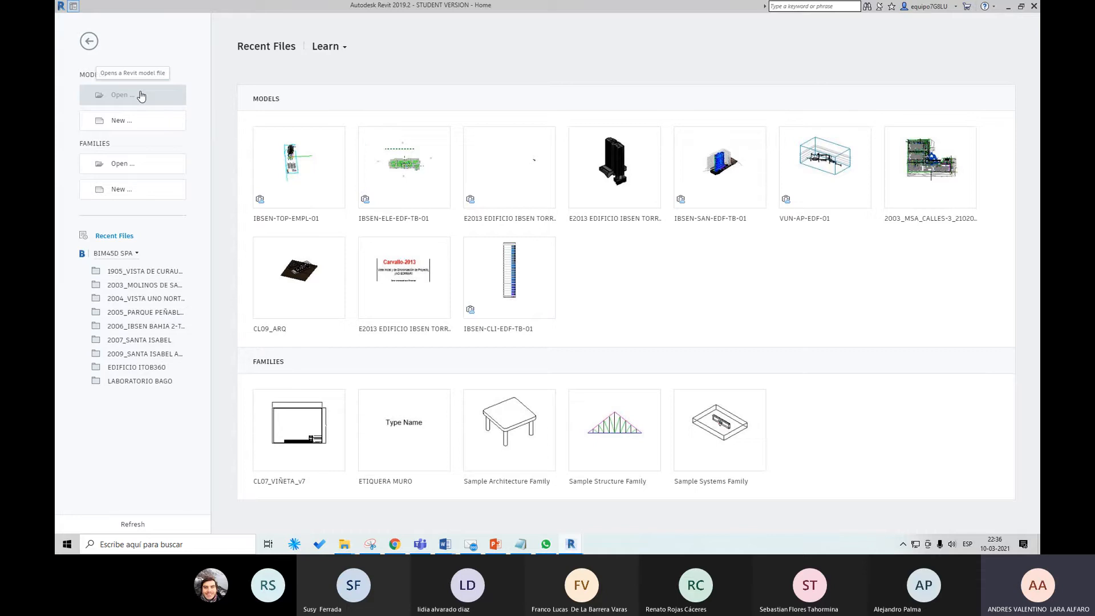
Open the CL09_ARQ model from the Diplomado BIM V7 CLASE 09.02 folder, ignoring its unresolved reference.
click(141, 96)
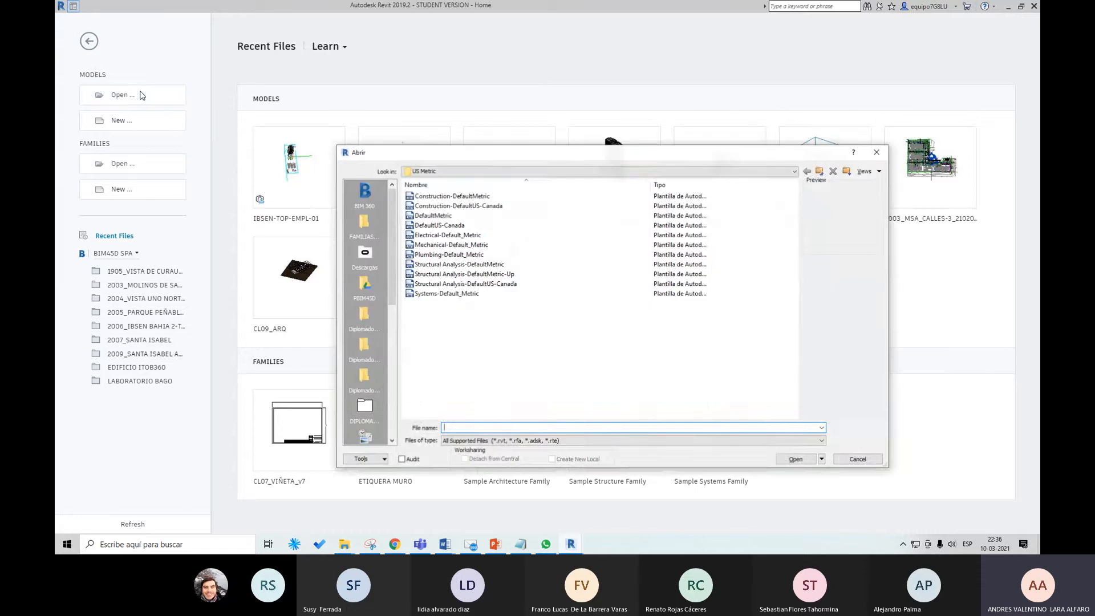
click(364, 315)
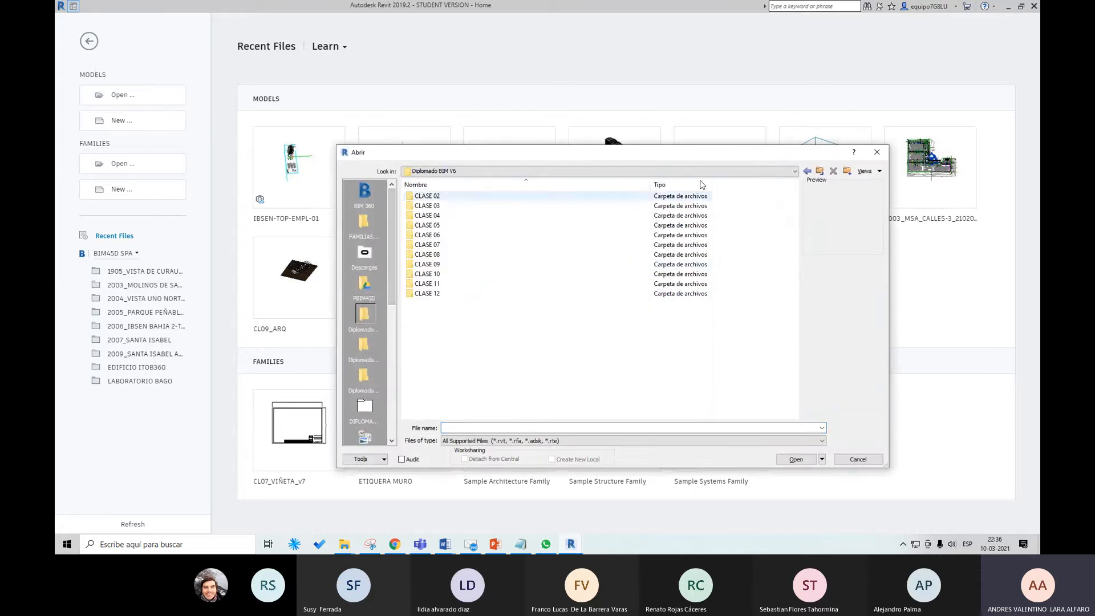
click(820, 171)
double_click(498, 284)
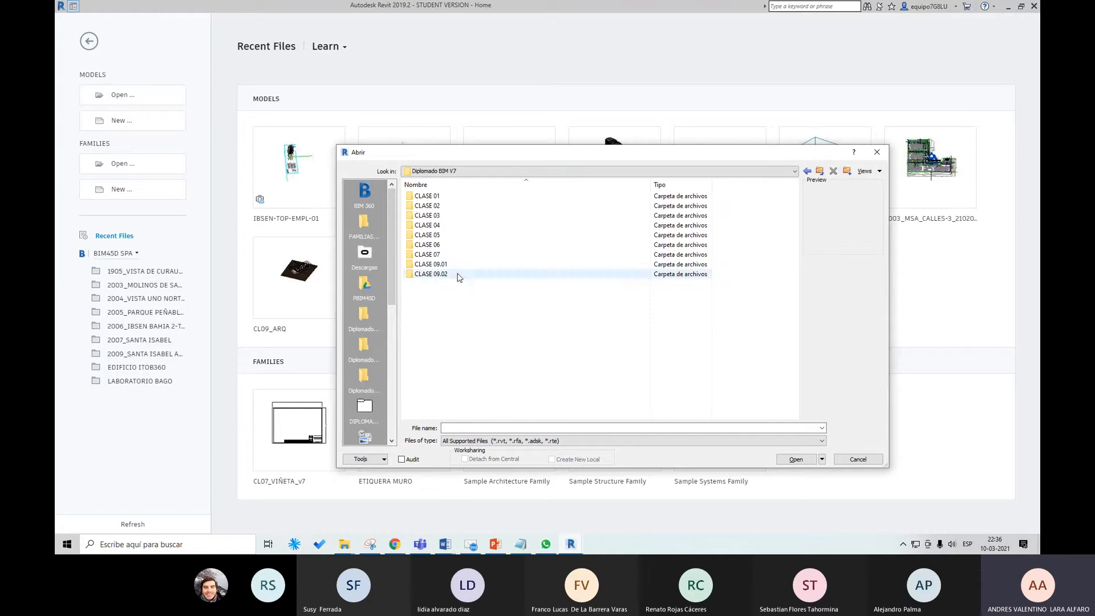
double_click(442, 275)
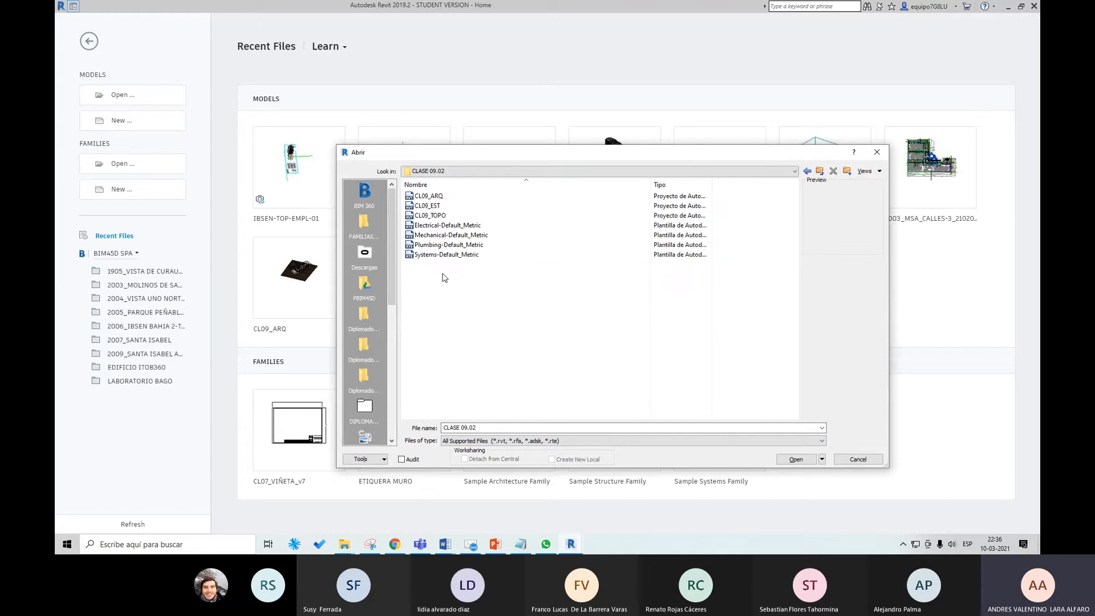
click(445, 195)
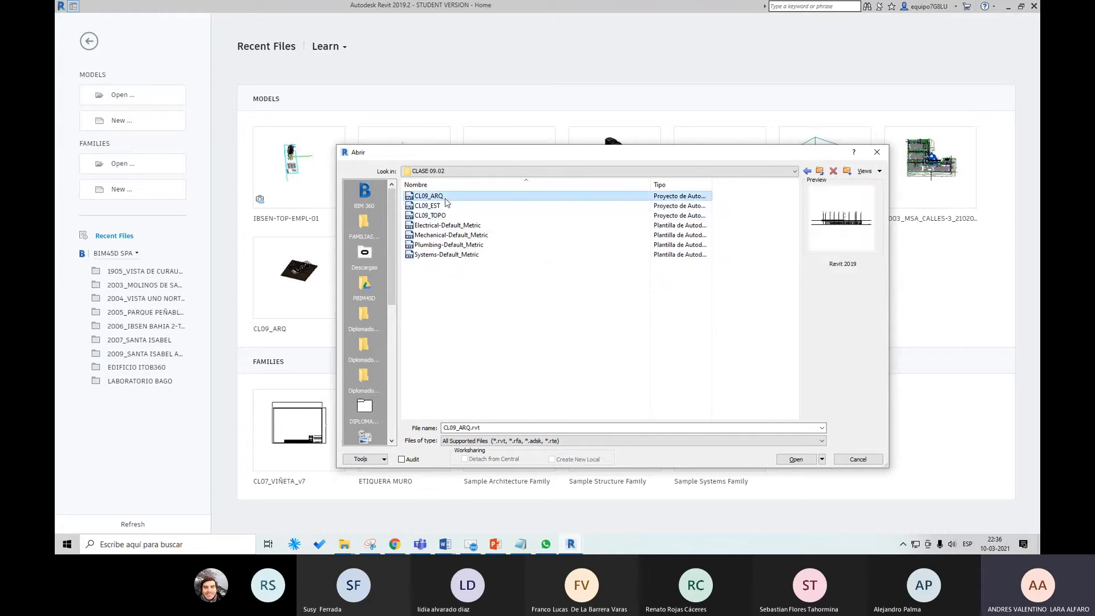
click(795, 459)
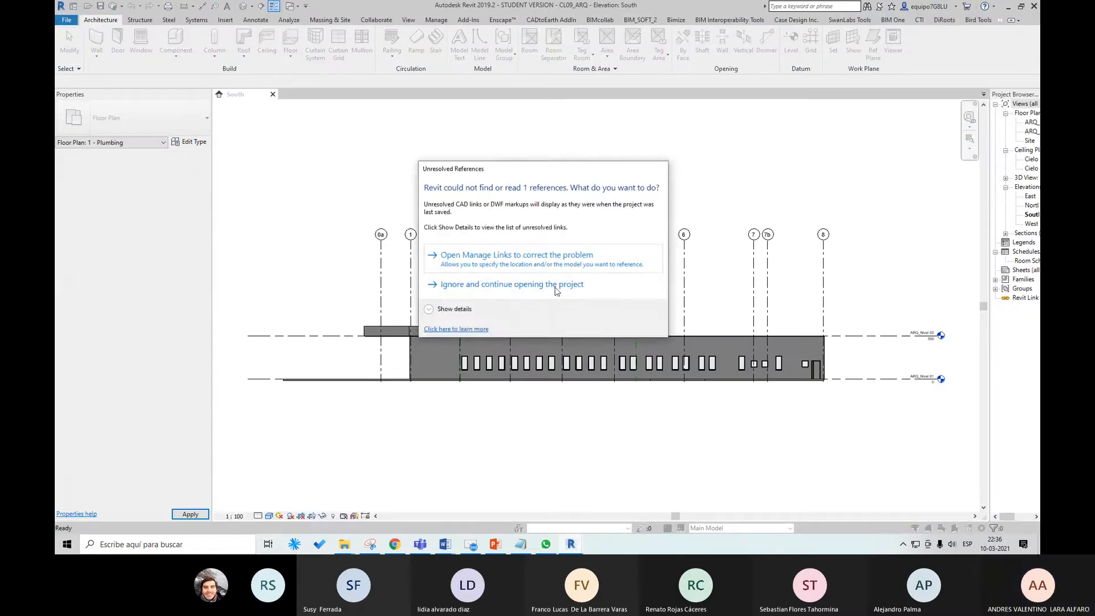
click(556, 290)
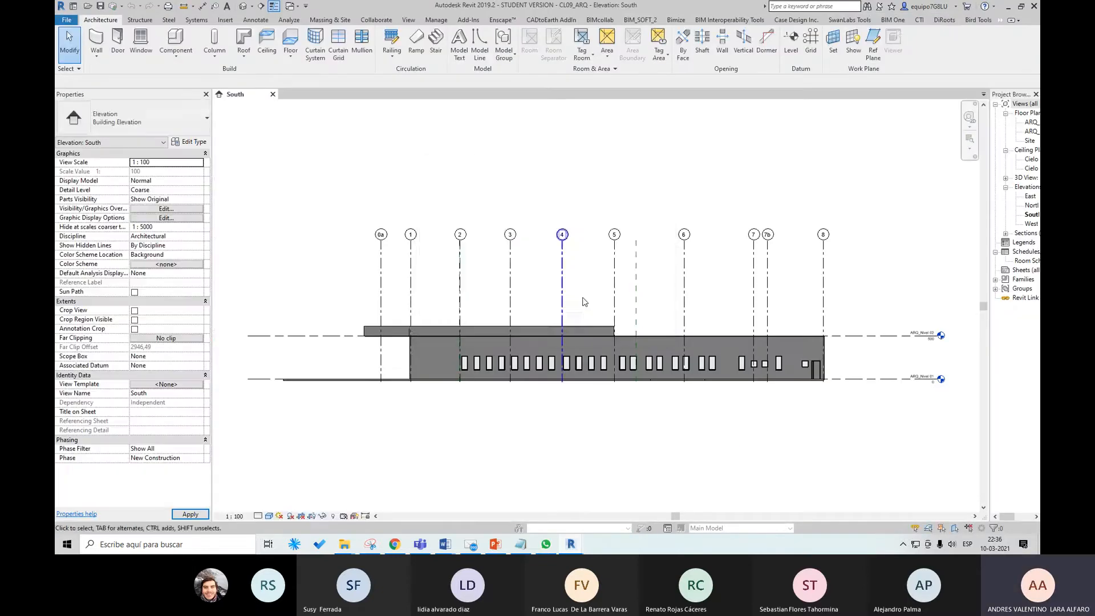
Set the elevation of ARQ_Nivel 02 to 400 in the architectural model's South elevation.
scroll(814, 386, up, 3)
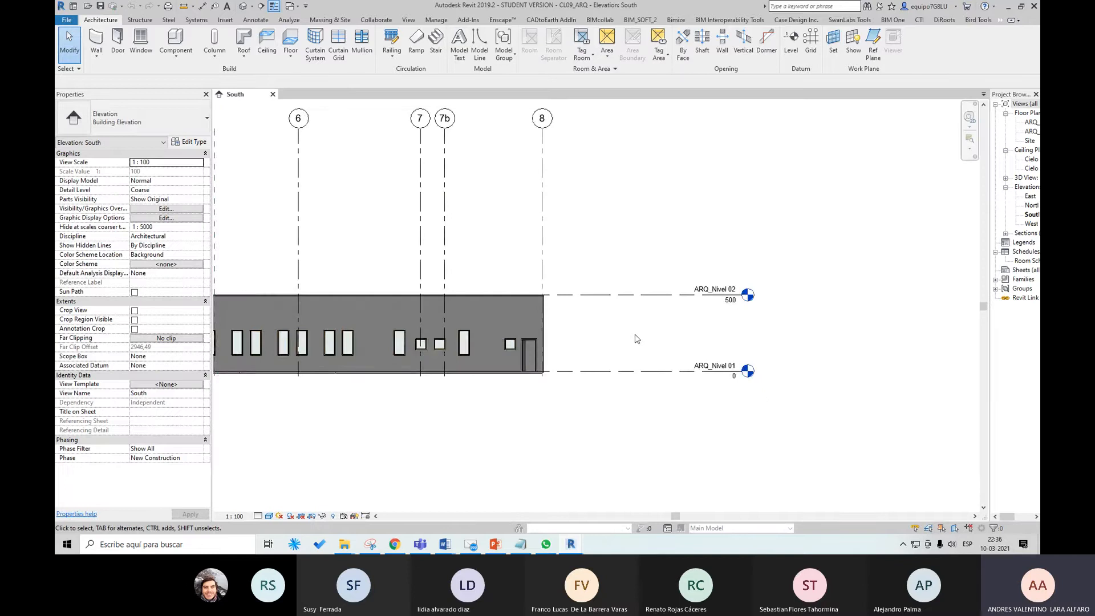
scroll(628, 337, up, 2)
scroll(651, 331, up, 2)
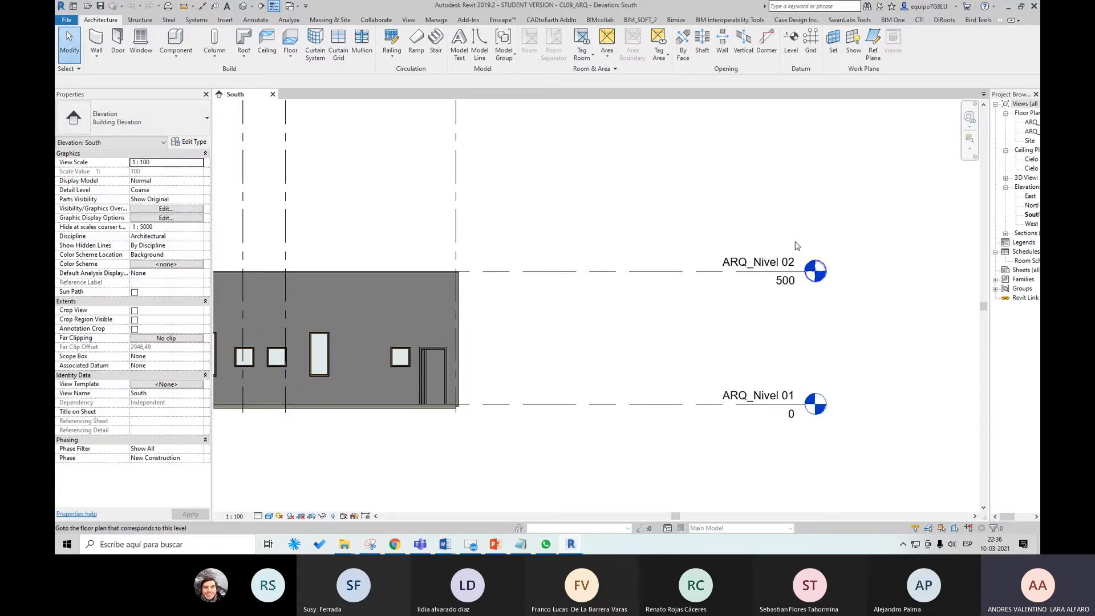
click(690, 276)
click(781, 280)
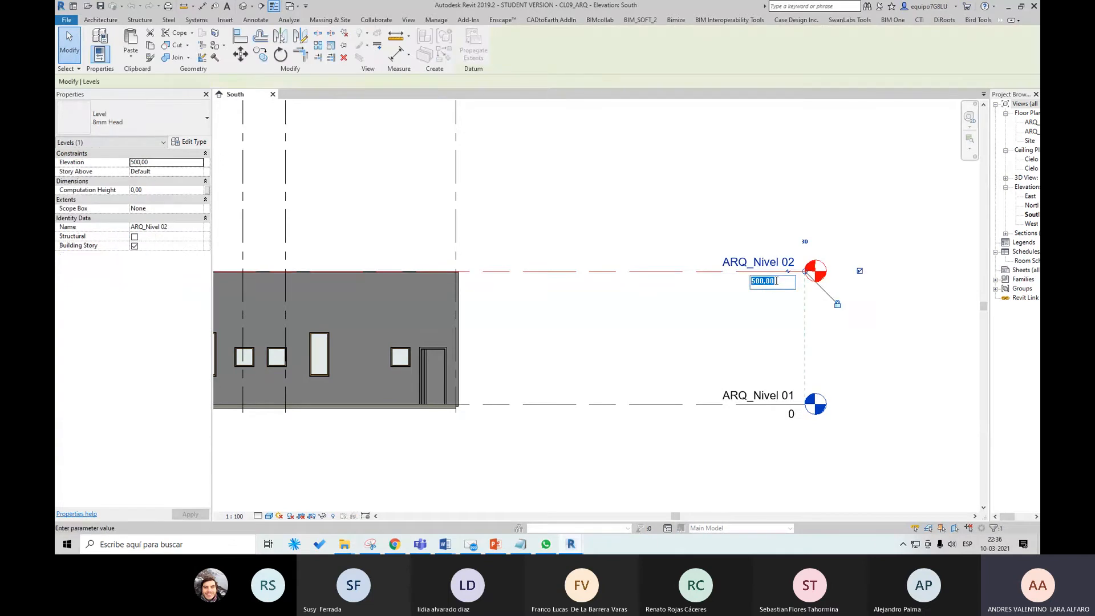
text(400)
key(Return)
click(755, 330)
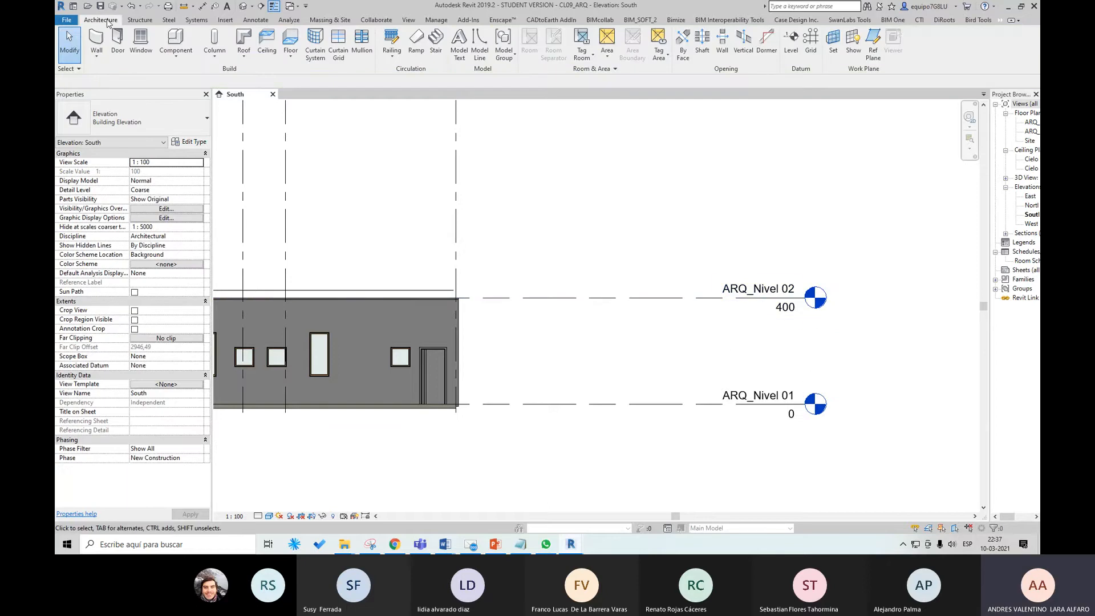
scroll(765, 366, up, 1)
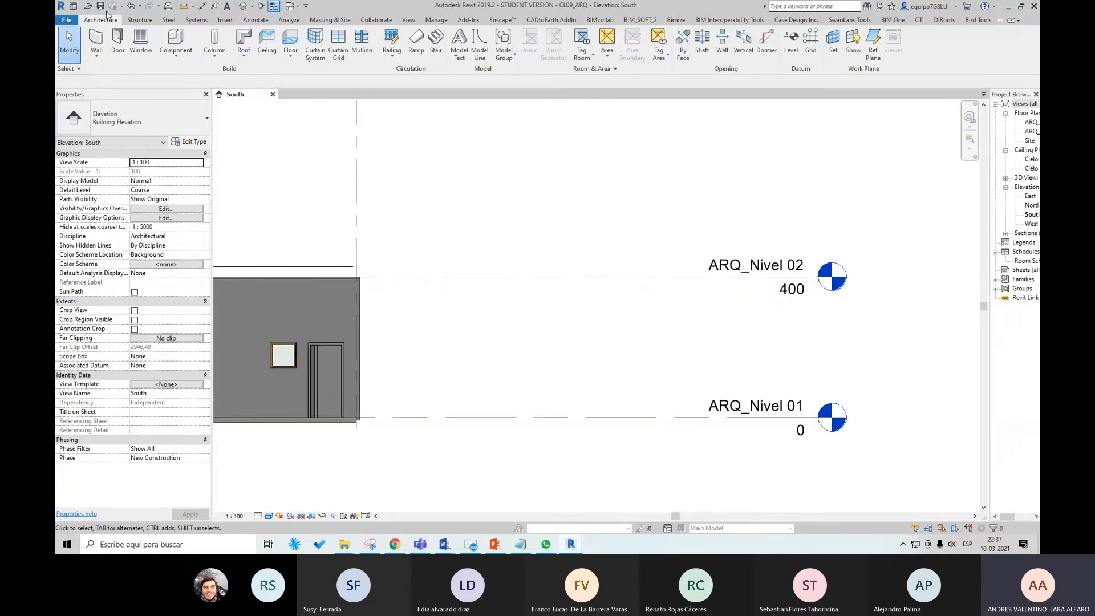
scroll(723, 345, down, 1)
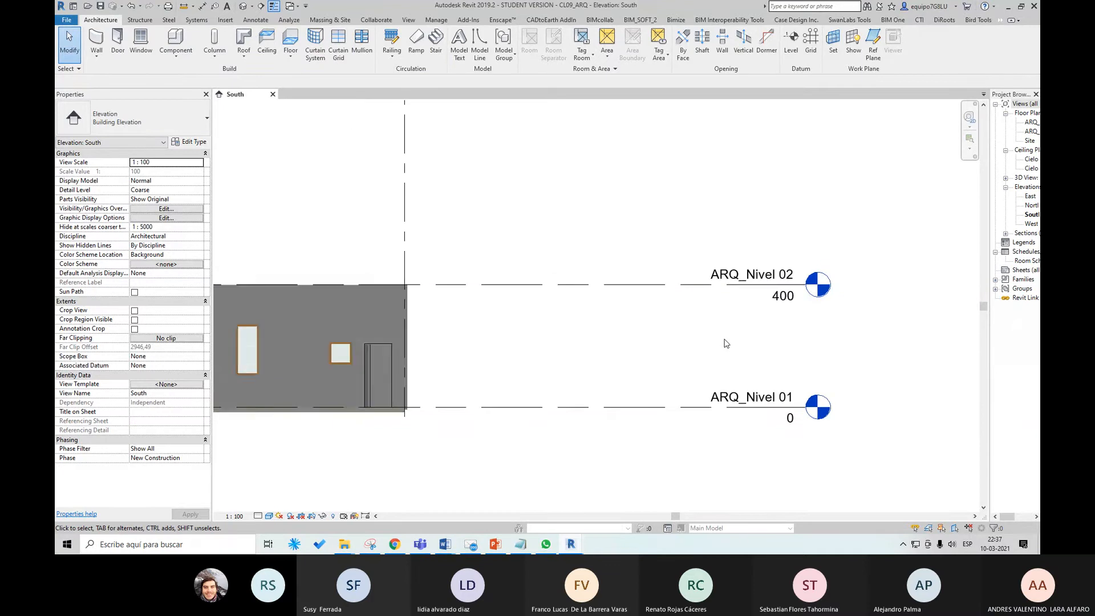
Switch back to the Project1 window and inspect the CL09_ARQ.rvt link in the project browser.
mouse_move(574, 547)
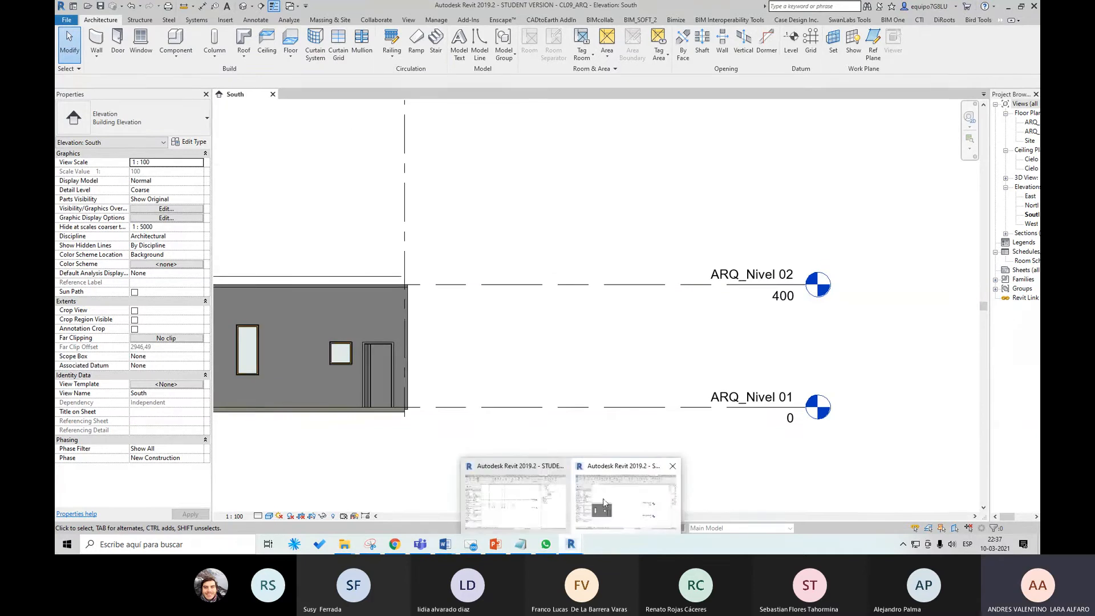
click(604, 502)
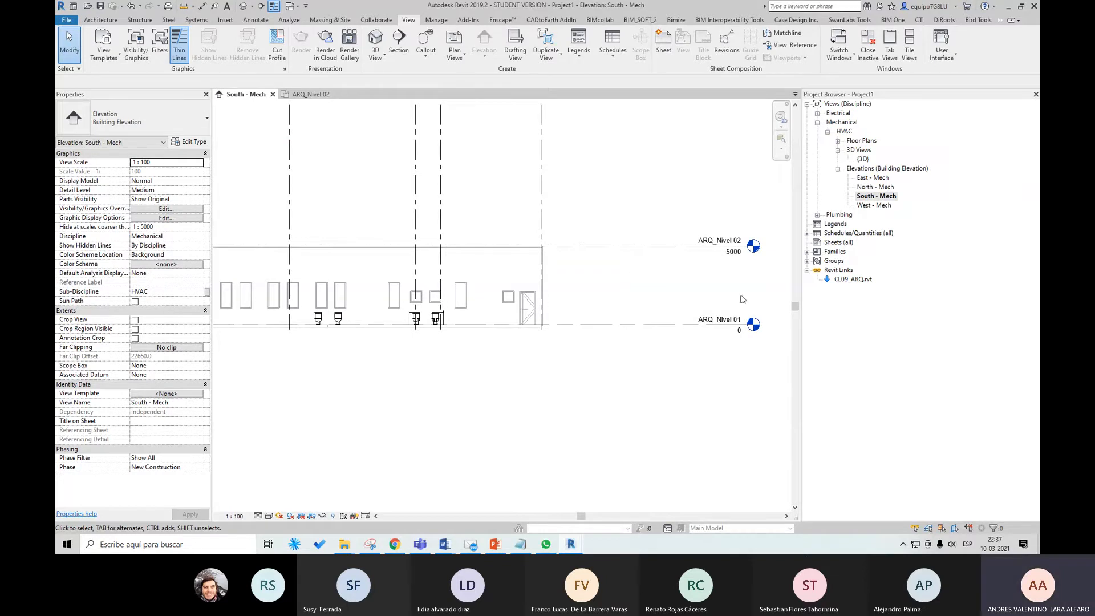
click(851, 280)
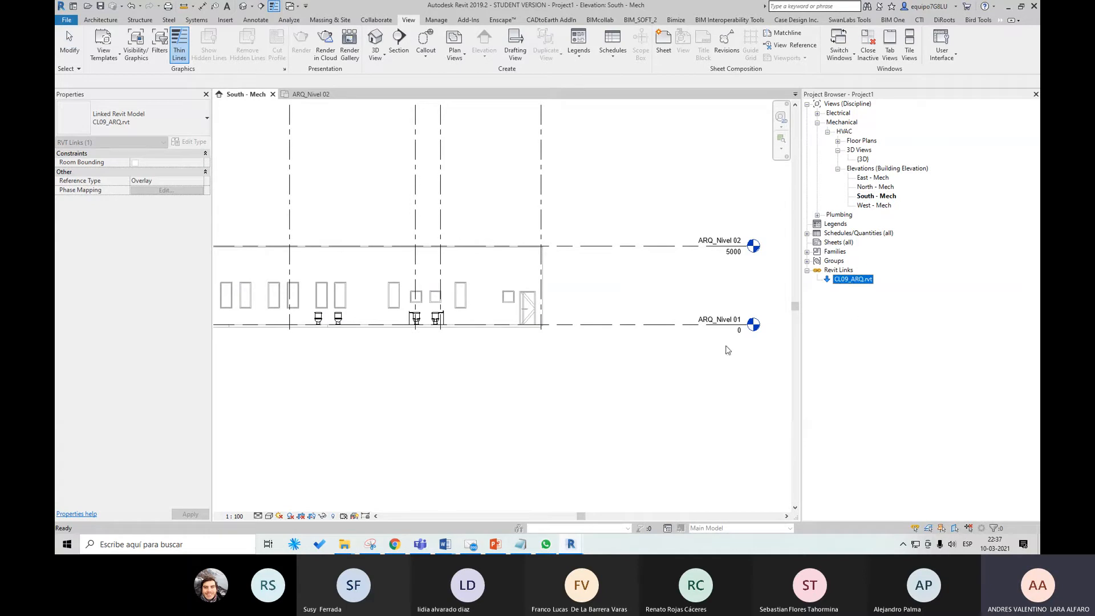
click(728, 295)
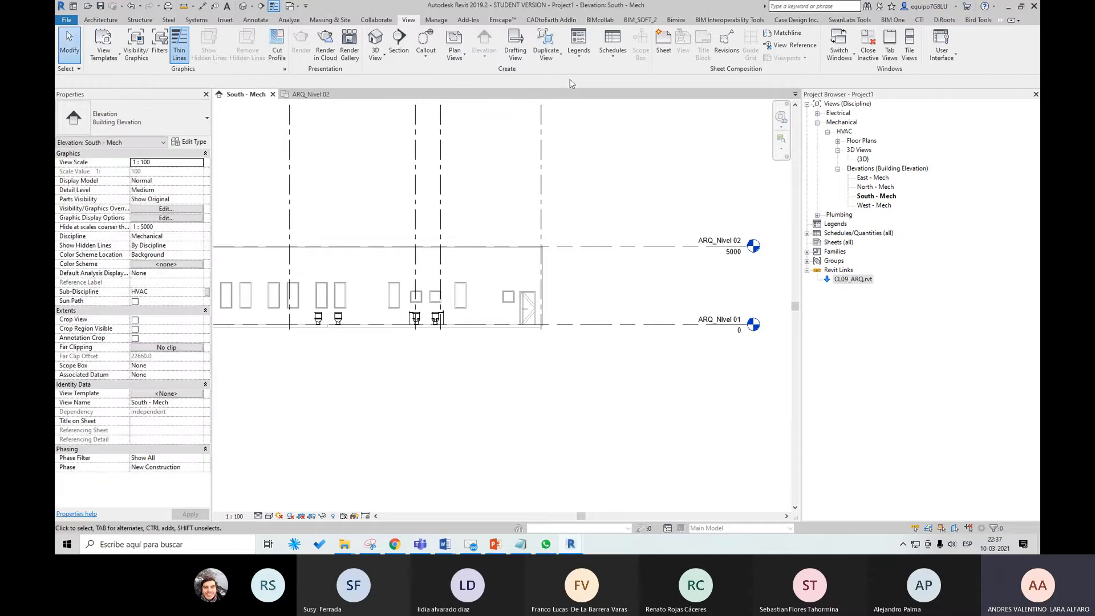
Inspect the CL09_ARQ.rvt entry in the project's link manager, then close it without changes.
click(437, 21)
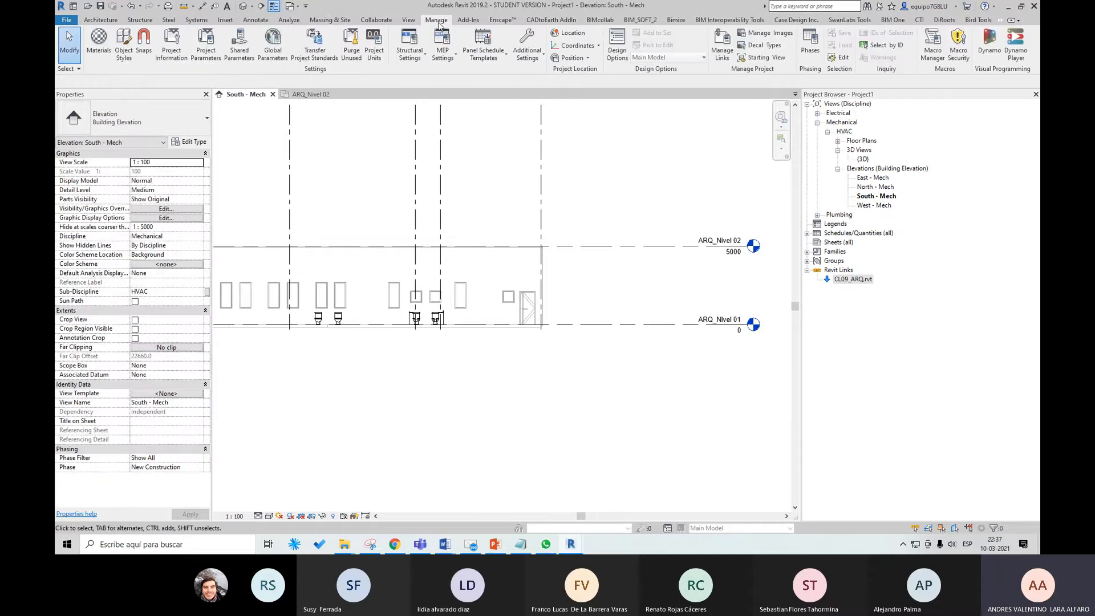
click(722, 42)
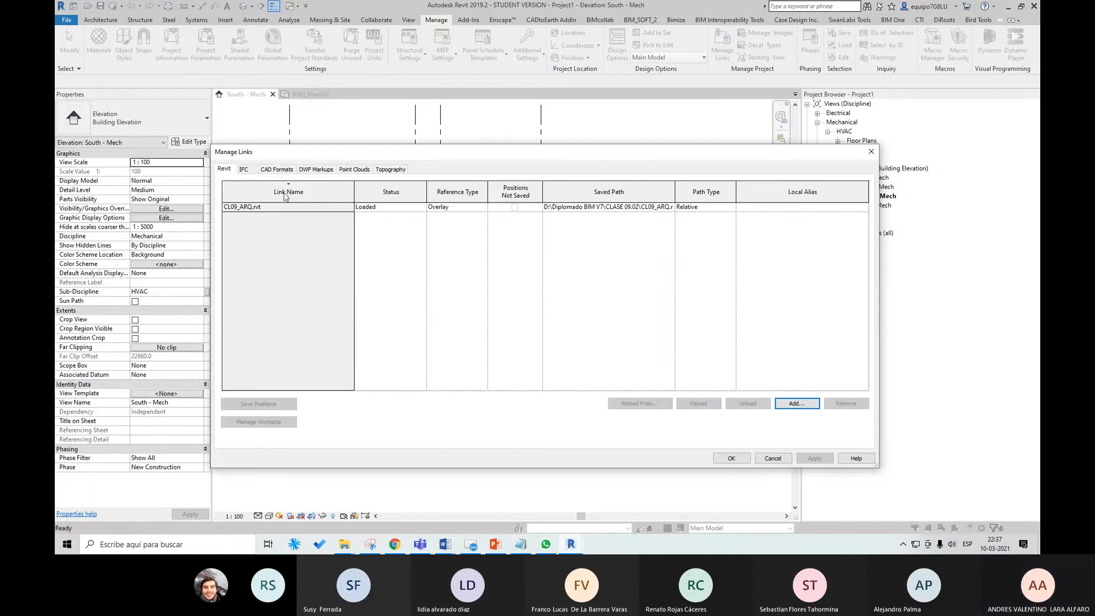
click(285, 207)
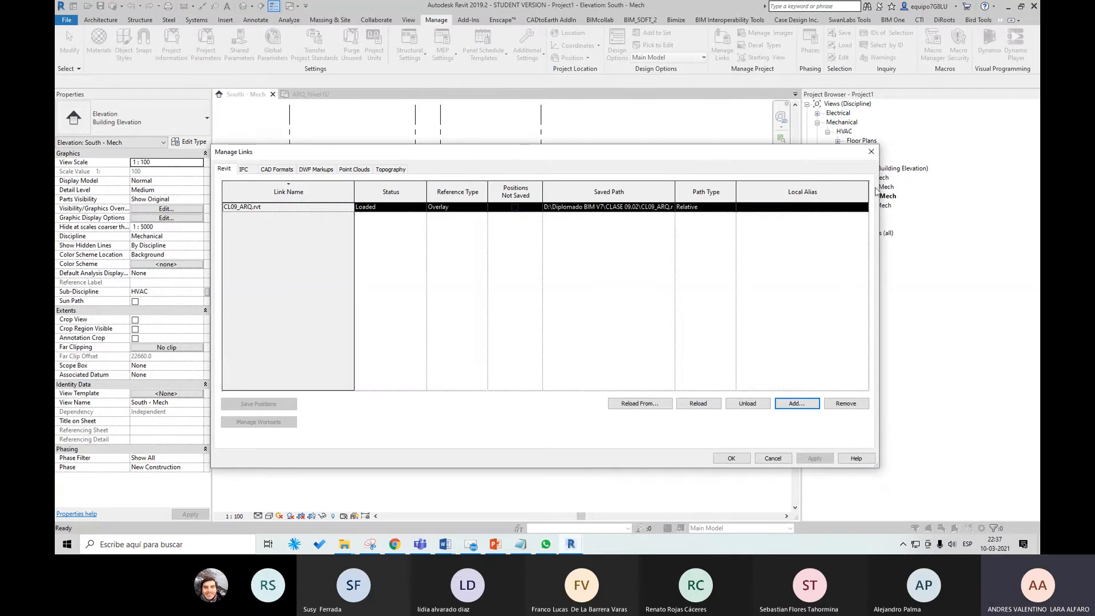
click(871, 152)
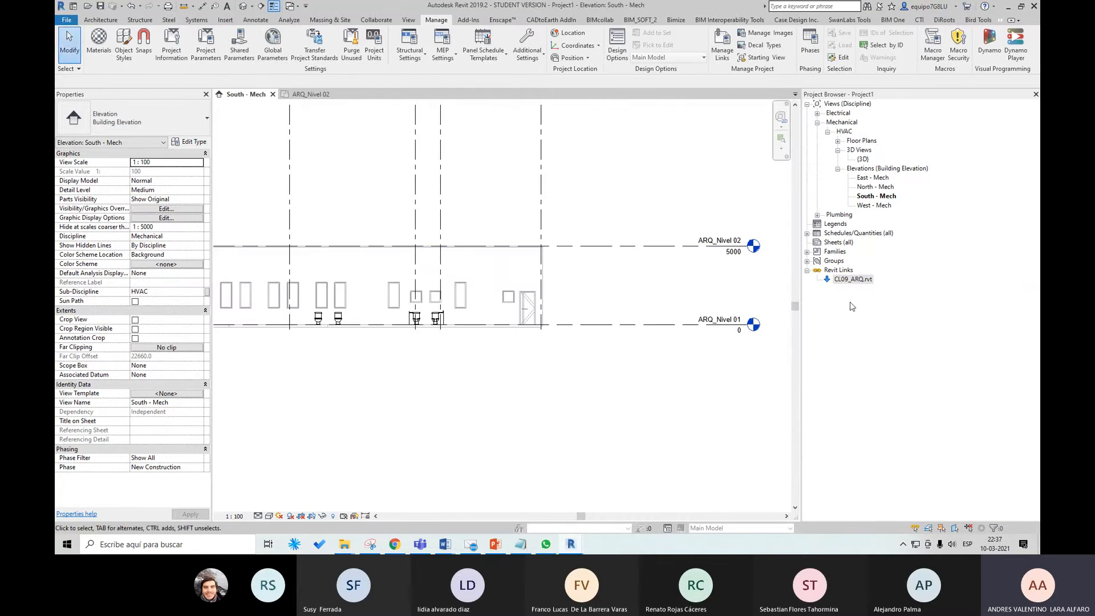
Reload the CL09_ARQ.rvt link from the project browser and dismiss the resulting warning.
right_click(855, 281)
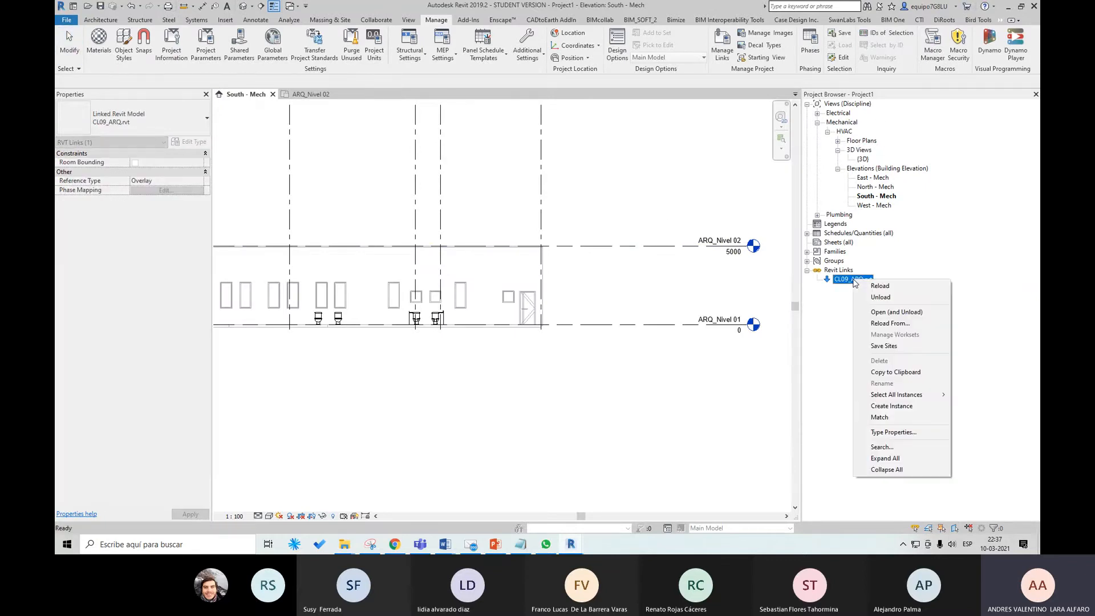
click(888, 290)
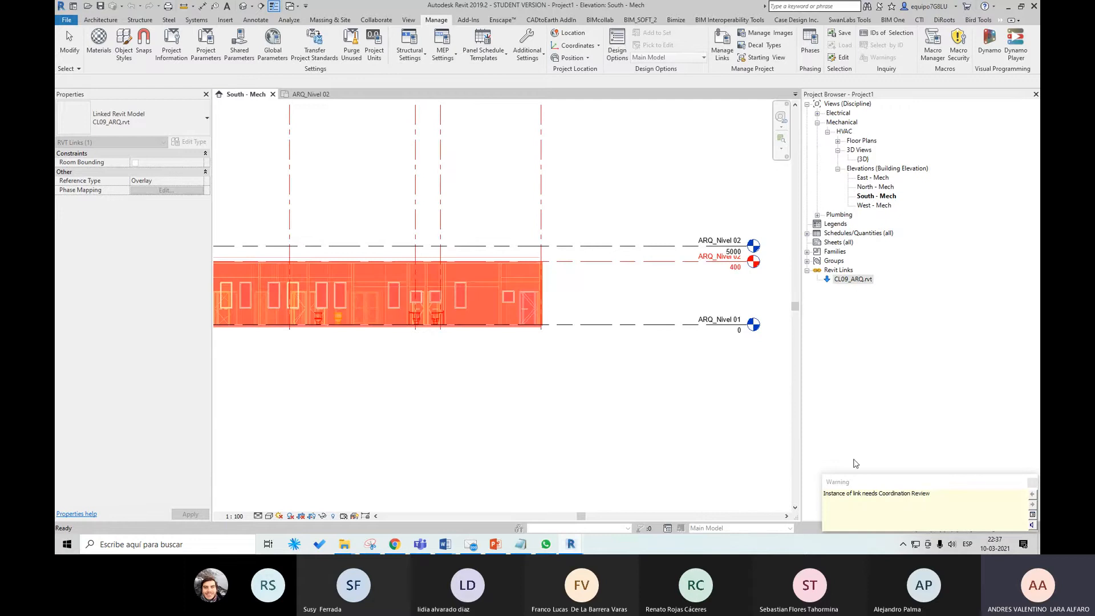
drag(875, 482, 549, 167)
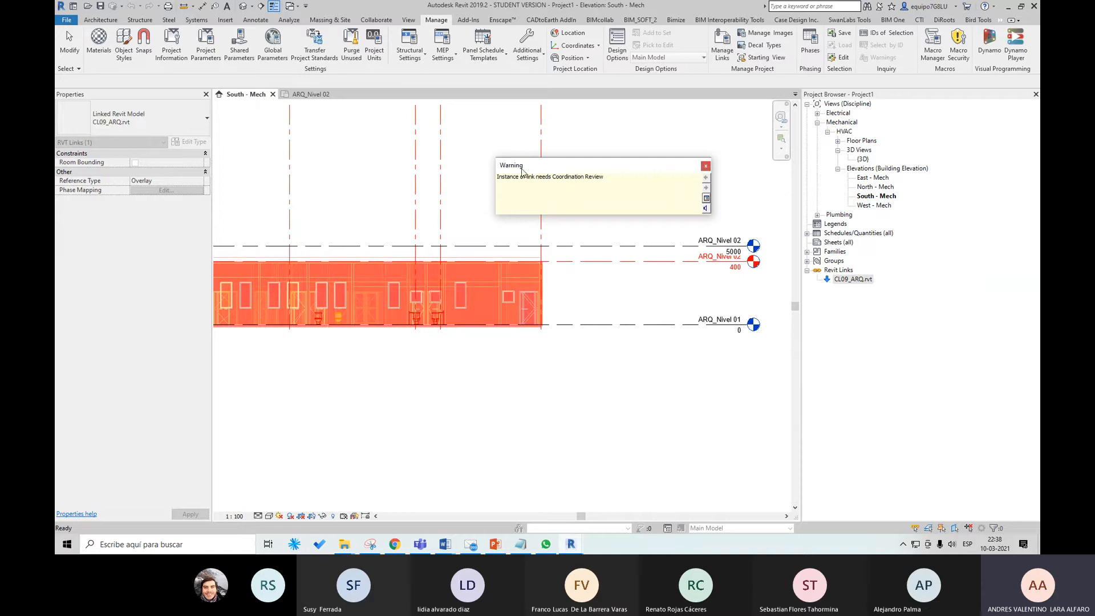
drag(548, 164, 545, 179)
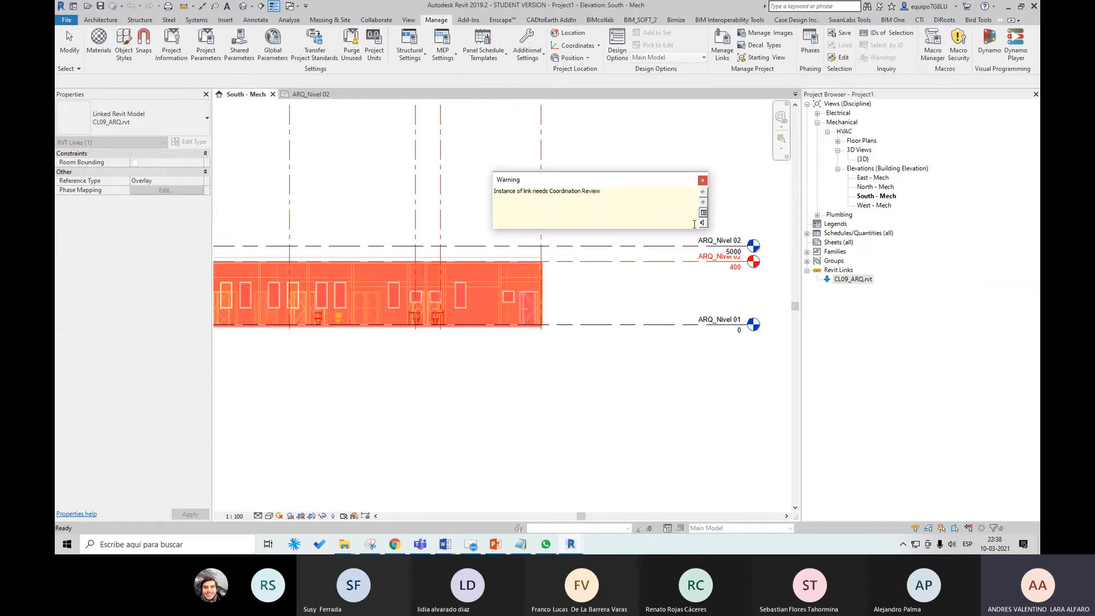
click(702, 181)
Compare the linked model's ARQ_Nivel 02 with the project's own ARQ_Nivel 02 in the South - Mech elevation.
scroll(741, 261, up, 2)
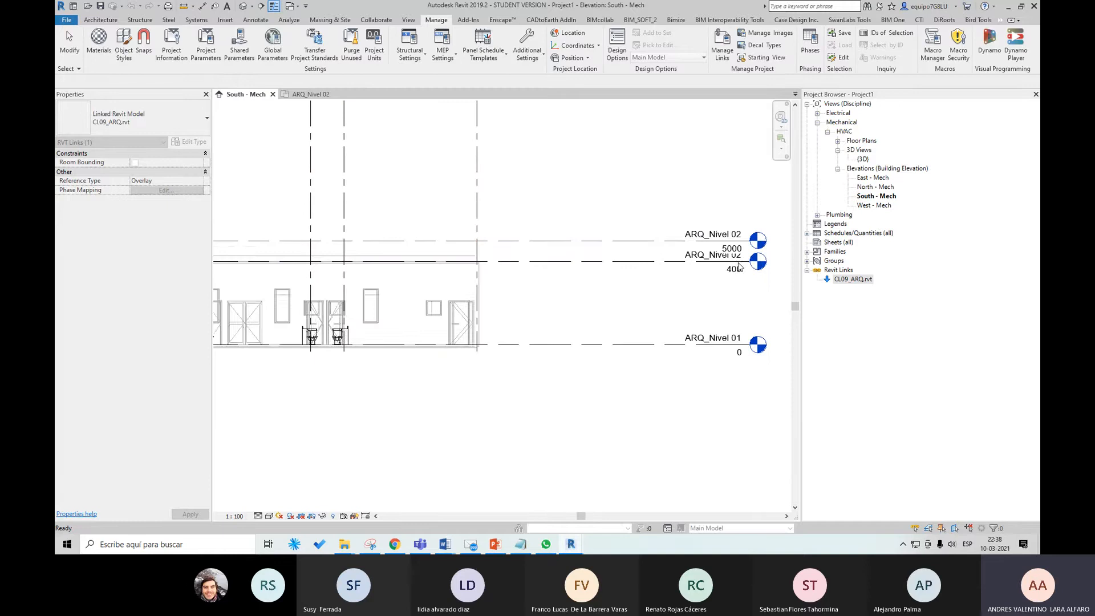
key(Escape)
click(599, 261)
scroll(651, 263, up, 1)
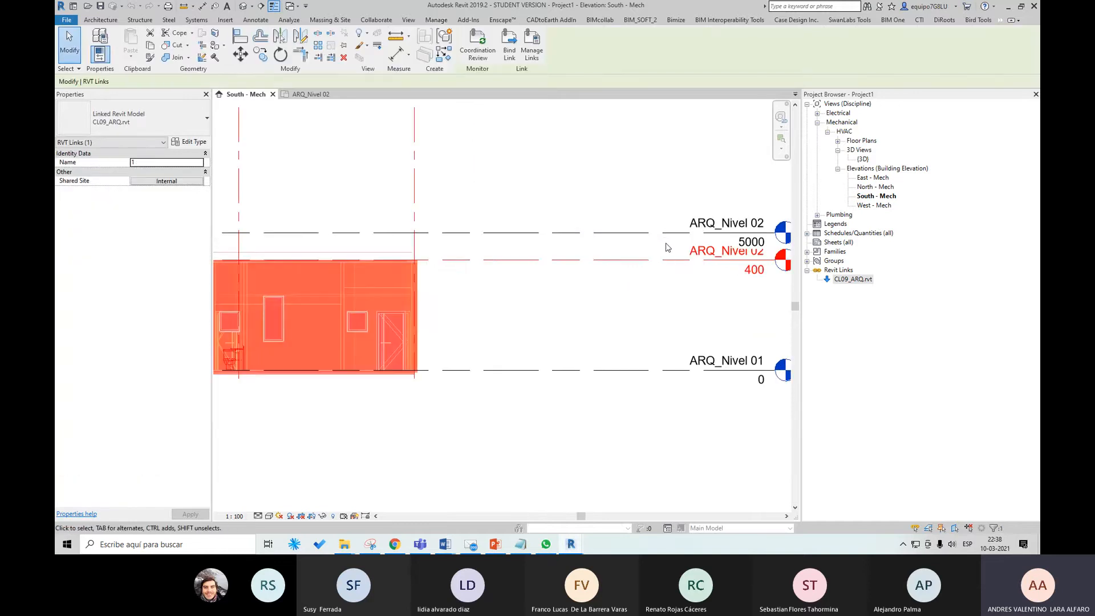
click(667, 238)
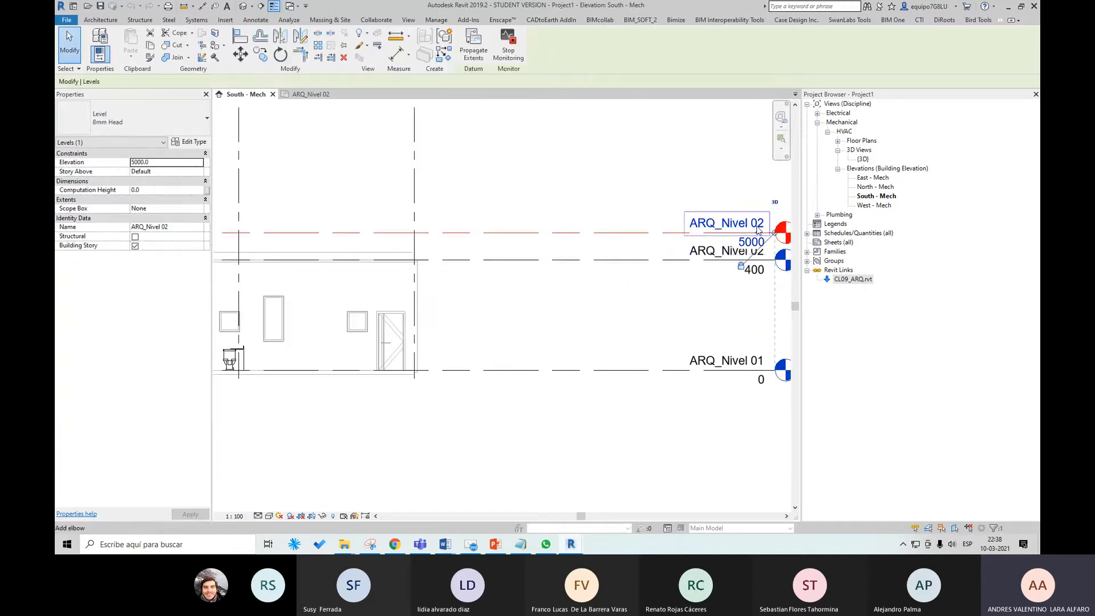
scroll(673, 308, down, 1)
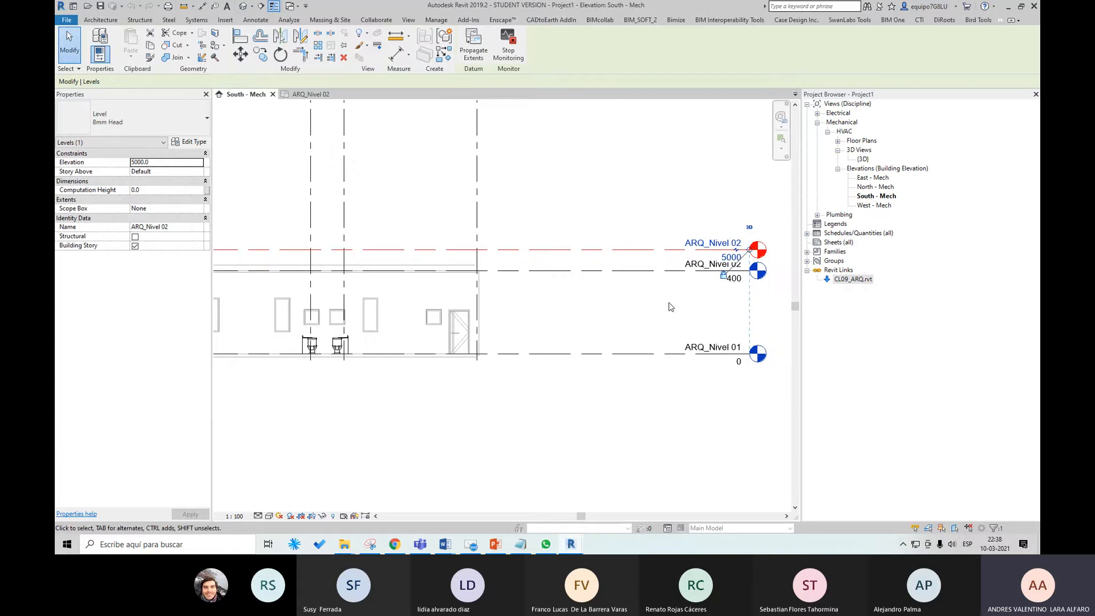
middle_drag(676, 310, 675, 334)
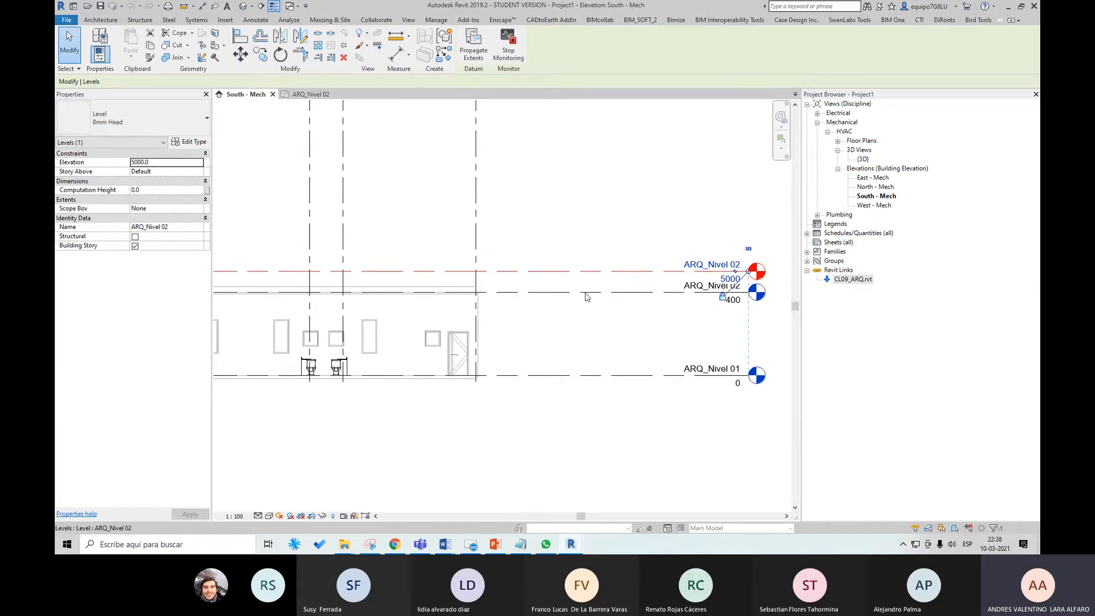
middle_drag(508, 284, 536, 279)
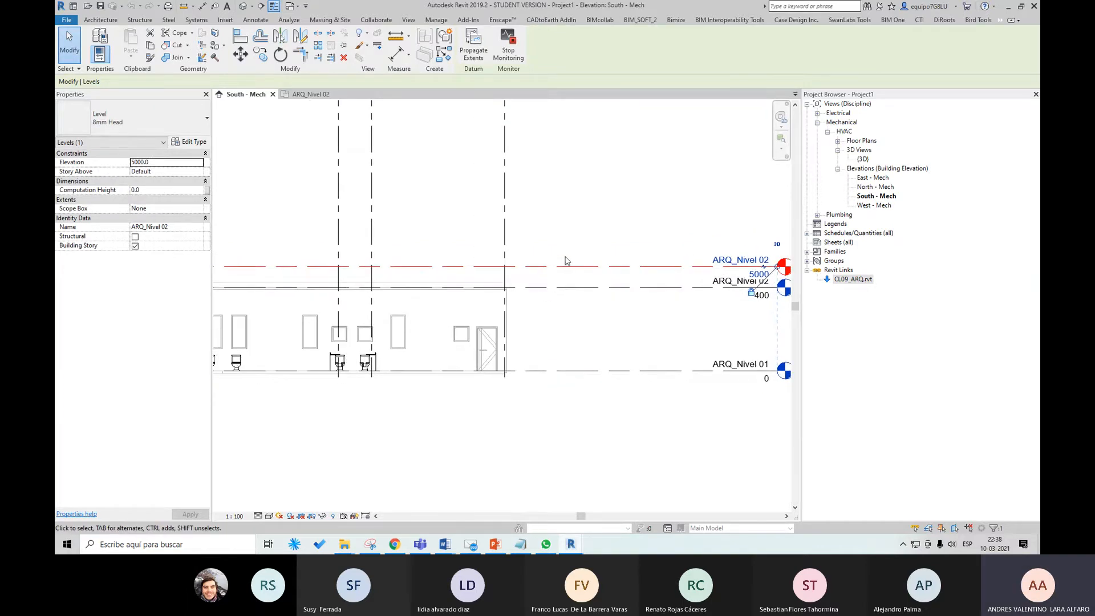
click(618, 230)
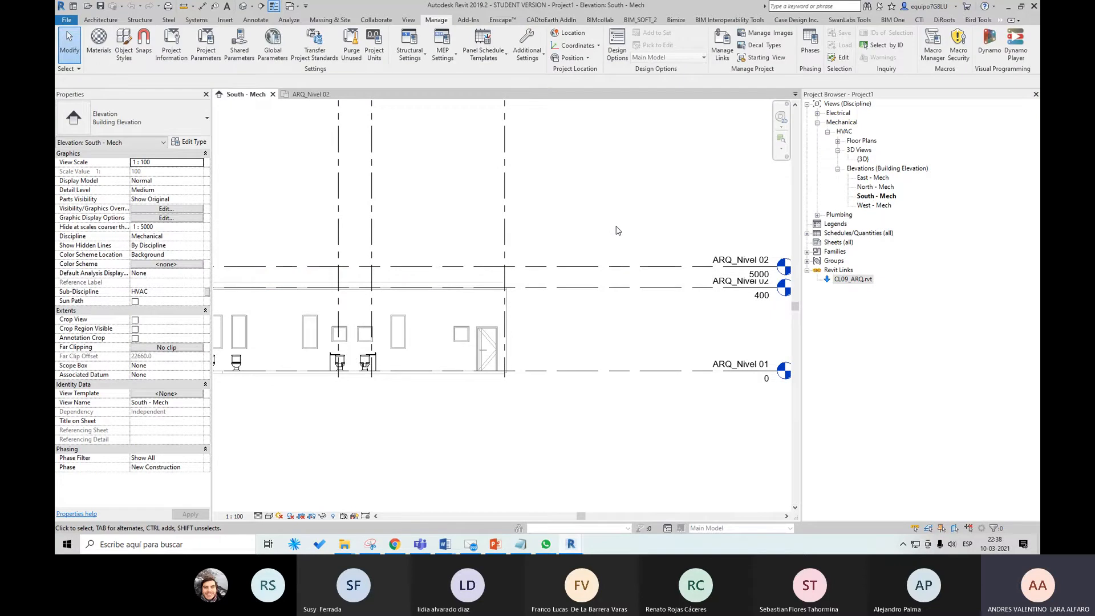
Start a Coordination Review on the linked CL09_ARQ model in the South - Mech elevation.
click(379, 20)
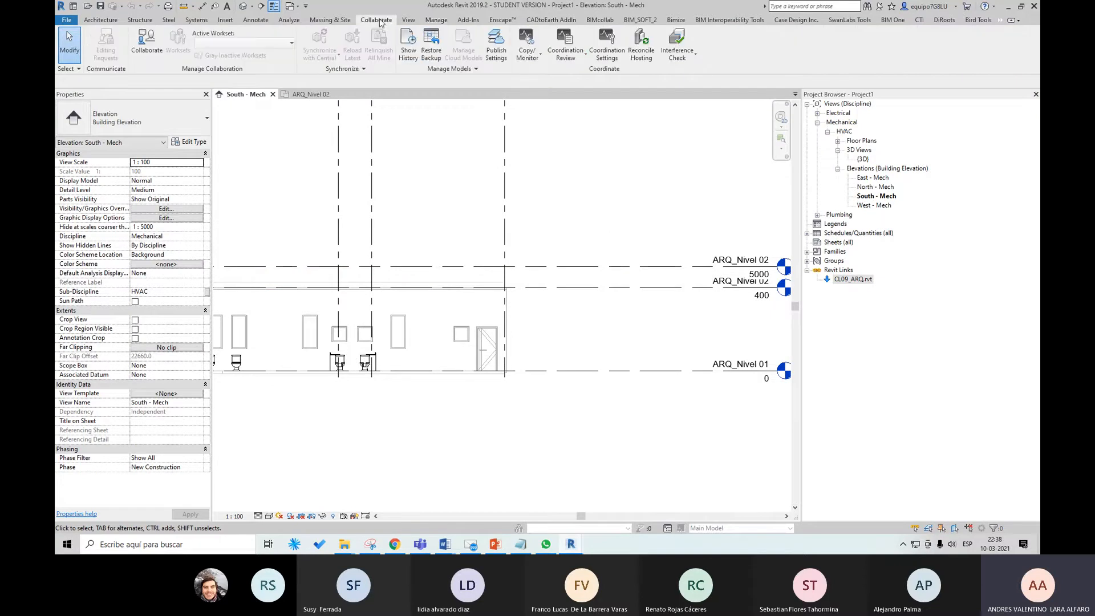
click(579, 58)
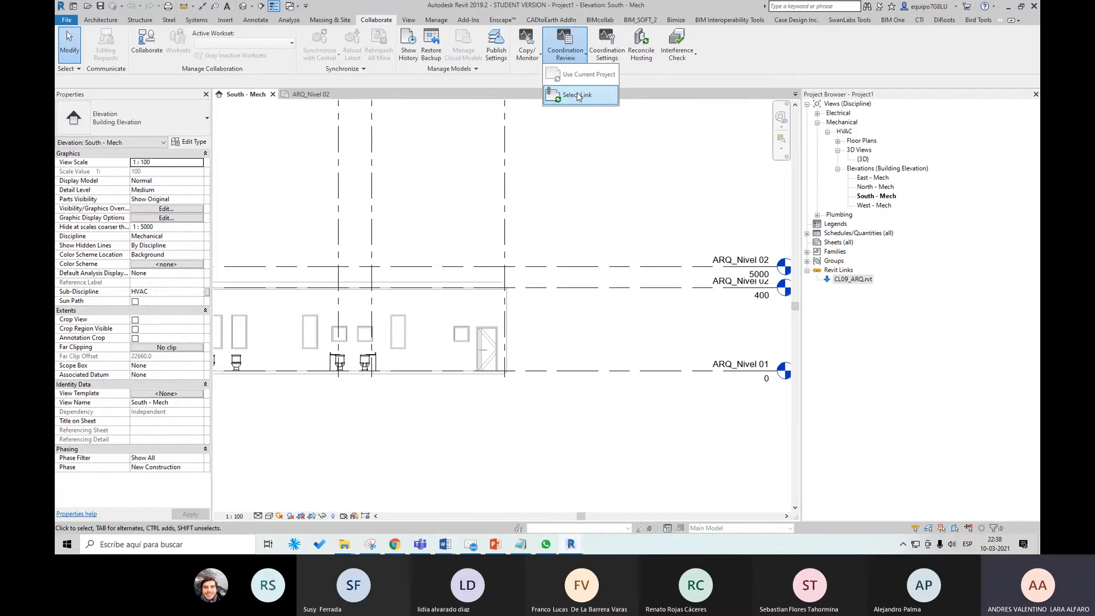
click(578, 95)
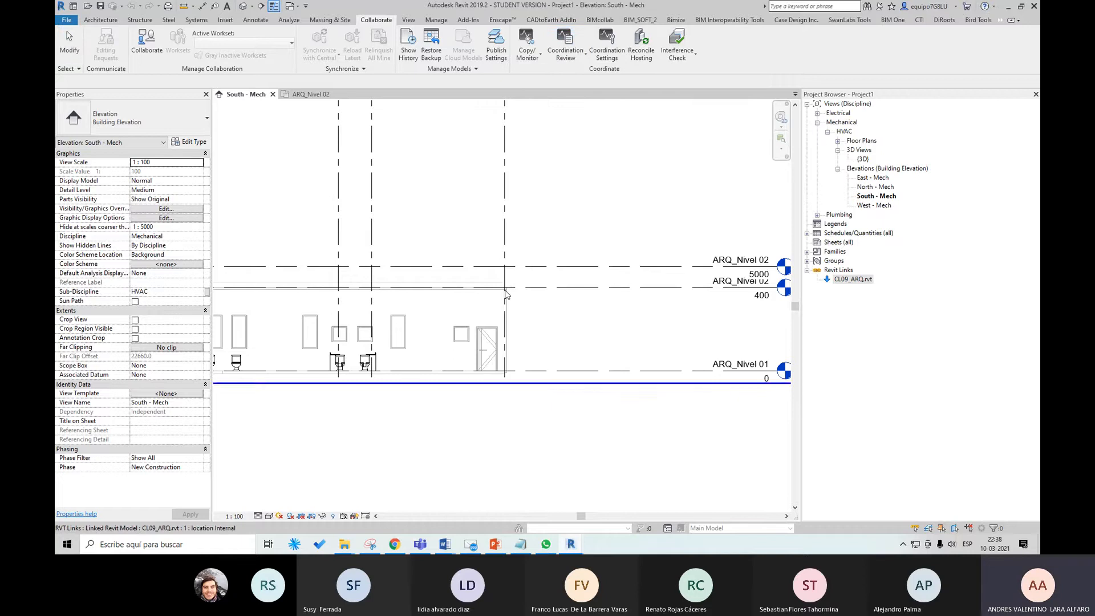
scroll(506, 294, down, 3)
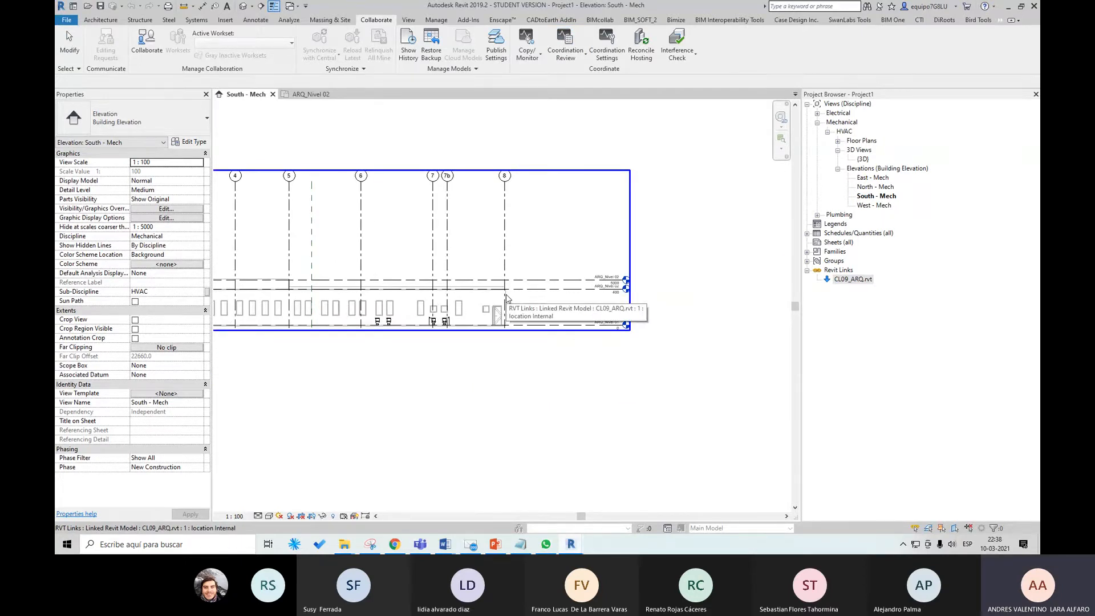
click(507, 295)
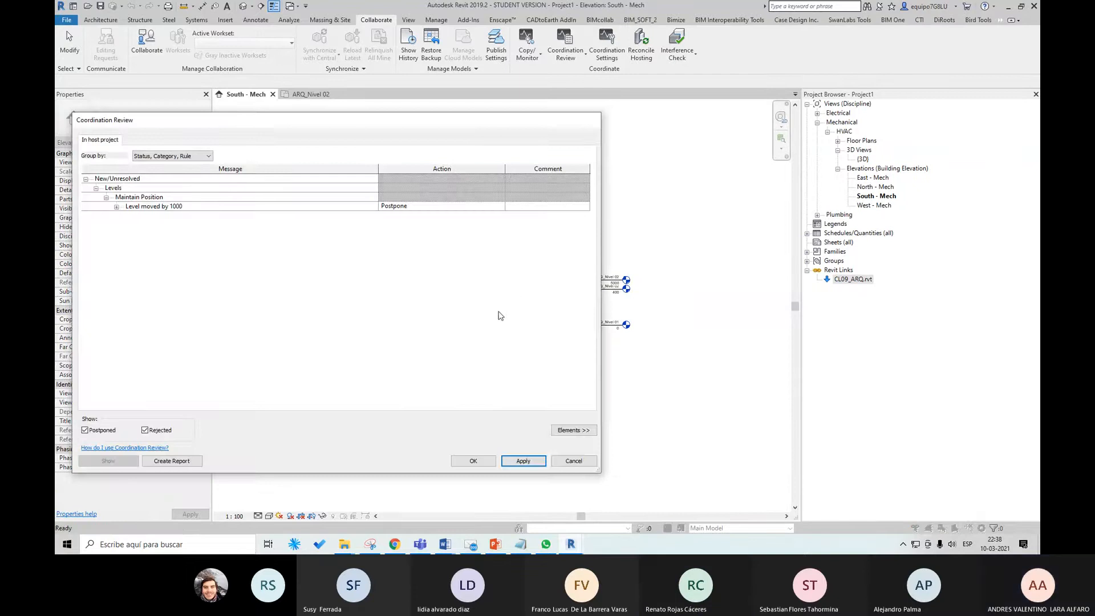
Examine the Maintain Position issue under Levels and expand its moved-level message to list the elements involved.
drag(441, 122, 589, 118)
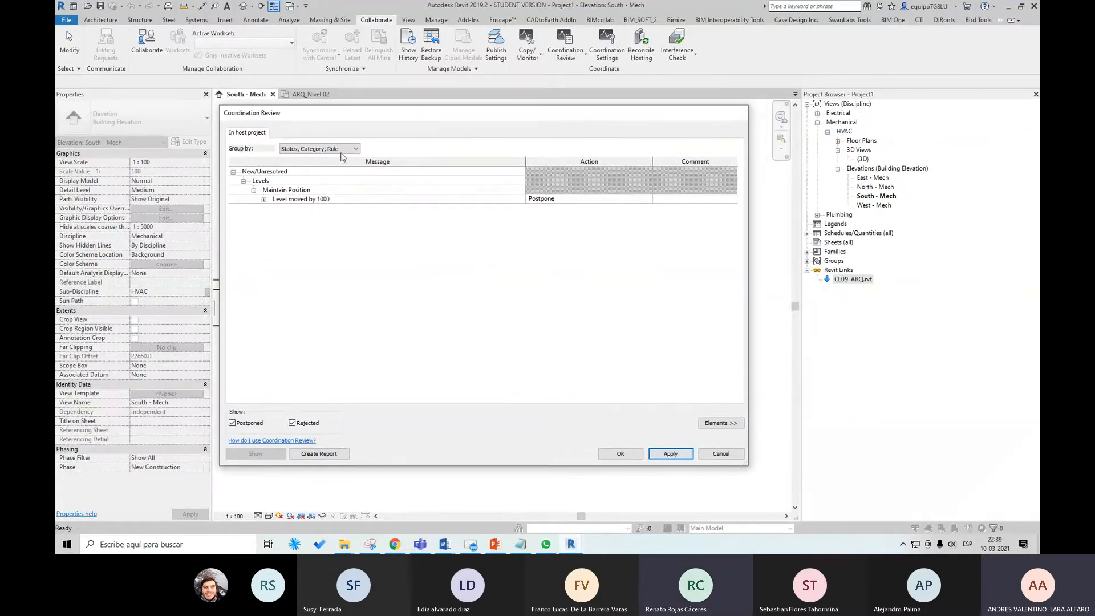
click(282, 181)
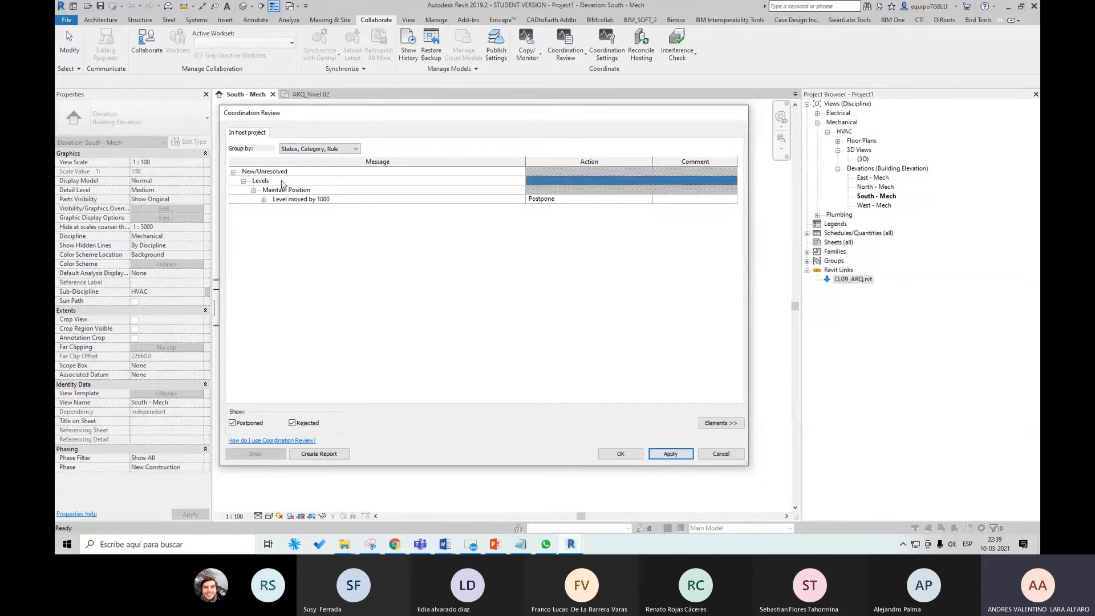
click(322, 191)
click(323, 200)
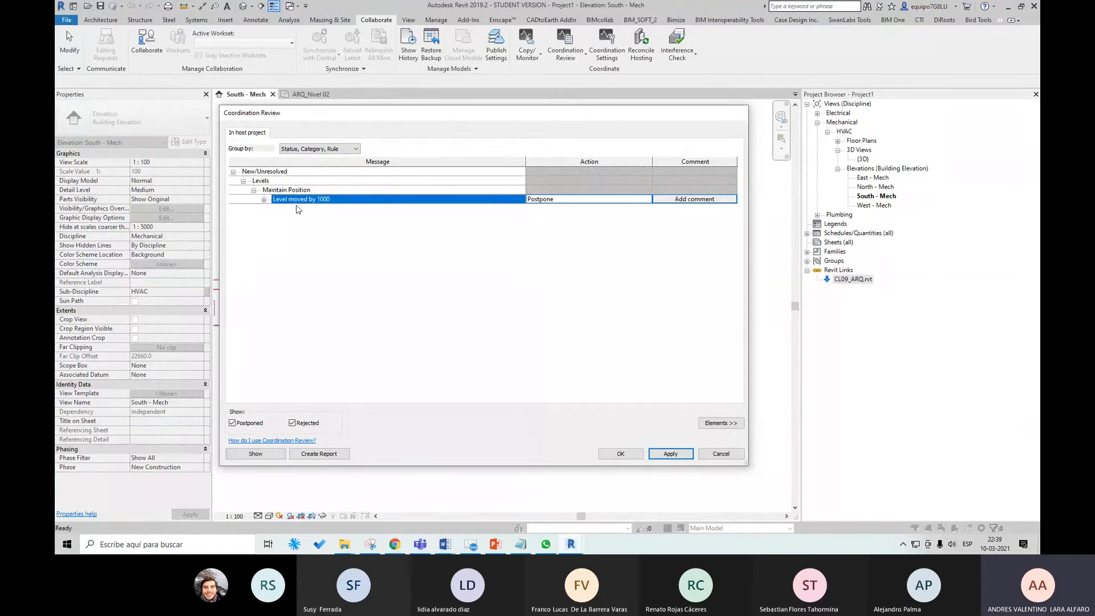
click(264, 199)
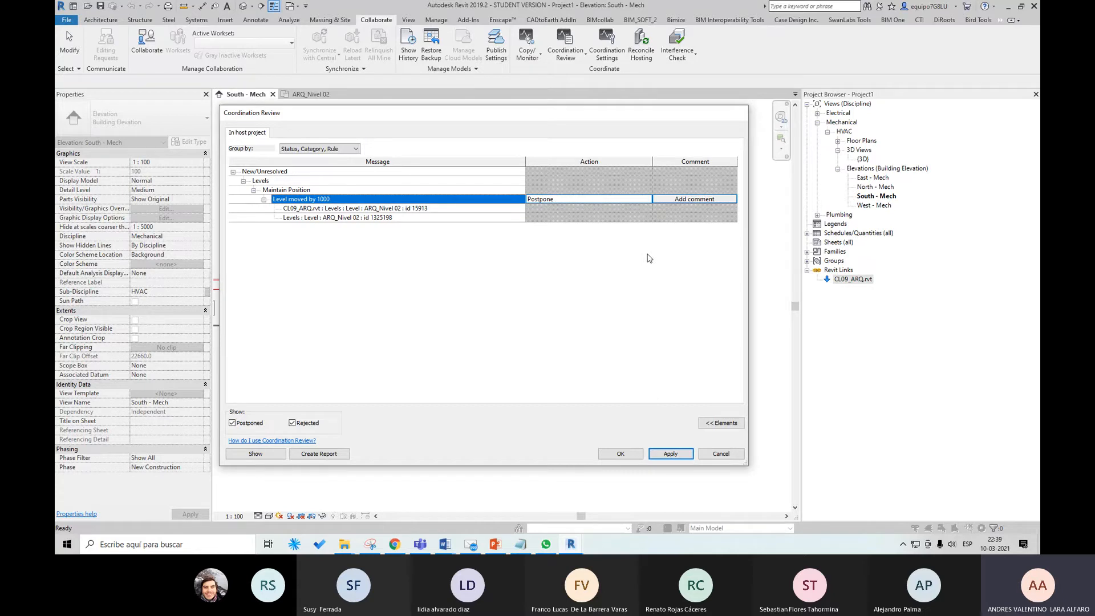
Resolve the moved-level issue with the action Move Level 'ARQ_Nivel 02', apply it and close the review.
click(647, 199)
click(647, 199)
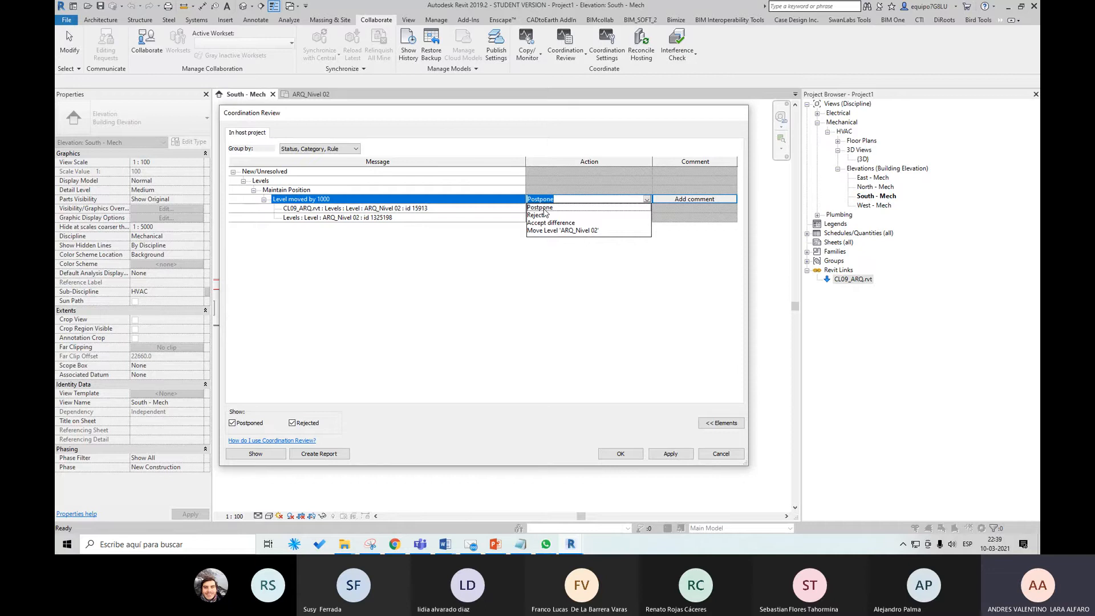
click(579, 231)
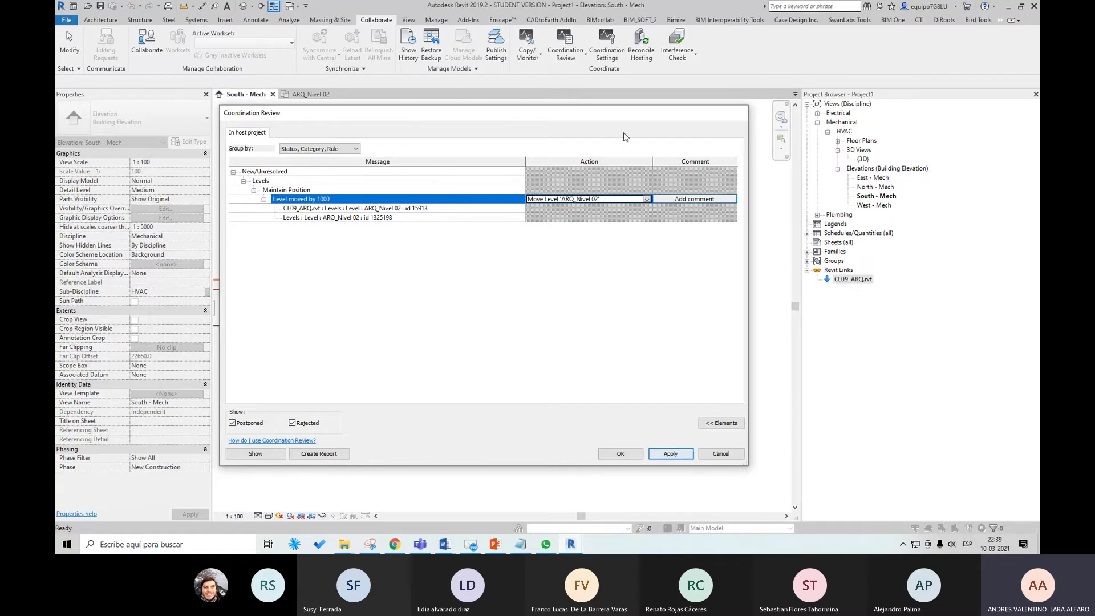
drag(627, 117, 441, 110)
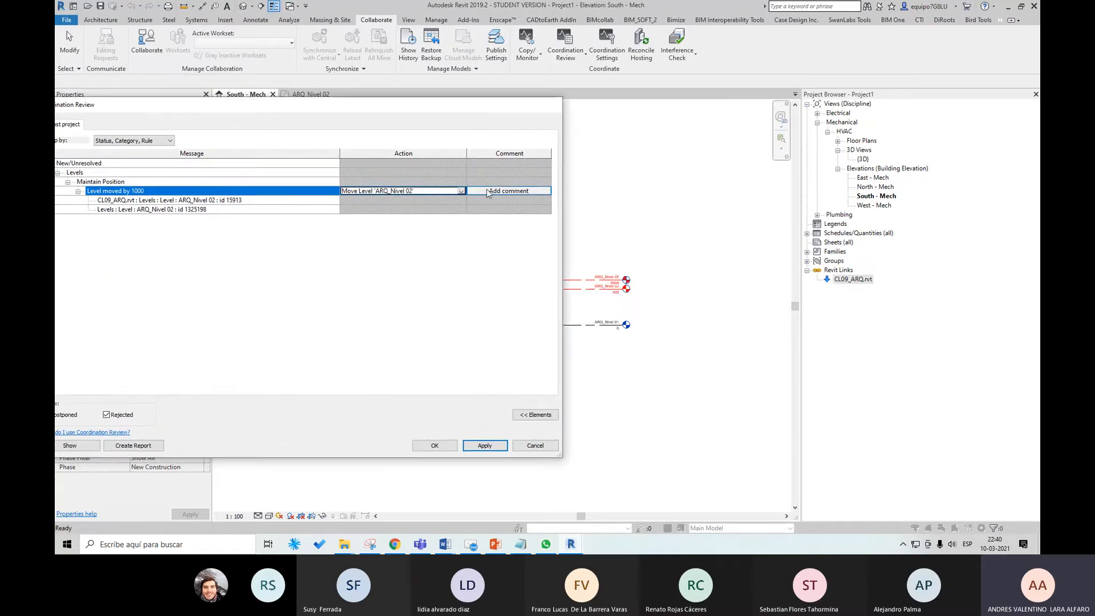
click(505, 445)
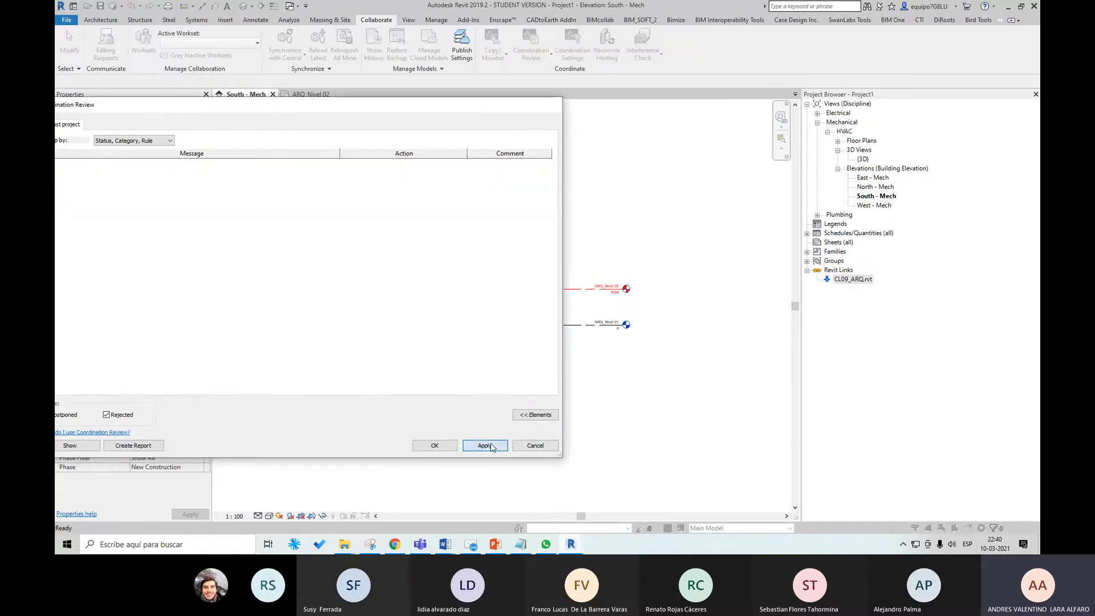
click(434, 446)
scroll(577, 283, up, 3)
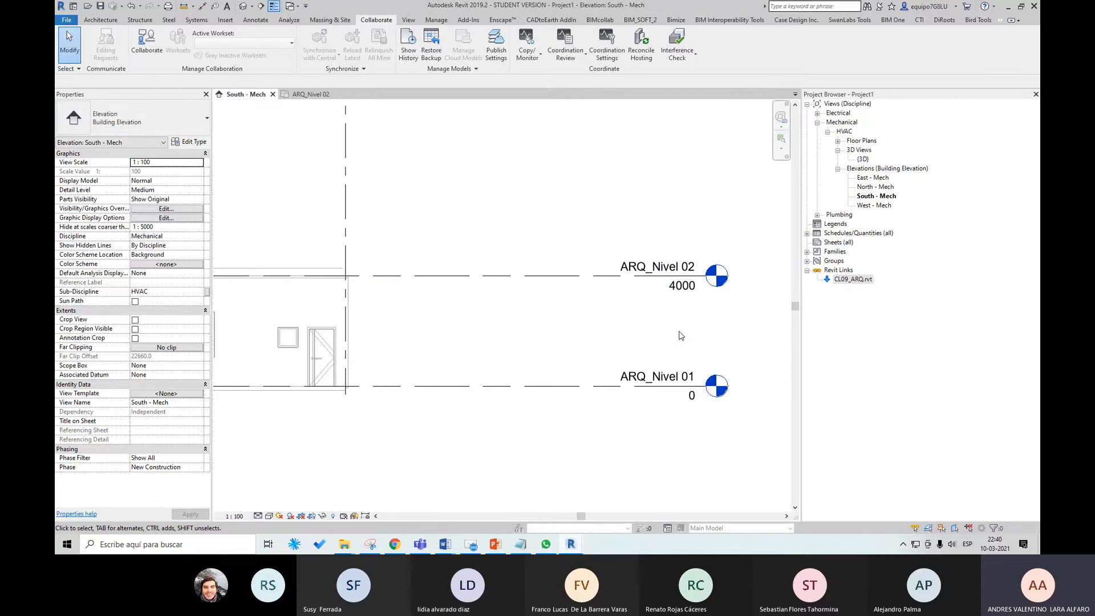
scroll(684, 328, down, 3)
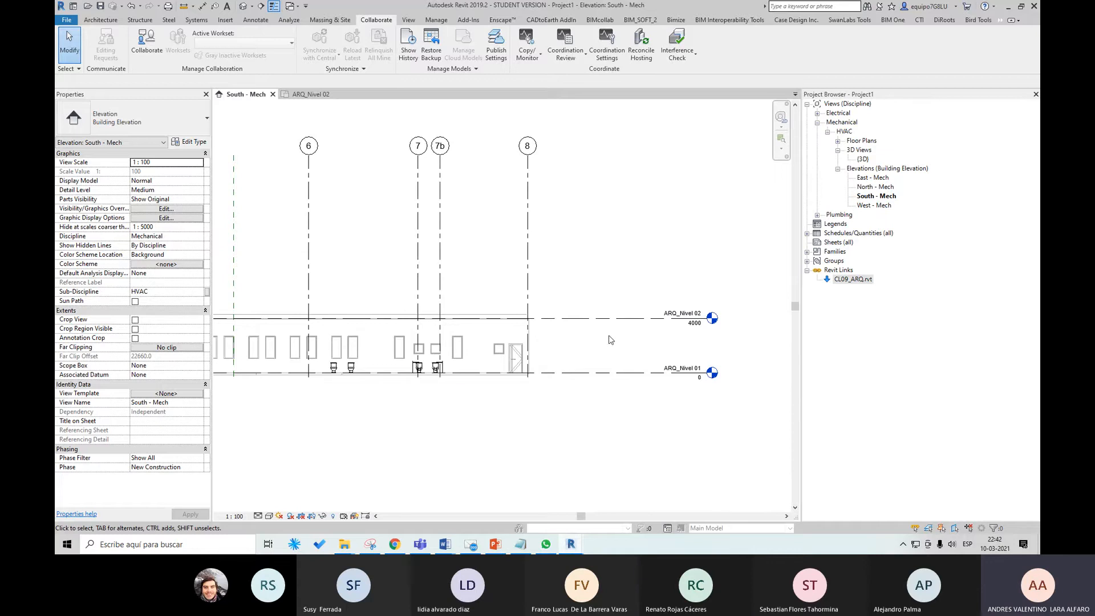
scroll(546, 326, up, 2)
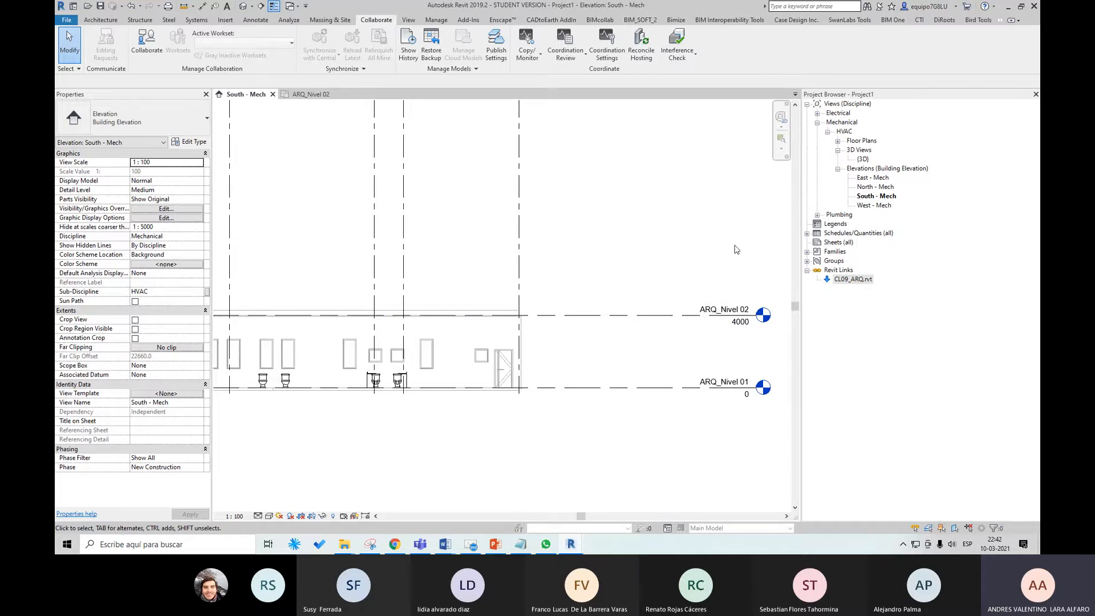
middle_drag(677, 353, 675, 398)
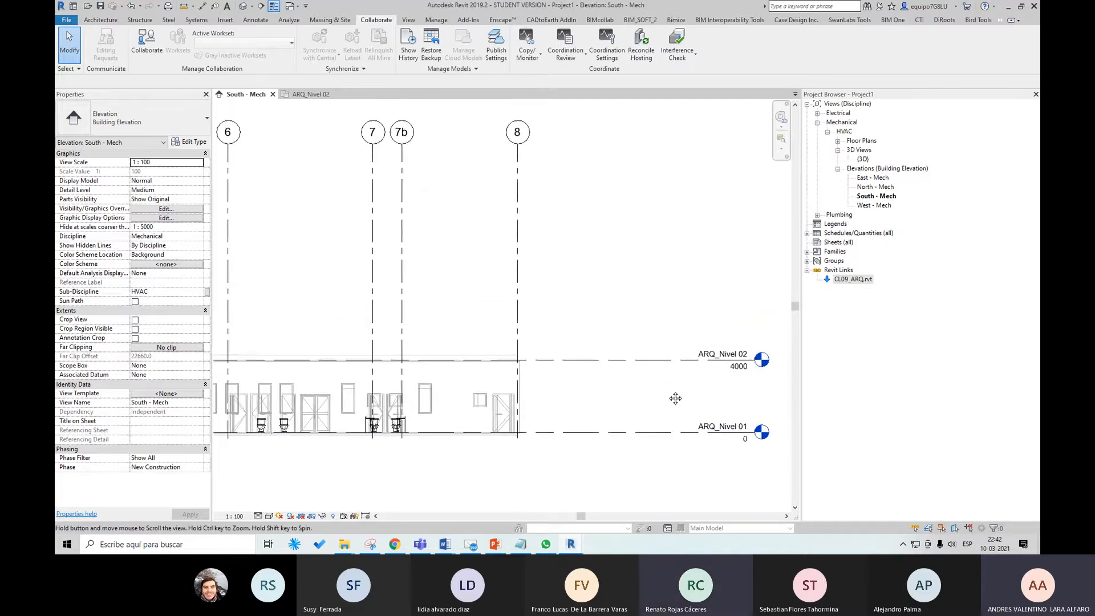
scroll(675, 398, down, 1)
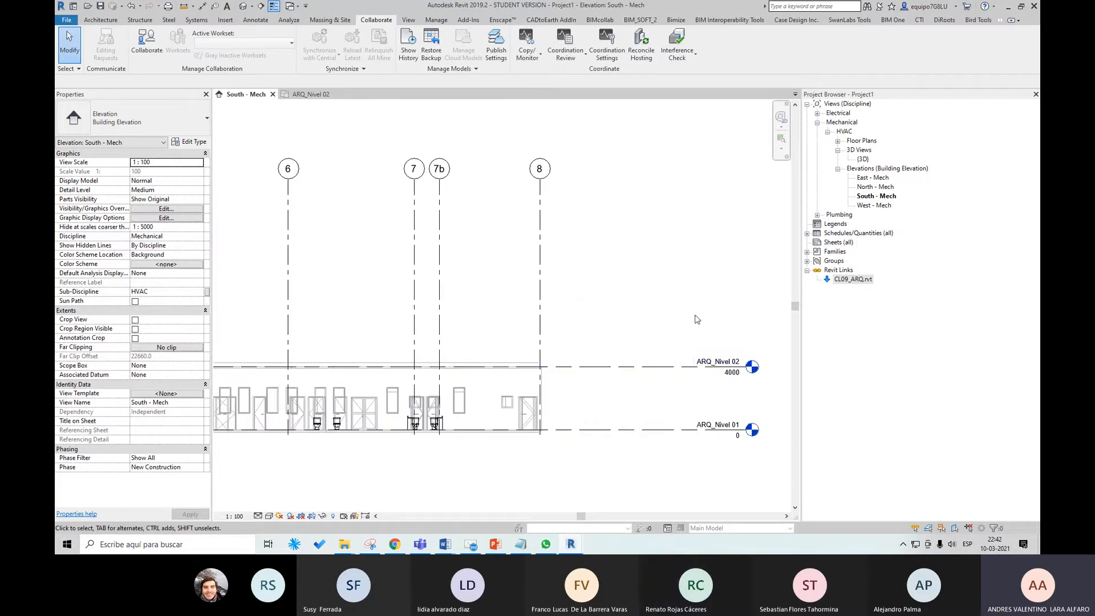
scroll(609, 405, up, 1)
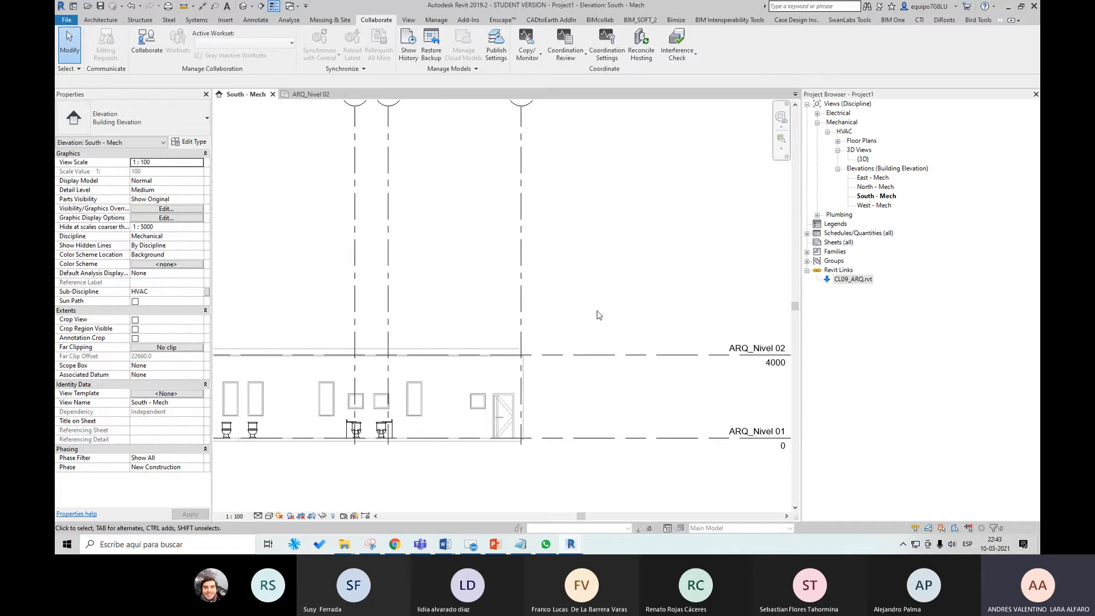
scroll(674, 343, down, 1)
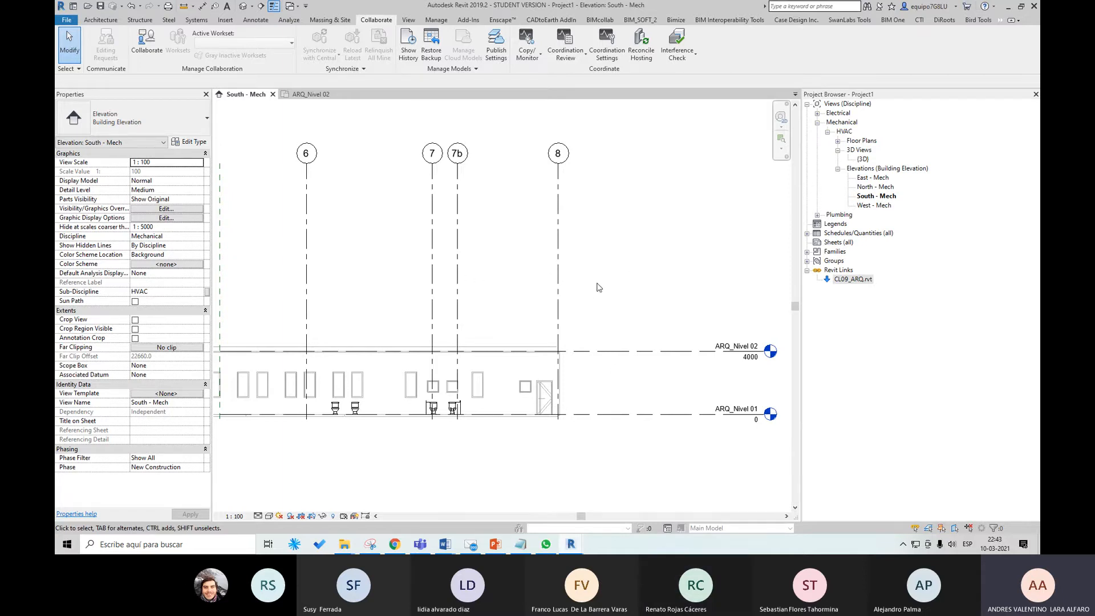
Open the ARQ_Nivel 01 floor plan under Mechanical HVAC.
scroll(596, 285, down, 2)
middle_drag(596, 286, 591, 316)
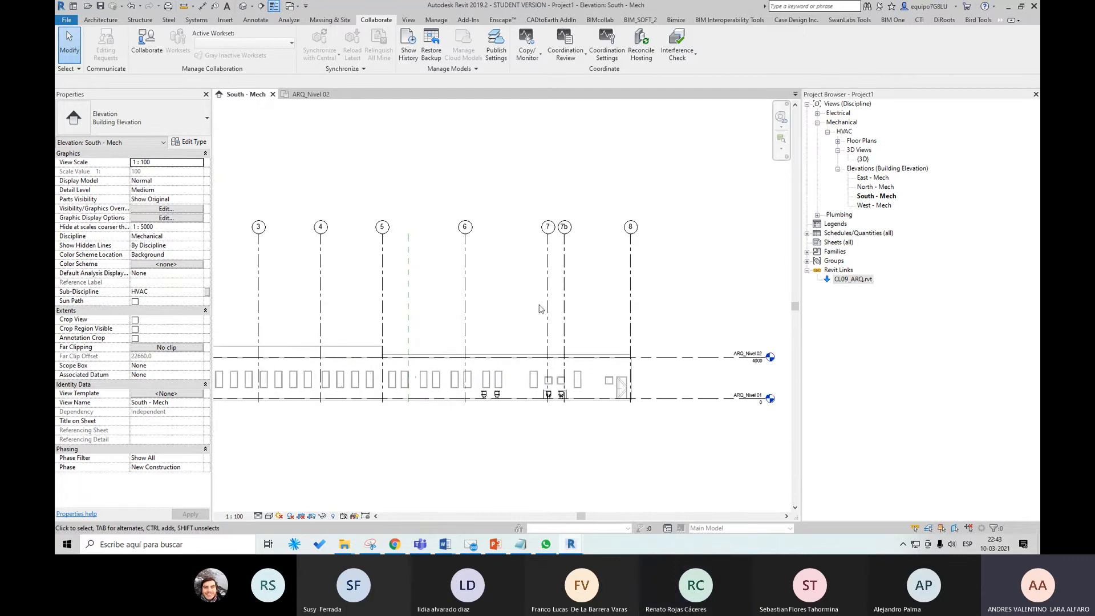
click(837, 140)
click(872, 150)
double_click(872, 151)
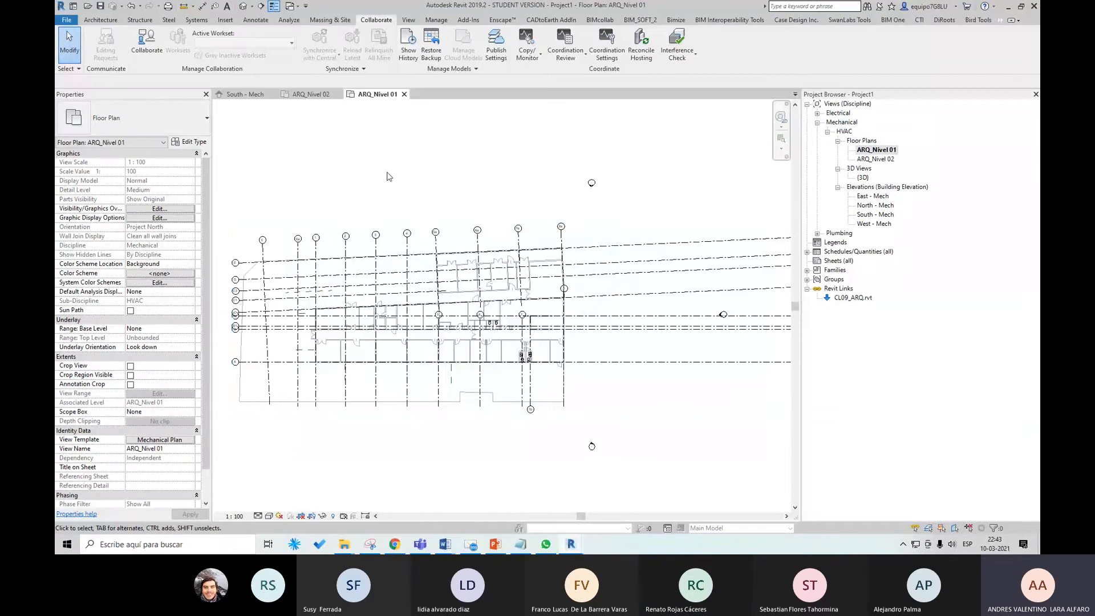
Start Copy/Monitor on the linked CL09_ARQ model and review its copy options for levels, grids, columns, walls and floors.
click(534, 62)
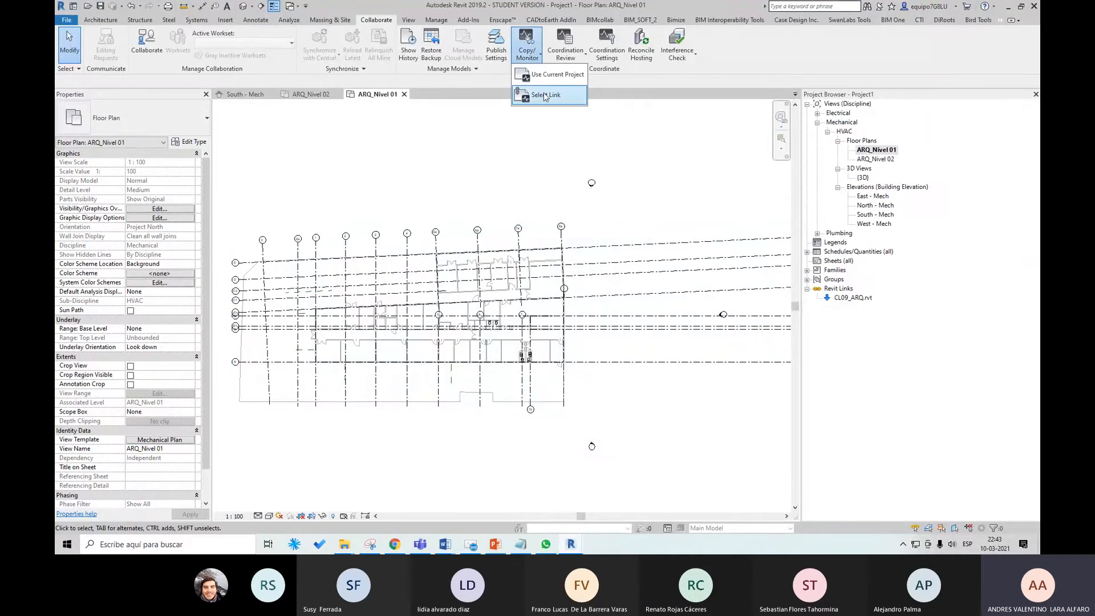
click(544, 95)
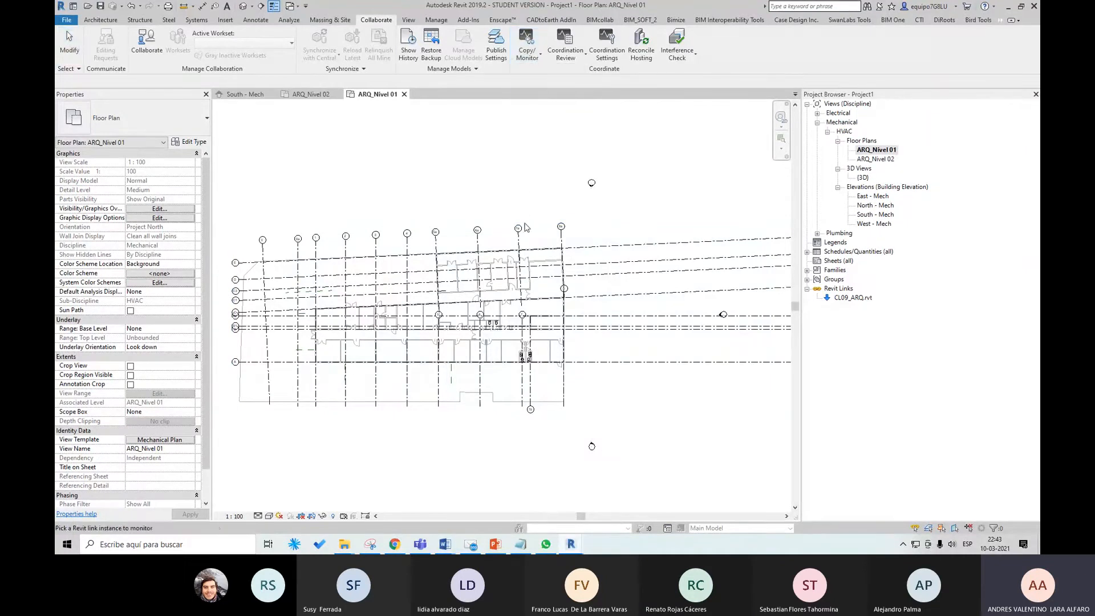
click(522, 239)
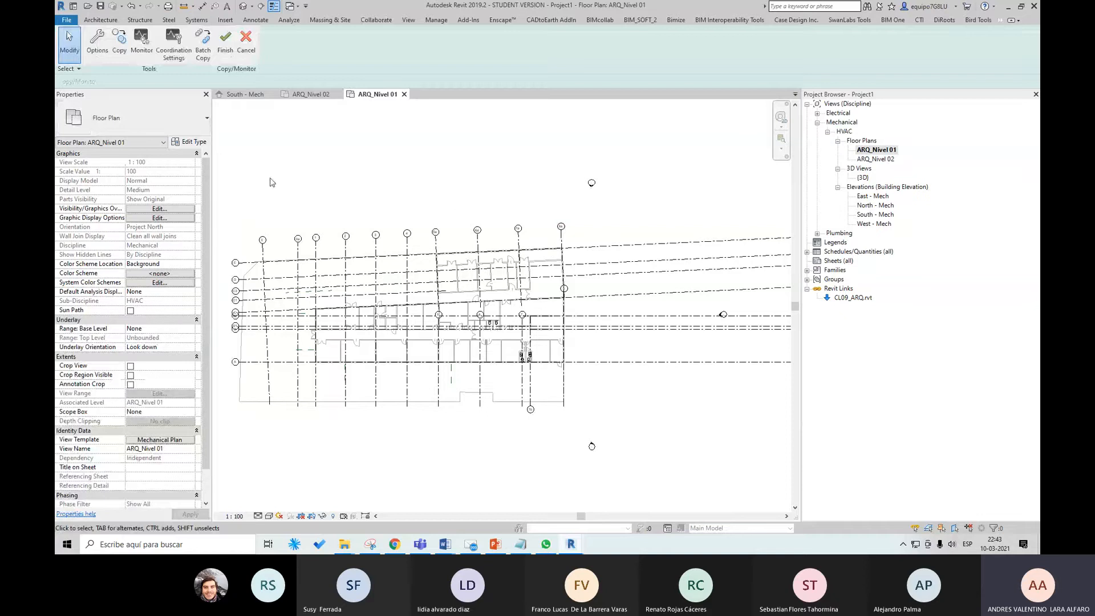
click(97, 50)
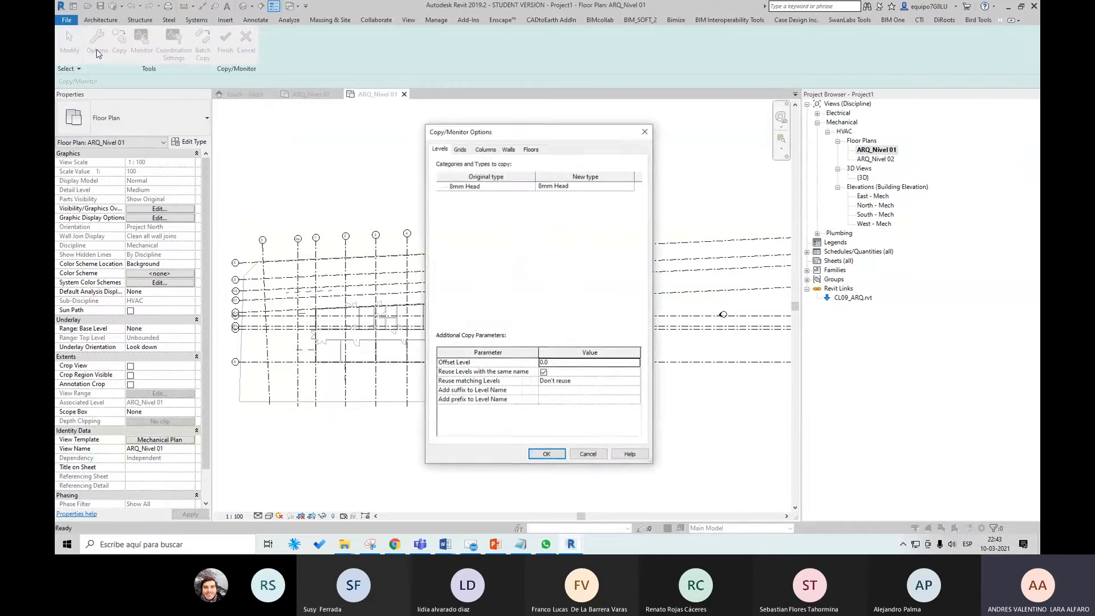
drag(414, 124, 402, 123)
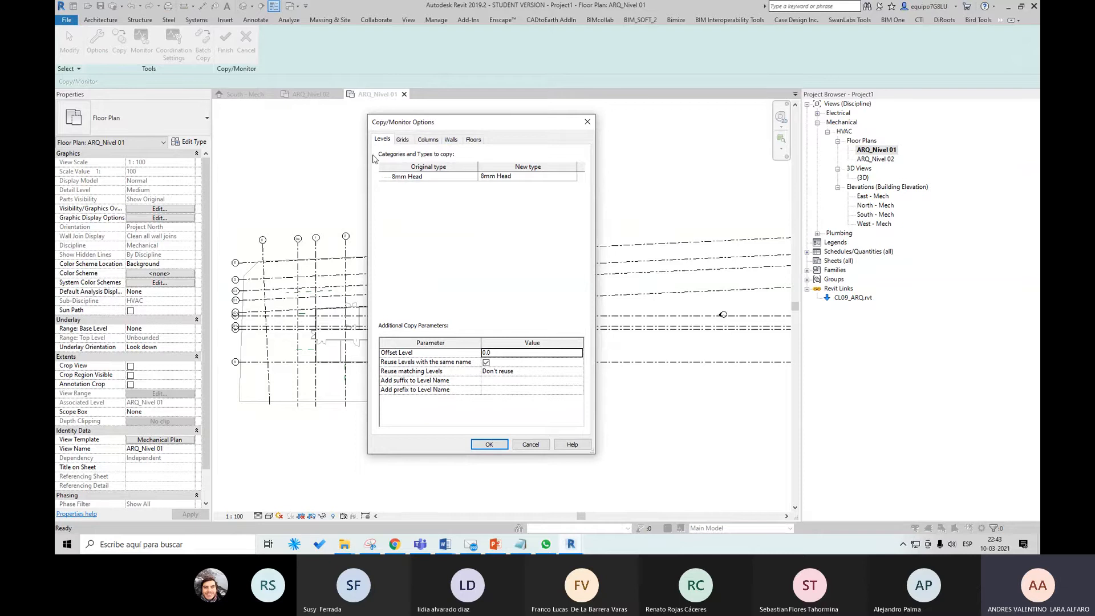
click(410, 142)
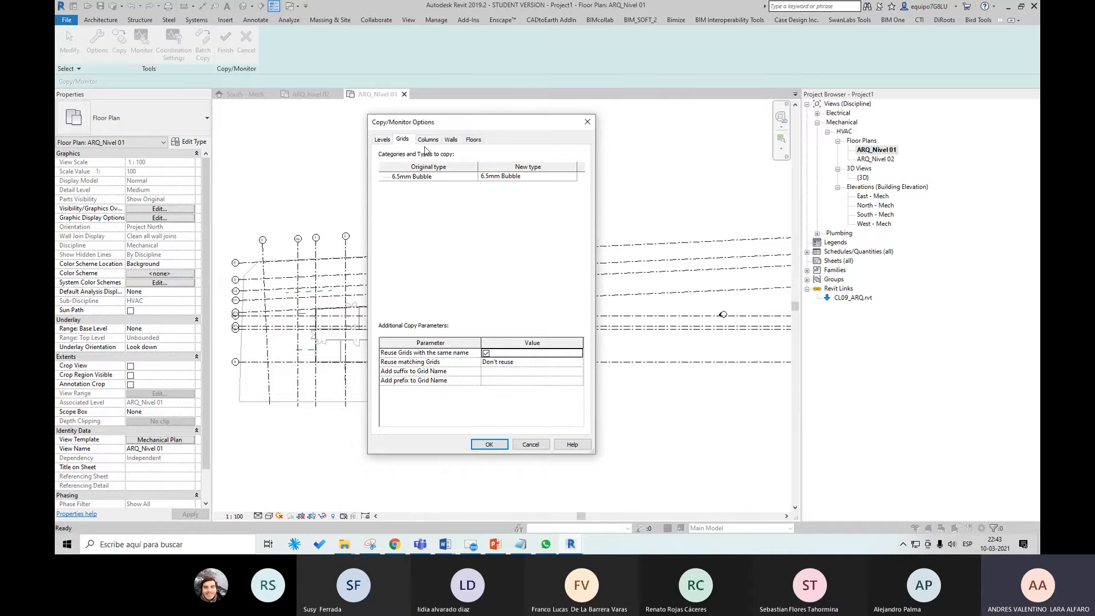
click(429, 139)
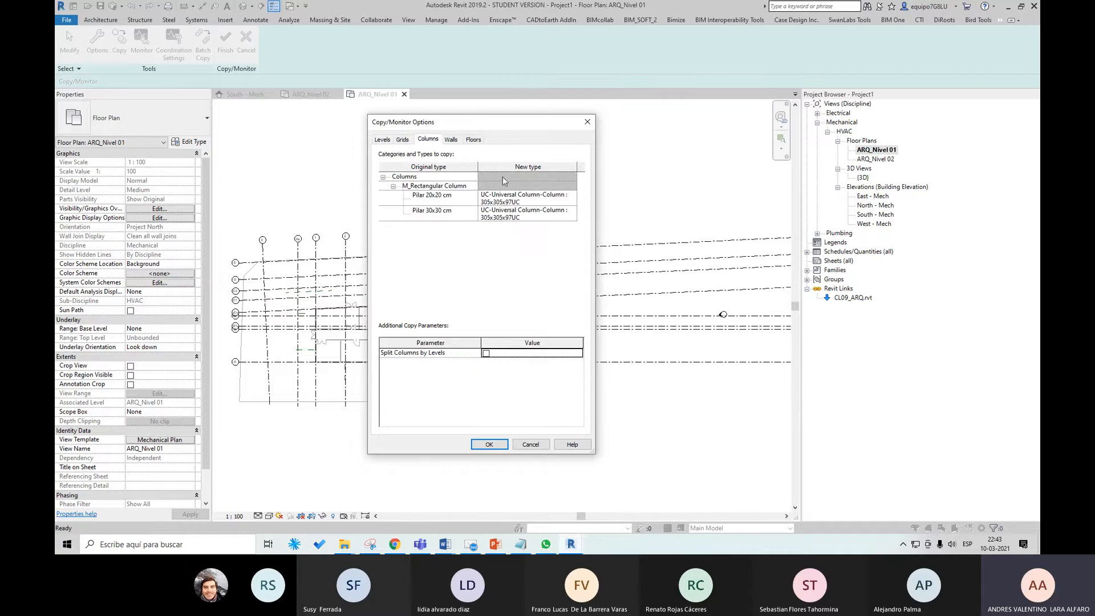
click(458, 141)
click(474, 140)
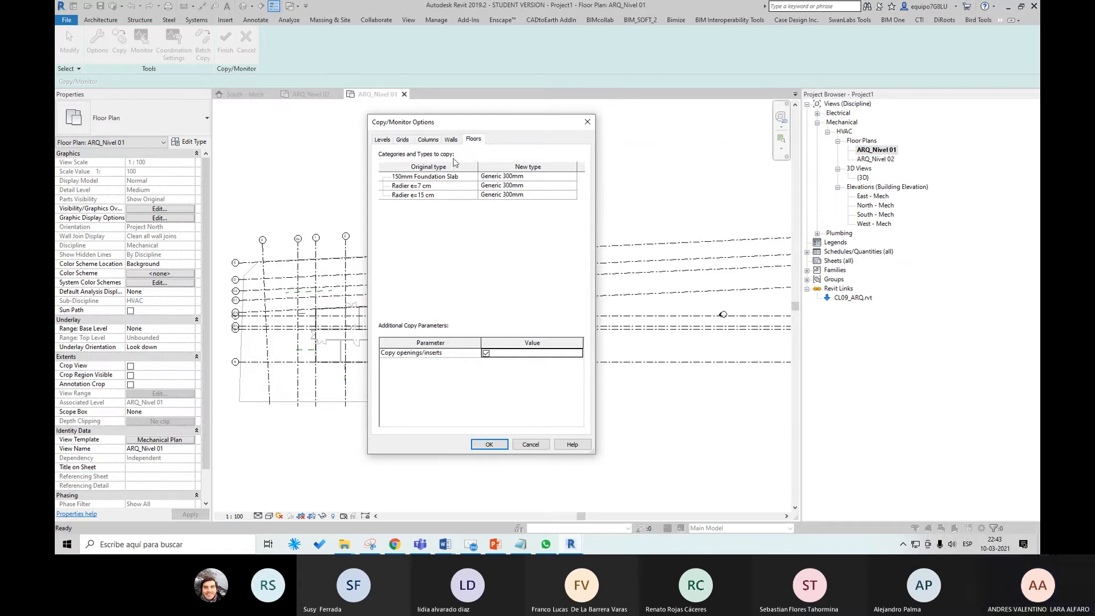
click(452, 140)
click(427, 139)
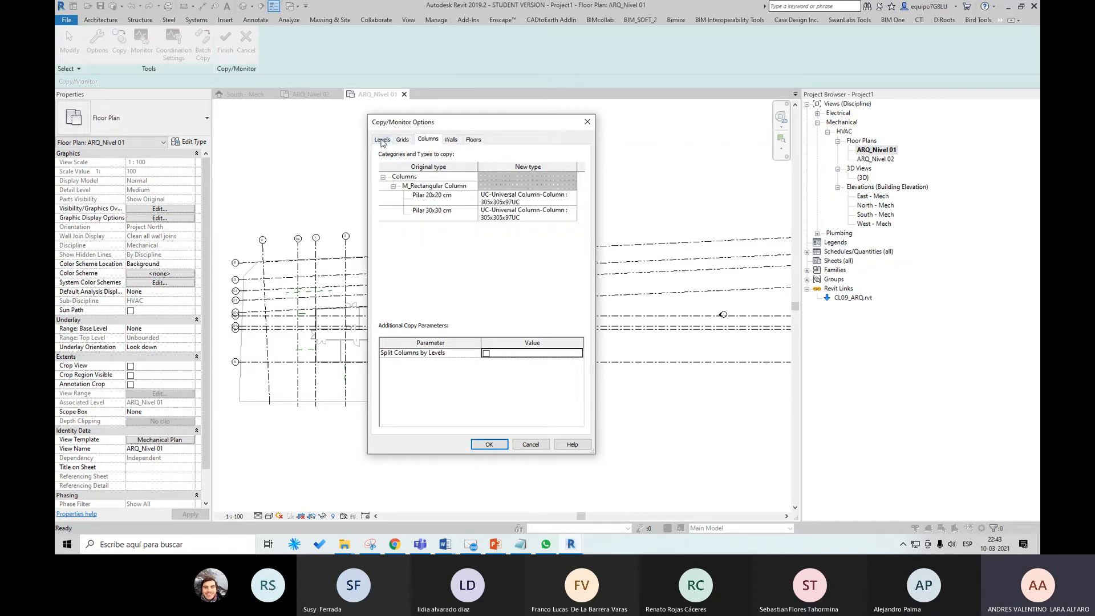
click(403, 140)
click(451, 140)
click(473, 140)
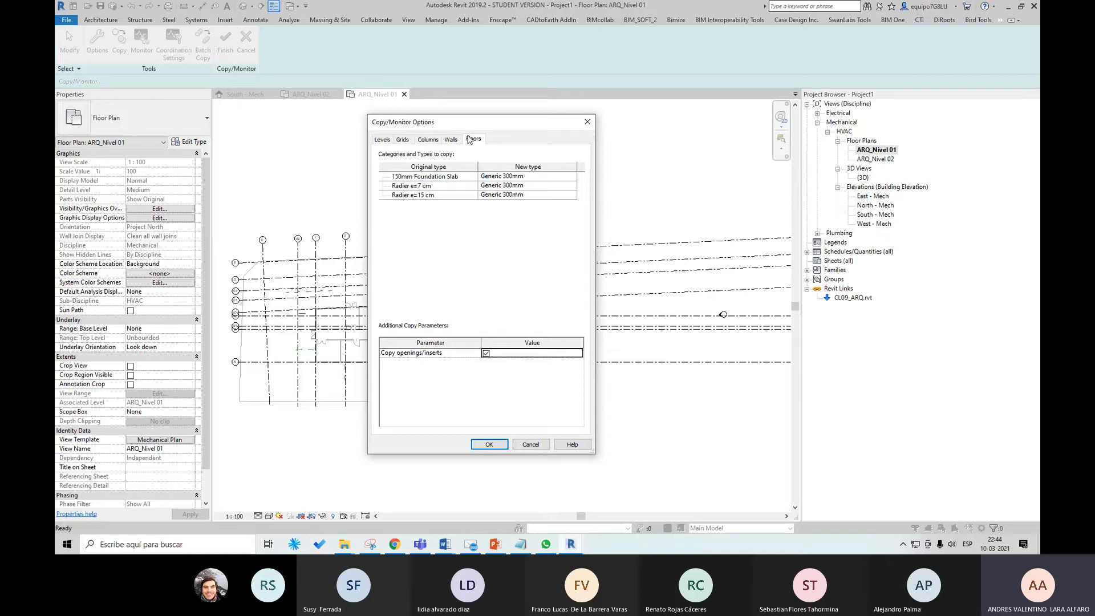
drag(462, 125, 473, 125)
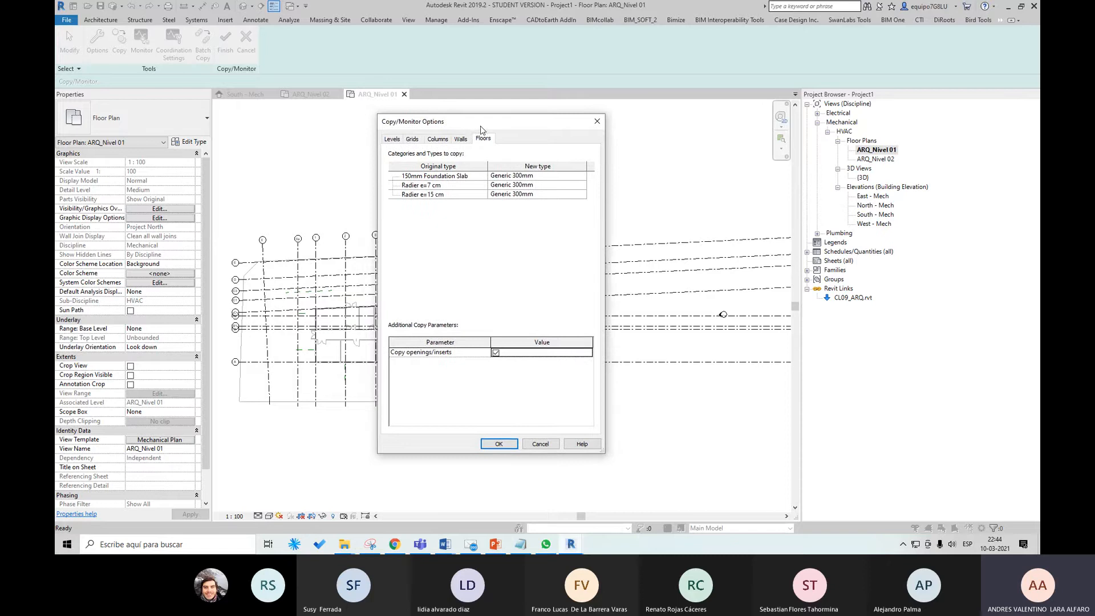
click(598, 122)
Inspect the linked plan around grids 5 to 8 and cancel the Copy/Monitor session.
scroll(520, 365, up, 5)
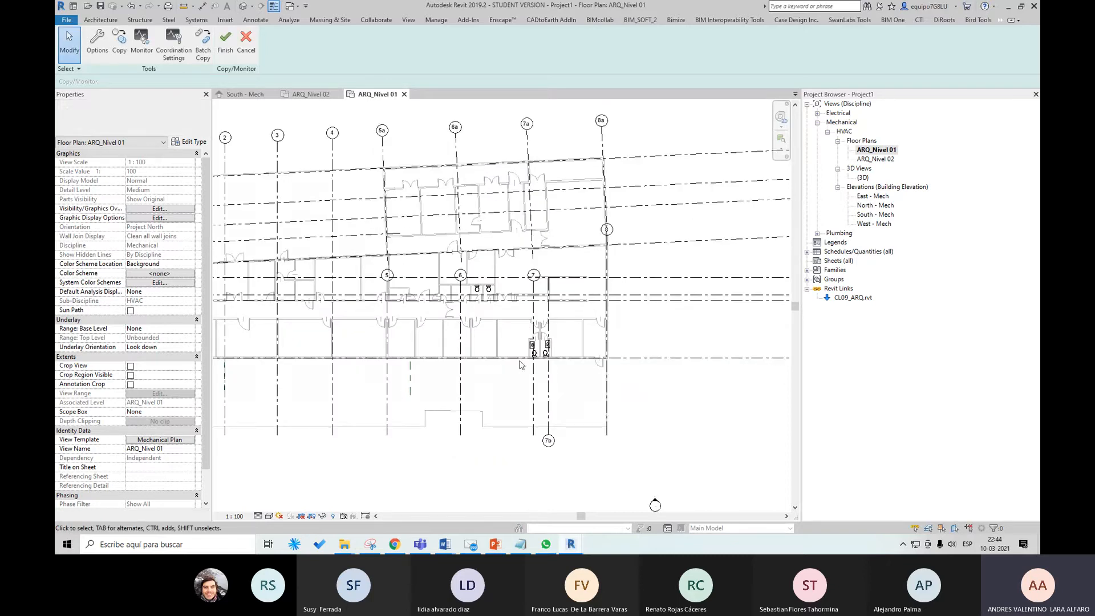
scroll(595, 362, up, 2)
middle_drag(594, 362, 577, 328)
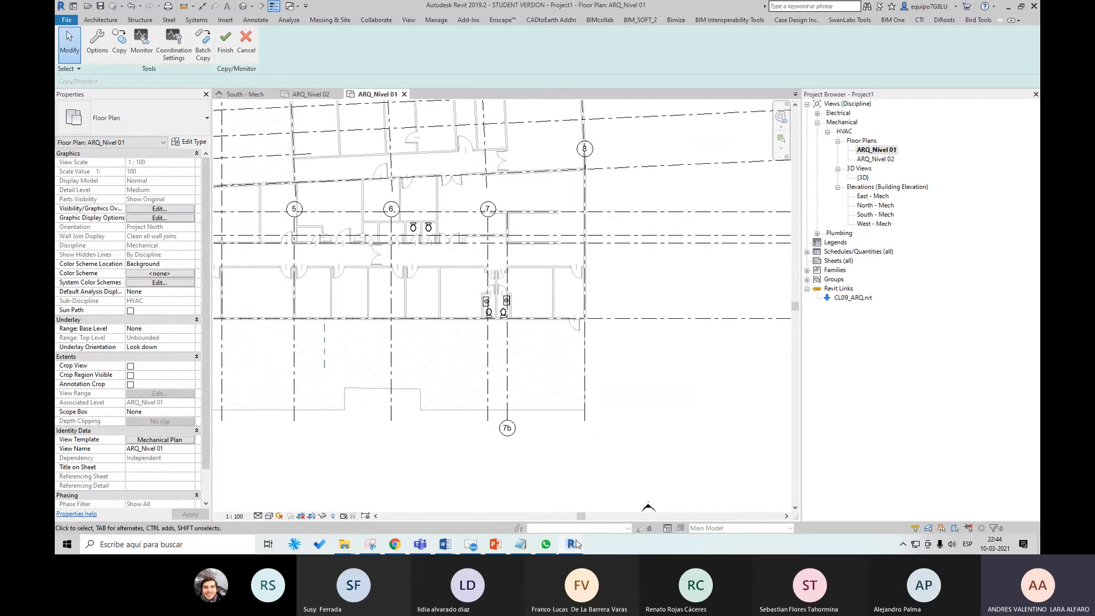
mouse_move(577, 544)
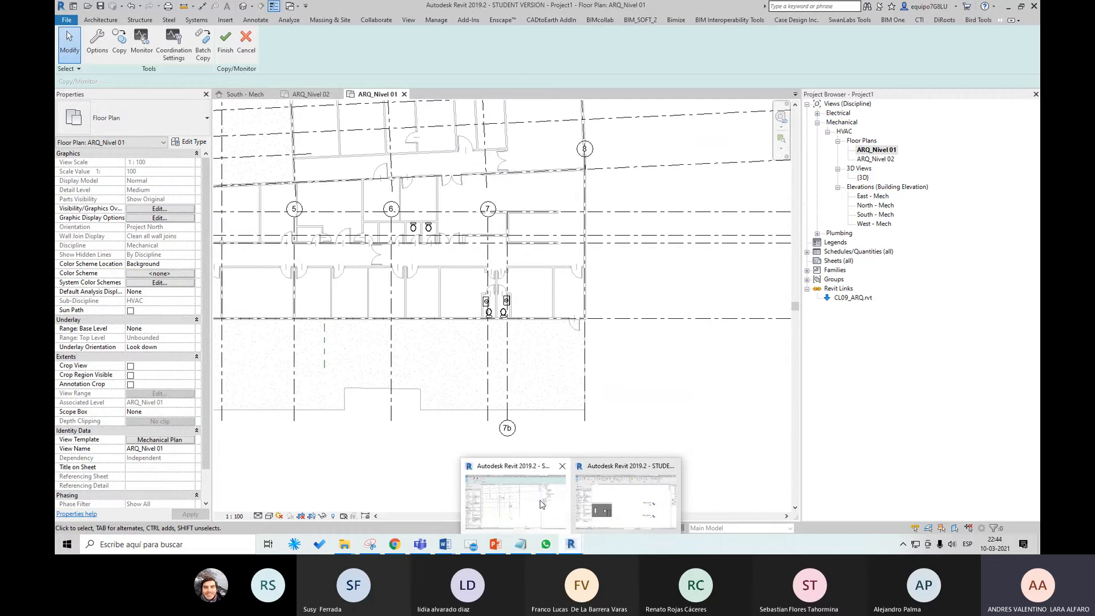
scroll(602, 372, up, 1)
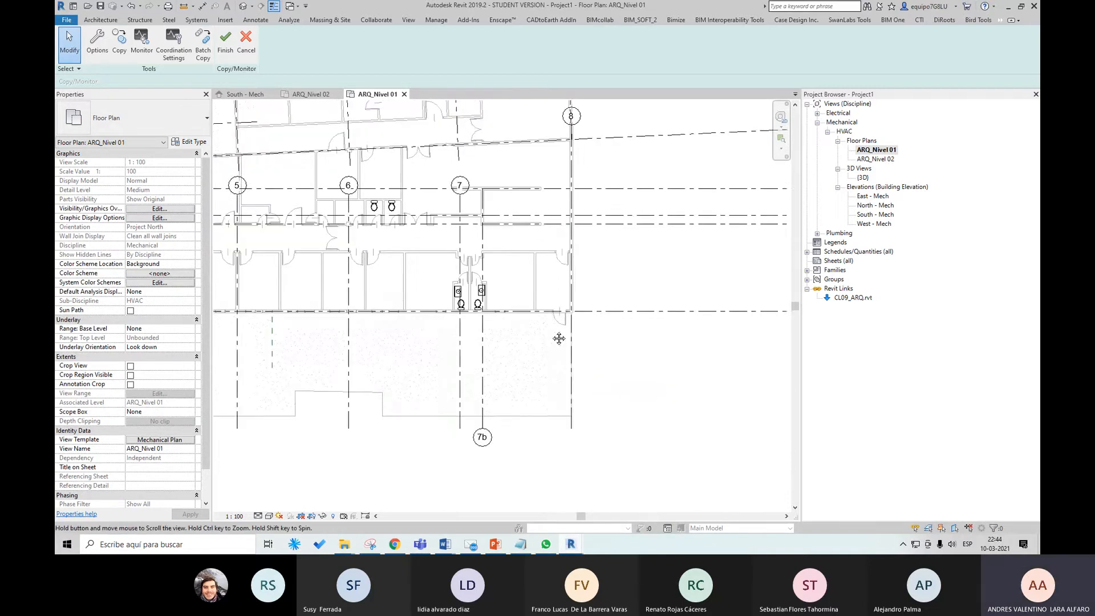
middle_drag(560, 337, 583, 392)
middle_drag(521, 296, 617, 382)
scroll(617, 382, down, 2)
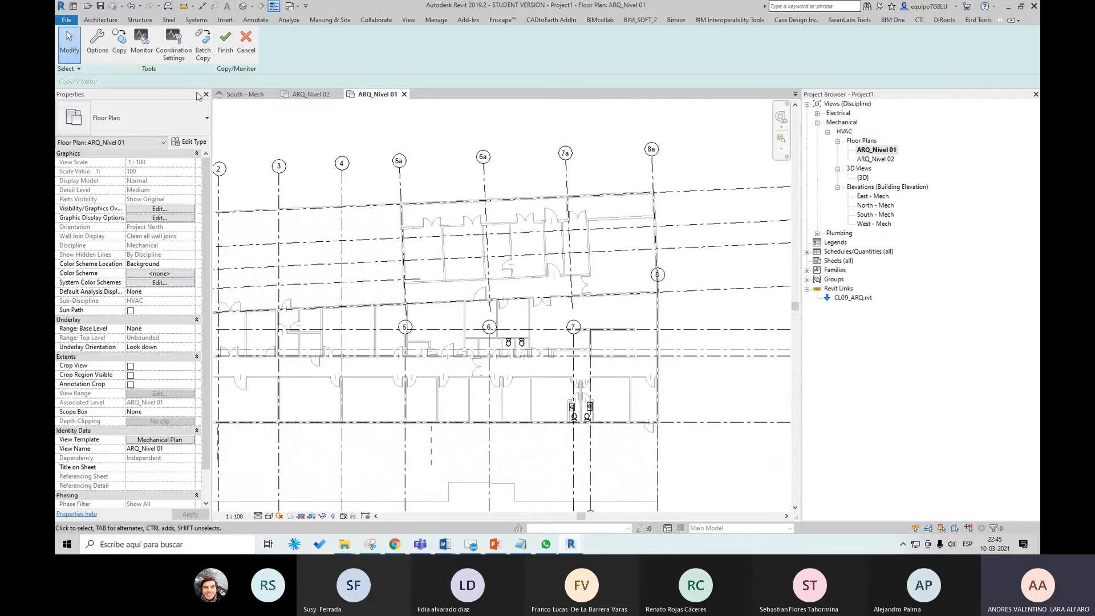
click(121, 46)
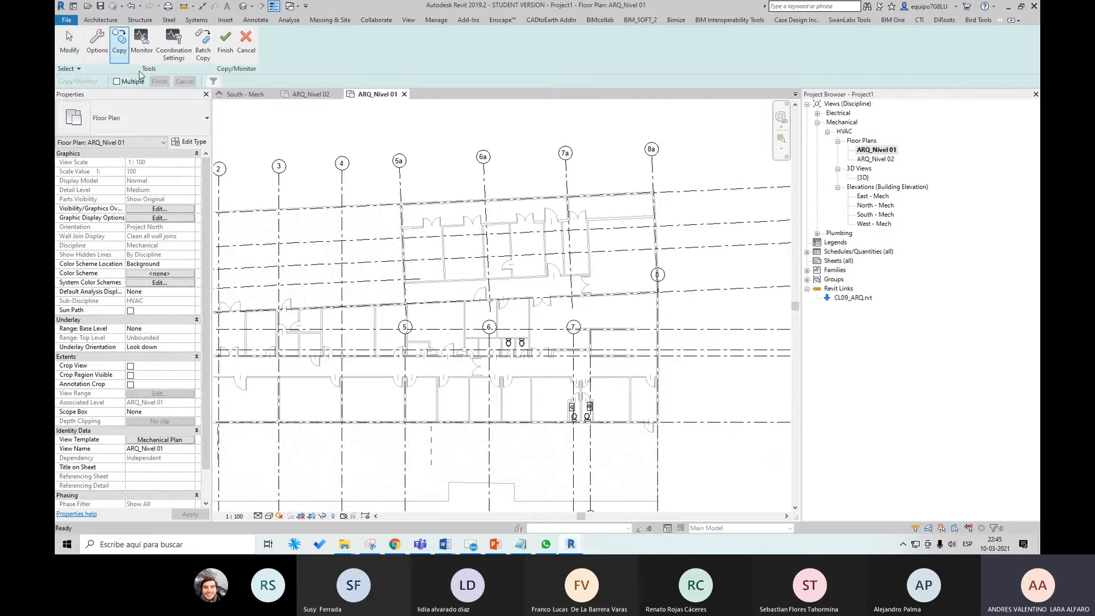
click(246, 50)
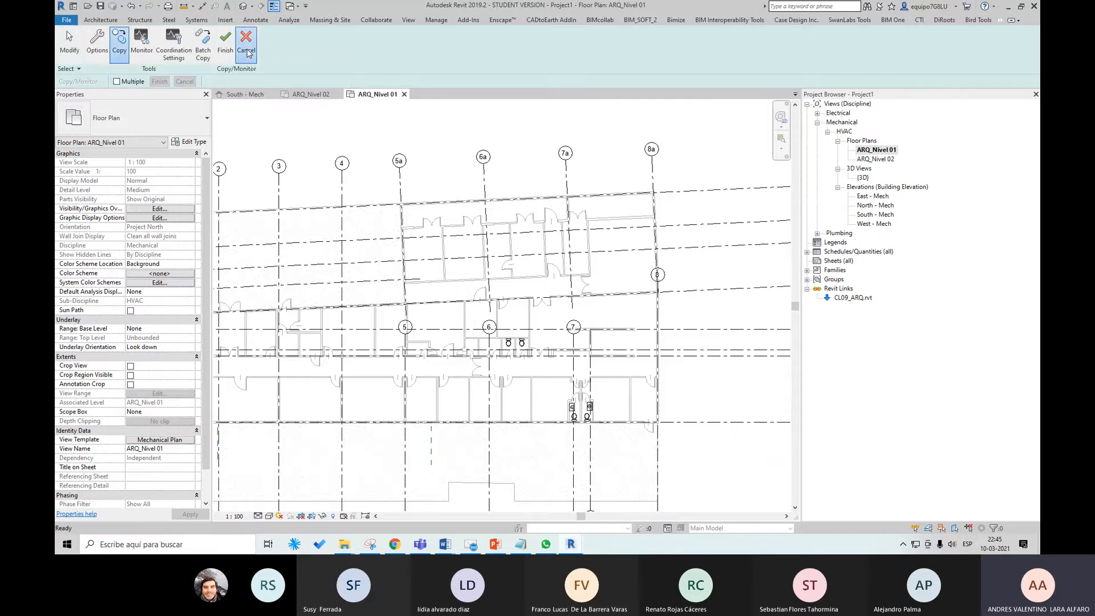
Examine the linked model's grids, walls and bathroom fixtures across the ARQ_Nivel 01 plan.
scroll(472, 302, down, 2)
scroll(519, 322, up, 2)
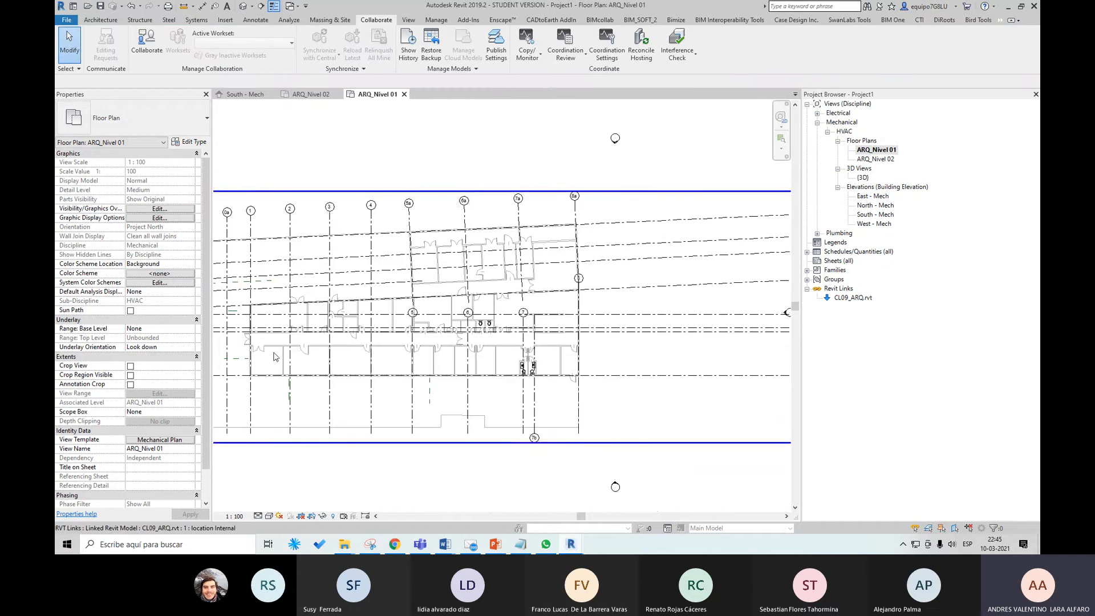
middle_drag(390, 354, 437, 345)
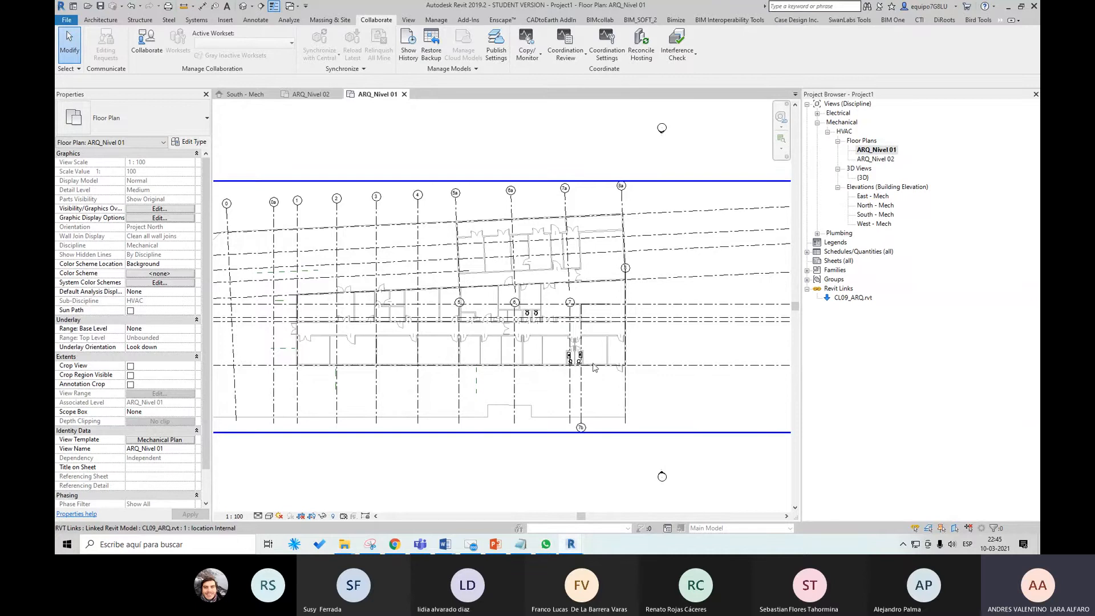
scroll(467, 349, up, 1)
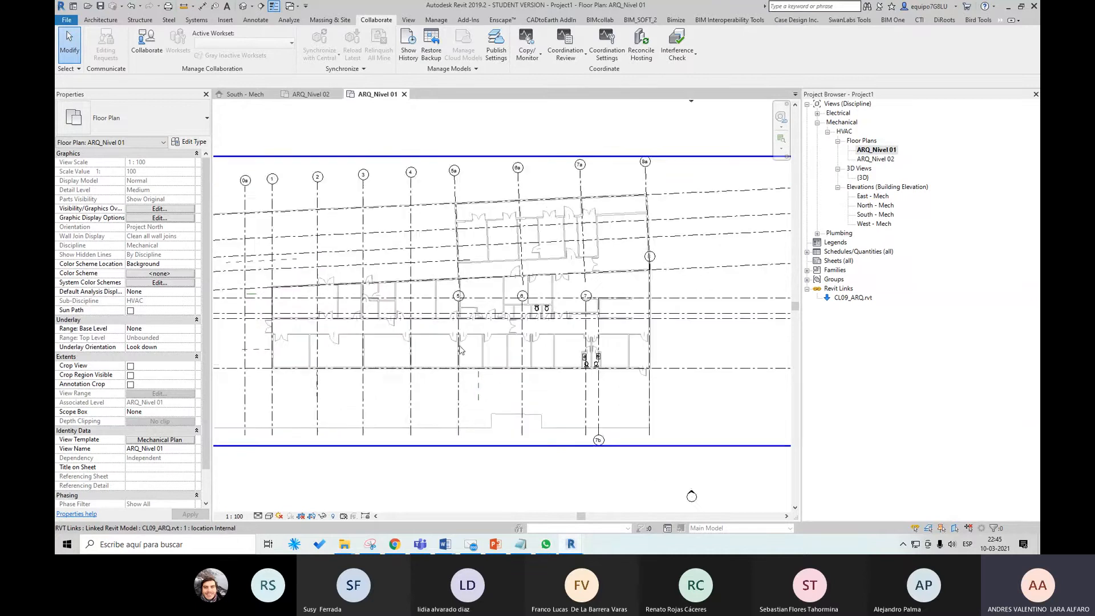
middle_drag(437, 359, 471, 368)
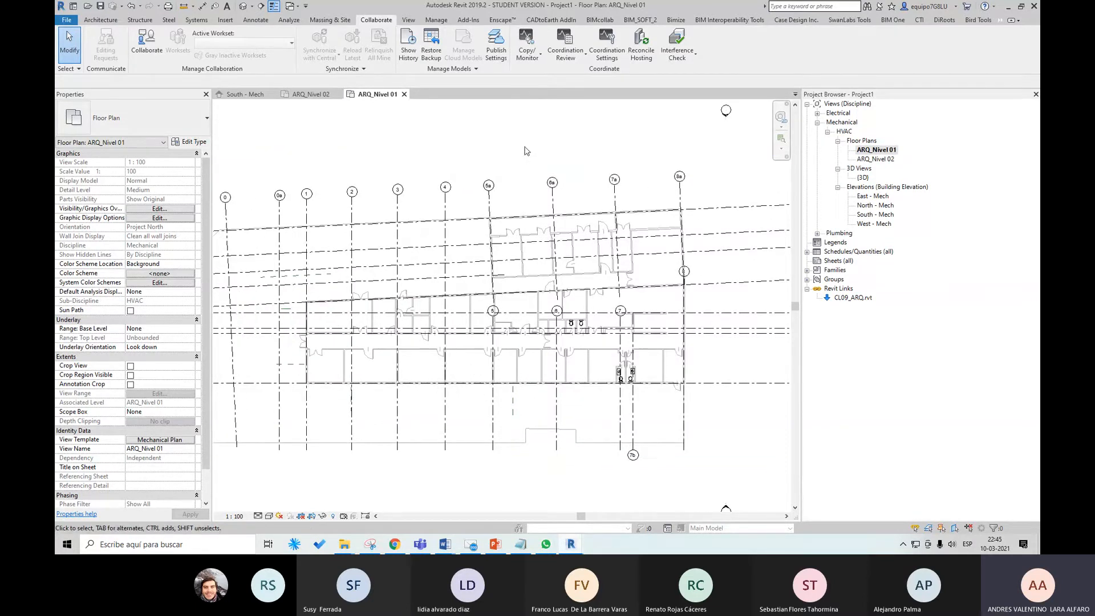
middle_drag(522, 191, 509, 171)
scroll(607, 298, up, 4)
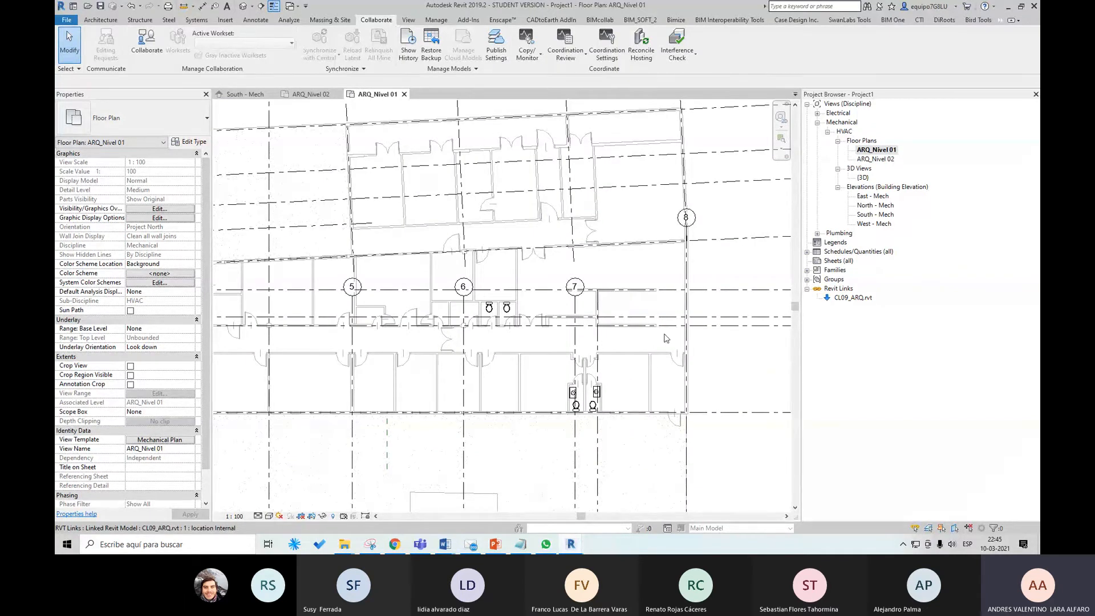
scroll(666, 338, down, 1)
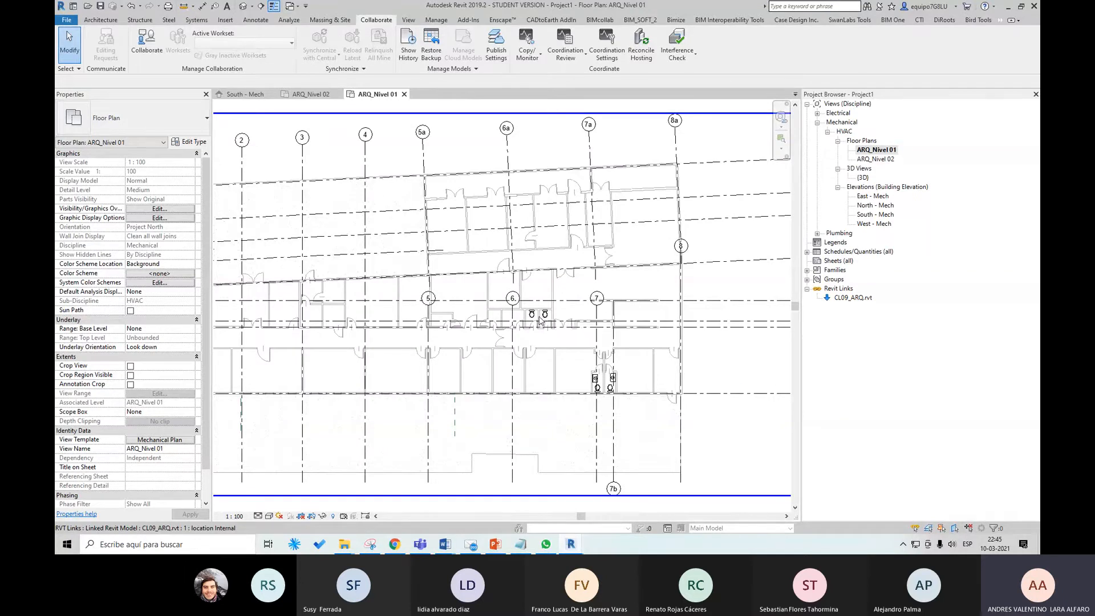
scroll(479, 187, down, 2)
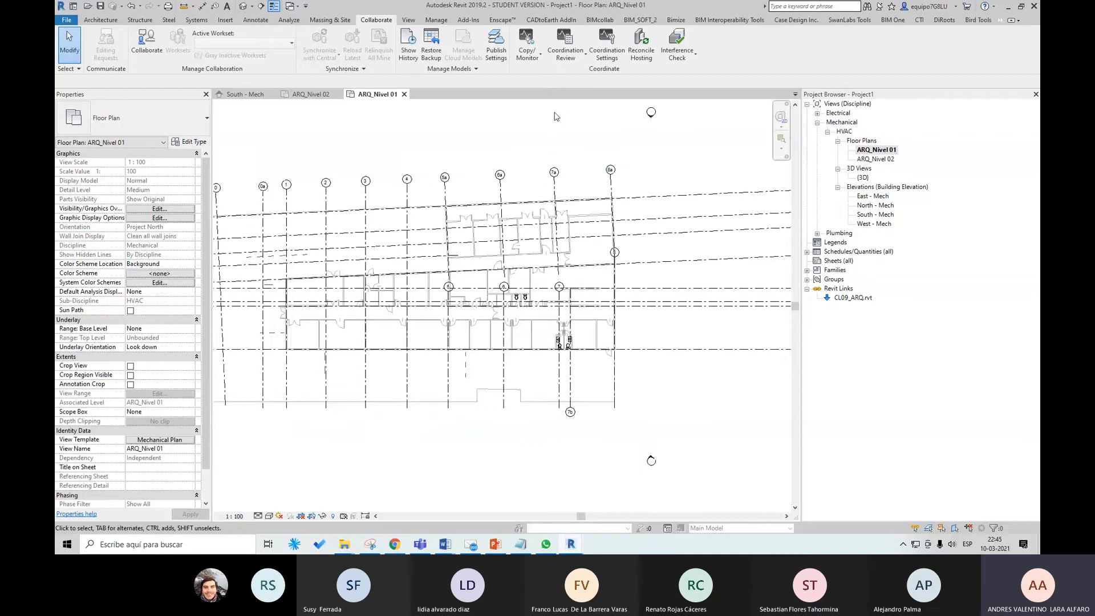
Start Copy/Monitor on the linked CL09_ARQ model and set the wall type Muro Int e=10 cm to Don't copy this Type.
click(527, 53)
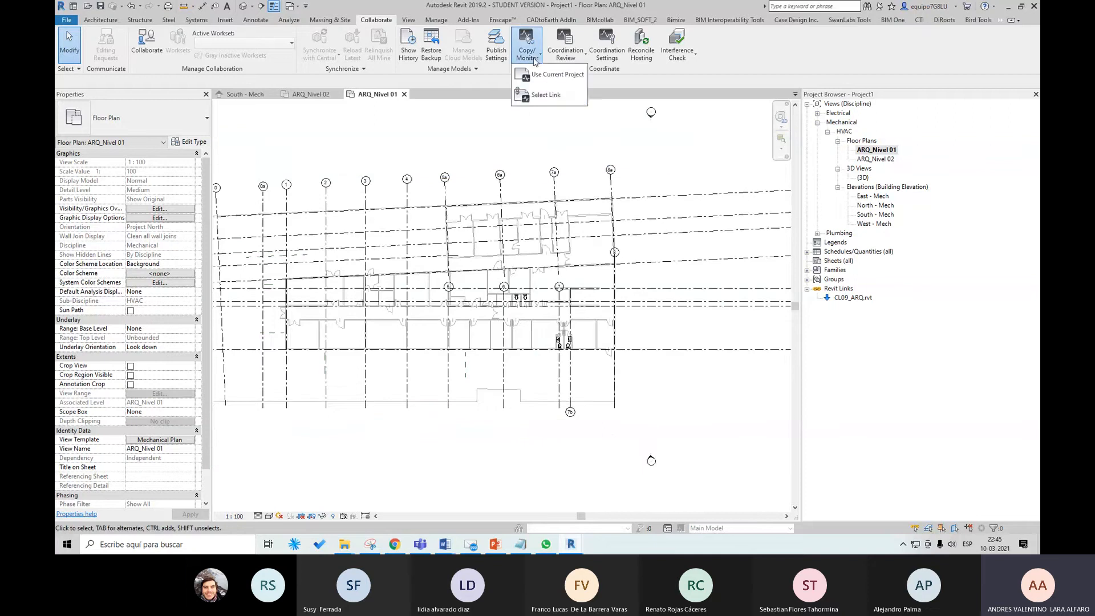
click(544, 98)
click(554, 183)
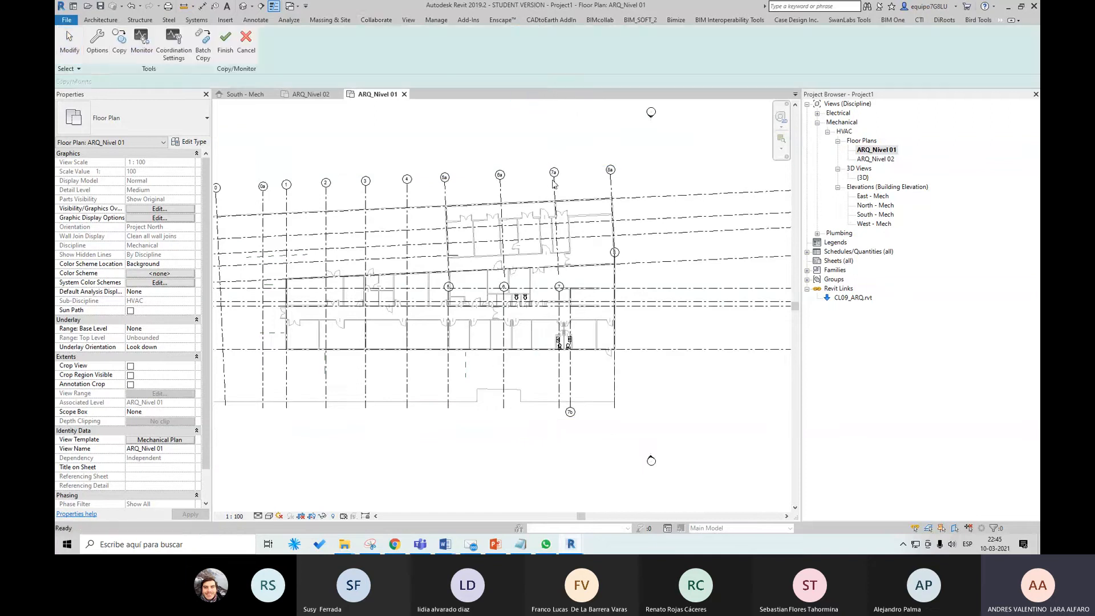
click(97, 53)
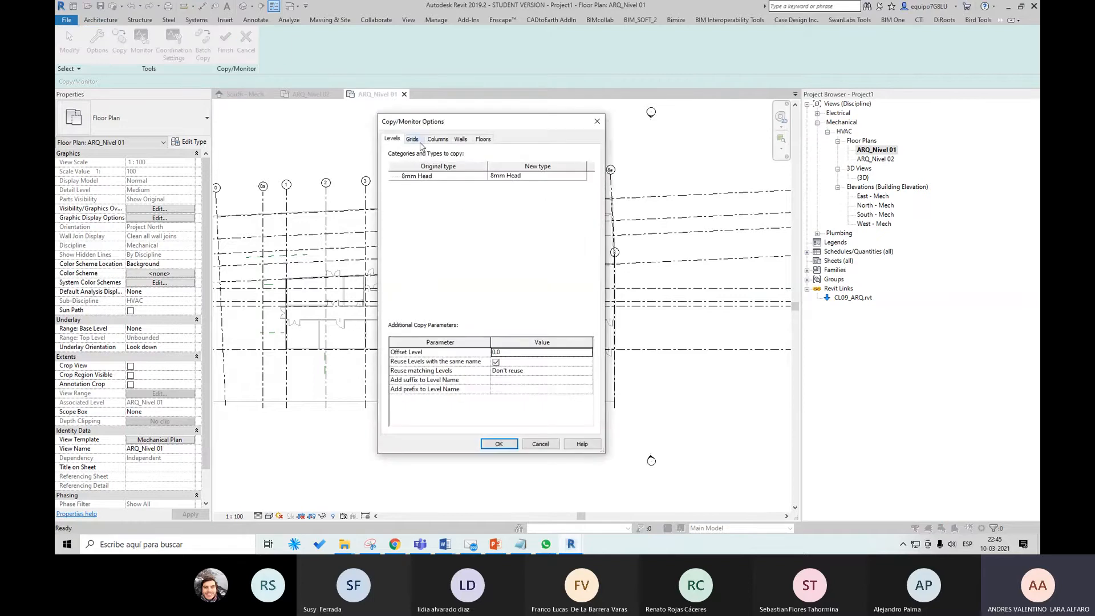
click(460, 140)
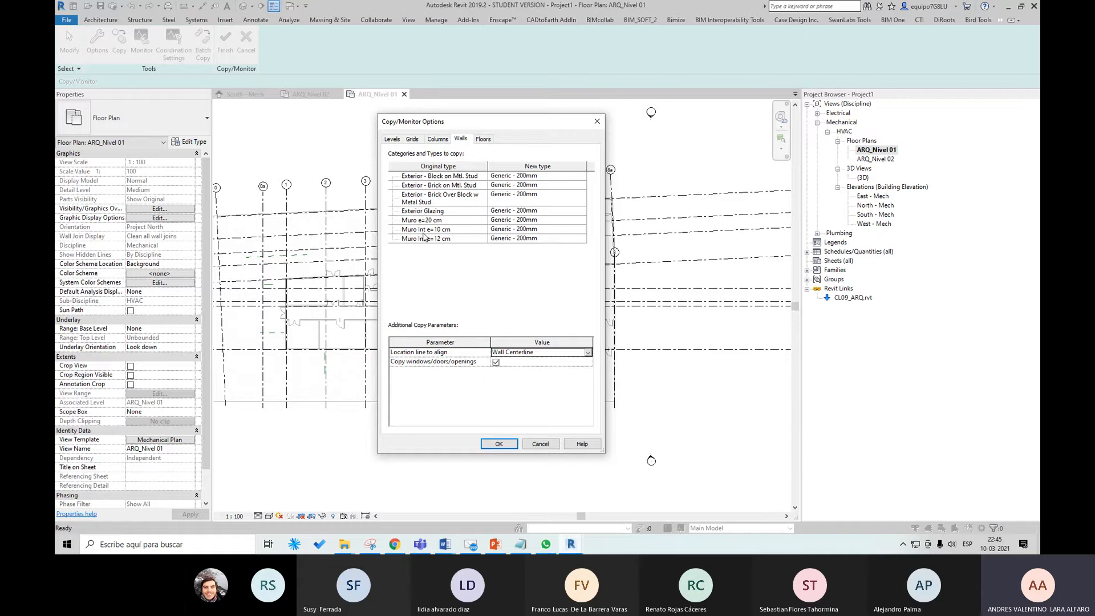
click(526, 231)
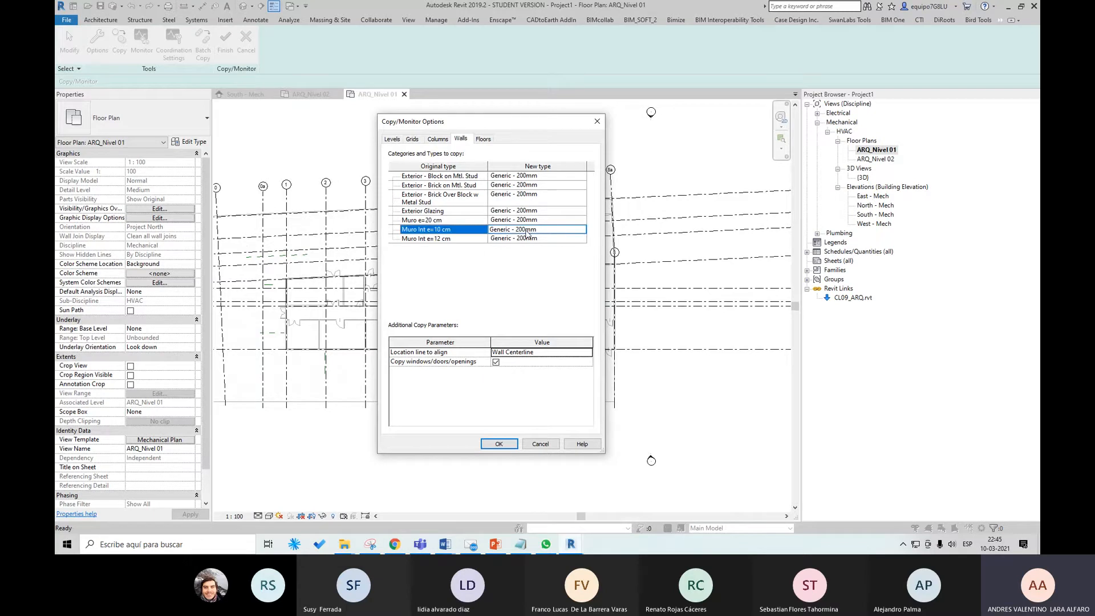
click(582, 231)
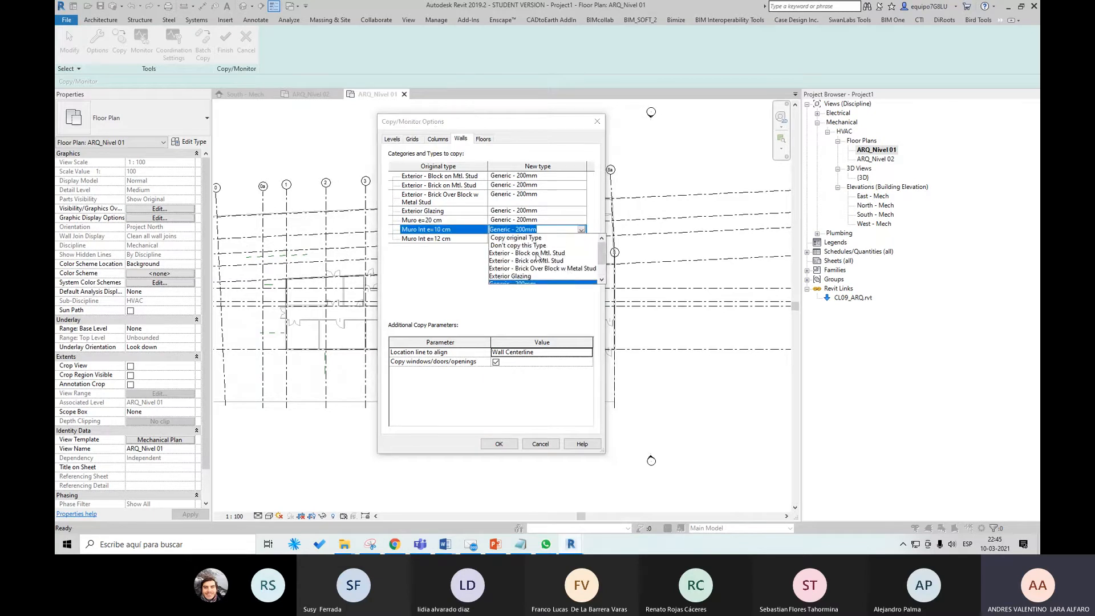
click(529, 245)
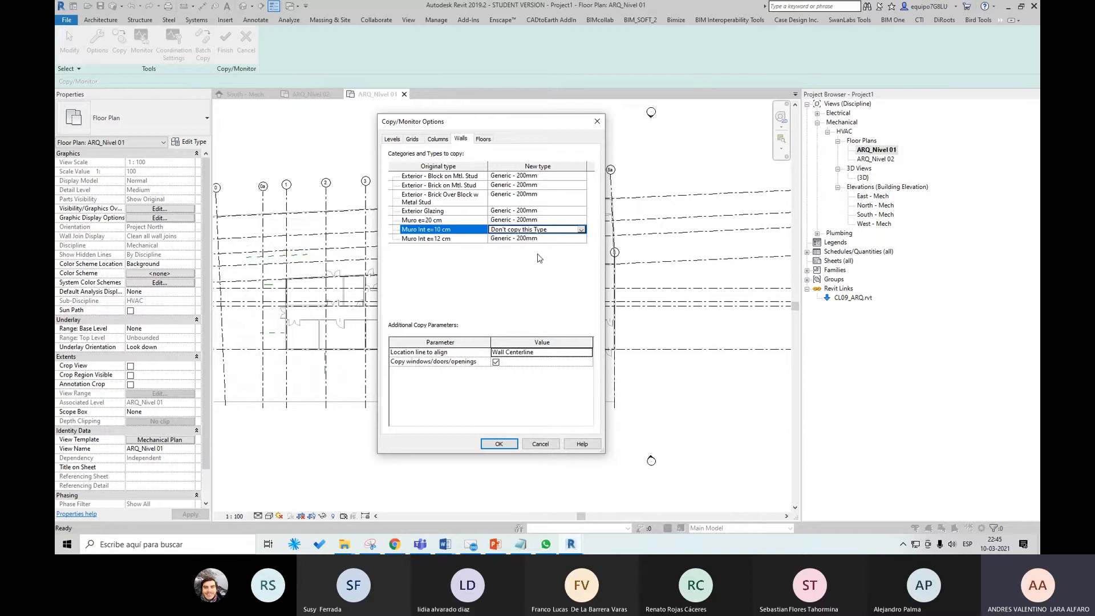
click(578, 240)
click(581, 239)
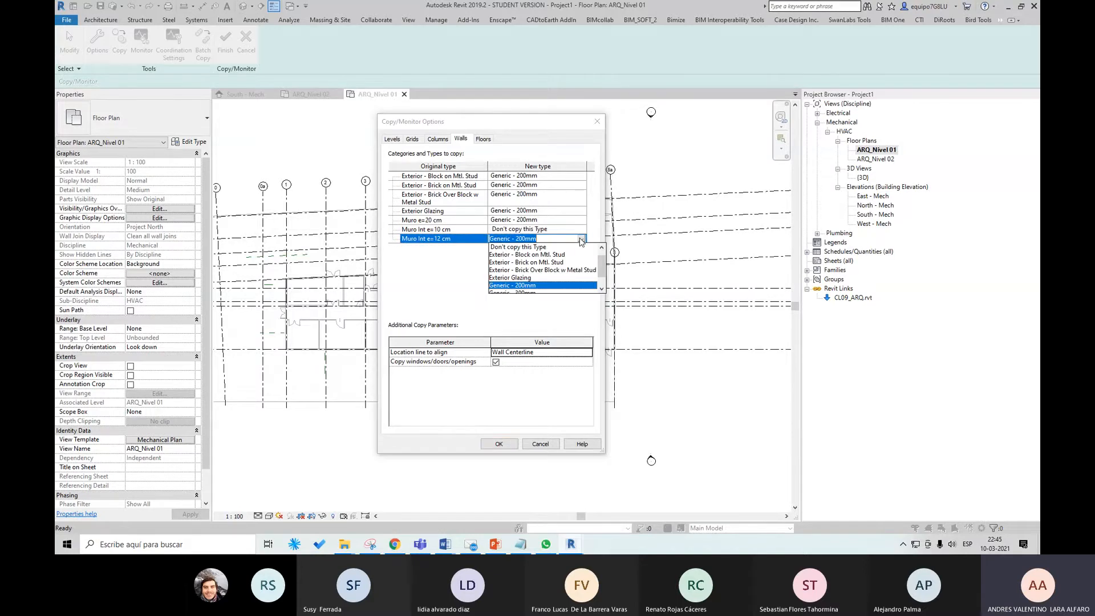
click(539, 256)
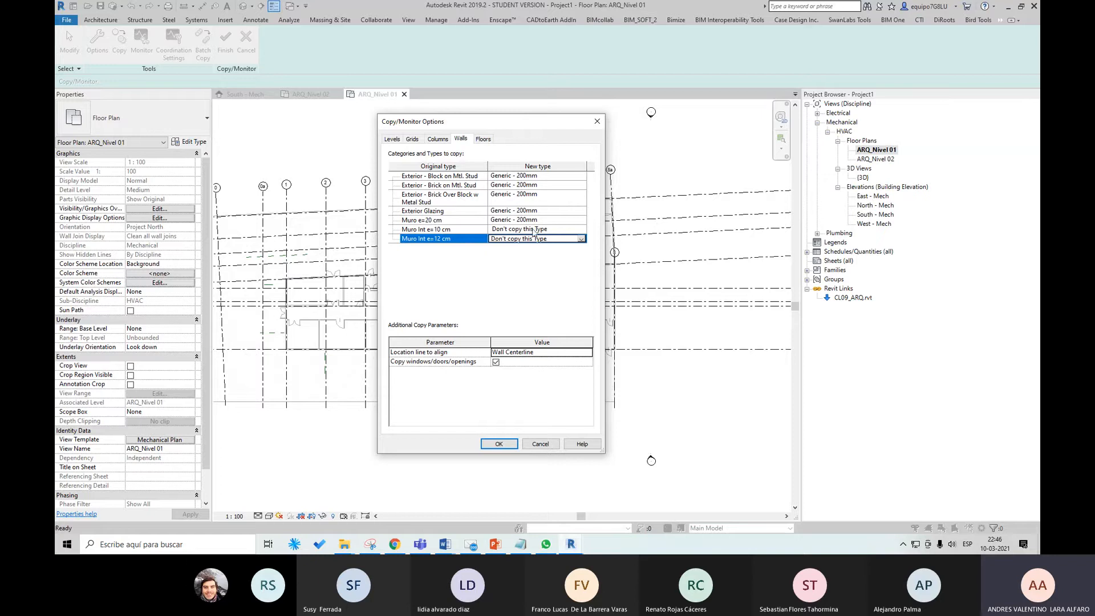
click(543, 443)
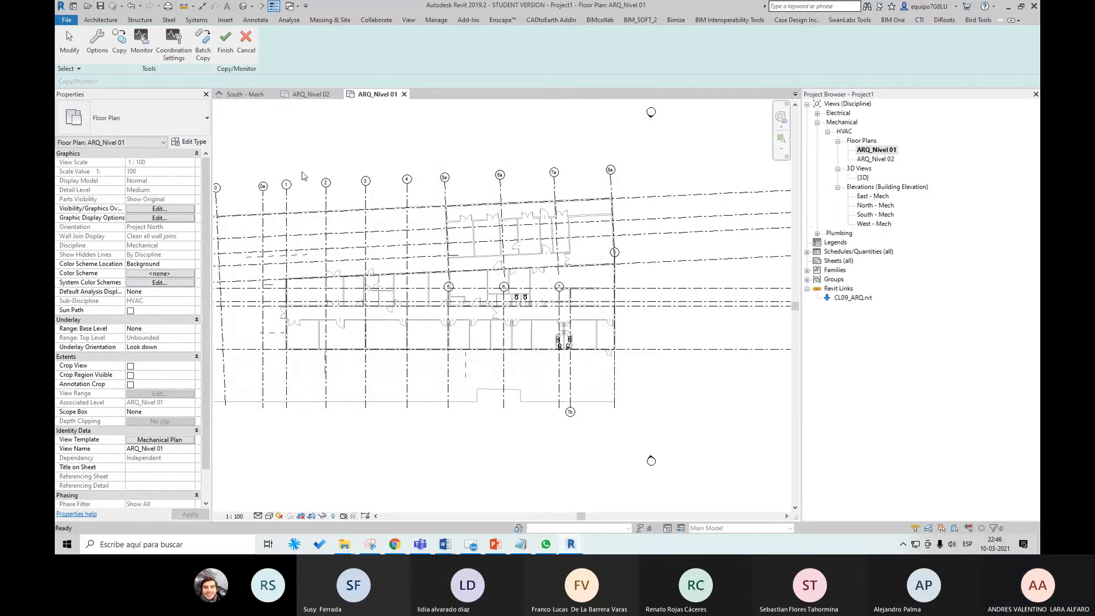
click(97, 40)
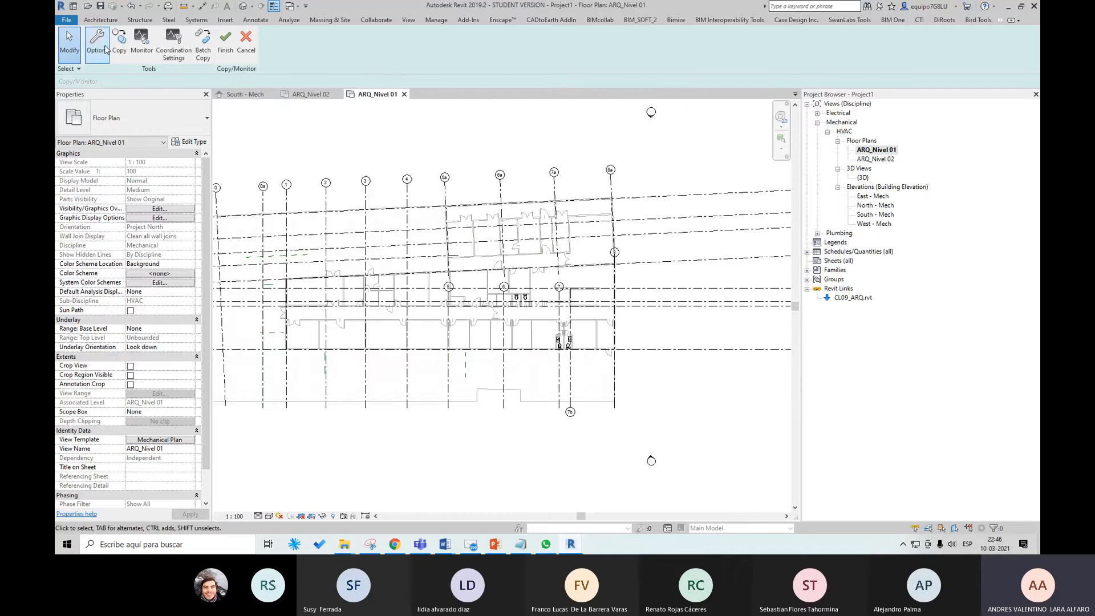
click(597, 121)
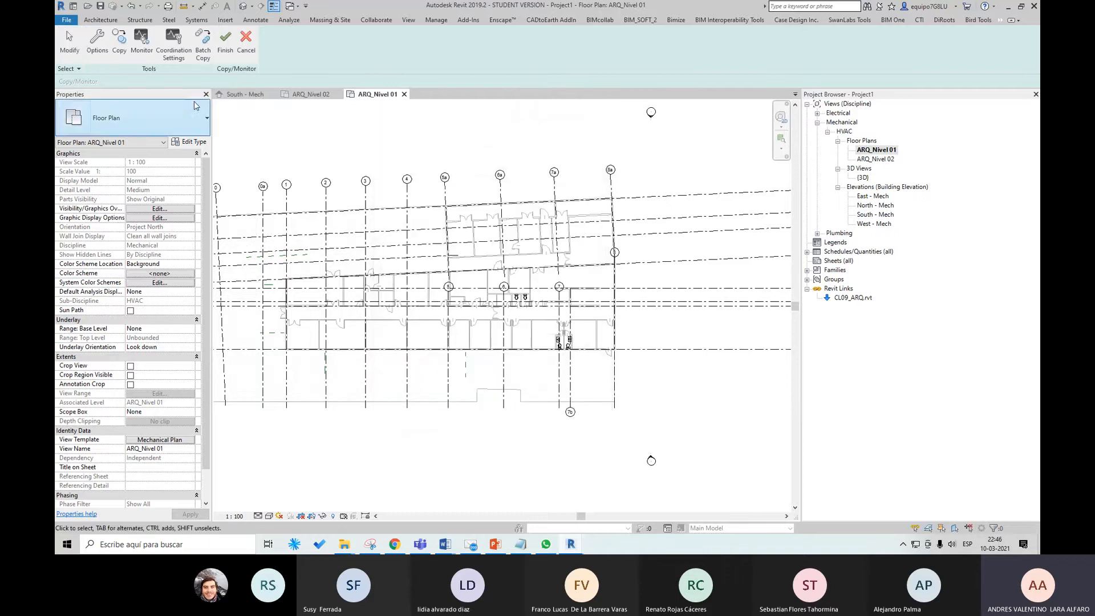
Try selecting the linked building's elements across the ARQ_Nivel 01 plan with Copy set to Multiple, and clear the selection.
click(120, 45)
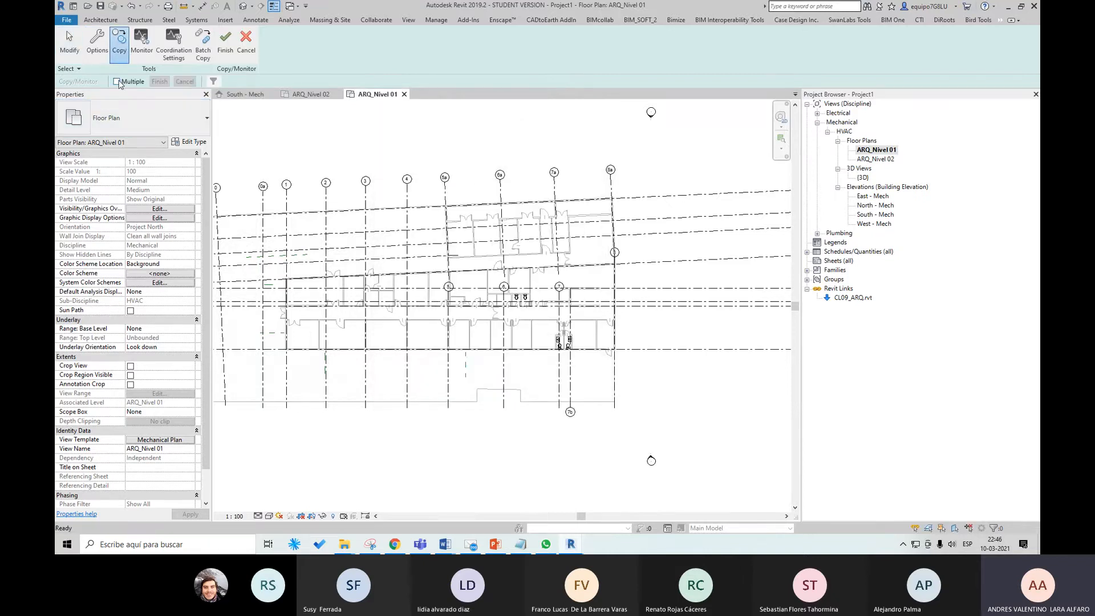
click(118, 82)
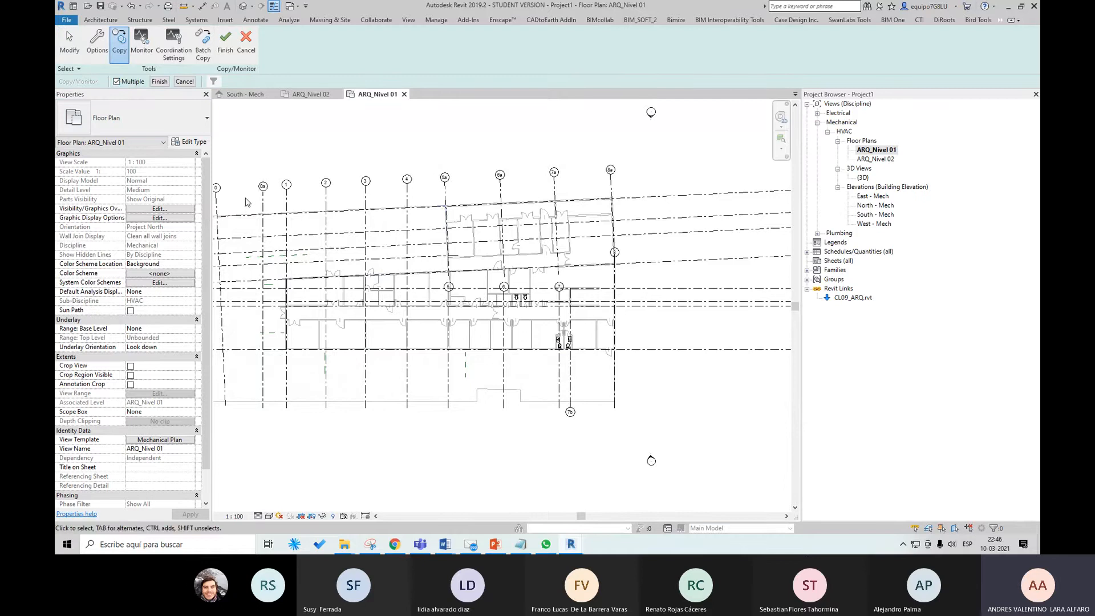
drag(238, 192, 637, 360)
scroll(497, 260, up, 2)
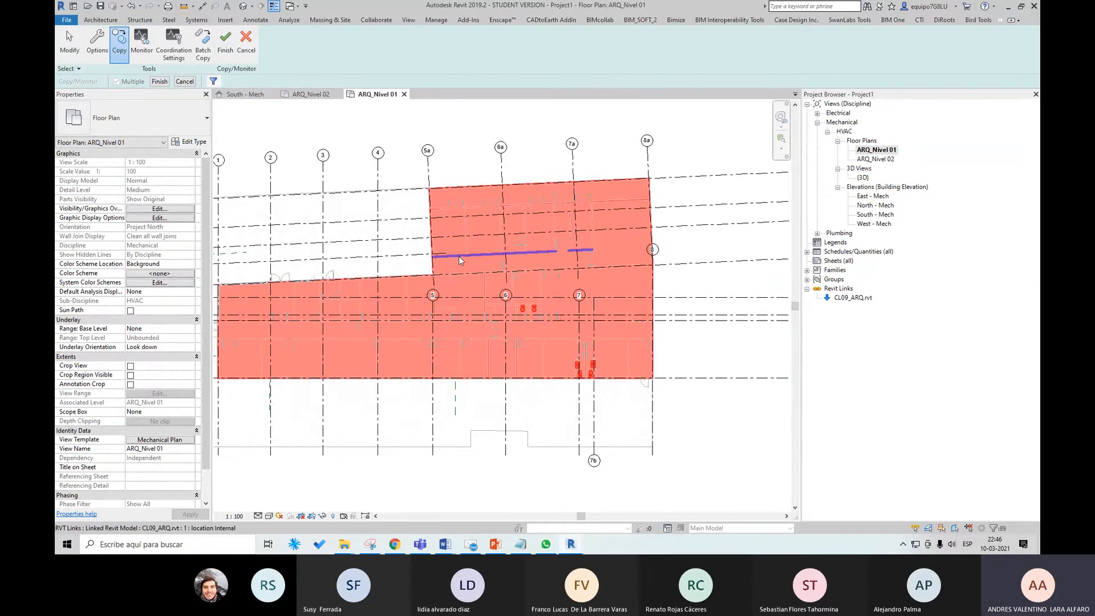
middle_drag(392, 254, 457, 257)
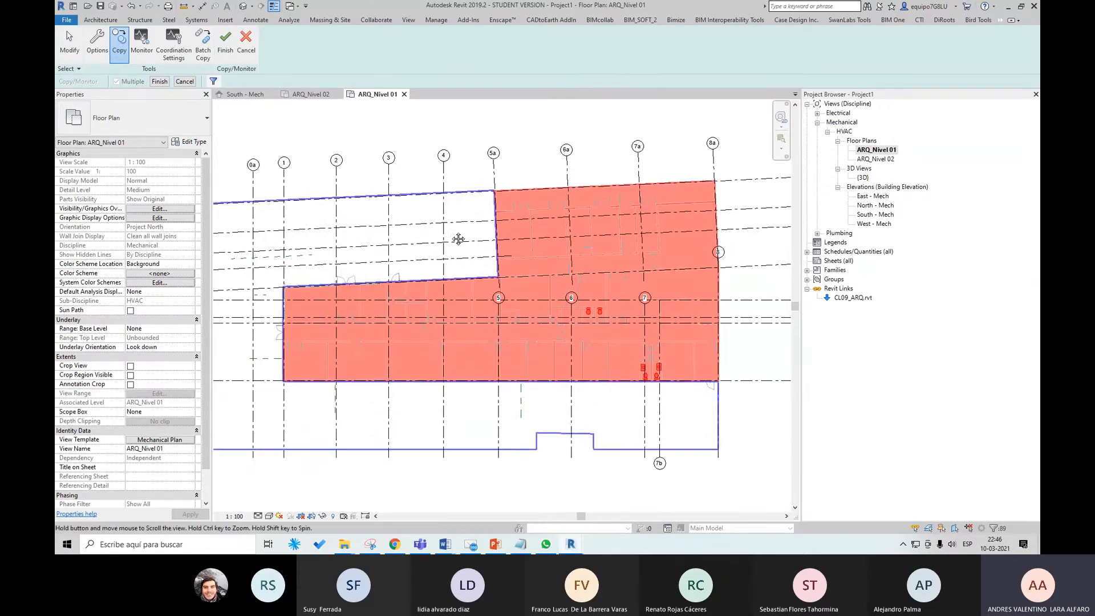
click(414, 175)
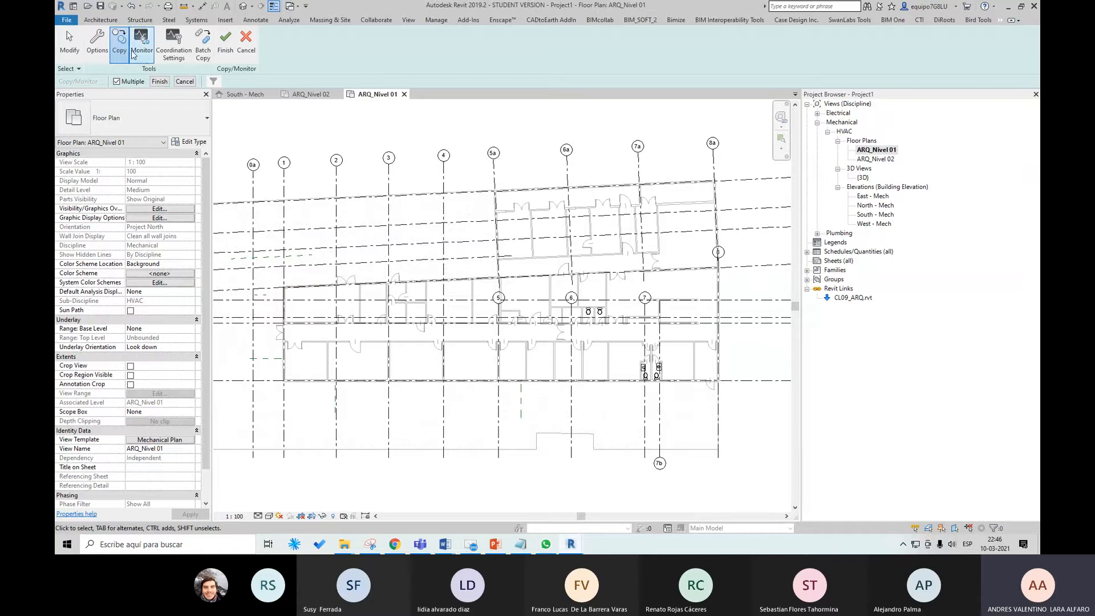
Set the wall types Muro Int e=10 cm and Muro Int e=12 cm to Don't copy this Type and accept the options.
click(98, 44)
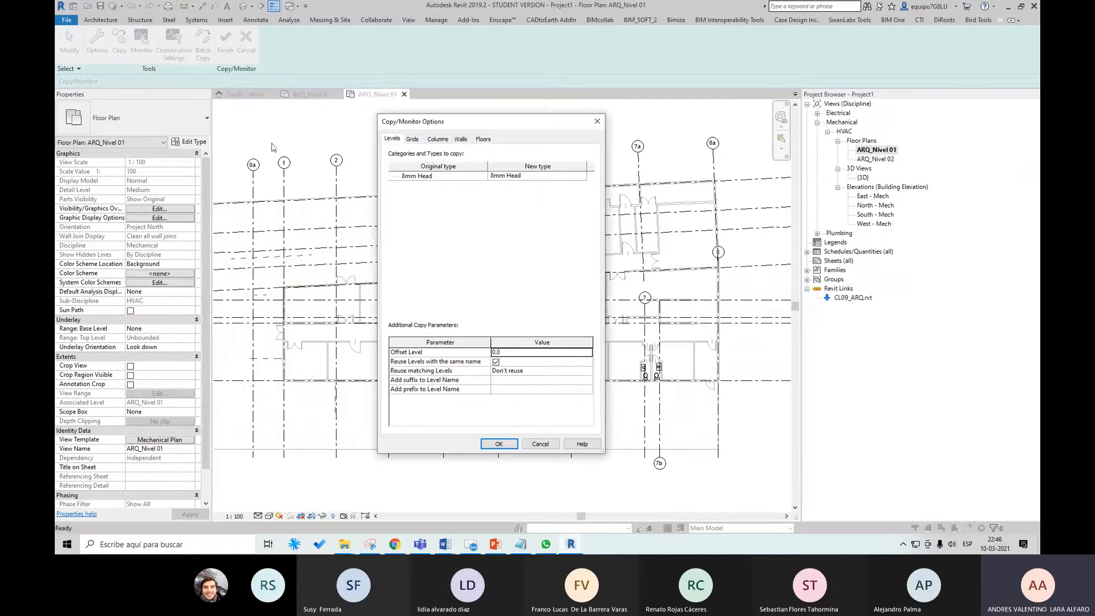
click(460, 139)
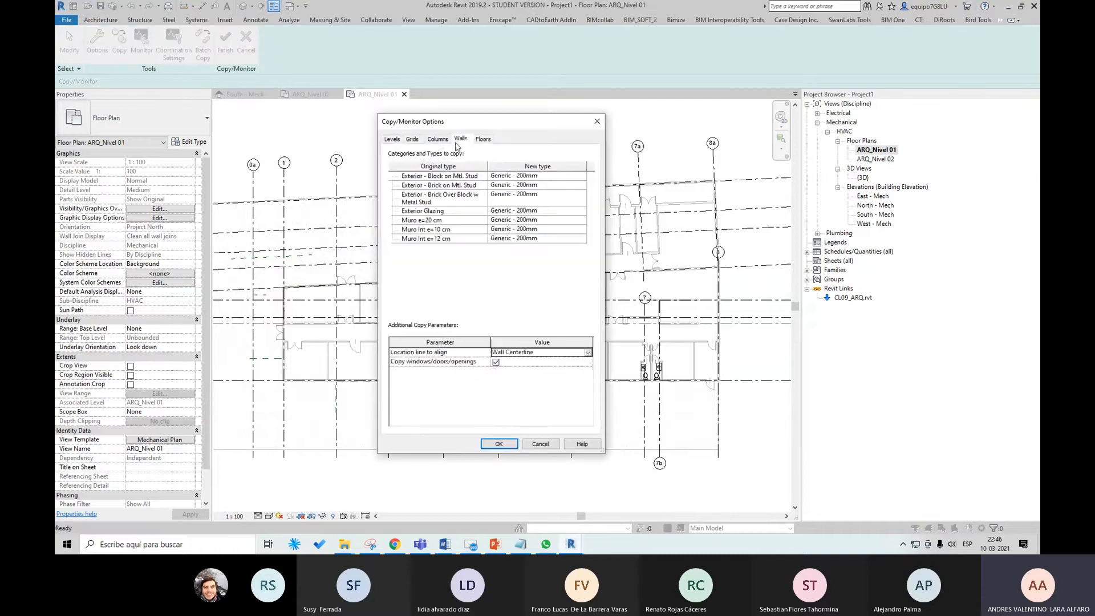
click(582, 229)
click(581, 229)
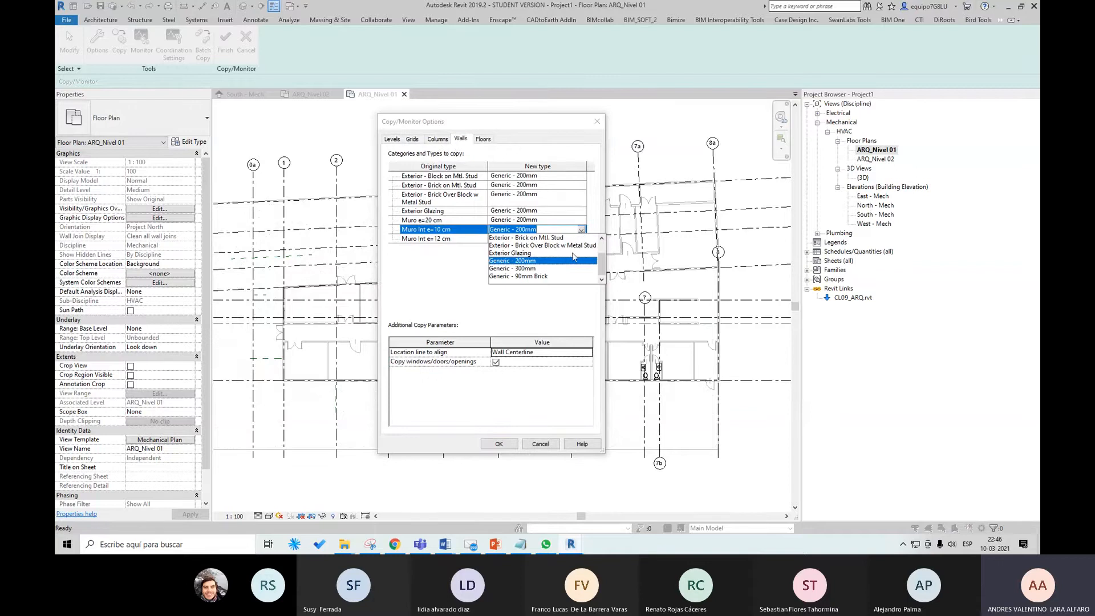
scroll(573, 257, up, 1)
click(521, 245)
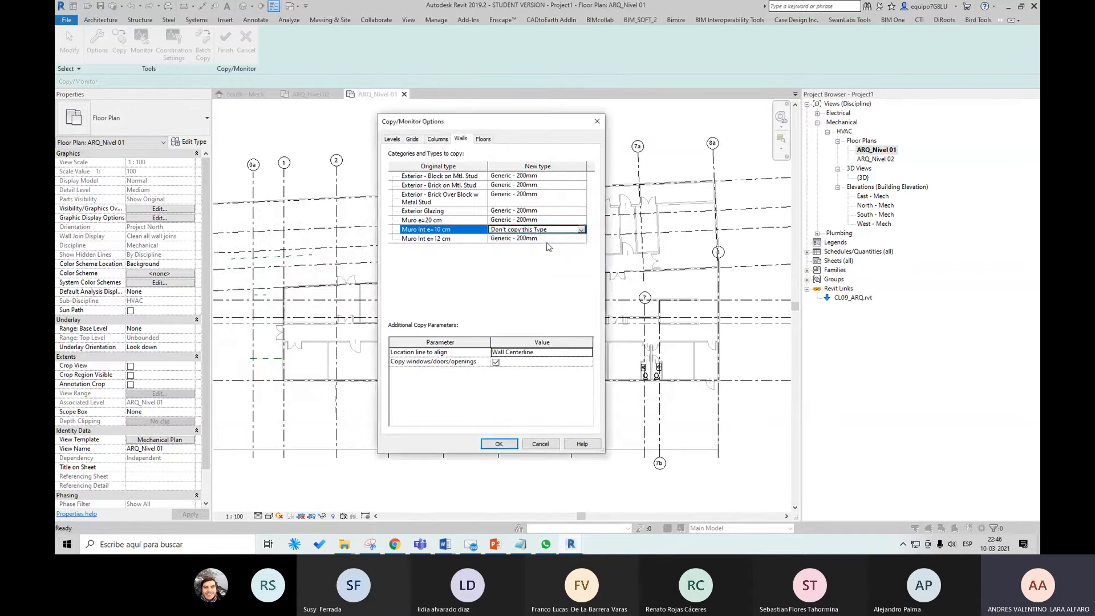
click(581, 239)
click(581, 239)
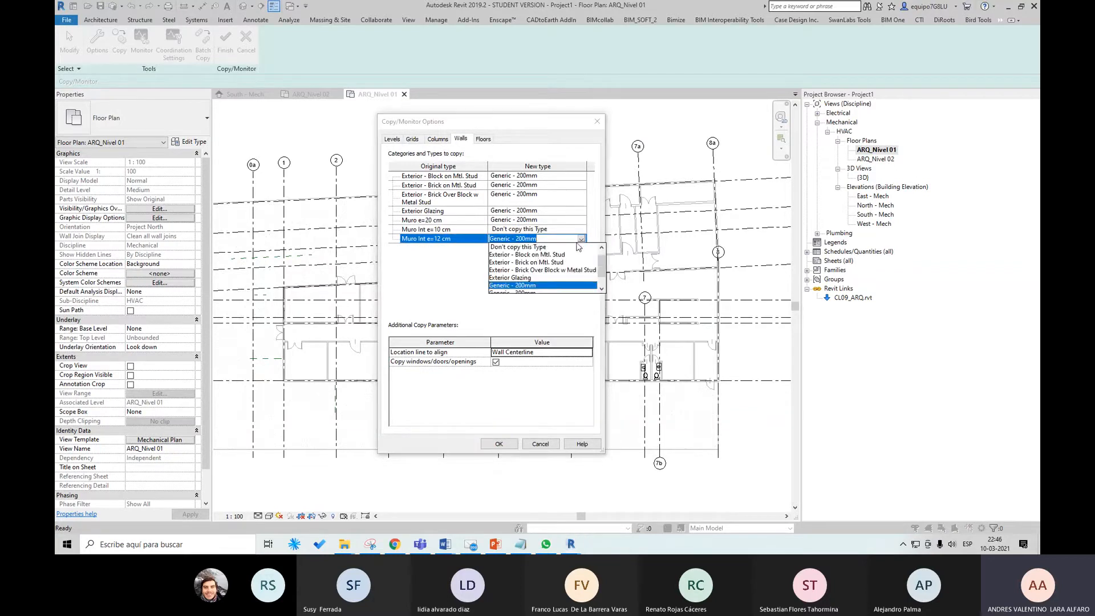
scroll(559, 257, up, 1)
click(533, 255)
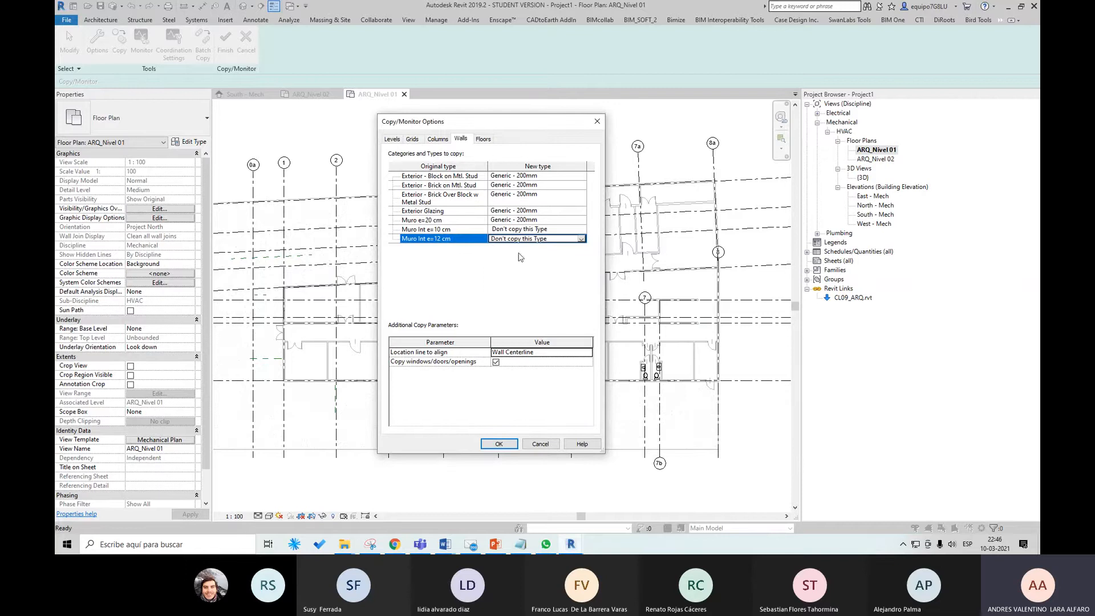
click(499, 444)
Try a multiple copy selection from grid 1 to grid 8a with the interior wall types excluded, and discard it.
click(119, 41)
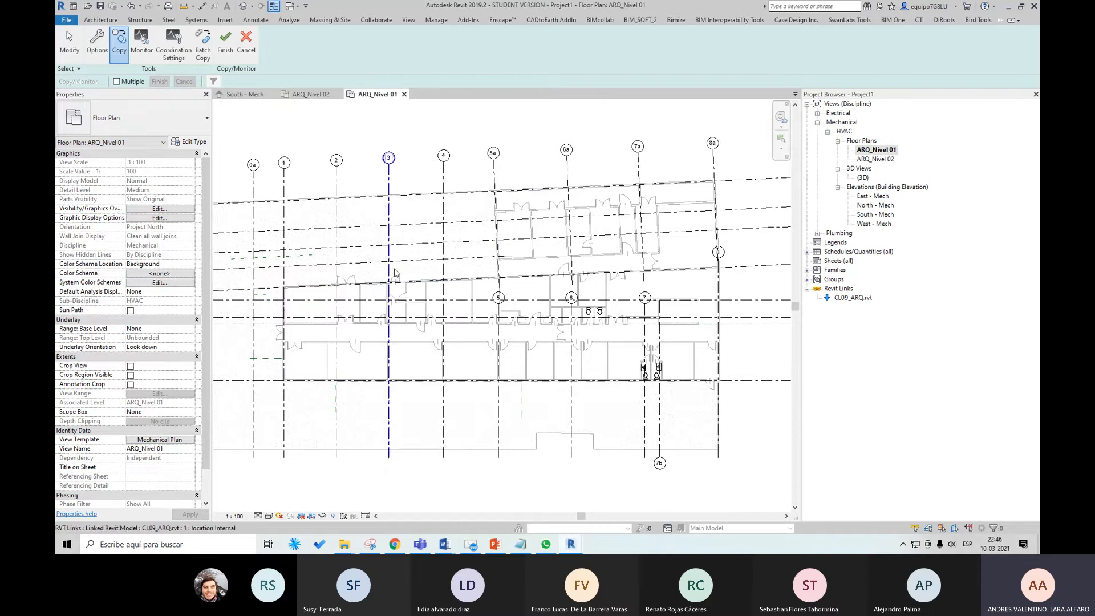
click(133, 83)
drag(268, 168, 737, 389)
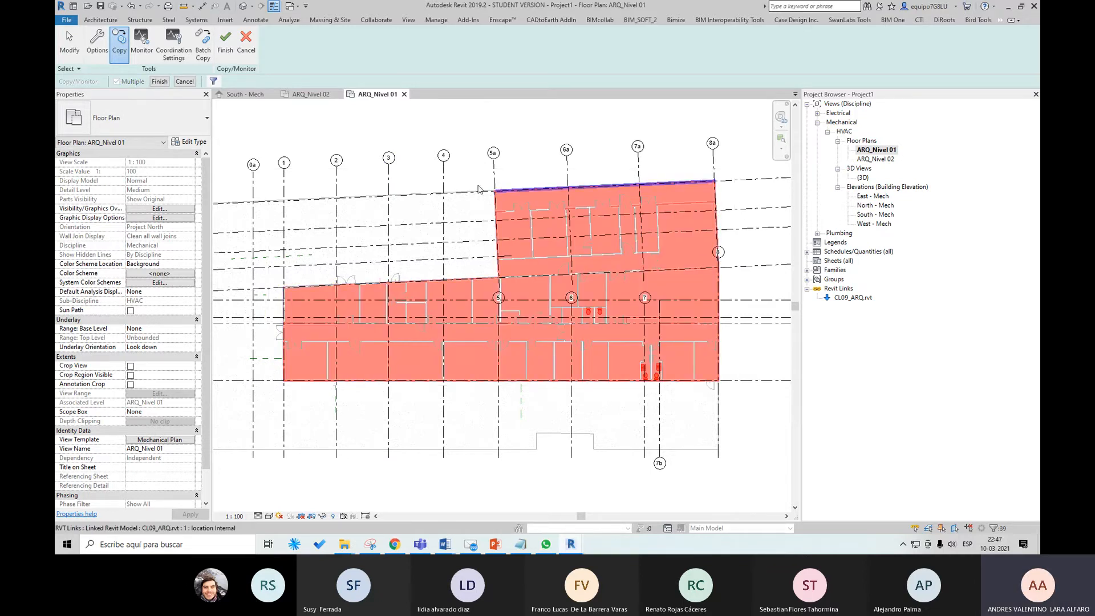
click(135, 80)
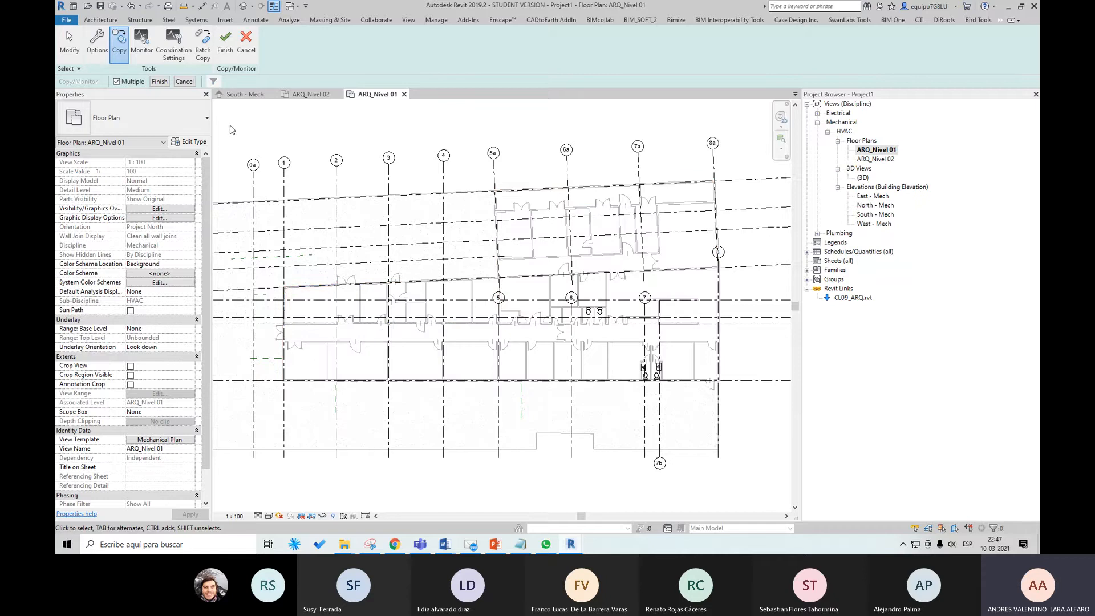
drag(230, 134, 325, 174)
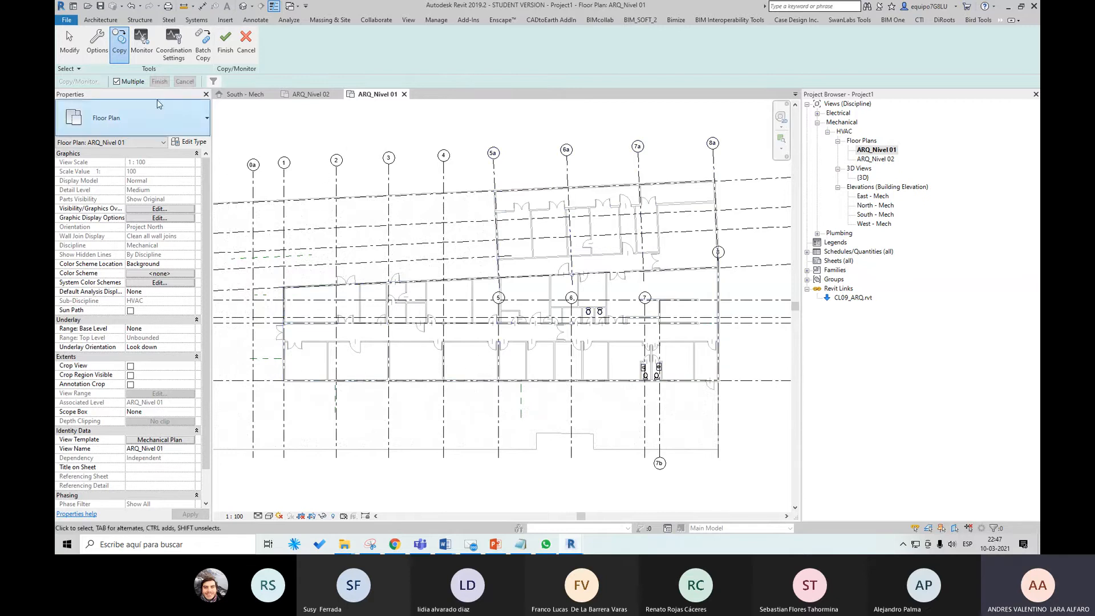
Set the floor types Radier e=7 cm and Radier e=15 cm to Don't copy this Type.
click(97, 42)
click(482, 139)
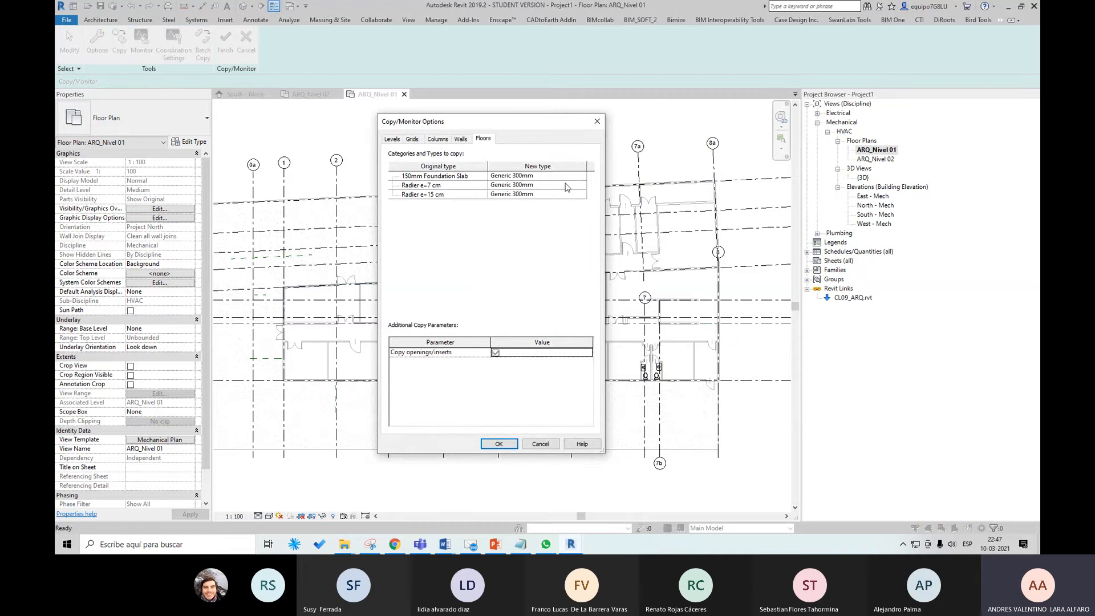
click(581, 189)
click(581, 189)
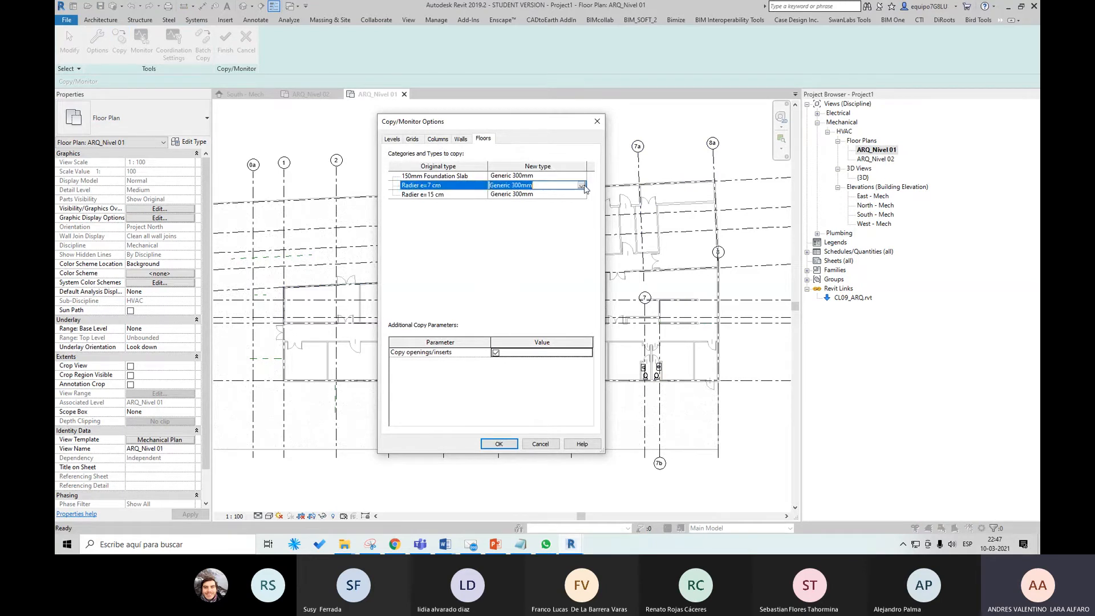
click(582, 188)
click(542, 202)
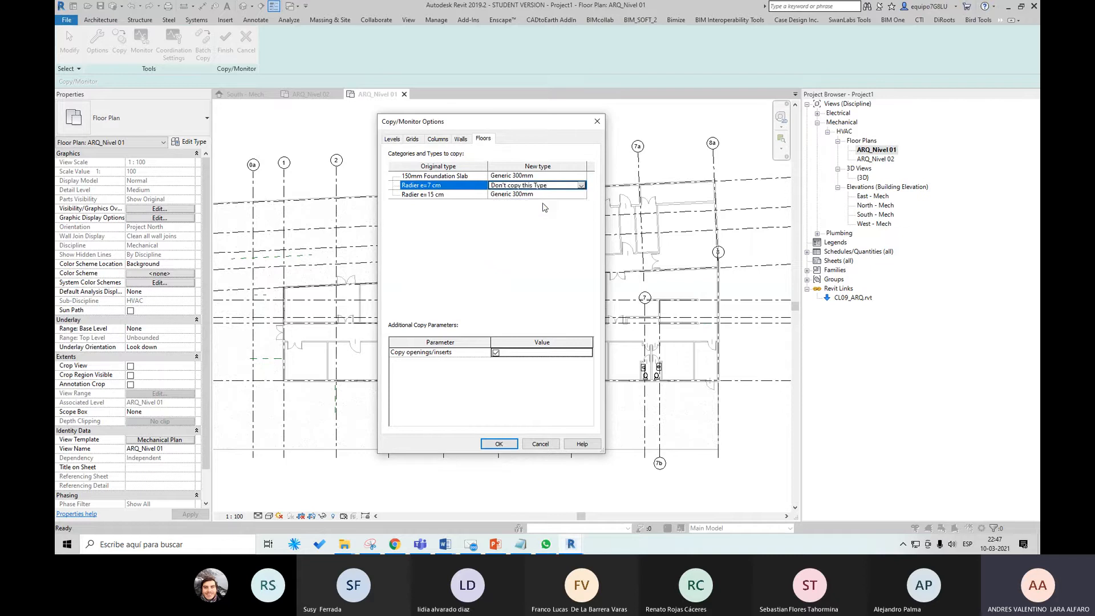
click(582, 195)
click(582, 194)
click(582, 194)
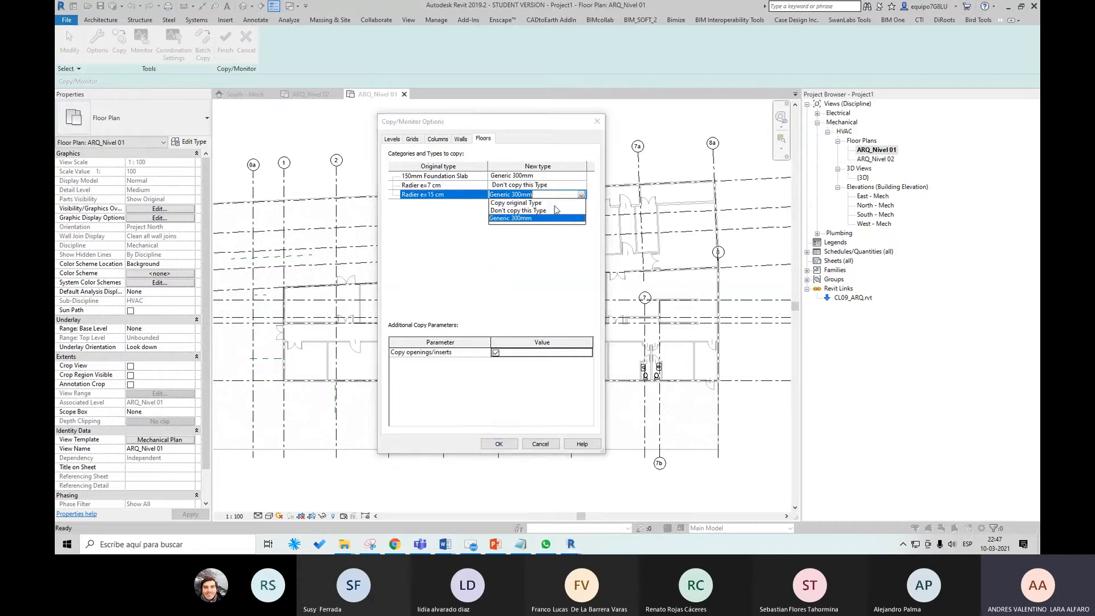
click(554, 212)
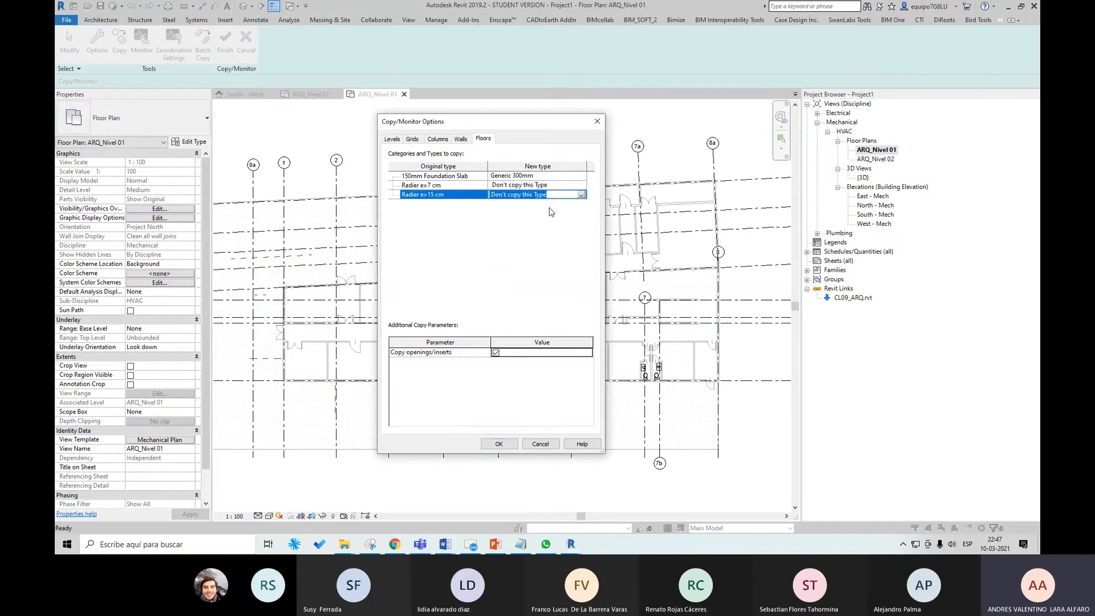
Review the copy options for the 150mm Foundation Slab, walls, columns and grid bubbles, and accept the Copy/Monitor options.
click(578, 178)
click(582, 178)
click(581, 178)
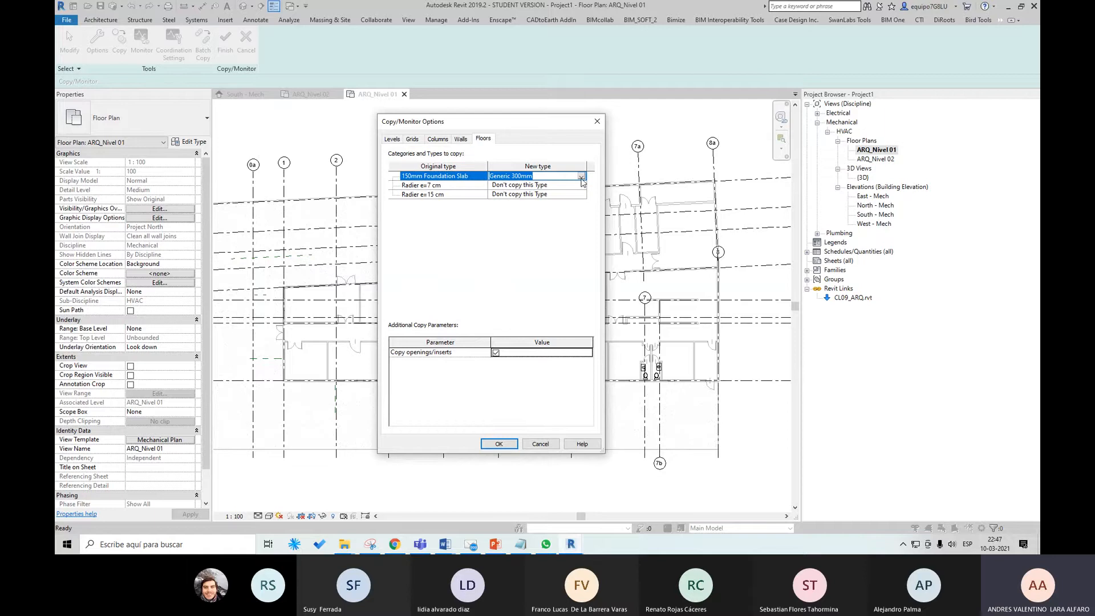
click(467, 140)
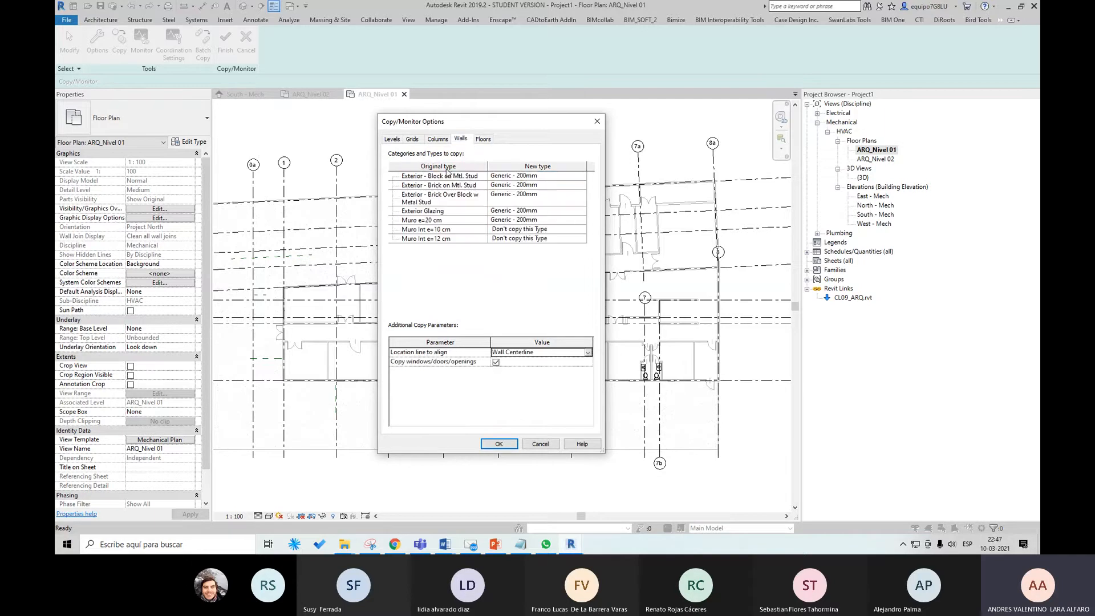
click(444, 141)
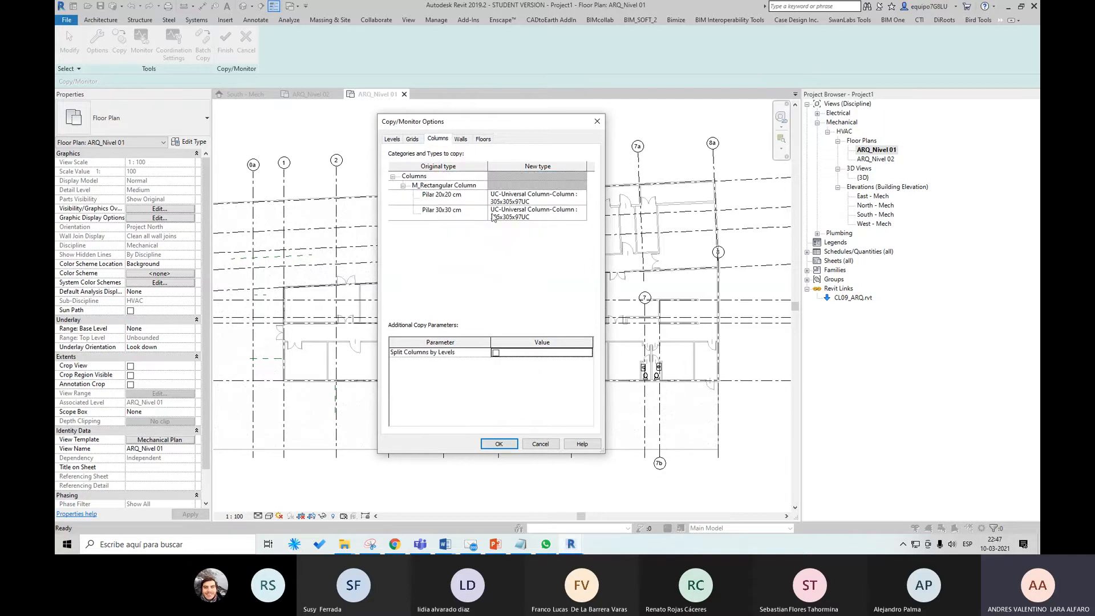
click(412, 139)
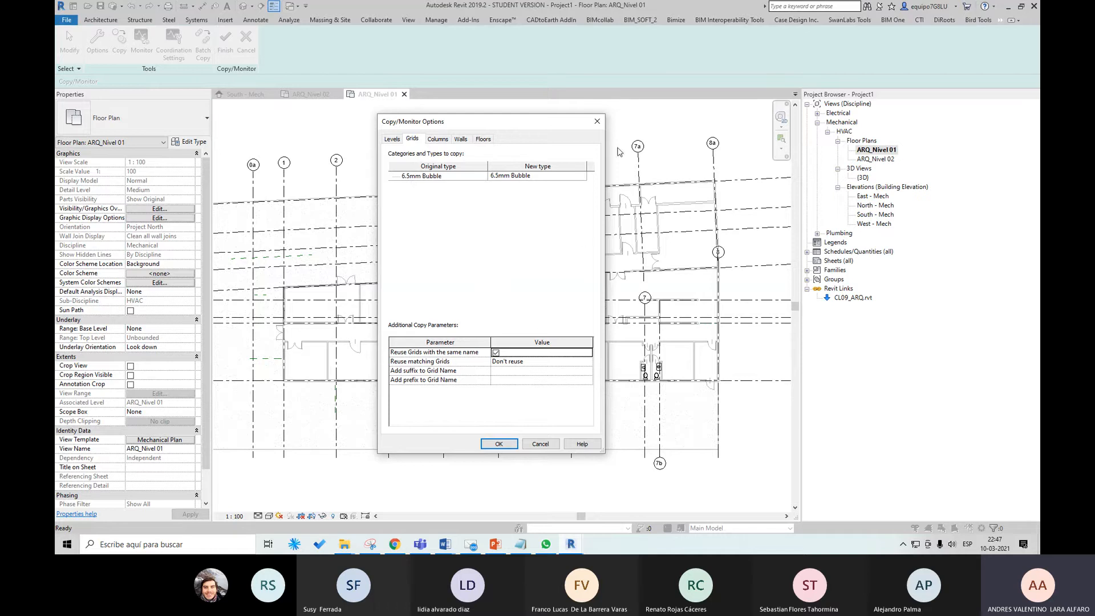
click(569, 178)
click(581, 176)
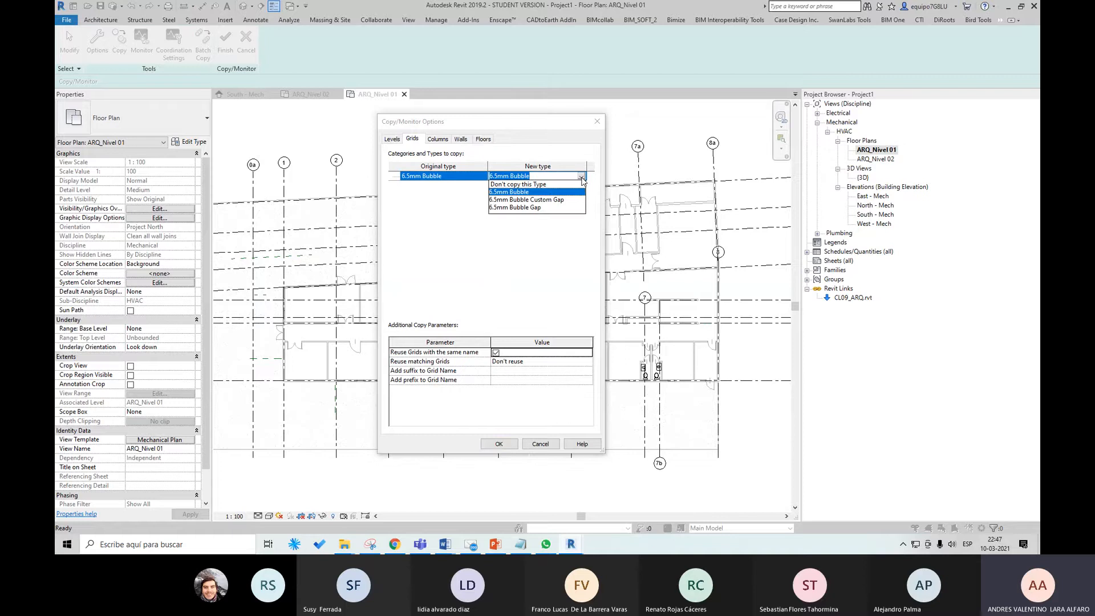
click(582, 179)
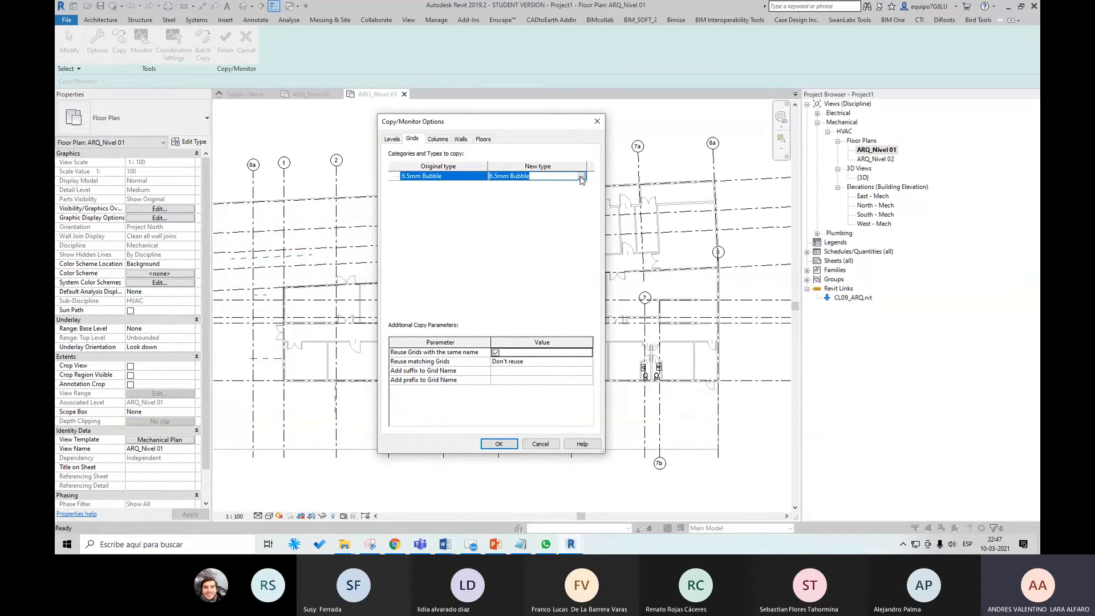
click(510, 445)
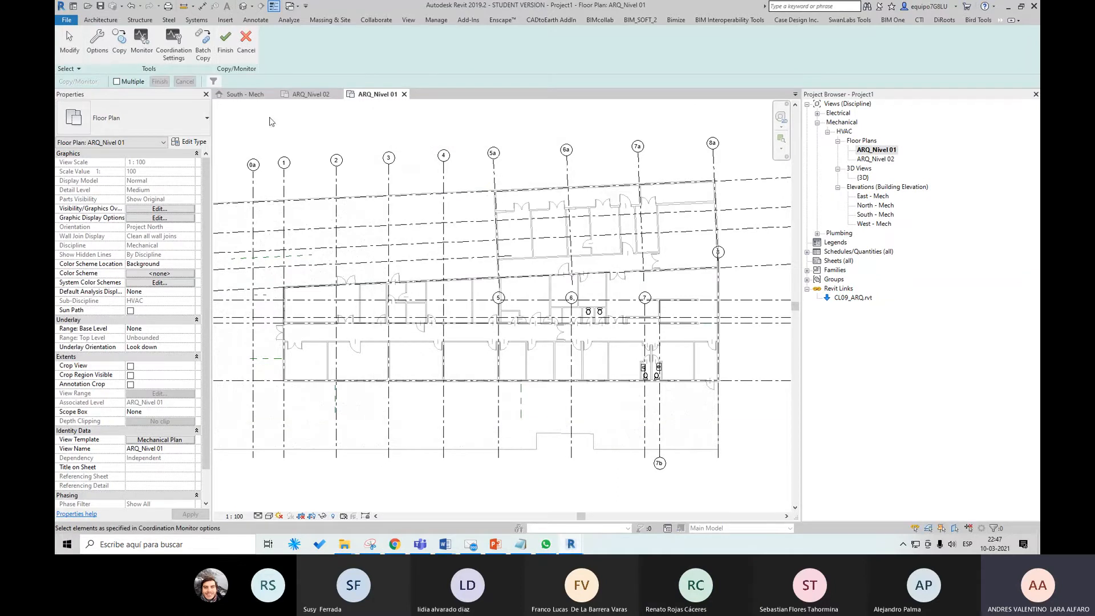
Try a multiple copy selection of the linked elements across the whole plan, from grid 0a to grid 8a.
click(179, 56)
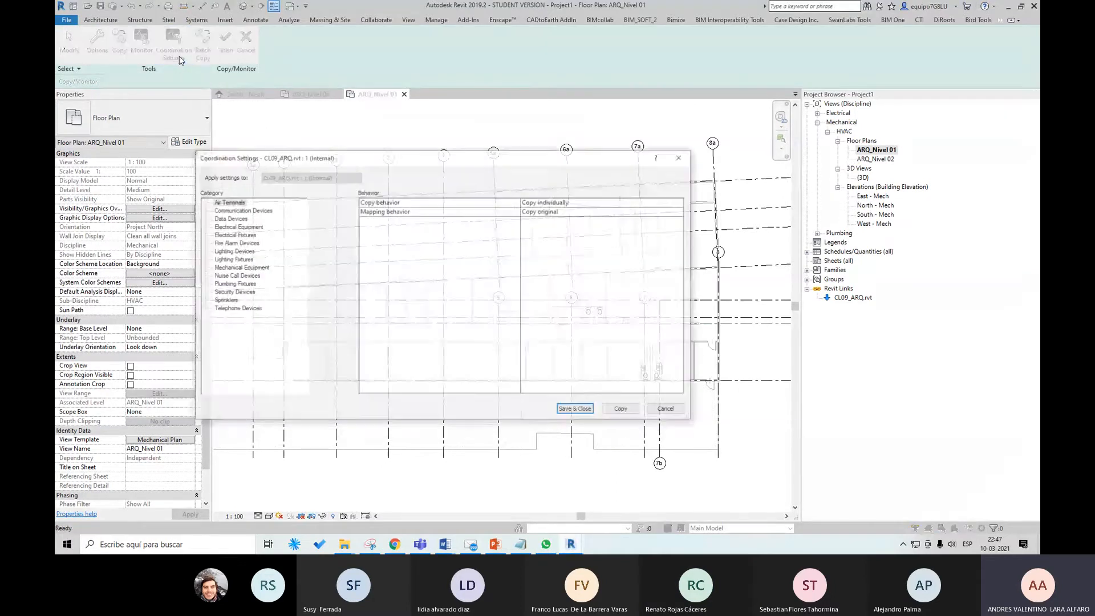
click(679, 163)
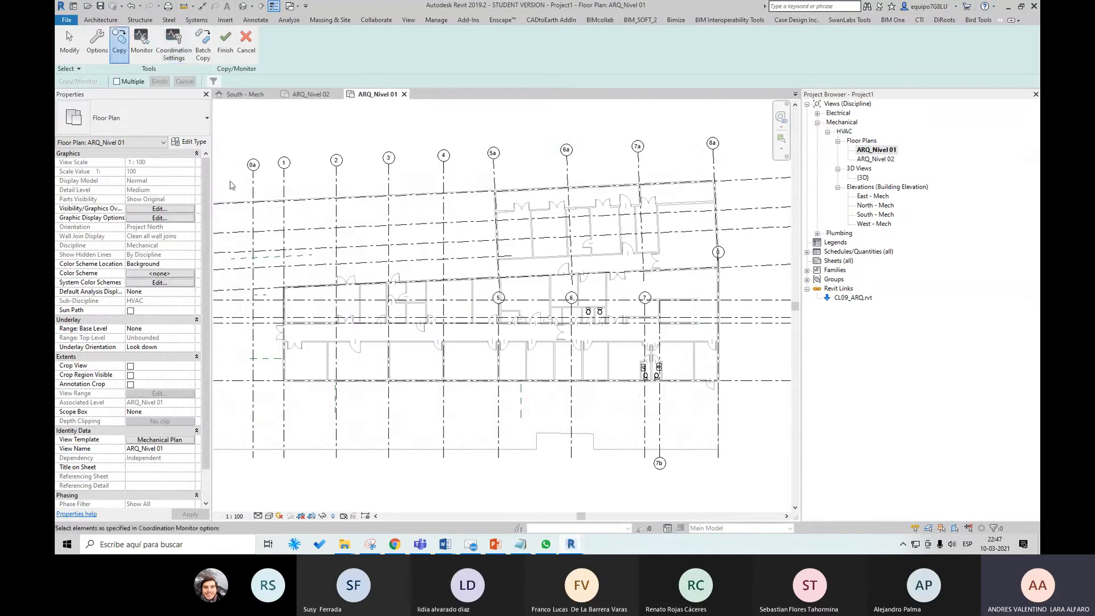
click(117, 81)
drag(225, 178, 722, 401)
scroll(671, 369, up, 5)
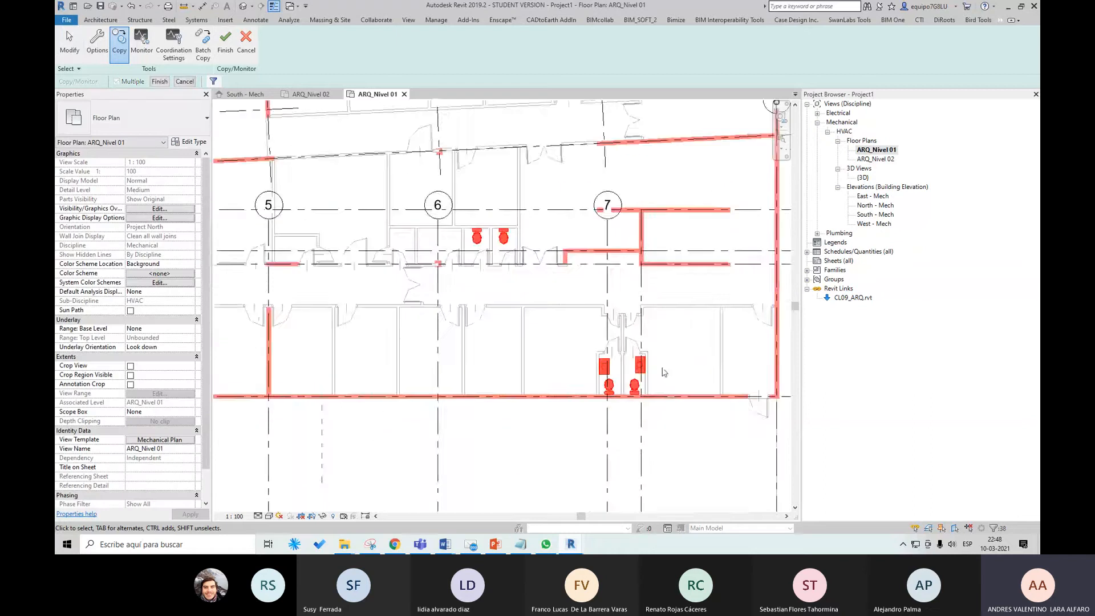
Try selecting individual plumbing fixtures for copying: the two toilets between grids 6 and 7 and the washbasin at grid 7.
click(452, 195)
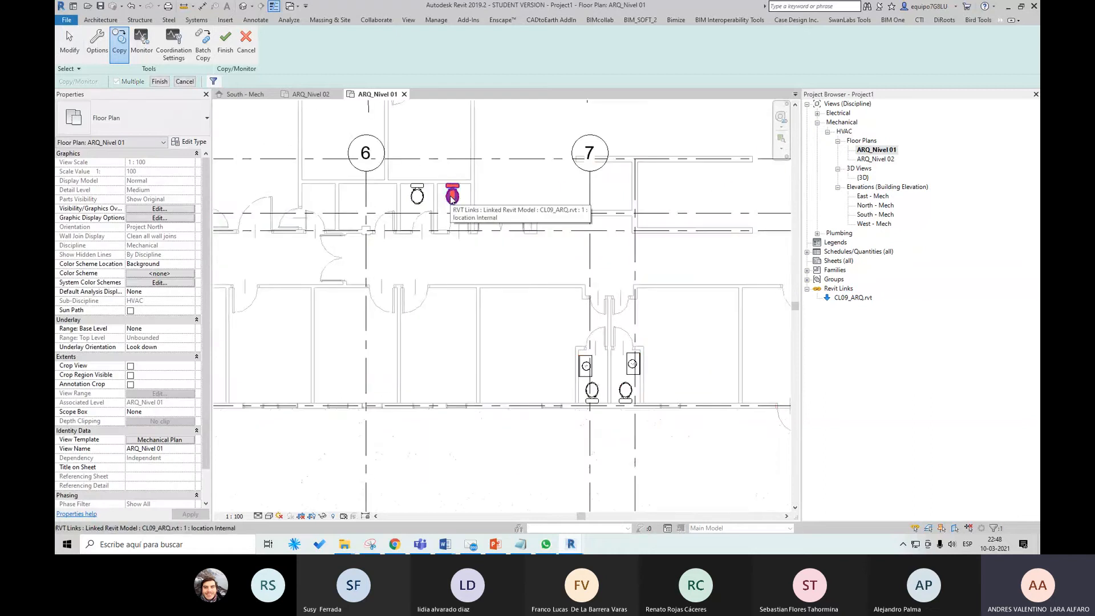
click(420, 196)
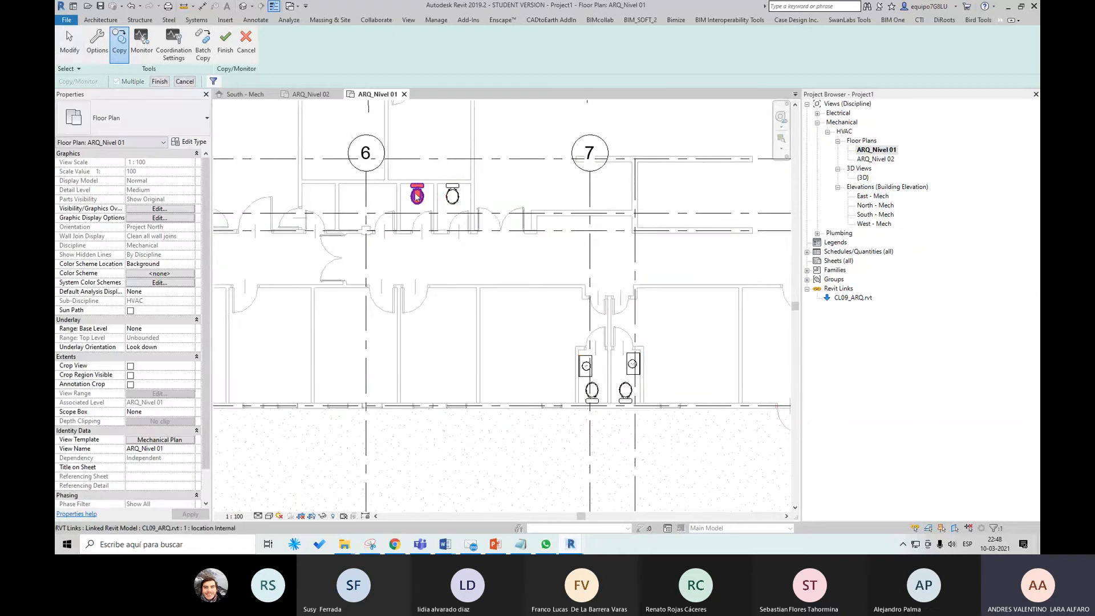
click(585, 366)
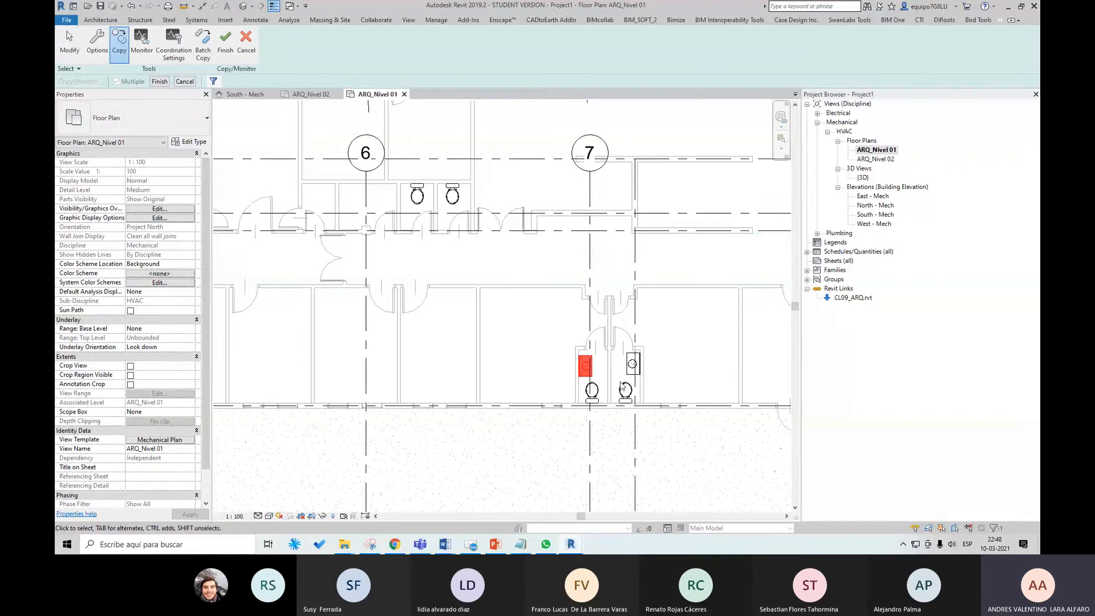
scroll(650, 399, down, 2)
scroll(547, 291, down, 2)
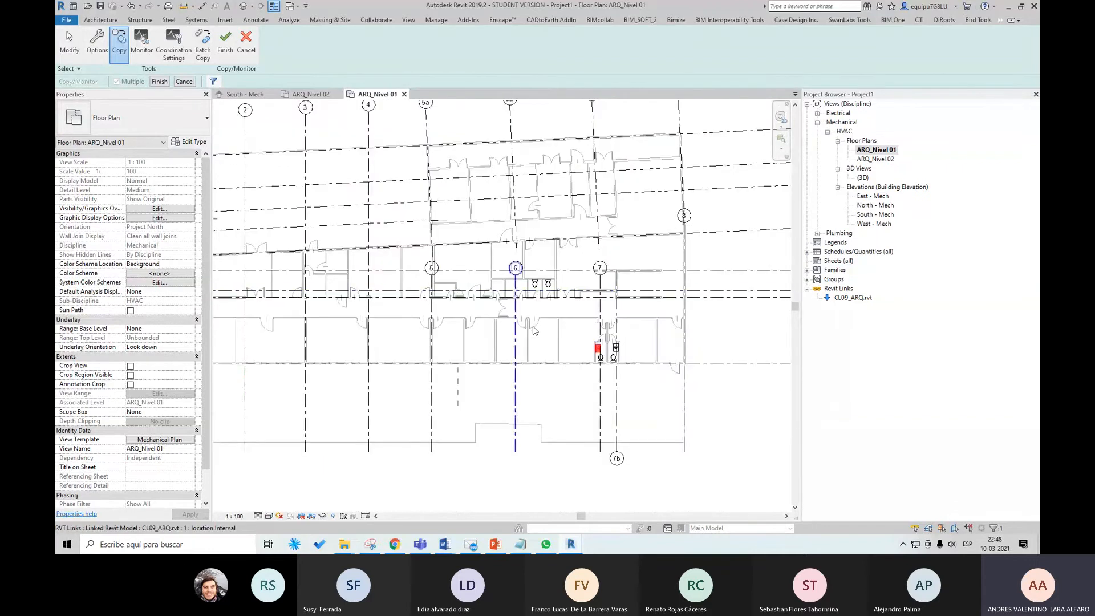
scroll(635, 345, up, 1)
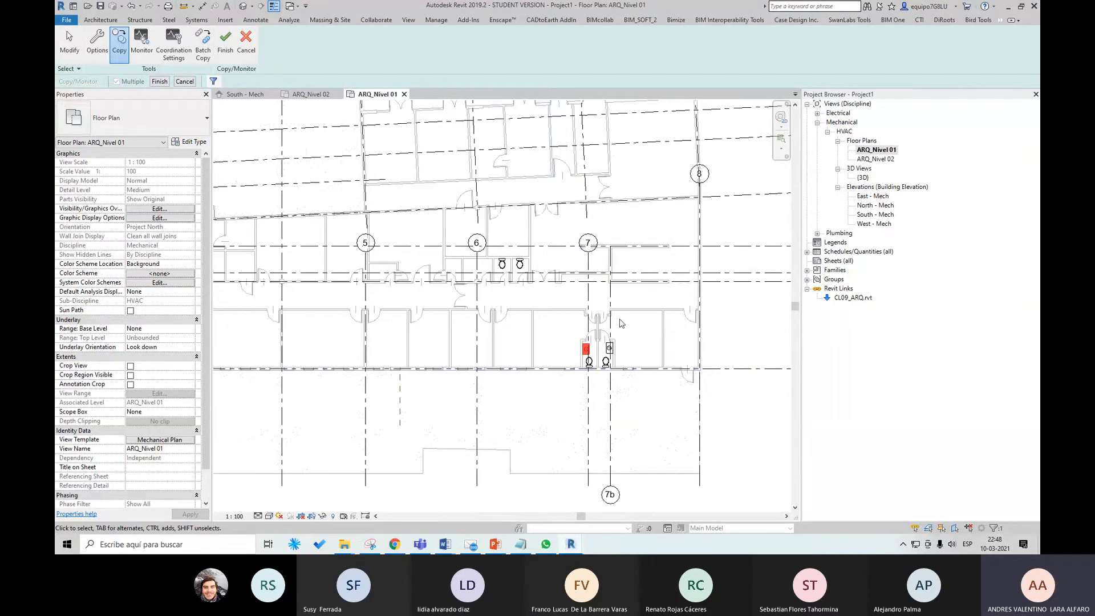
scroll(647, 365, up, 1)
scroll(684, 352, down, 1)
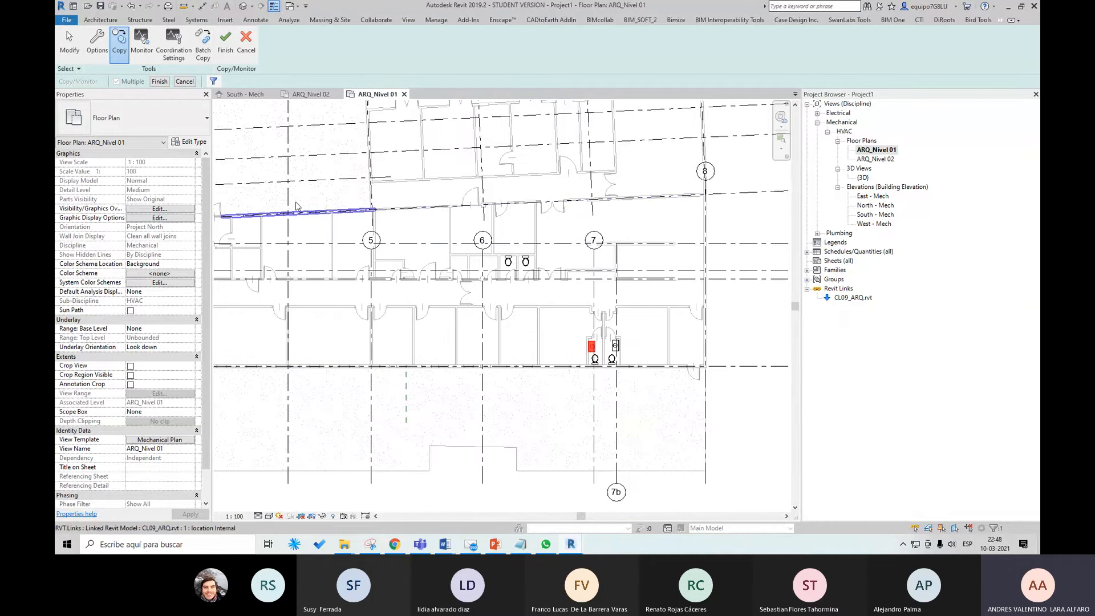
Review the coordination settings of the Air Terminals, Electrical Equipment, Electrical Fixtures, Fire Alarm Devices and Lighting Fixtures categories.
click(174, 56)
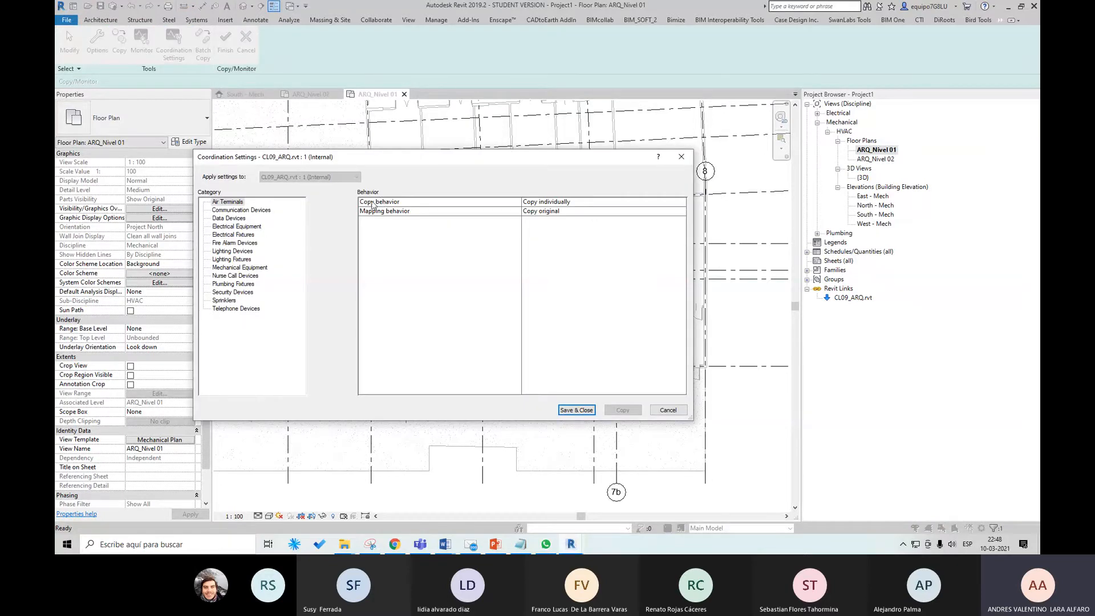
click(244, 202)
drag(293, 159, 320, 159)
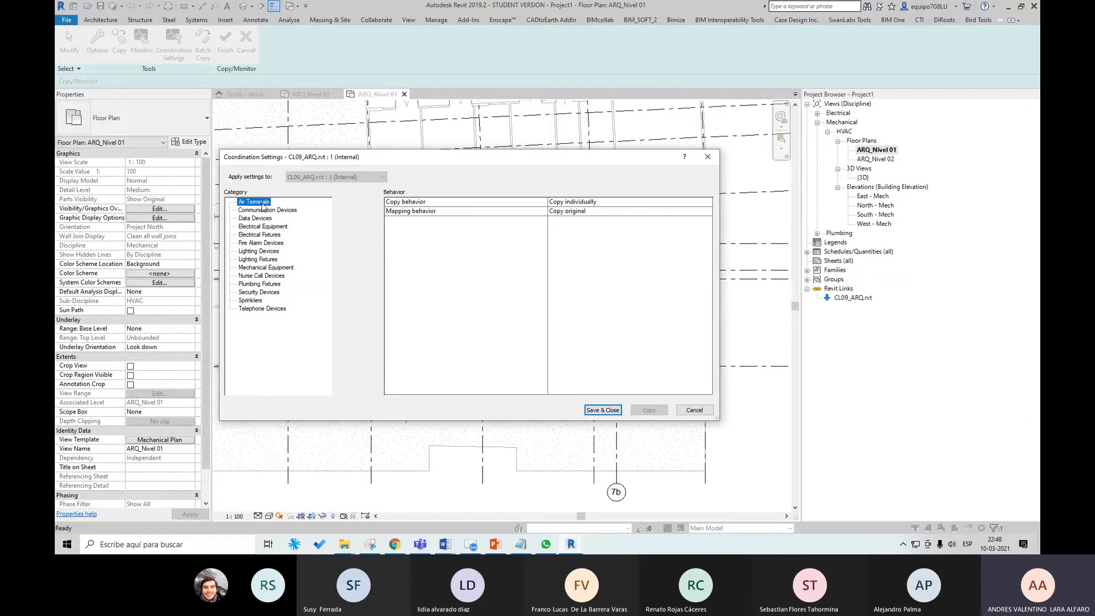
click(287, 227)
click(278, 235)
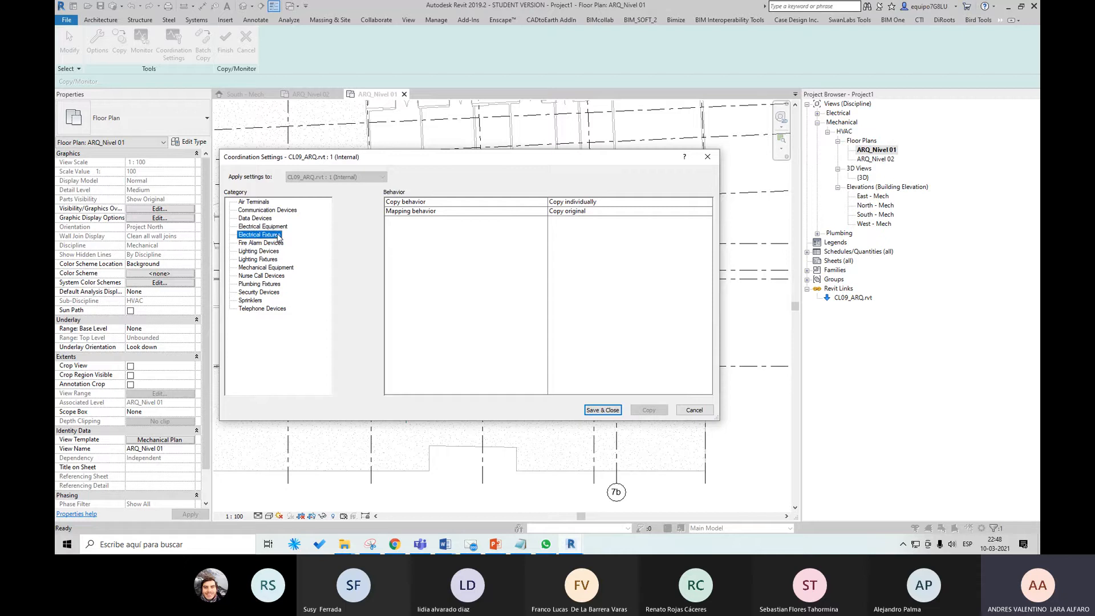
click(277, 244)
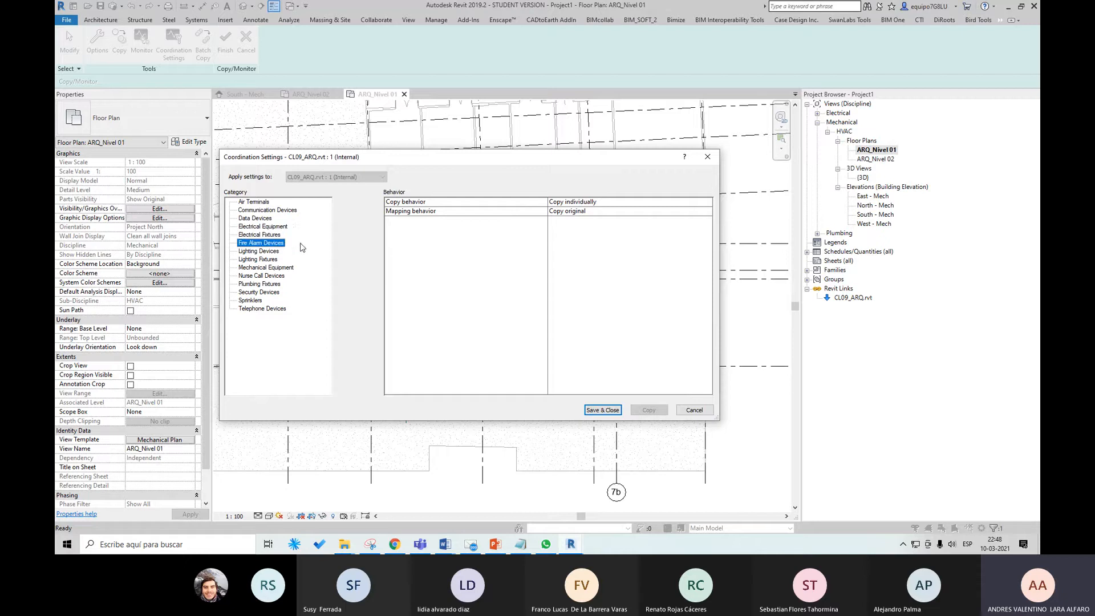
click(254, 260)
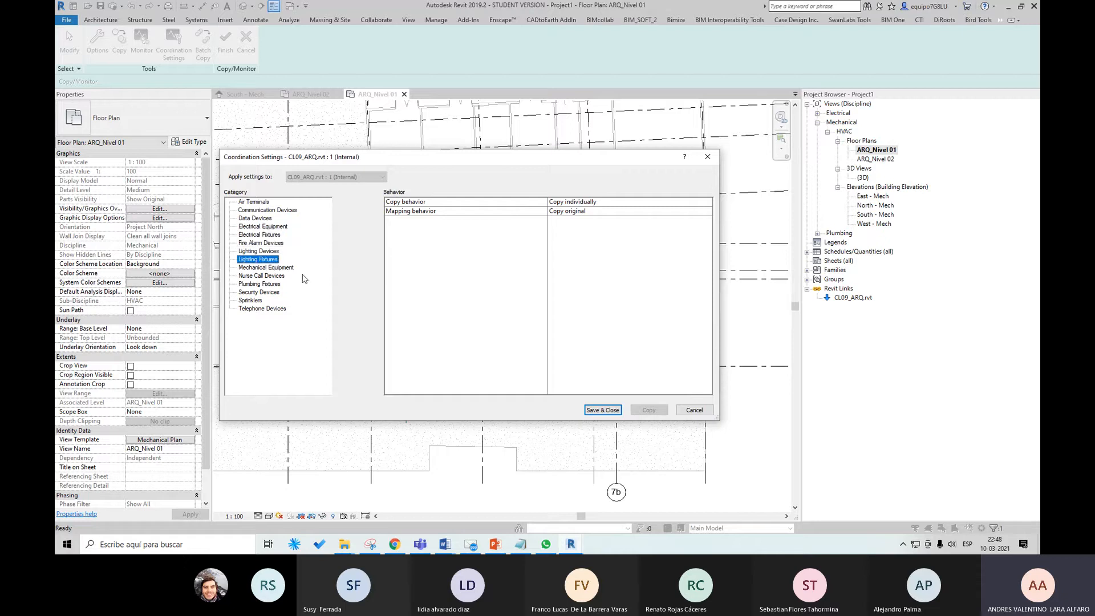
Set the copy behavior of Plumbing Fixtures to Ignore category and save the coordination settings.
click(275, 285)
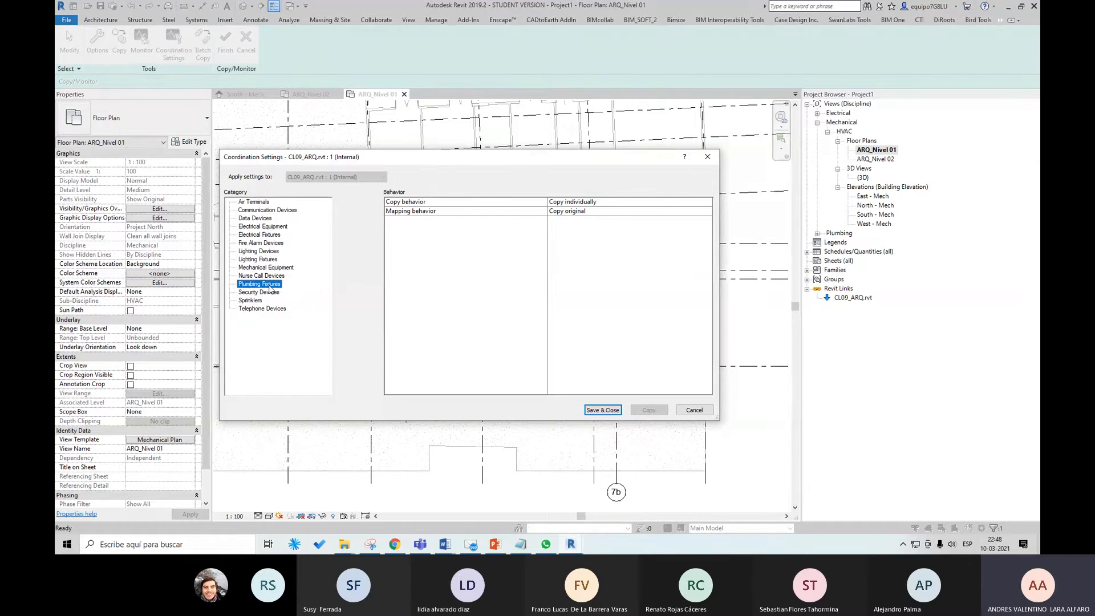
click(644, 204)
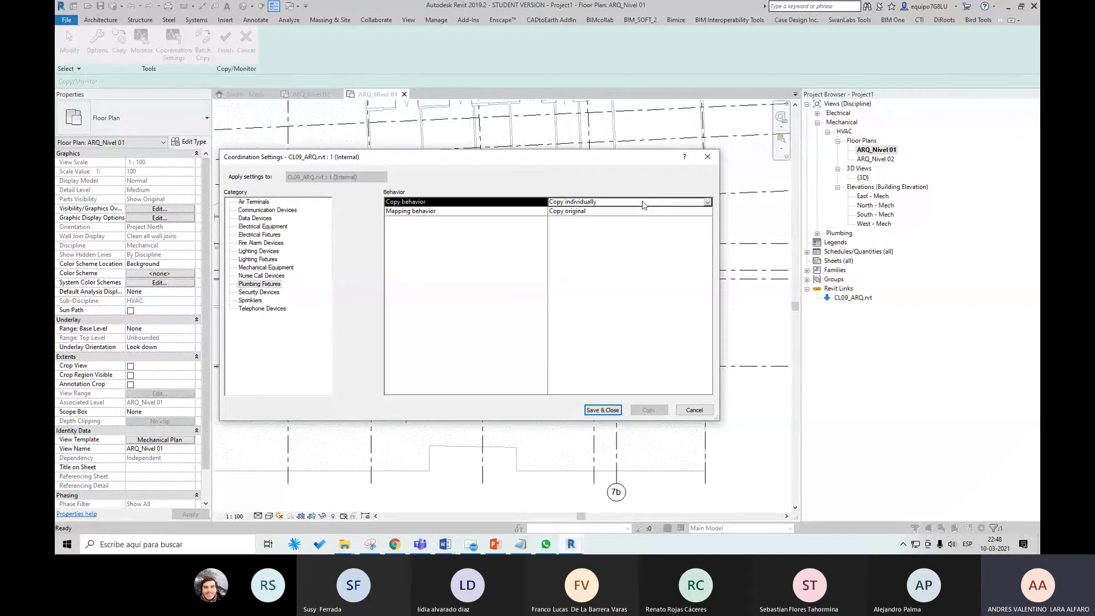
click(708, 202)
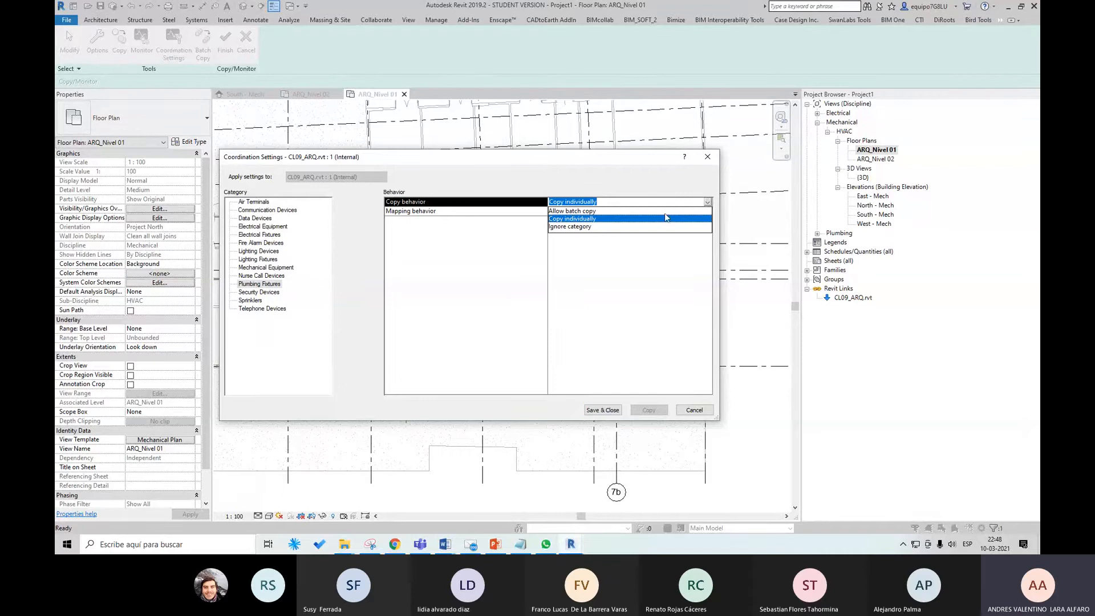
click(595, 227)
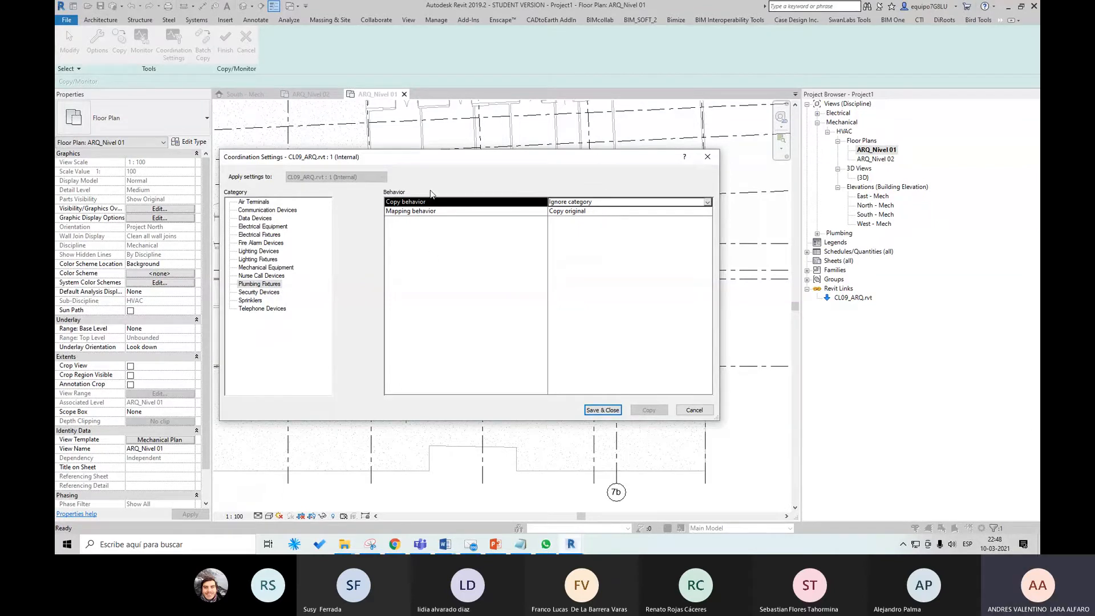
click(603, 410)
Copy the linked walls and columns between grids 1 and 8a in one multiple selection and finish Copy/Monitor.
click(119, 45)
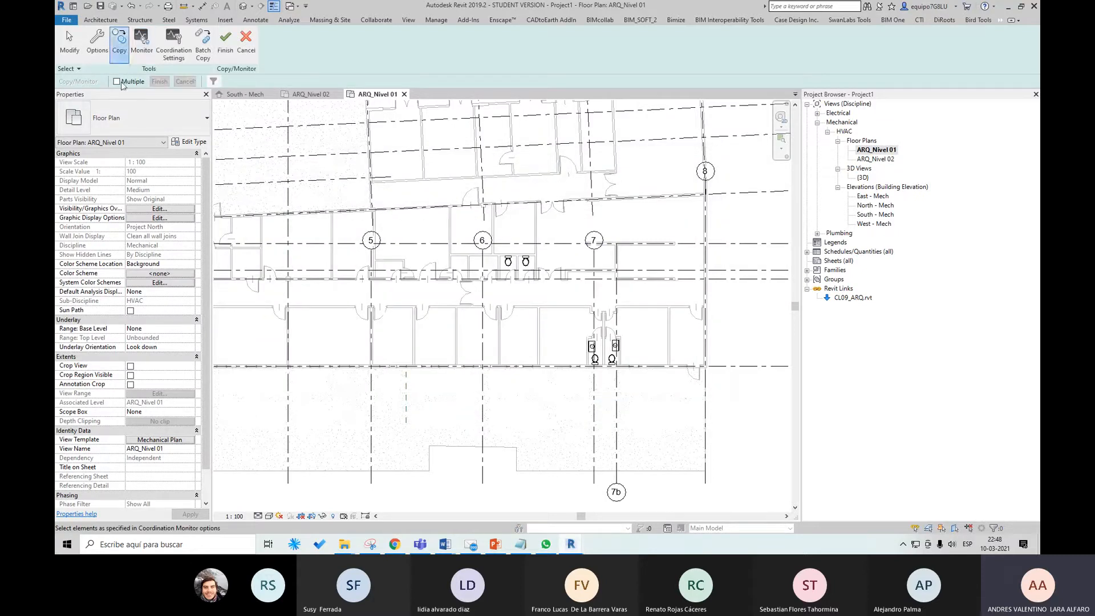
drag(257, 147, 701, 410)
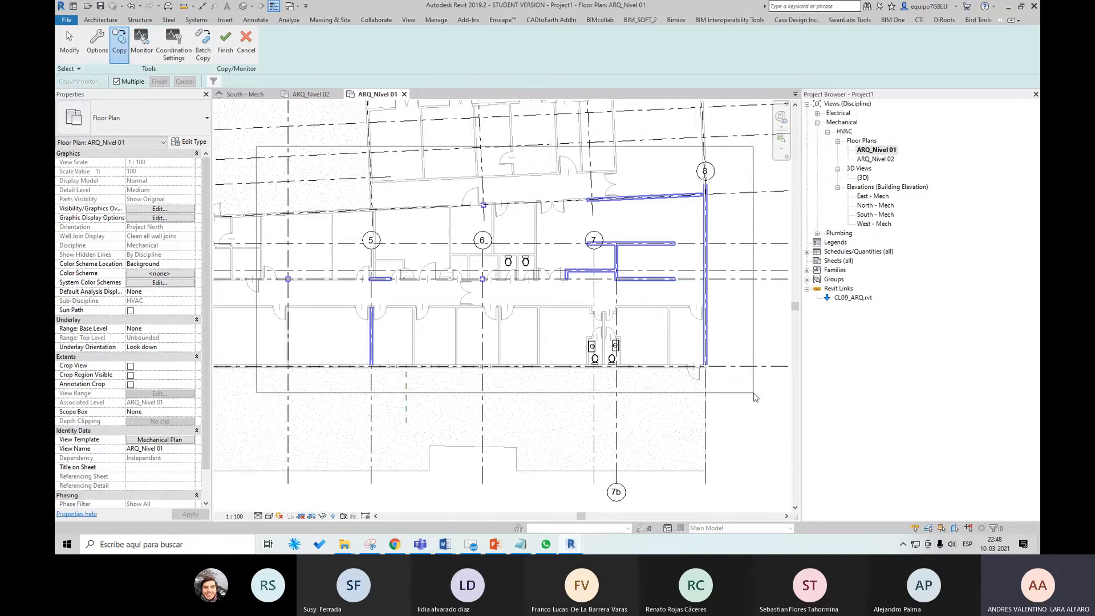
scroll(673, 371, down, 3)
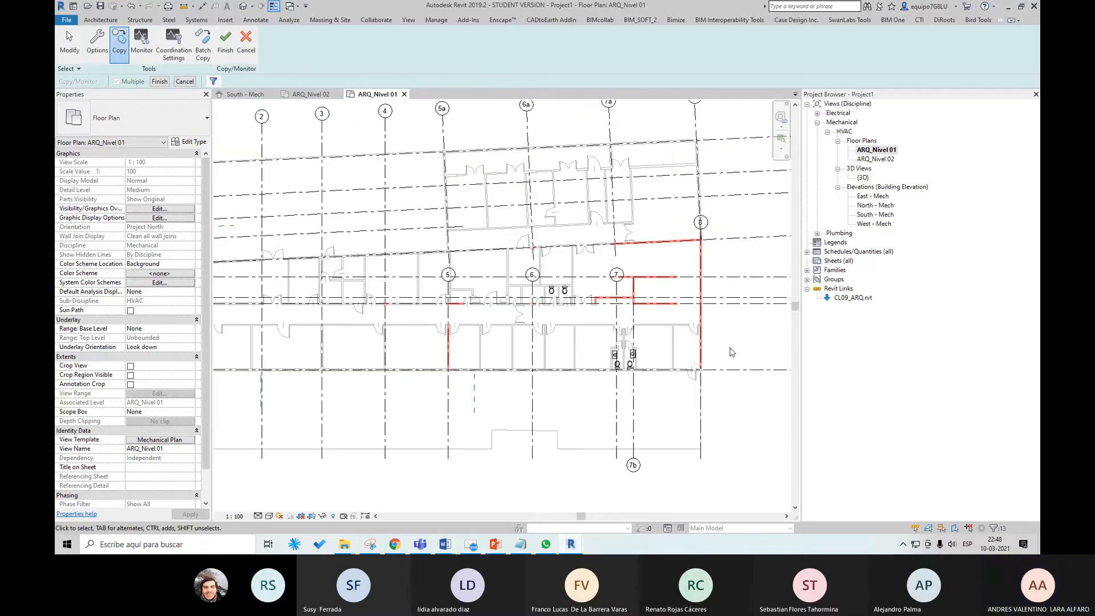
scroll(543, 288, down, 2)
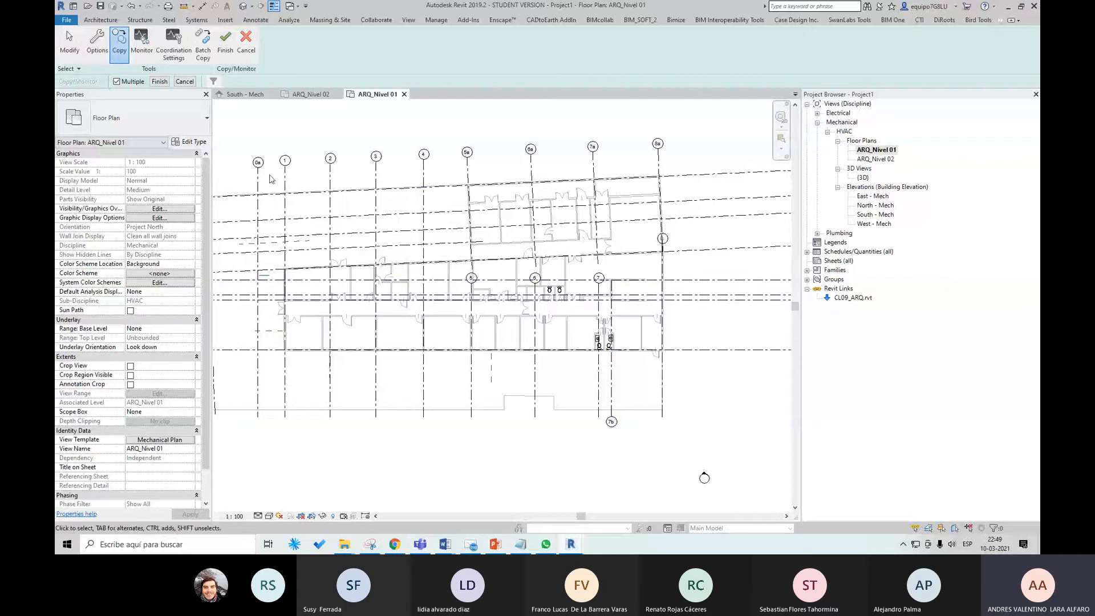
drag(268, 171, 681, 361)
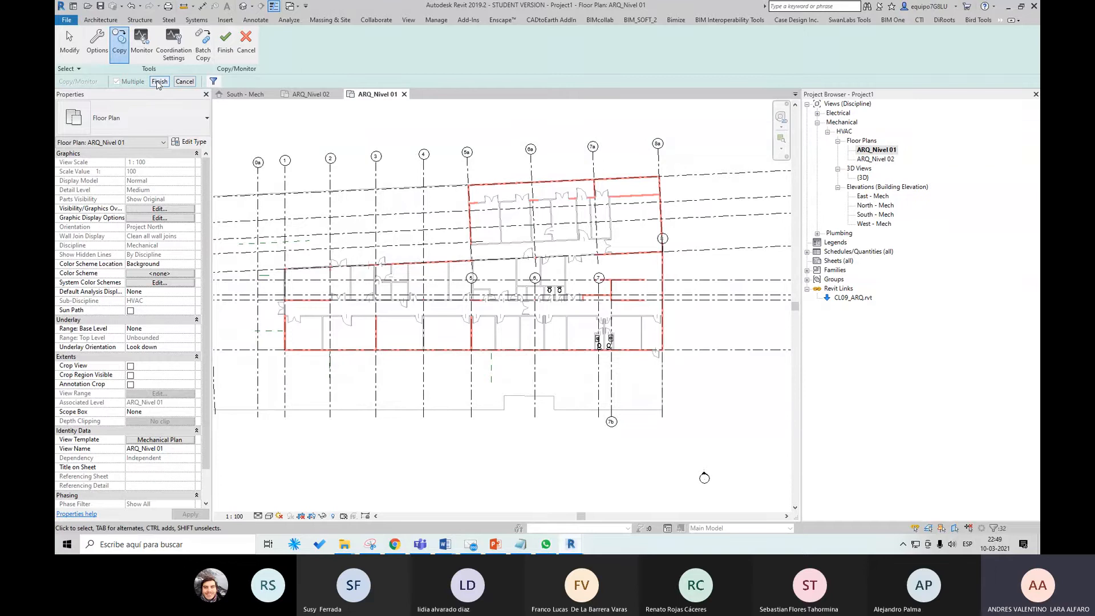
click(158, 82)
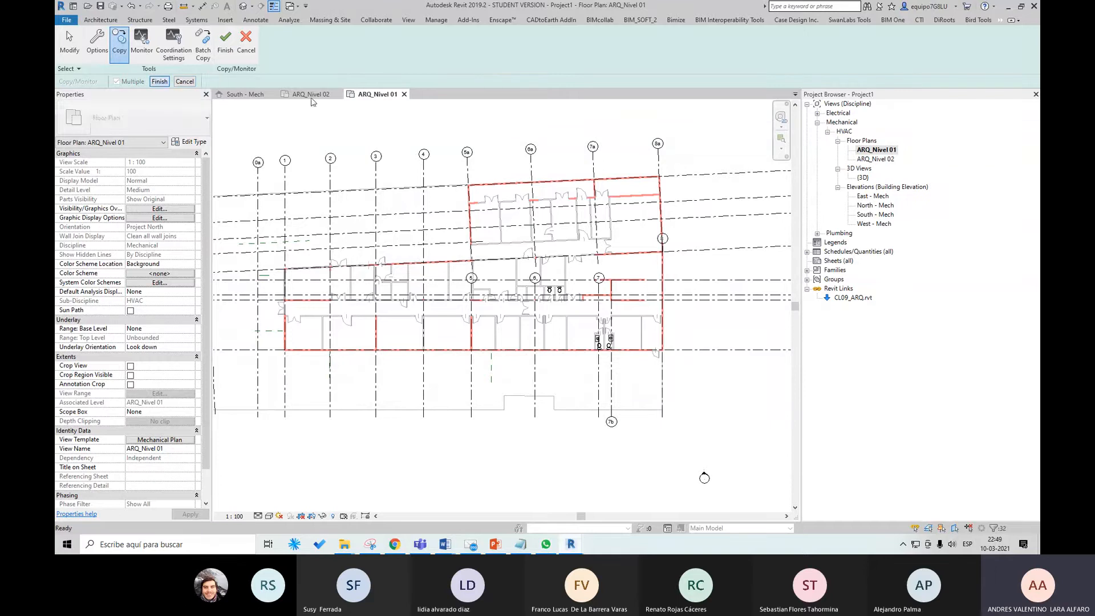
click(576, 127)
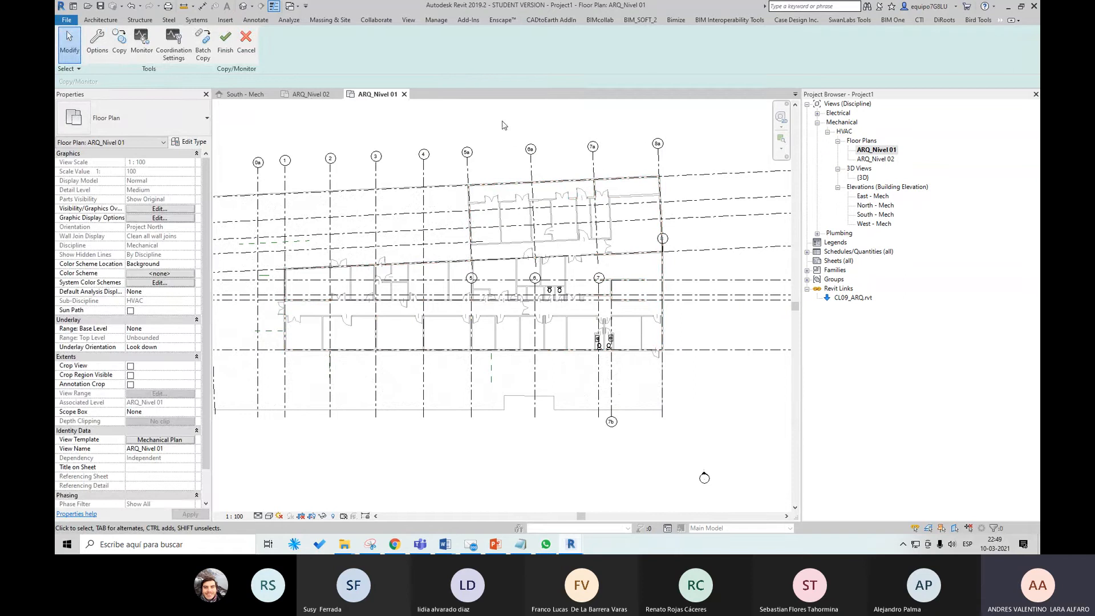
click(225, 48)
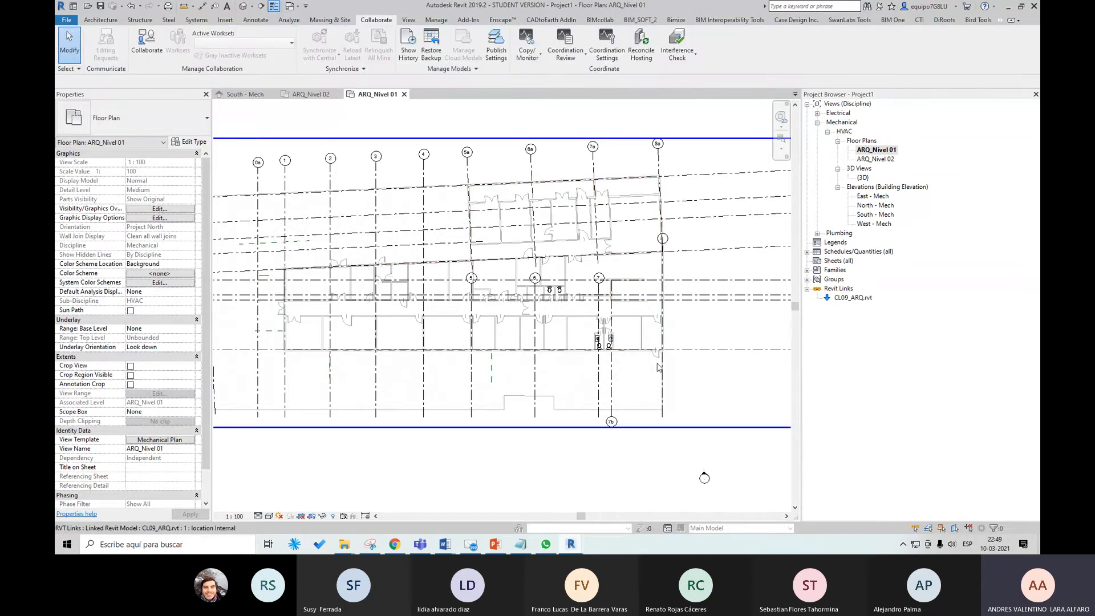
Inspect the copied Generic - 200mm exterior wall along the south side of the ARQ_Nivel 01 plan.
scroll(668, 405, up, 3)
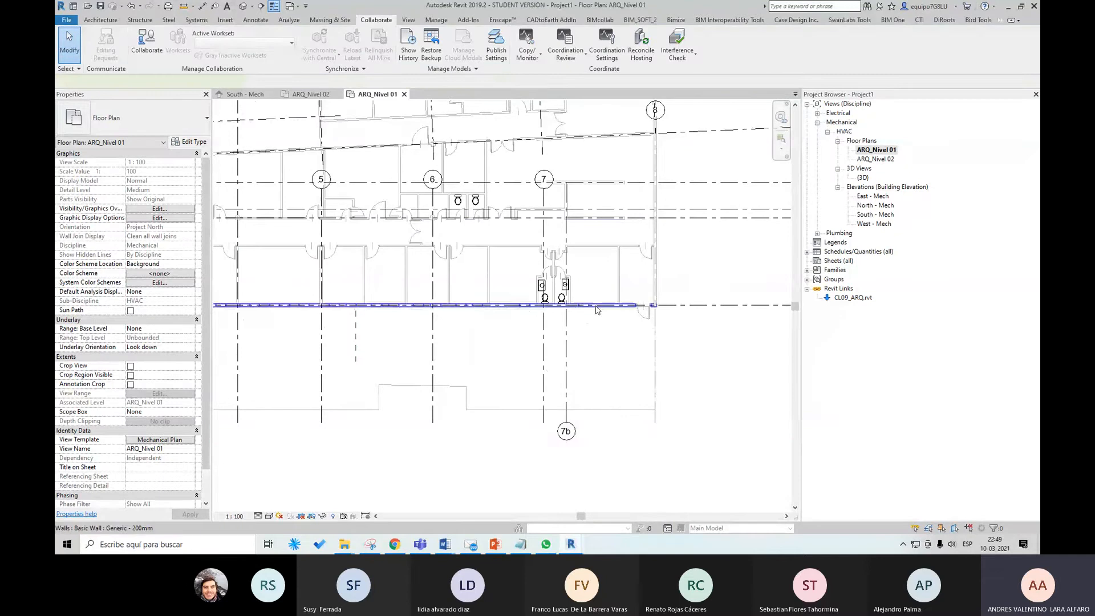
click(341, 306)
middle_drag(340, 325, 422, 346)
scroll(421, 358, up, 4)
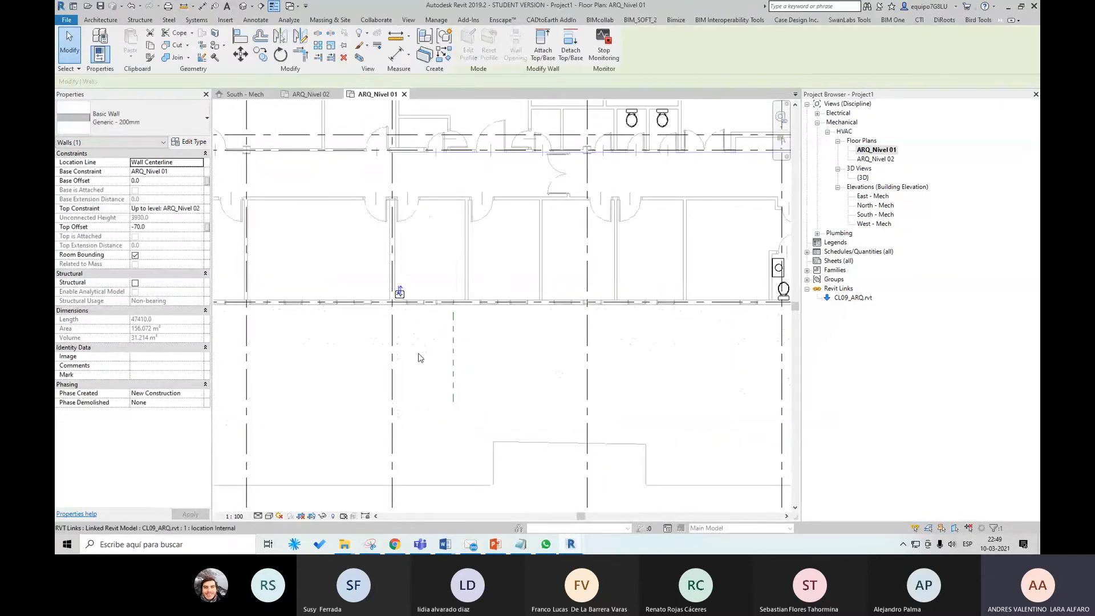
scroll(420, 357, down, 3)
middle_drag(613, 350, 577, 363)
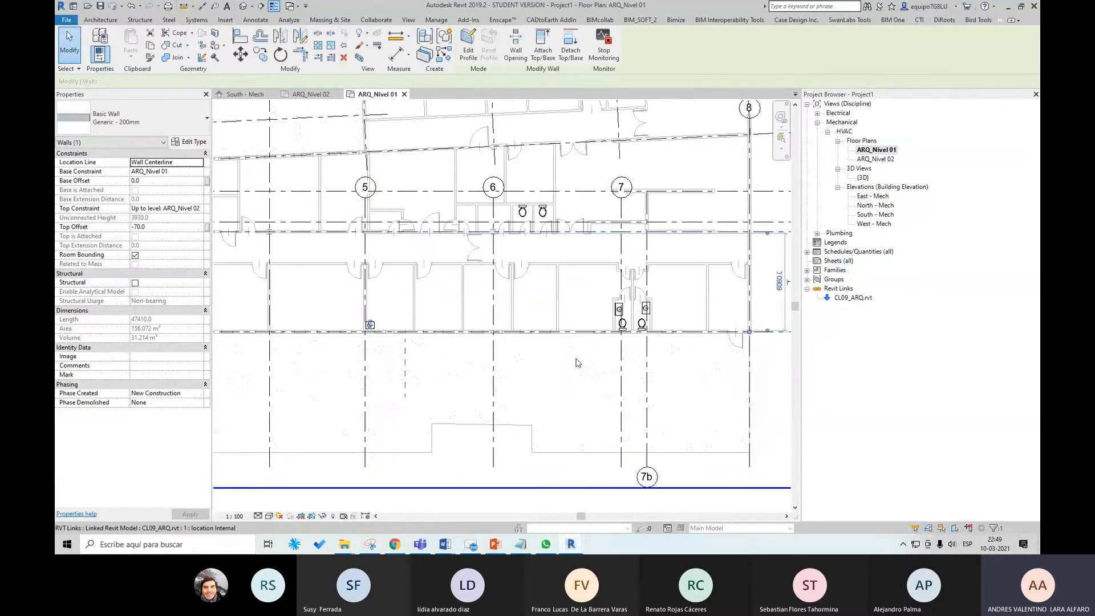
middle_drag(748, 383, 634, 394)
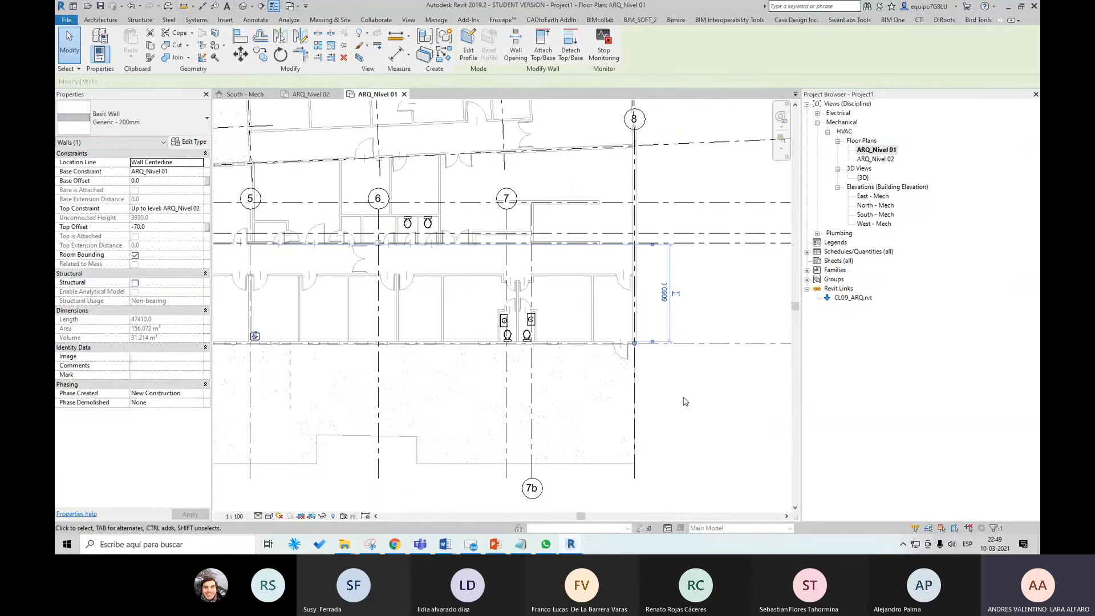
click(685, 401)
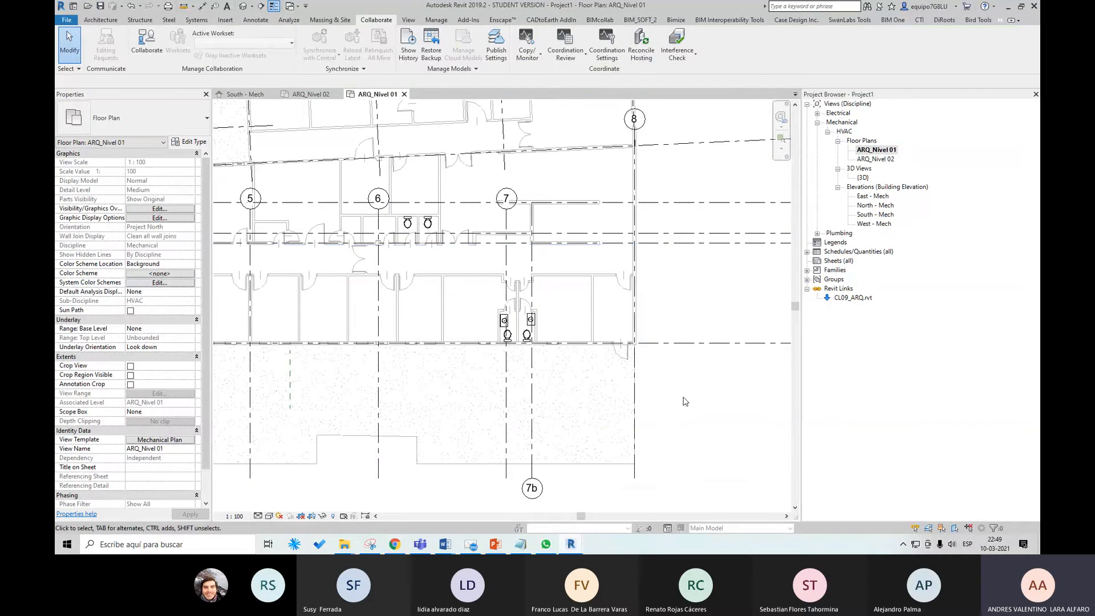
scroll(660, 406, down, 1)
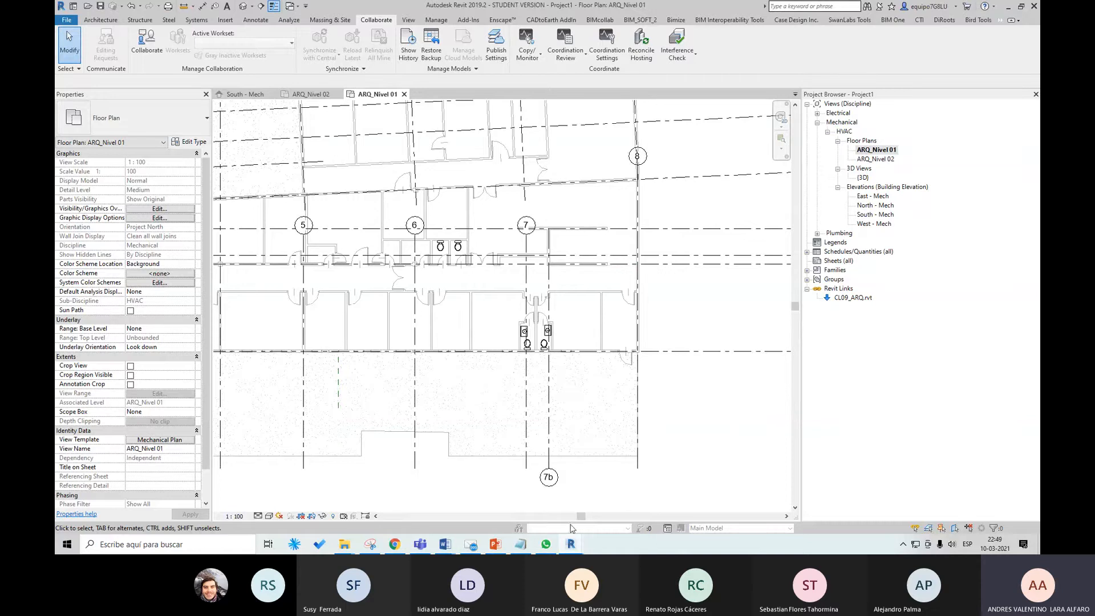
Switch to the CL09_ARQ project's South elevation and widen the Project Browser so the view names are readable.
mouse_move(573, 546)
click(626, 502)
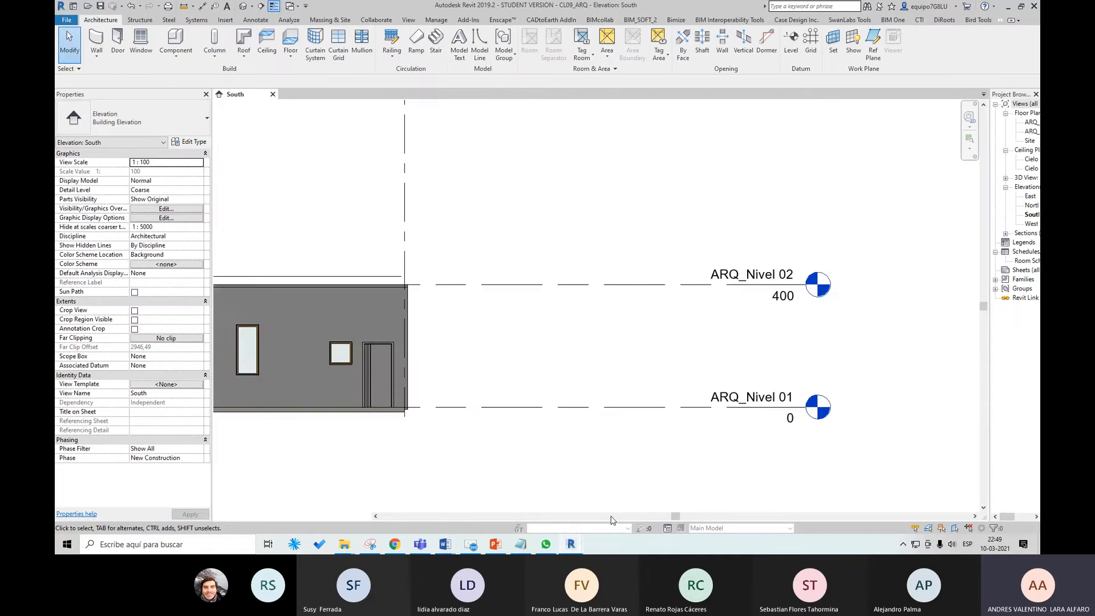
scroll(627, 383, down, 5)
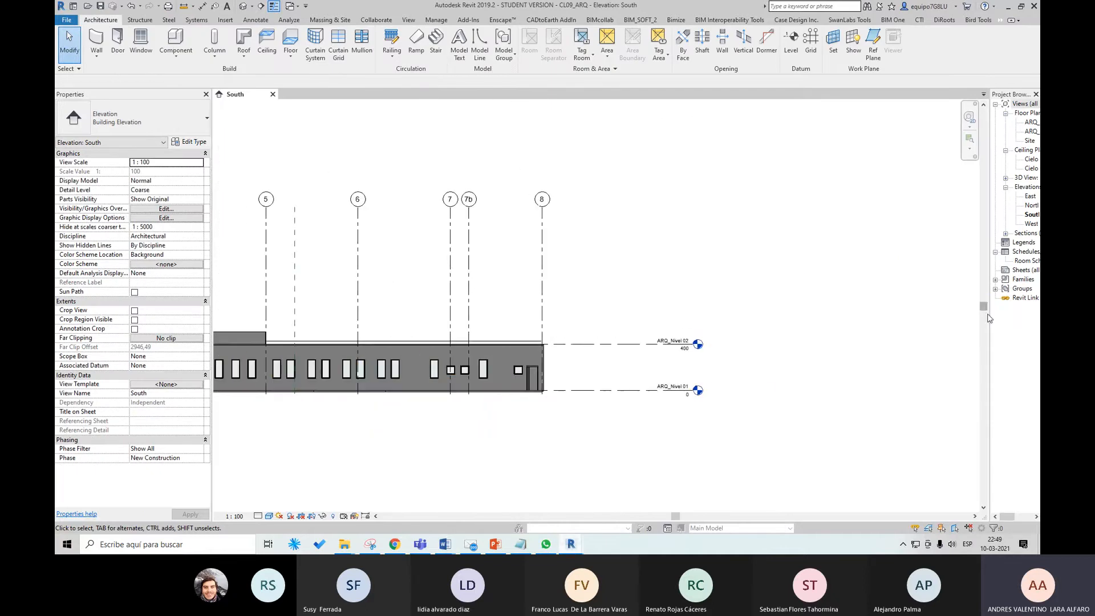
drag(991, 310, 792, 312)
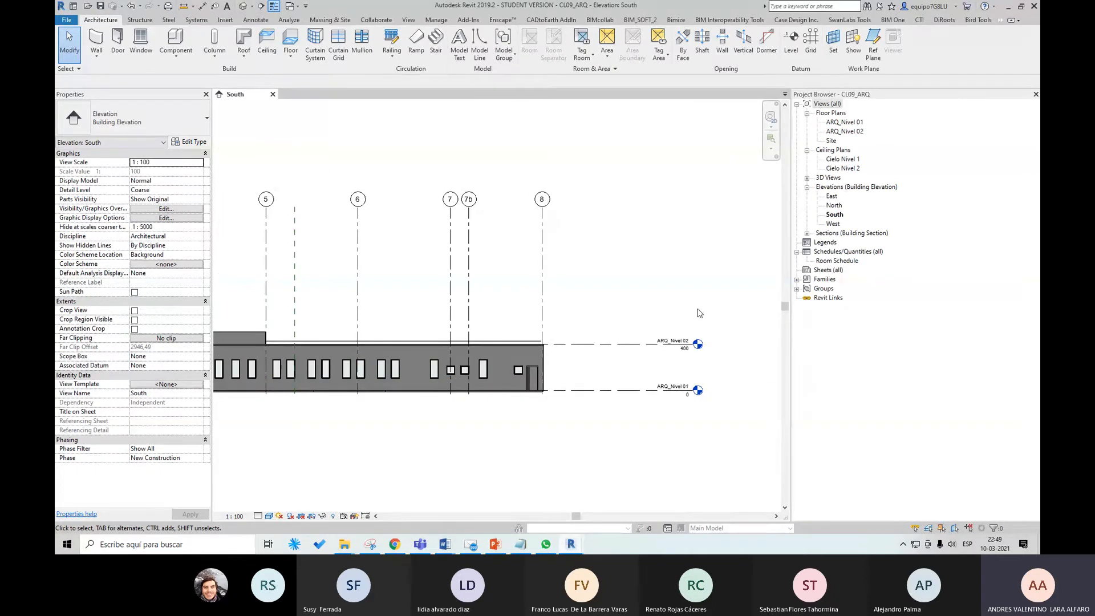
Open the ARQ_Nivel 01 floor plan and move the south exterior Muro e=20 cm wall outward, away from its grid line.
double_click(858, 122)
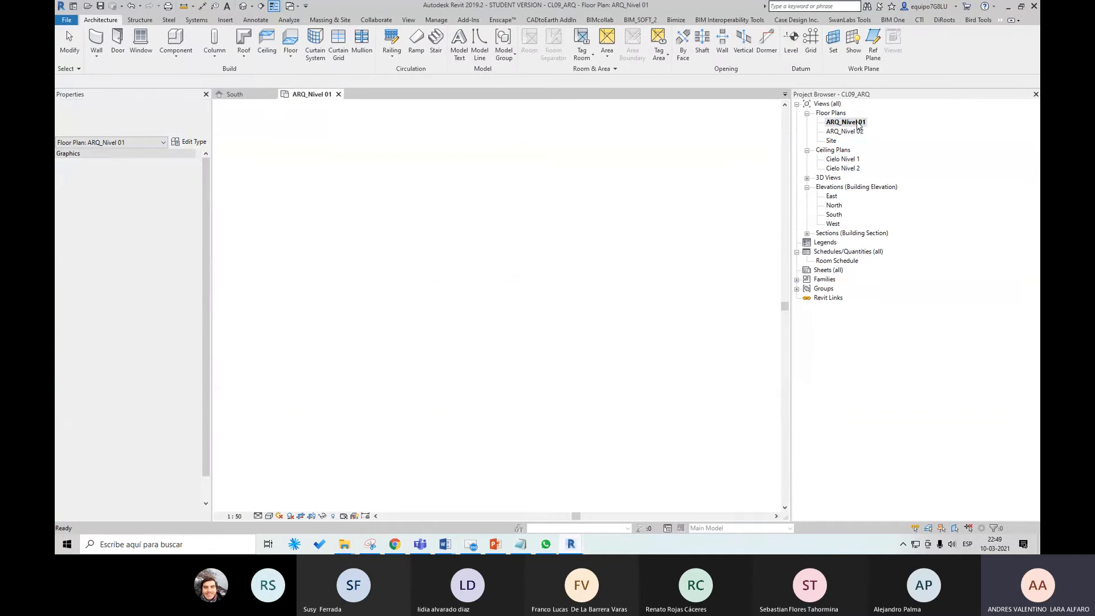
scroll(473, 361, up, 6)
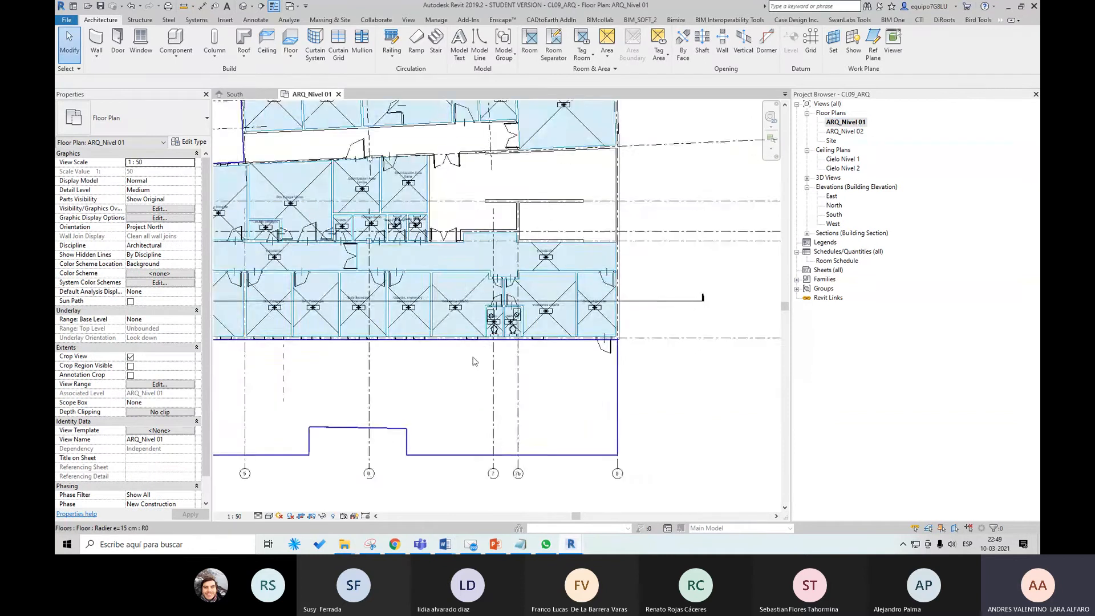
scroll(473, 361, up, 1)
click(564, 339)
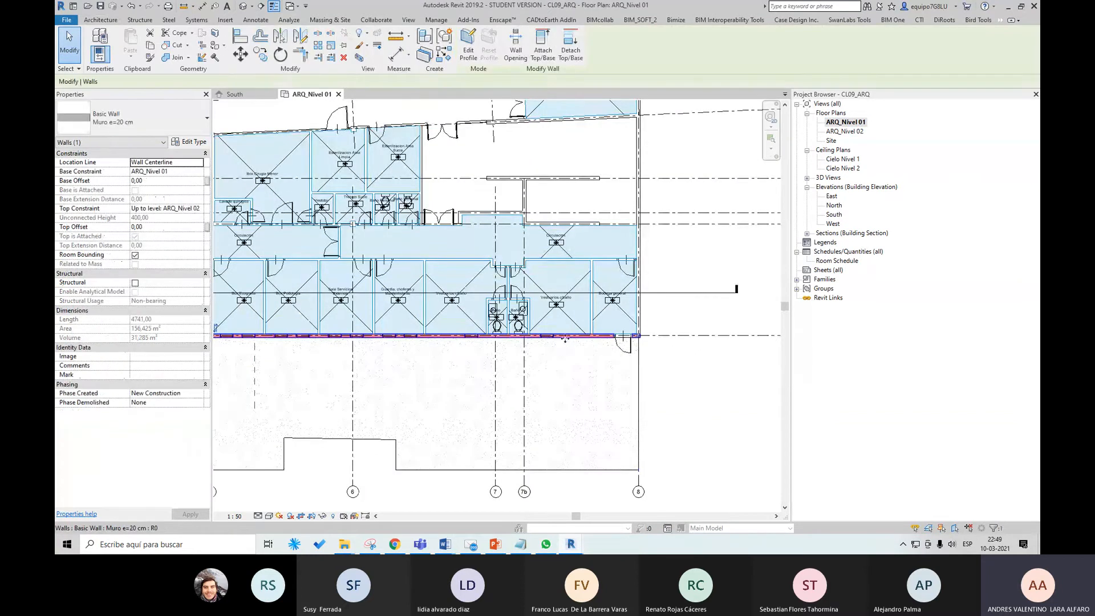
scroll(556, 330, up, 4)
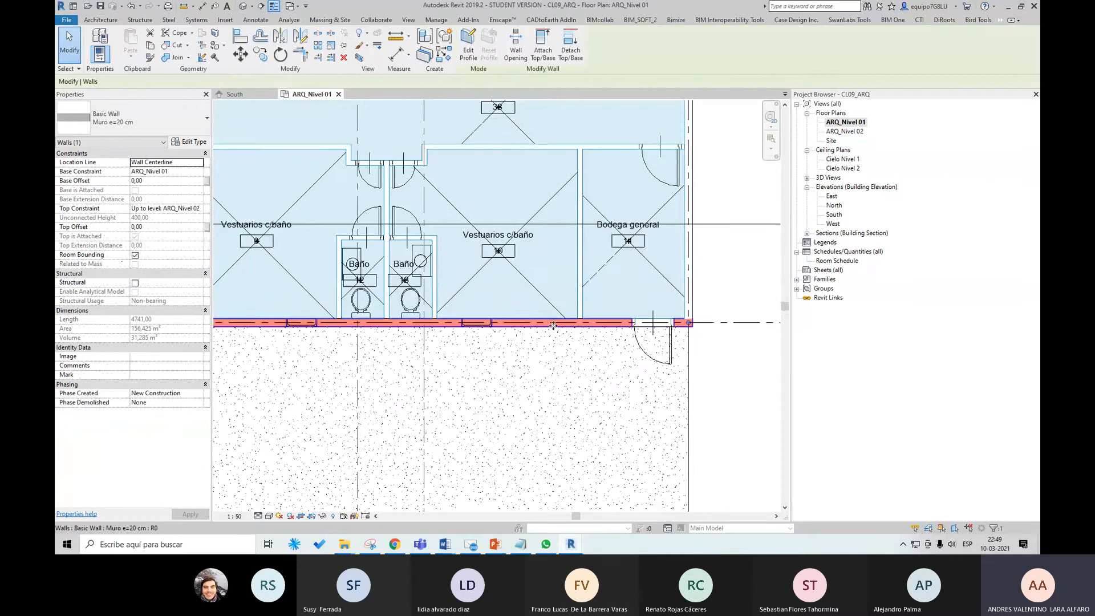
drag(553, 326, 670, 348)
click(960, 522)
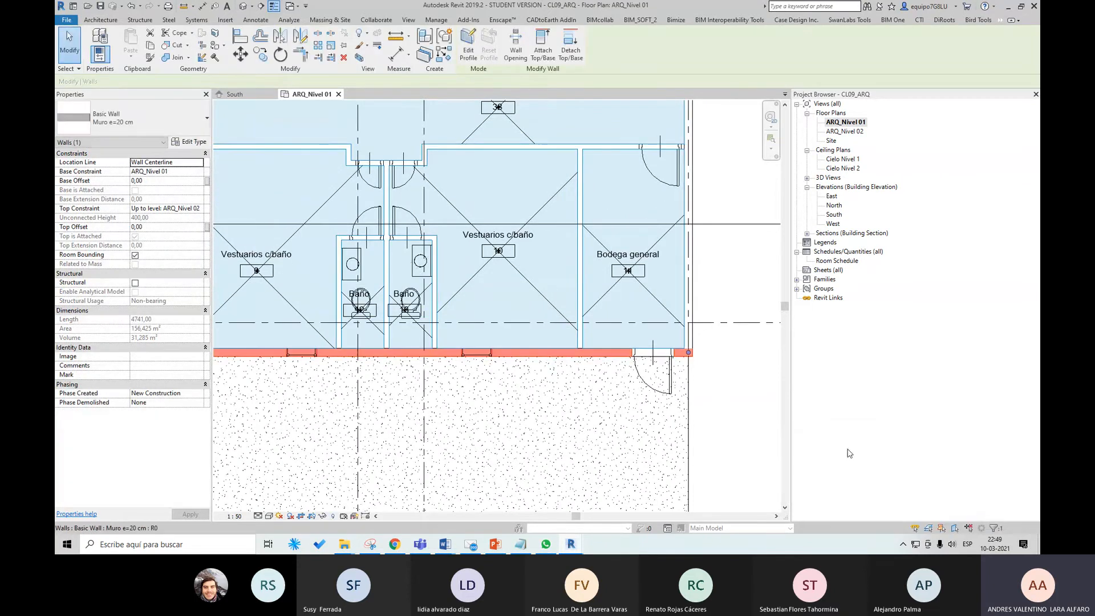
scroll(765, 388, down, 2)
click(760, 389)
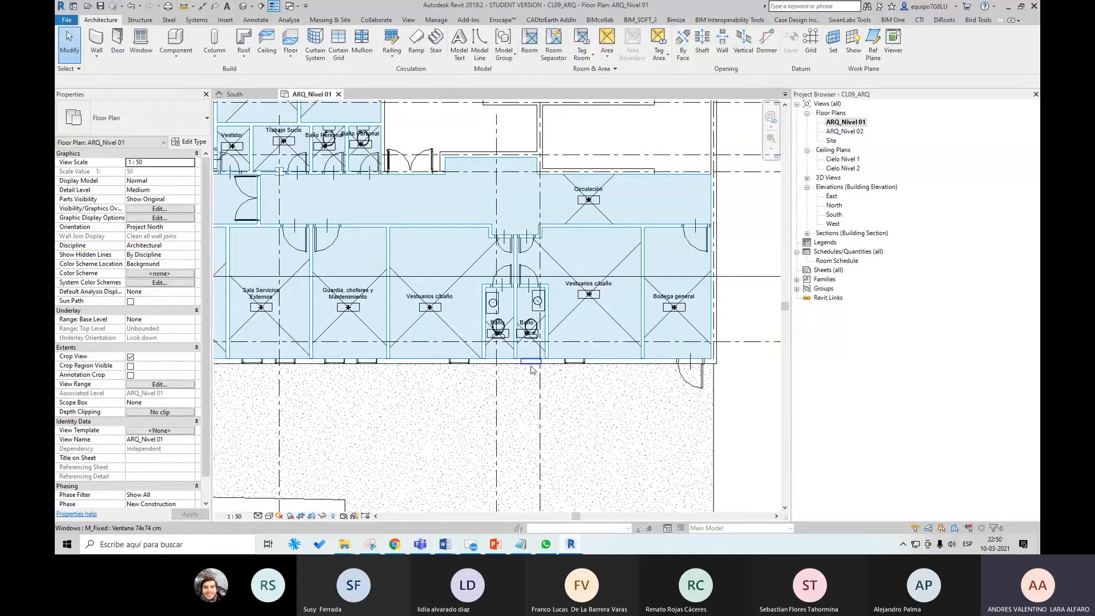
Switch to the Project1 window and reload the CL09_ARQ.rvt link.
scroll(533, 337, up, 3)
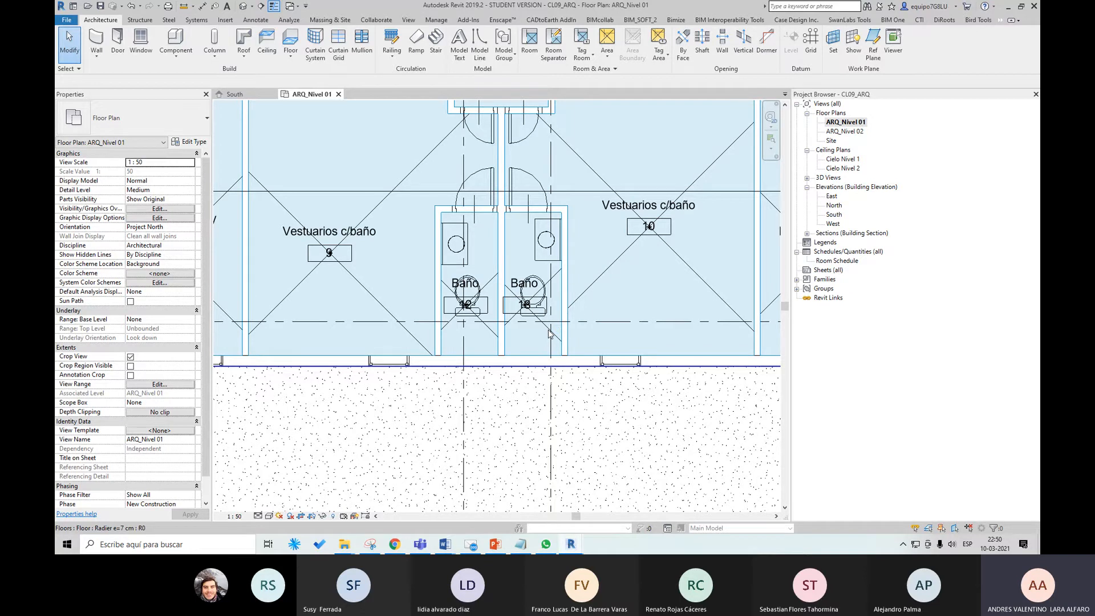
scroll(549, 333, down, 5)
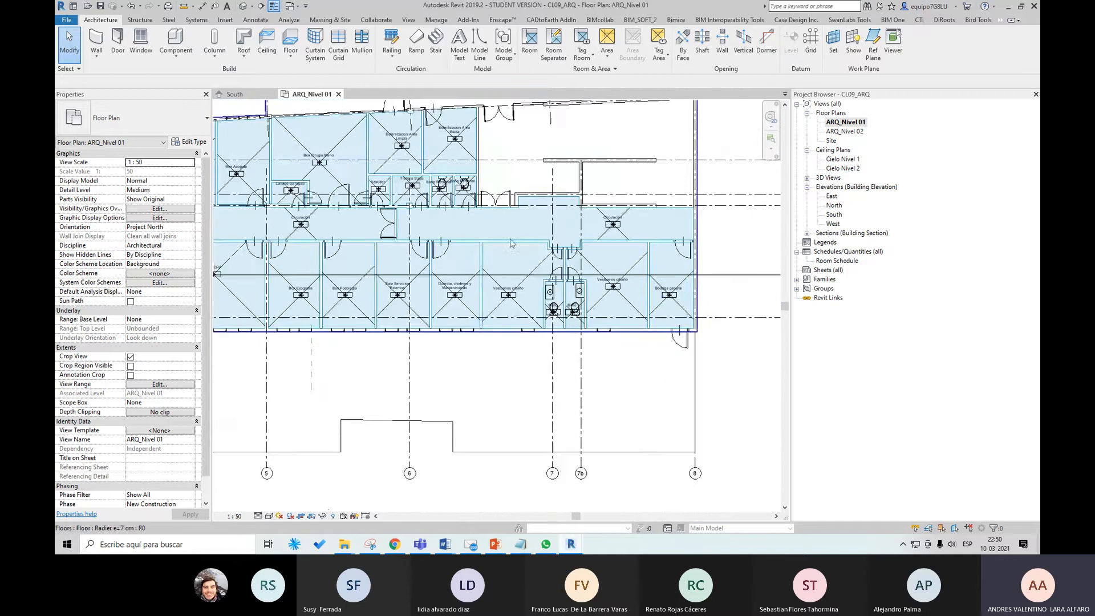
scroll(662, 274, up, 2)
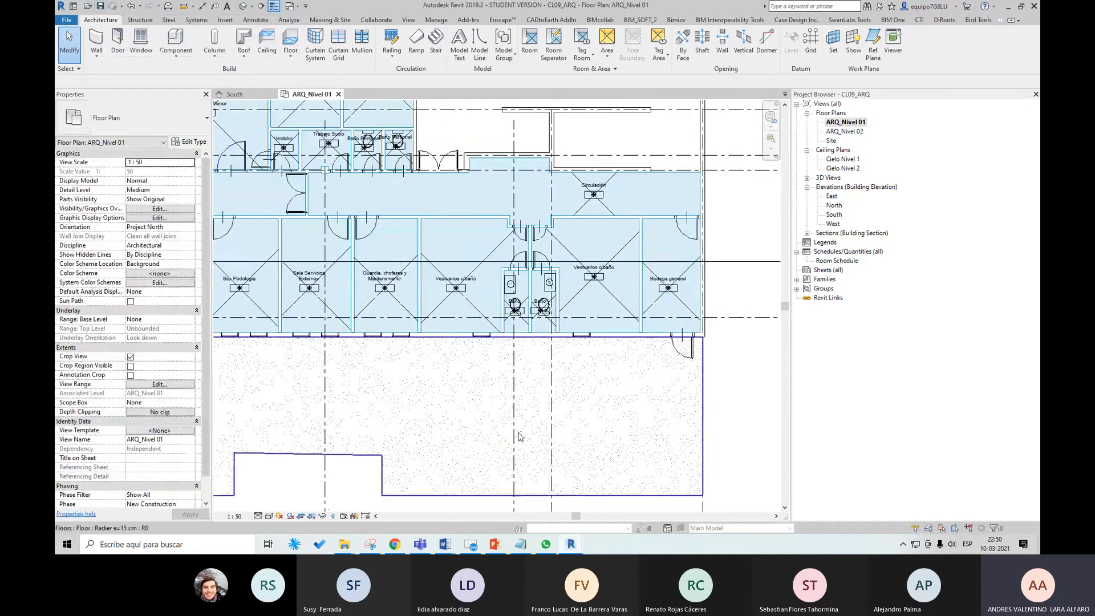
mouse_move(571, 546)
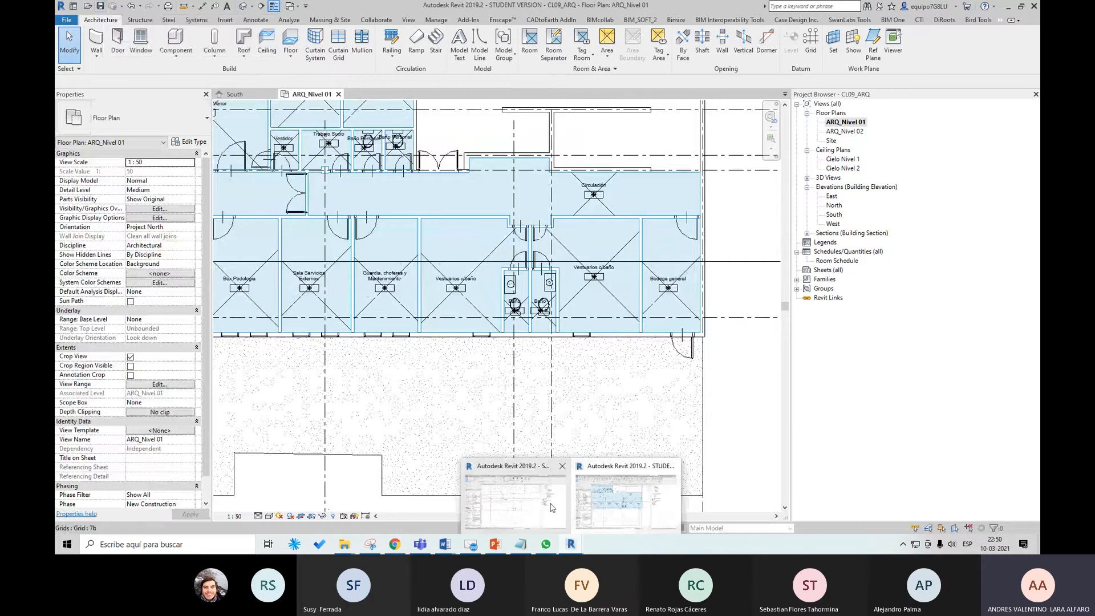
click(552, 507)
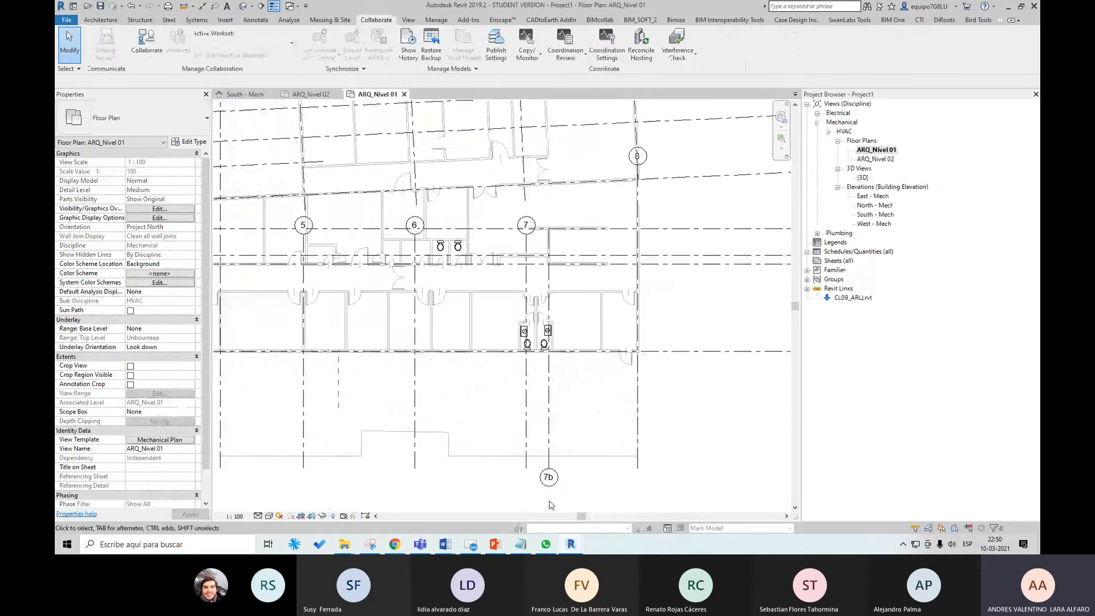
right_click(850, 298)
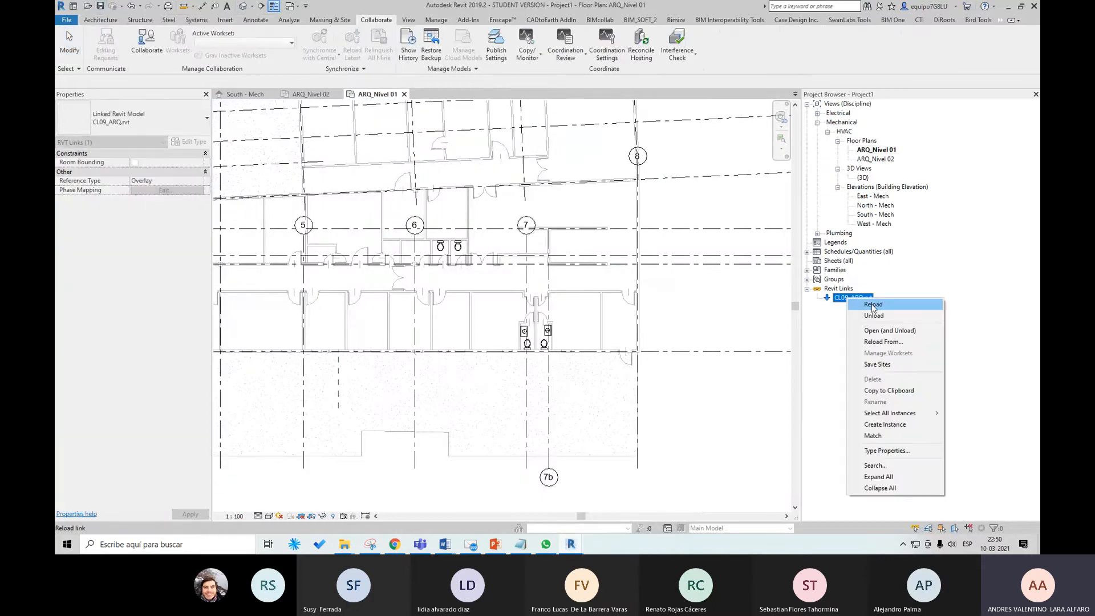
click(873, 305)
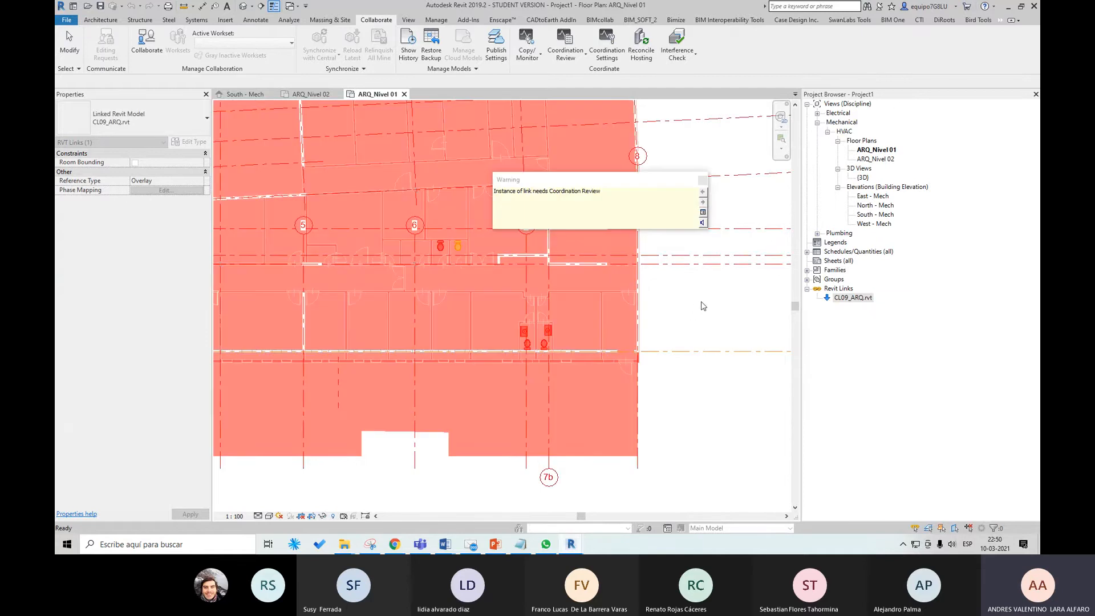
click(703, 307)
Compare the copied Generic - 200mm south wall with the linked wall's position near grids 7 and 8.
scroll(605, 371, up, 4)
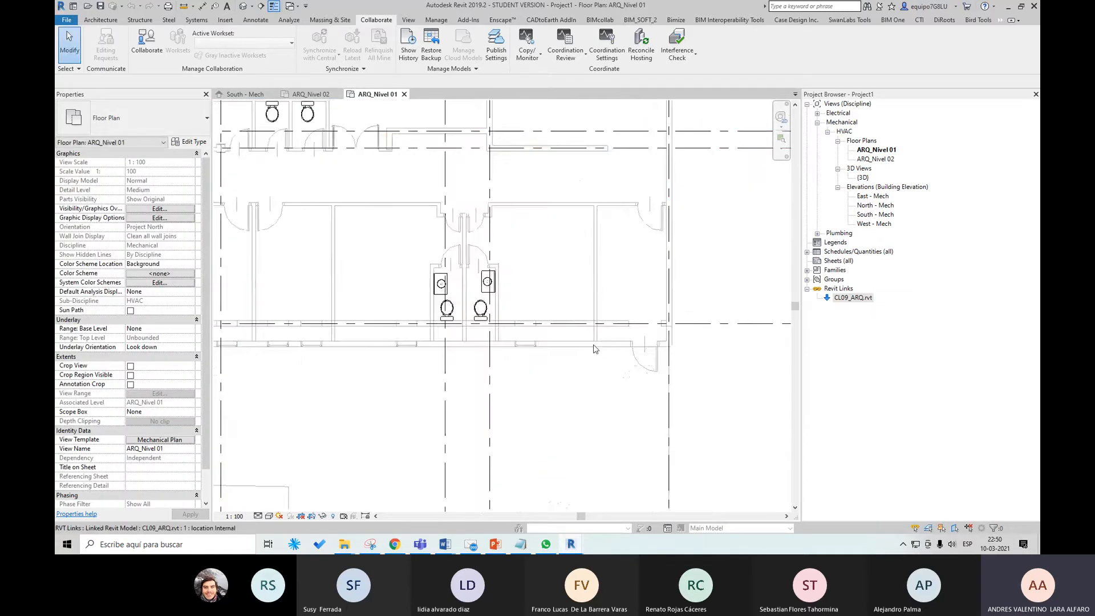
click(595, 345)
click(705, 359)
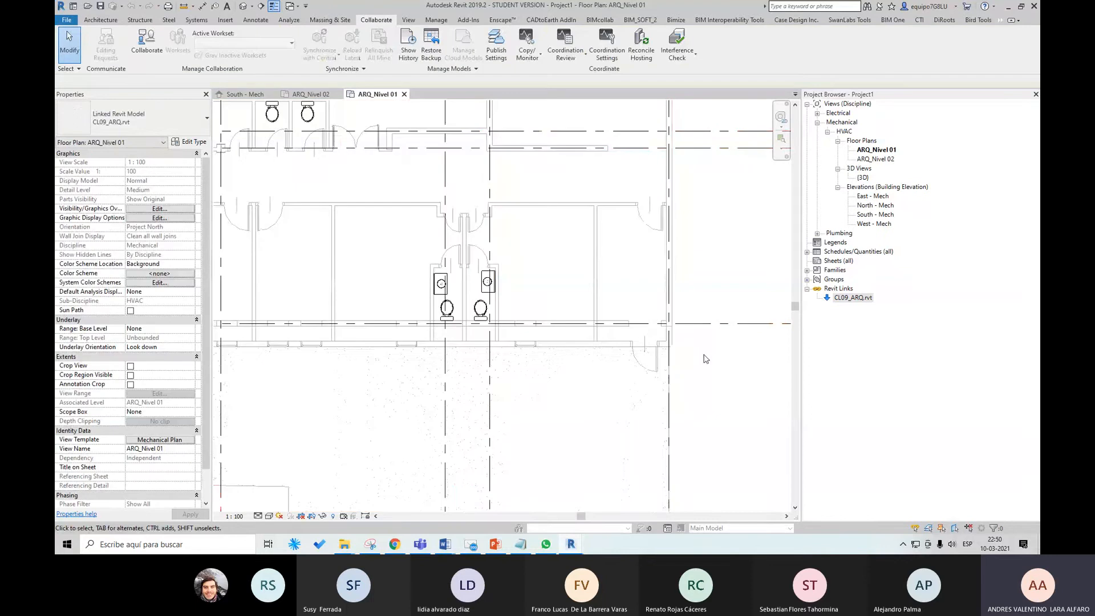
click(512, 323)
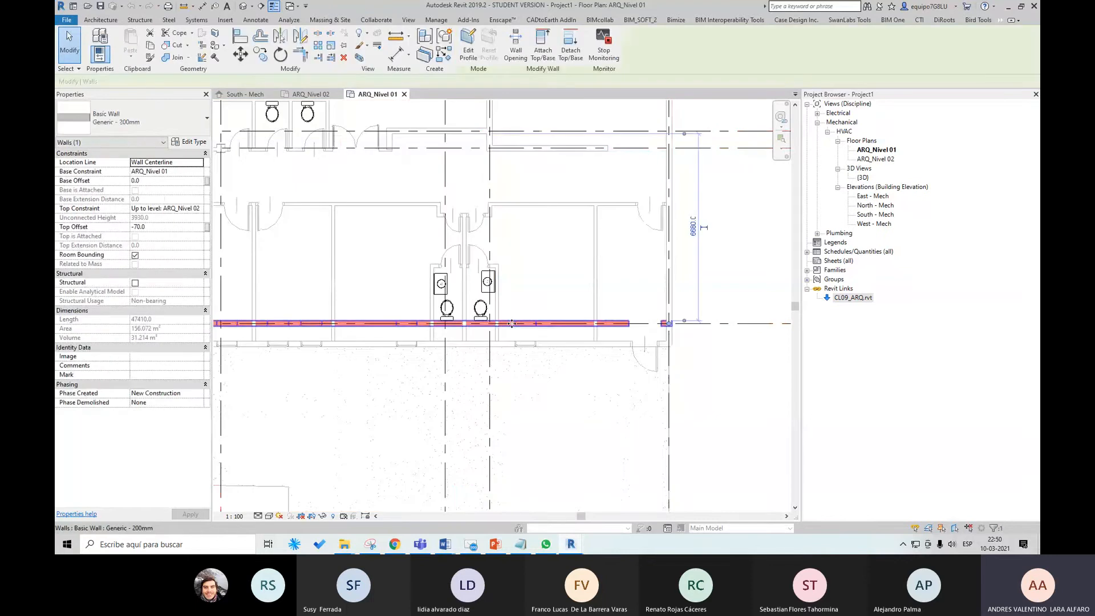
click(759, 366)
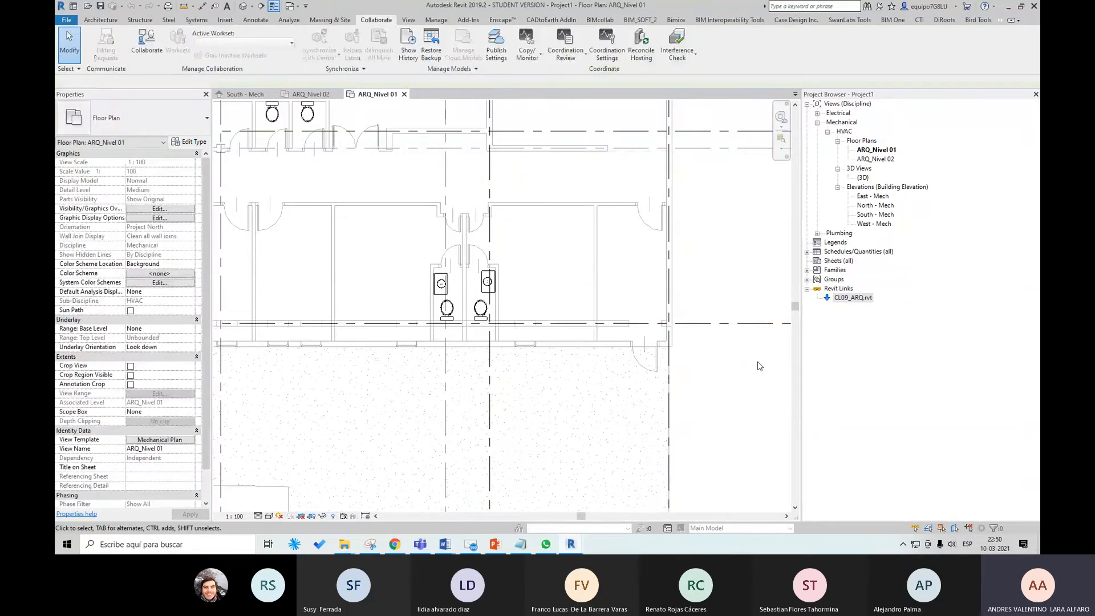
Run a Coordination Review on the linked model and inspect the Maintain wall position messages under Walls.
click(583, 56)
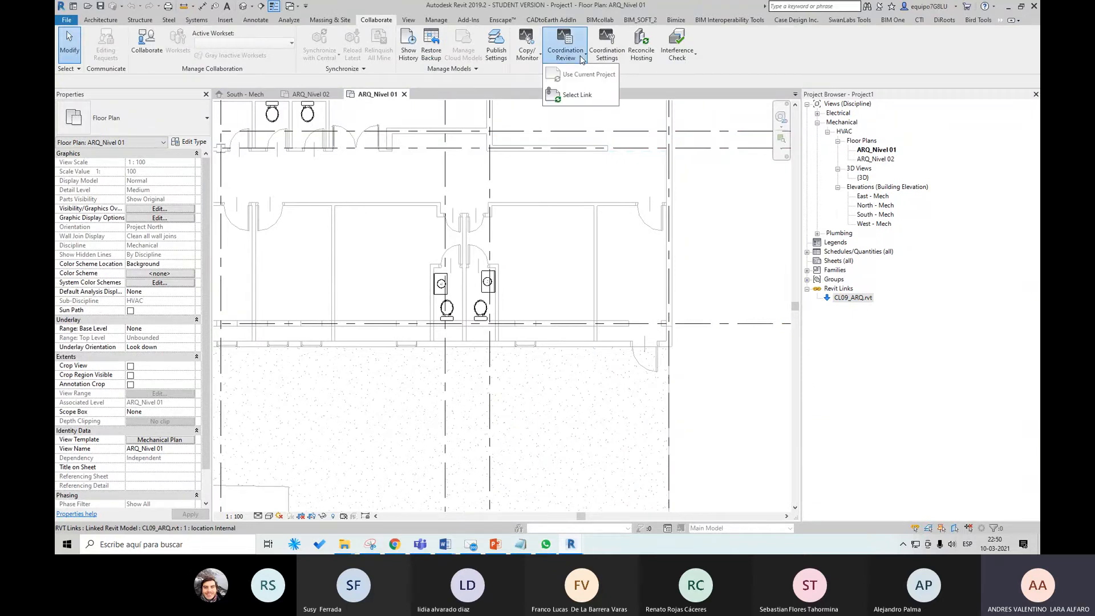
click(584, 101)
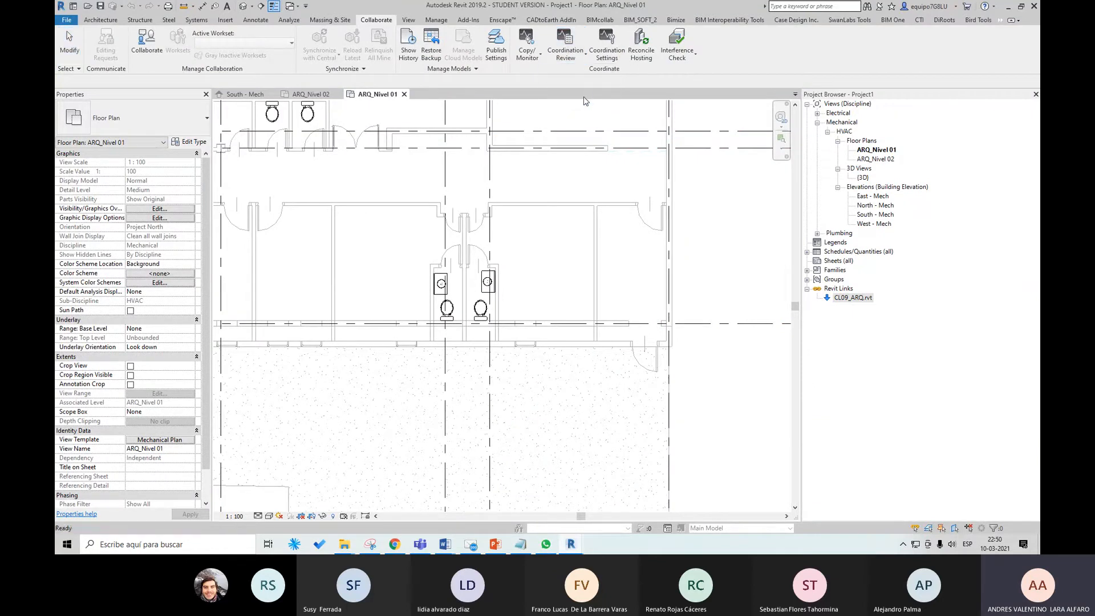
scroll(658, 229, down, 4)
click(661, 231)
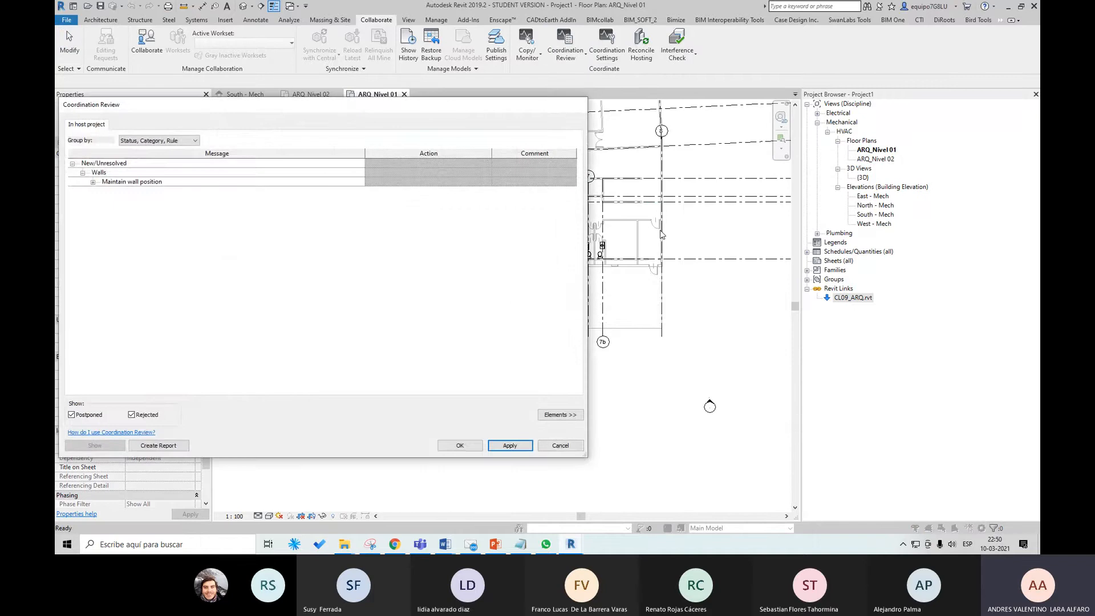
drag(350, 105, 420, 107)
click(249, 186)
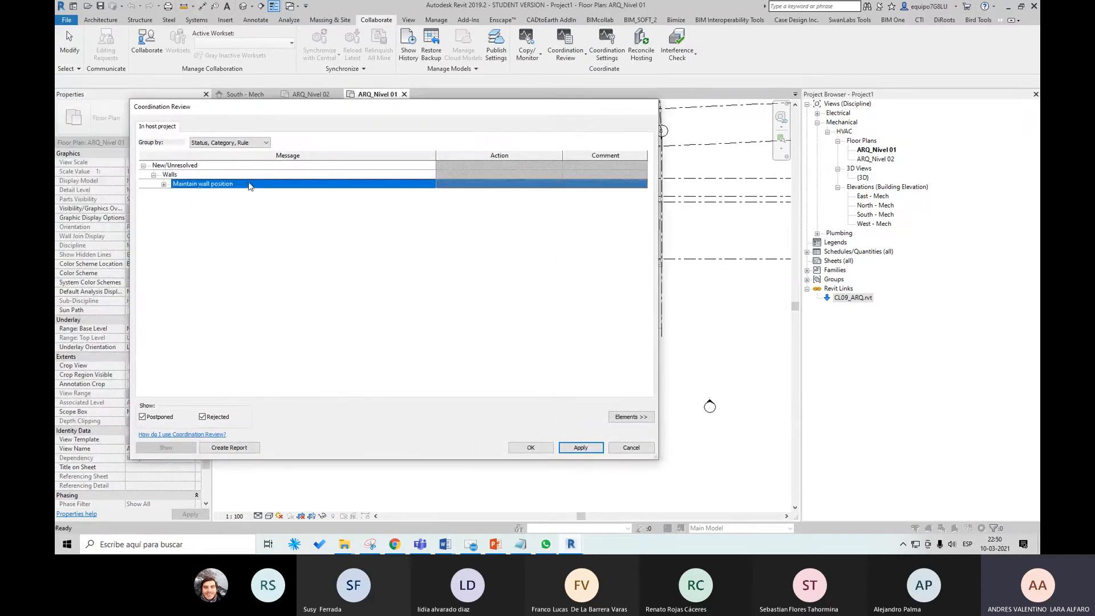
click(164, 184)
click(174, 193)
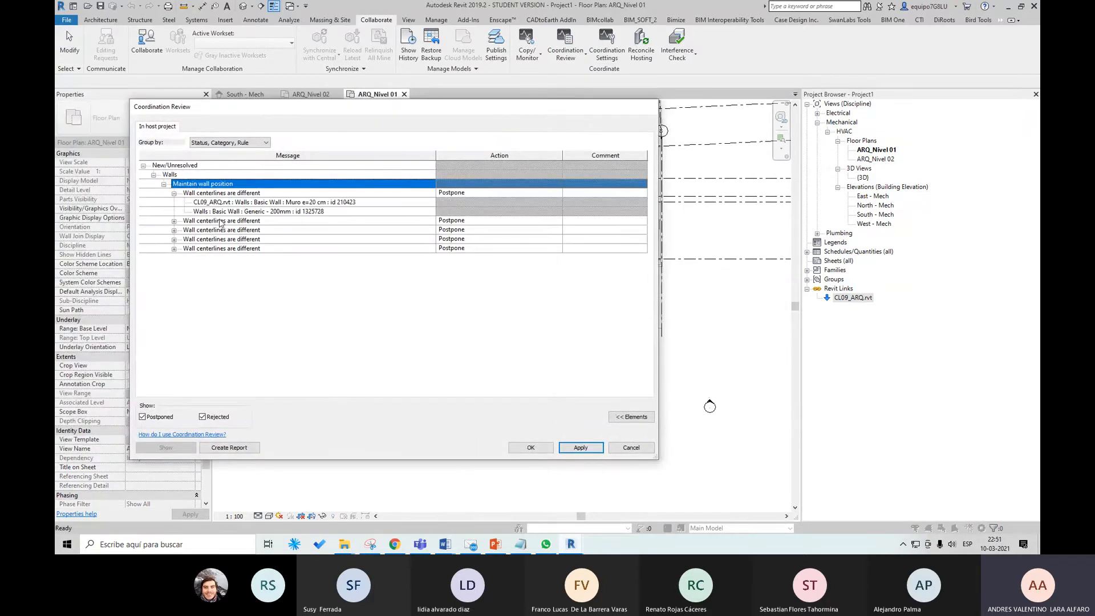
click(173, 194)
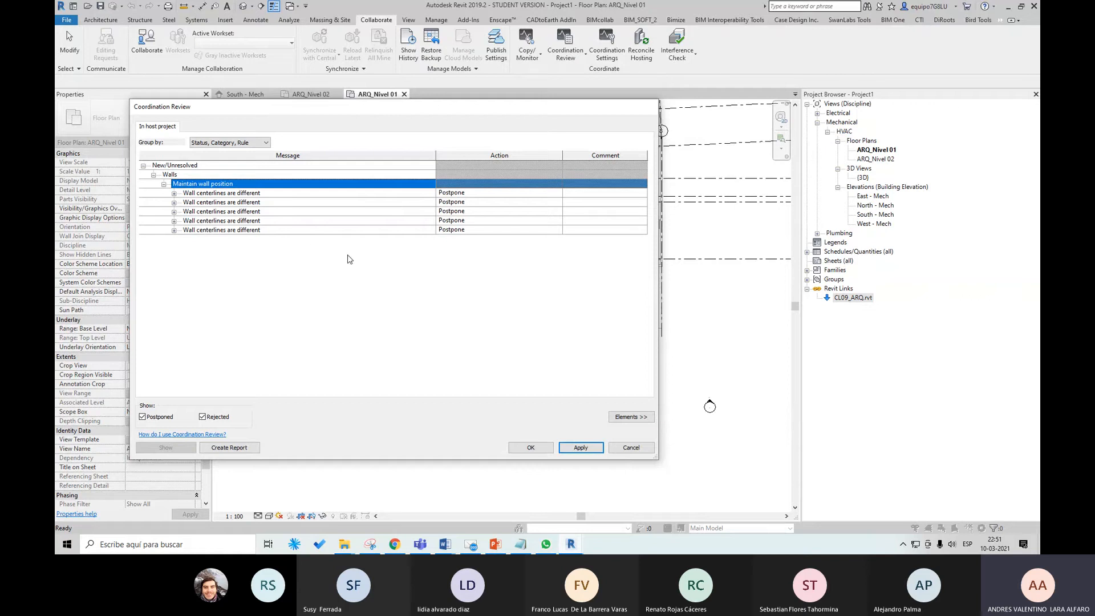
Set the action of all five wall centerline differences to Modify Wall 'Basic Wall : Generic - 200mm', apply it and close the review.
click(269, 195)
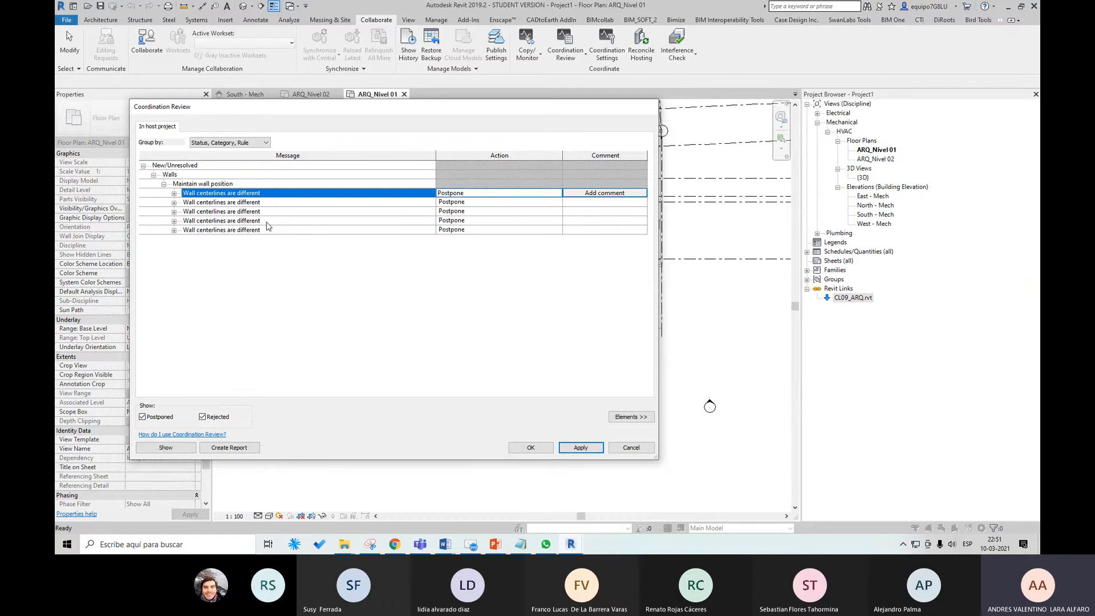
shift+click(259, 230)
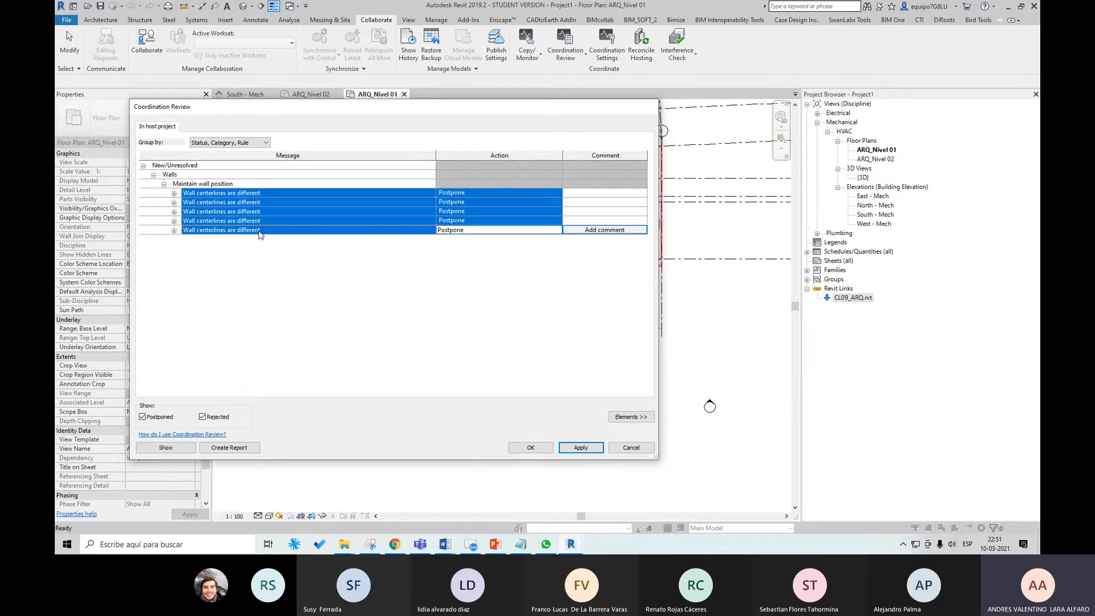
click(559, 197)
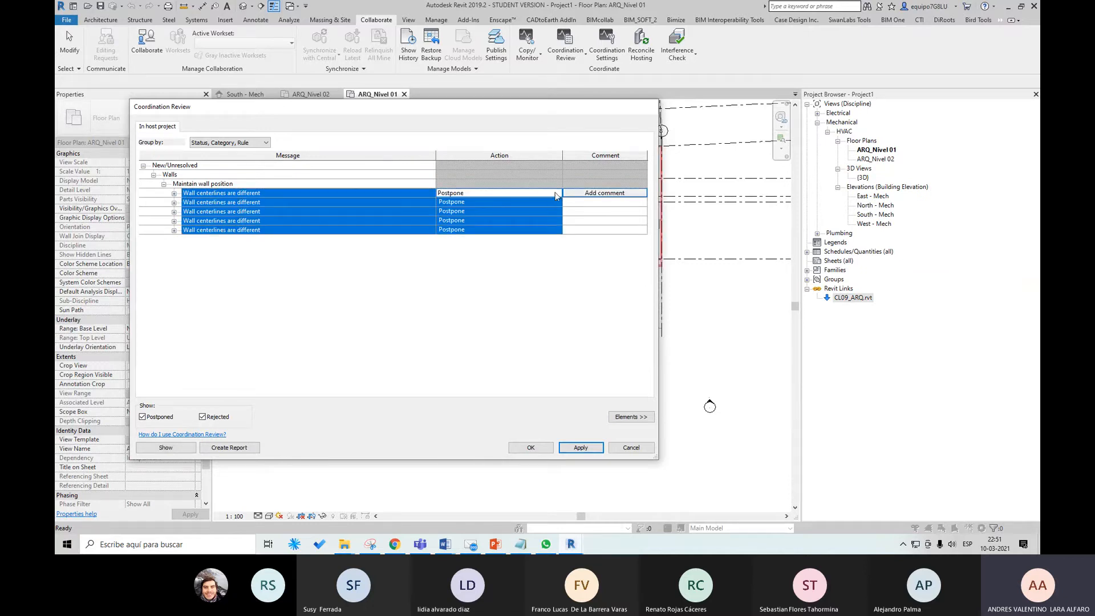
click(557, 194)
click(557, 194)
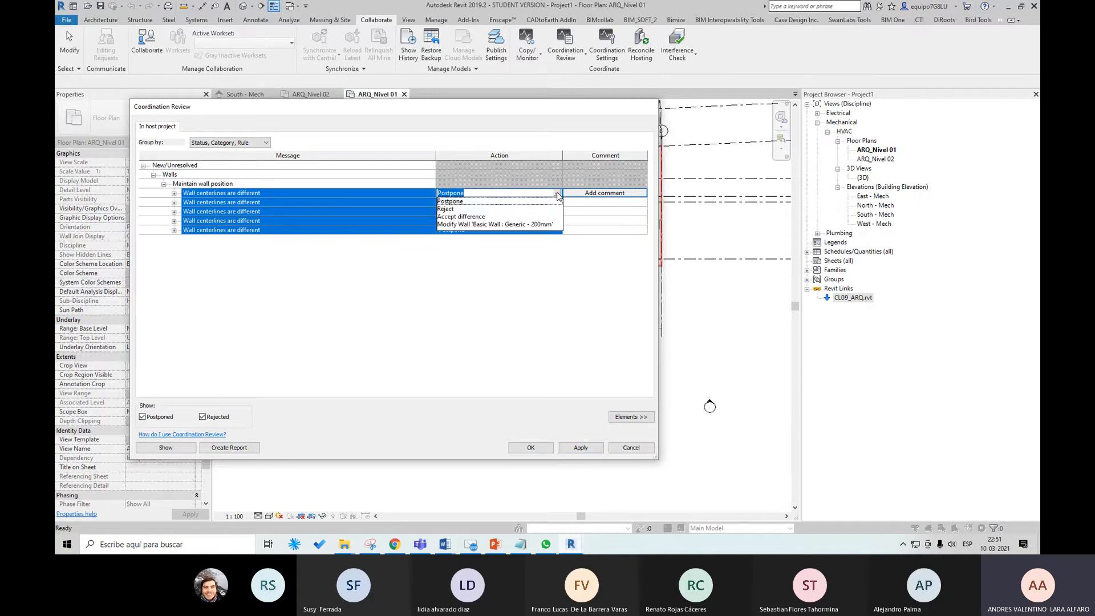
click(470, 225)
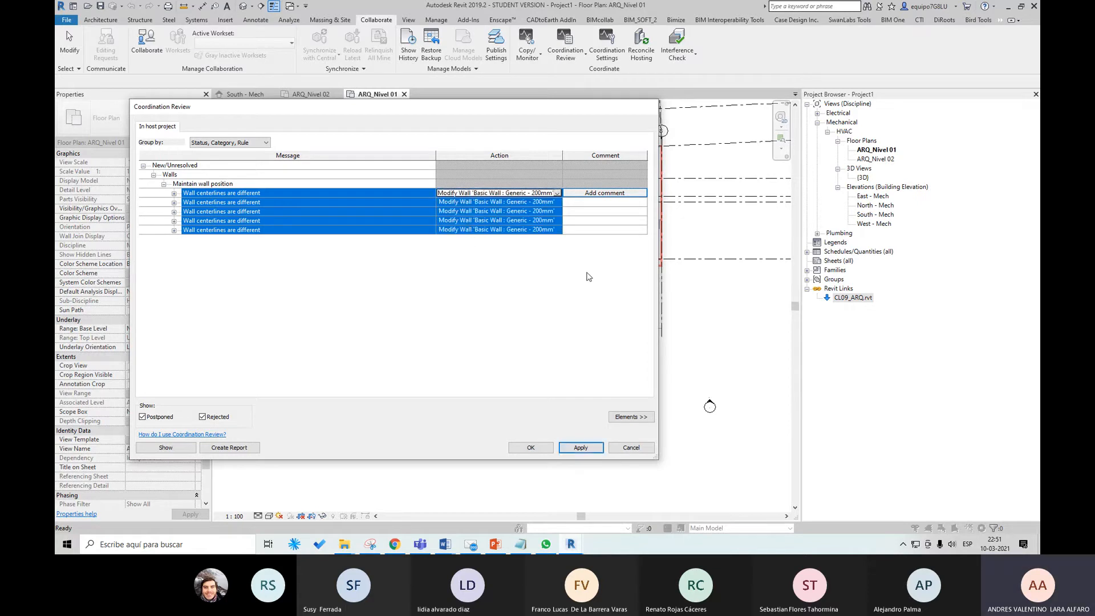
click(582, 448)
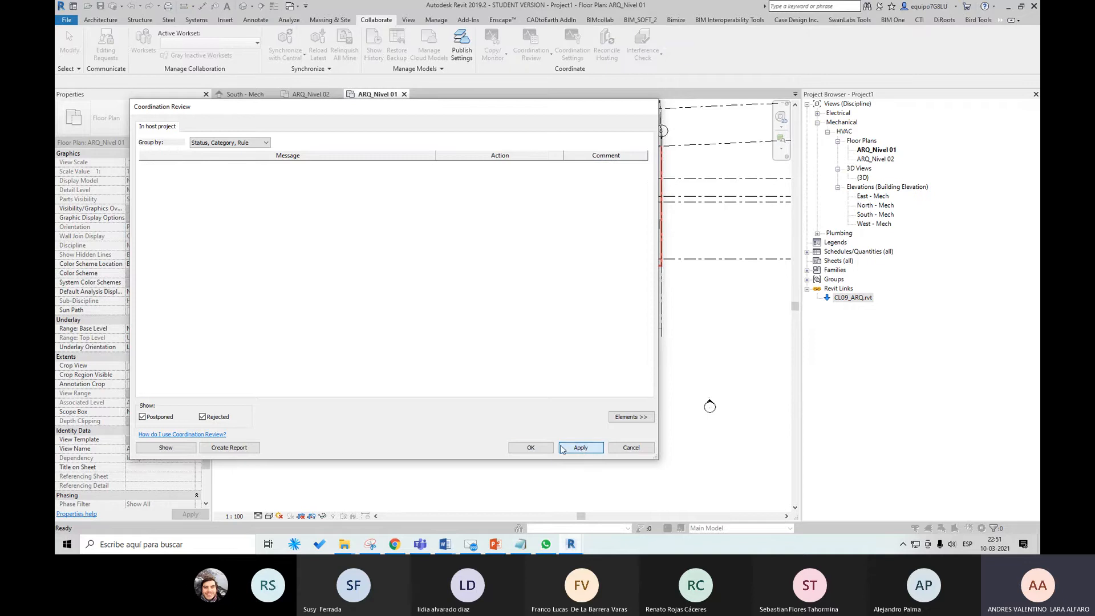
click(531, 448)
Examine the updated south wall and the surrounding bathrooms and grids in the ARQ_Nivel 01 plan.
scroll(614, 272, up, 2)
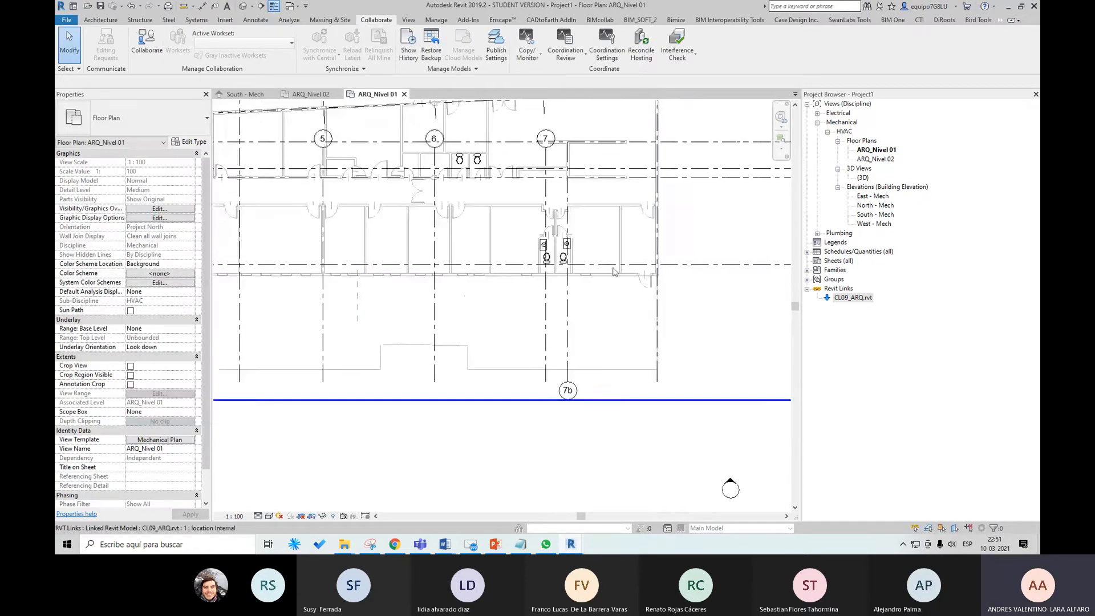
scroll(614, 271, up, 2)
scroll(514, 247, up, 2)
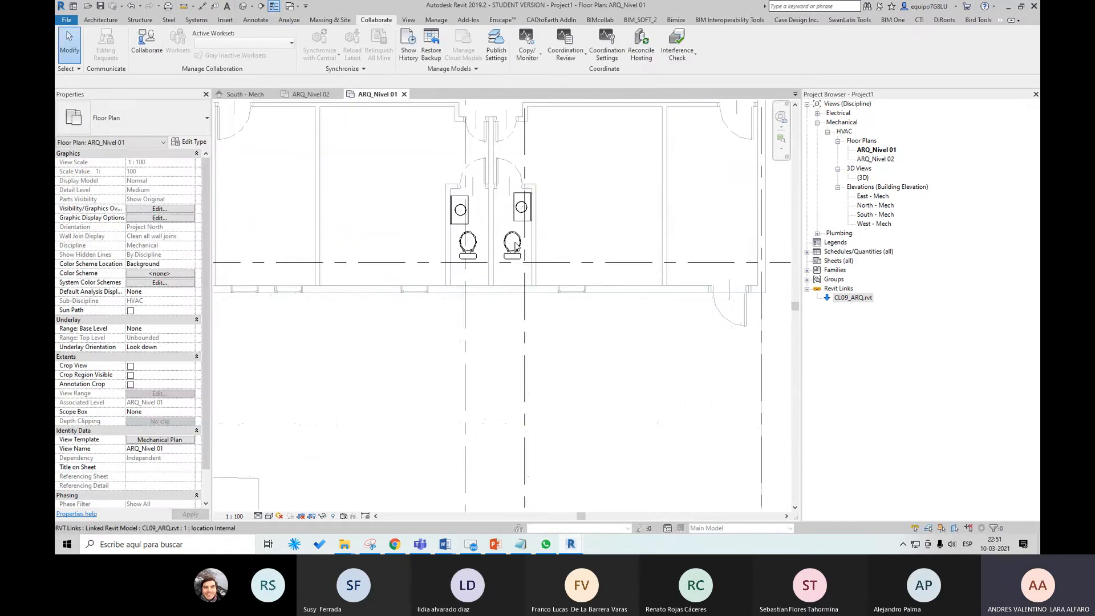
scroll(589, 371, down, 4)
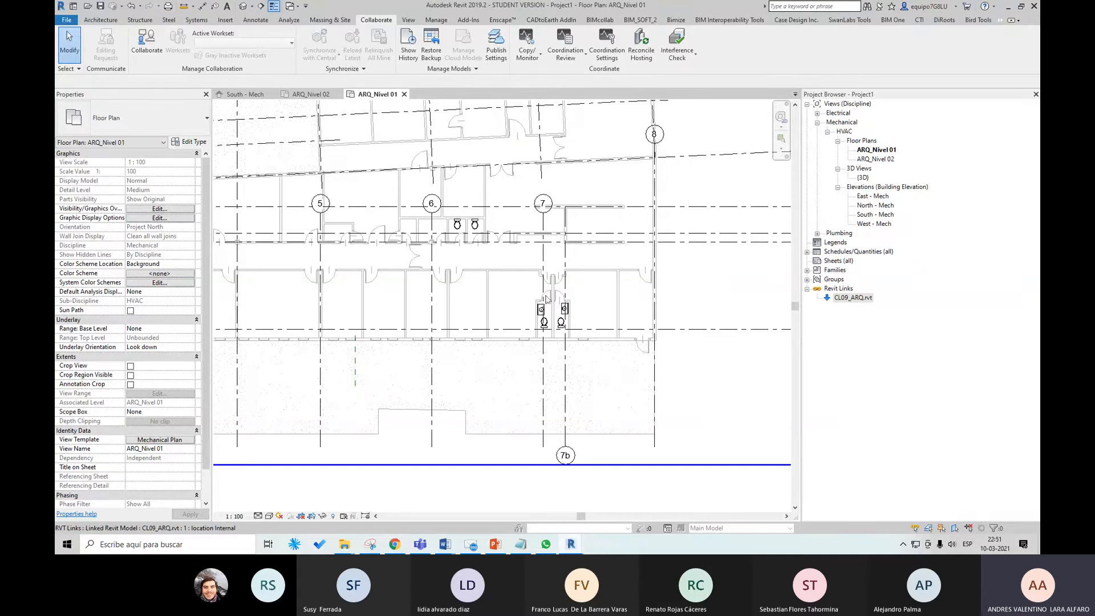
middle_drag(551, 254, 559, 275)
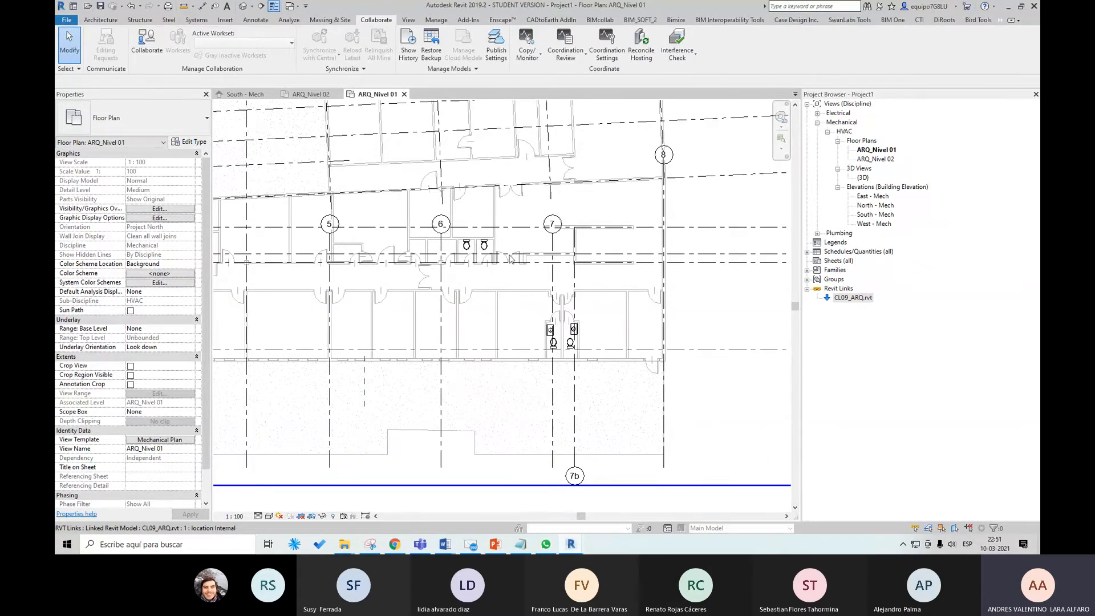
scroll(605, 356, down, 2)
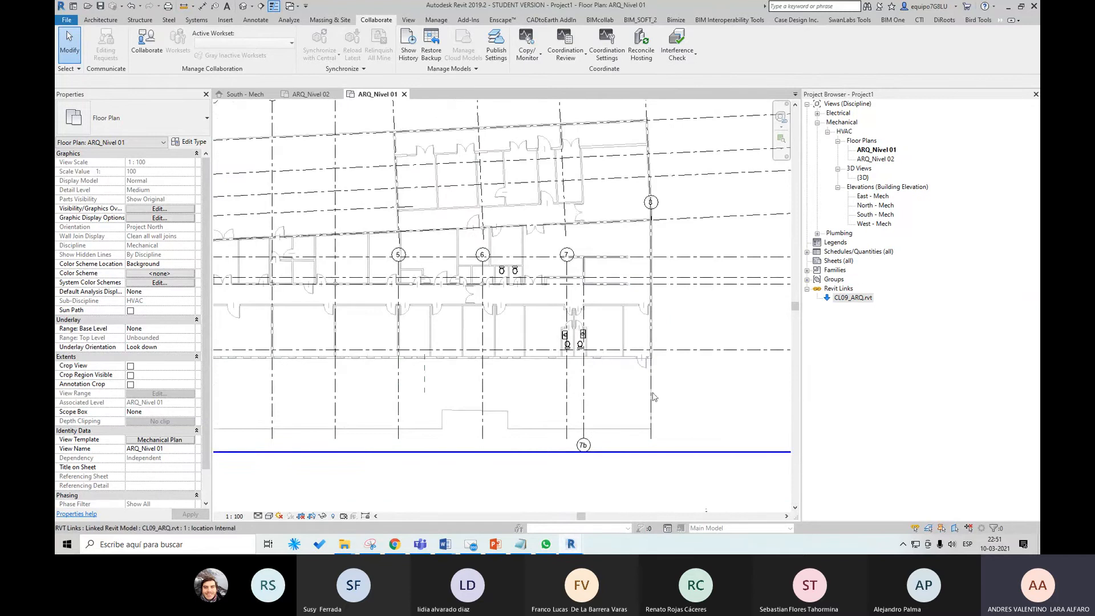
scroll(641, 348, down, 2)
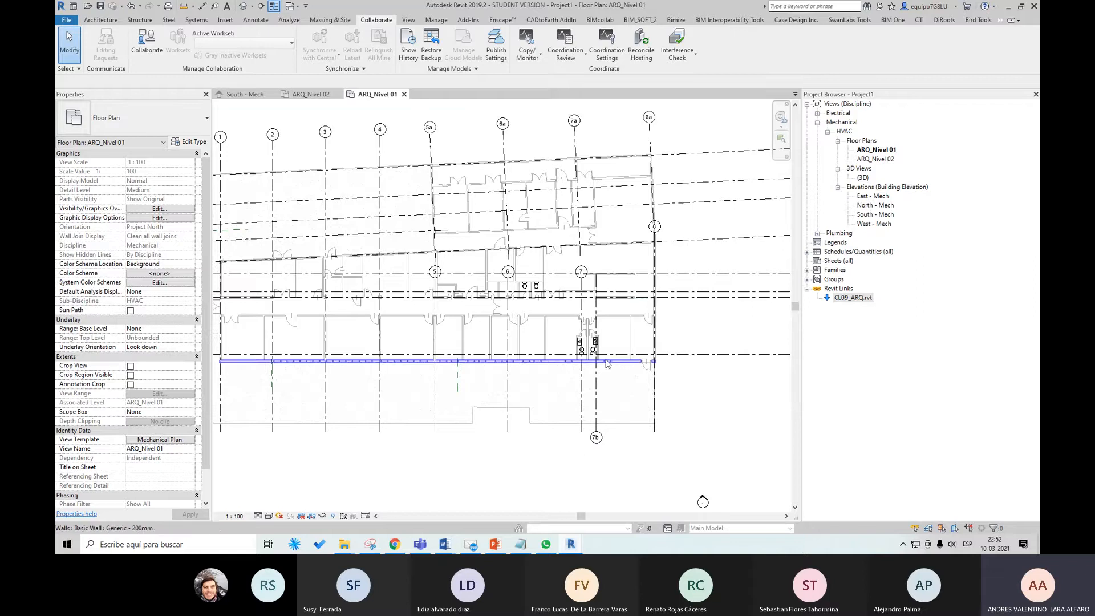
Switch to the CL09_ARQ project and select the water closet in Baño 12 on the ARQ_Nivel 01 plan.
mouse_move(572, 545)
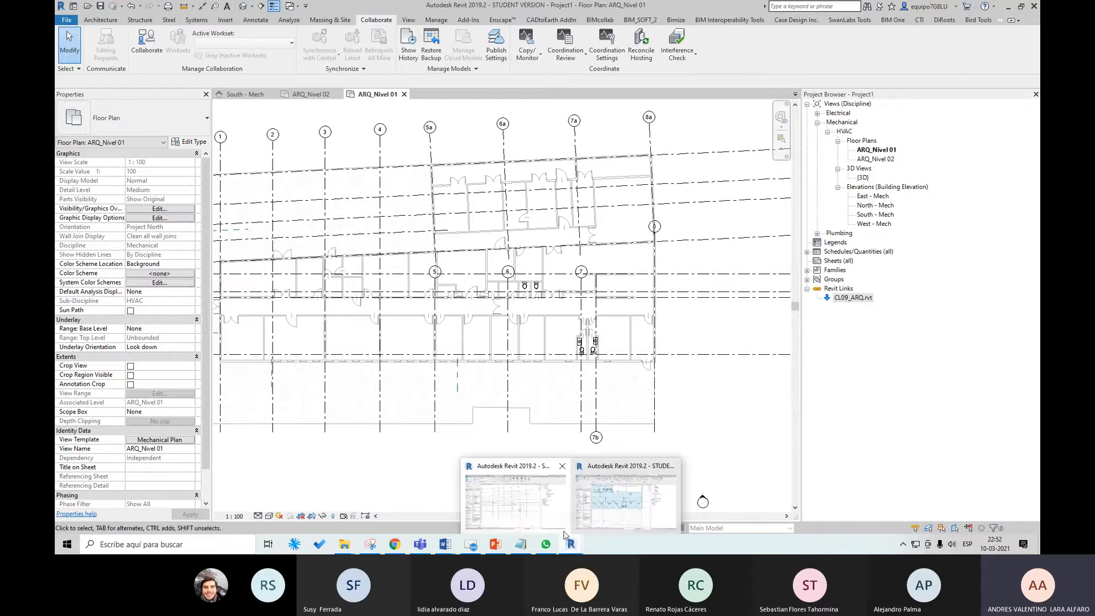
click(550, 519)
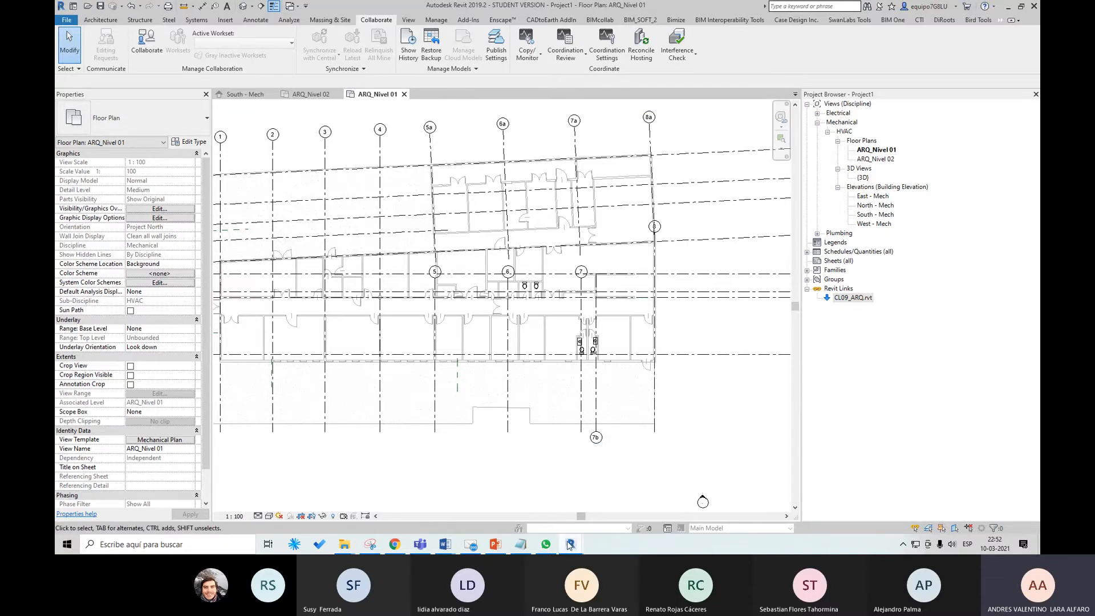
mouse_move(570, 544)
click(636, 494)
scroll(520, 336, up, 2)
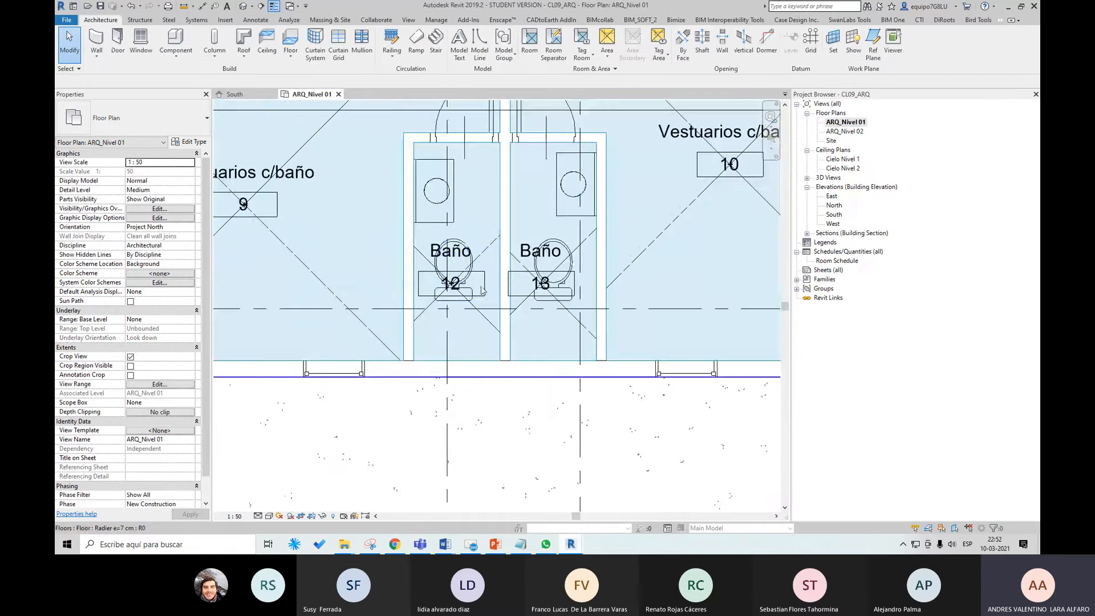
click(472, 295)
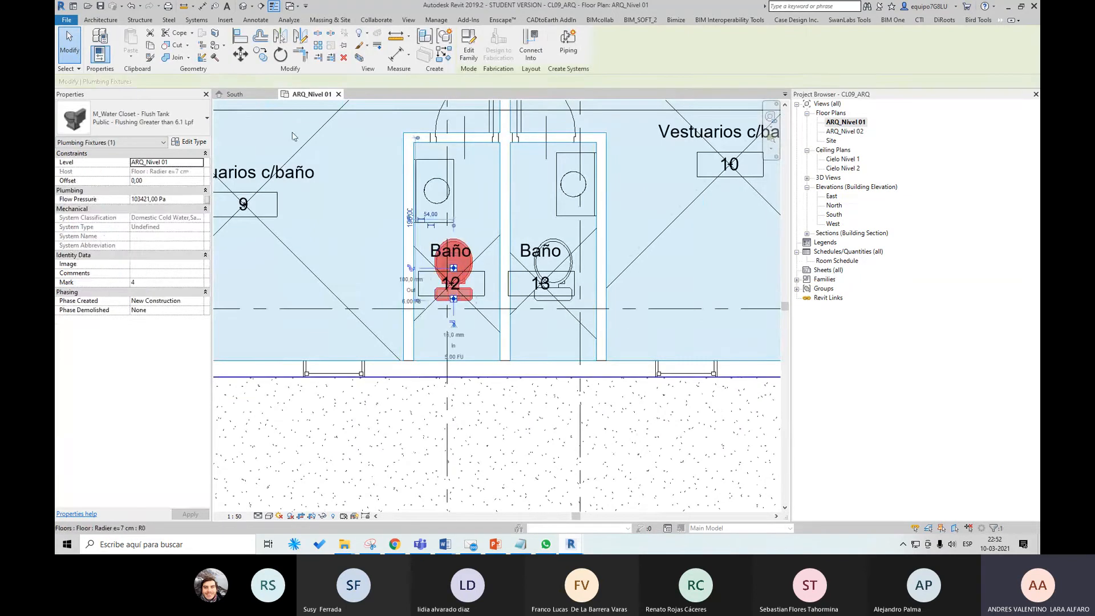
click(245, 59)
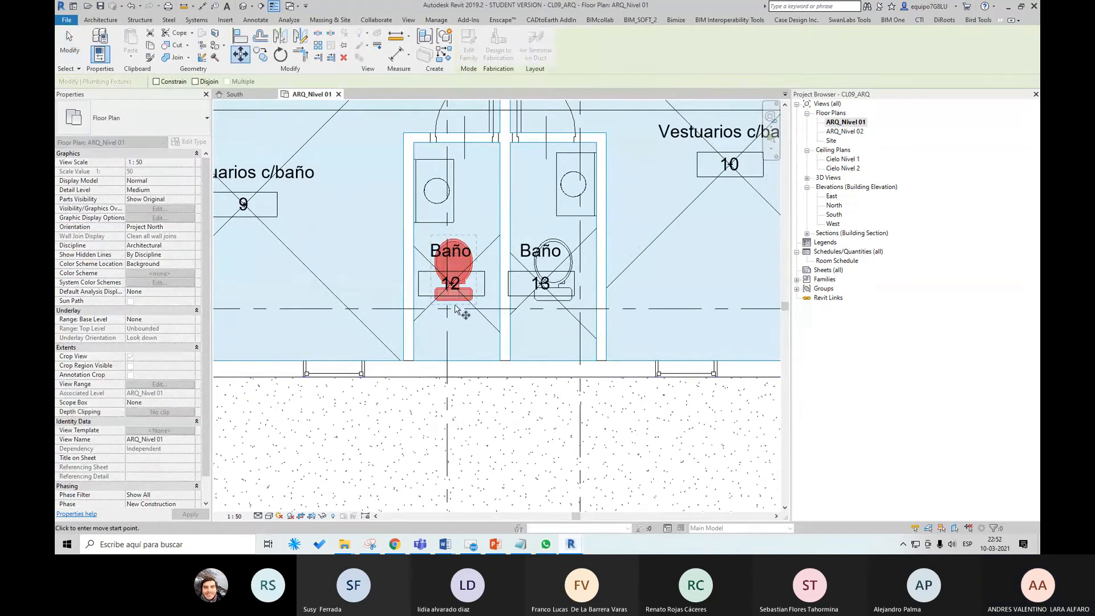
key(Escape)
key(Escape)
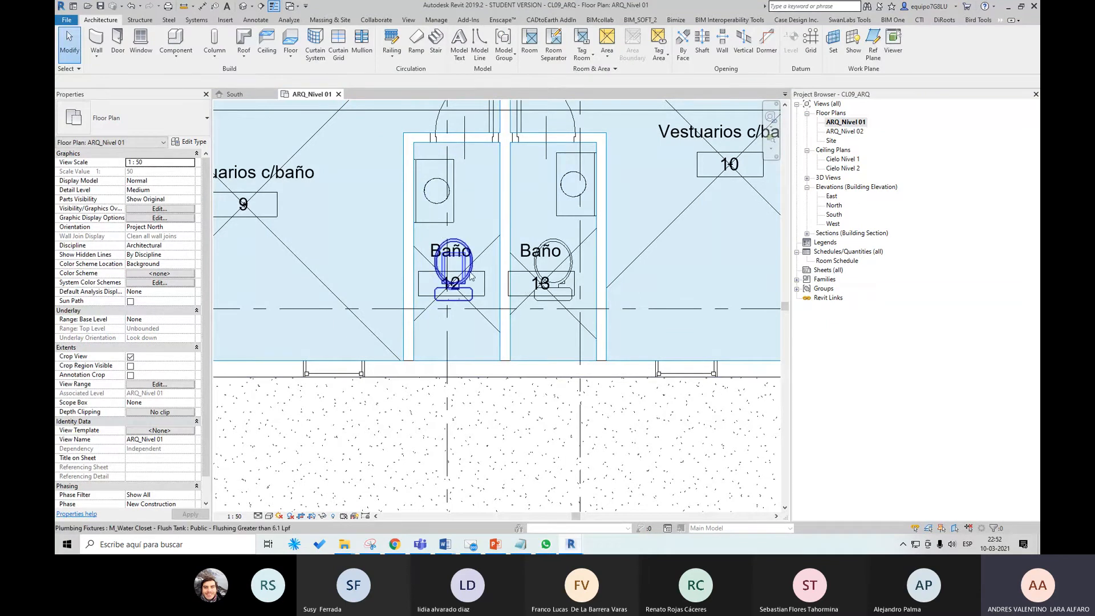
Switch to the Project1 model and start Copy/Monitor on the linked CL09_ARQ.rvt model.
mouse_move(574, 545)
click(515, 500)
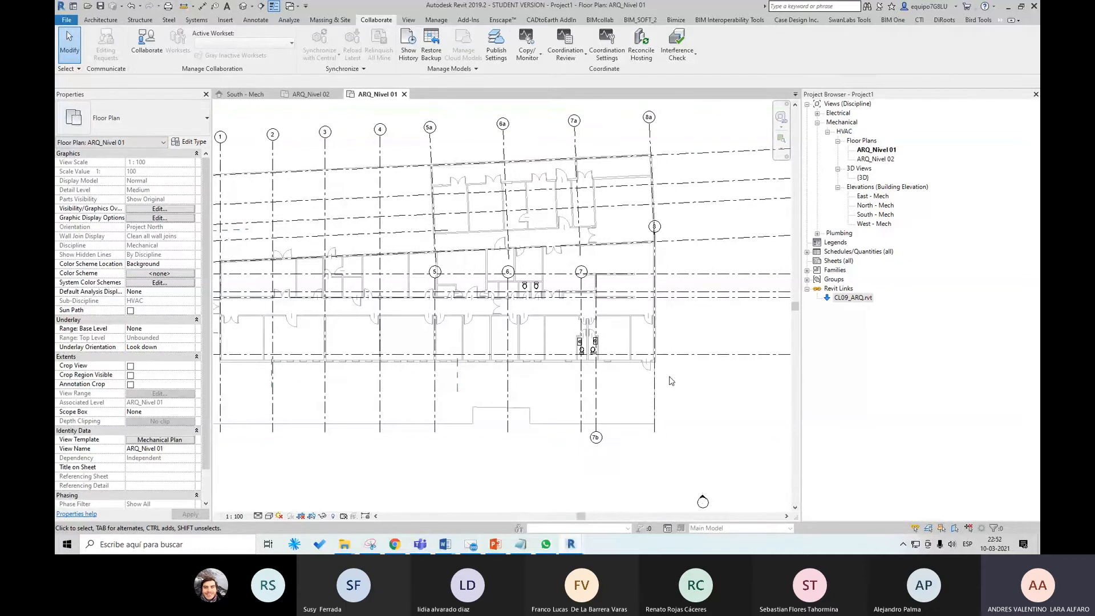
scroll(635, 292, down, 2)
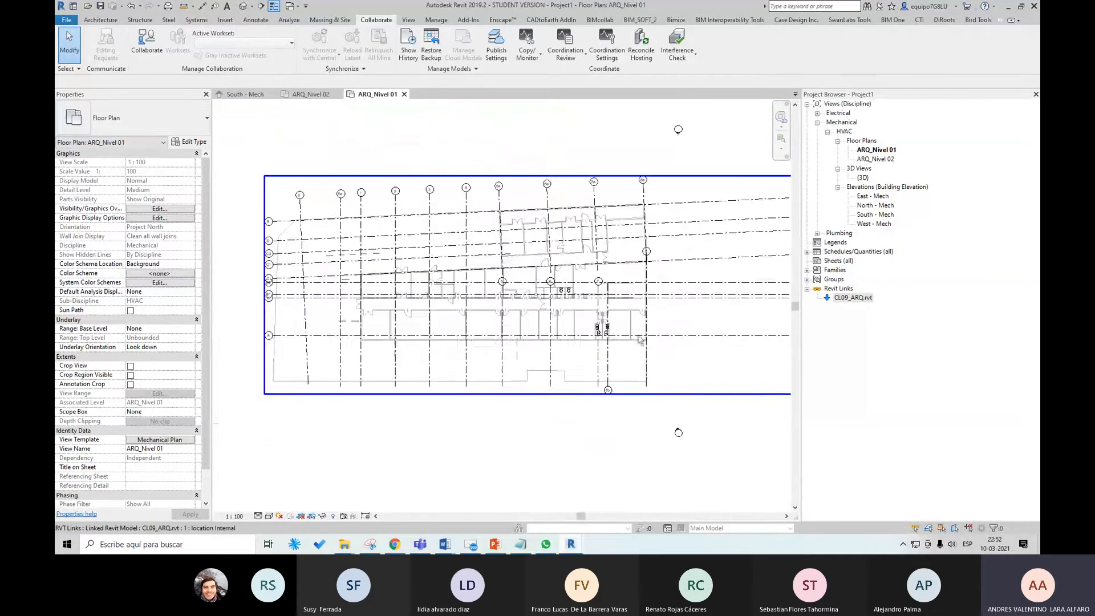
scroll(640, 329, up, 2)
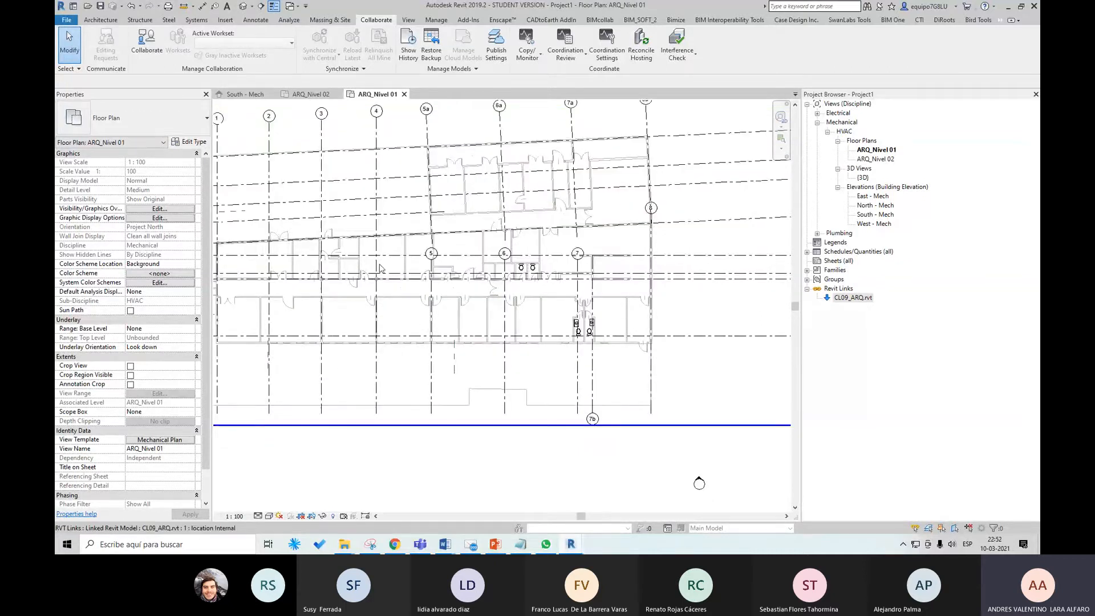
click(524, 55)
click(542, 98)
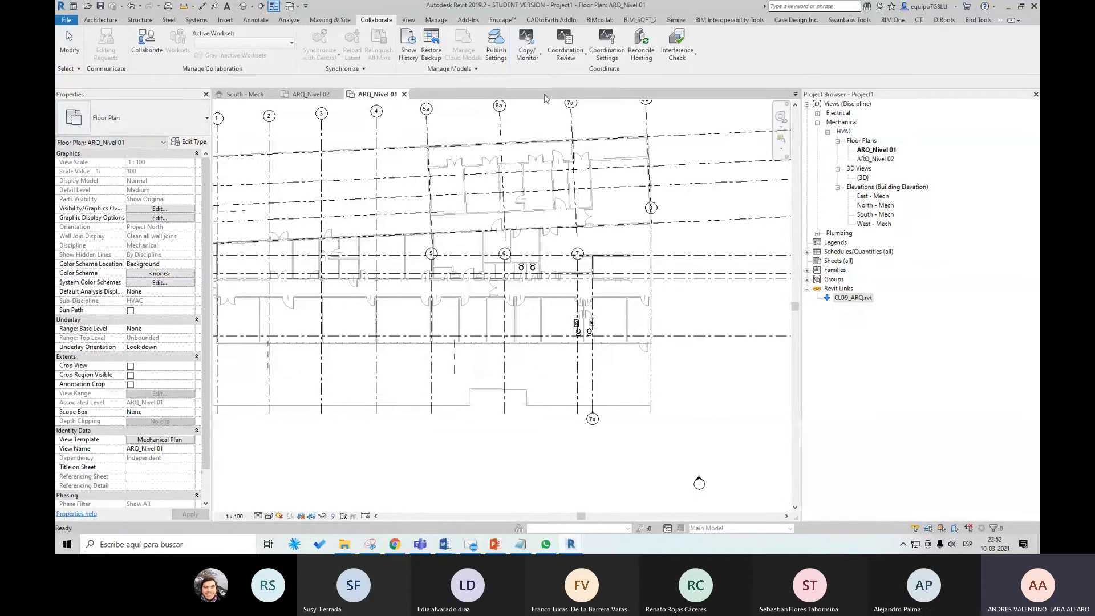
click(646, 177)
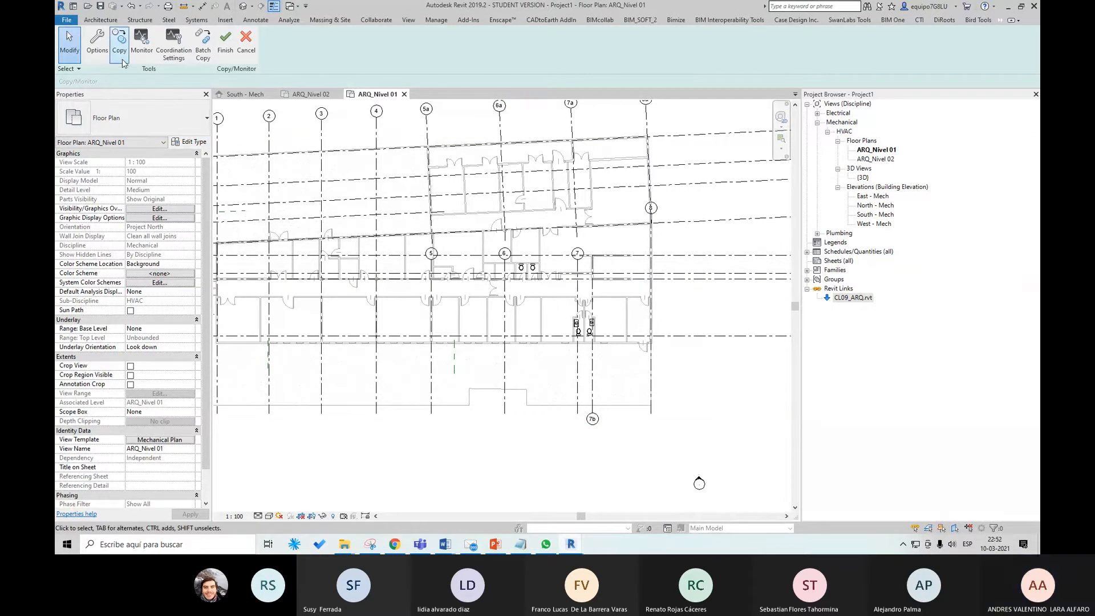
In the coordination settings, set the copy behavior of Plumbing Fixtures to Allow batch copy and save.
click(173, 55)
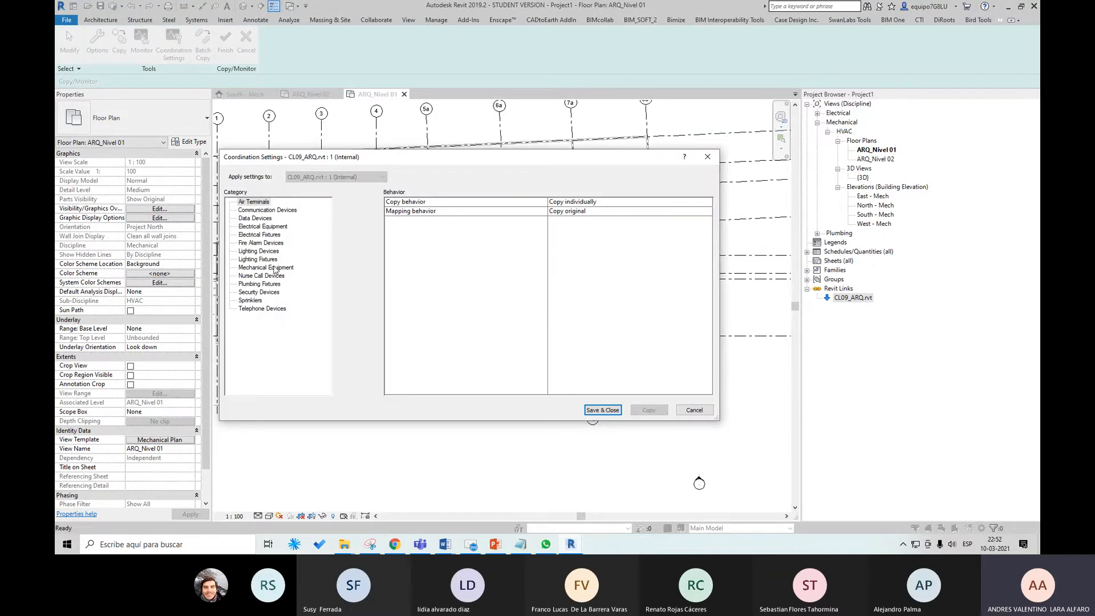
click(272, 286)
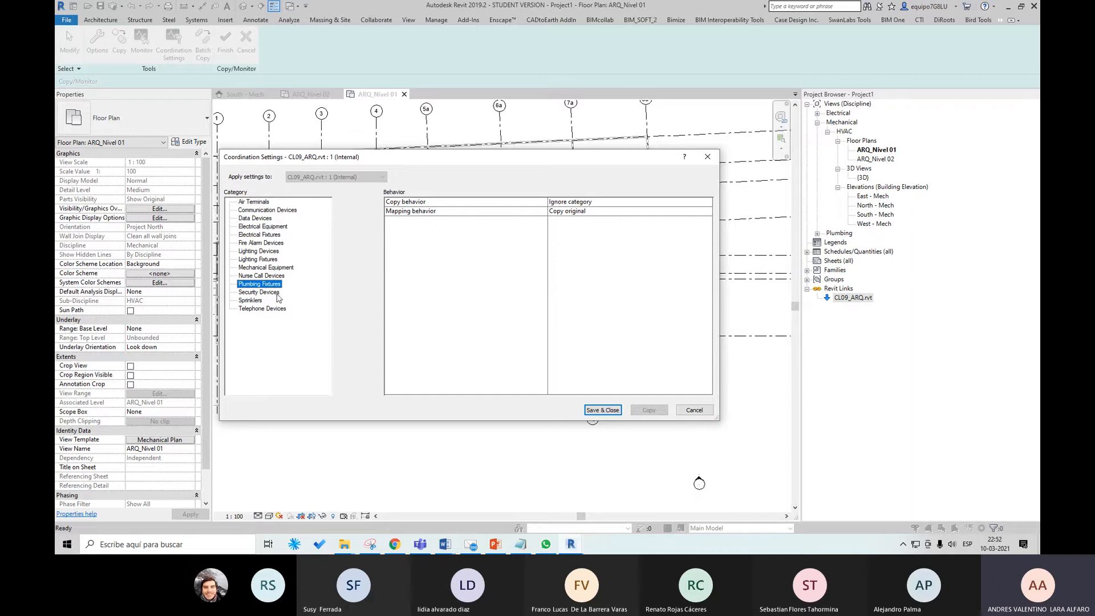
click(708, 205)
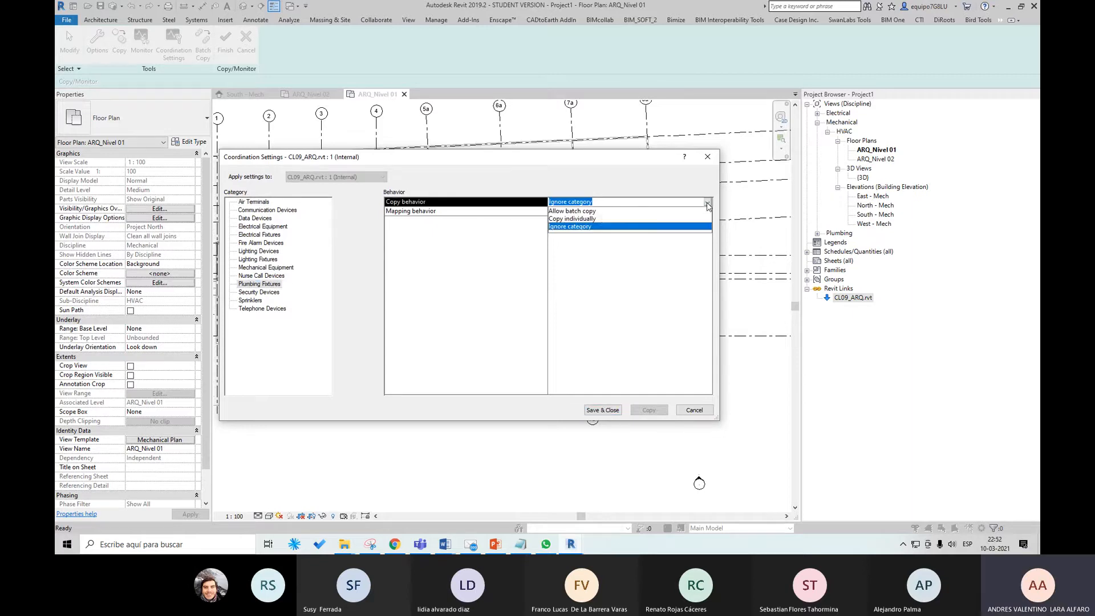
click(592, 211)
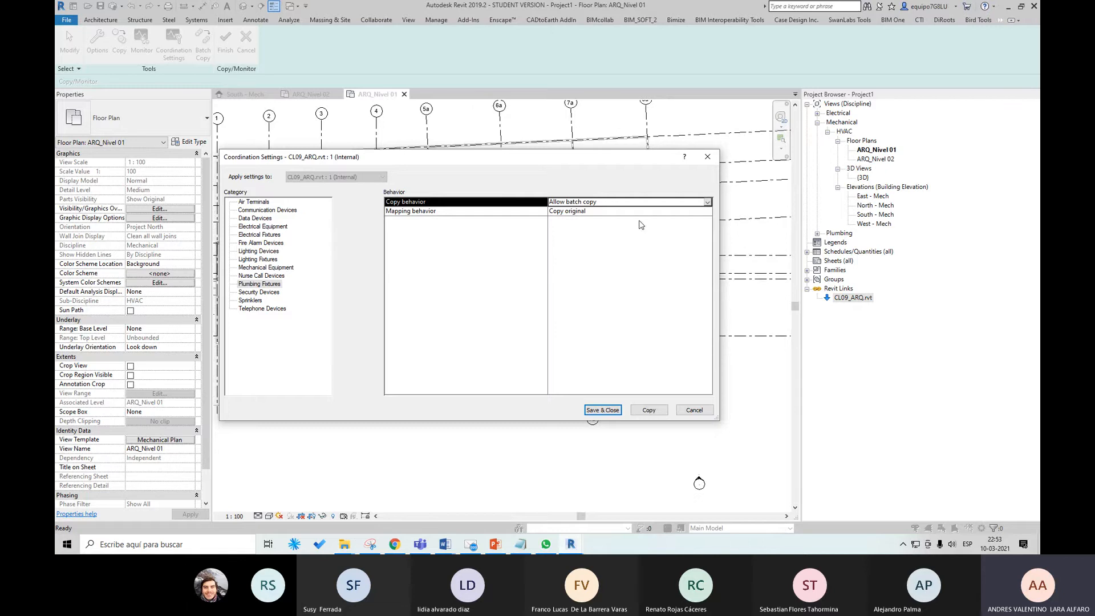
drag(504, 161, 537, 164)
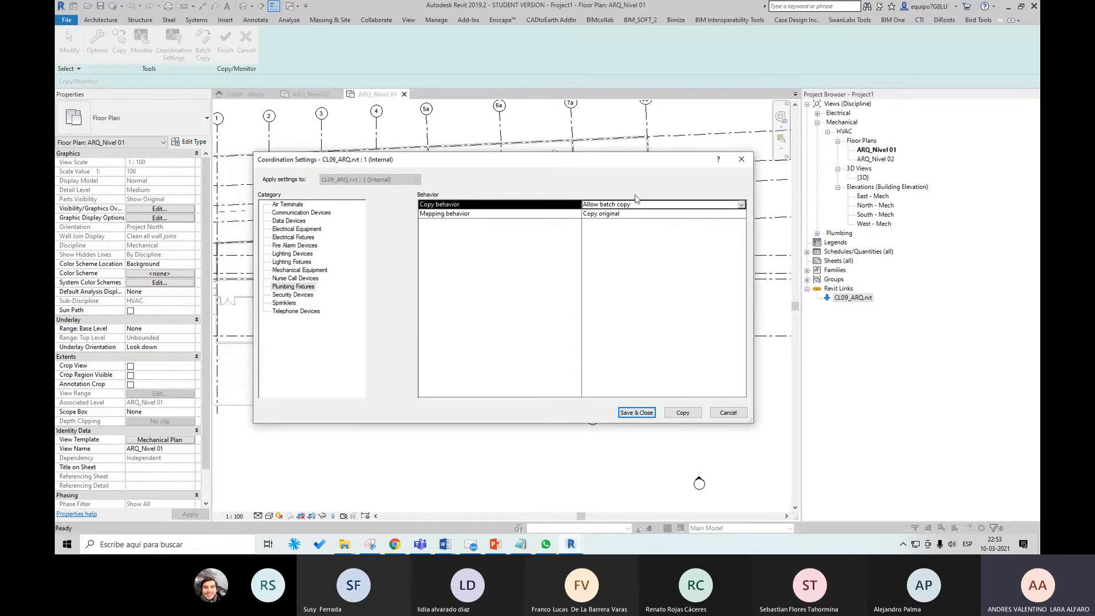
click(637, 413)
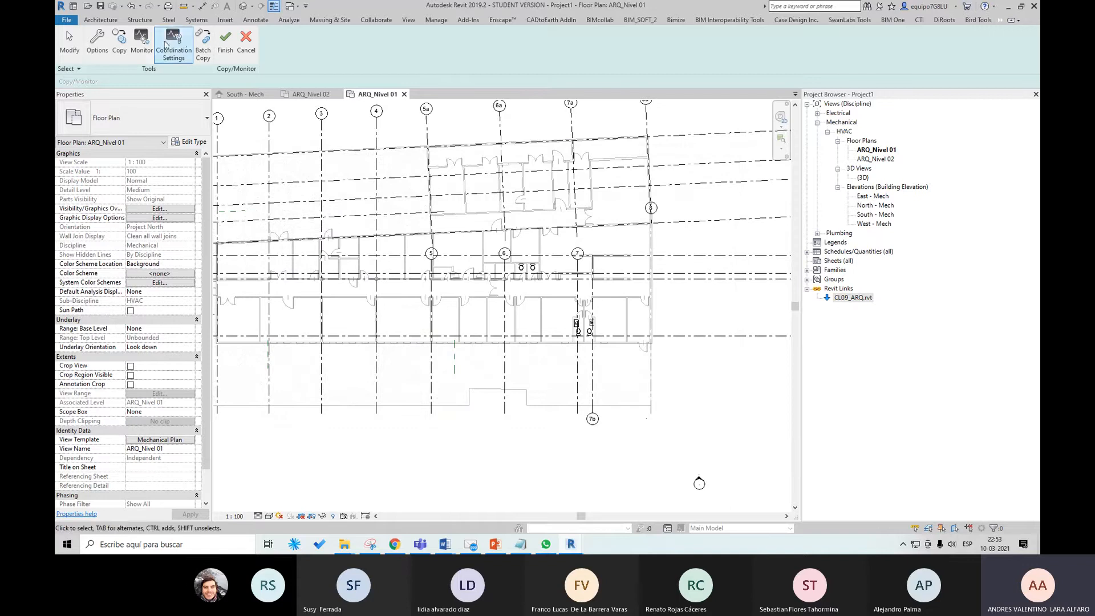
Copy the linked model's two water closets between grids 6 and 7 plus both water closets and vanities near grid 7, and finish Copy/Monitor.
click(120, 42)
scroll(551, 293, up, 2)
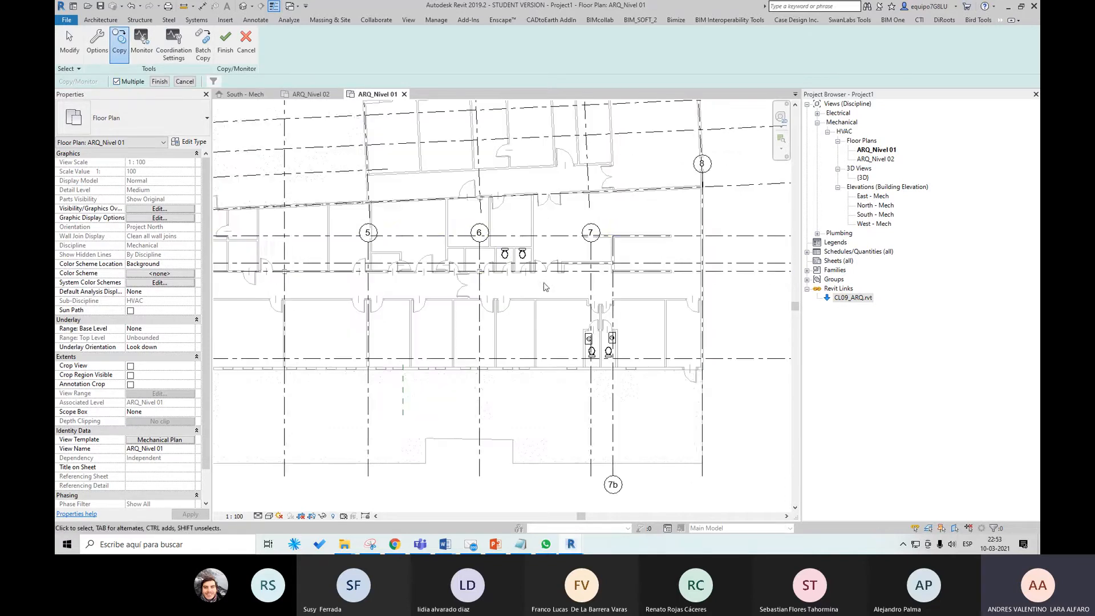
click(540, 287)
drag(539, 287, 530, 254)
scroll(527, 249, up, 2)
click(522, 255)
click(495, 256)
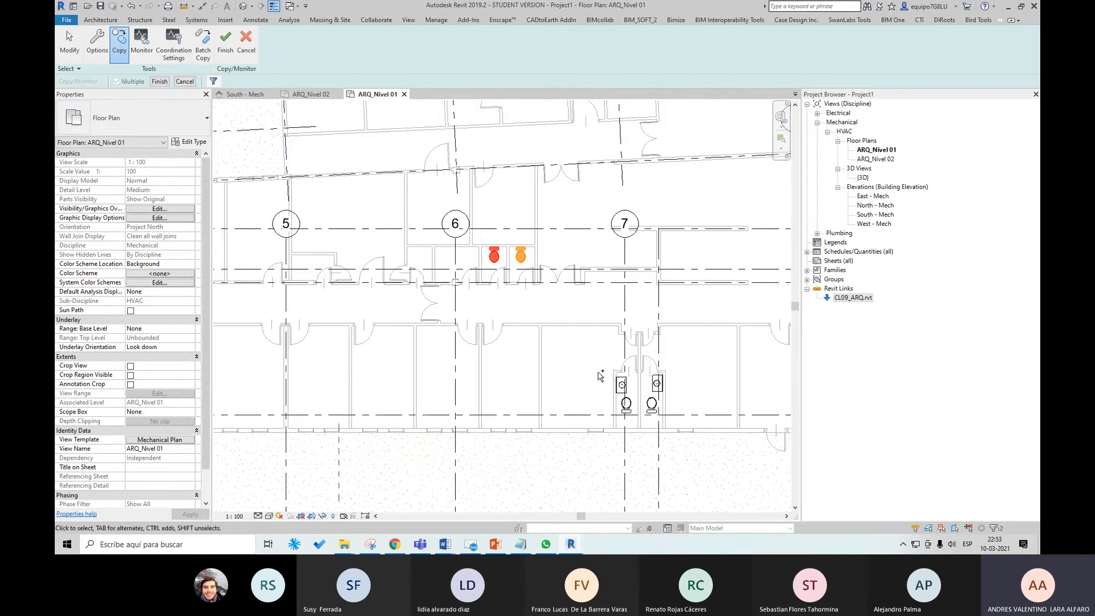
click(622, 384)
click(626, 404)
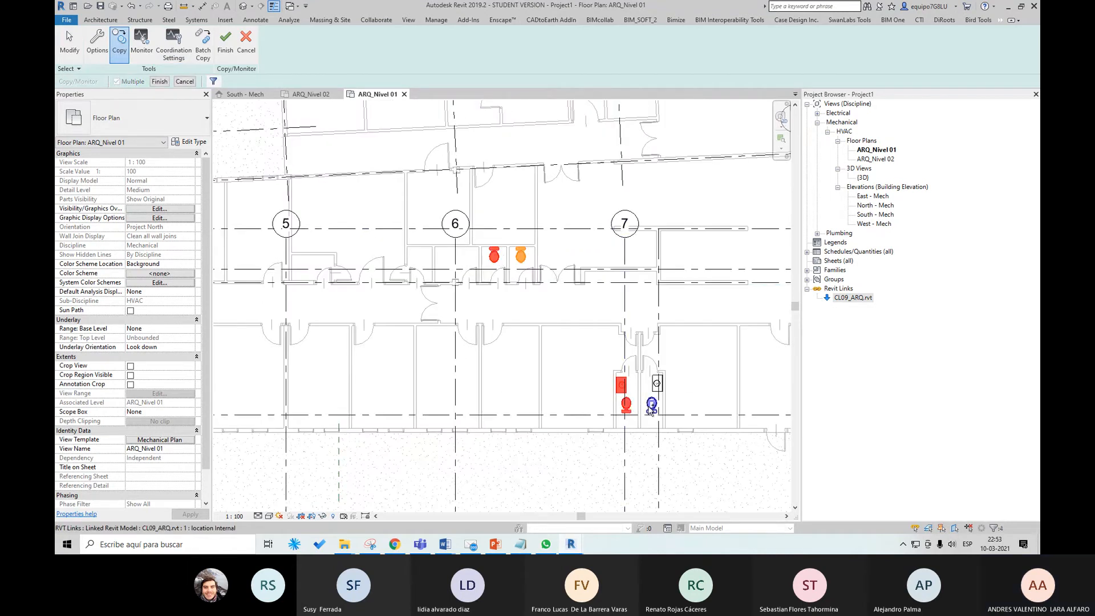
click(651, 404)
click(657, 383)
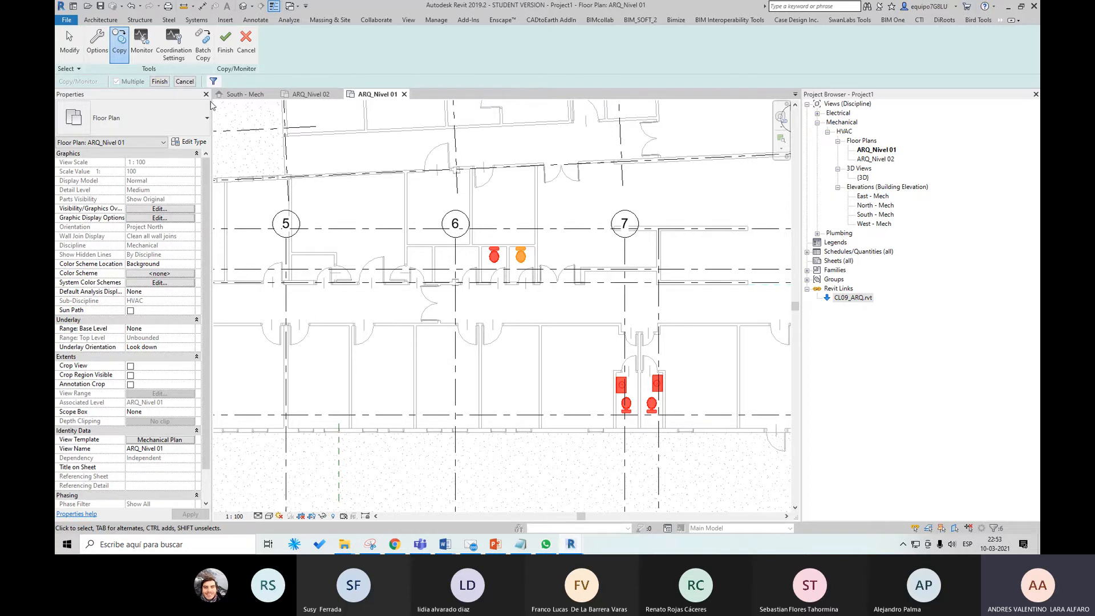
click(159, 82)
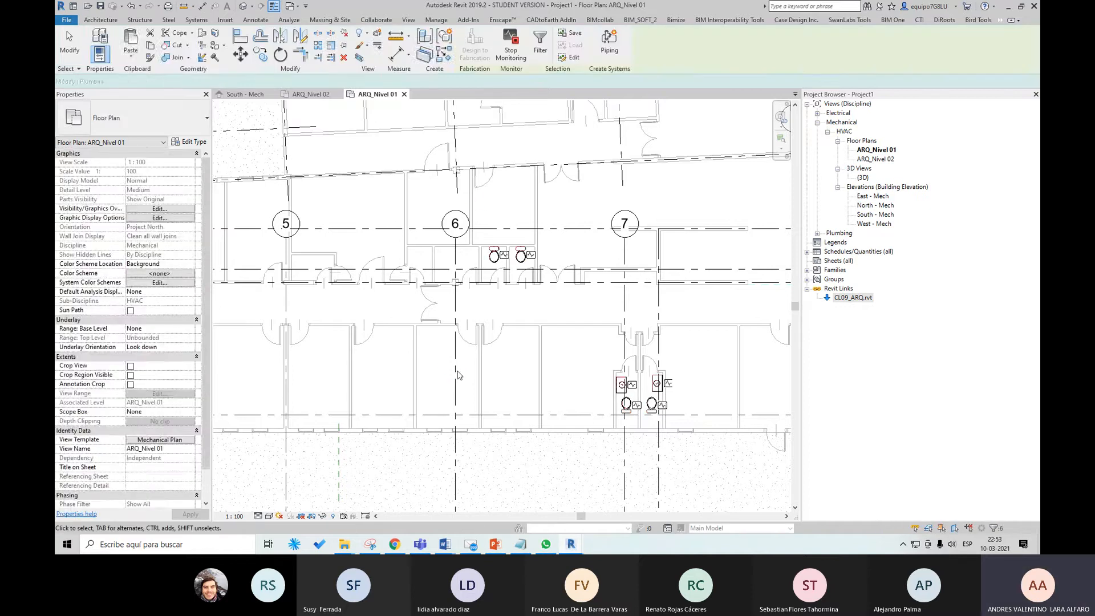
scroll(457, 375, down, 4)
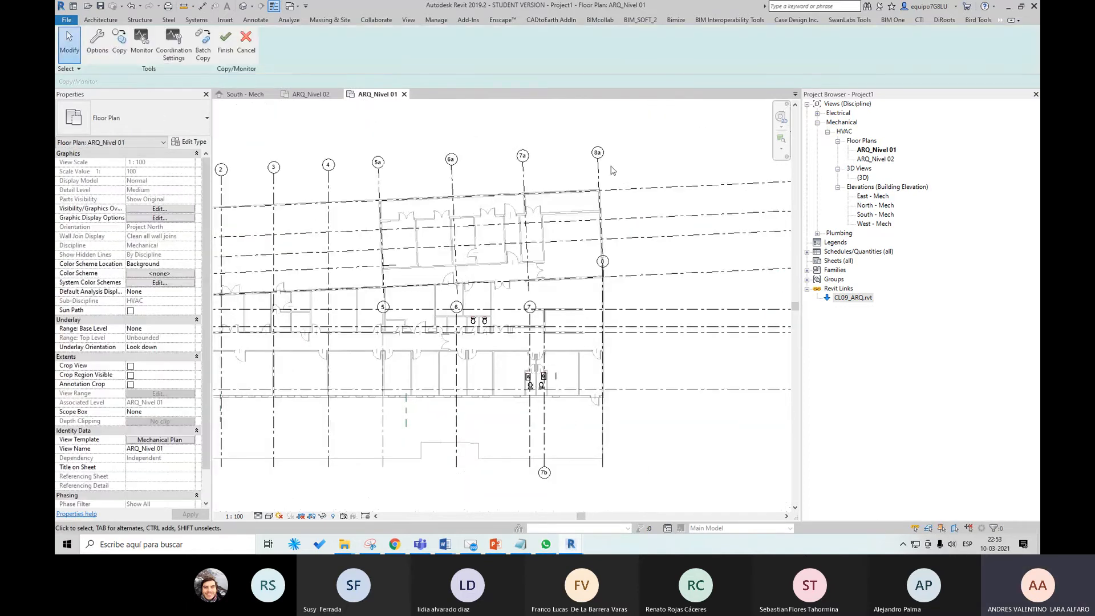
click(225, 44)
Select the copied water closet nearest grid 7 in the upper restrooms and examine its properties and monitoring mark.
scroll(470, 302, up, 3)
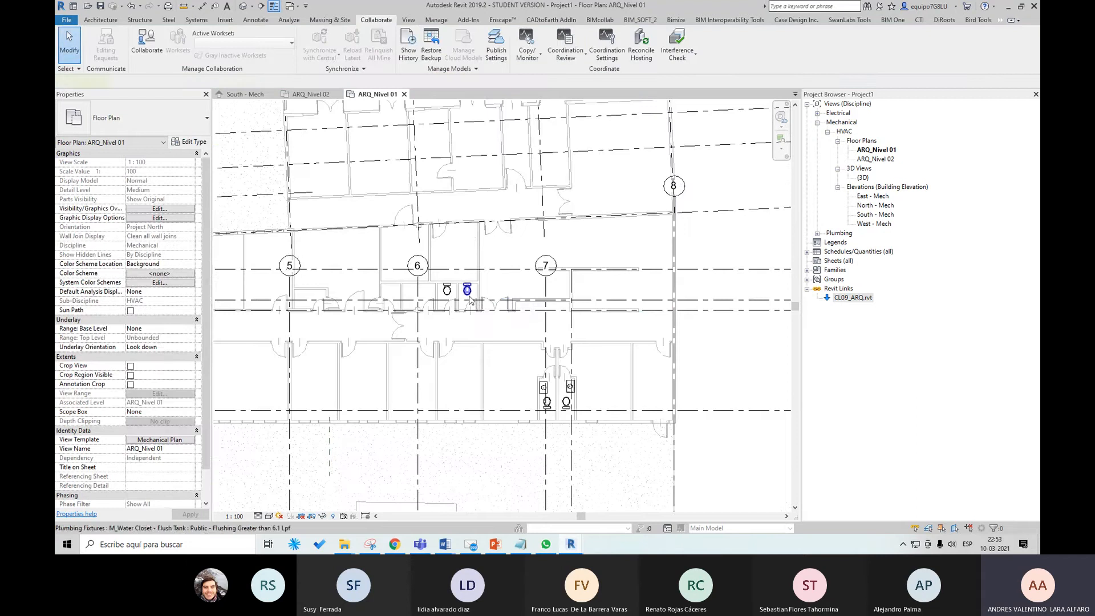
click(468, 291)
scroll(465, 285, up, 5)
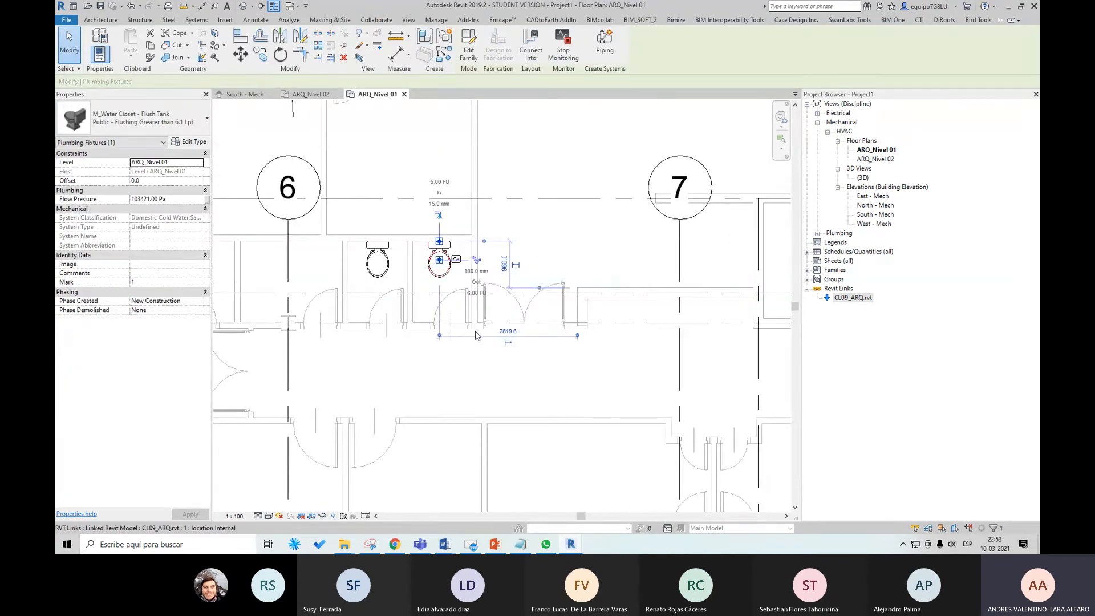
scroll(477, 335, down, 2)
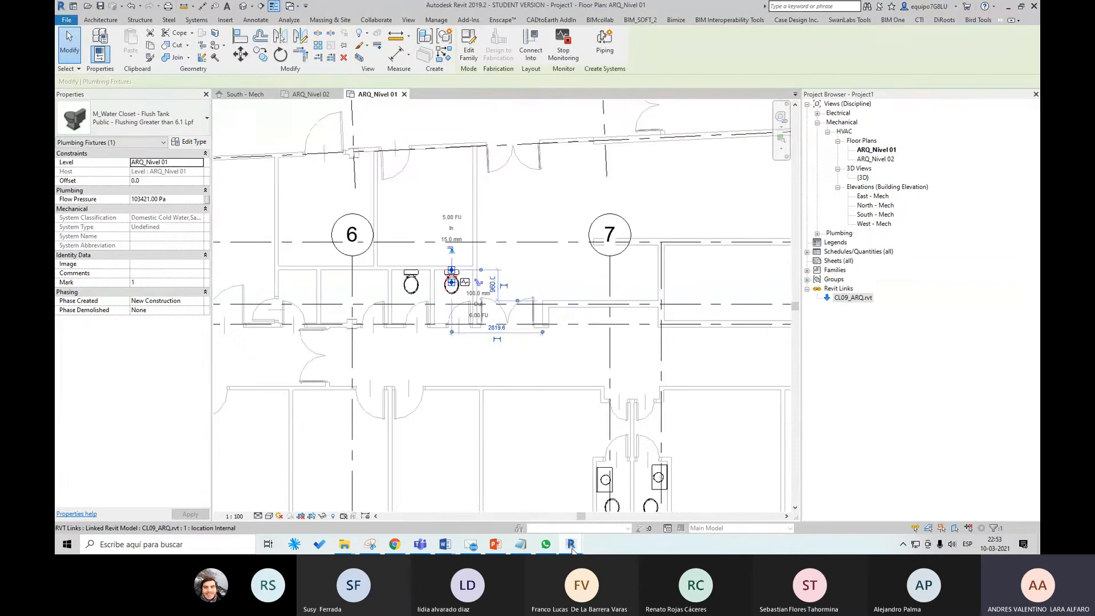
Switch to the CL09_ARQ model and move the water closet in Baño 12 about 71 cm down to the exterior wall.
mouse_move(573, 549)
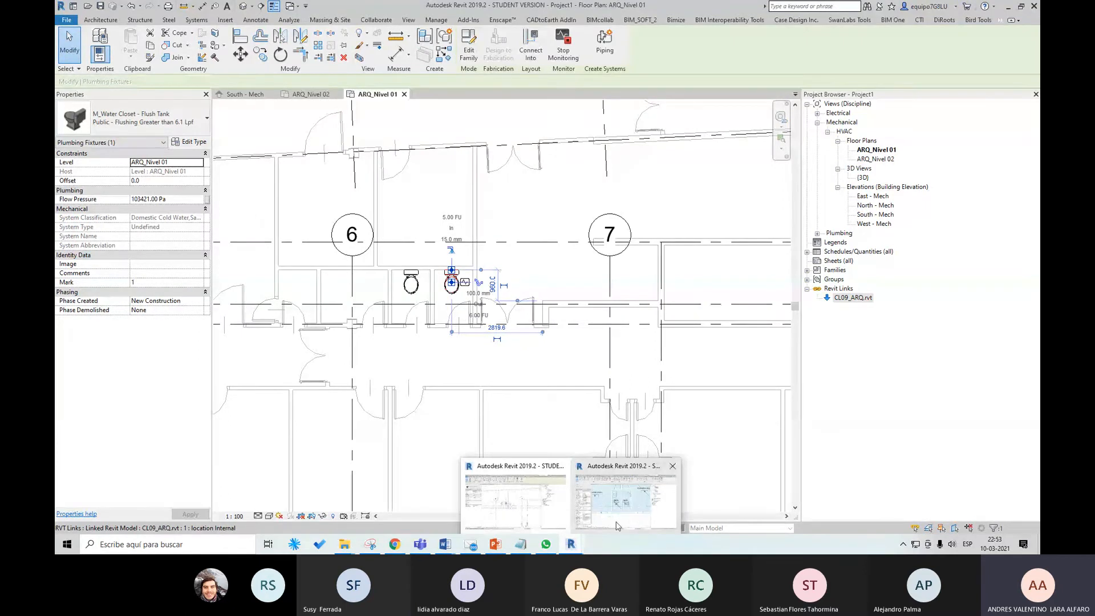
click(626, 496)
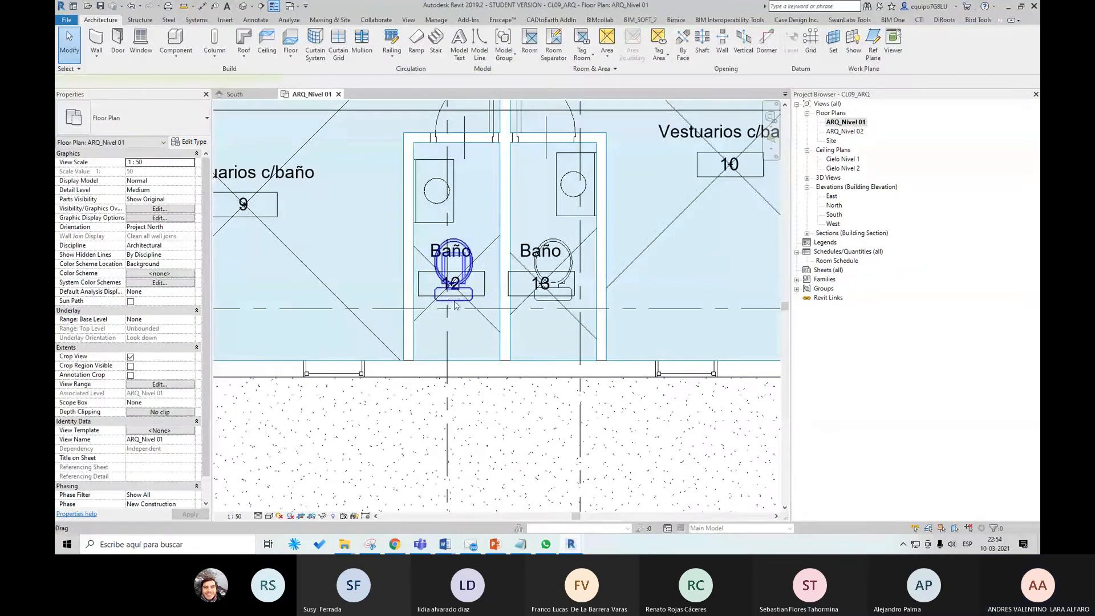
click(455, 296)
scroll(450, 314, up, 1)
click(240, 55)
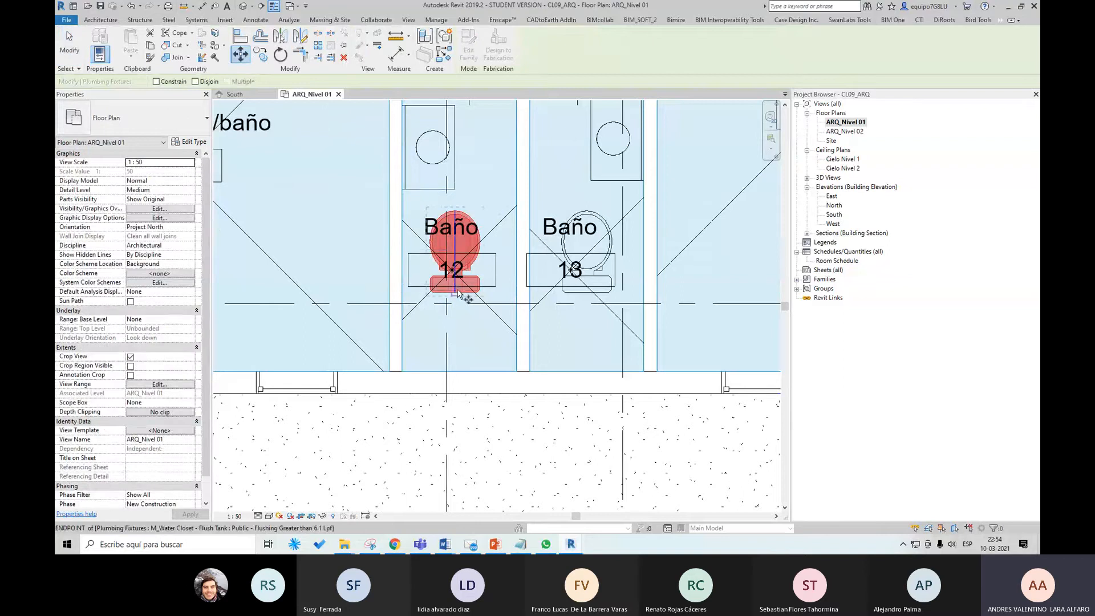
click(455, 292)
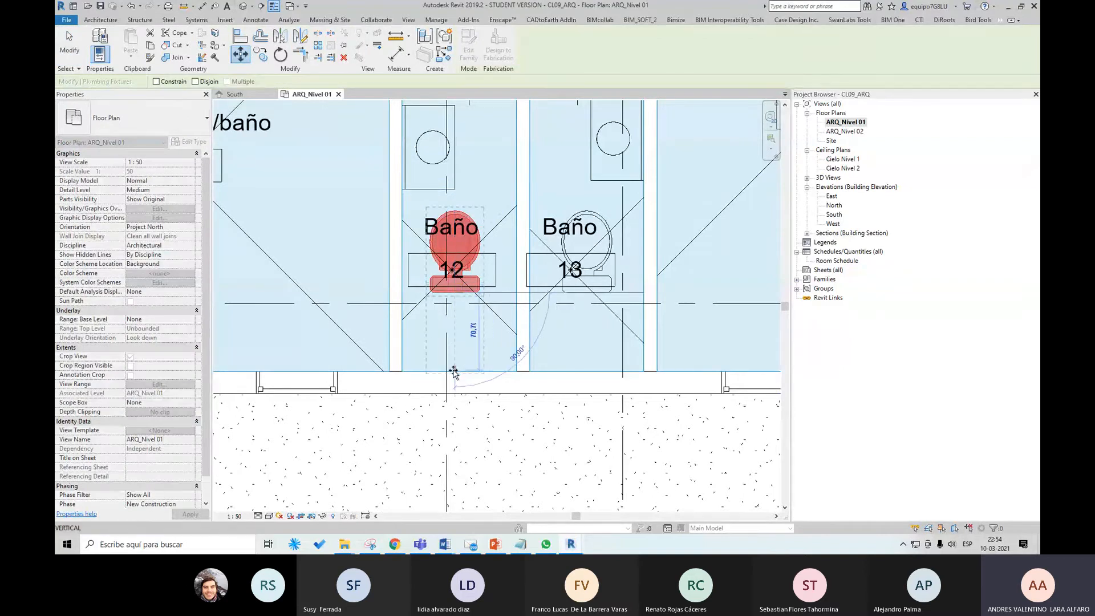
click(454, 370)
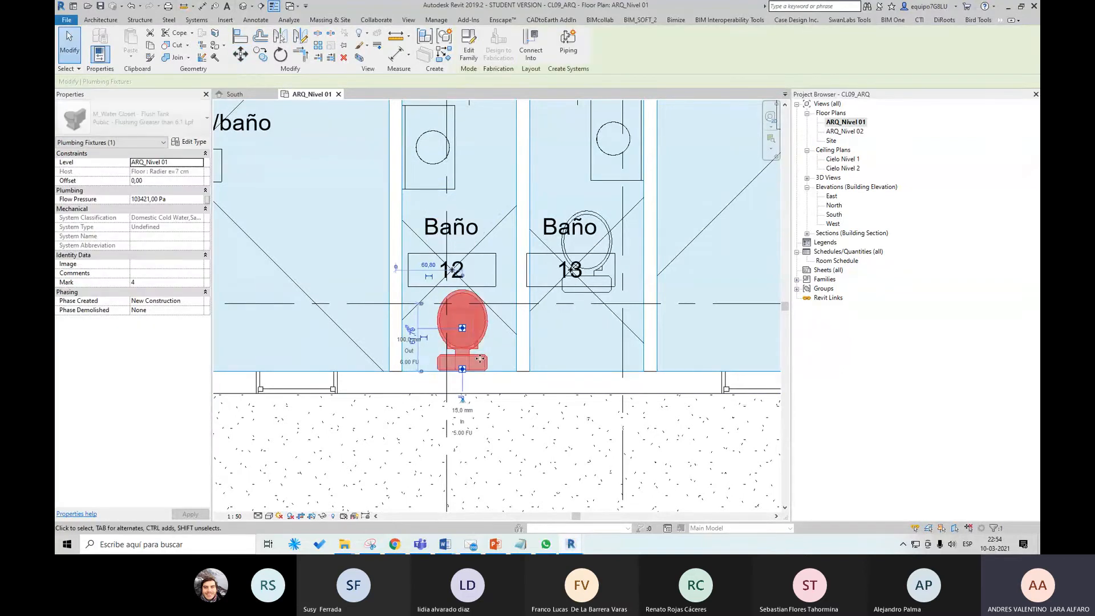
Move the vanity lavatory in Baño 12 down along its side wall, closer to the water closet.
click(420, 190)
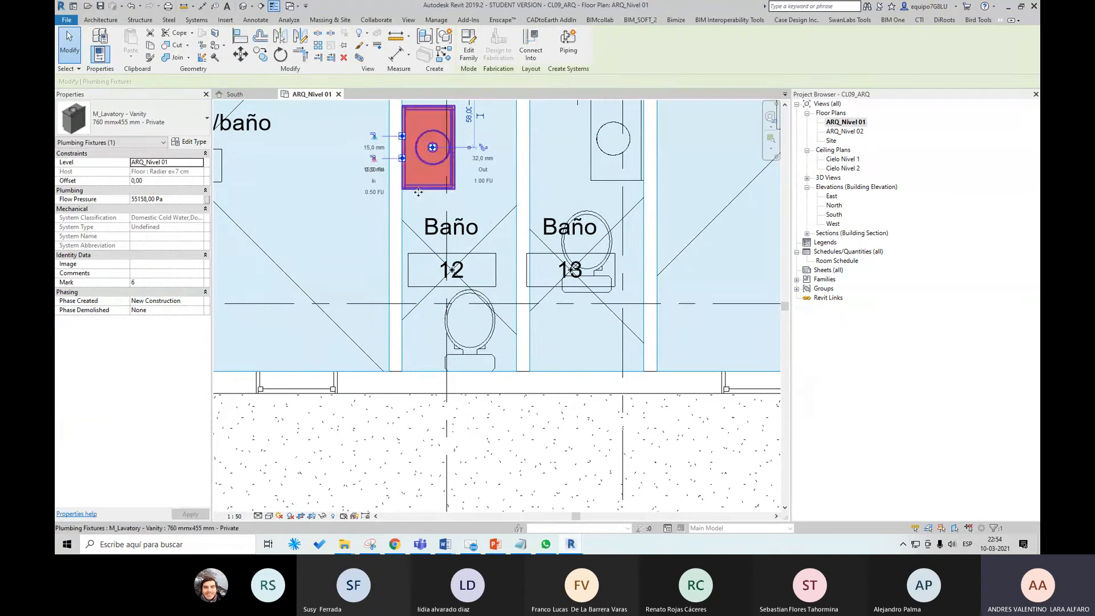
drag(418, 192, 422, 253)
scroll(513, 337, down, 3)
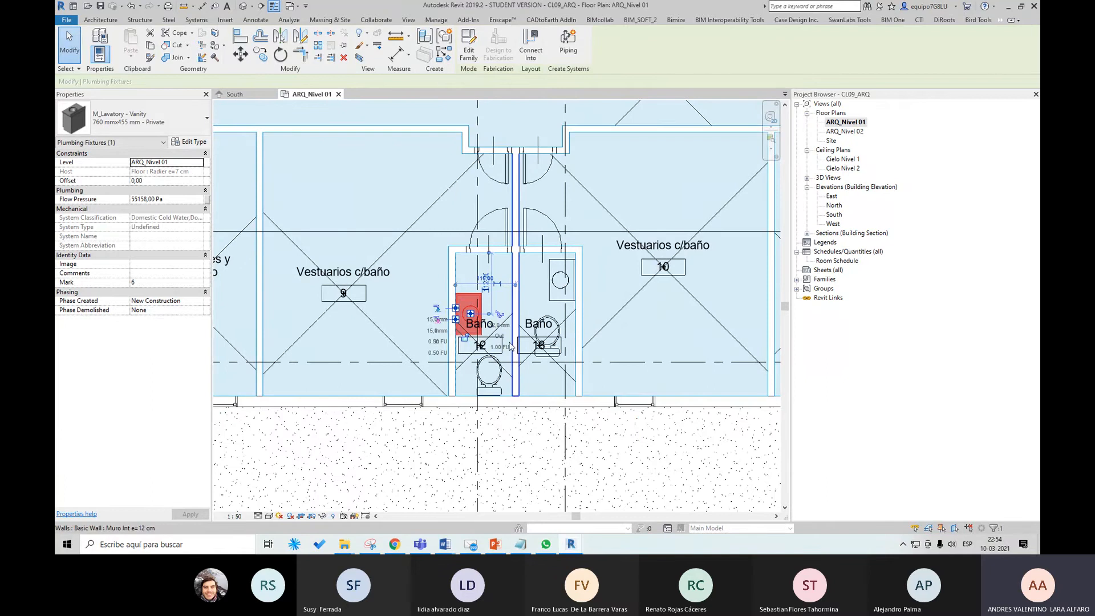
scroll(471, 340, up, 2)
scroll(547, 350, down, 4)
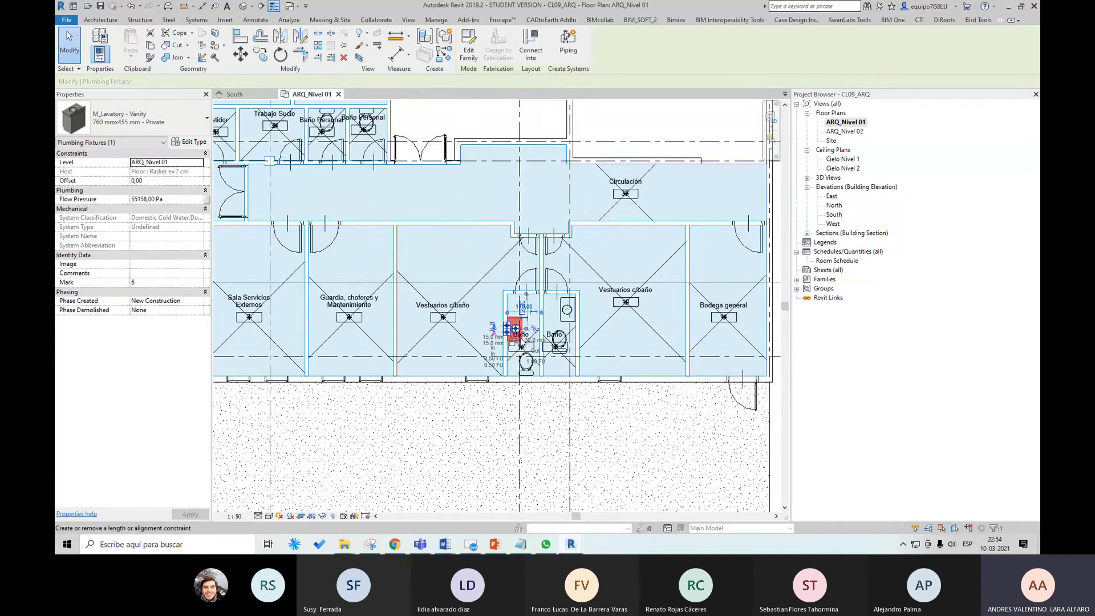
scroll(518, 340, up, 1)
scroll(515, 338, down, 1)
scroll(517, 336, down, 1)
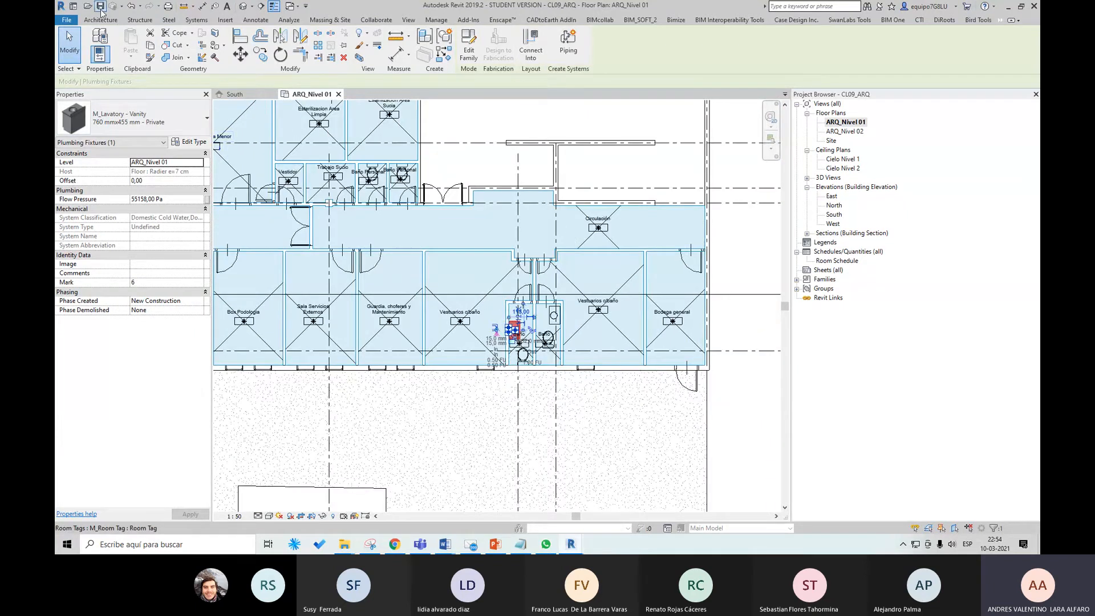
key(Escape)
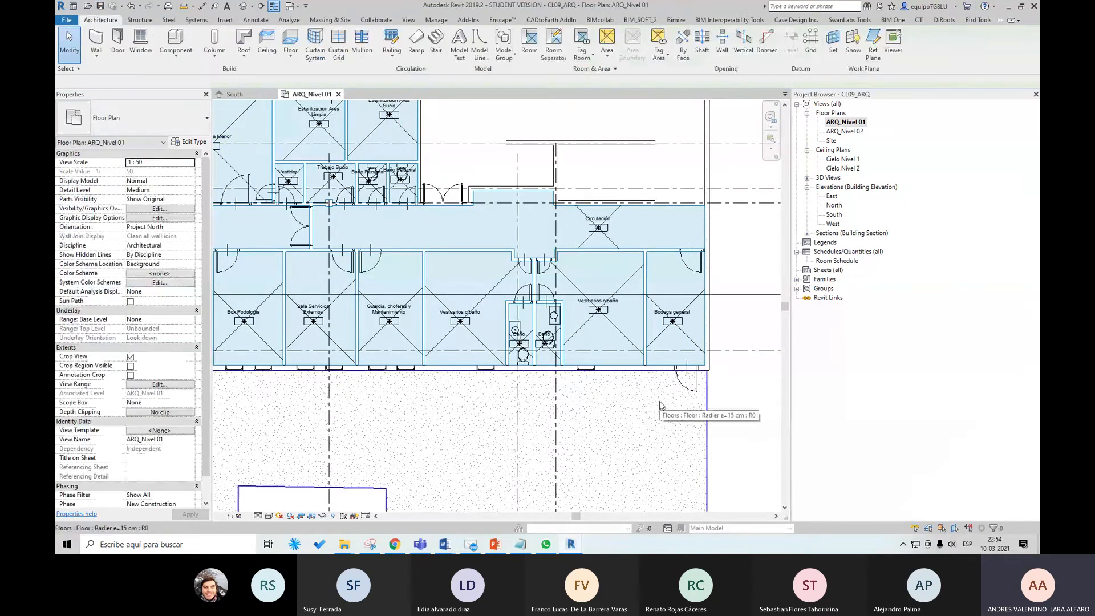
Return to the Project1 MEP model and reload the CL09_ARQ.rvt link, closing the coordination warning.
scroll(522, 355, up, 4)
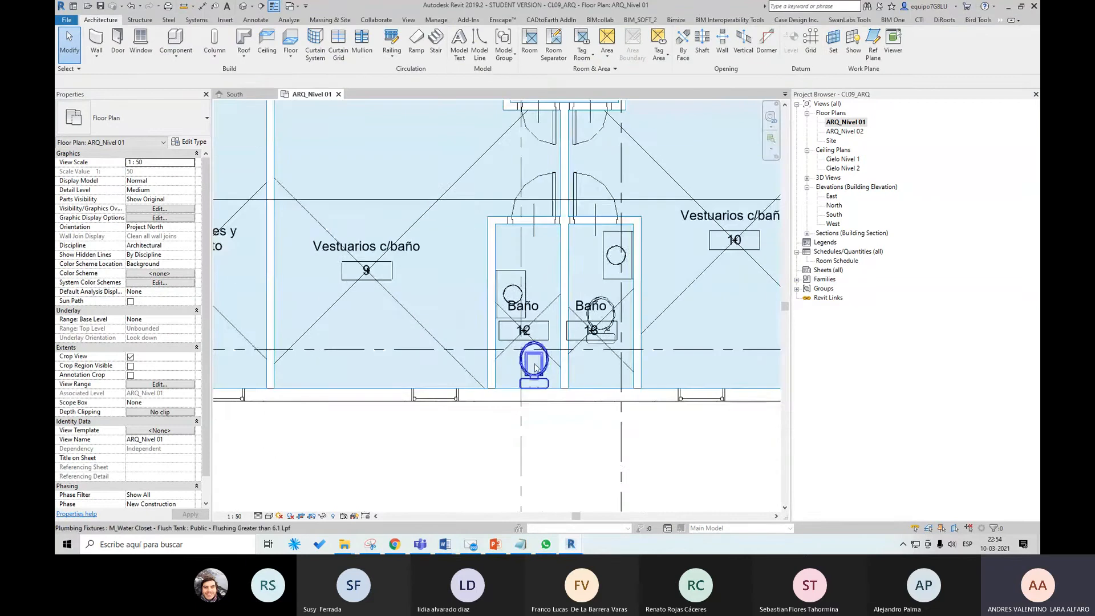
scroll(550, 356, up, 1)
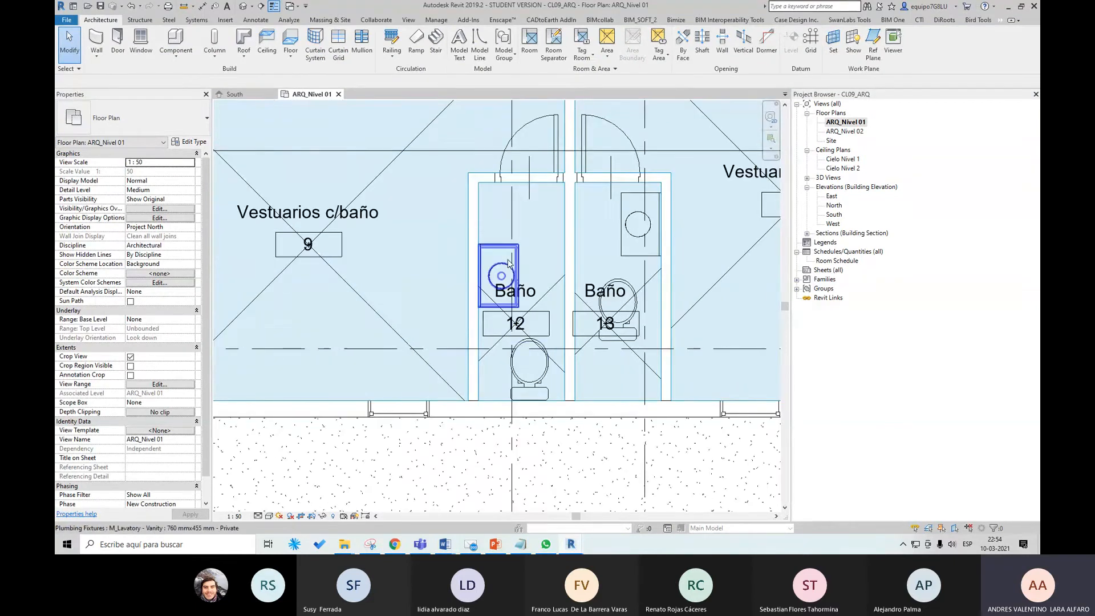
mouse_move(580, 546)
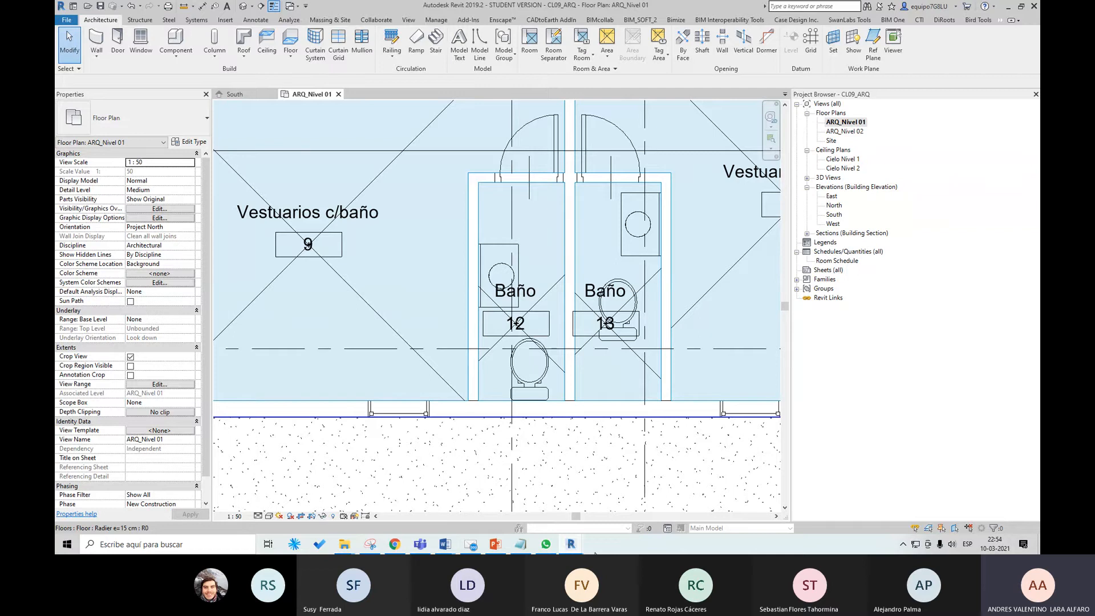
click(550, 522)
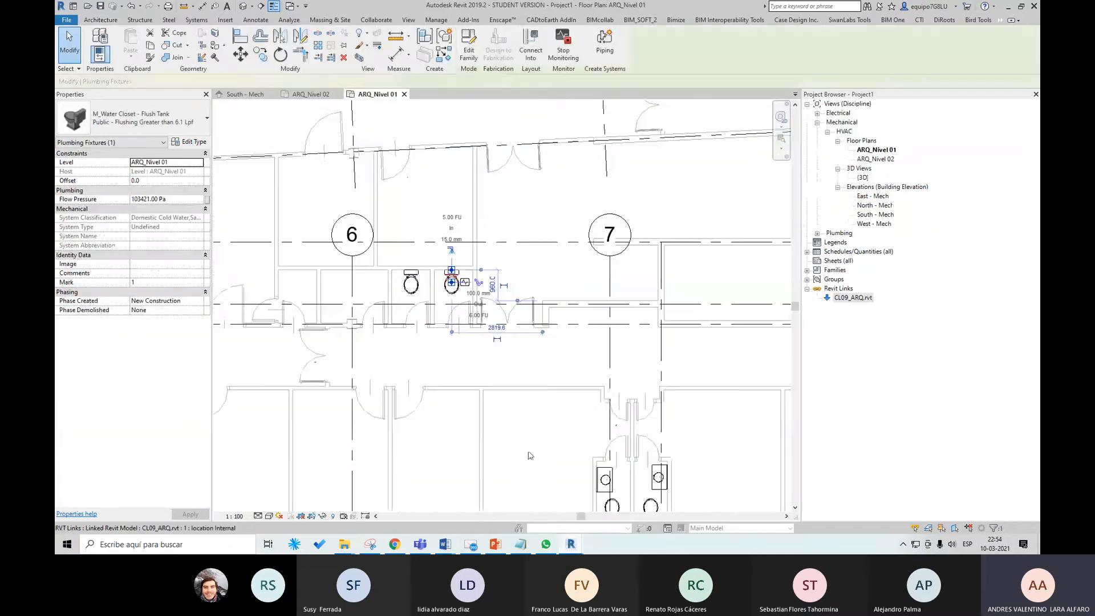
click(854, 297)
right_click(855, 301)
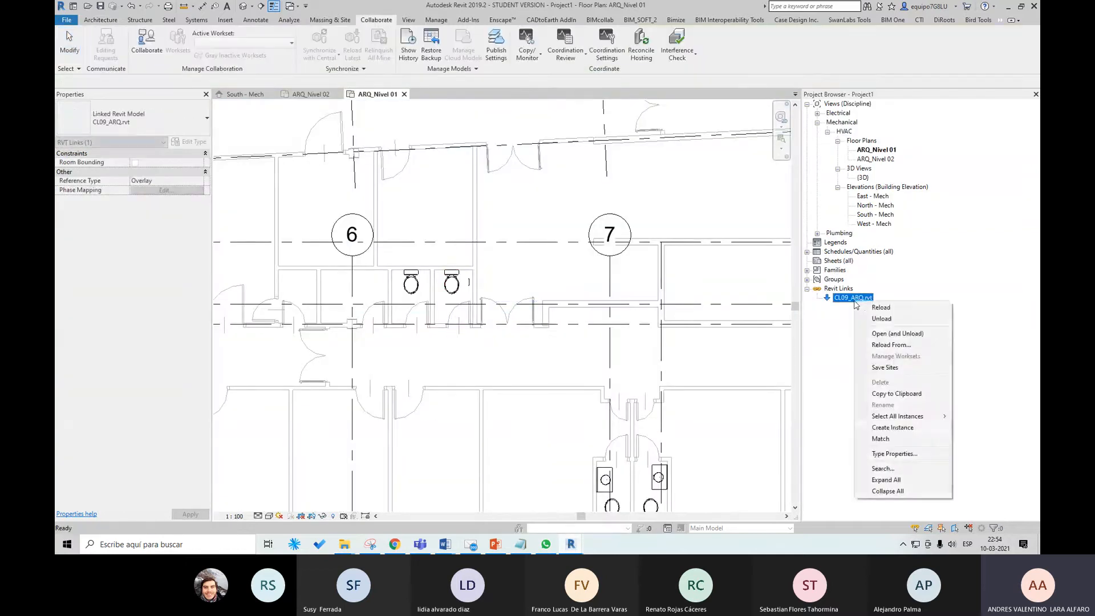
click(881, 308)
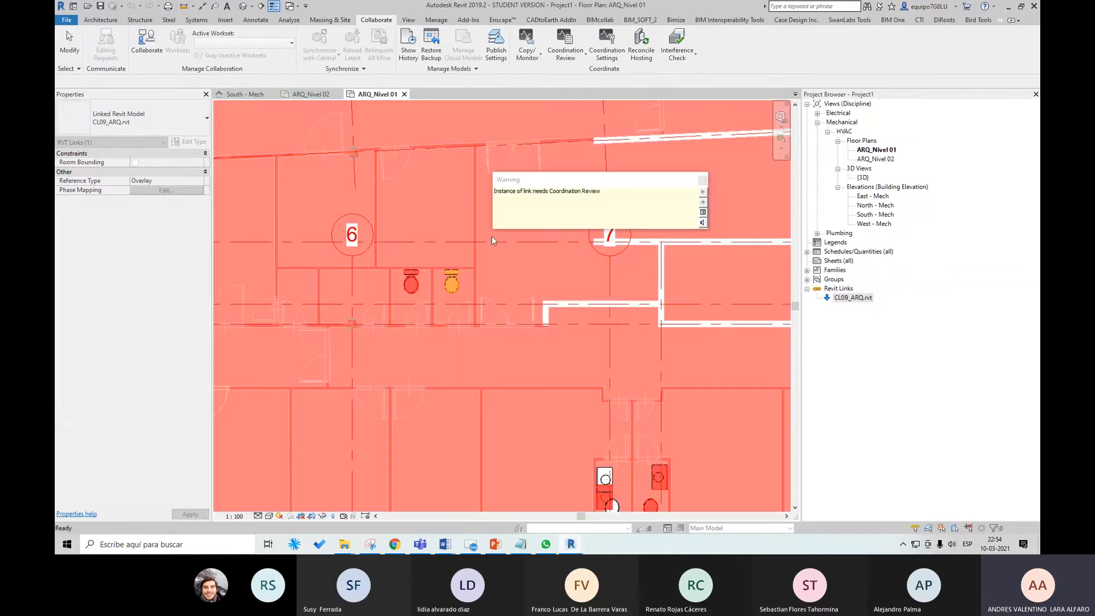
scroll(492, 236, down, 2)
click(702, 180)
Check the shifted fixtures in the restrooms near grid 7 and run Coordination Review on the linked architectural model.
scroll(604, 417, down, 5)
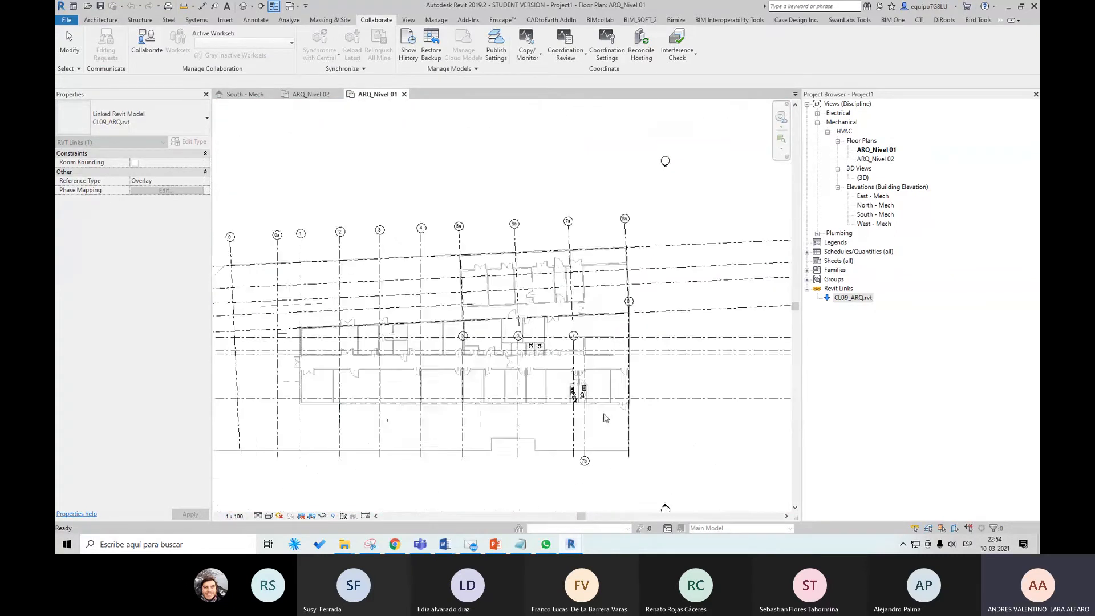
scroll(604, 417, down, 4)
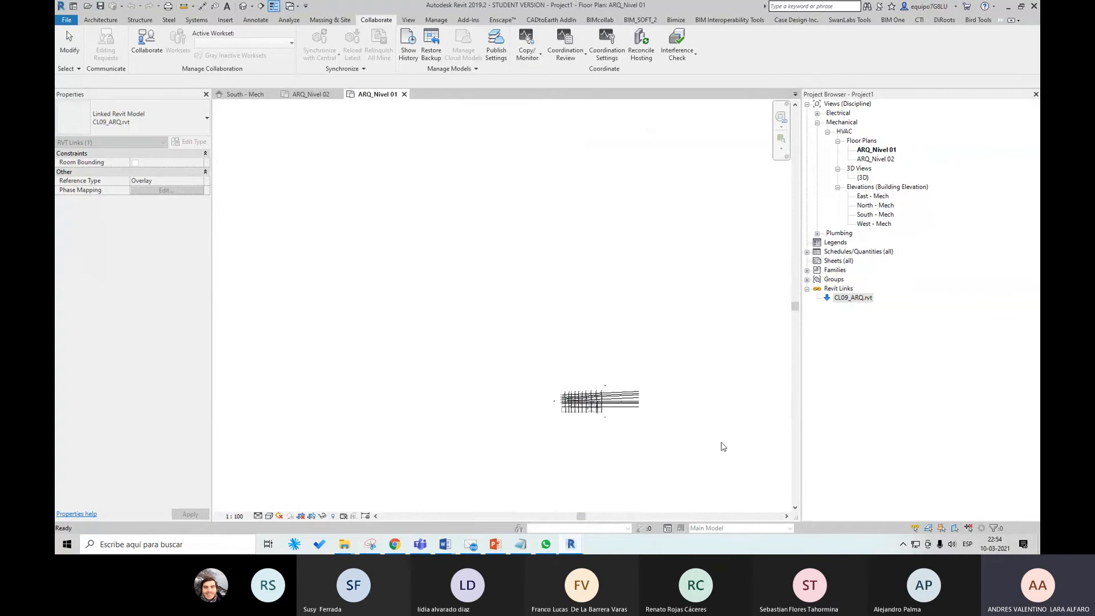
scroll(628, 407, up, 3)
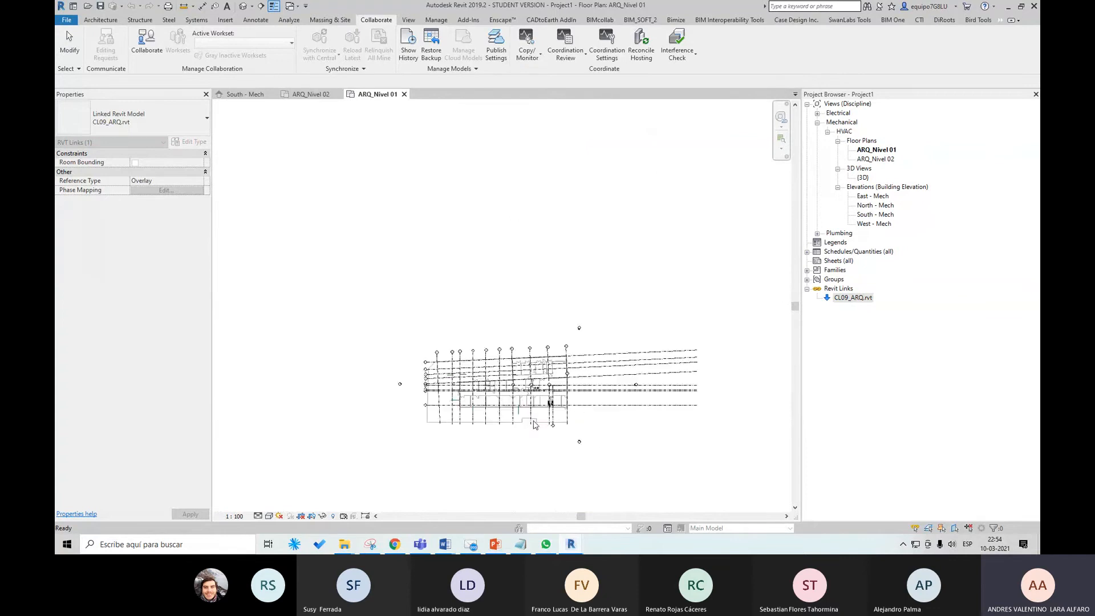
scroll(578, 406, up, 5)
scroll(570, 354, up, 4)
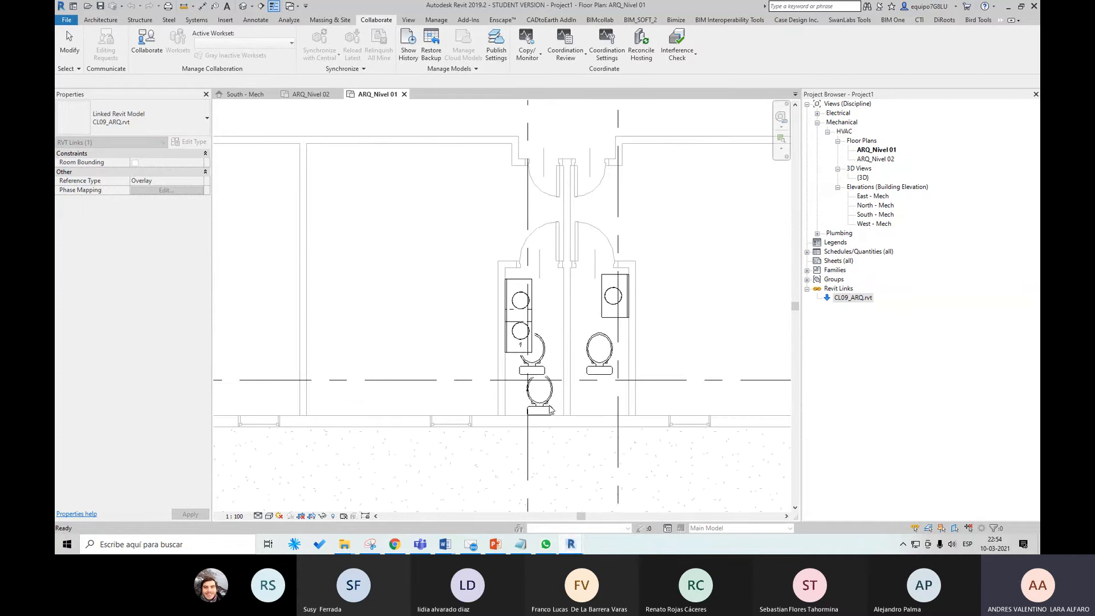
scroll(544, 388, down, 3)
click(565, 57)
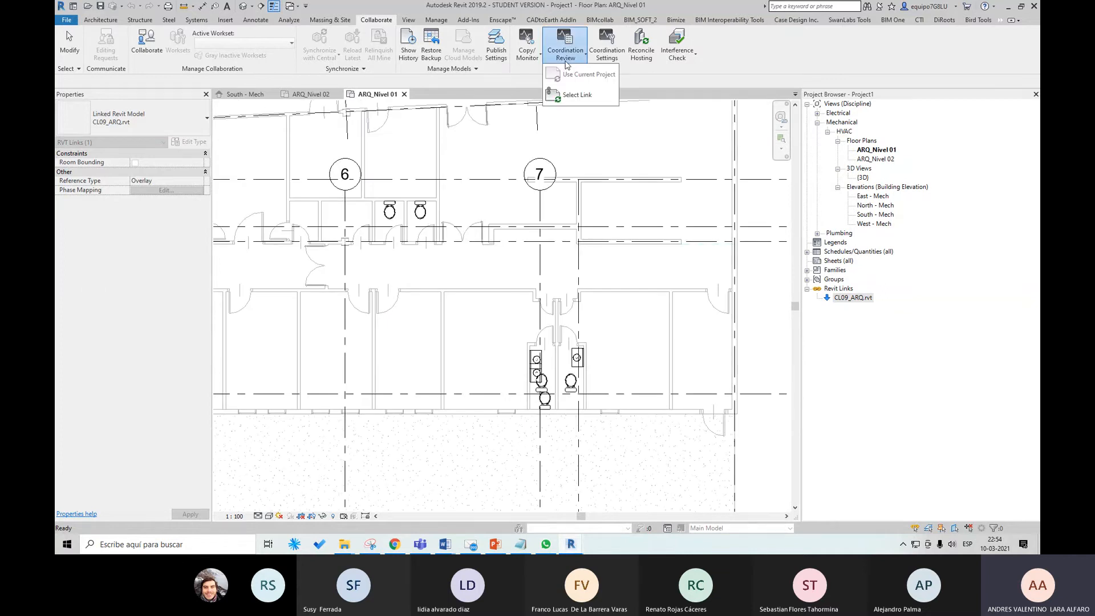
click(576, 96)
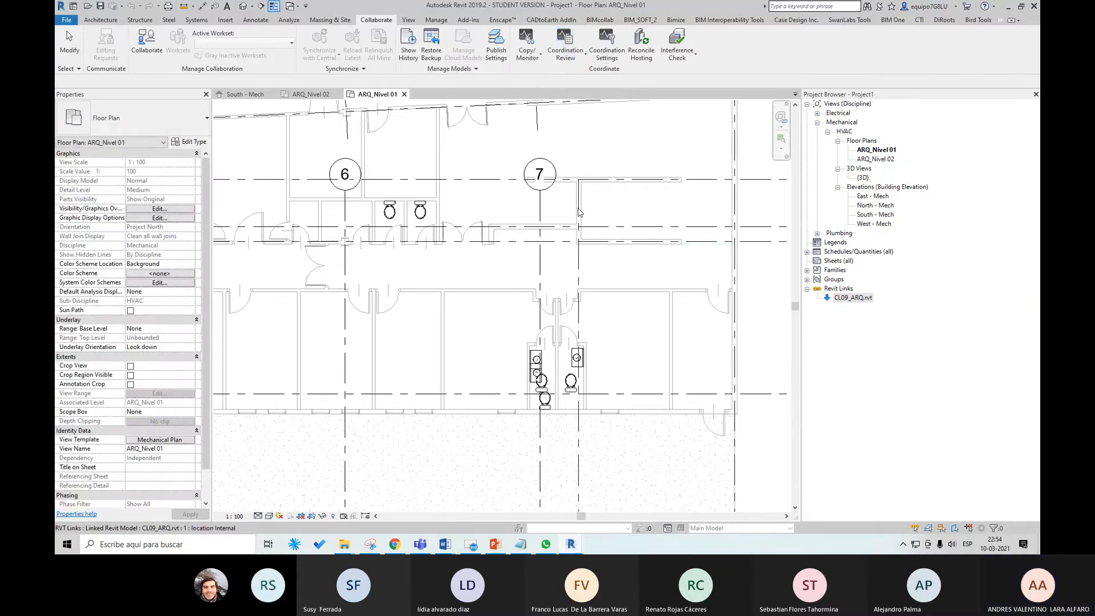
scroll(629, 293, down, 4)
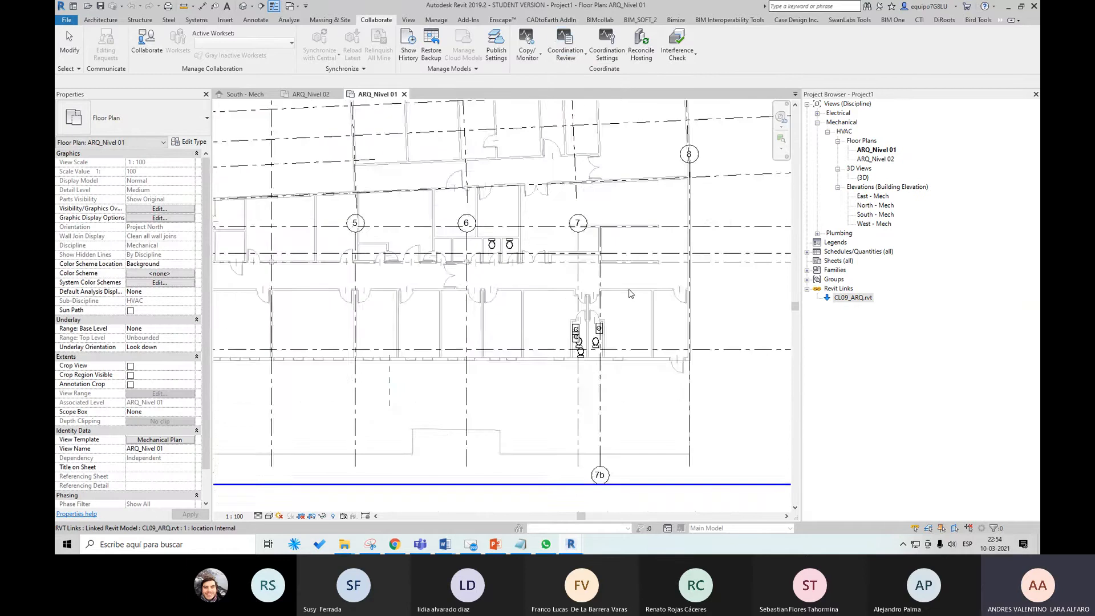
click(629, 293)
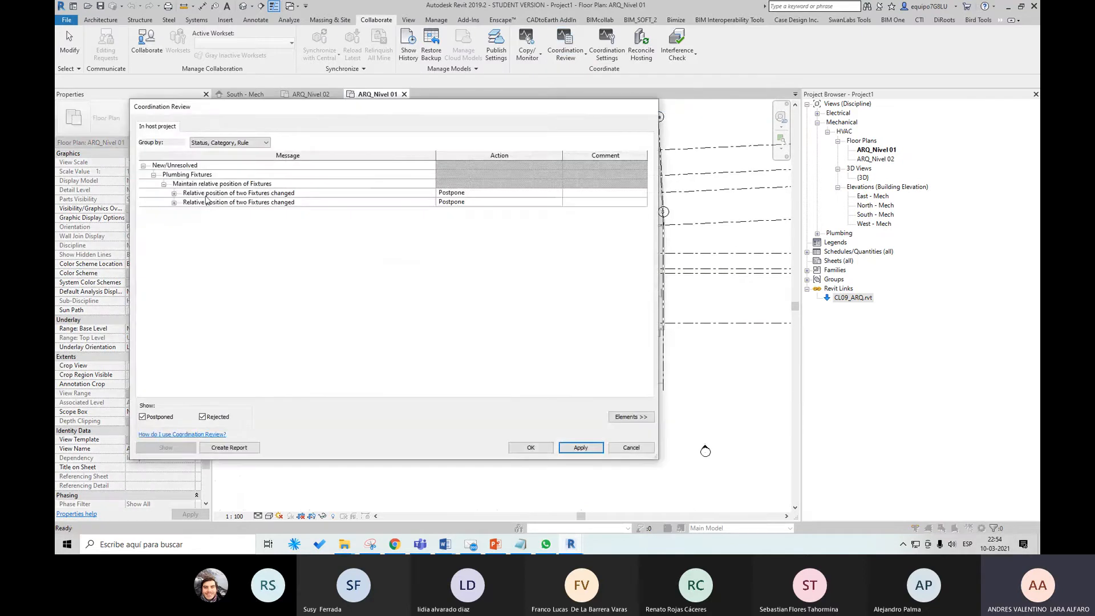
Expand both fixture position changes in the review to list the linked and copied elements involved.
click(237, 195)
click(236, 203)
click(236, 195)
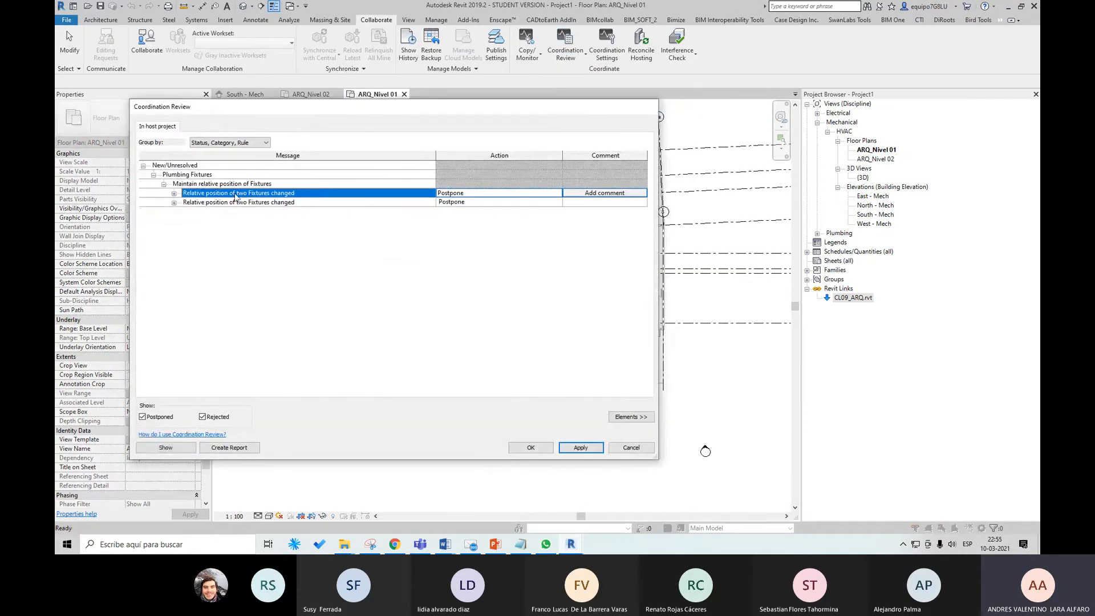
click(557, 196)
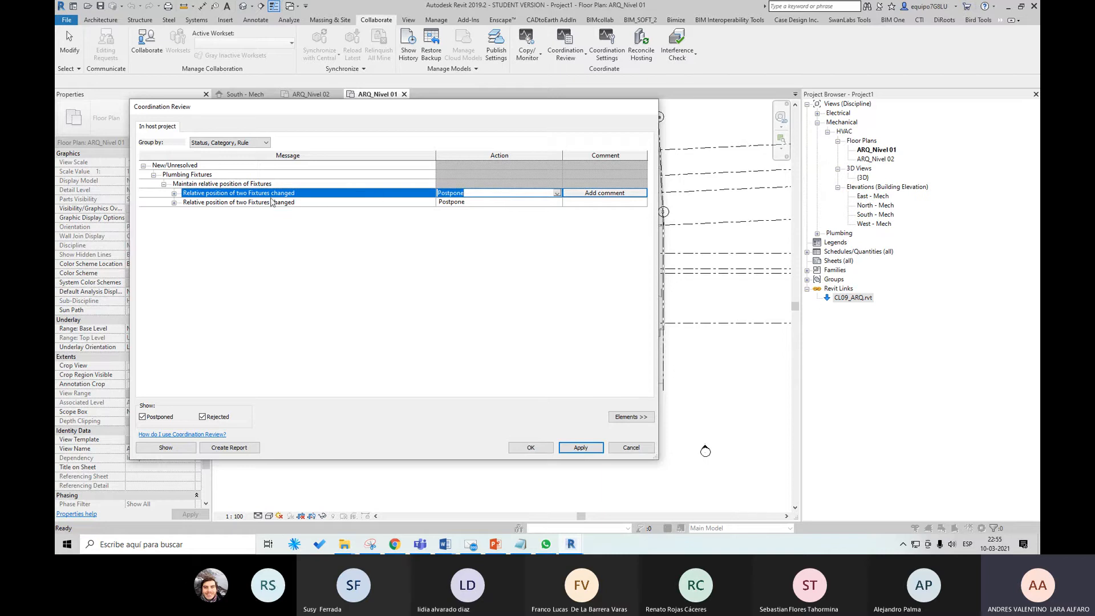
click(174, 194)
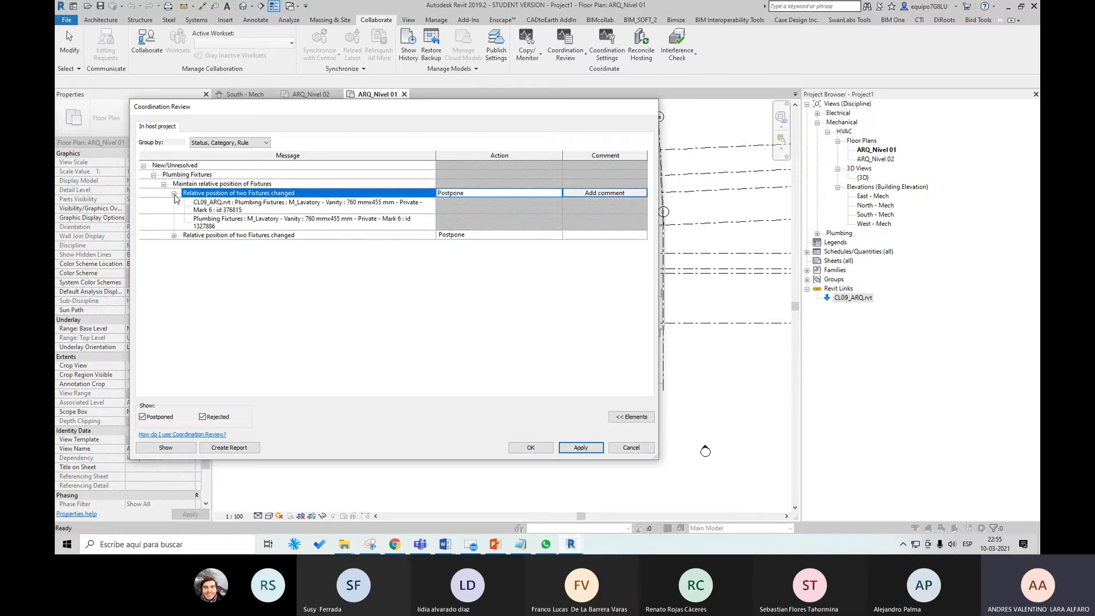
click(174, 236)
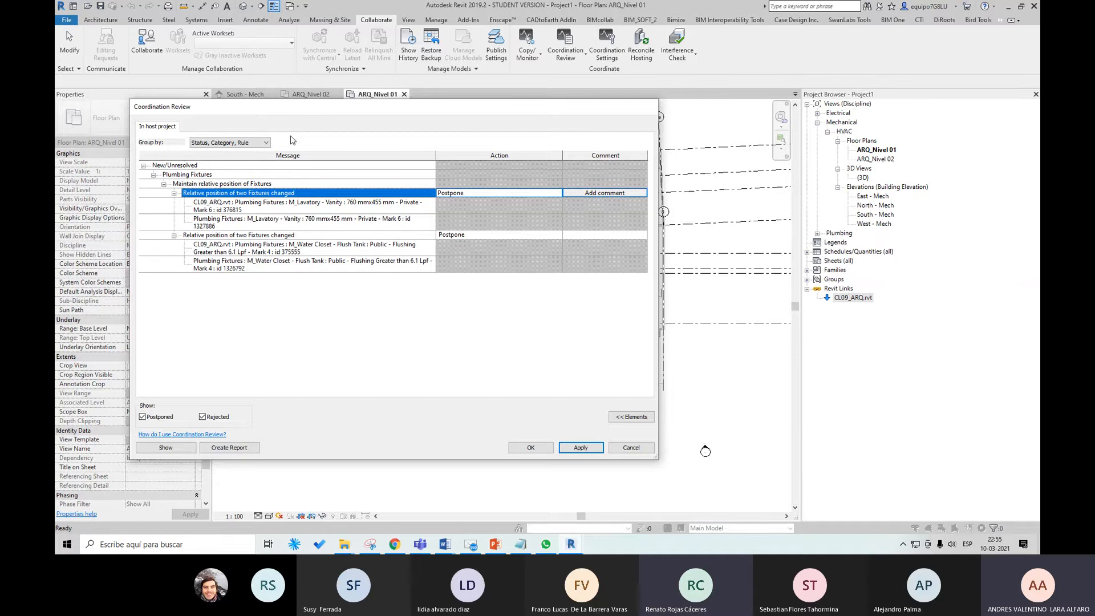
Show the vanity lavatory pair from the first position change in the plan and examine it up close.
drag(340, 116, 446, 129)
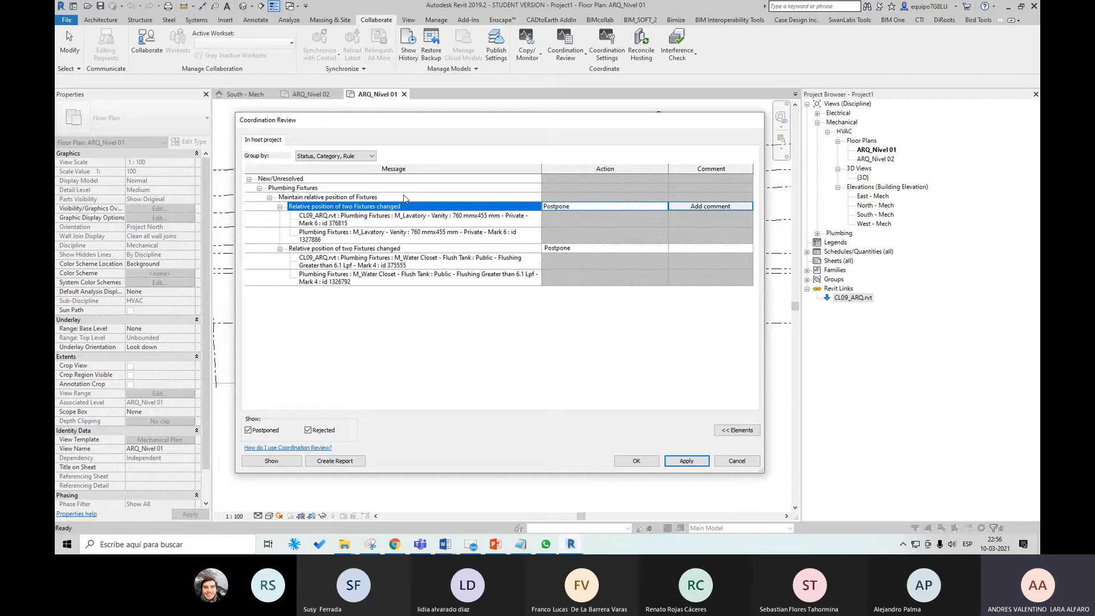
click(324, 240)
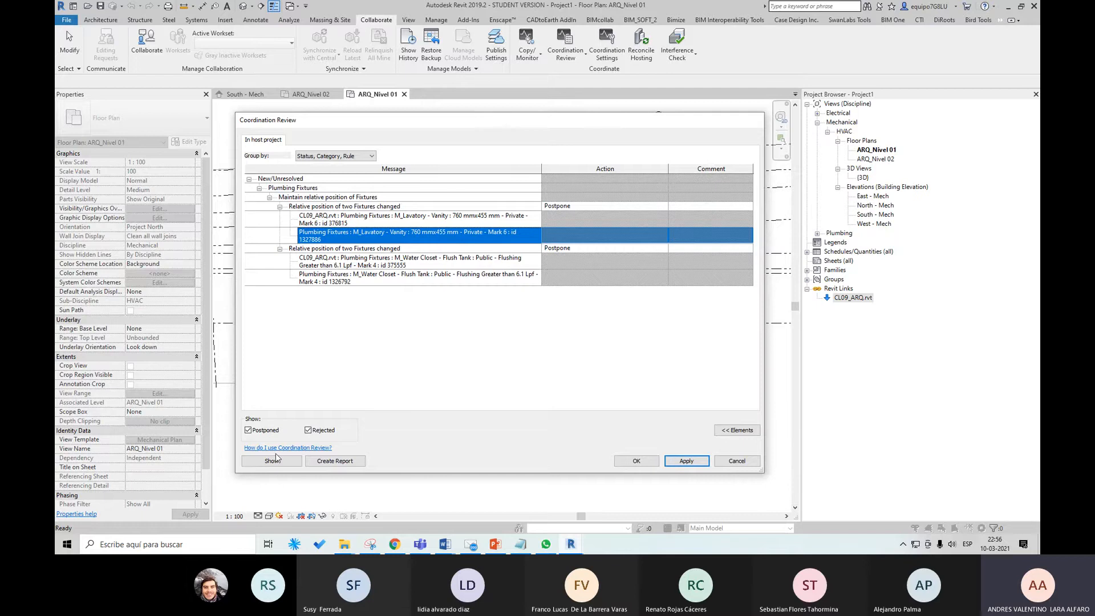
click(335, 220)
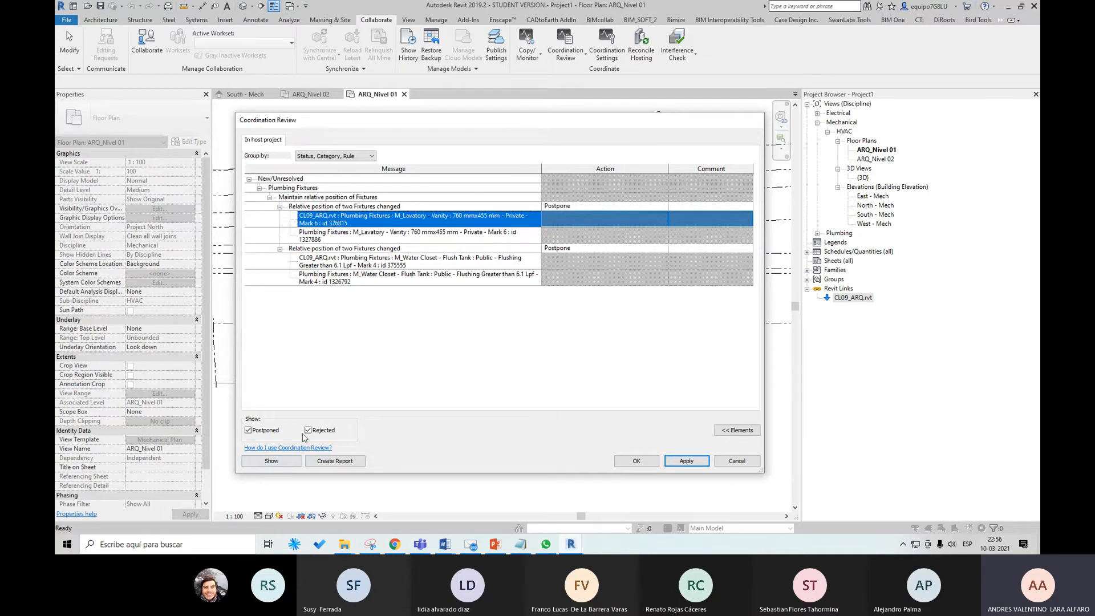
click(345, 206)
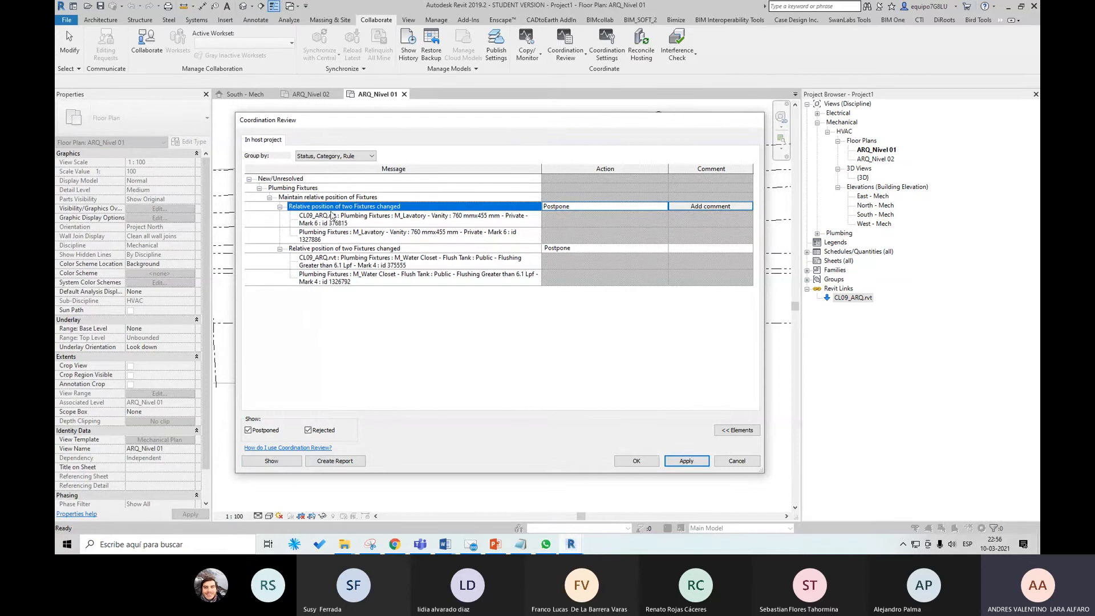
click(291, 467)
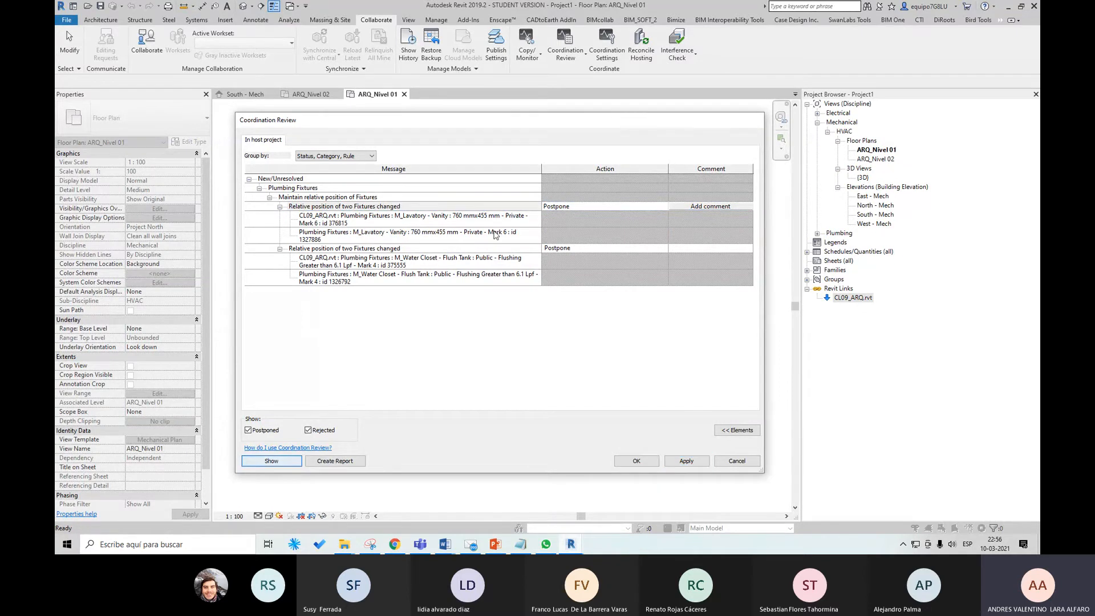
drag(509, 125, 871, 154)
scroll(372, 327, up, 5)
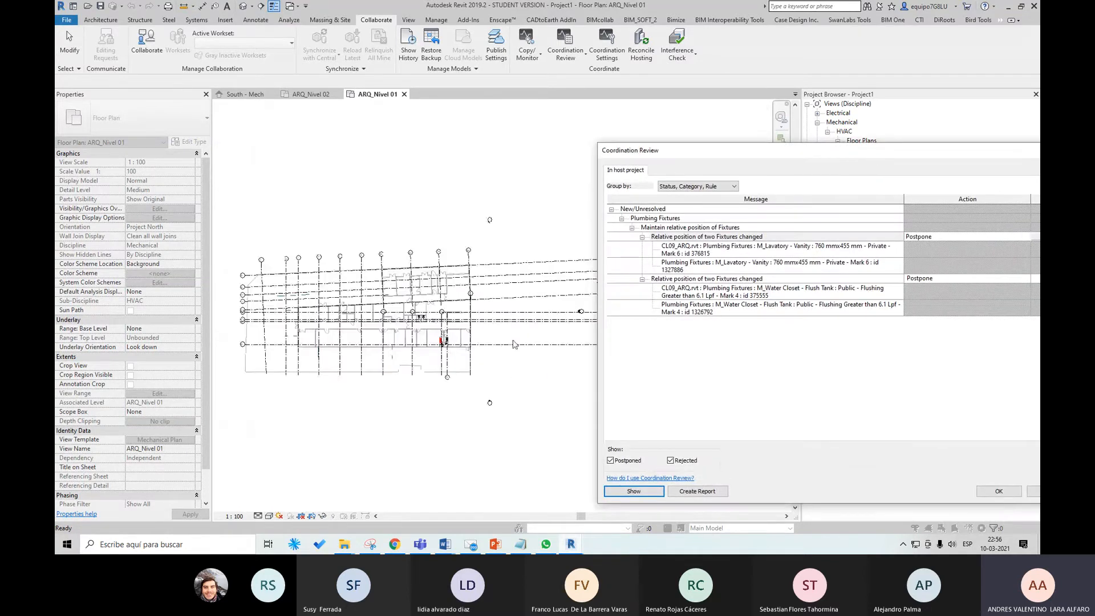
scroll(372, 327, up, 2)
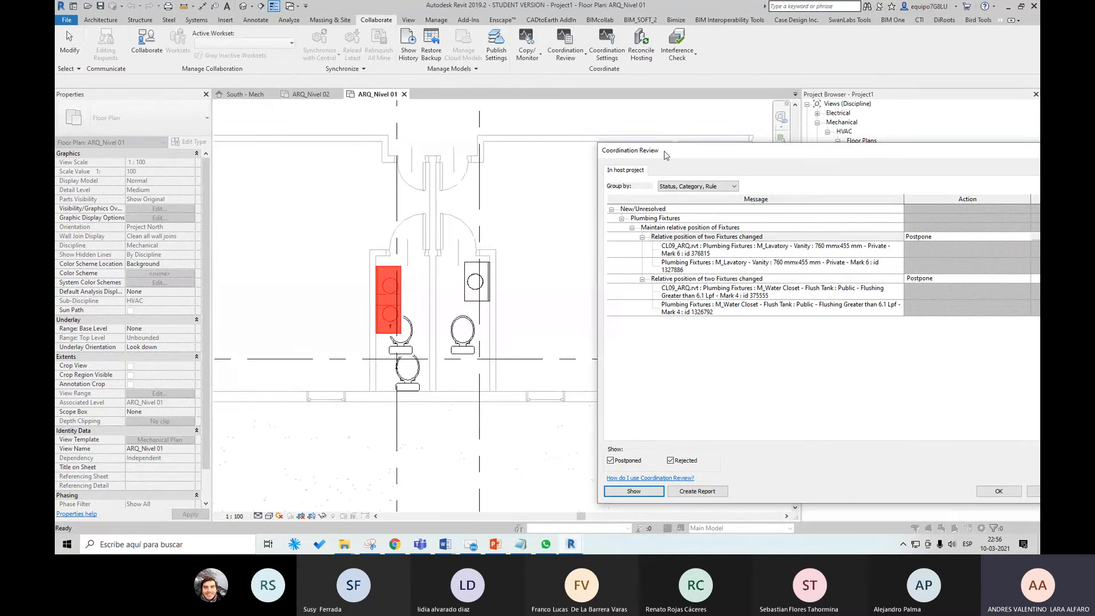
Reposition the review dialog clear of the plan and show the water closet pair from the second position change.
drag(685, 150, 568, 94)
click(591, 224)
click(517, 435)
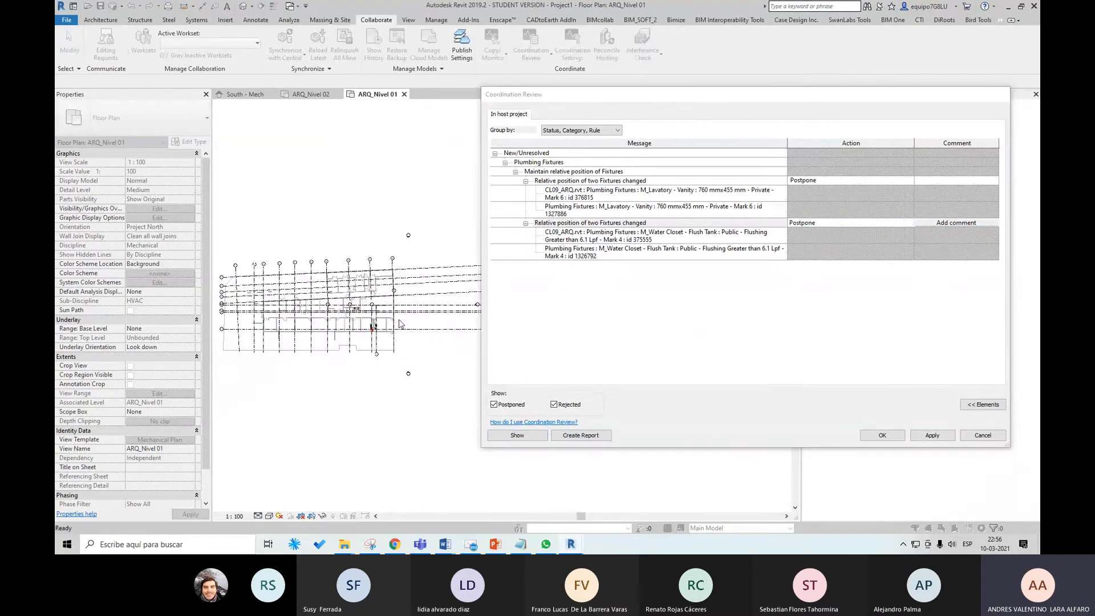
Highlight the vanity pair again, followed by the water closet pair, to compare their locations in the plan.
click(585, 181)
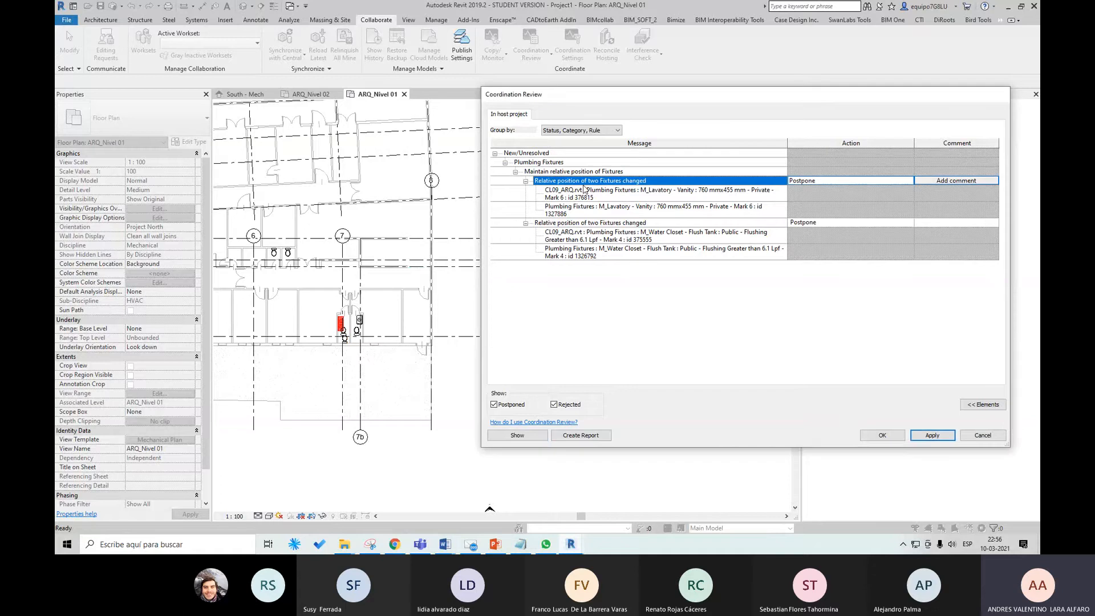
click(524, 437)
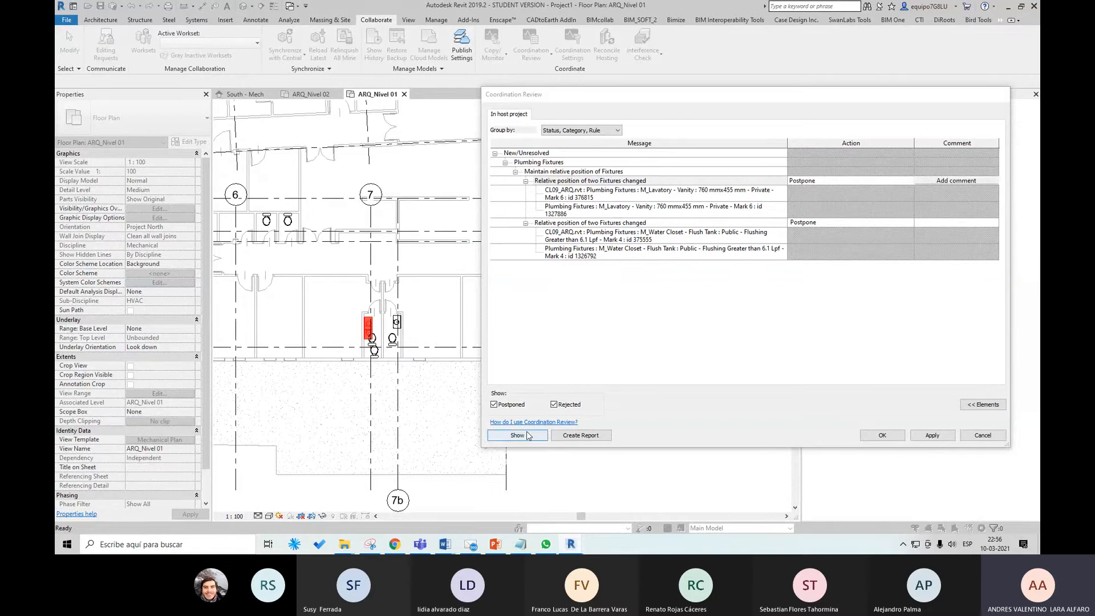
click(605, 222)
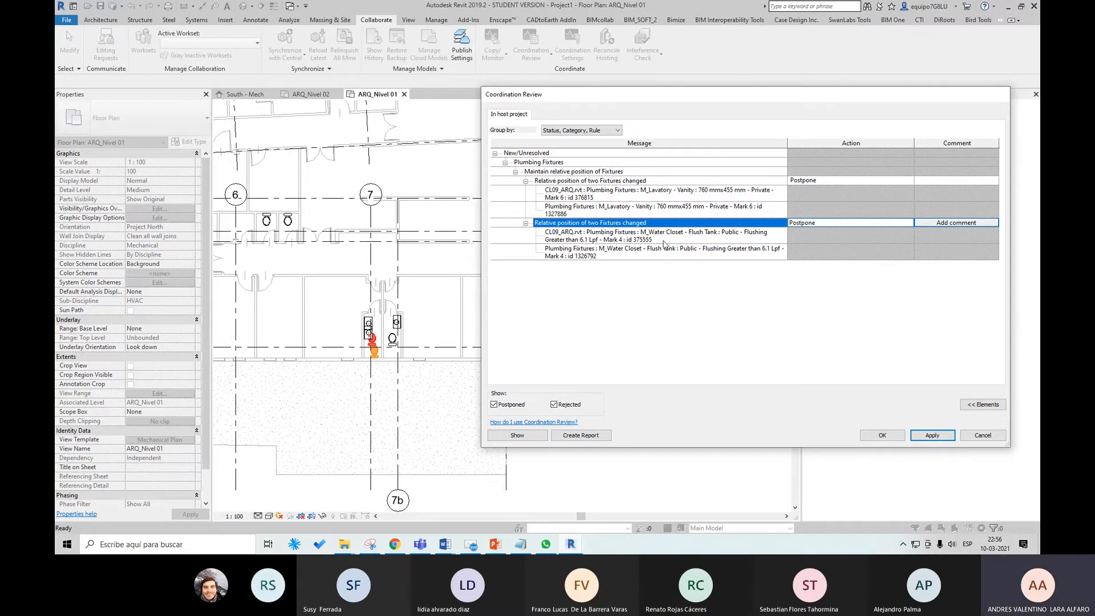
scroll(428, 444, down, 3)
scroll(429, 441, down, 3)
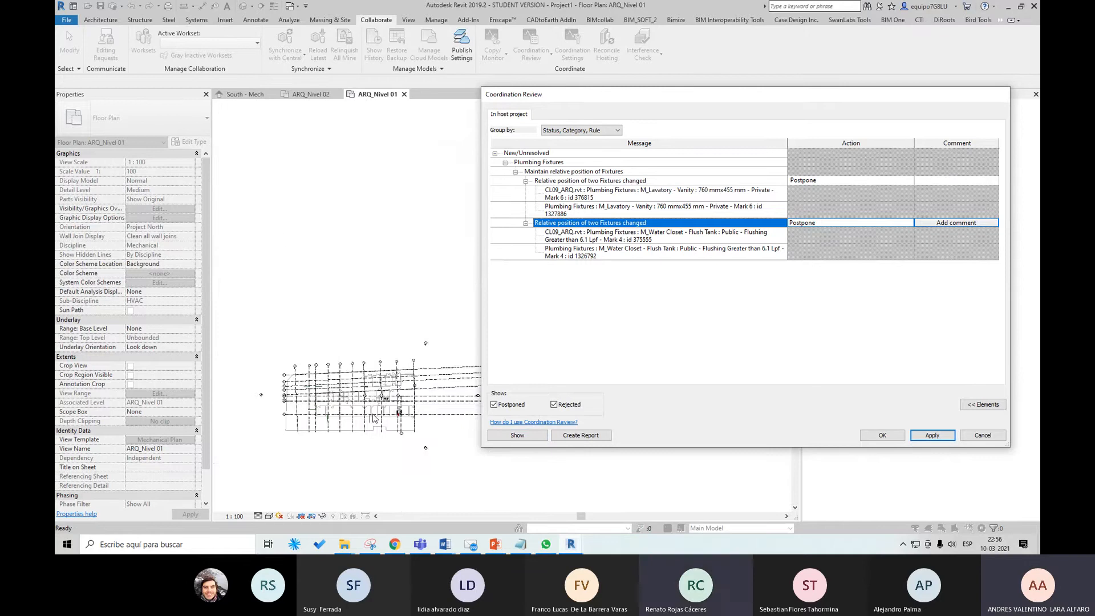
scroll(419, 435, down, 2)
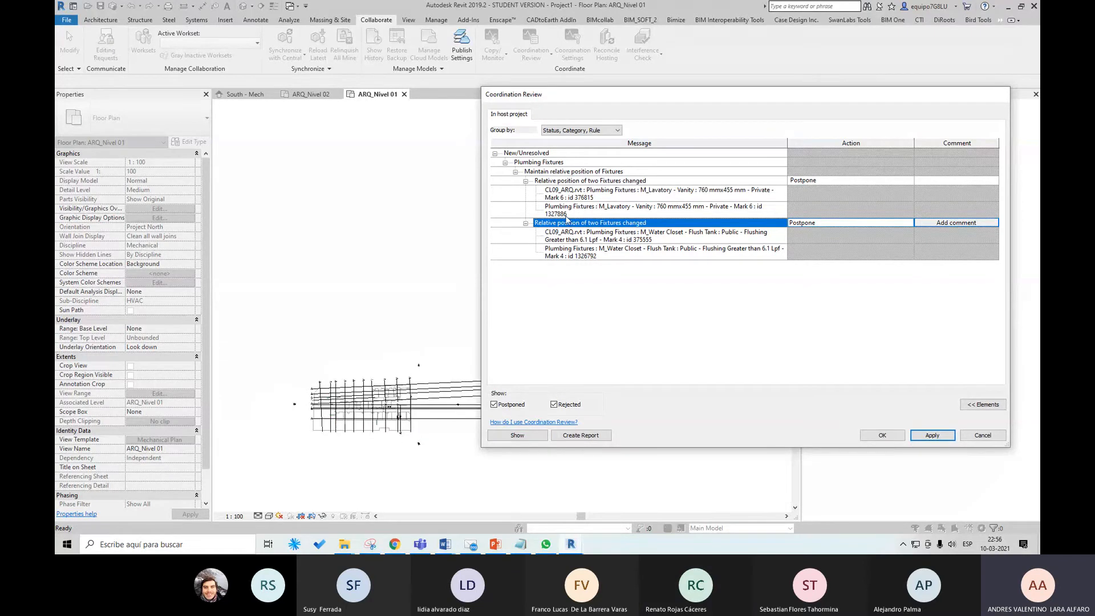
Show only the CL09_ARQ.rvt vanity lavatory in the plan and examine its location in the restroom near grid 7.
click(587, 181)
click(588, 194)
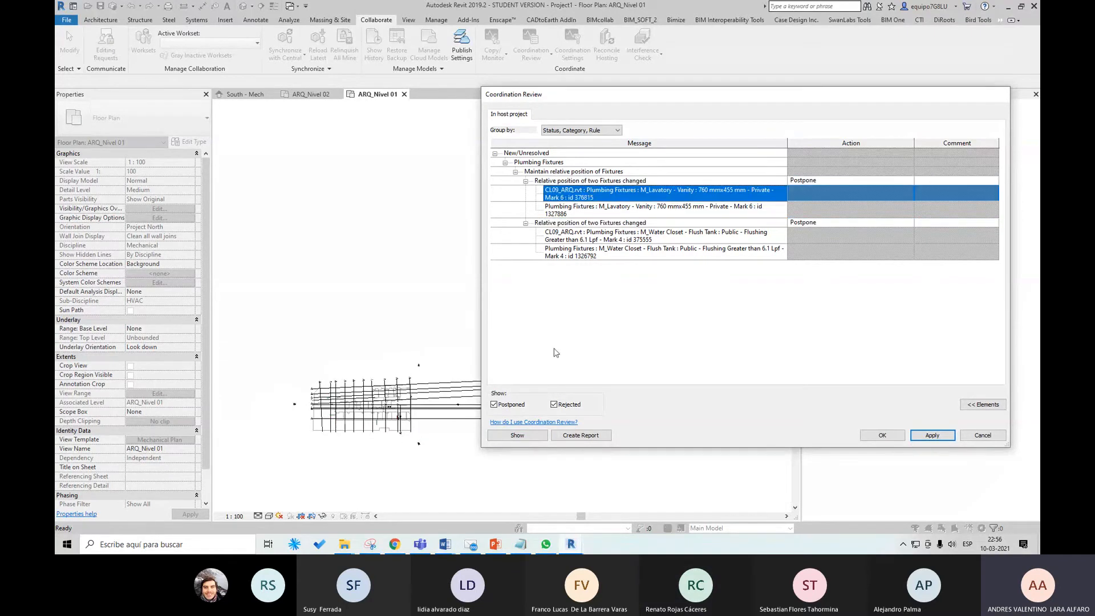
click(528, 436)
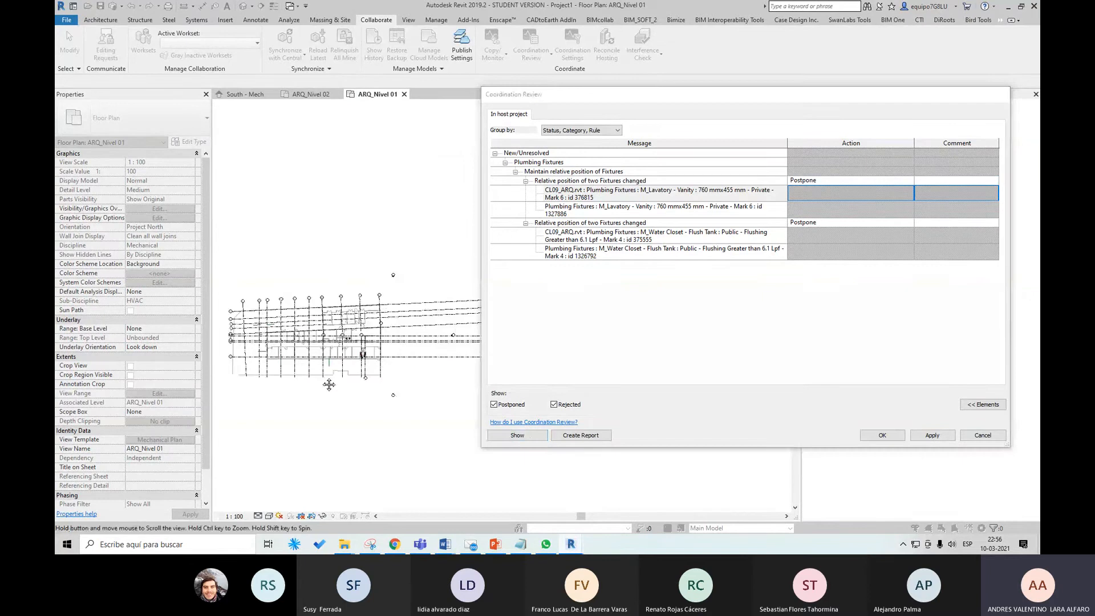
scroll(362, 360, up, 10)
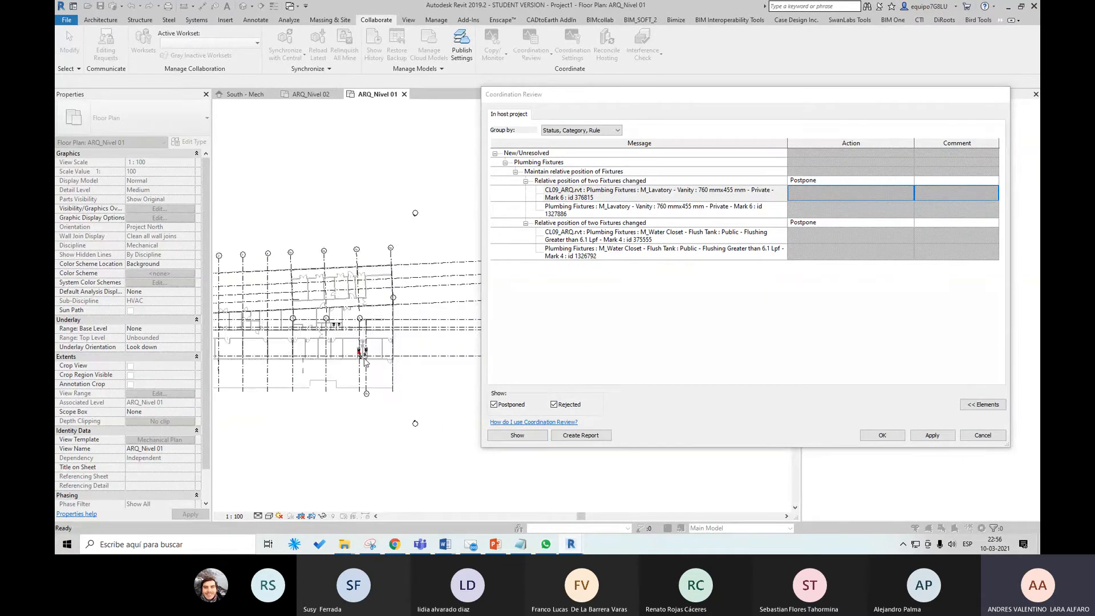
scroll(379, 329, up, 2)
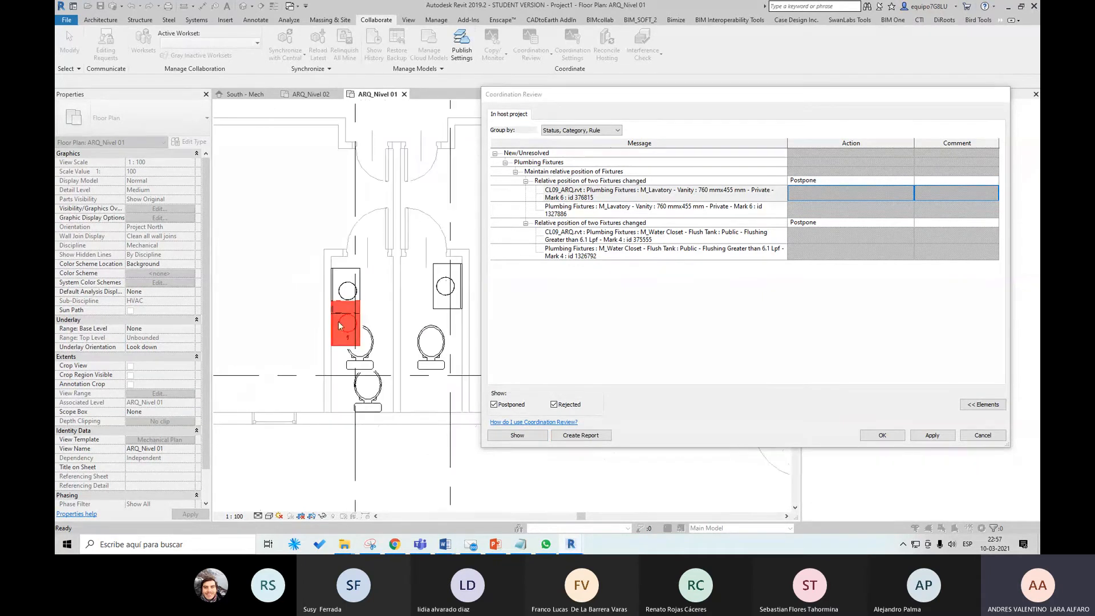
Move the review dialog aside and set the action for the vanity lavatory's position change to Reject.
drag(654, 99, 592, 97)
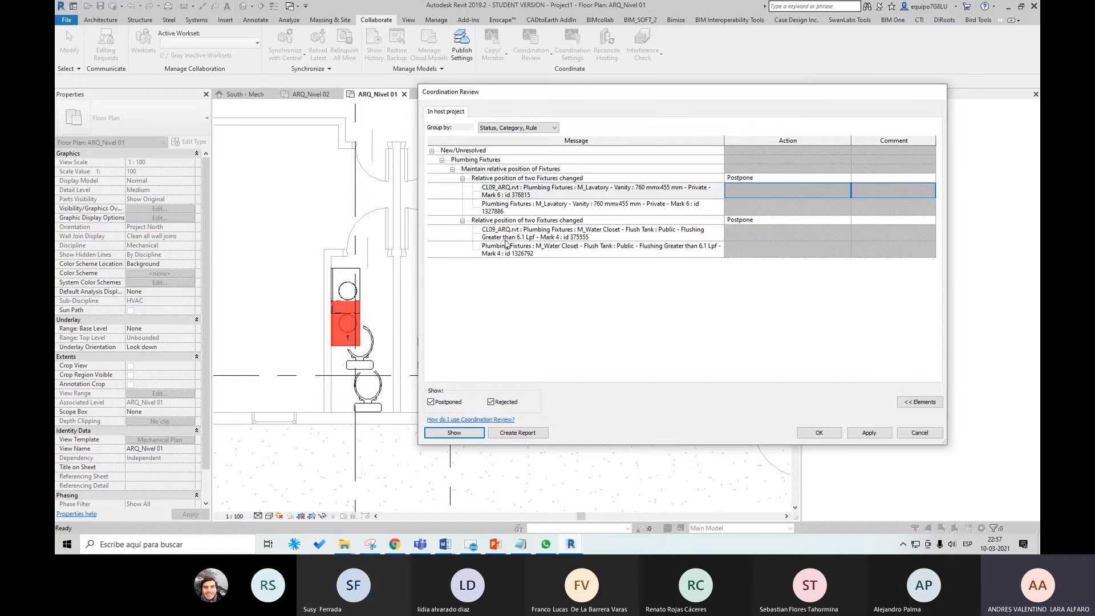
click(581, 179)
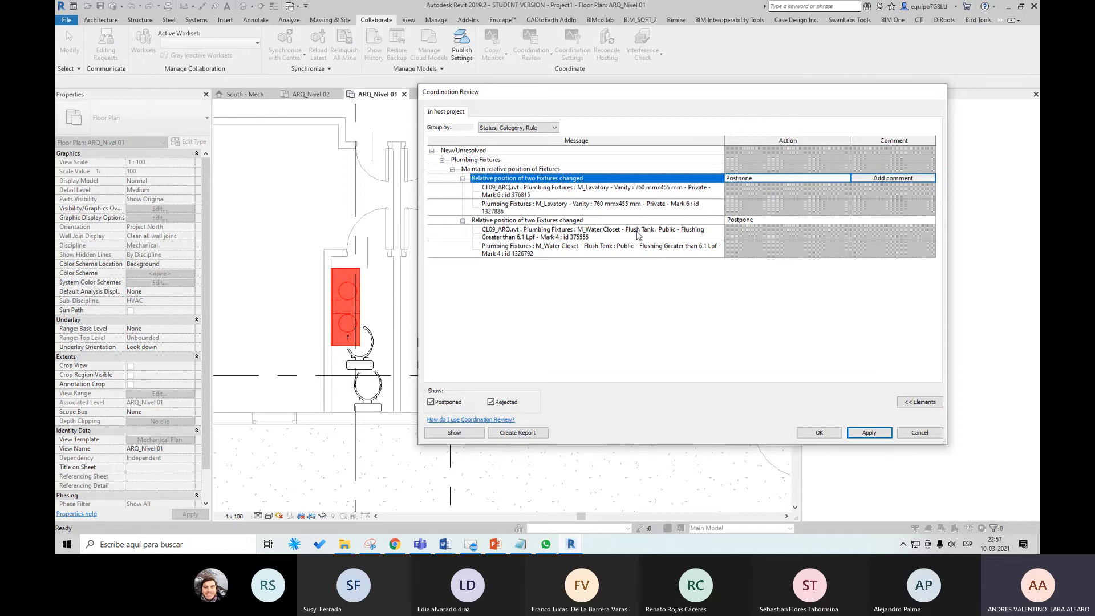
click(848, 181)
click(846, 180)
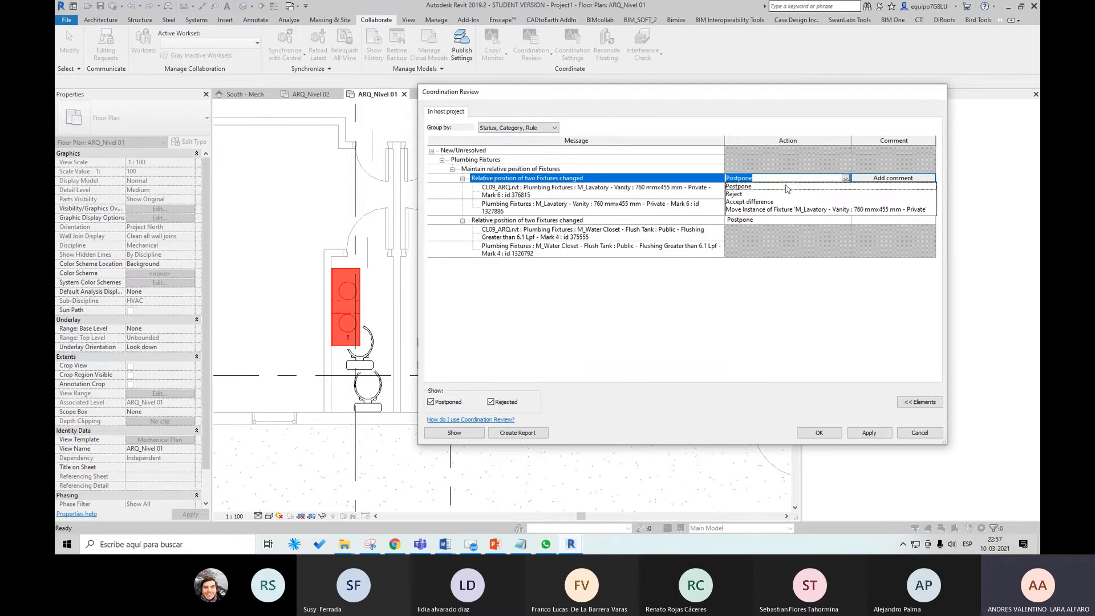
click(735, 194)
Set the water closet's position change to Move Instance of Fixture, apply the review actions and close the review.
click(803, 222)
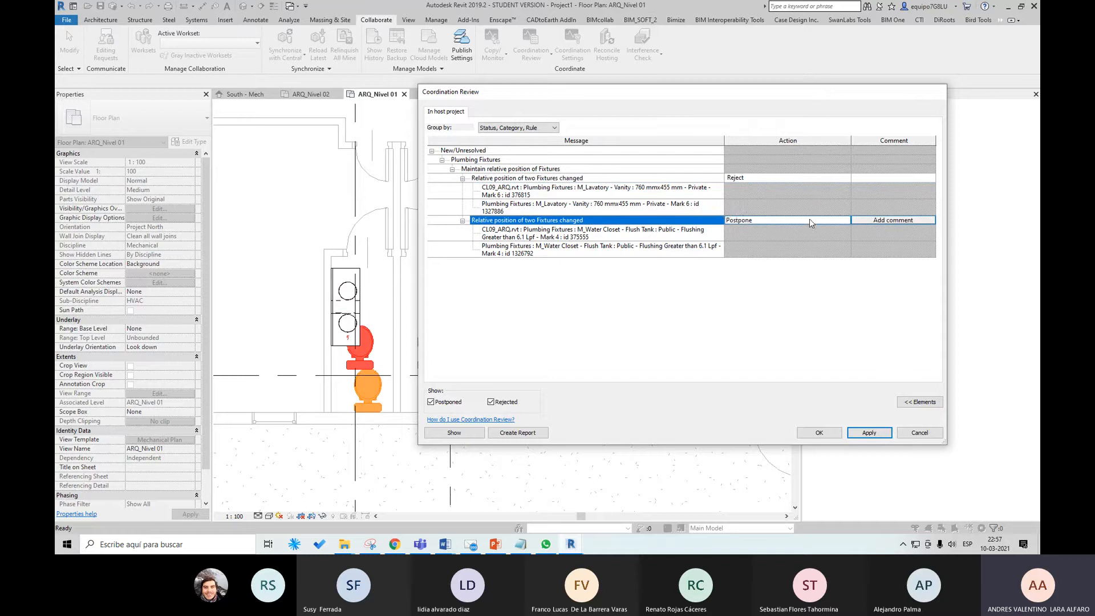
click(845, 221)
click(845, 220)
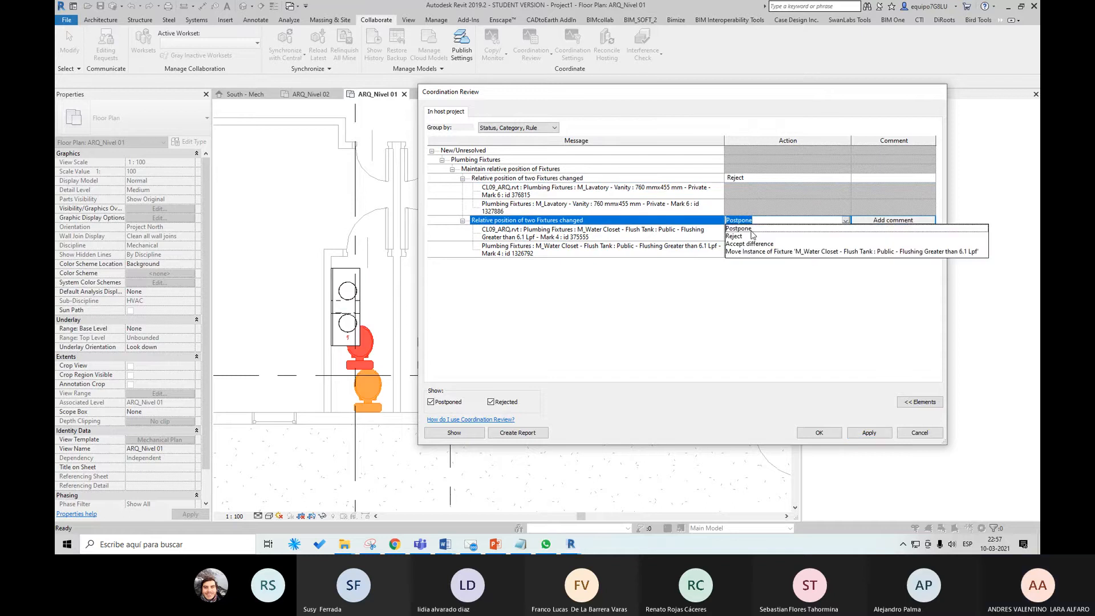
click(746, 252)
click(868, 433)
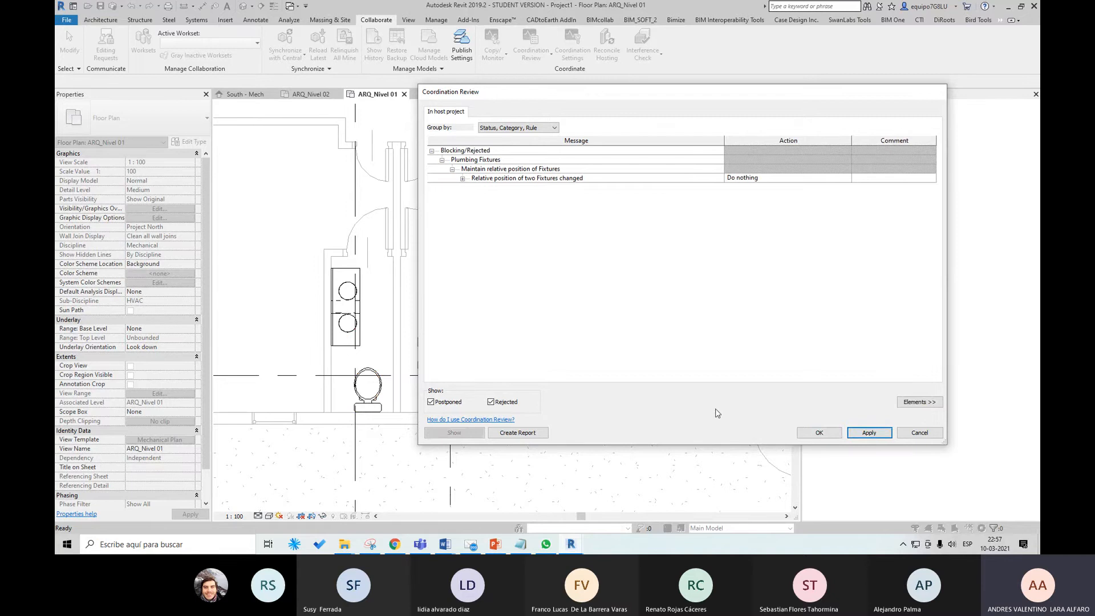
click(819, 432)
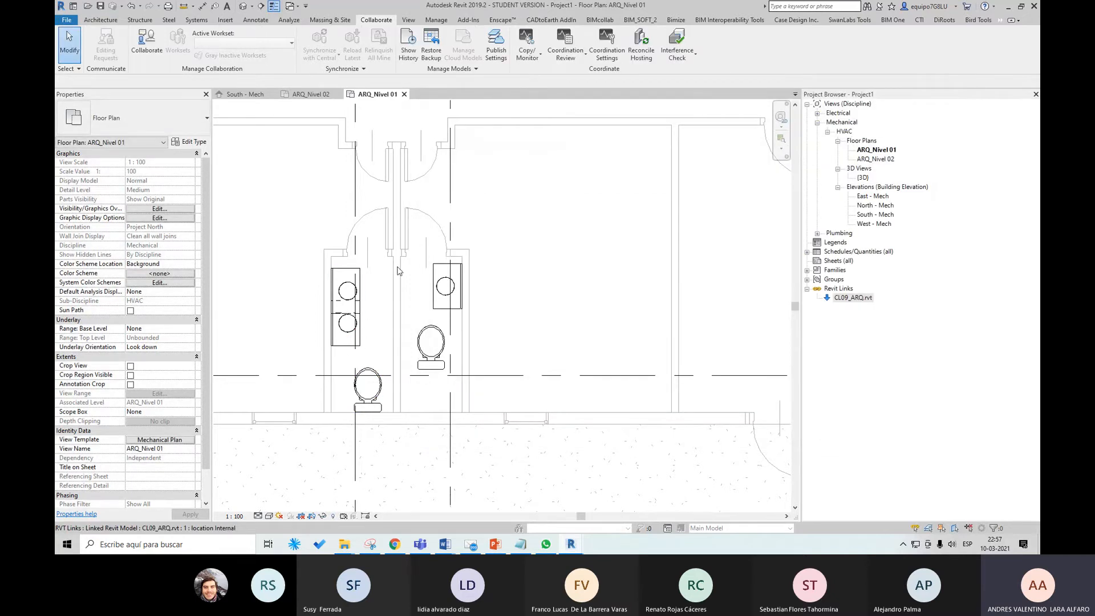
Examine the positions of the lavatories and water closets in the restrooms near grid 7.
scroll(354, 330, up, 2)
scroll(354, 329, up, 1)
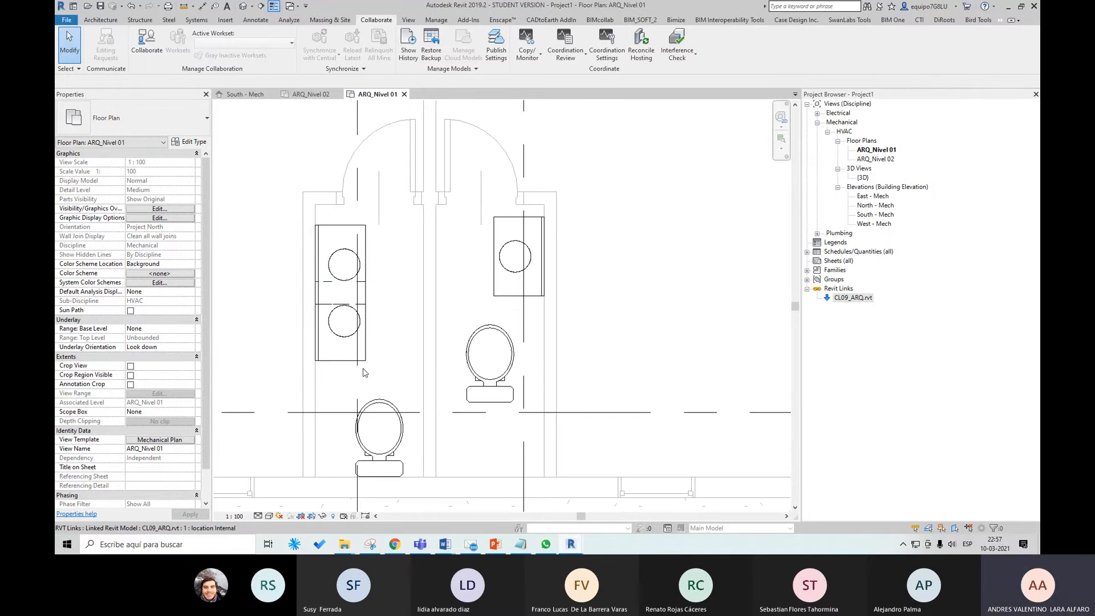
scroll(366, 373, down, 1)
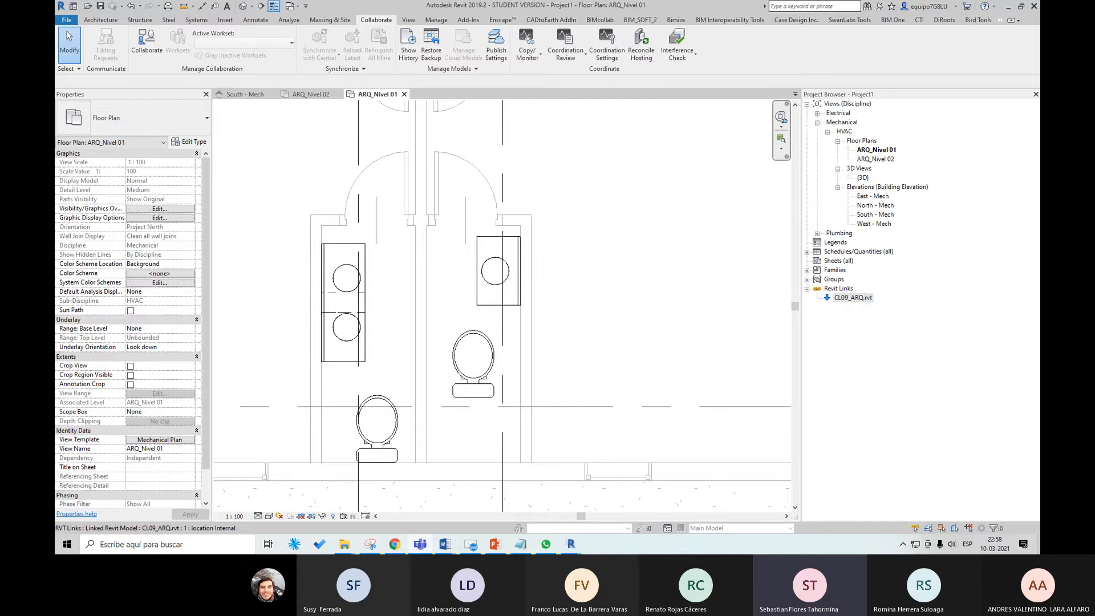
scroll(724, 300, down, 4)
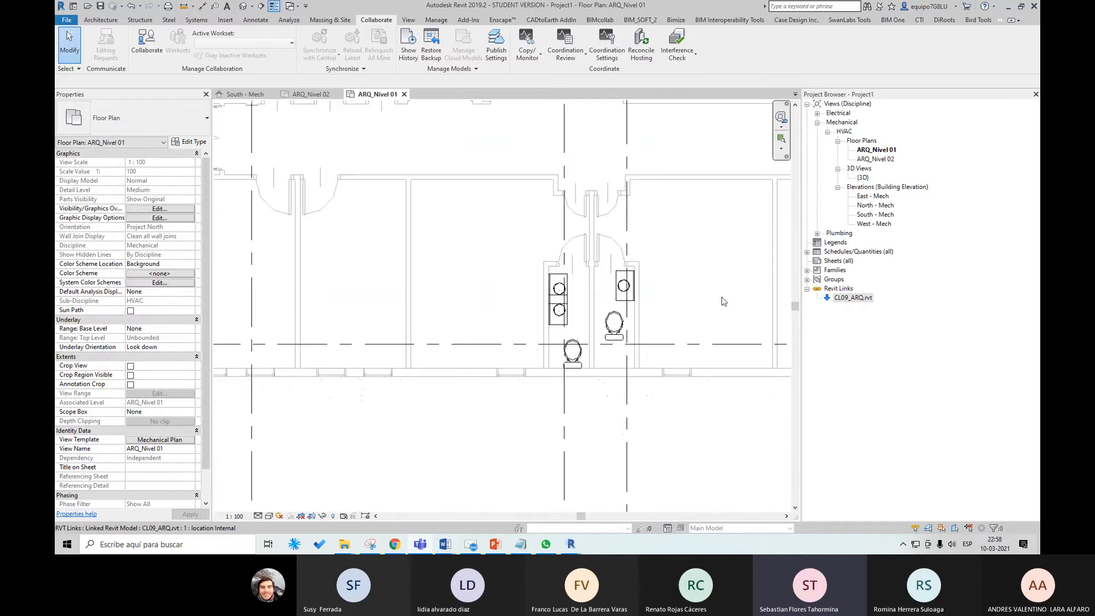
middle_drag(726, 296, 599, 311)
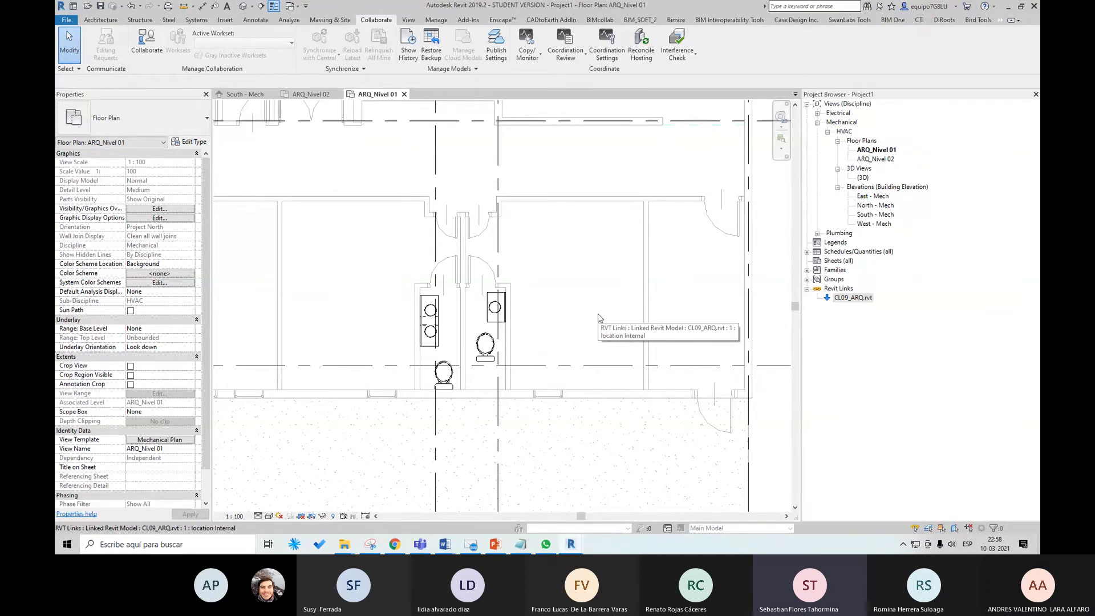
middle_drag(591, 307, 592, 306)
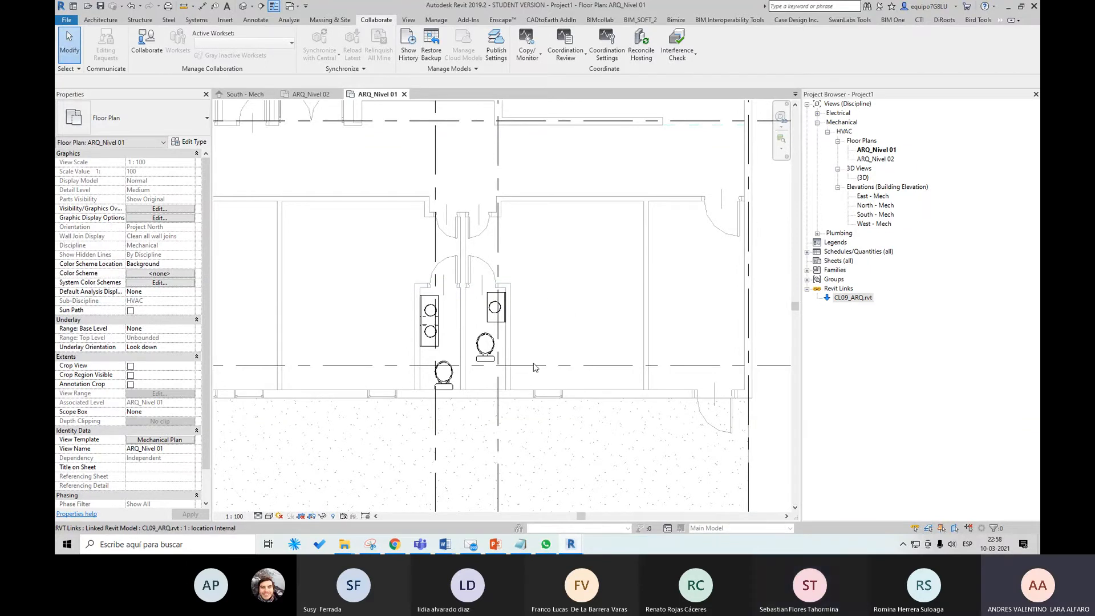
middle_drag(581, 338, 600, 362)
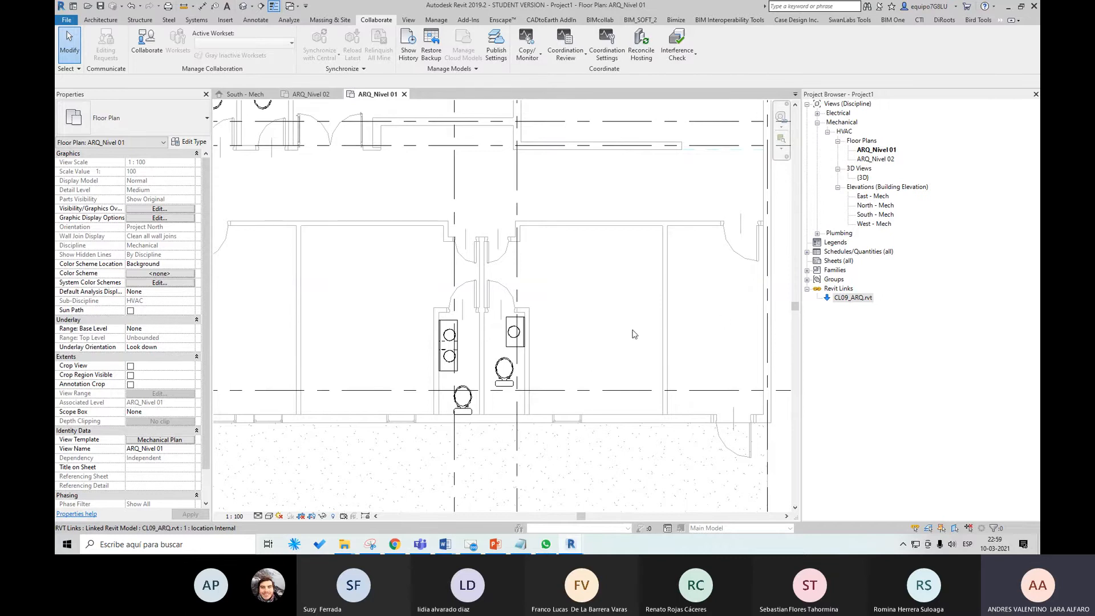
Inspect the properties of the exterior wall below the restrooms, and clear the selection.
scroll(599, 427, down, 3)
scroll(620, 398, down, 2)
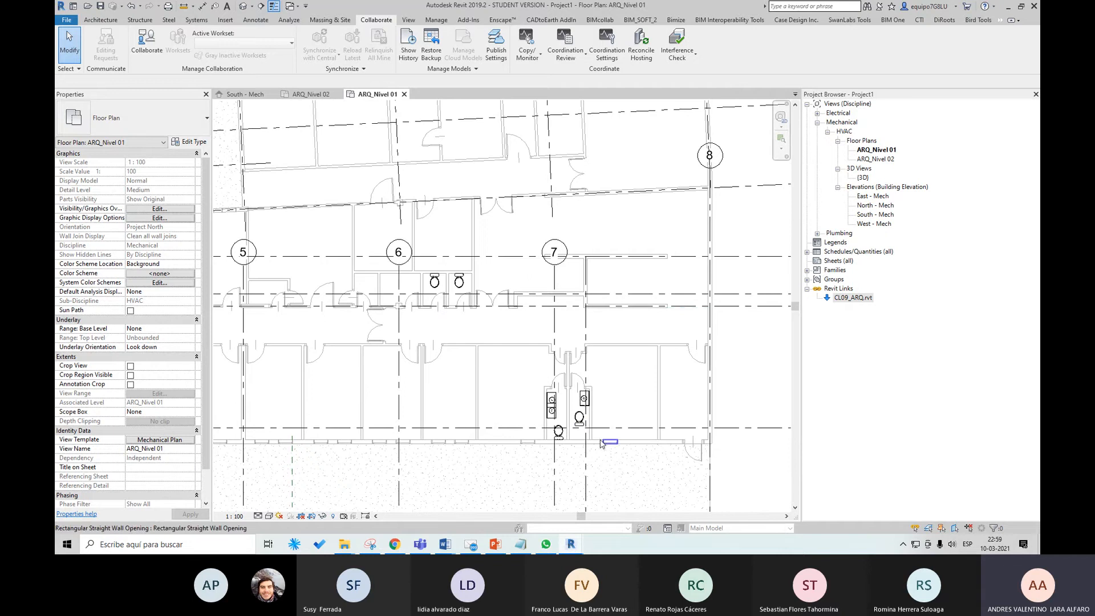
scroll(604, 442, up, 2)
scroll(656, 451, up, 1)
scroll(671, 453, up, 1)
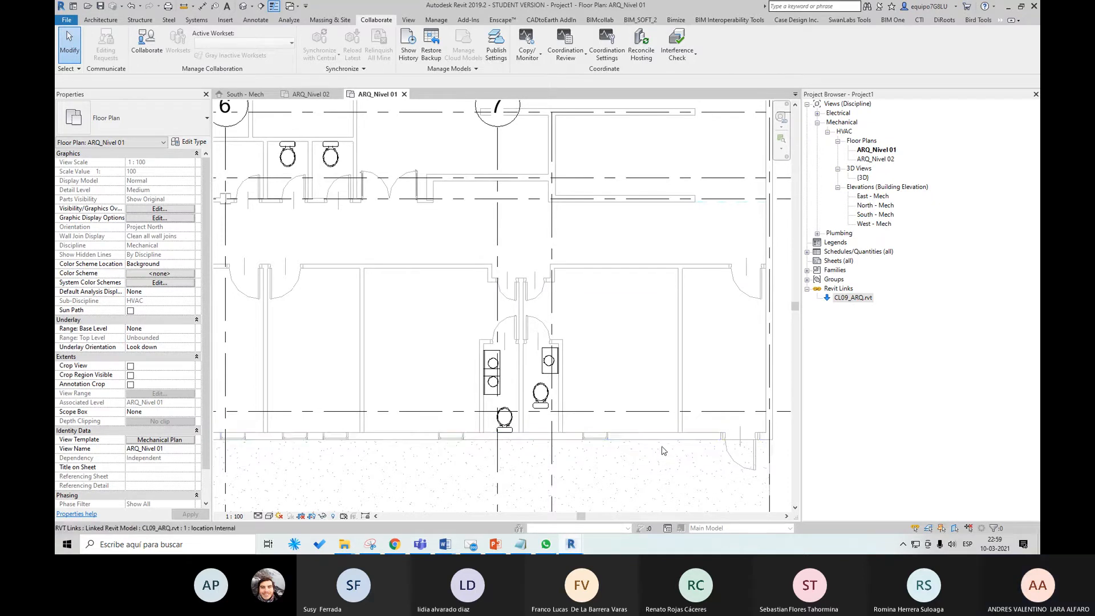
scroll(711, 444, up, 1)
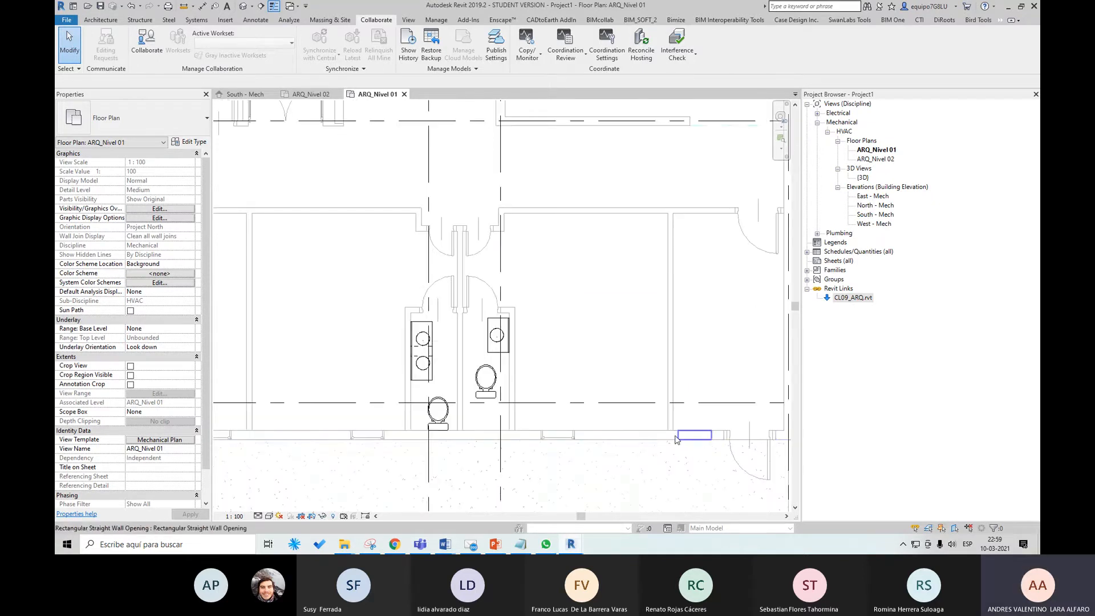
scroll(643, 444, up, 1)
click(642, 433)
scroll(639, 406, down, 4)
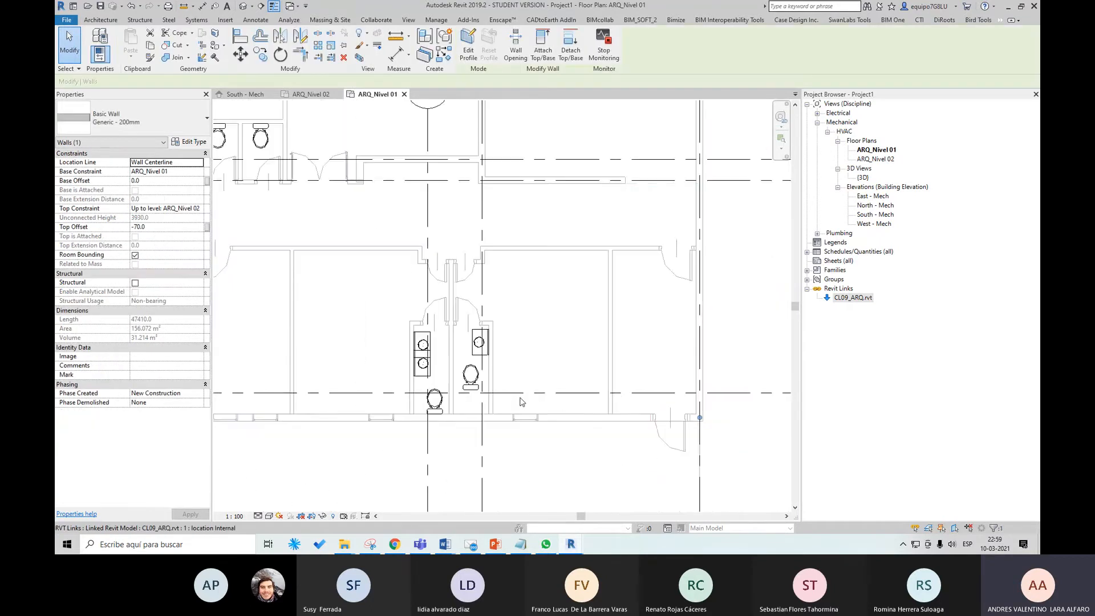
click(684, 373)
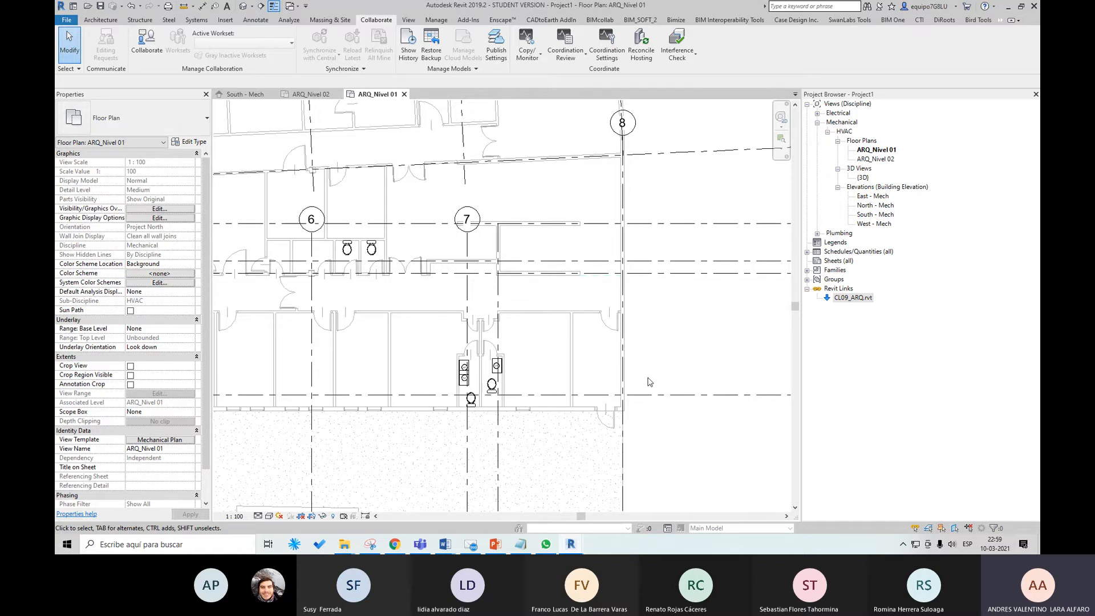
scroll(582, 404, up, 1)
scroll(582, 404, up, 1)
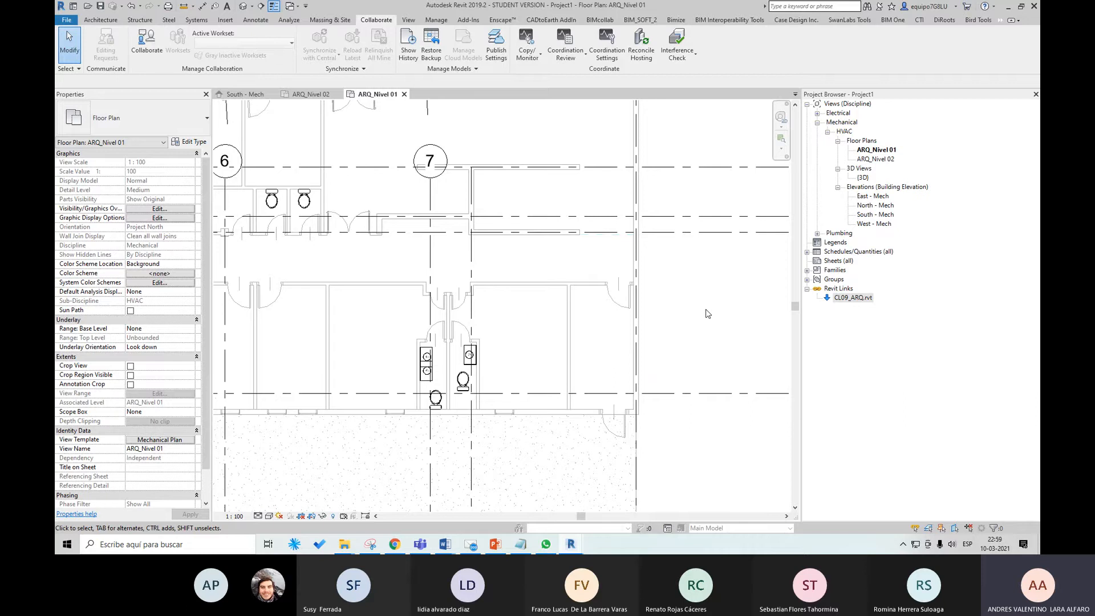
scroll(706, 313, down, 3)
middle_drag(706, 314, 673, 350)
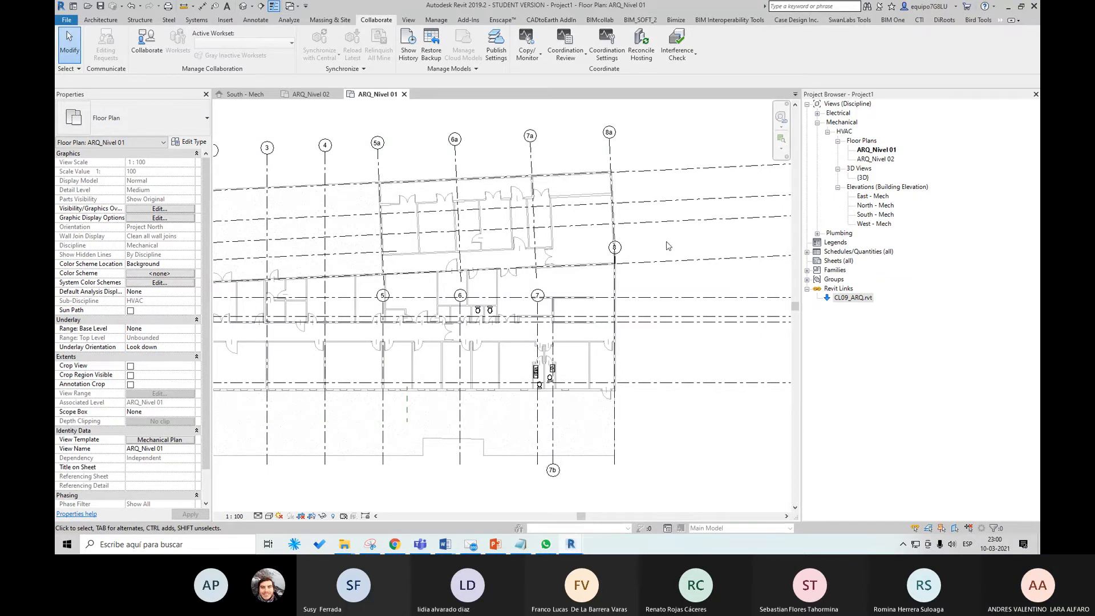
scroll(533, 394, up, 2)
scroll(378, 412, down, 2)
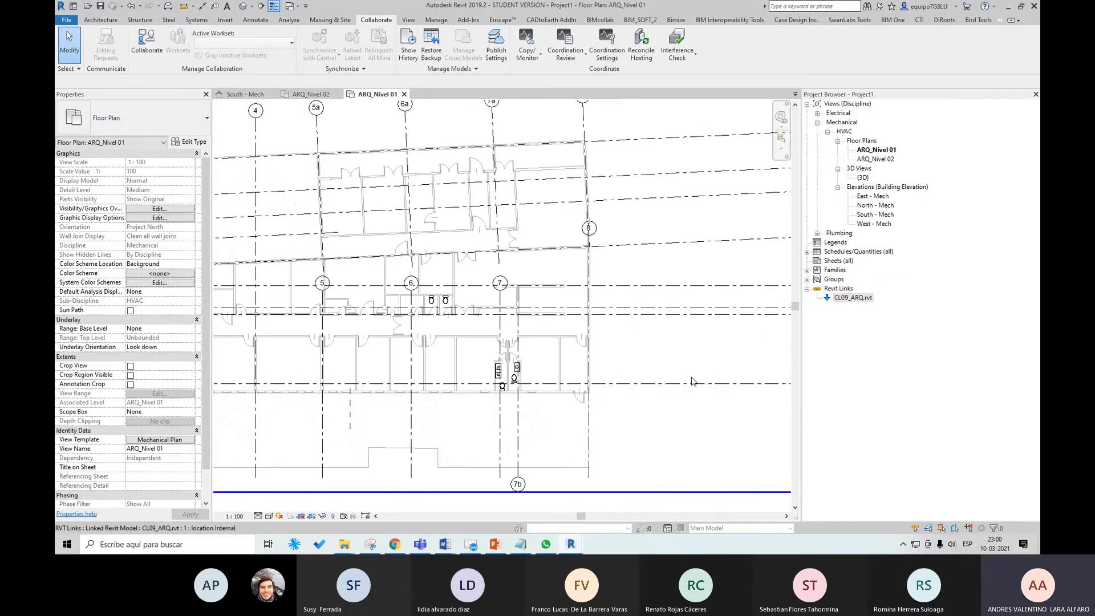
scroll(471, 369, up, 1)
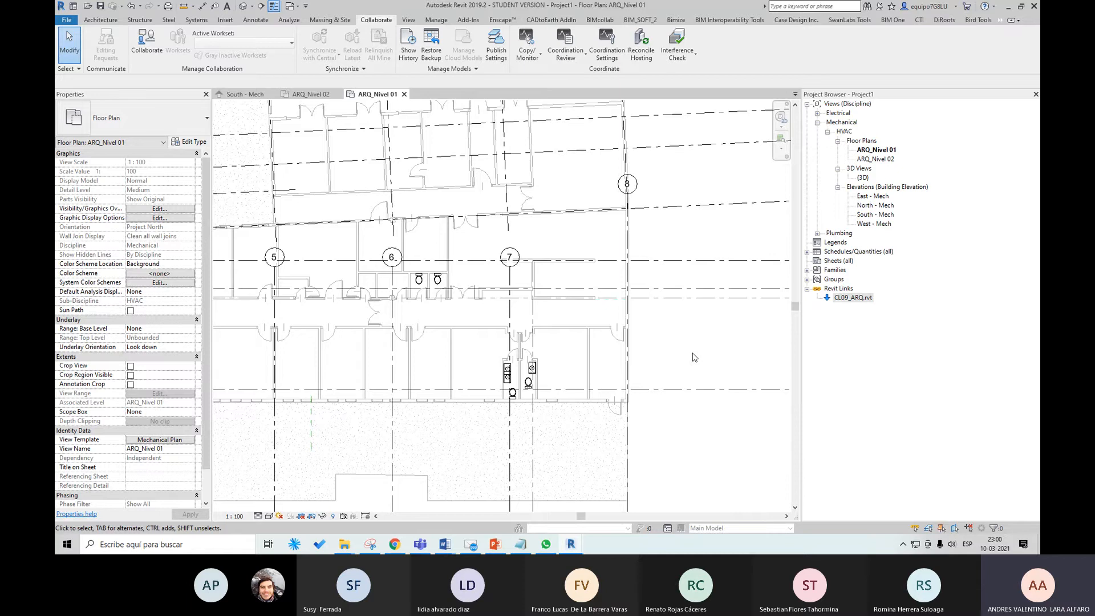
Select the water closet in the restroom to the right of grid 7 and examine its pipe connectors up close.
scroll(542, 382, up, 4)
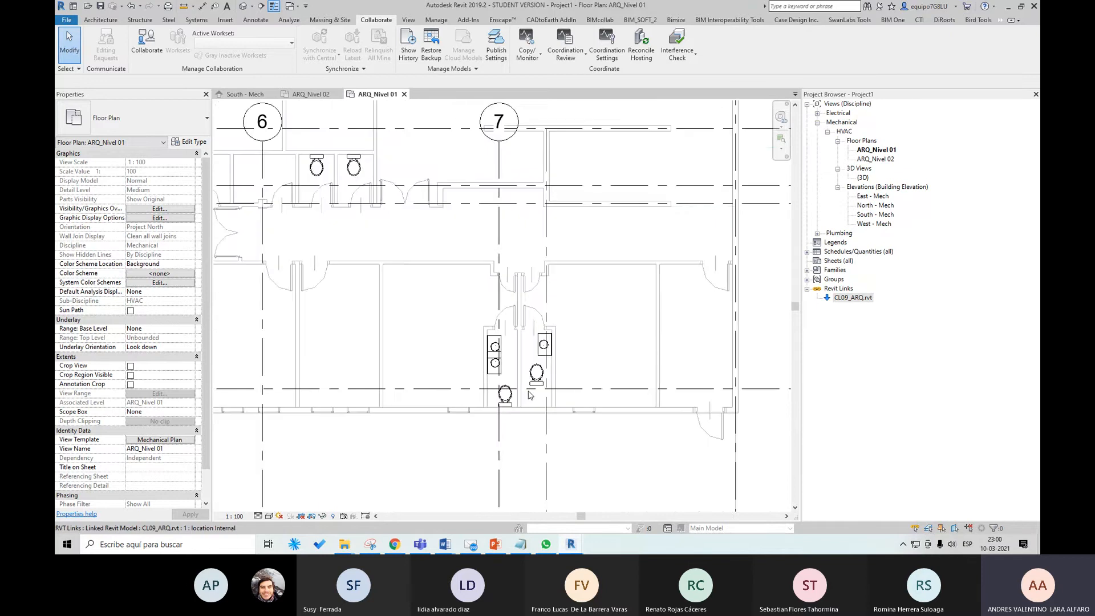
click(545, 368)
scroll(547, 368, up, 2)
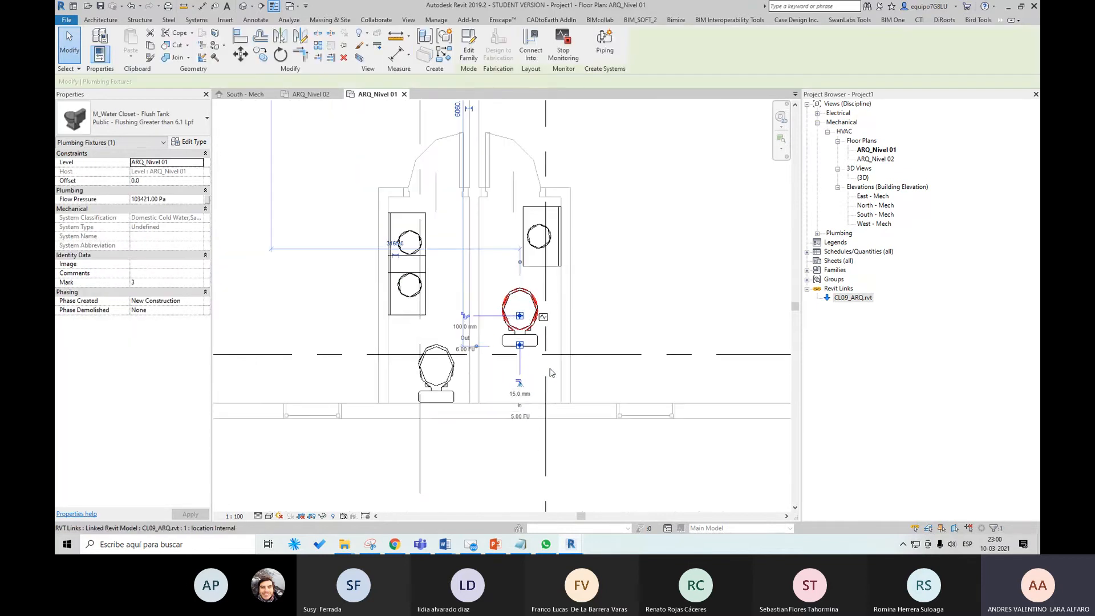
scroll(533, 332, up, 2)
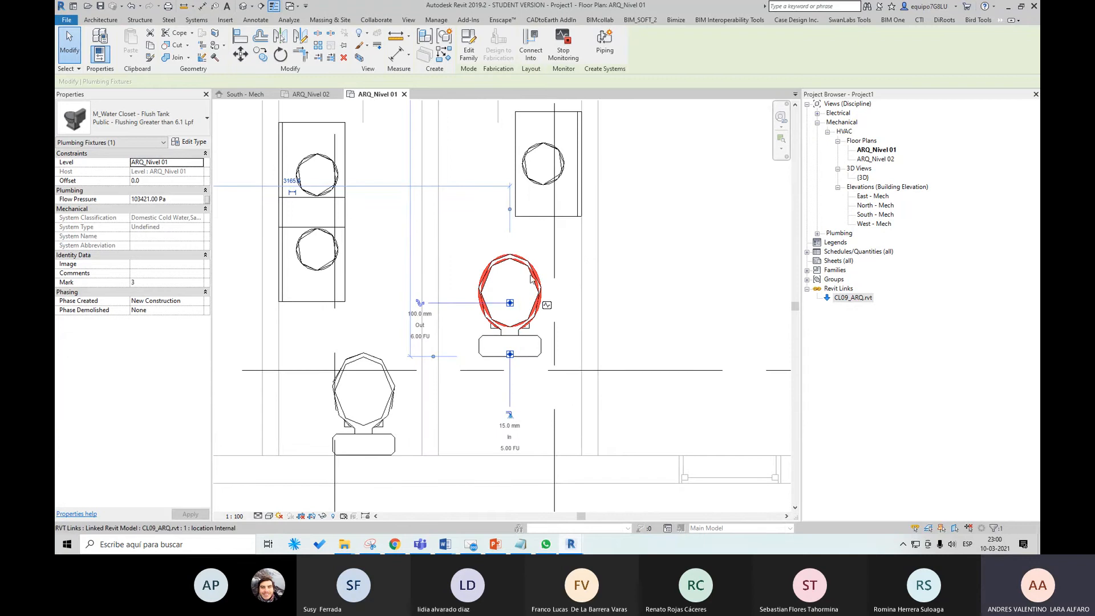
scroll(502, 358, up, 1)
scroll(512, 311, up, 1)
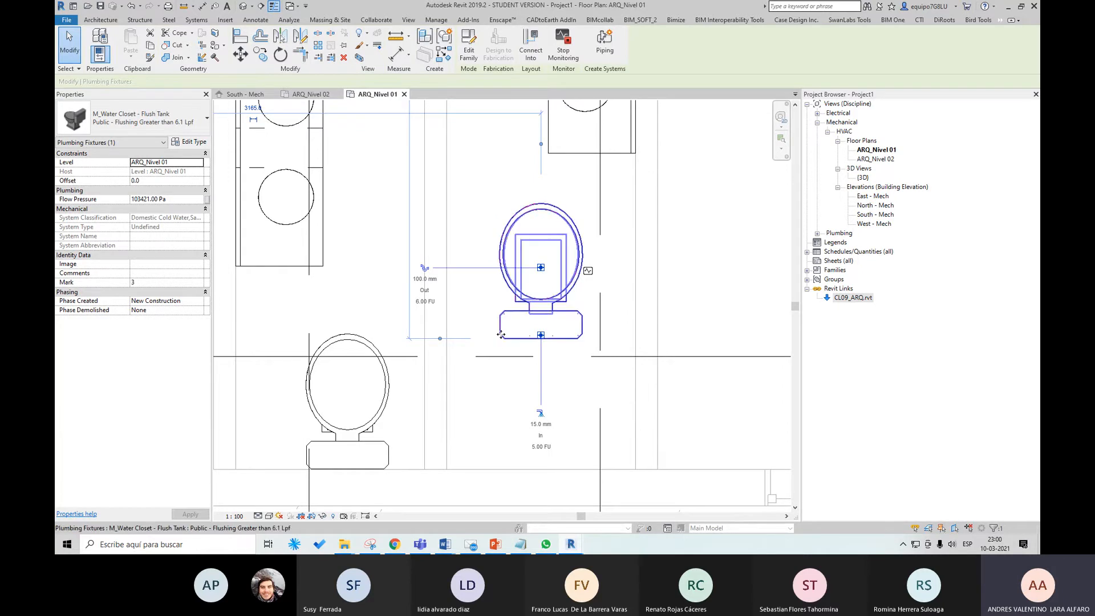
scroll(511, 325, up, 1)
scroll(511, 325, up, 1)
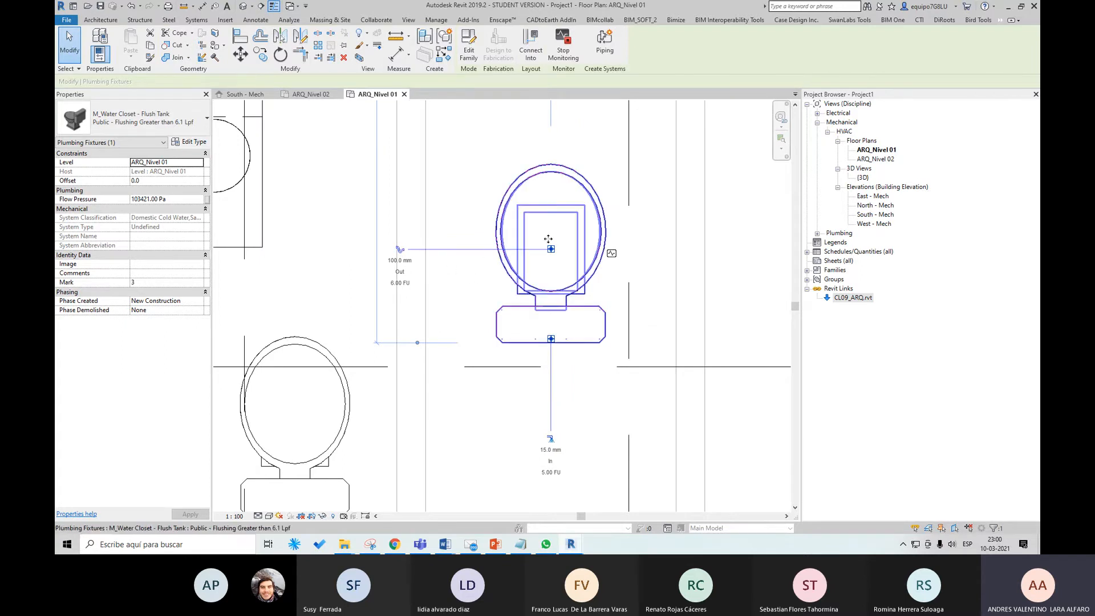
scroll(554, 443, up, 1)
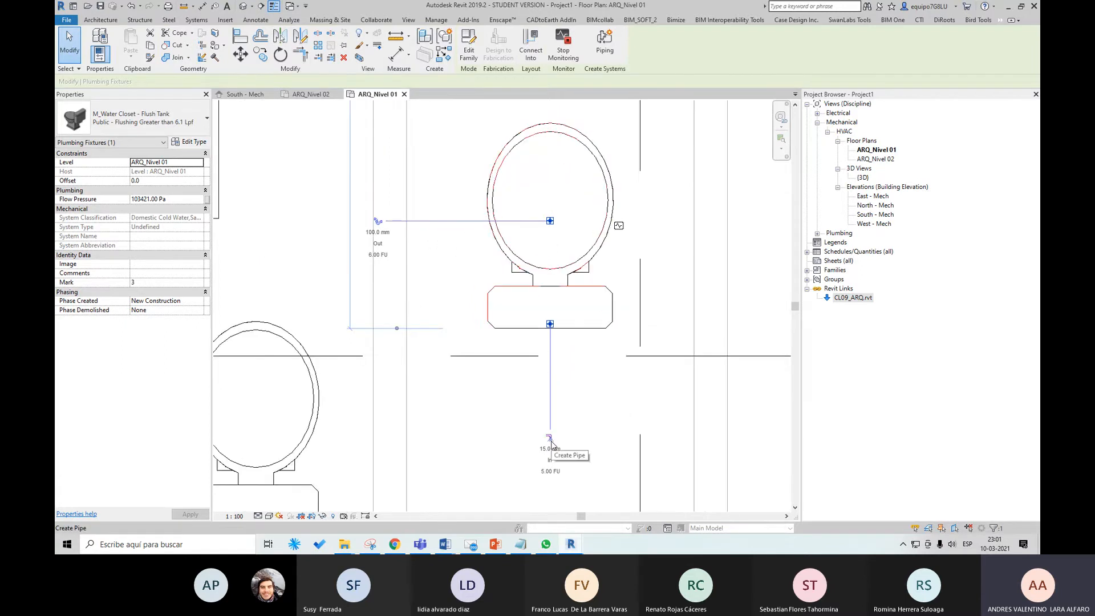
scroll(551, 445, down, 3)
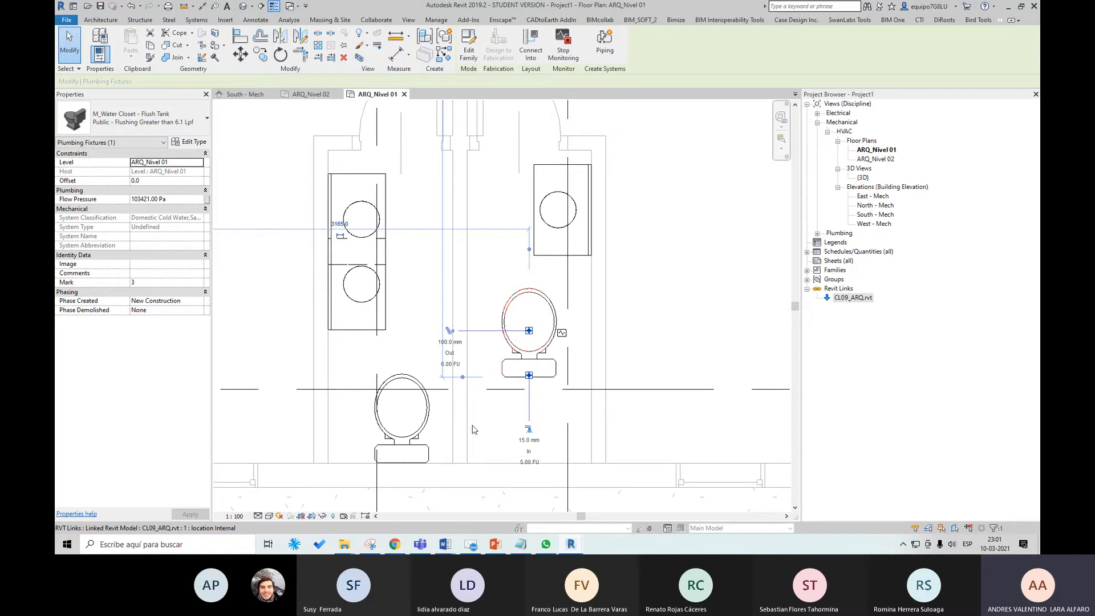
scroll(473, 425, down, 2)
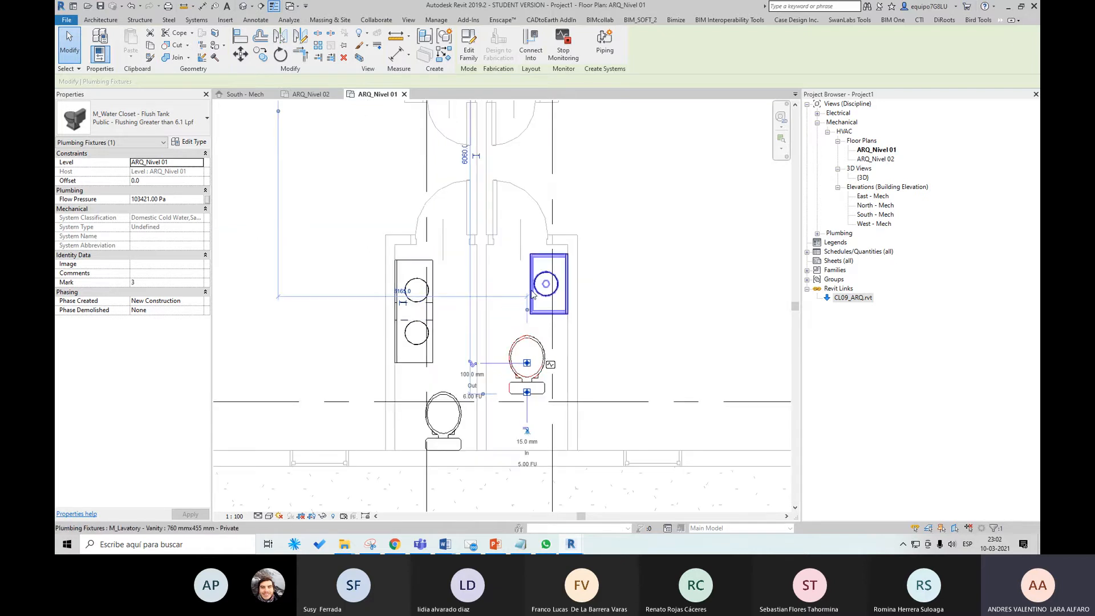
Examine the pipe connectors of the single vanity lavatory up close, and select the water closet below it again.
click(565, 291)
scroll(581, 292, up, 4)
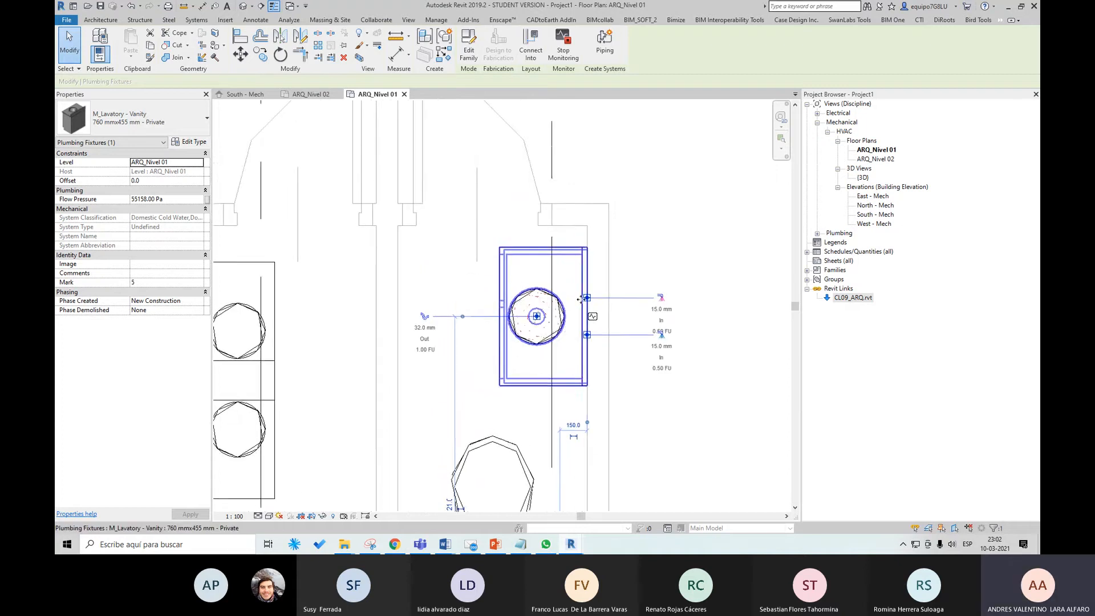
scroll(553, 269, up, 2)
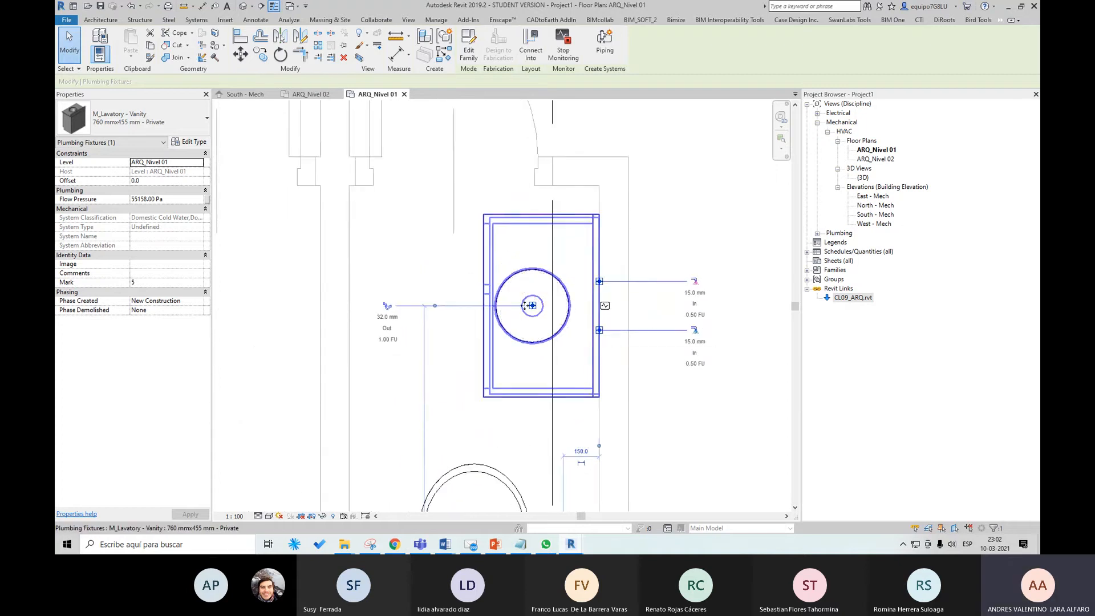
drag(525, 305, 536, 312)
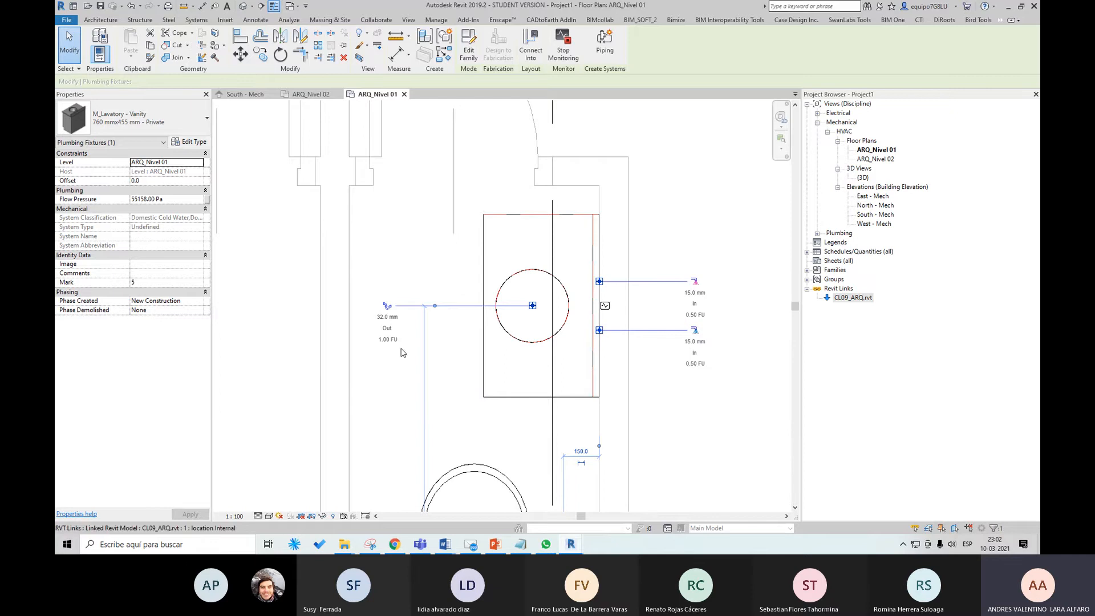
scroll(578, 315, down, 2)
middle_drag(586, 421, 597, 348)
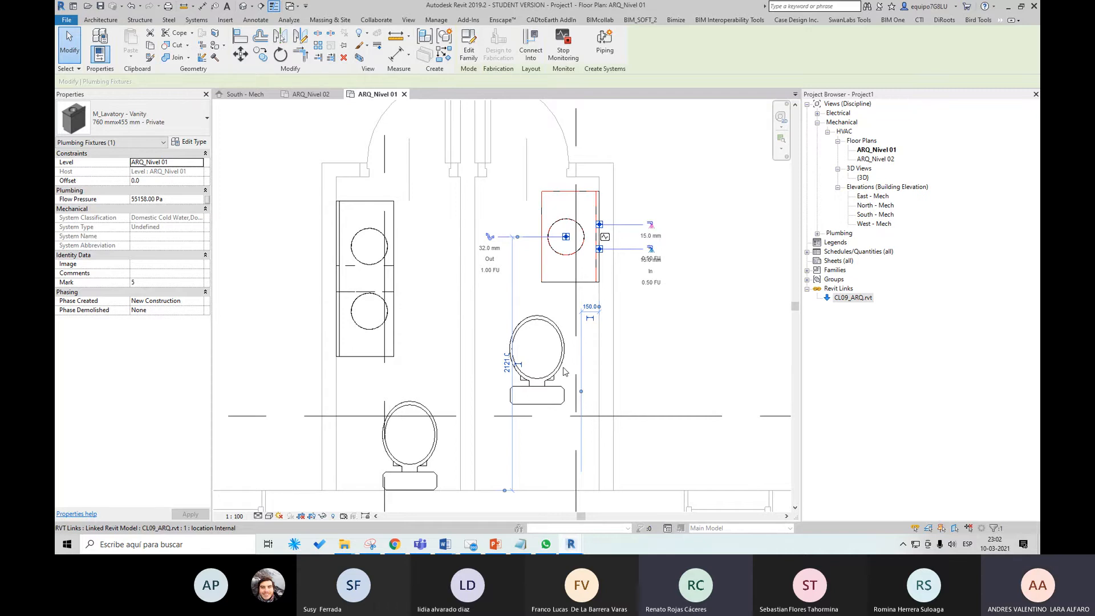
click(561, 370)
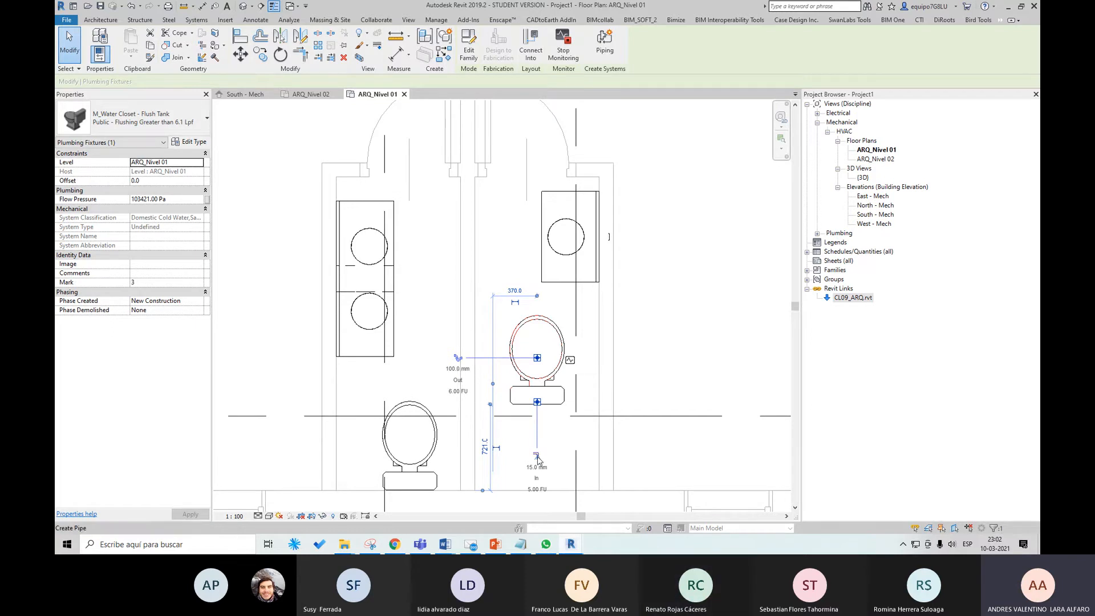
Examine the selected water closet and the surrounding restroom fixtures near grid 7, and clear the selection.
scroll(528, 422, up, 1)
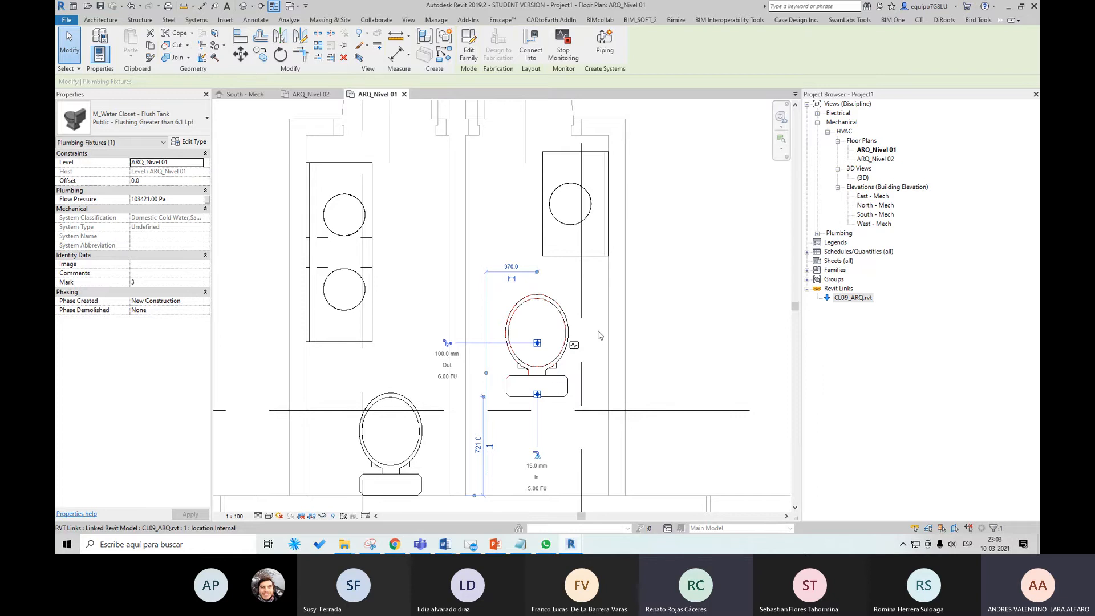
scroll(617, 329, down, 2)
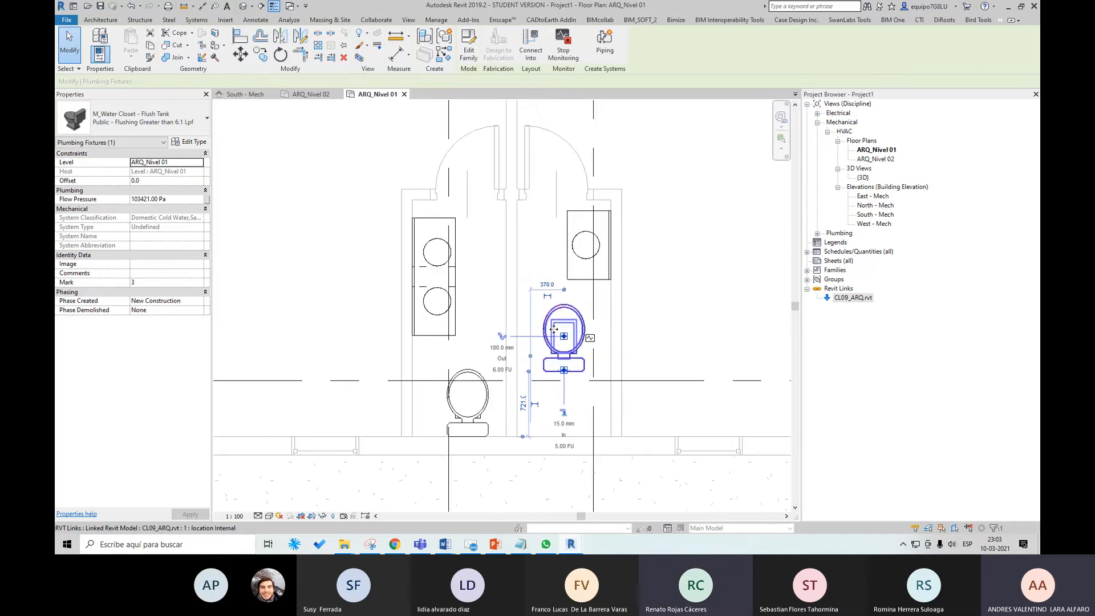
middle_drag(573, 320, 562, 391)
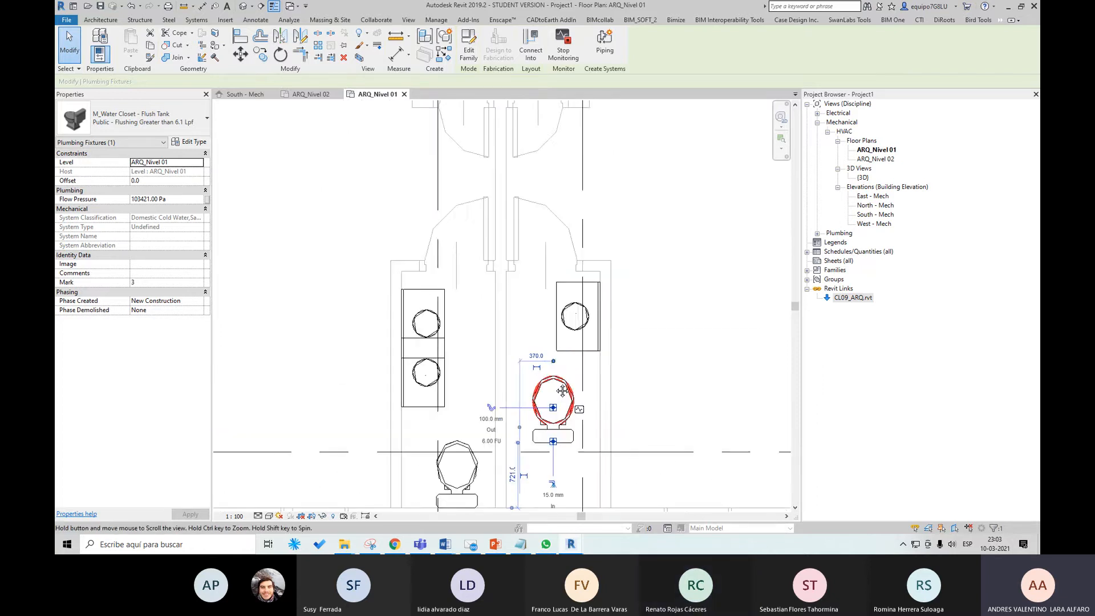
scroll(563, 391, down, 2)
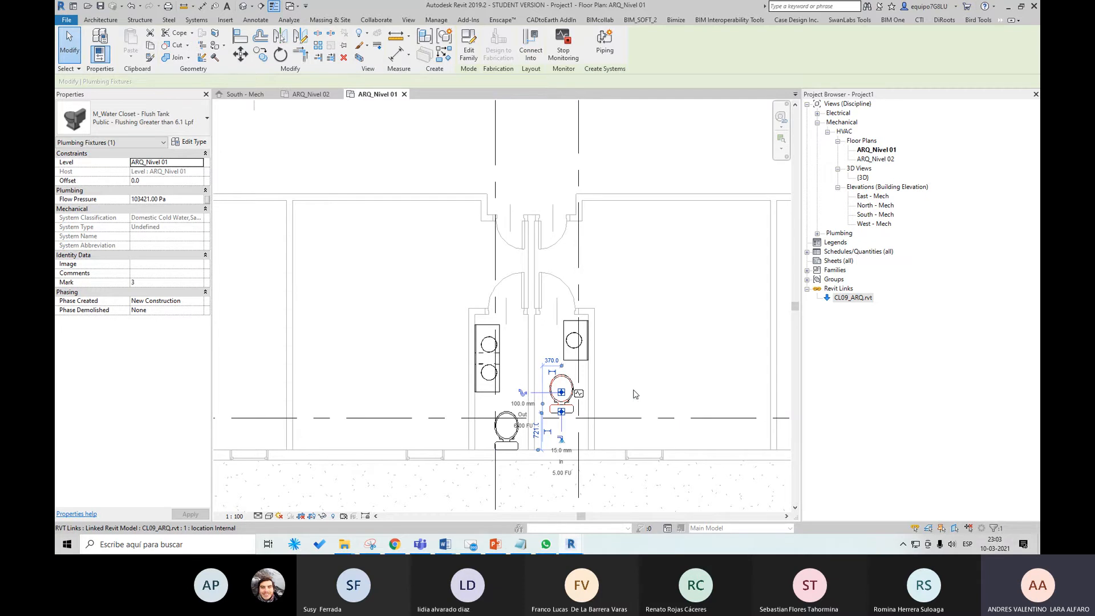
scroll(662, 360, down, 3)
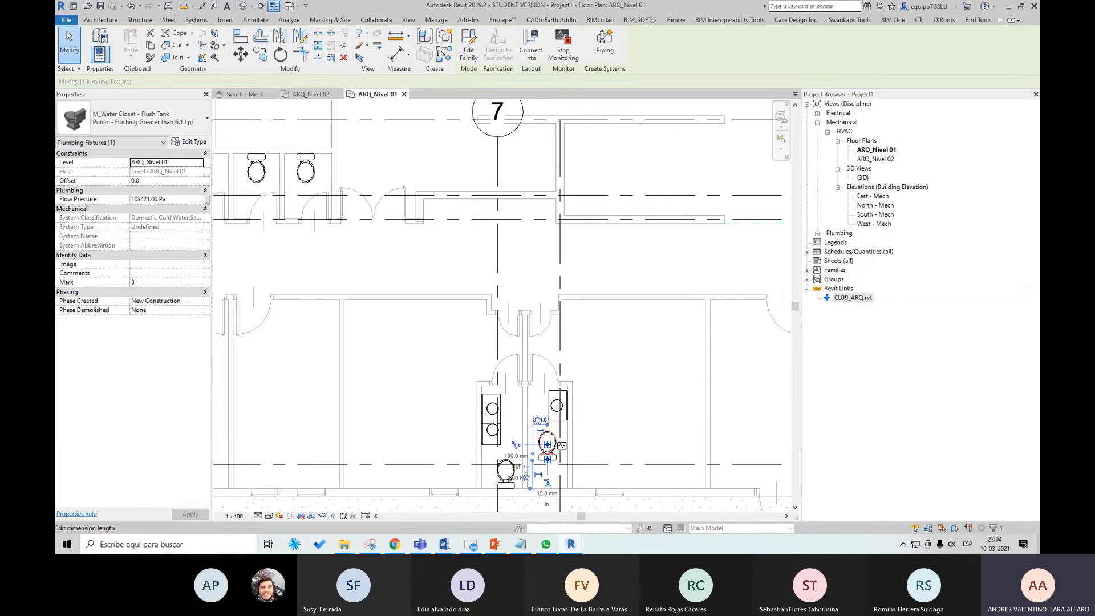
middle_drag(599, 451, 607, 364)
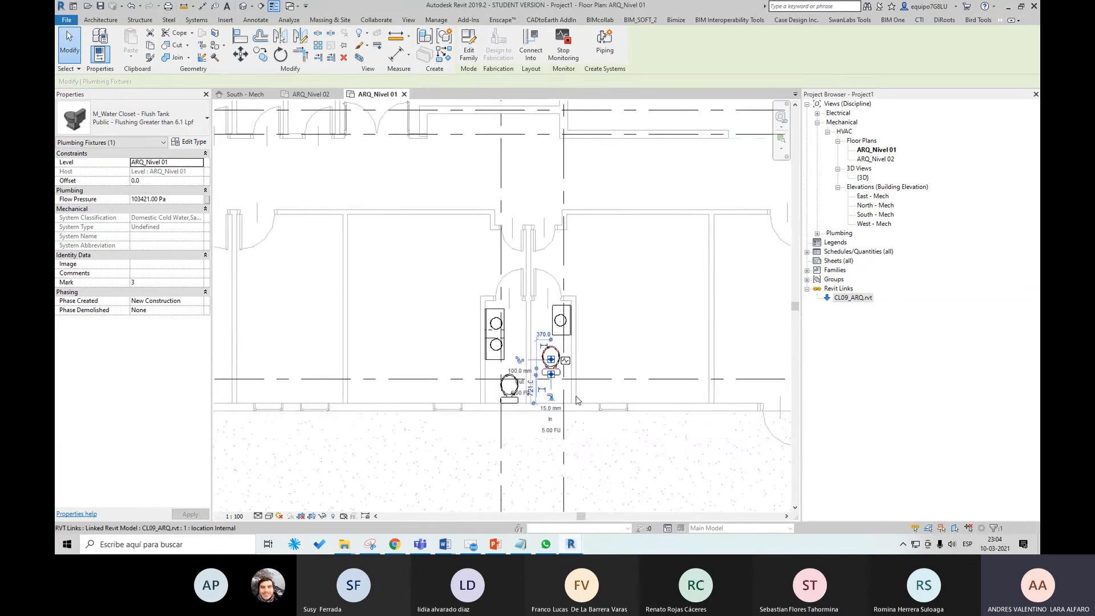
scroll(547, 396, up, 3)
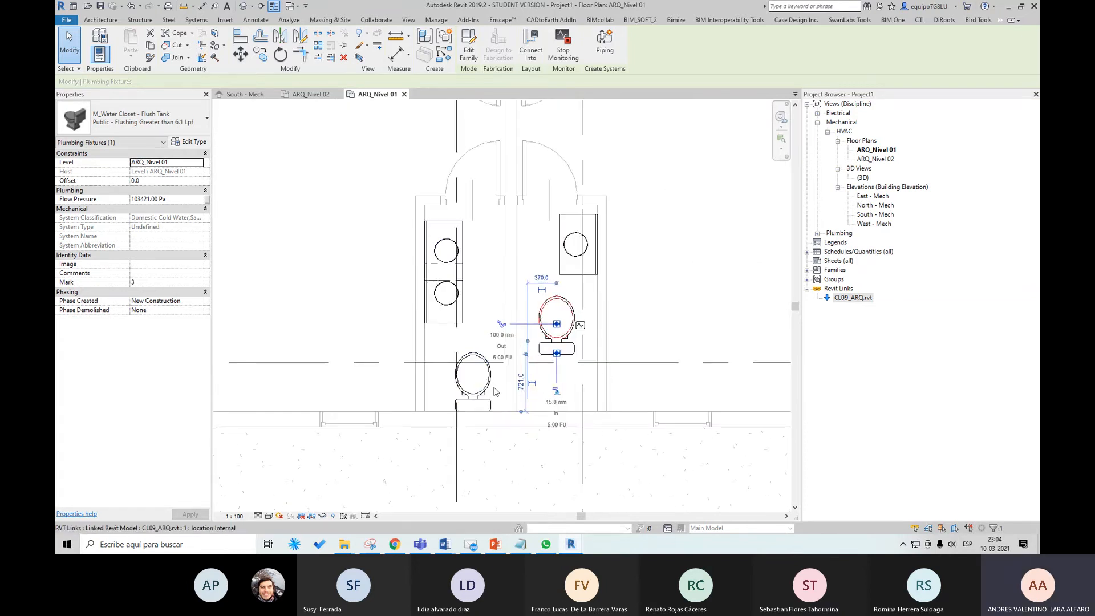
scroll(495, 392, down, 4)
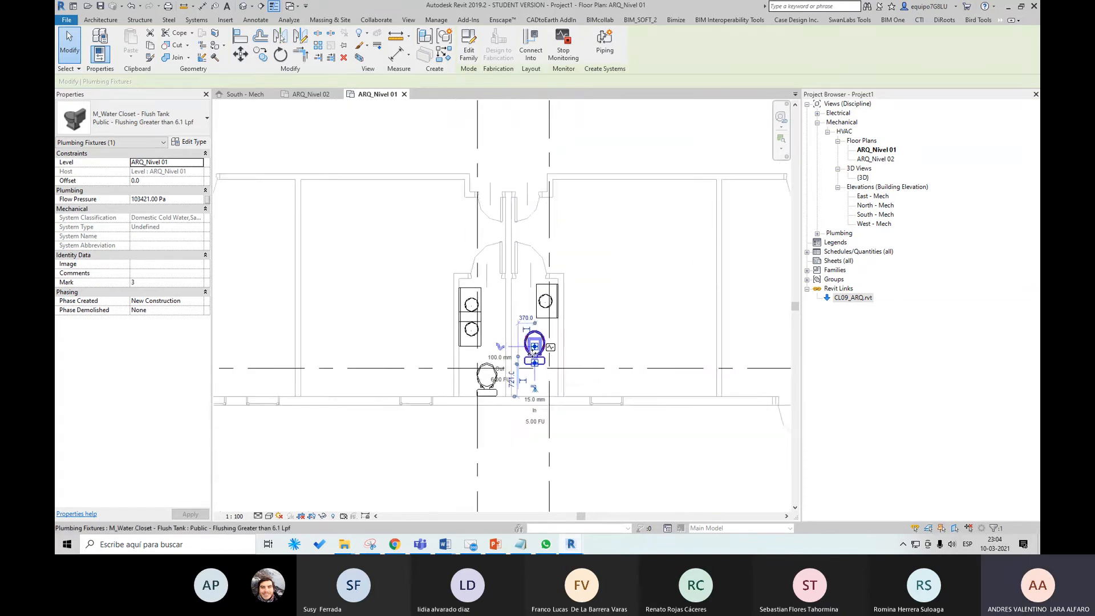
click(636, 327)
click(757, 314)
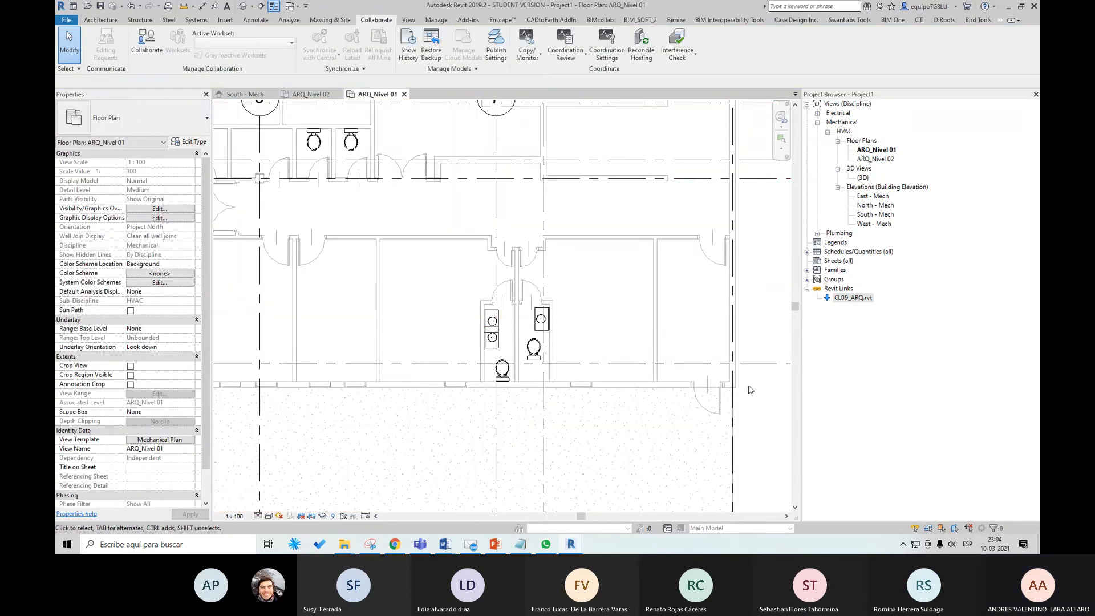
scroll(606, 320, down, 2)
middle_drag(606, 320, 600, 374)
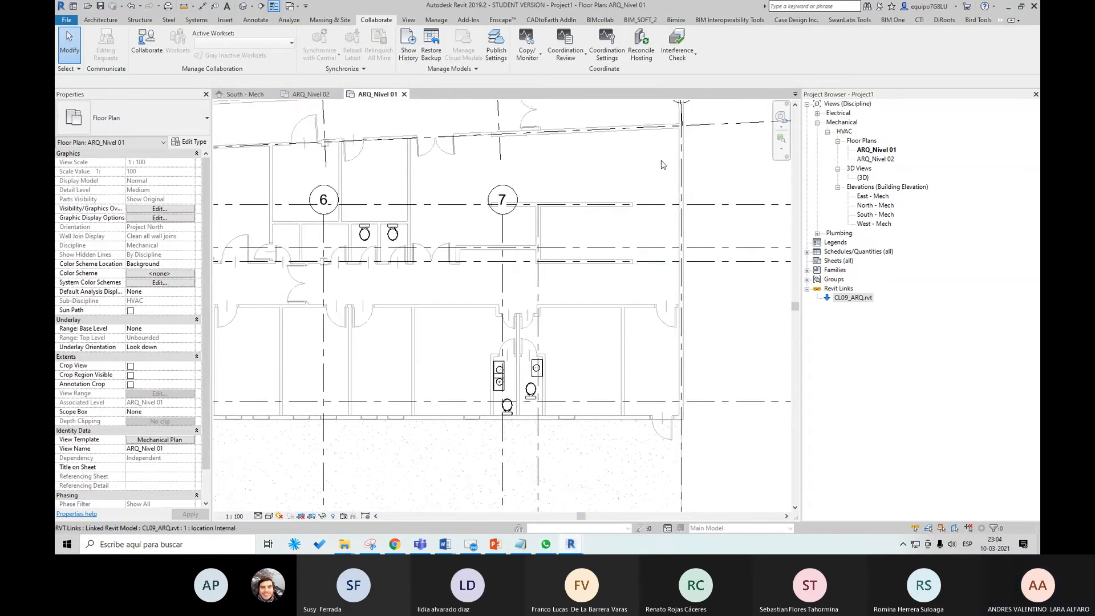
Review the Coordination Settings of the CL09_ARQ link in a Copy/Monitor session, and cancel the session.
click(533, 57)
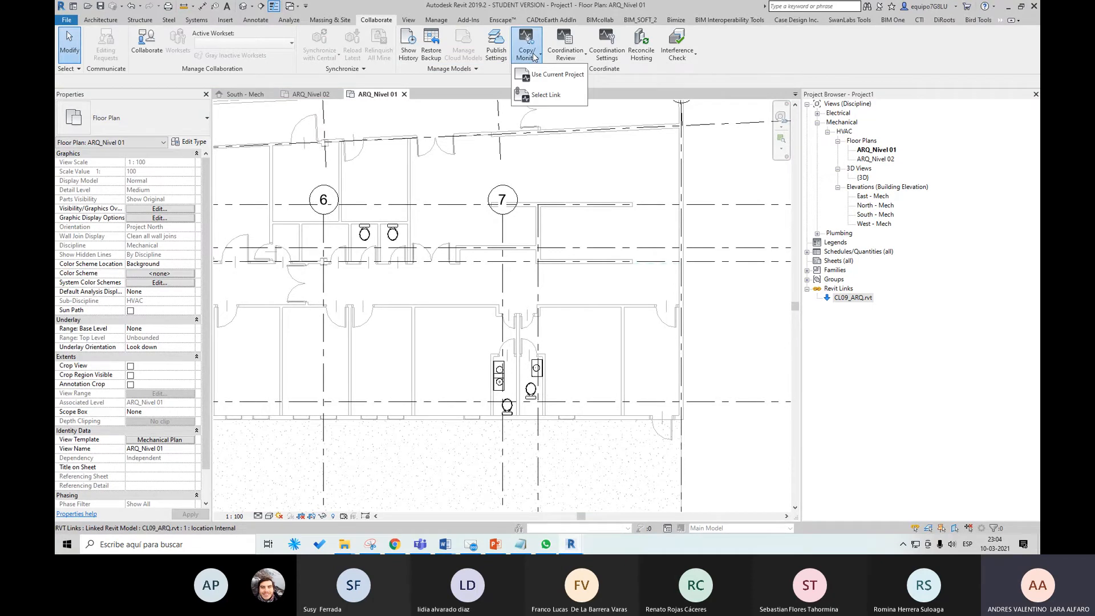
click(545, 96)
click(612, 313)
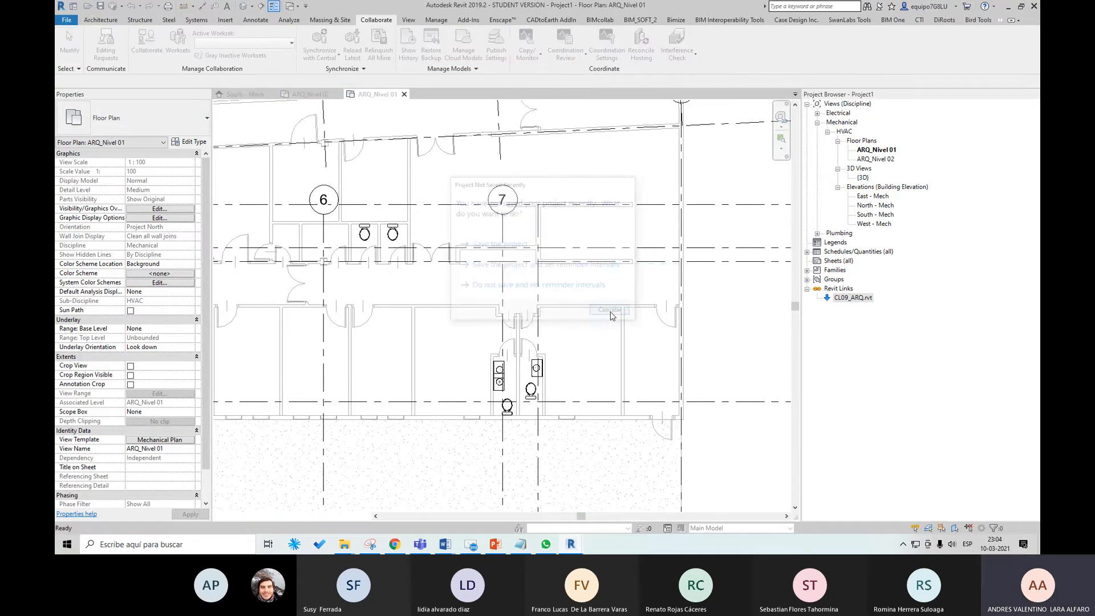
click(626, 231)
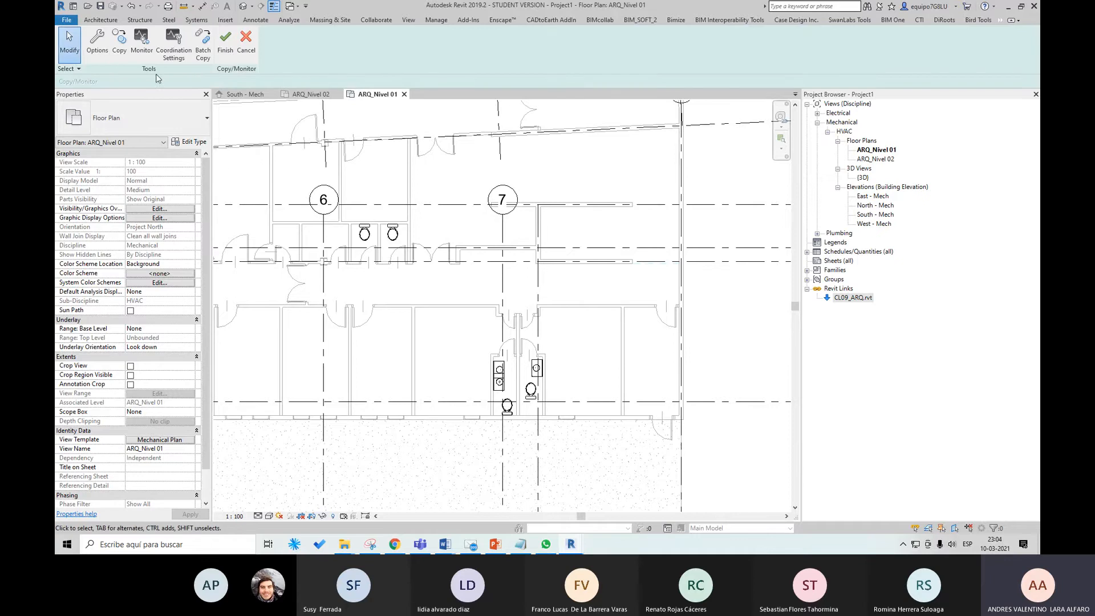
click(181, 57)
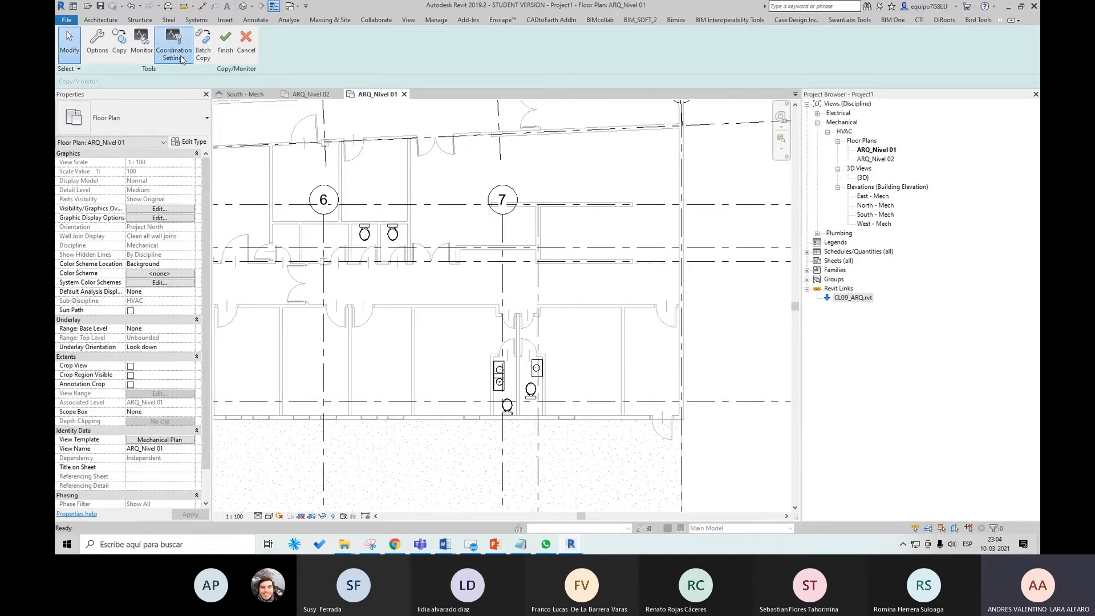
drag(459, 161, 406, 158)
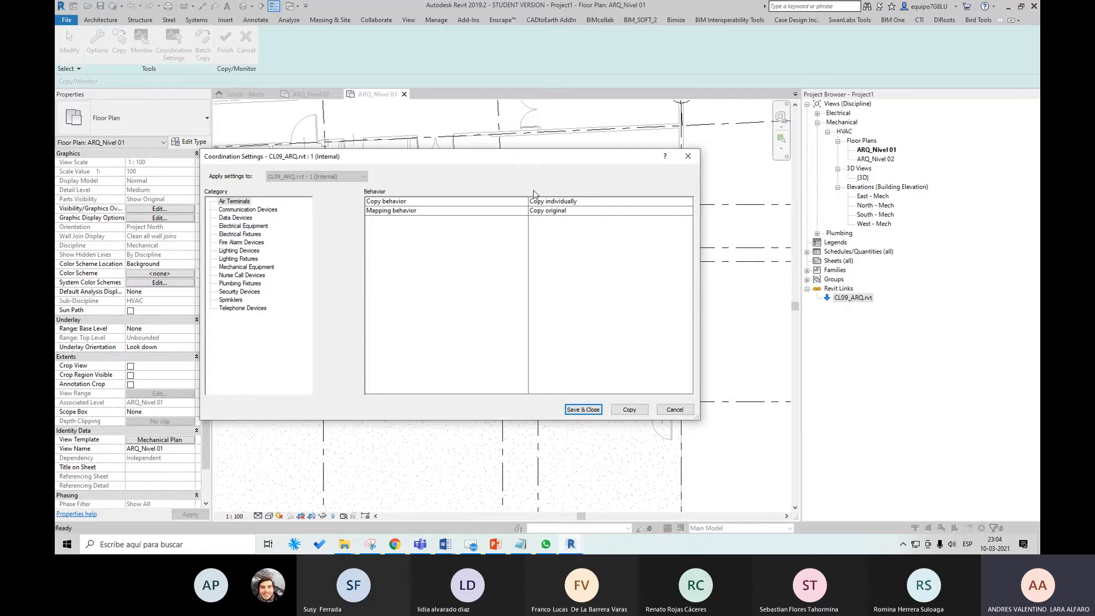
click(675, 409)
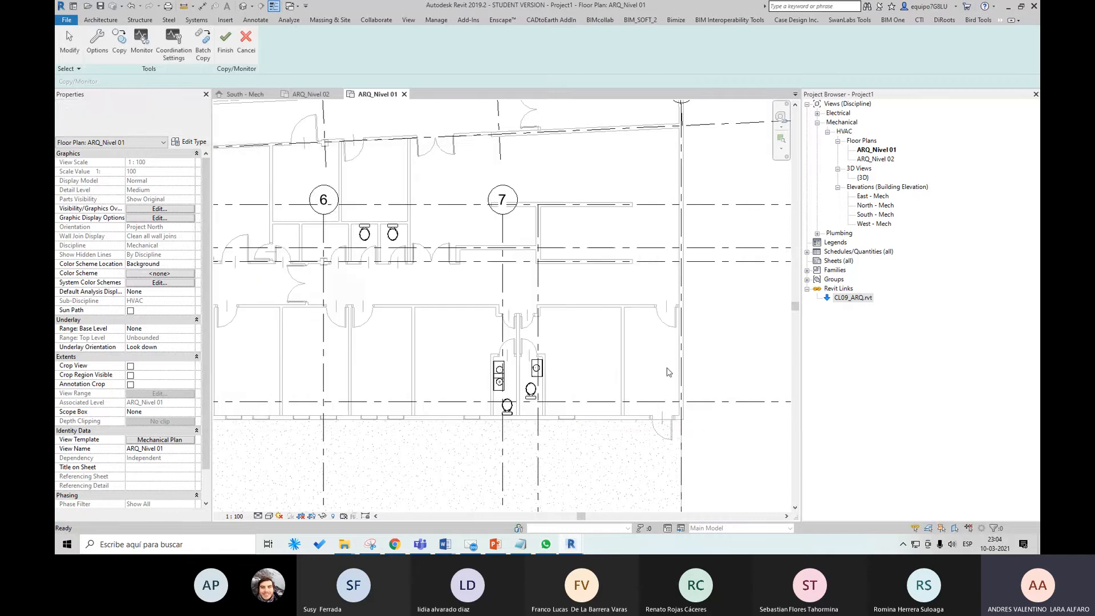
click(246, 44)
Select the four copied plumbing fixtures in the restrooms near grid 7, stop monitoring them, and delete them.
scroll(560, 377, up, 3)
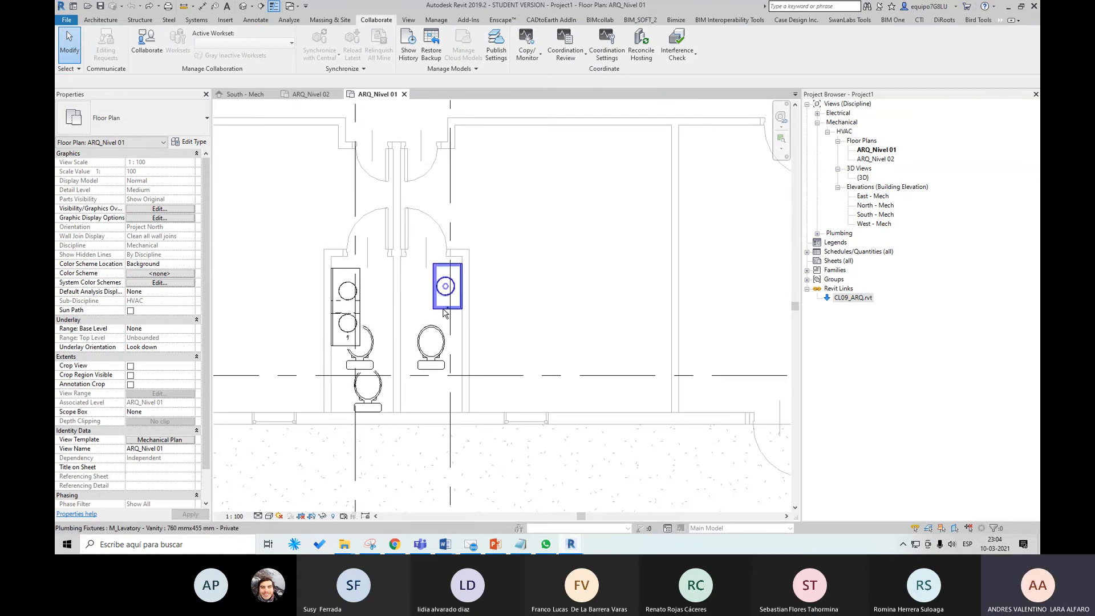
scroll(502, 320, down, 2)
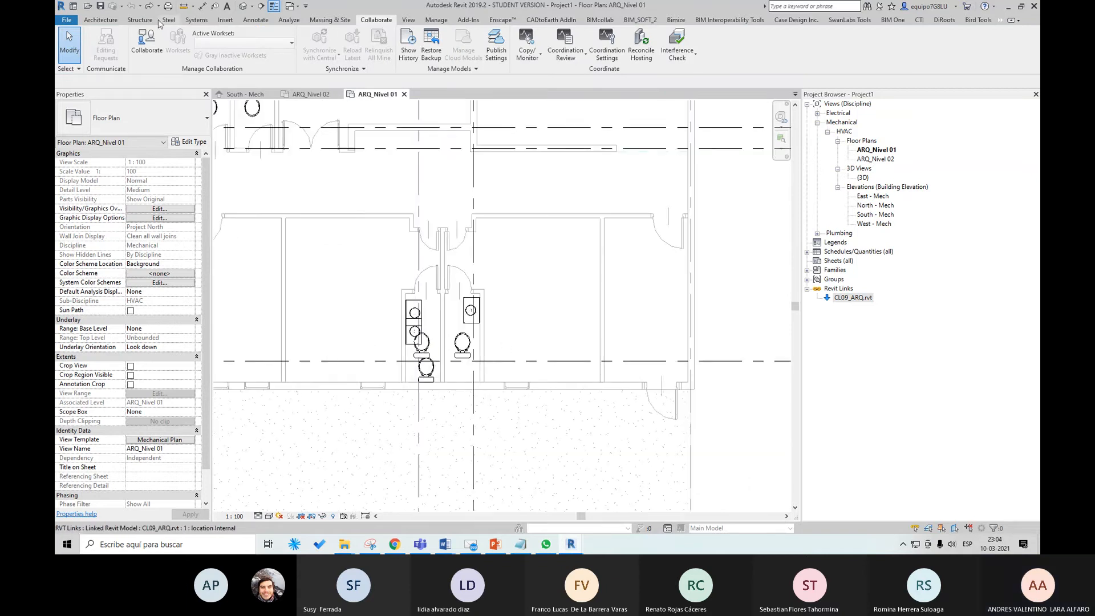
click(415, 317)
click(528, 298)
scroll(582, 339, down, 1)
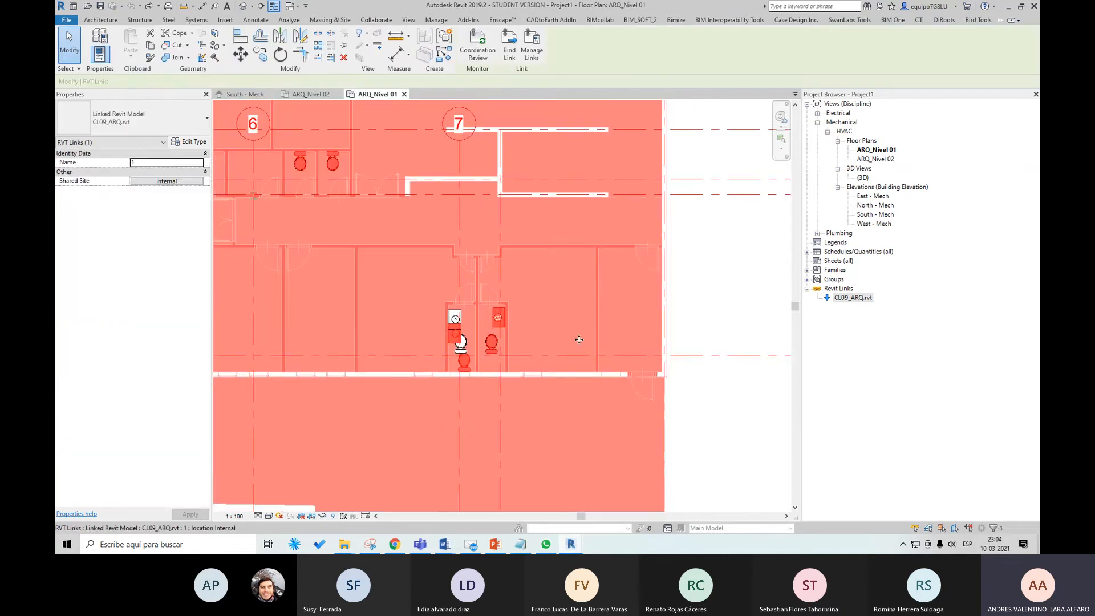
key(Escape)
drag(534, 387, 534, 386)
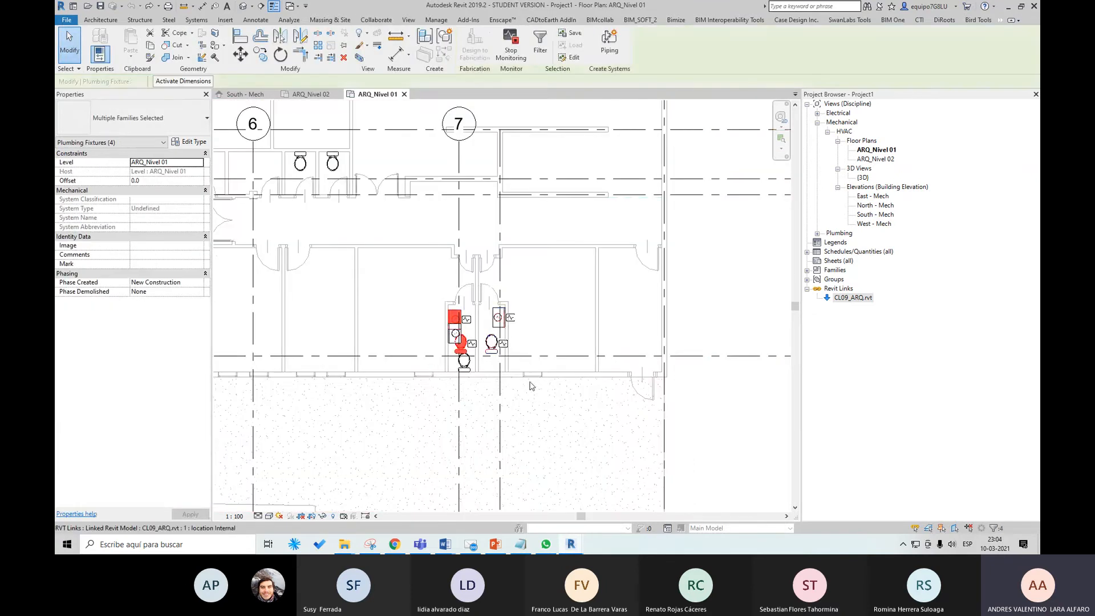
middle_drag(525, 276, 536, 330)
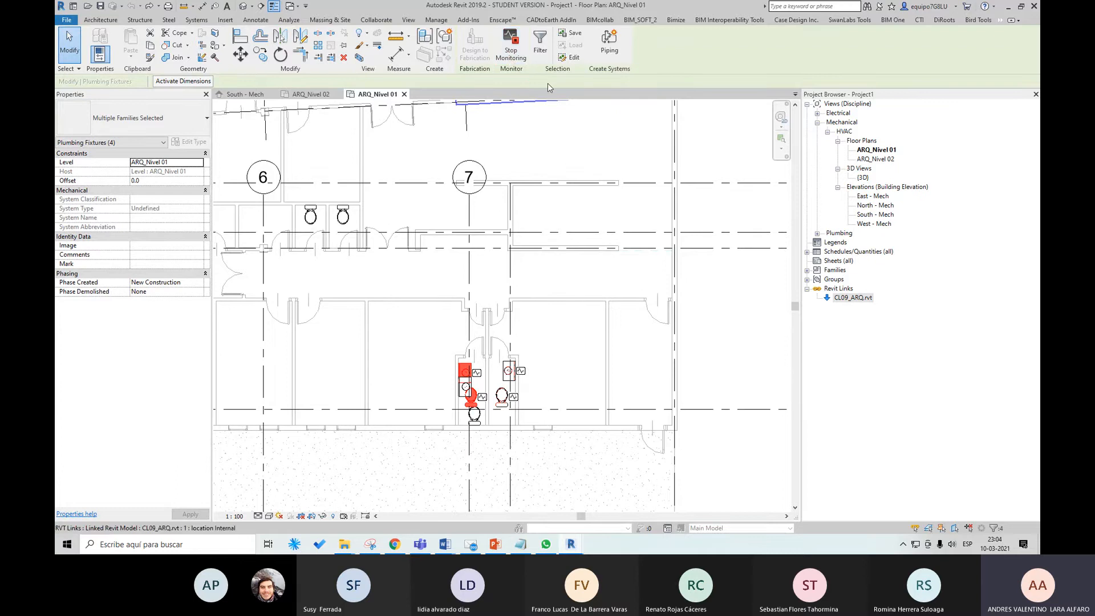
click(513, 54)
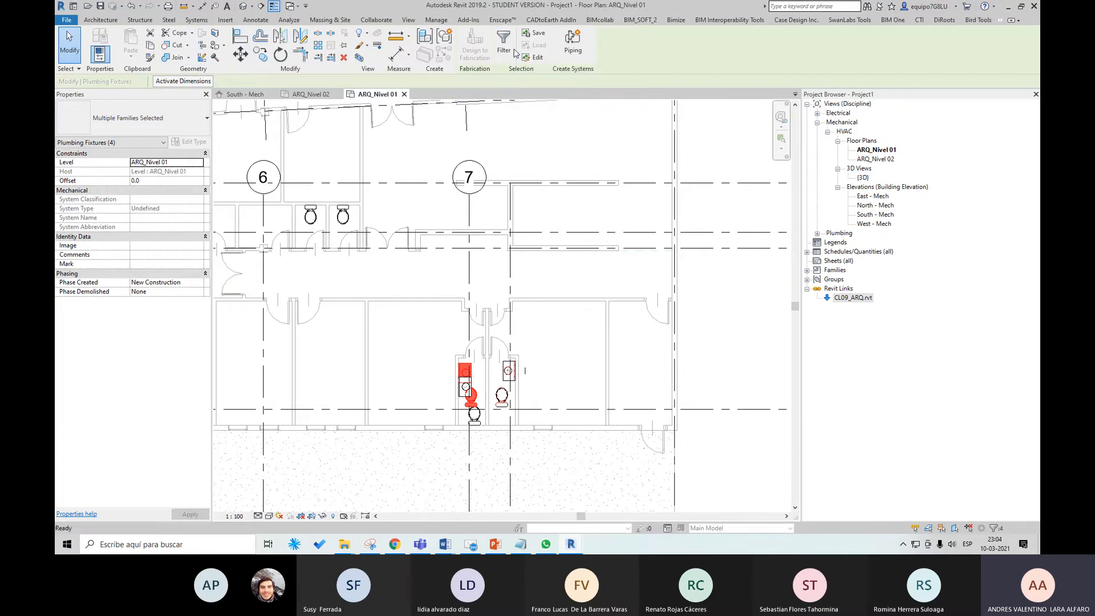
key(Escape)
Select the two water closets between grids 6 and 7 to check their properties, and clear the selection.
drag(289, 187, 397, 257)
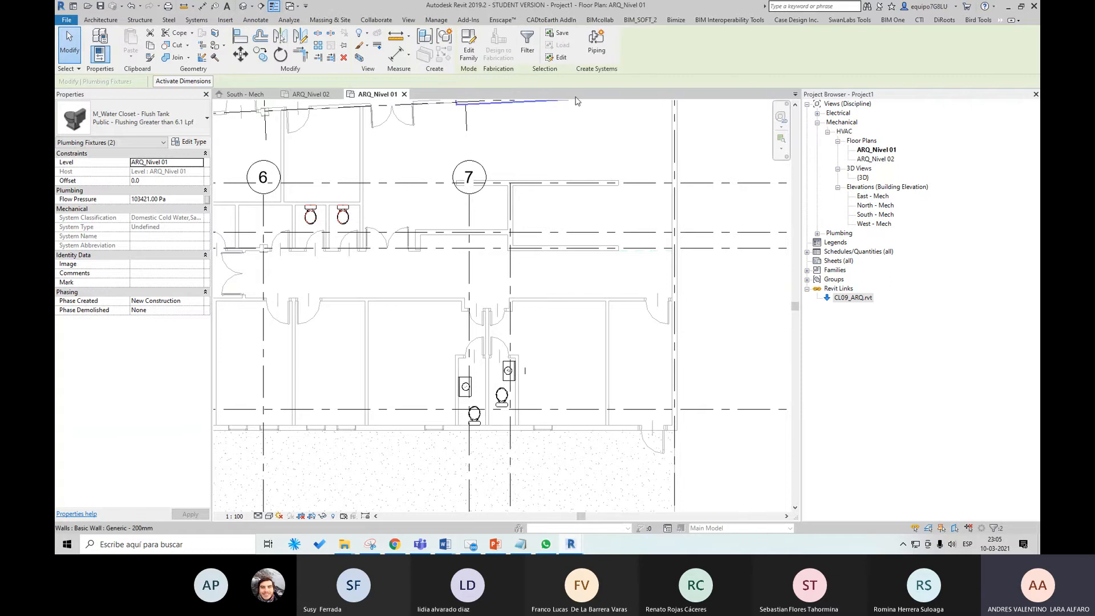
middle_drag(346, 217, 431, 258)
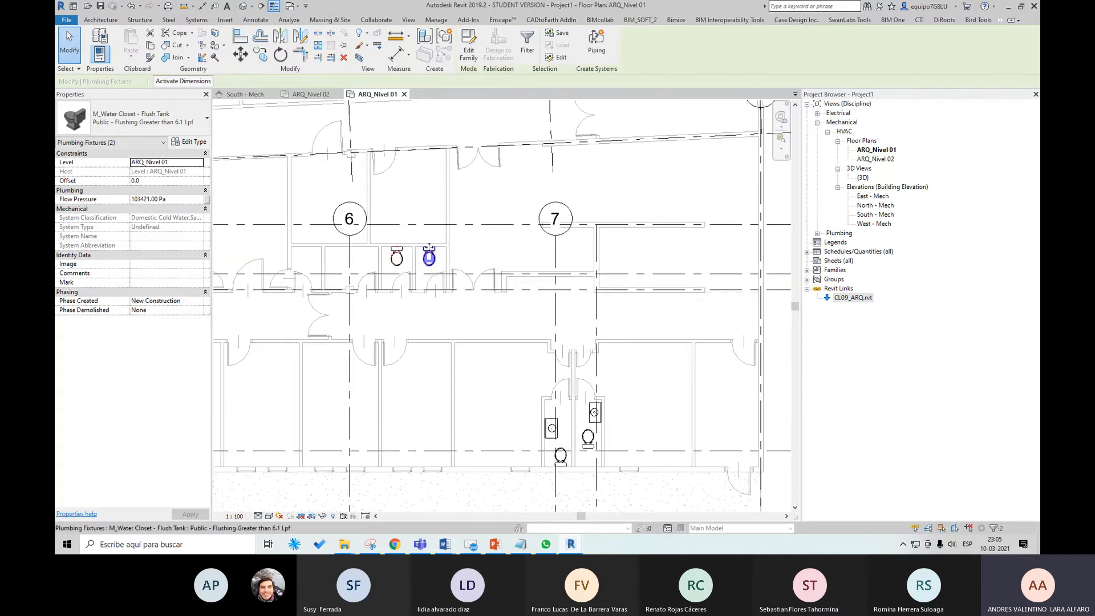
key(Escape)
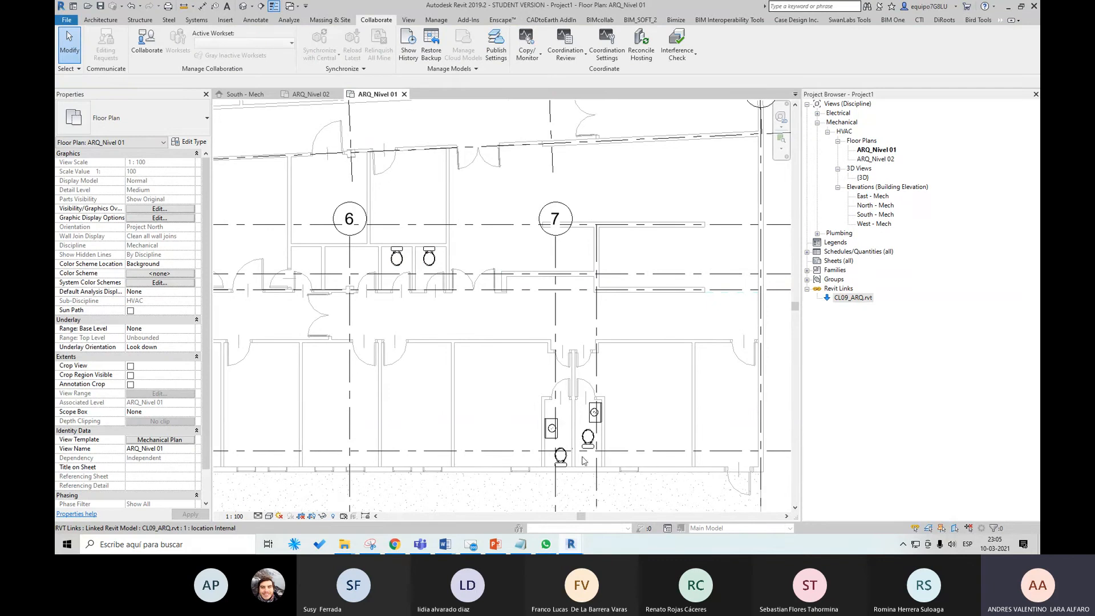
Switch to the CL09_ARQ project and open the family of the water closet in Baño 12 for editing.
mouse_move(572, 547)
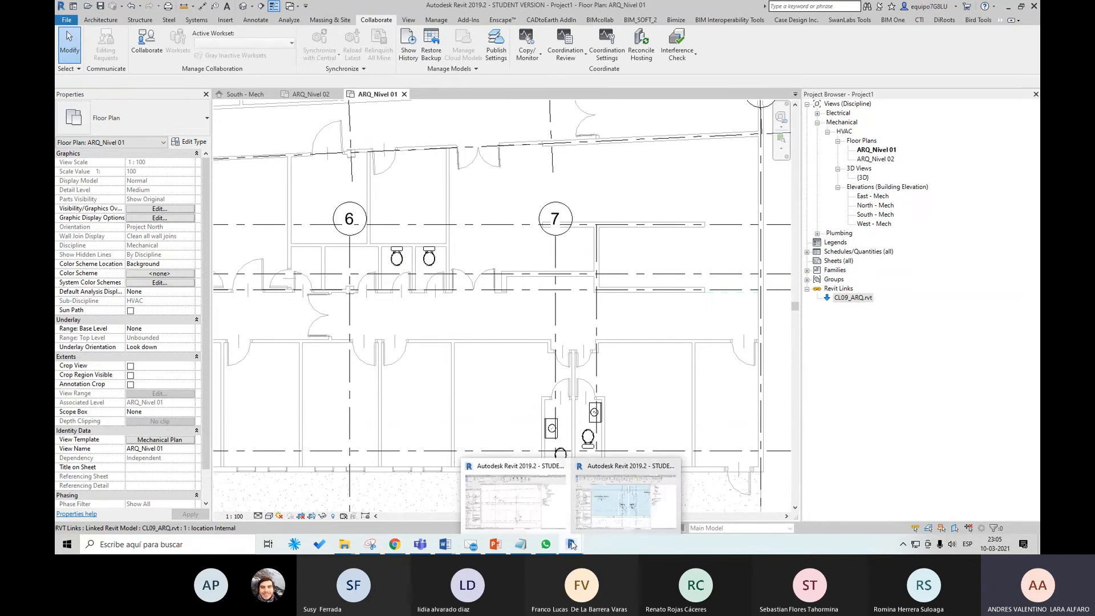
click(627, 497)
click(519, 371)
click(519, 370)
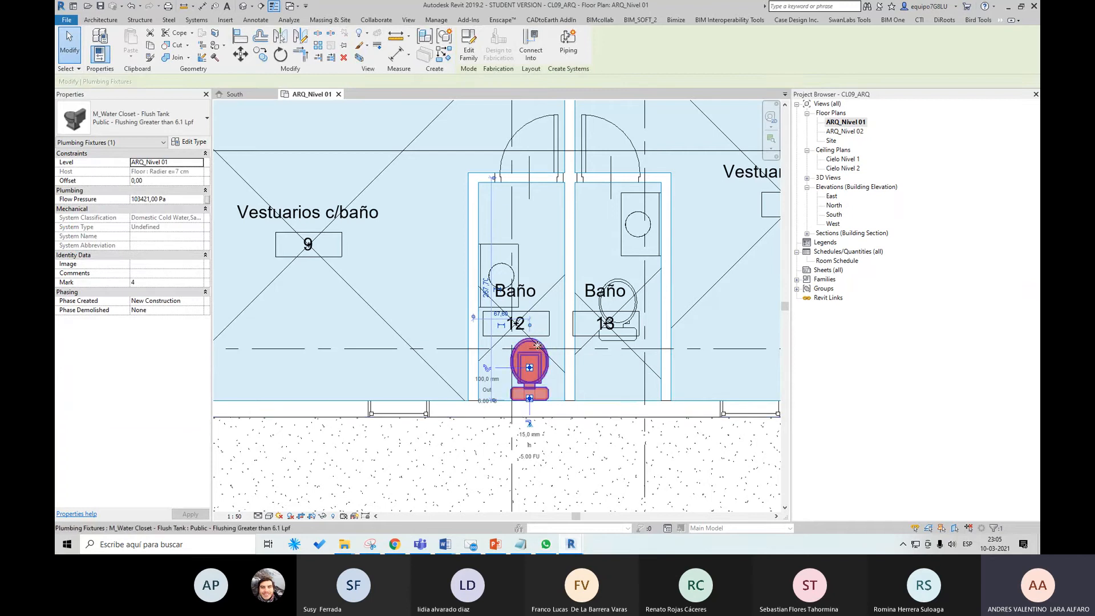
click(471, 49)
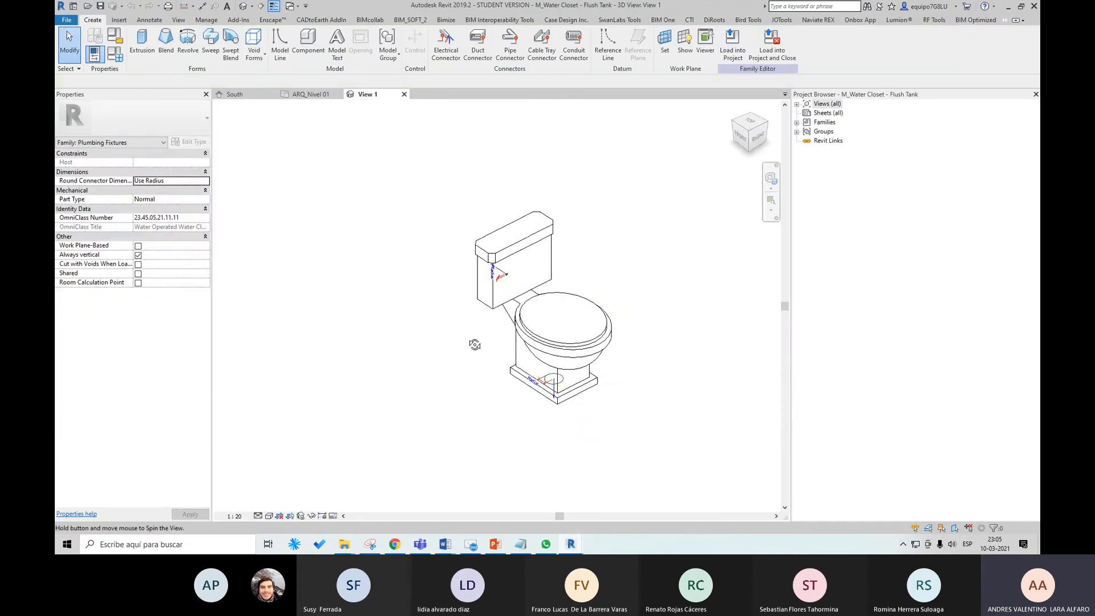
Inspect the sanitary connector's properties at the water closet's base and locate the domestic cold water connector on its tank.
scroll(549, 345, up, 3)
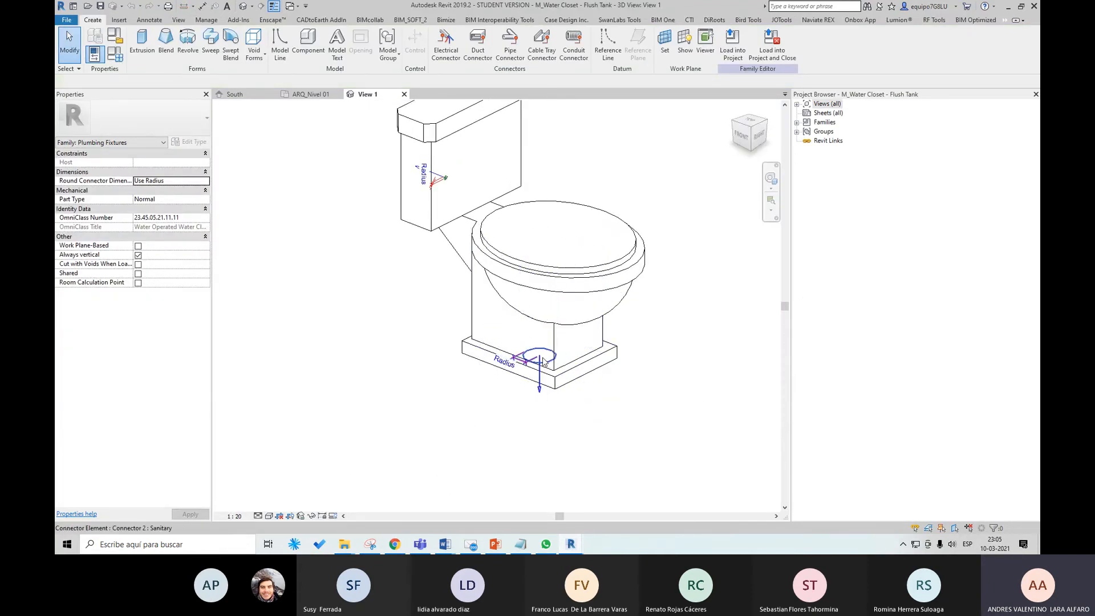
click(543, 363)
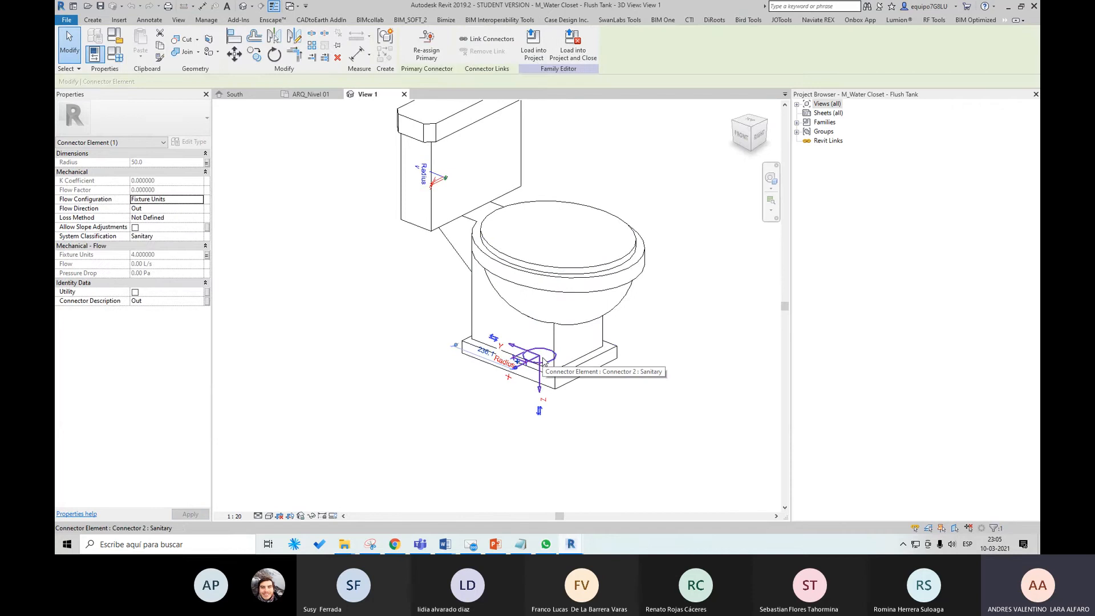
key(Escape)
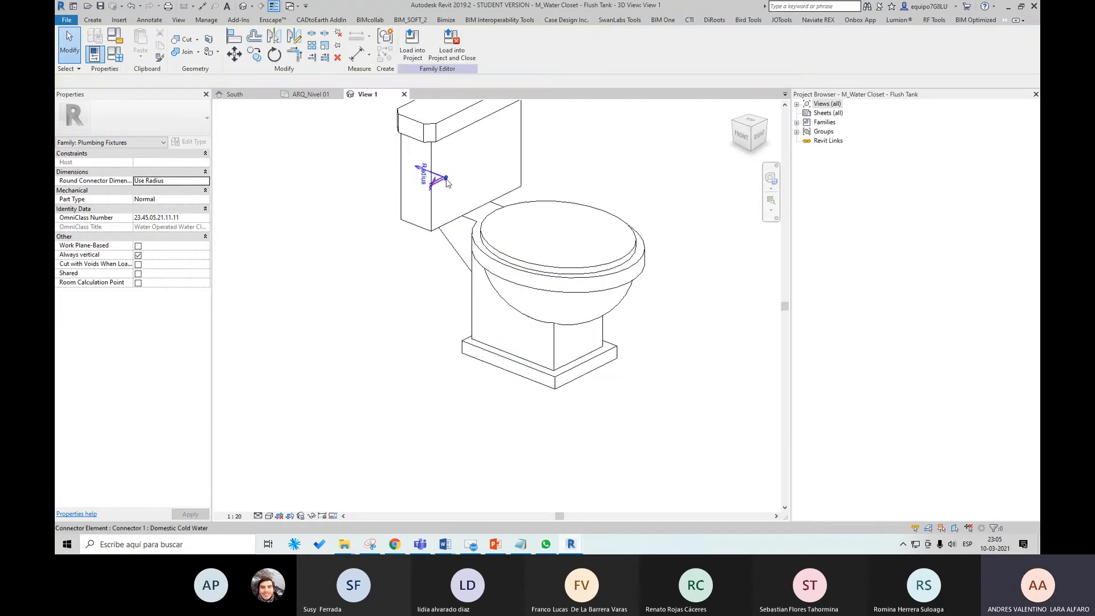
scroll(519, 334, down, 2)
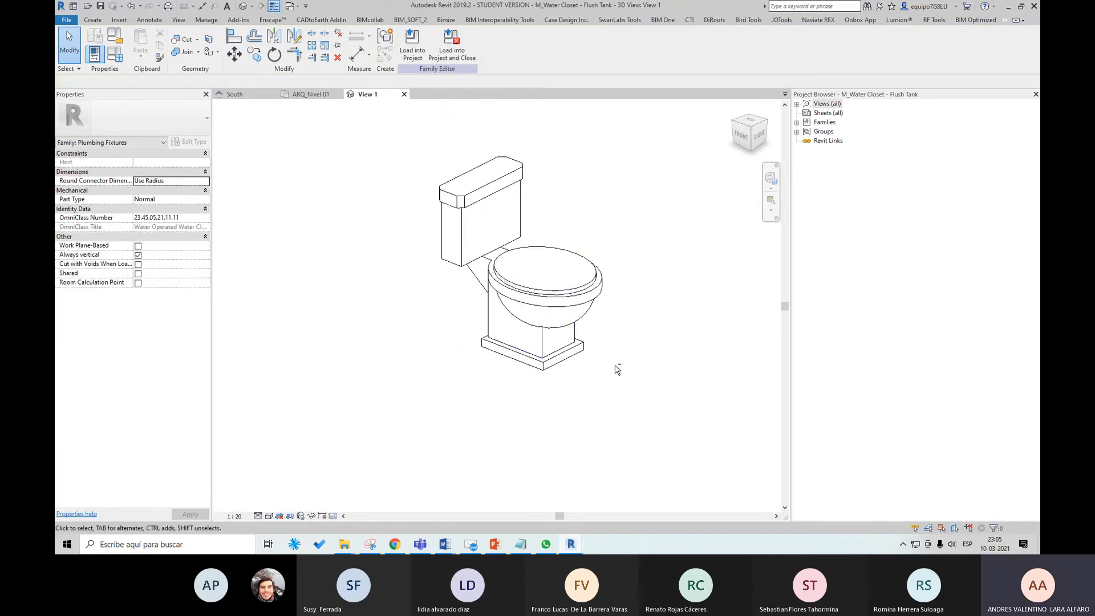
shift+middle_drag(615, 370, 587, 403)
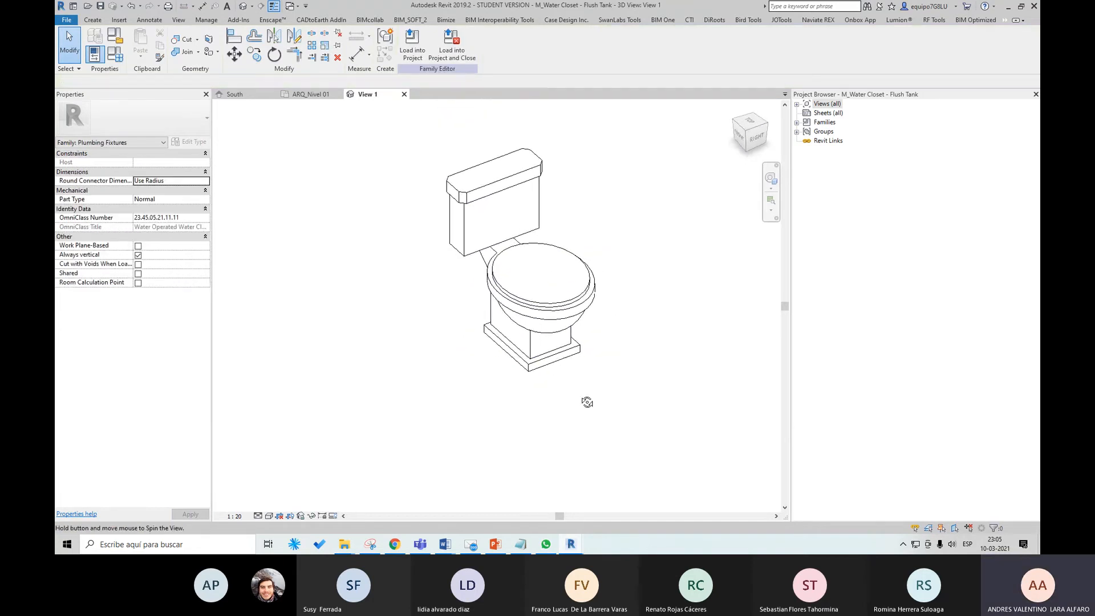
Save the water closet family as wc_arq in the CLASE 09.02 folder inside Diplomado BIM V7 on drive D.
click(67, 21)
mouse_move(100, 147)
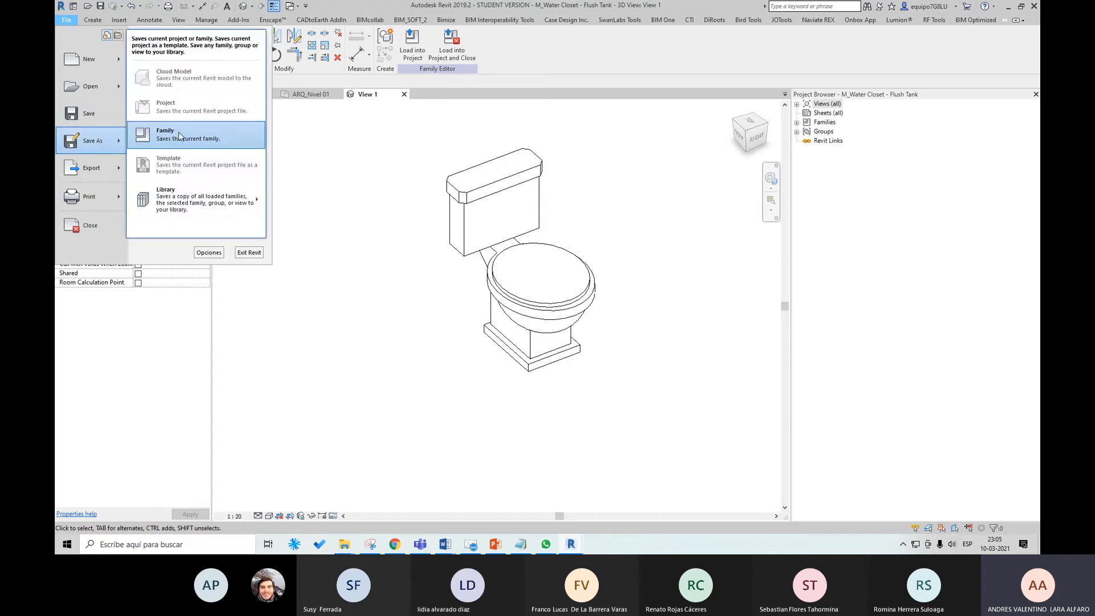
click(179, 132)
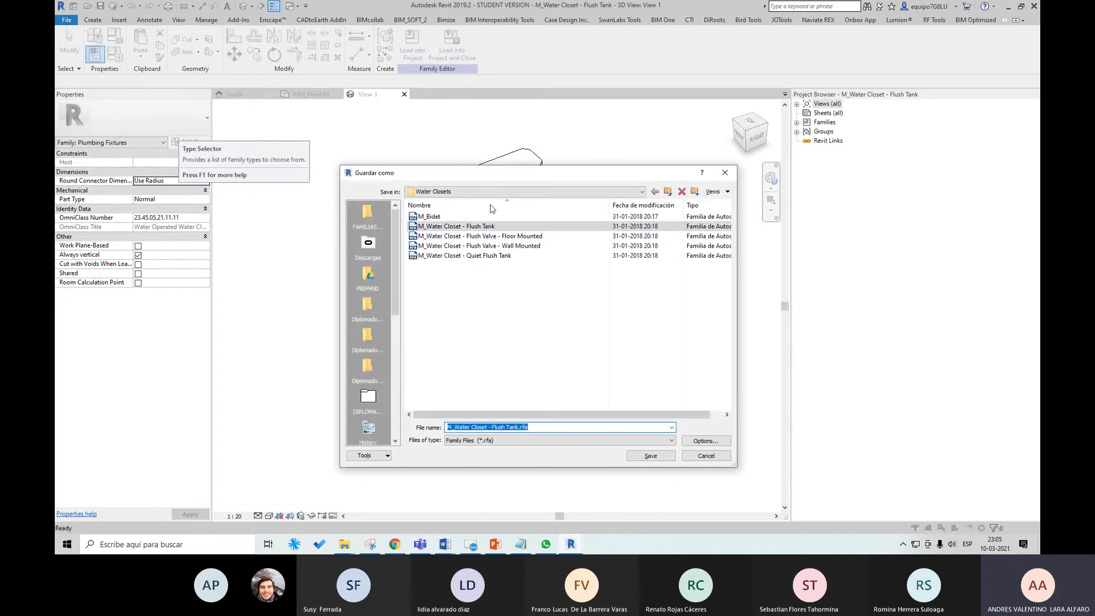
drag(584, 181, 473, 278)
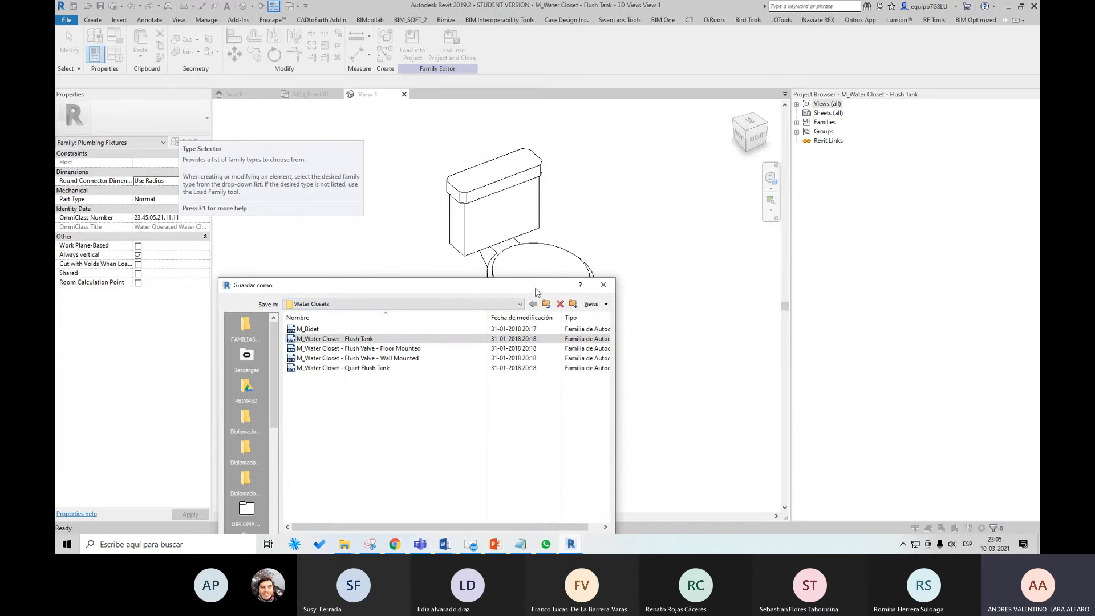
drag(535, 293, 596, 360)
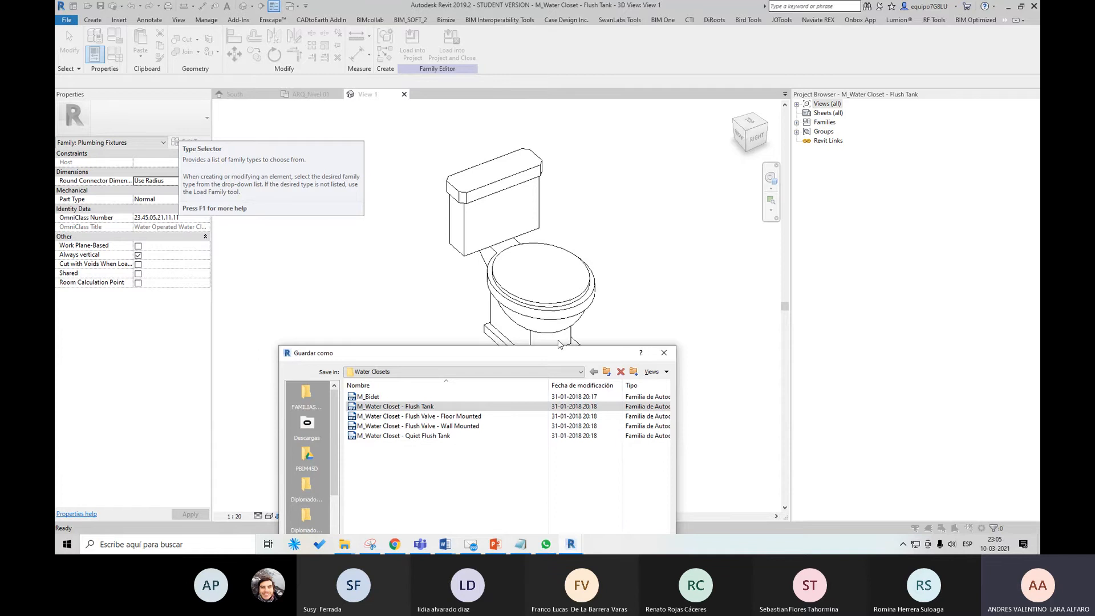
drag(559, 348, 719, 177)
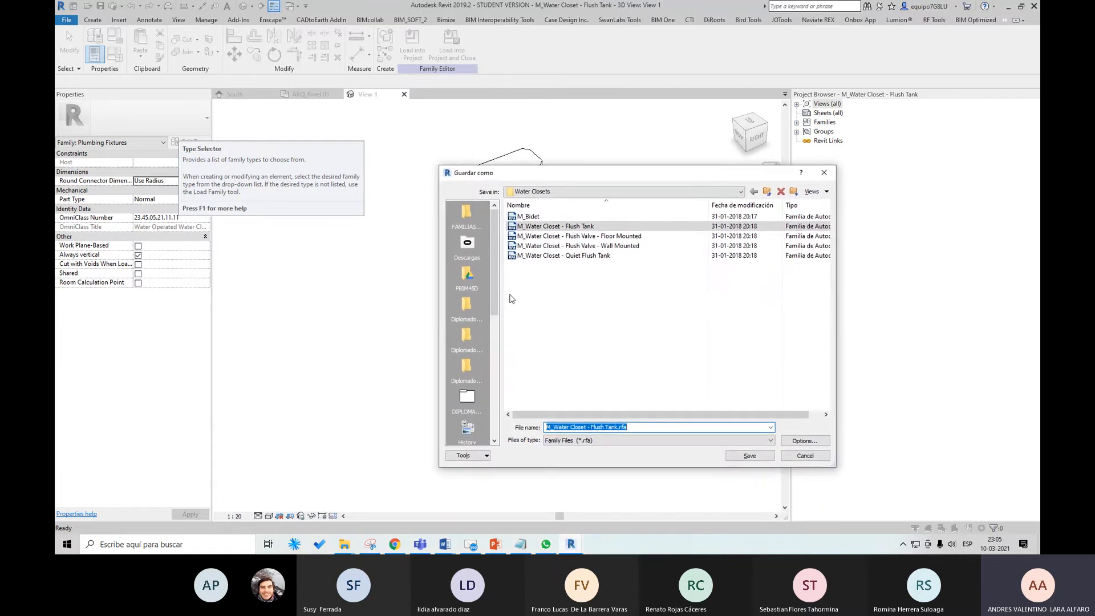
click(484, 300)
click(767, 191)
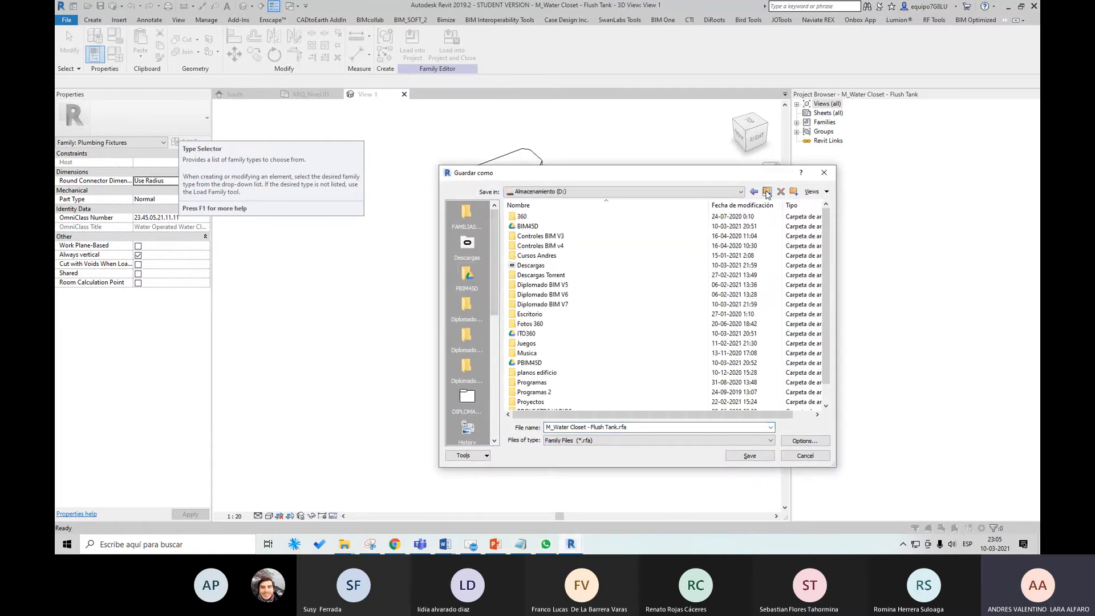
double_click(568, 304)
double_click(549, 295)
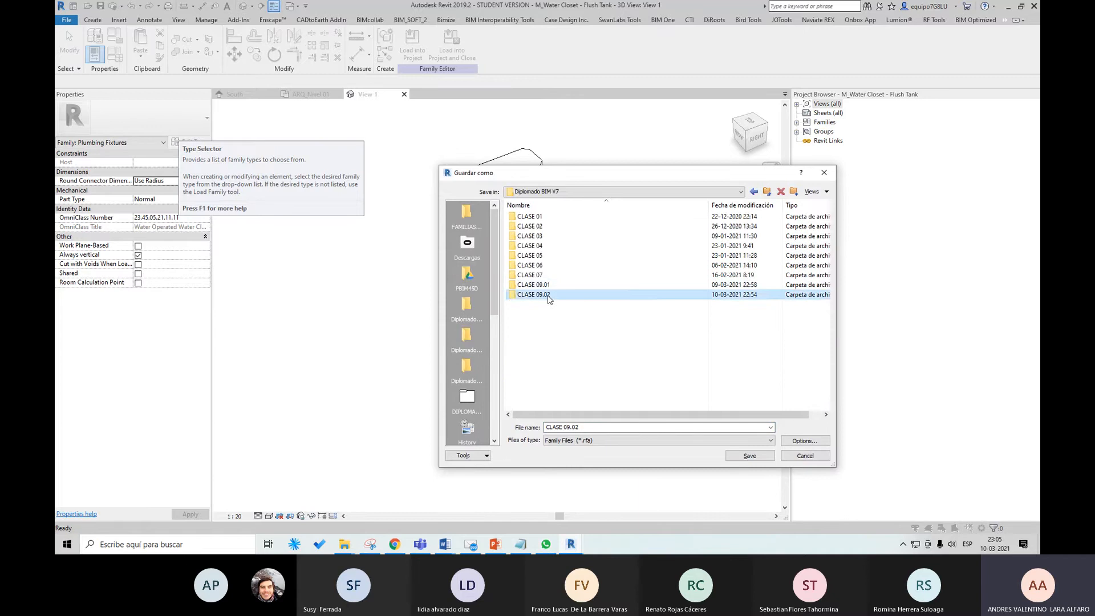
click(591, 428)
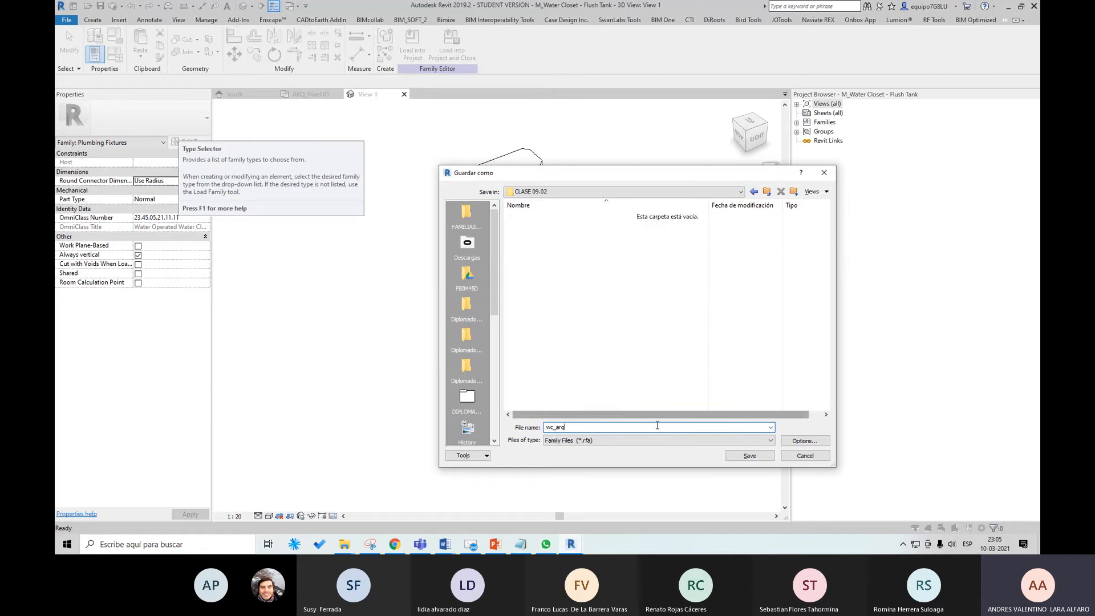
click(750, 455)
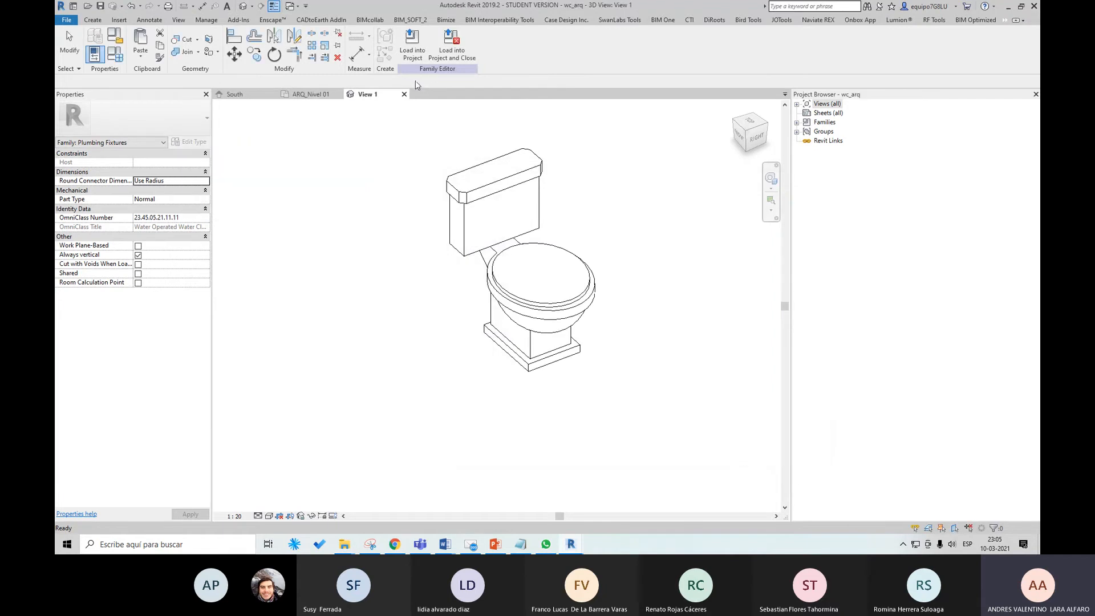
Return to the CL09_ARQ project and load the wc_arq family from the CLASE 09.02 folder.
click(412, 42)
key(Escape)
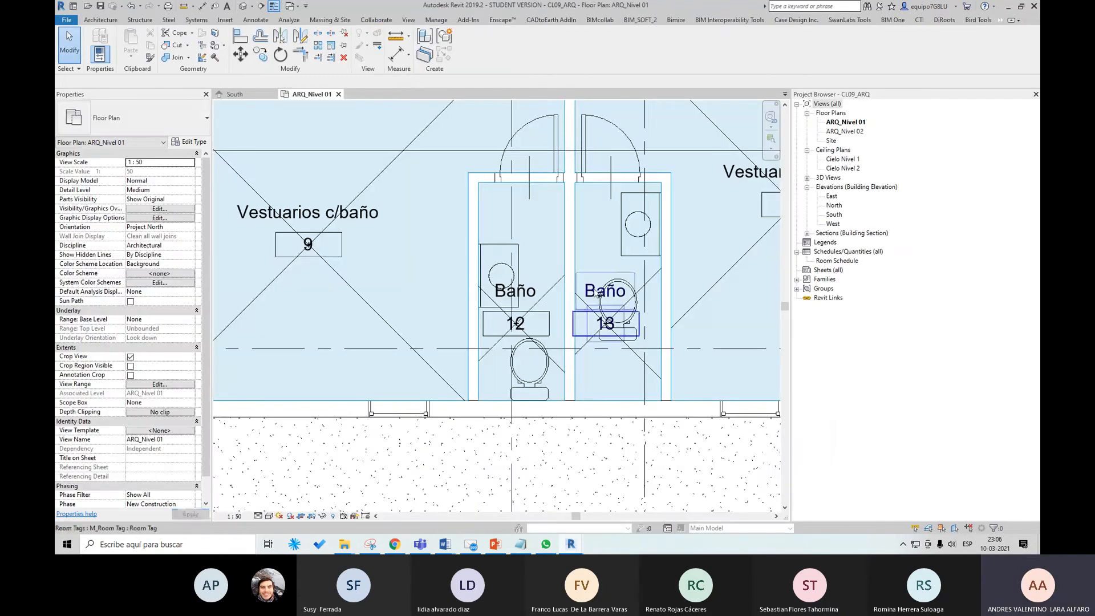
click(224, 21)
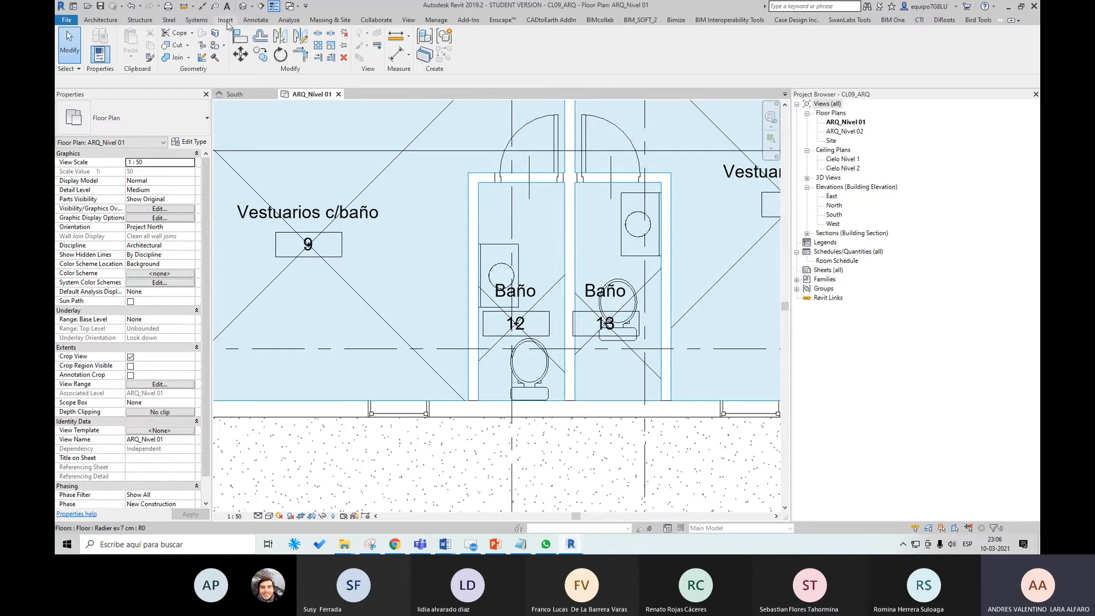
click(457, 49)
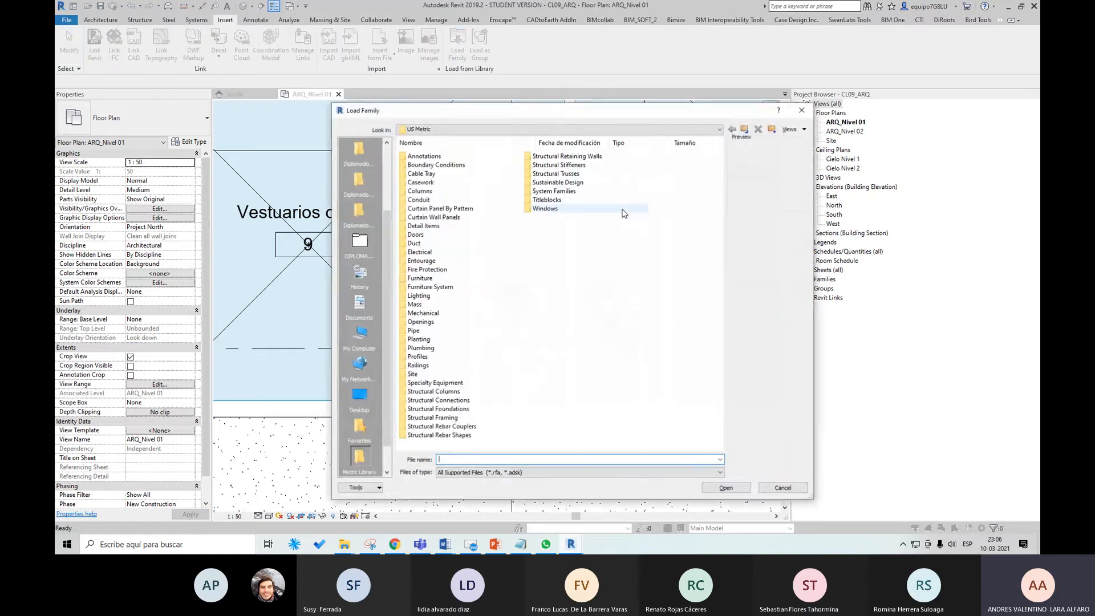
drag(389, 225, 389, 181)
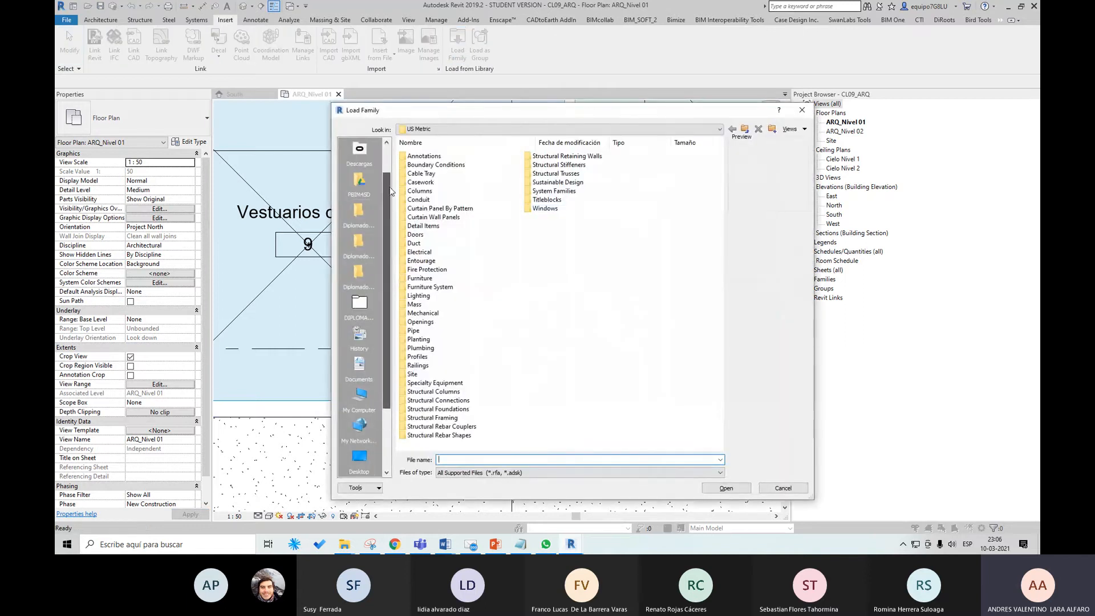
click(359, 211)
click(745, 129)
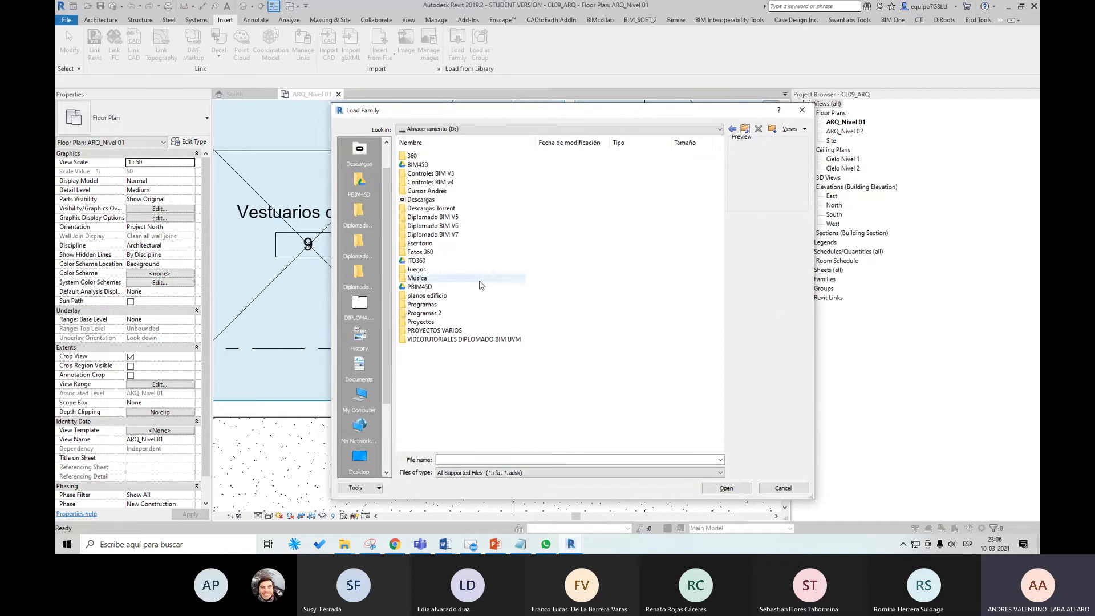
double_click(460, 240)
double_click(433, 226)
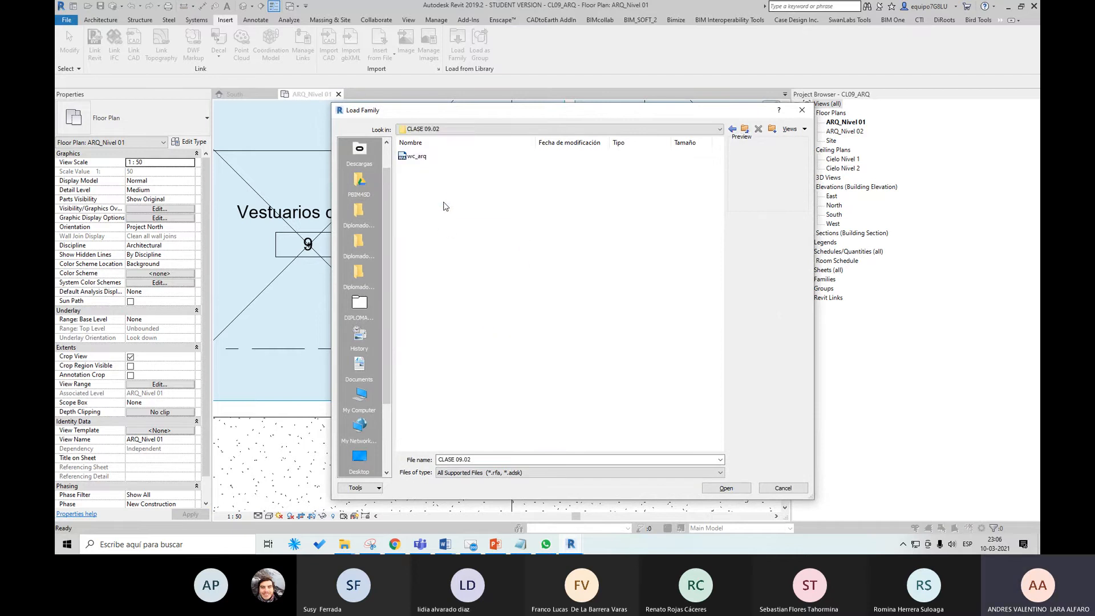
click(425, 156)
click(726, 489)
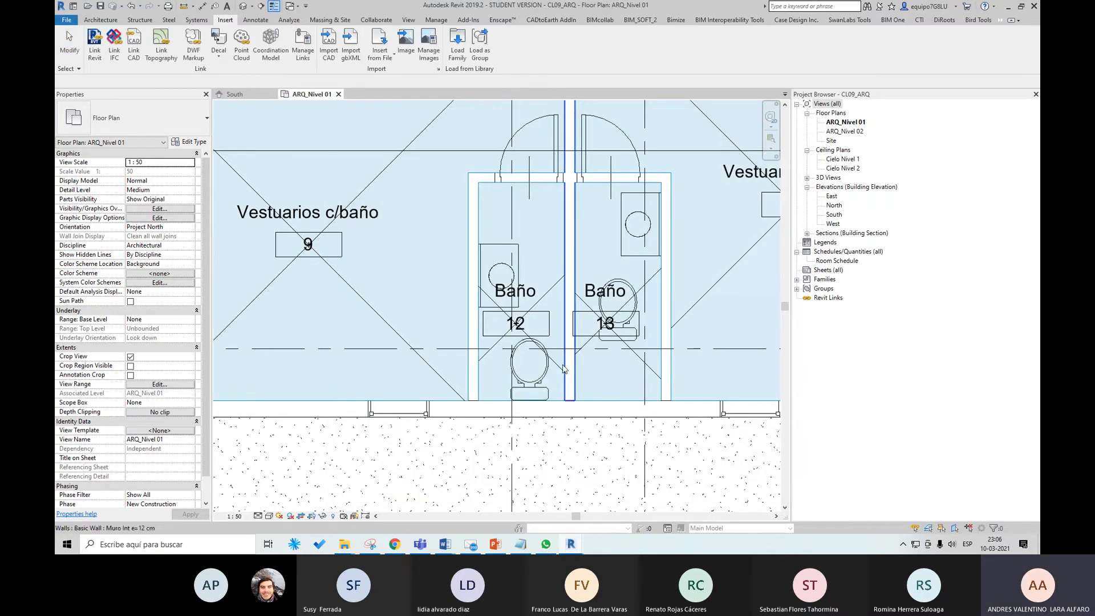
click(528, 368)
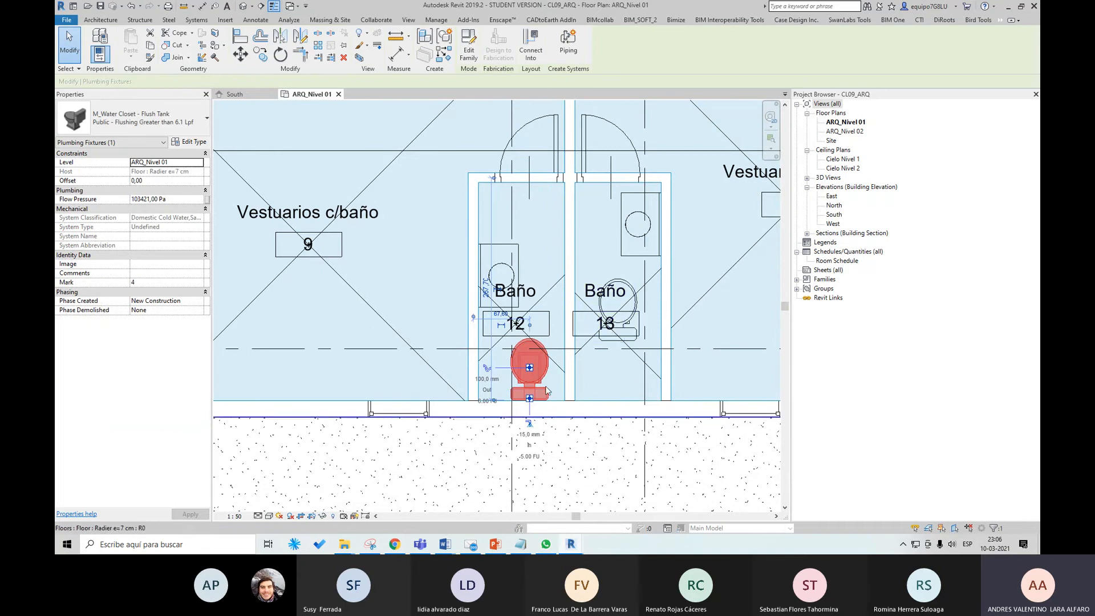
scroll(561, 325, down, 1)
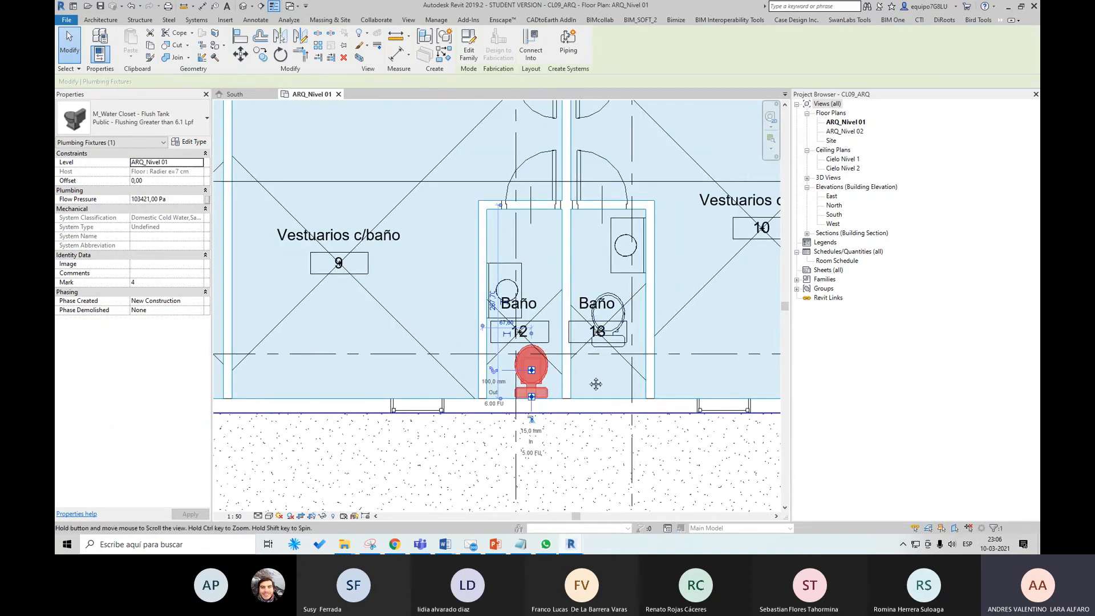
middle_drag(555, 300, 544, 336)
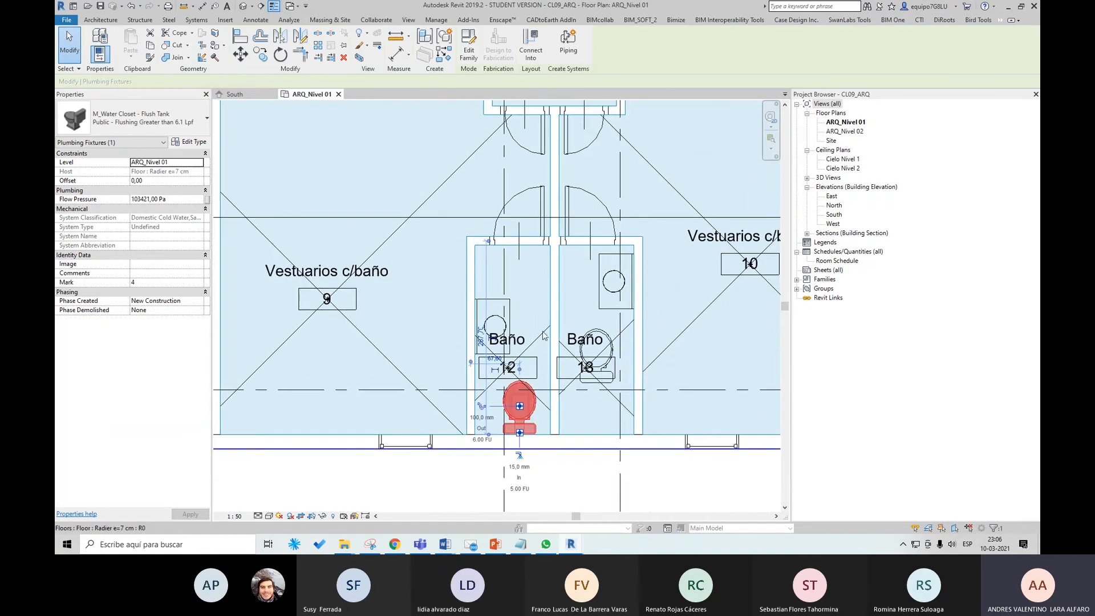
ctrl+click(615, 383)
scroll(615, 383, down, 2)
middle_drag(605, 283, 729, 401)
ctrl+click(376, 156)
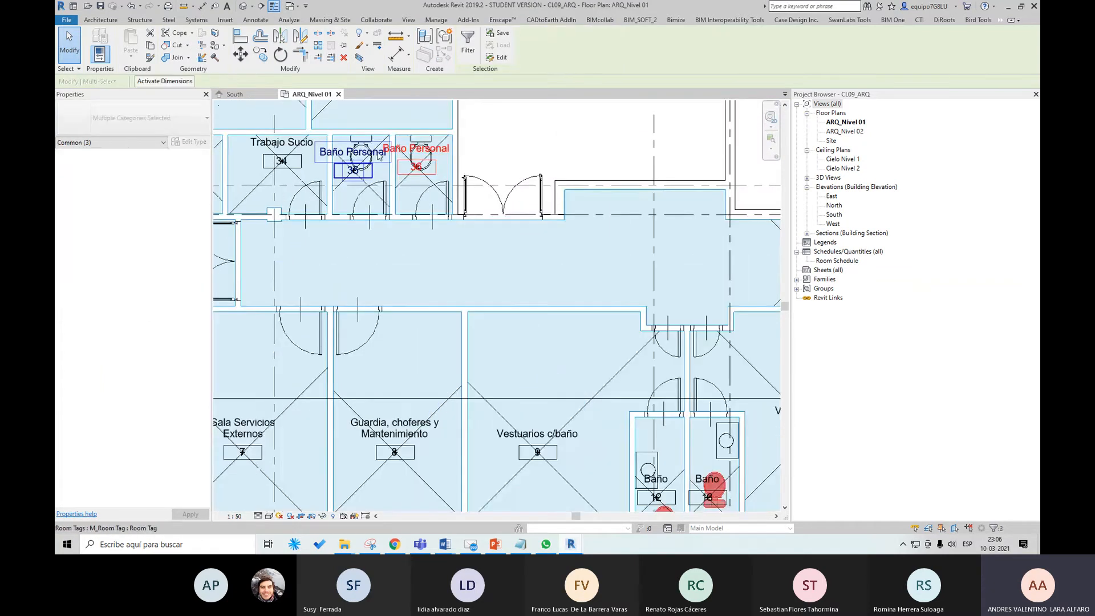
Select the four water closets in both Baño Personal rooms, Baño 12 and Baño 13, and change their type to wc_arq Private - 6.1 Lpf.
click(361, 153)
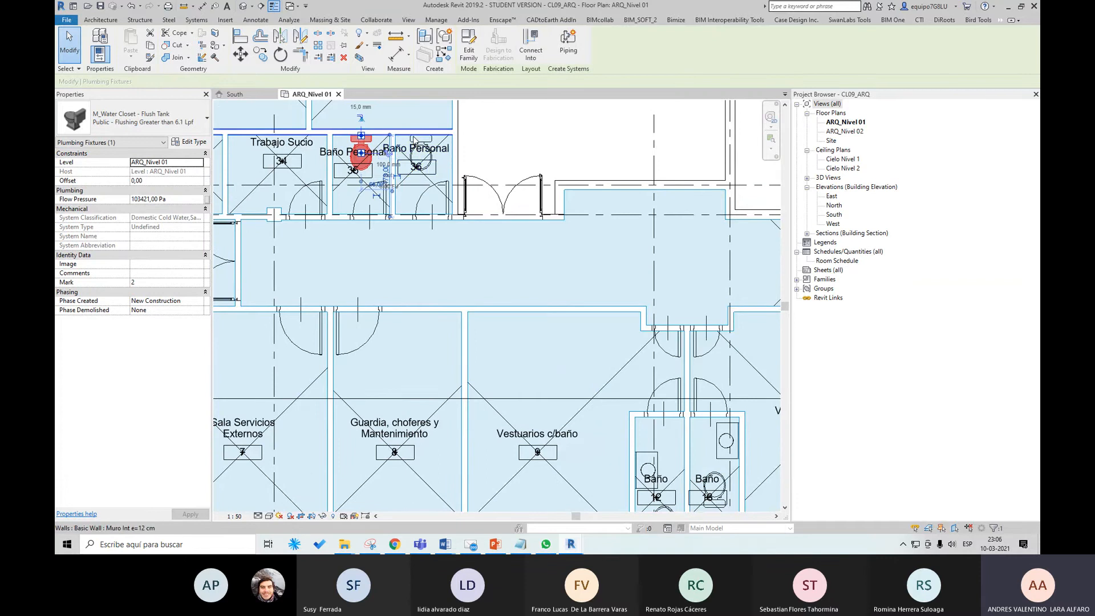
scroll(414, 138, up, 4)
ctrl+click(416, 138)
scroll(415, 138, down, 3)
middle_drag(573, 321, 461, 145)
middle_drag(633, 485, 535, 318)
scroll(539, 327, up, 3)
ctrl+click(538, 325)
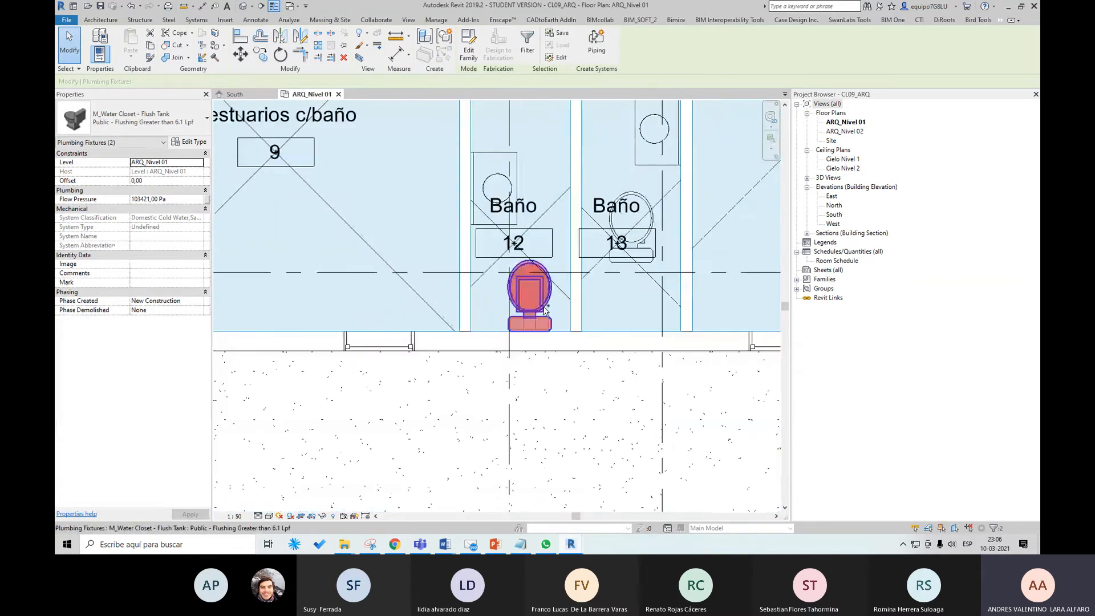
ctrl+click(622, 265)
click(180, 129)
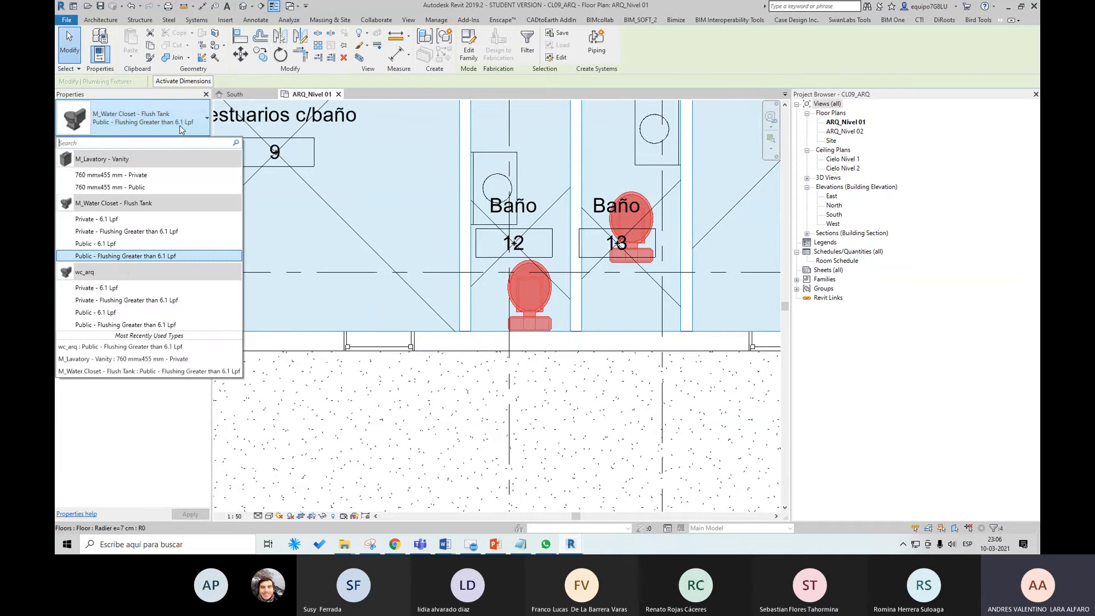
click(124, 288)
Select the water closet in Baño 12 to check its family type and system properties, and review the other restrooms.
scroll(556, 317, down, 2)
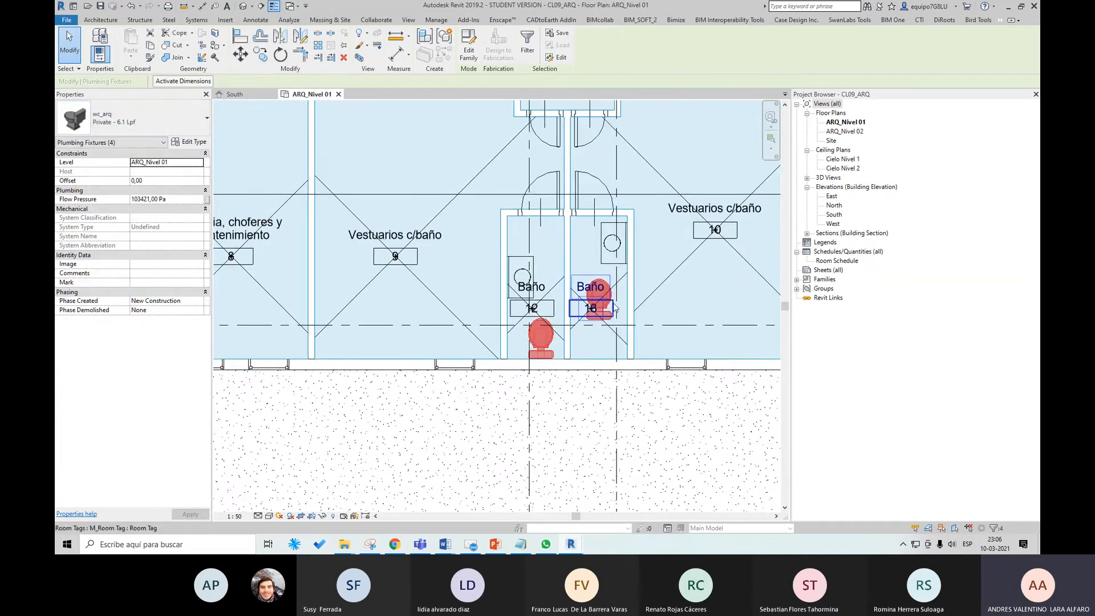
click(607, 290)
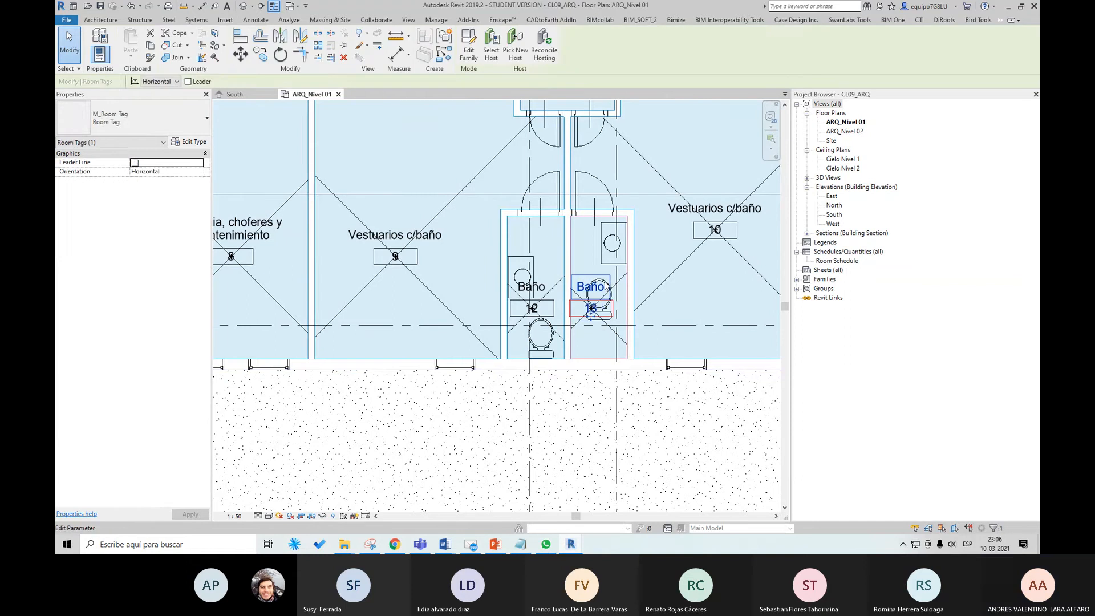
click(540, 336)
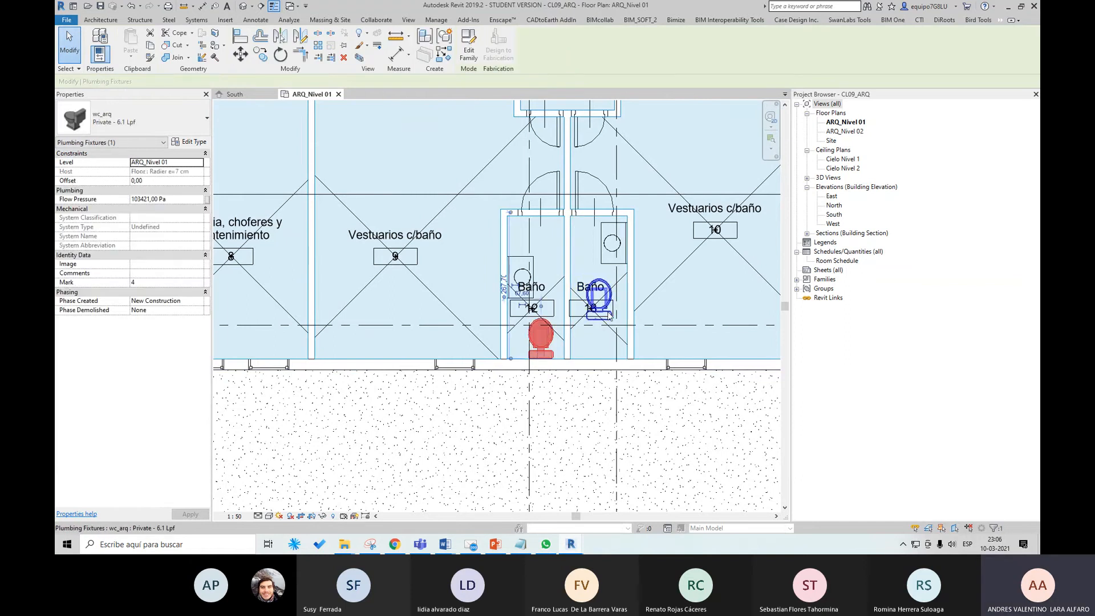
scroll(608, 337, up, 2)
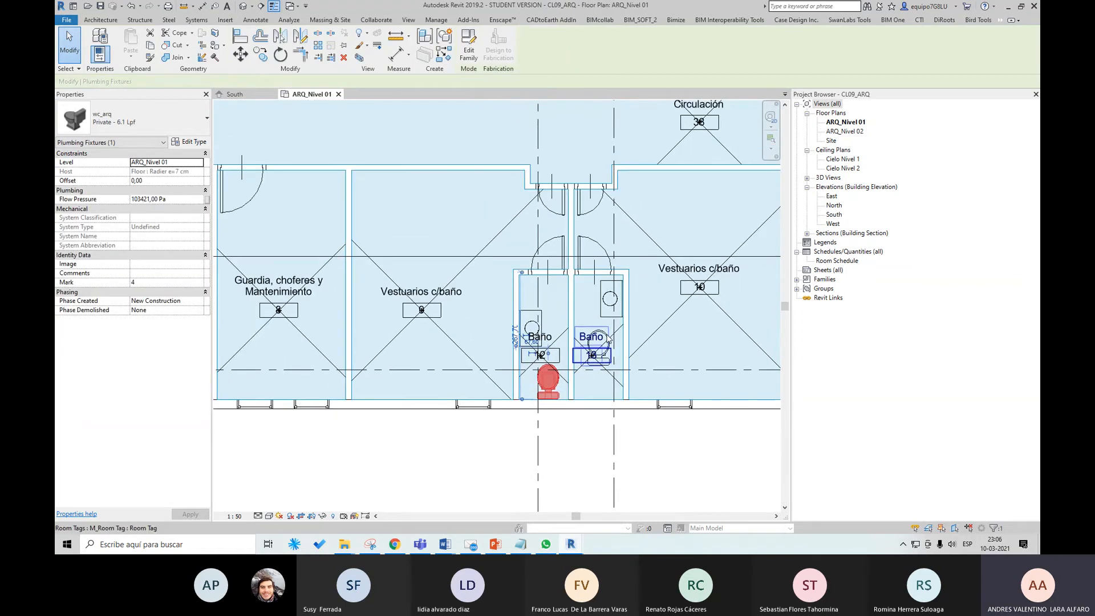
scroll(435, 194, down, 3)
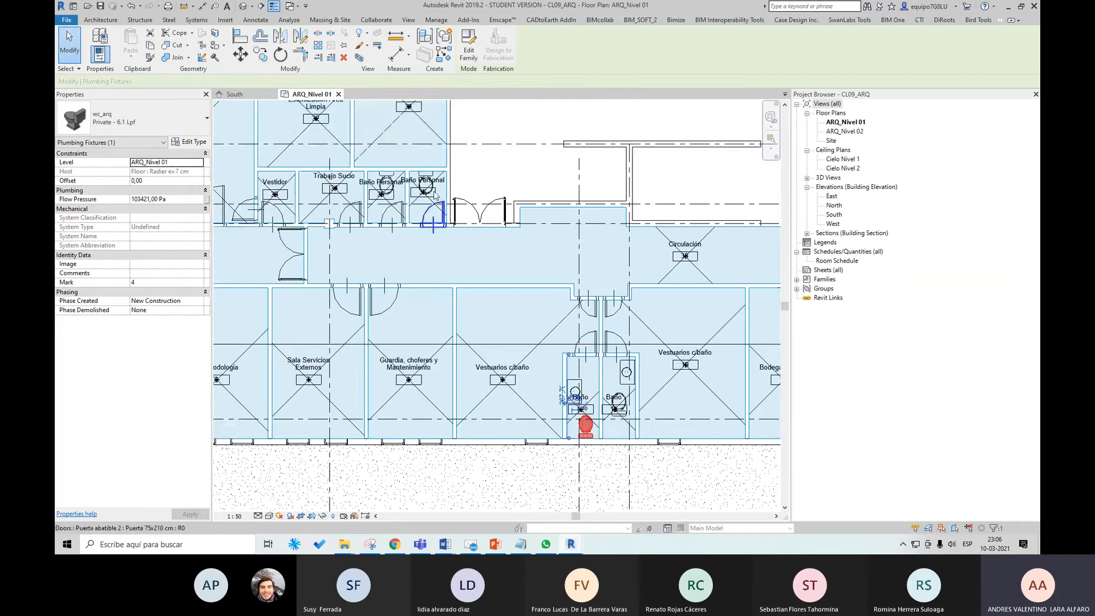
middle_drag(626, 397, 593, 371)
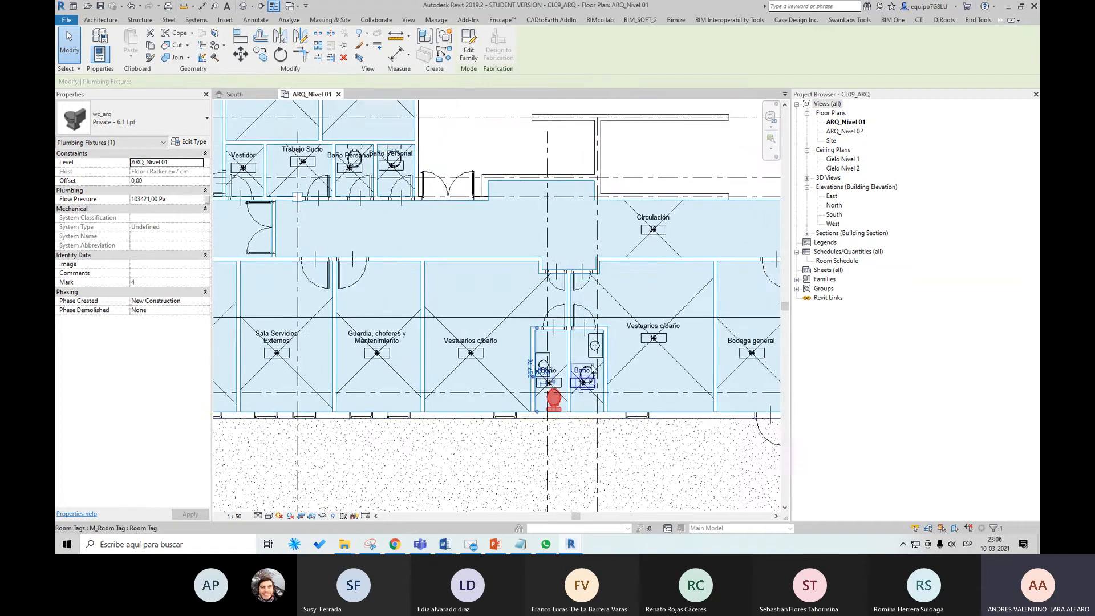
scroll(596, 371, up, 2)
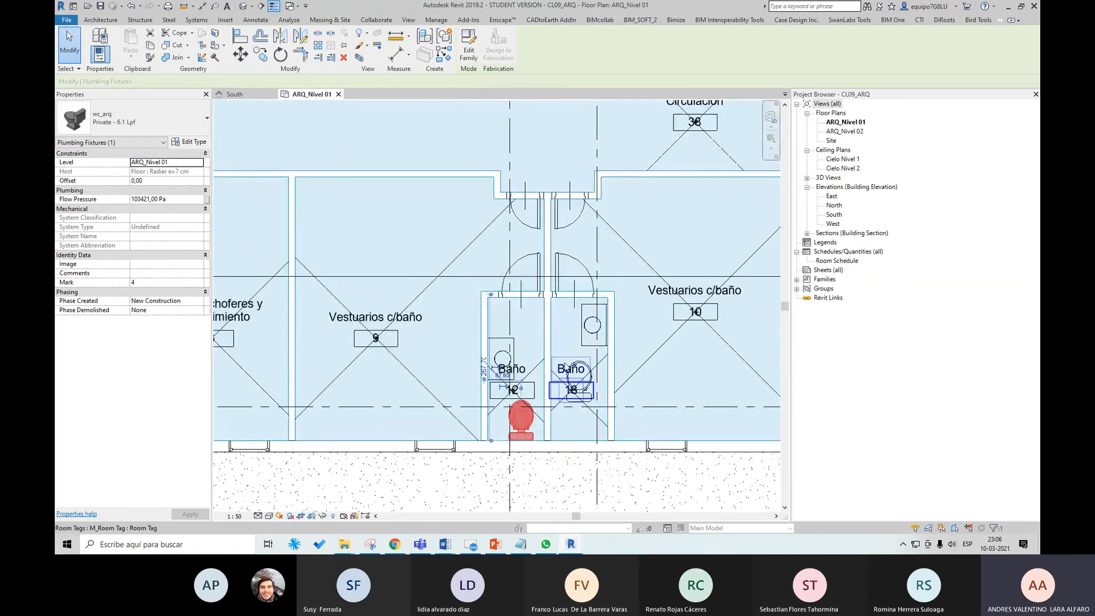
scroll(579, 365, down, 1)
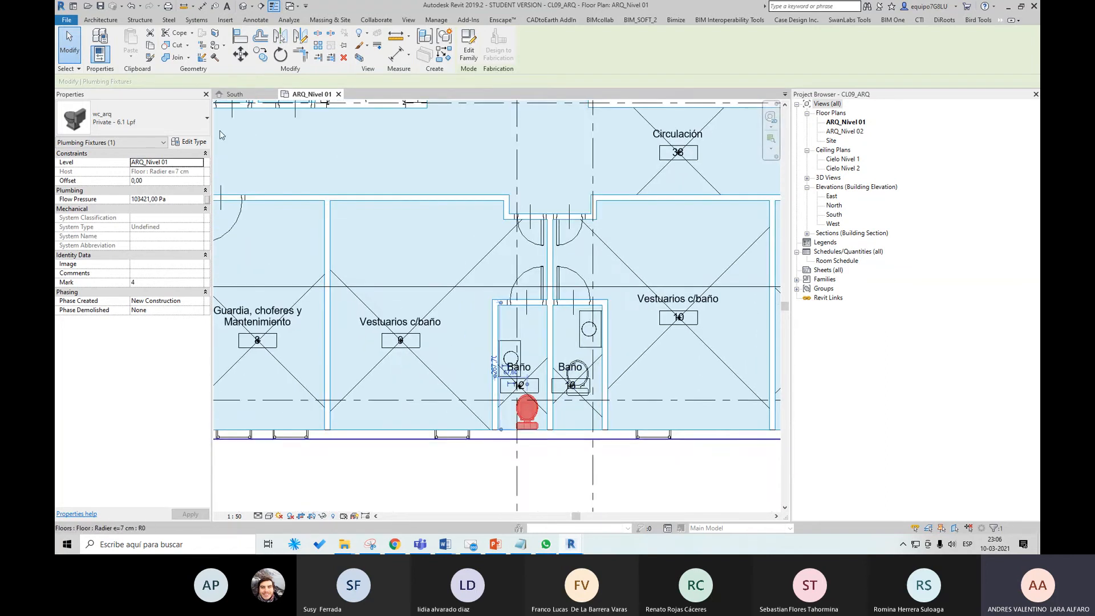
Save the CL09_ARQ project, switch to Project1, and reload the CL09_ARQ.rvt link.
click(103, 7)
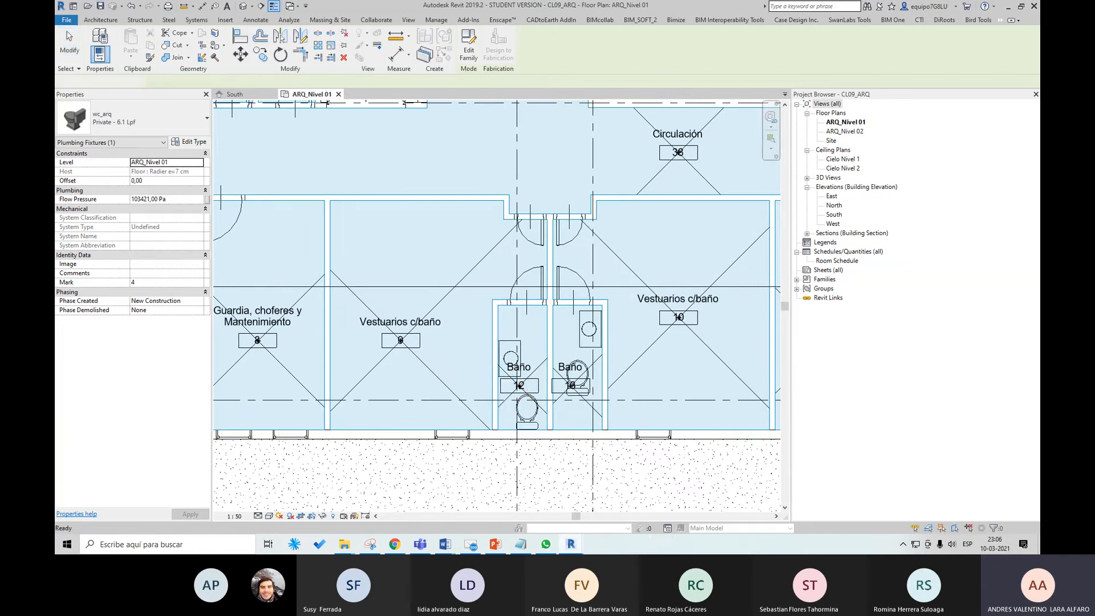
key(Escape)
mouse_move(572, 539)
click(536, 502)
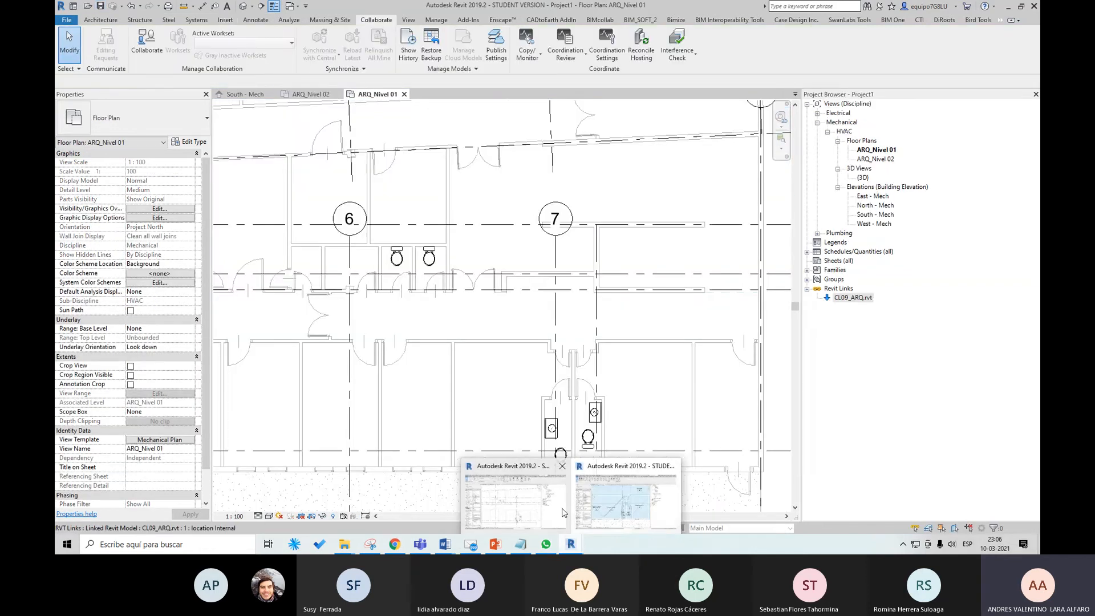
right_click(863, 296)
click(685, 320)
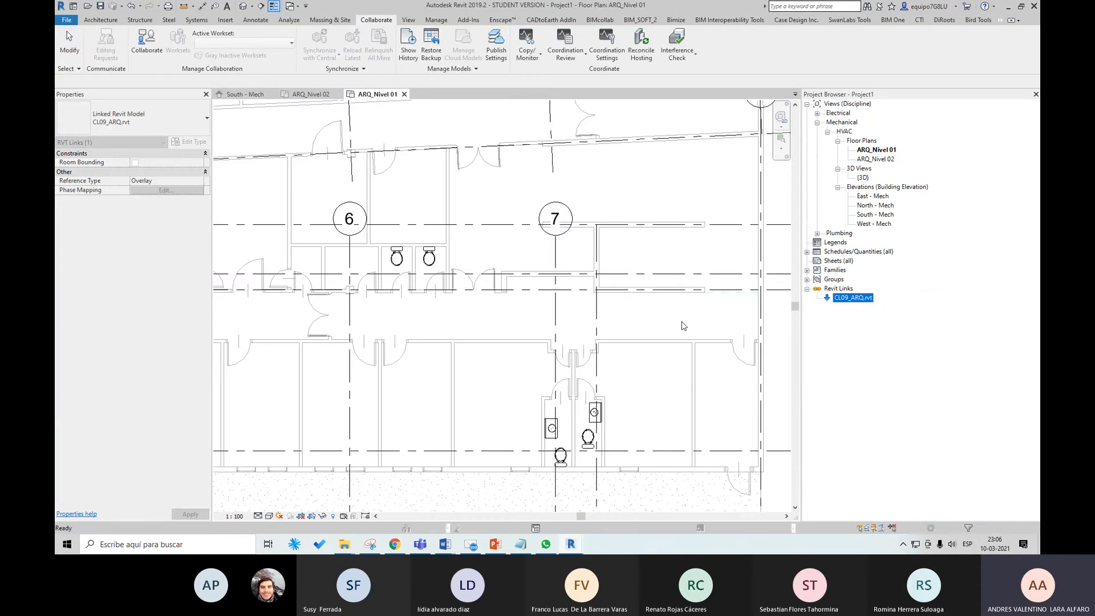
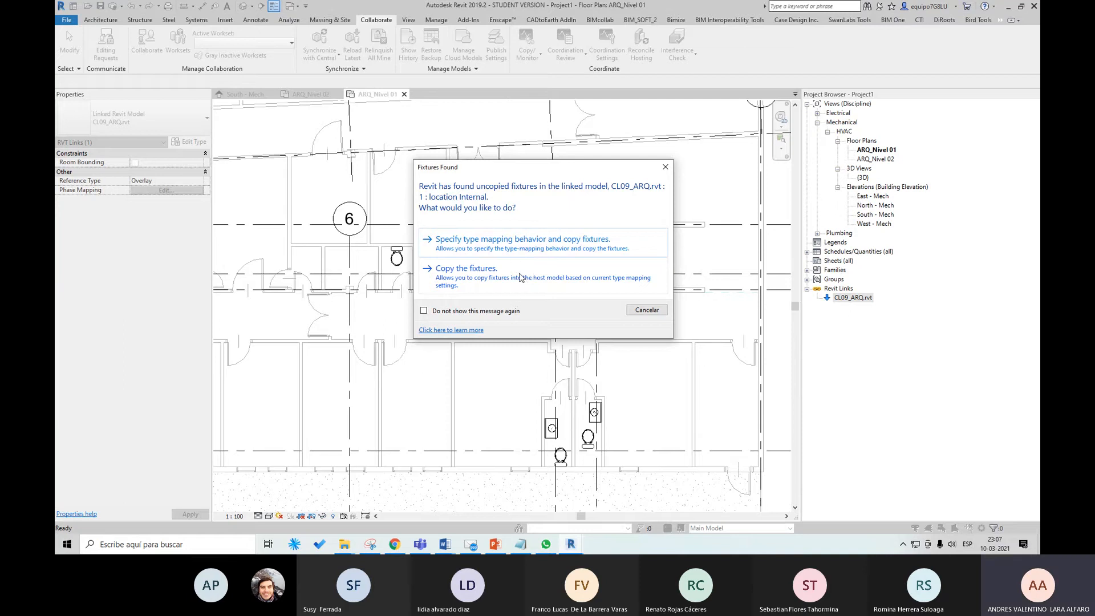
Open the type mapping settings for the uncopied fixtures of CL09_ARQ.rvt, review them, and leave without copying.
click(513, 247)
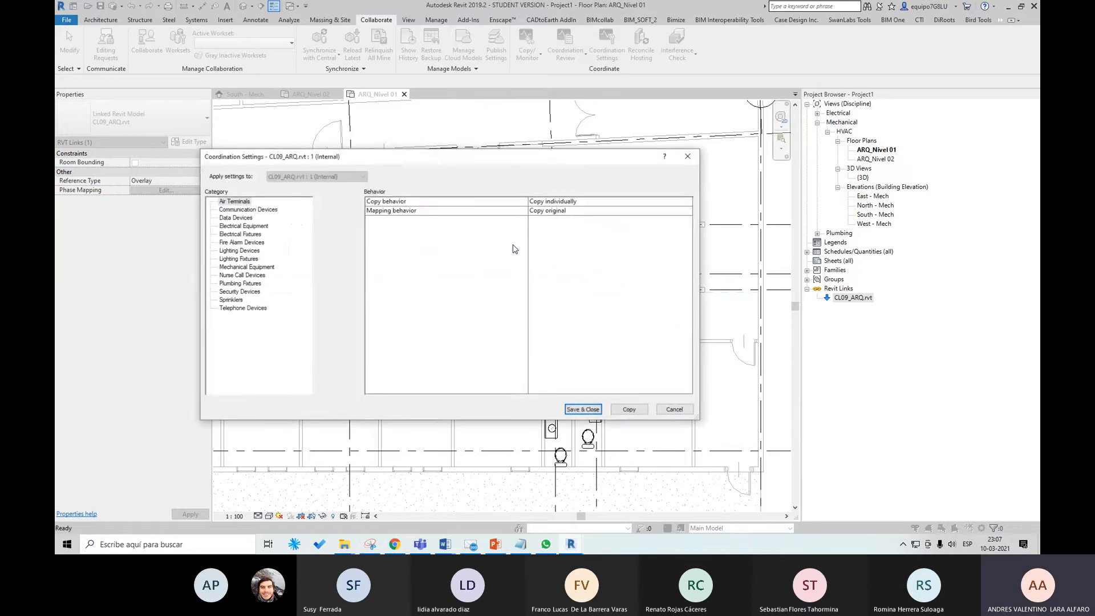
drag(449, 162, 604, 112)
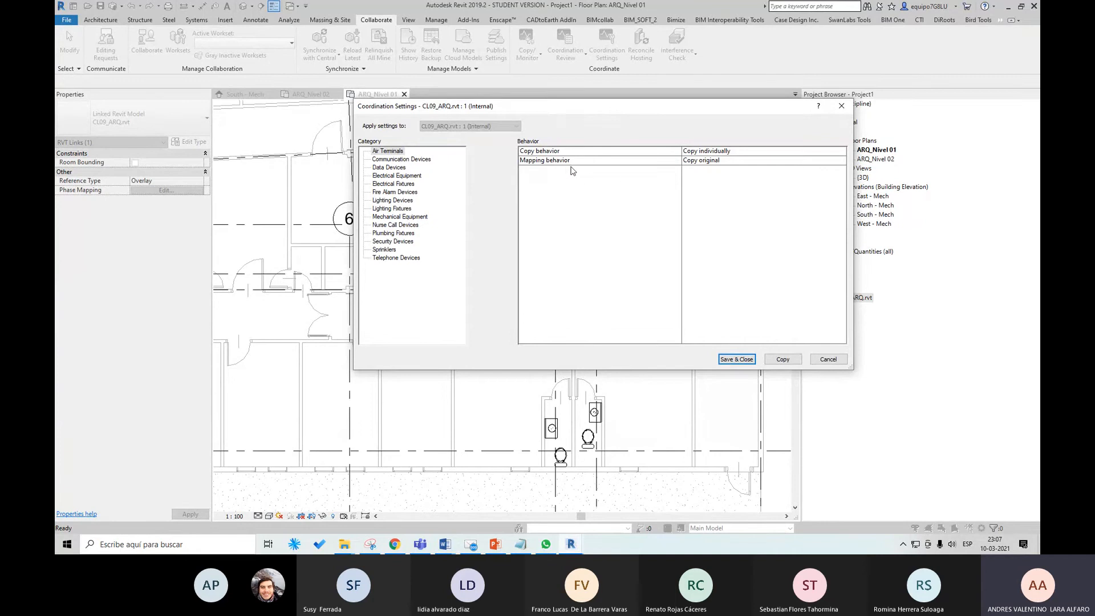
drag(563, 109, 534, 134)
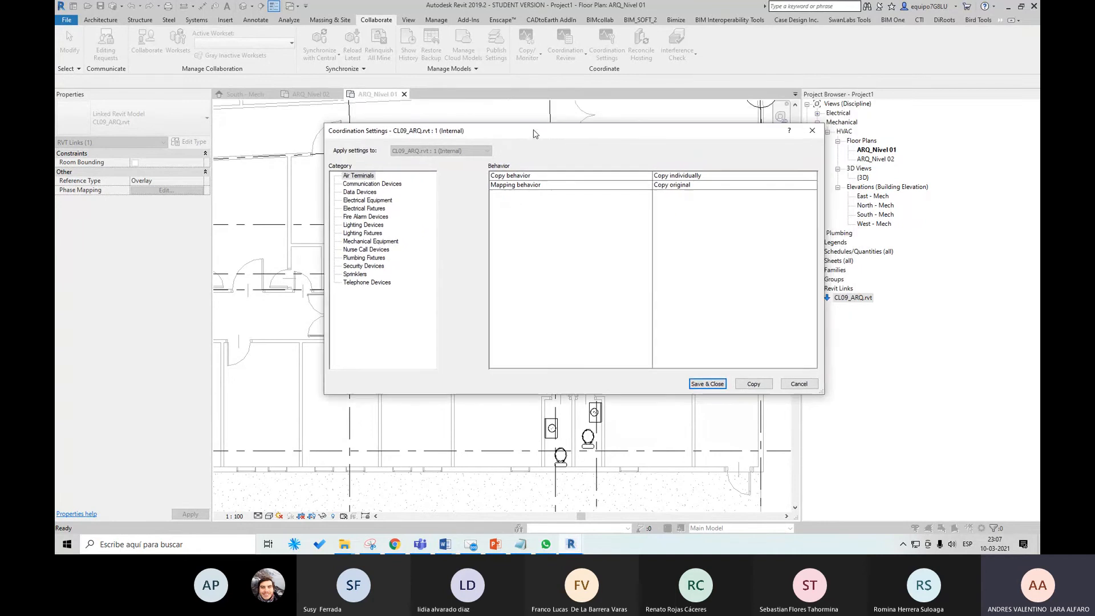
click(781, 383)
Select the linked water closet in the right-hand restroom of the pair at grid 7 to check its family type, then deselect it.
click(594, 432)
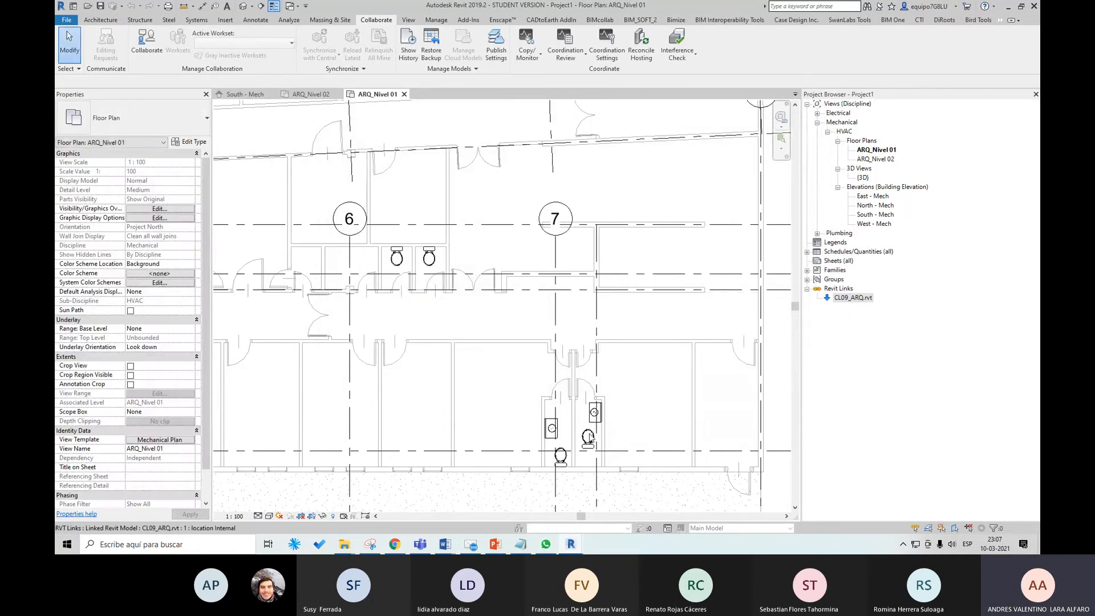
key(Tab)
click(592, 439)
scroll(595, 465, up, 2)
scroll(595, 457, up, 2)
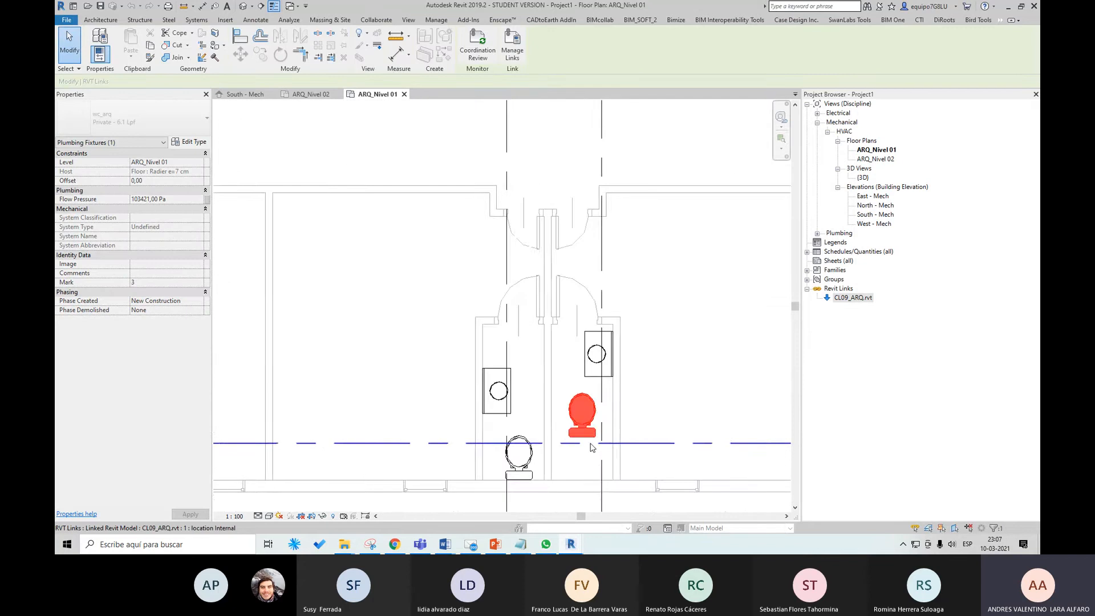
middle_drag(593, 450, 598, 409)
scroll(550, 395, down, 6)
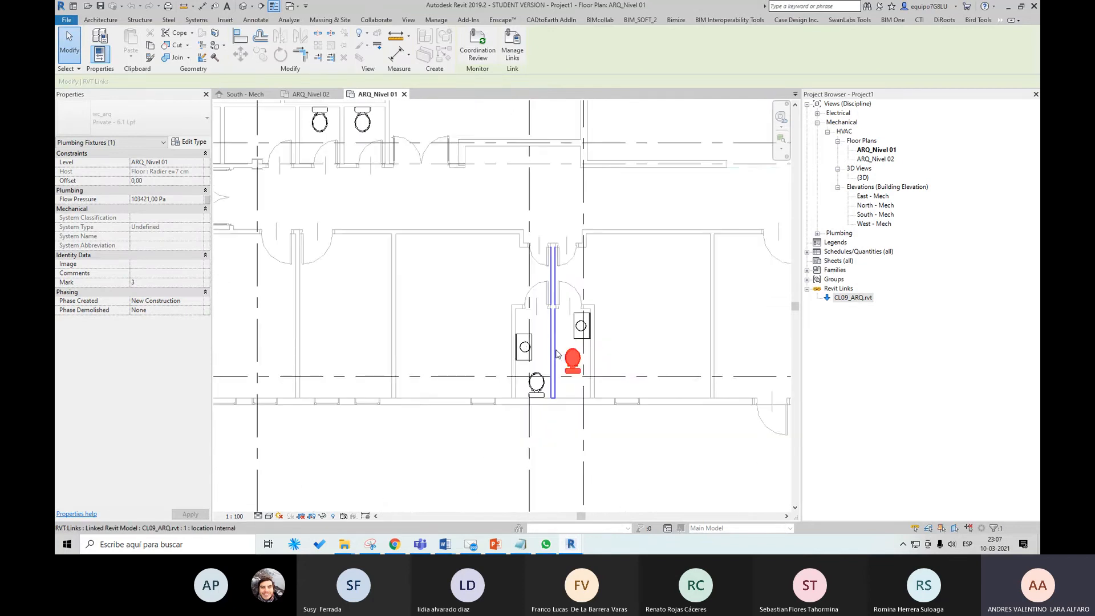
scroll(616, 367, up, 1)
click(753, 381)
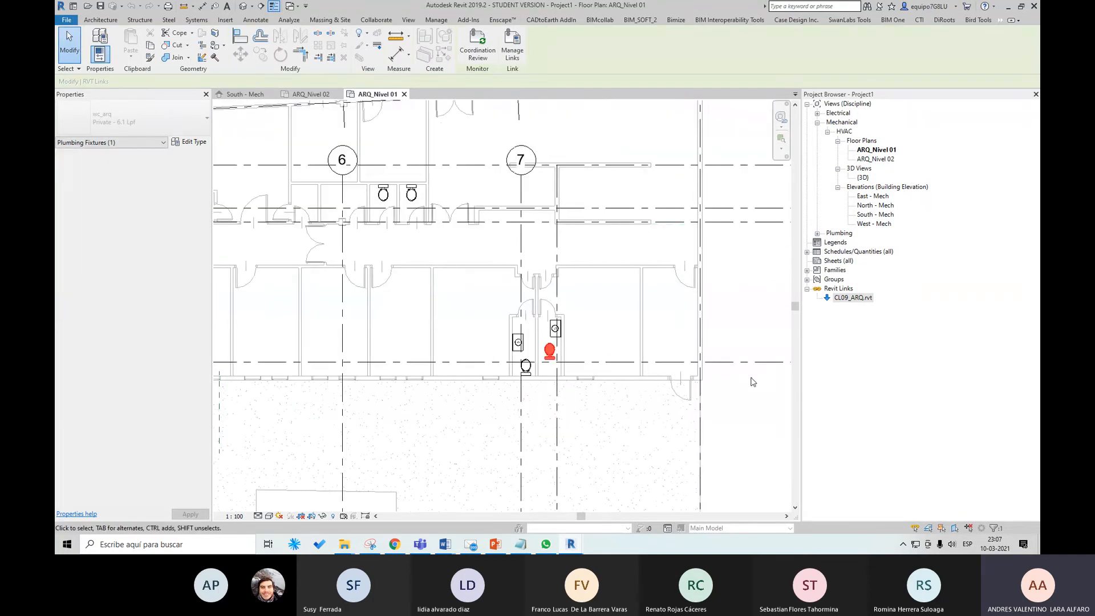
scroll(551, 350, up, 3)
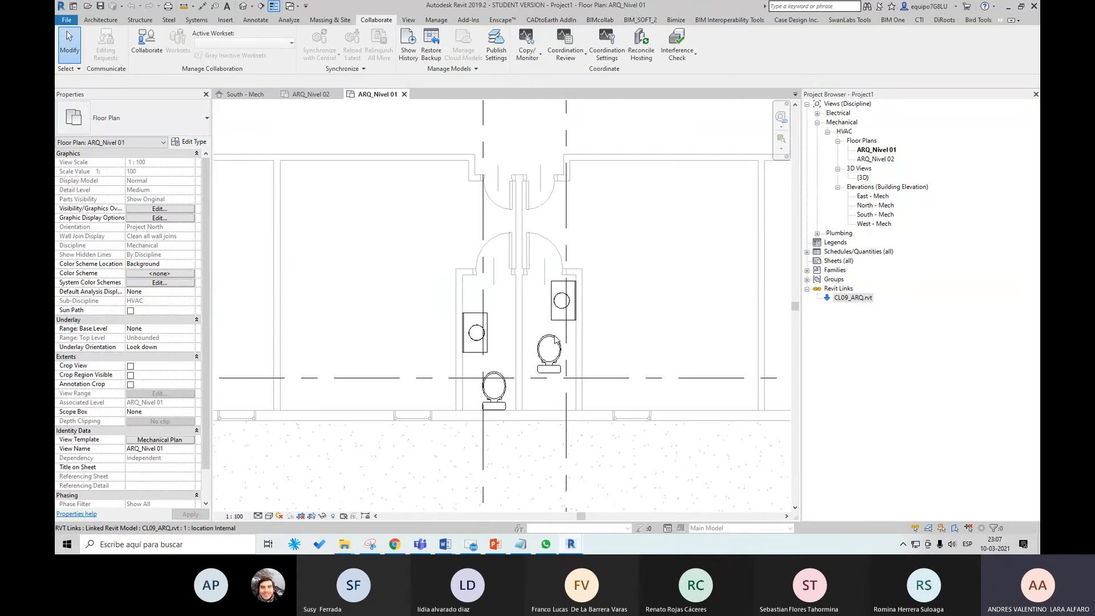
scroll(442, 359, down, 2)
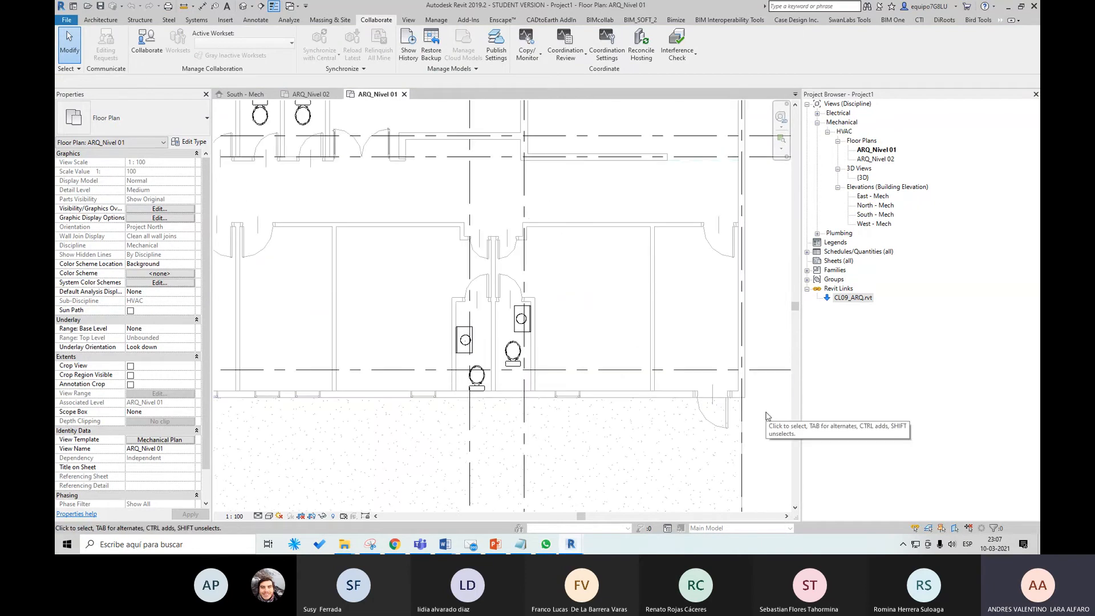
Reselect the linked water closet in the right-hand restroom at grid 7 and examine its host, plumbing, system and mark properties.
scroll(660, 416, up, 3)
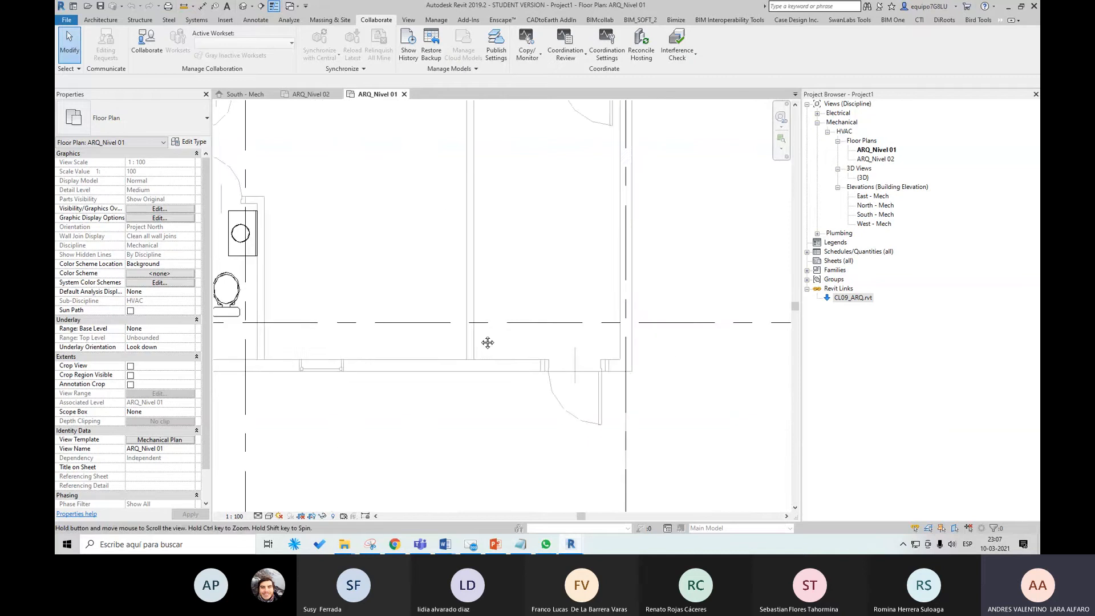
scroll(609, 345, down, 3)
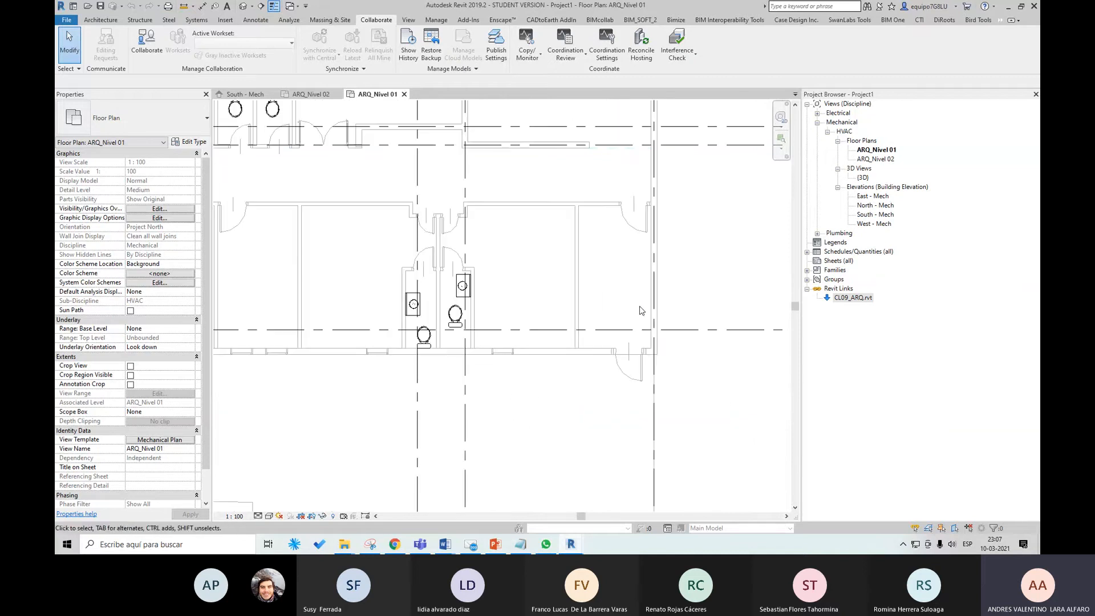
middle_drag(466, 329, 553, 334)
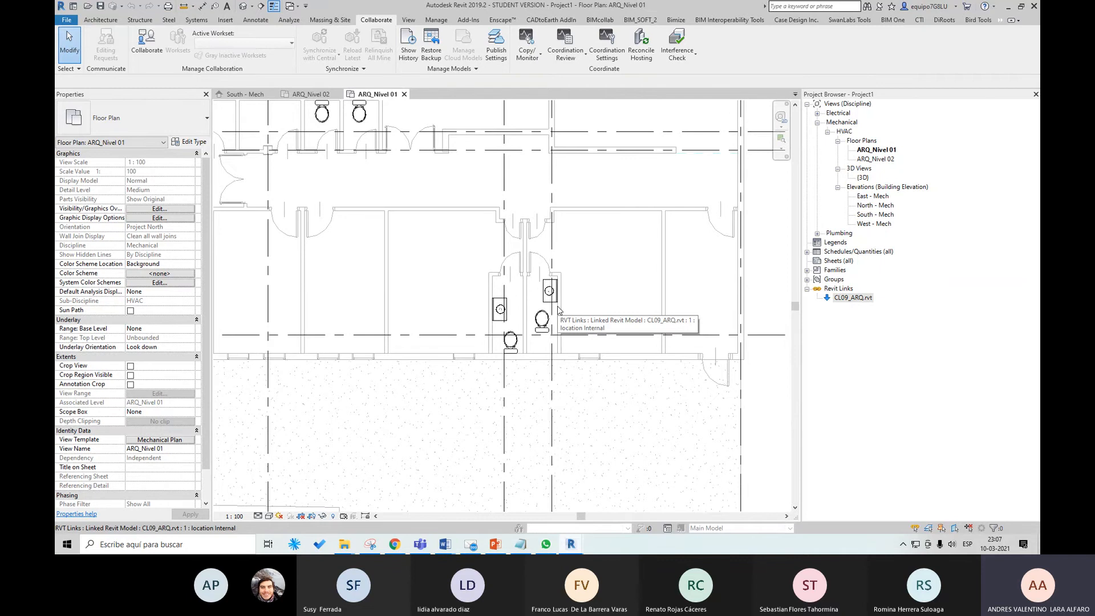
click(541, 318)
scroll(538, 317, up, 3)
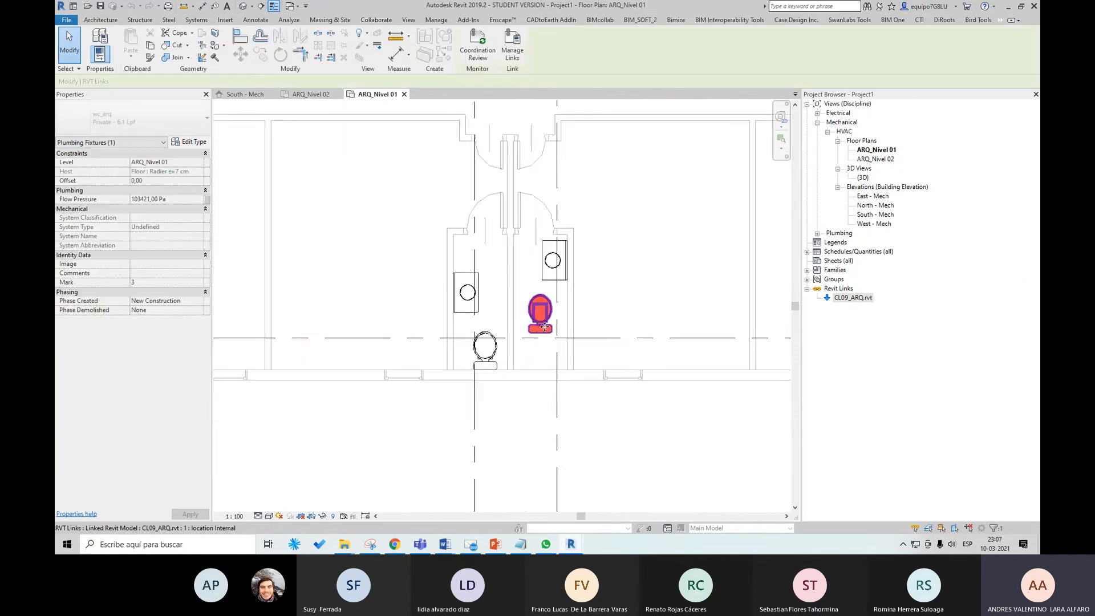
scroll(537, 331, down, 5)
scroll(538, 331, up, 2)
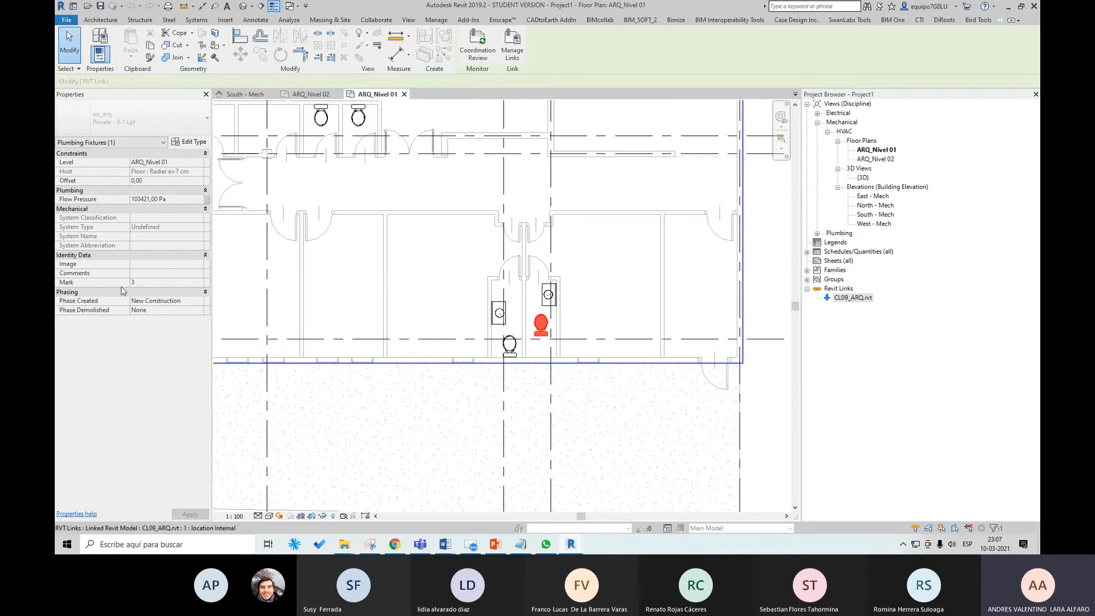
scroll(558, 351, up, 1)
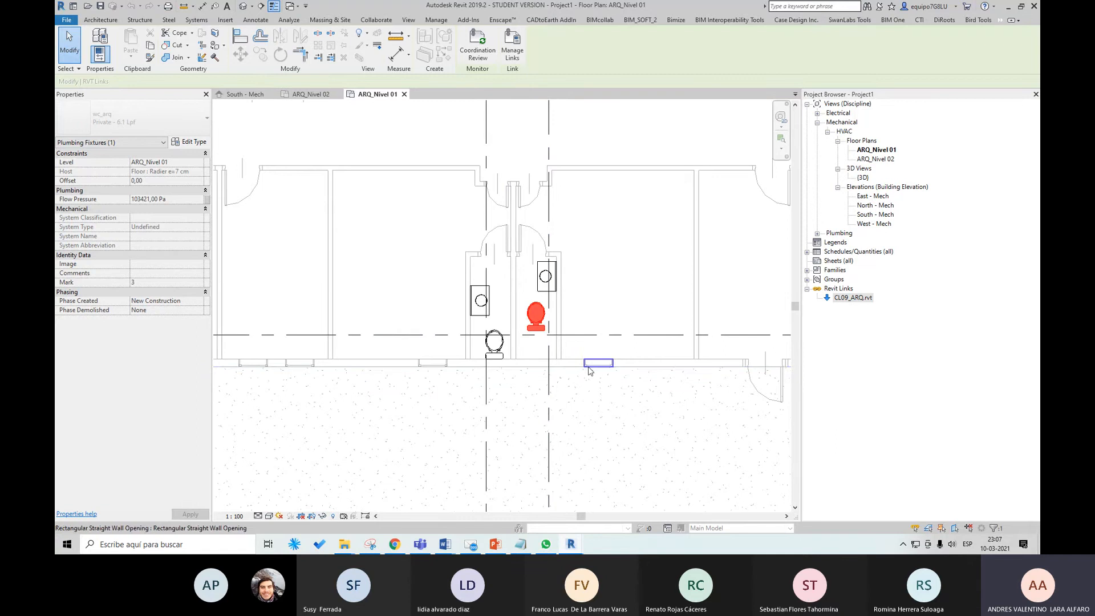
scroll(526, 353, down, 2)
middle_drag(584, 318, 586, 358)
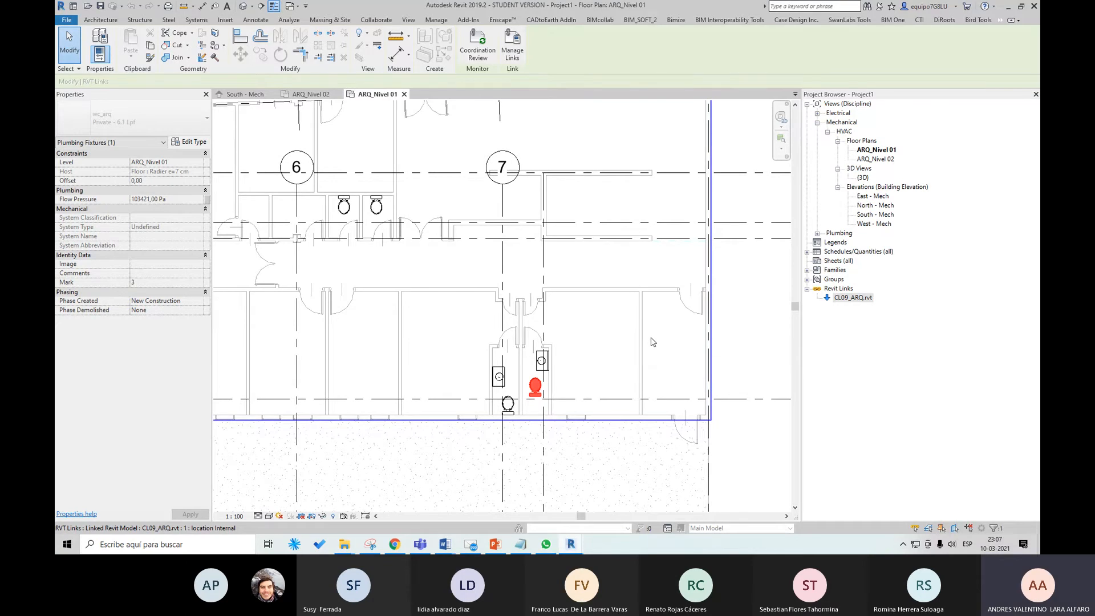
middle_drag(572, 367, 577, 338)
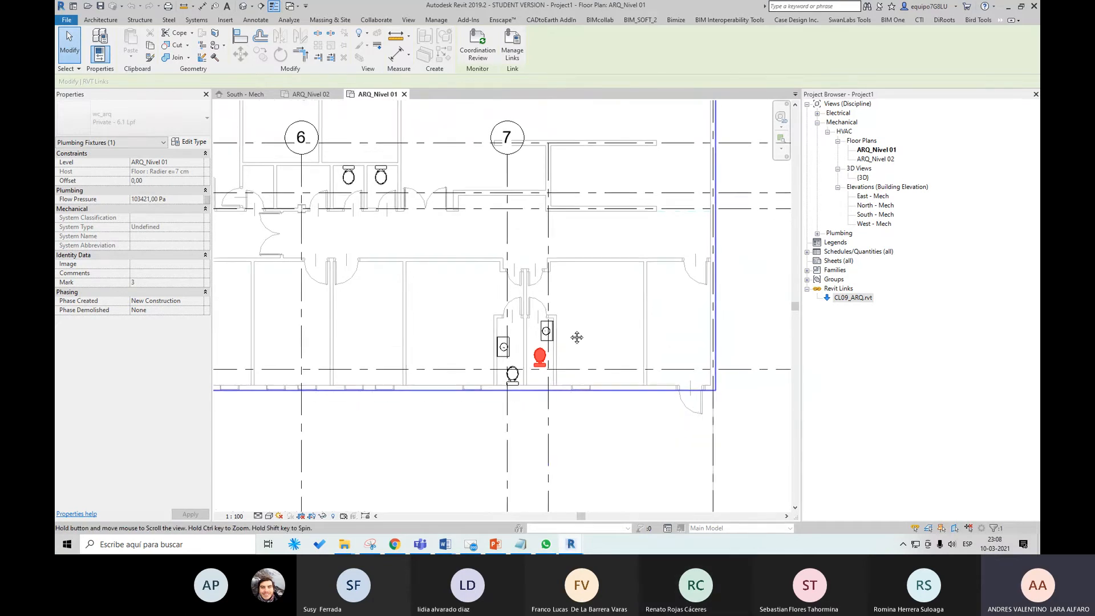
scroll(552, 346, up, 2)
Select the linked water closet in the left-hand restroom at grid 7 to check its properties, then deselect it.
key(Escape)
click(533, 368)
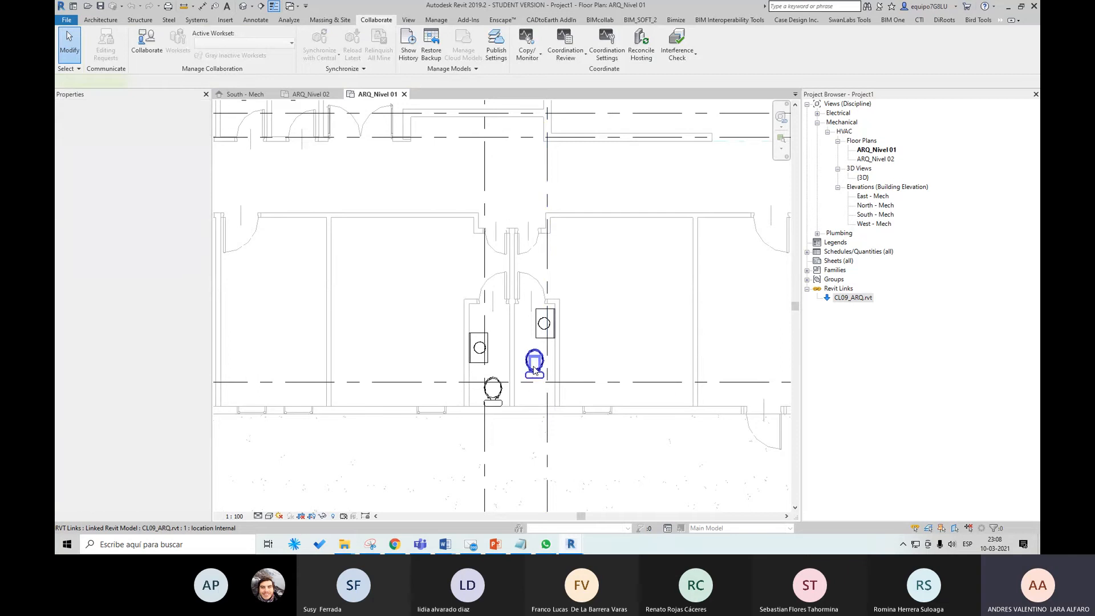
click(534, 367)
scroll(574, 398, down, 3)
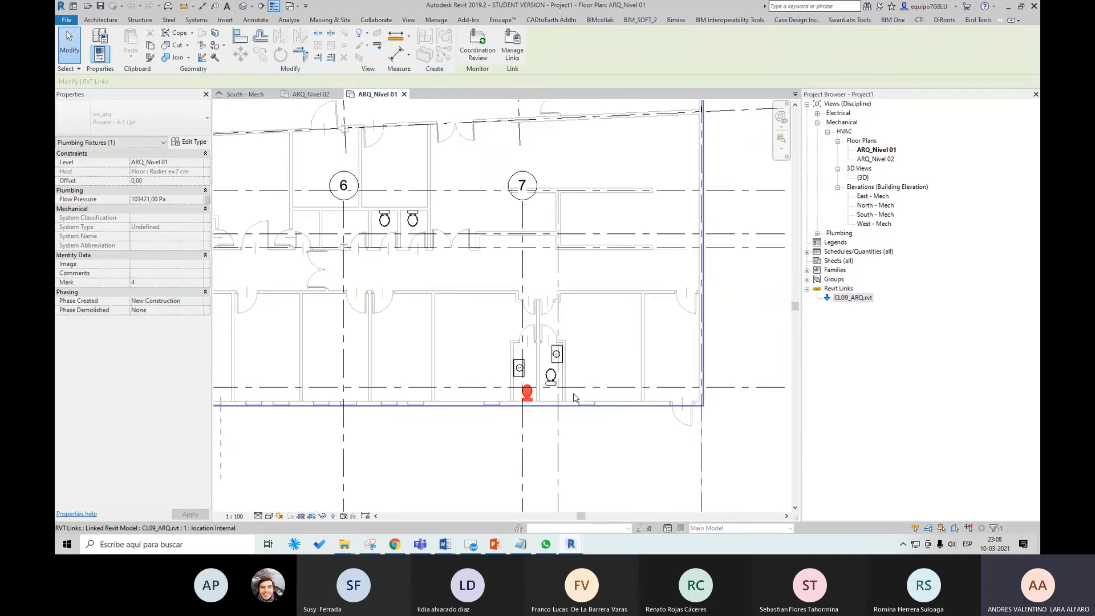
scroll(573, 399, down, 3)
key(Escape)
Select each of the two linked water closets between grids 6 and 7 in turn to compare their properties, then deselect them.
scroll(456, 277, up, 2)
click(469, 281)
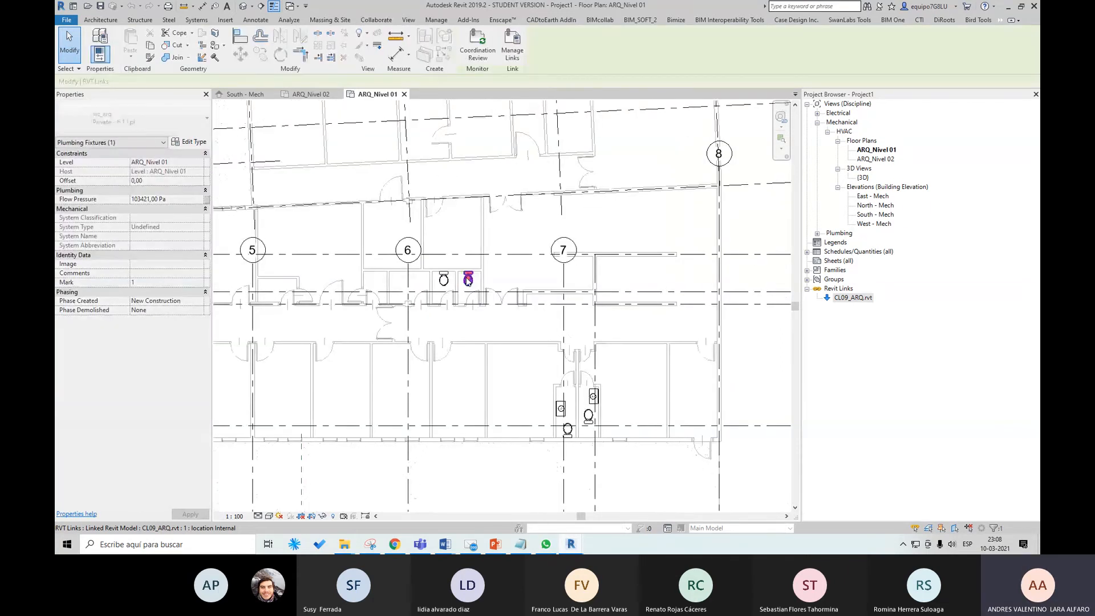
click(444, 279)
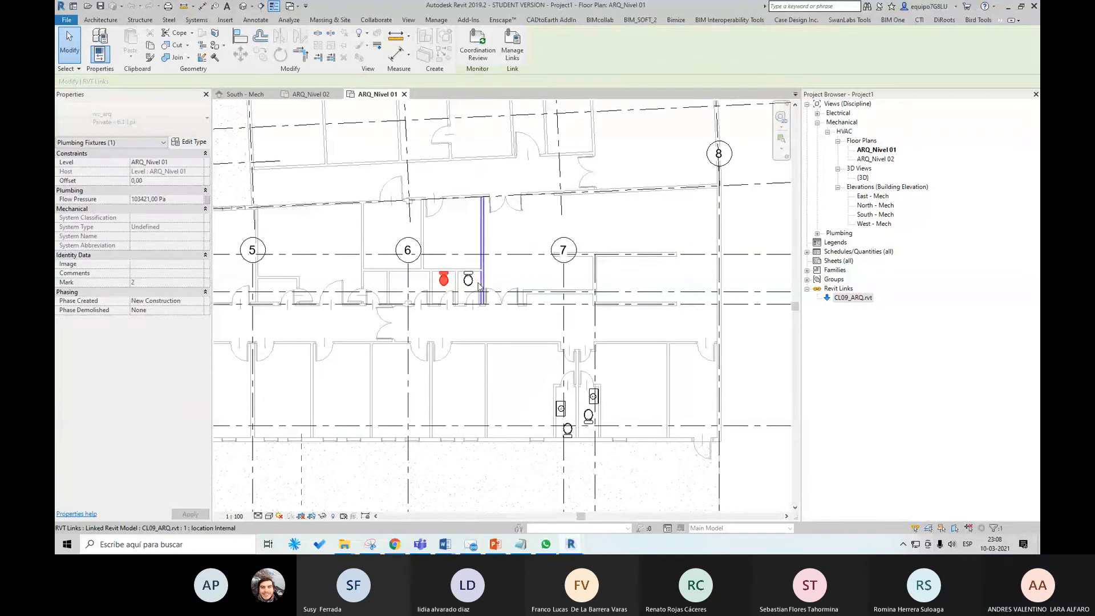
key(Escape)
click(469, 282)
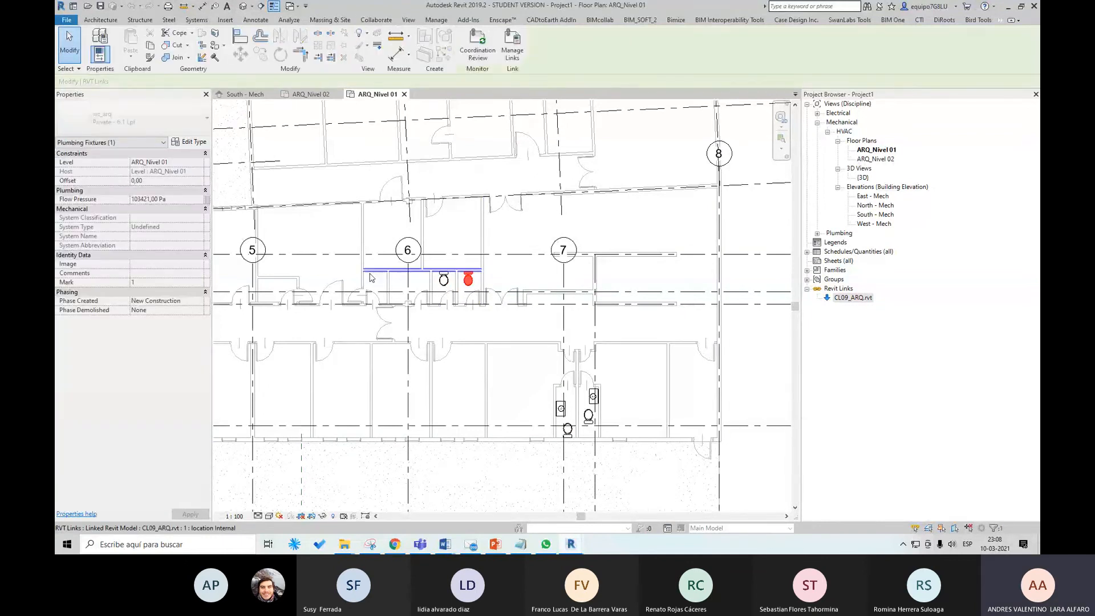
key(Escape)
scroll(566, 308, down, 1)
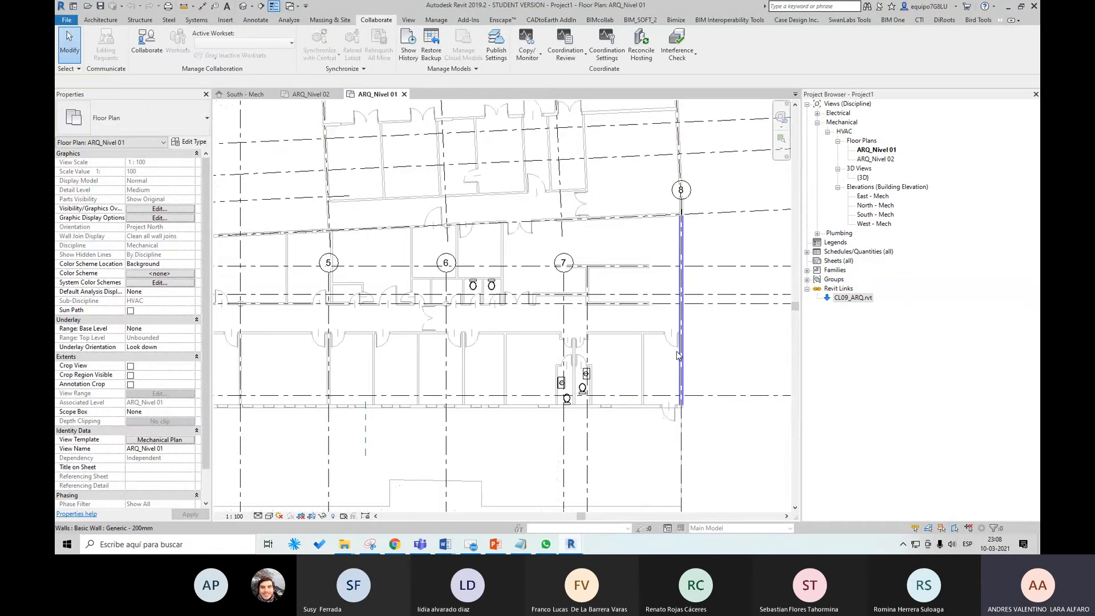
scroll(584, 379, up, 1)
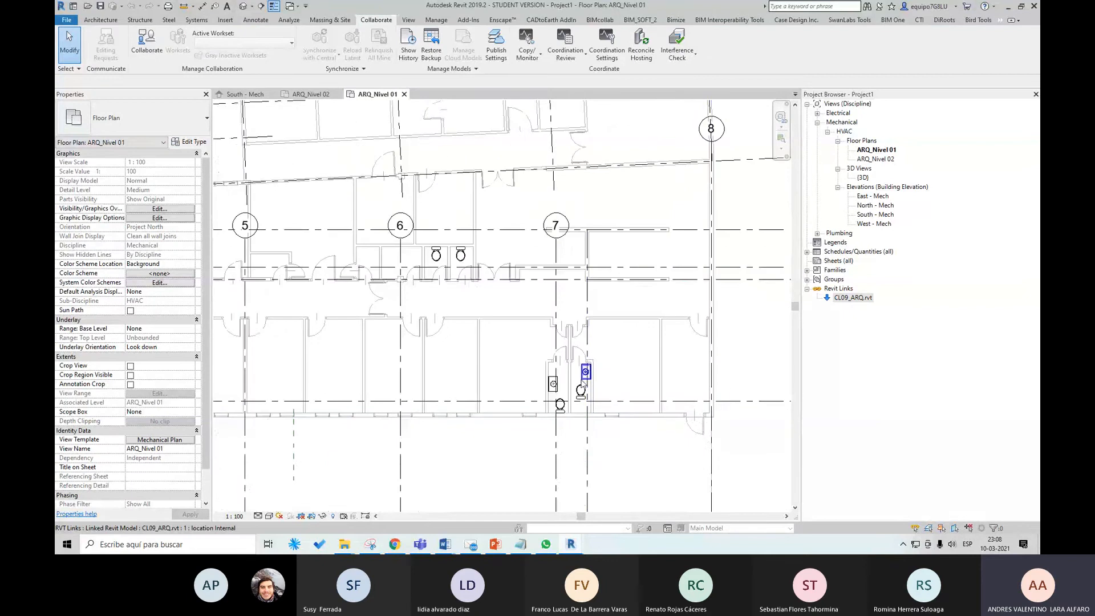
click(461, 256)
scroll(463, 255, up, 1)
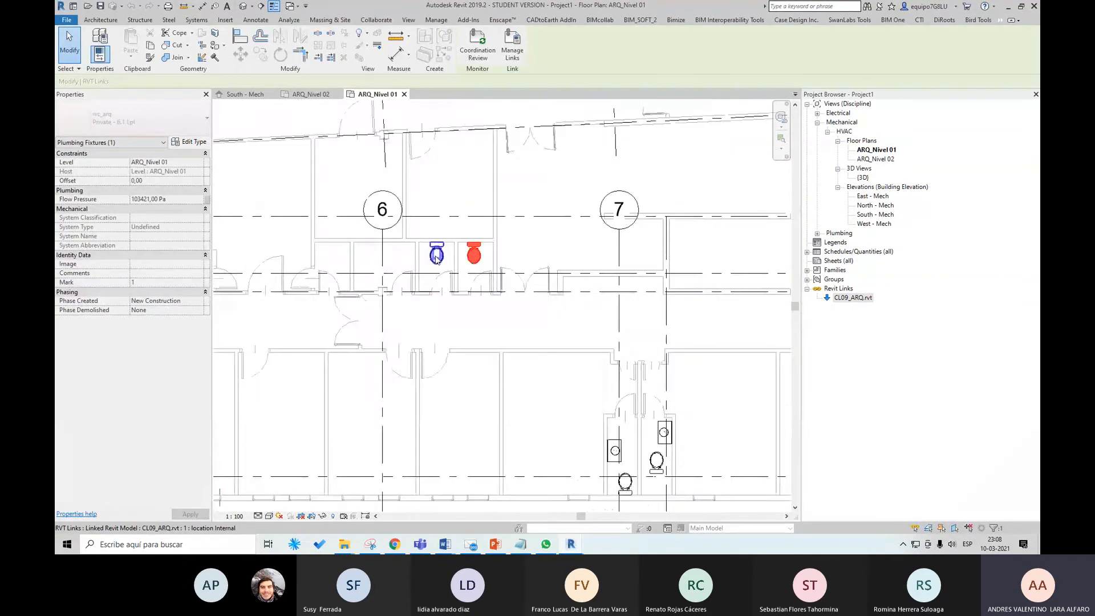
scroll(469, 240, down, 2)
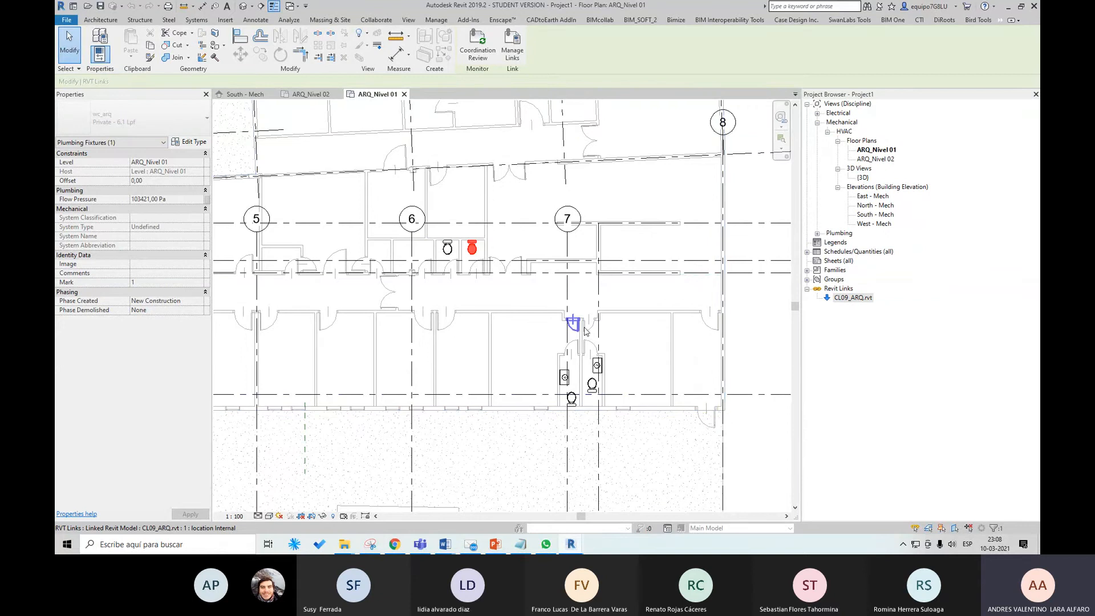
middle_drag(722, 351, 702, 358)
click(747, 341)
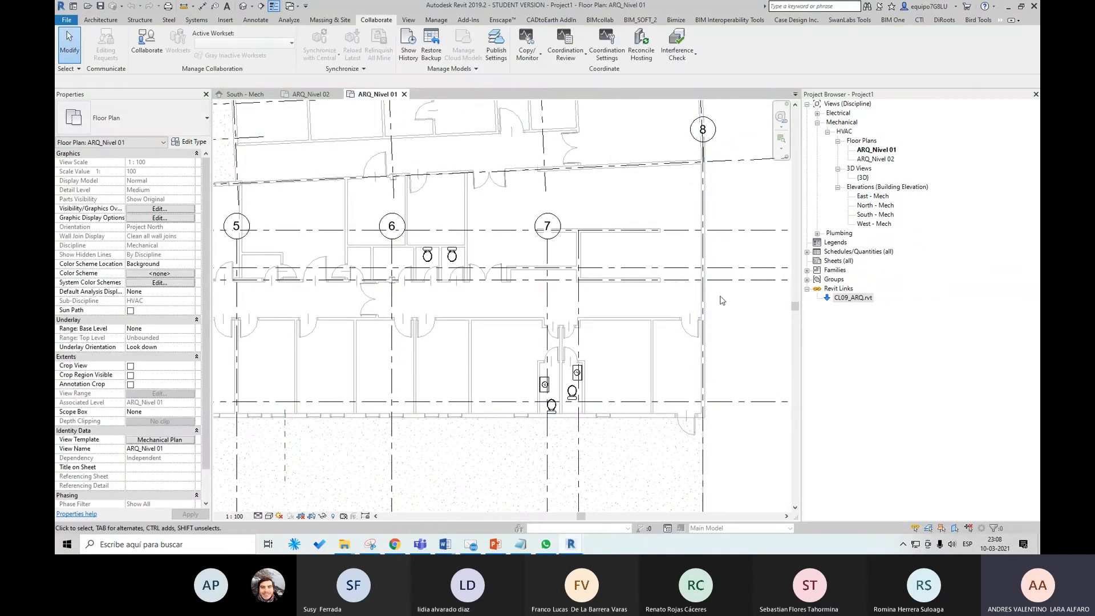
Start Copy/Monitor on the CL09_ARQ.rvt link and open its Coordination Settings.
click(527, 45)
click(537, 92)
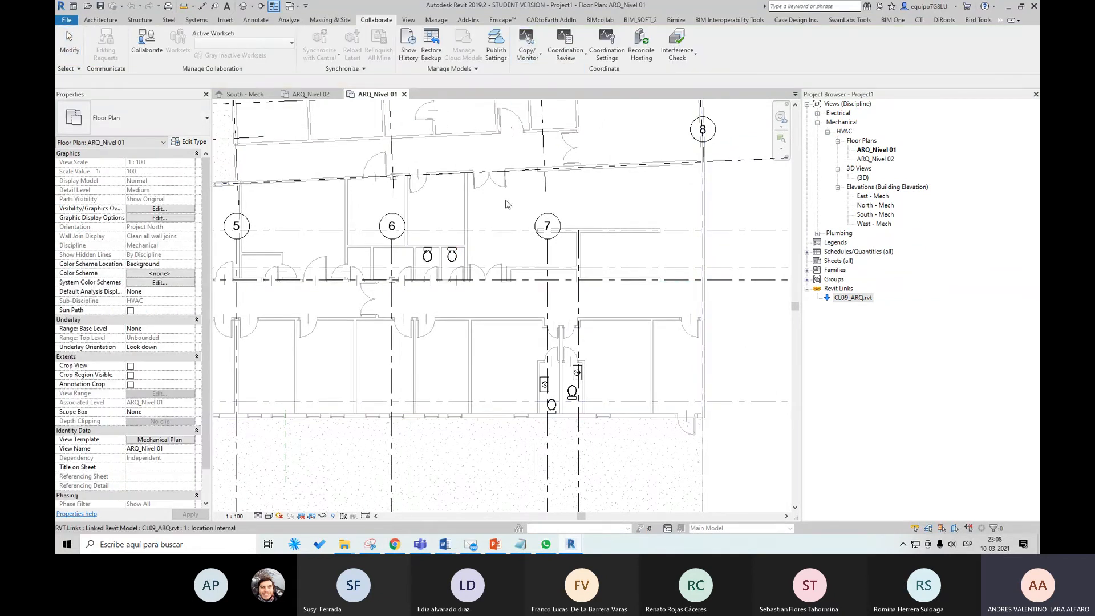
click(459, 252)
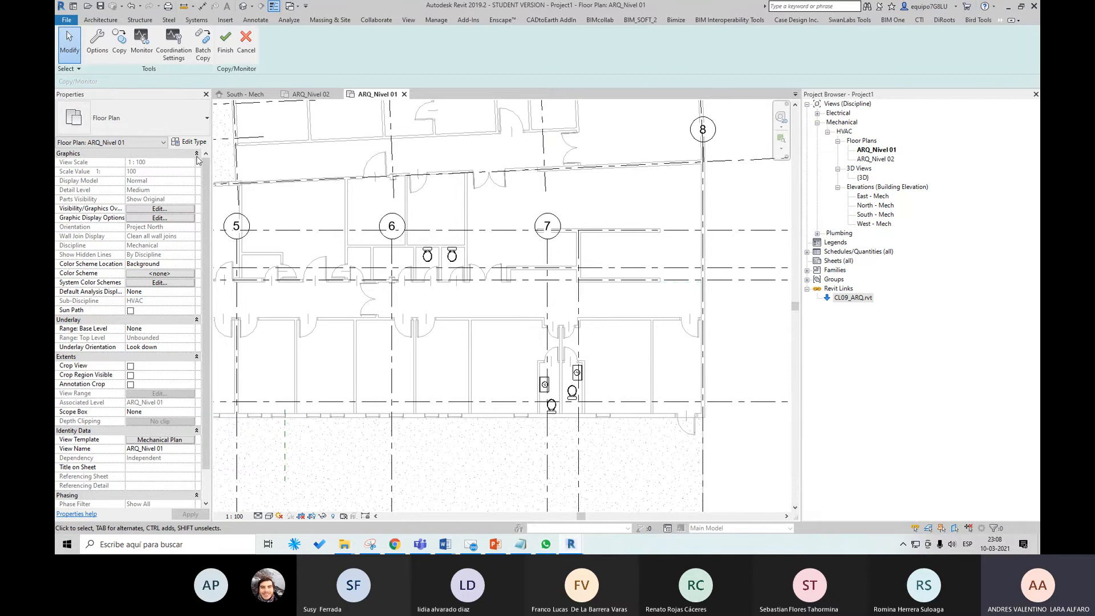
click(181, 55)
drag(493, 134, 357, 135)
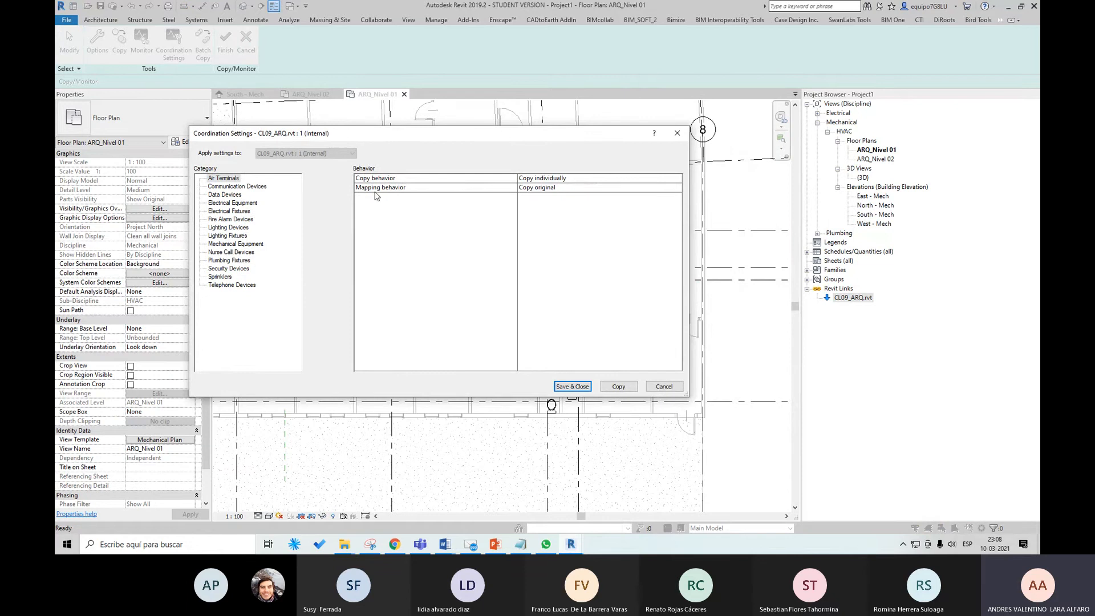
Choose the Plumbing Fixtures category, check its mapping behavior options, and keep Copy original.
click(228, 260)
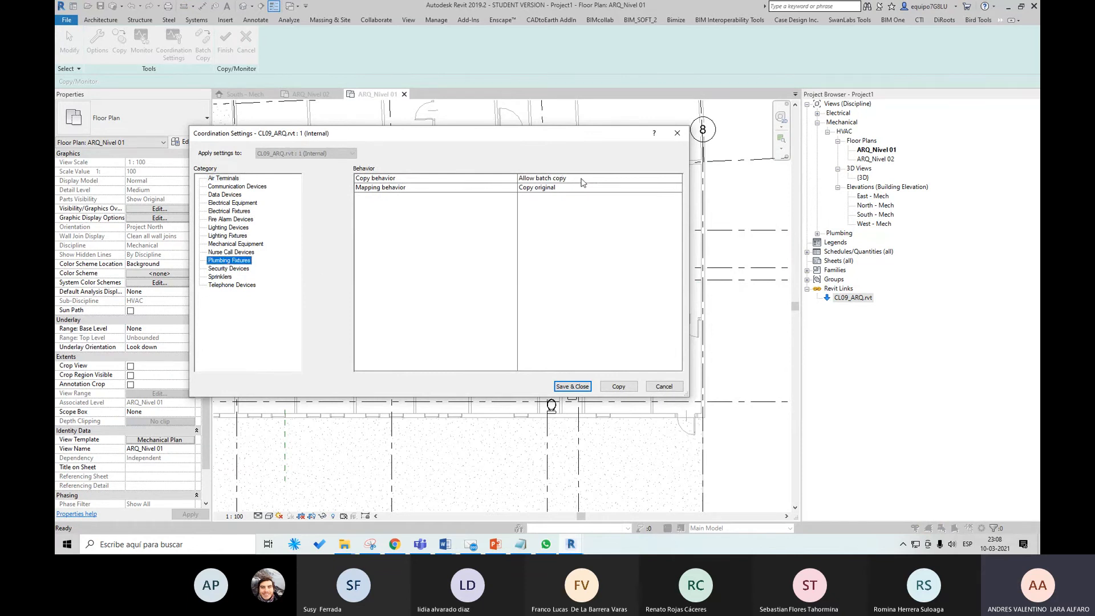
click(563, 190)
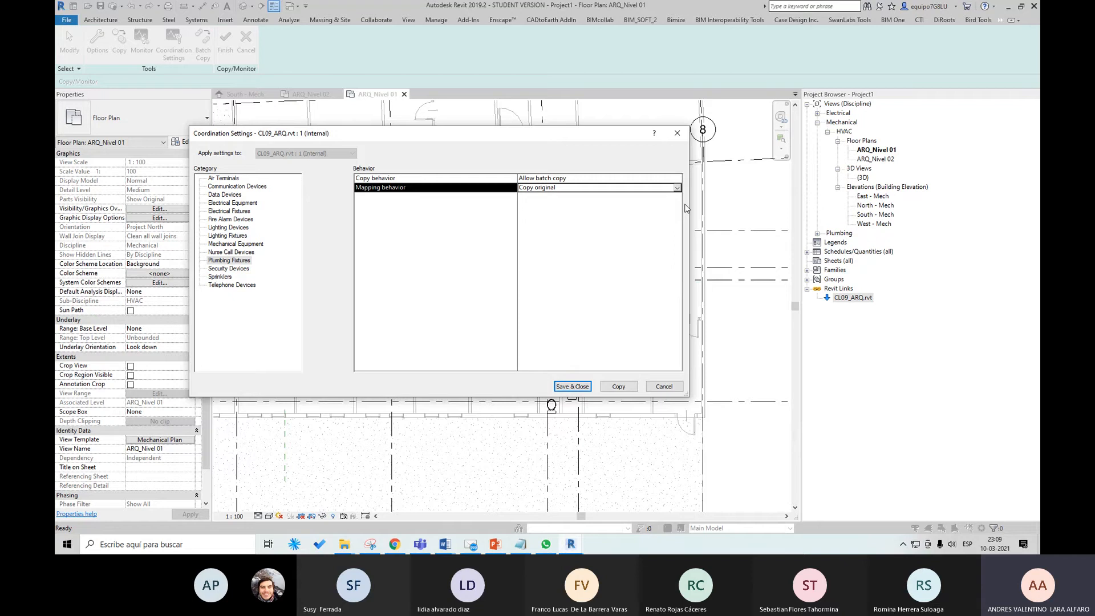
click(677, 188)
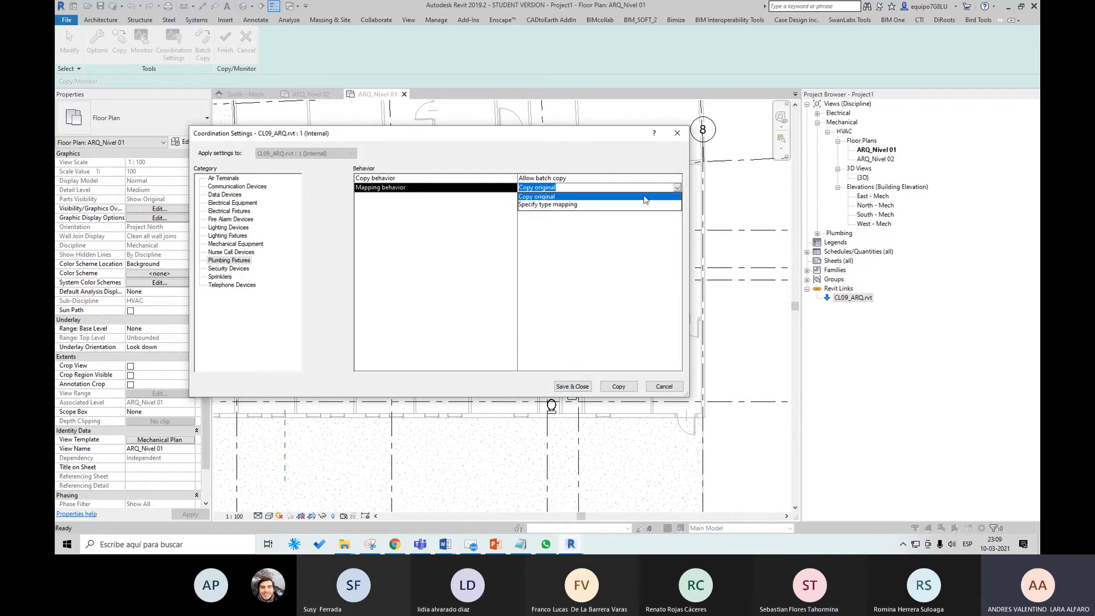
click(549, 196)
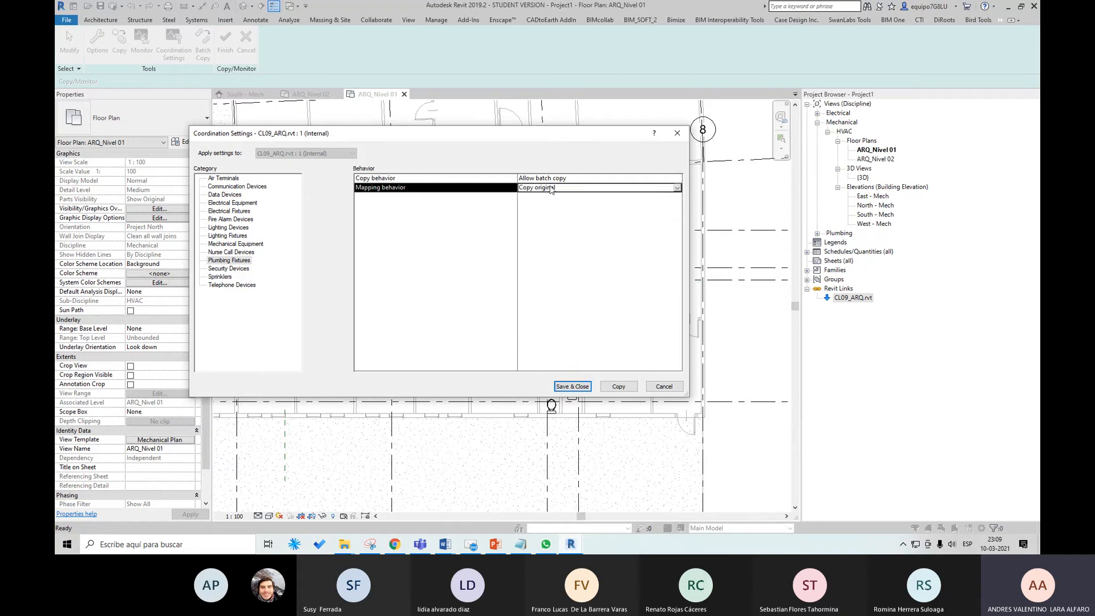
drag(565, 137, 551, 254)
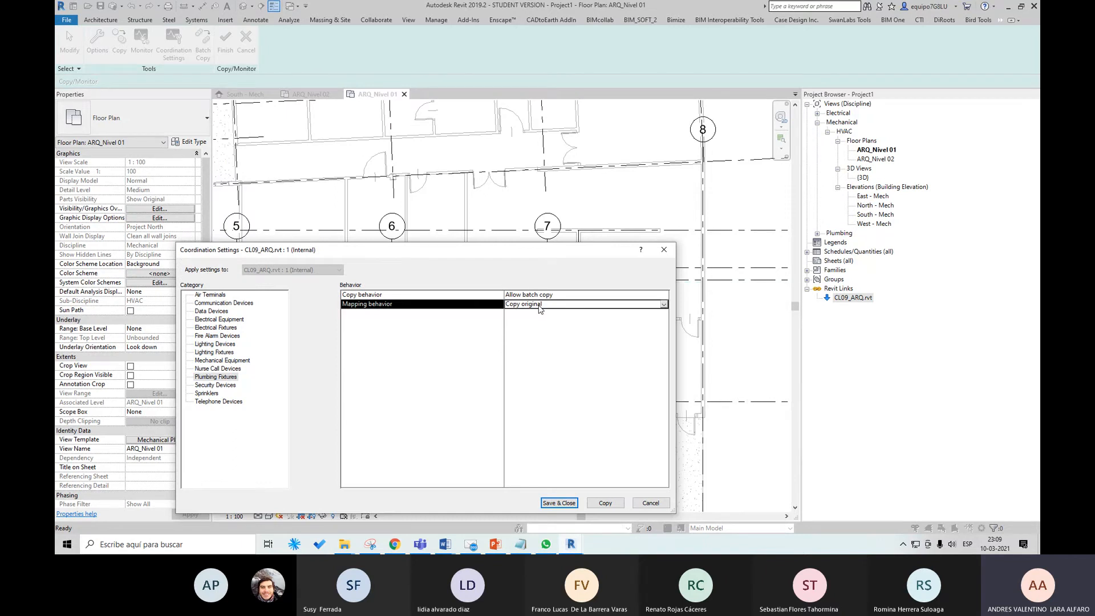
Set the Plumbing Fixtures mapping behavior to Specify type mapping and open its Type Mapping table.
drag(576, 257, 583, 223)
click(669, 272)
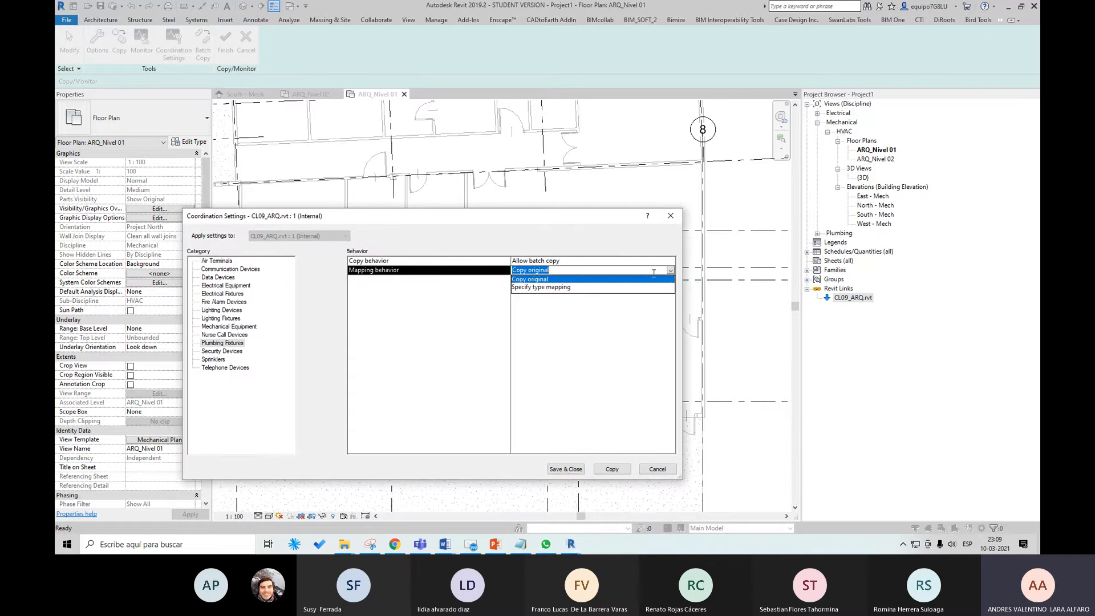
click(555, 288)
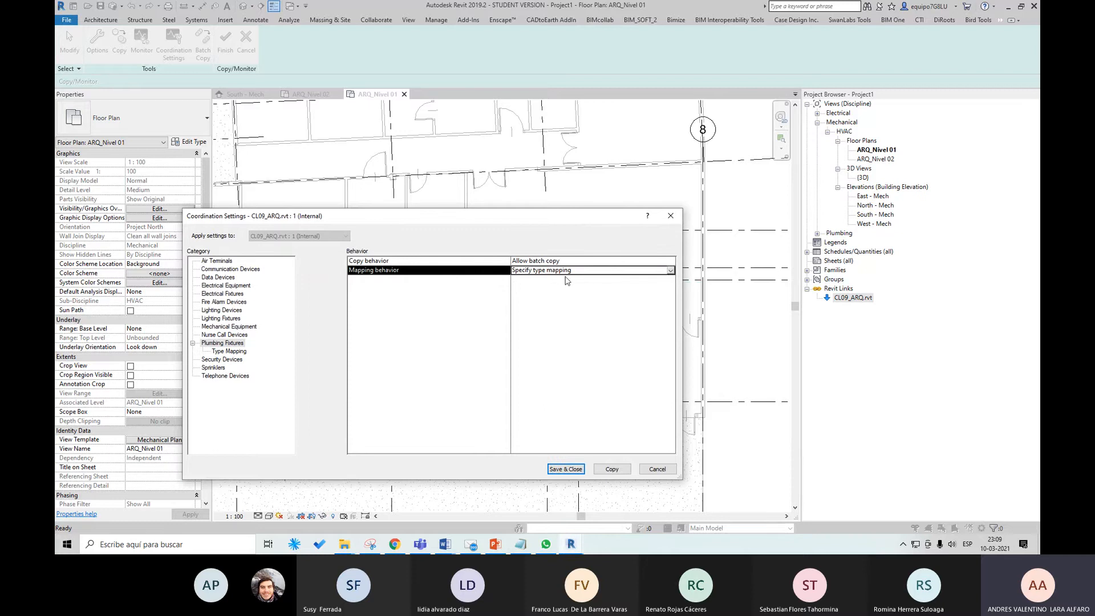
click(230, 352)
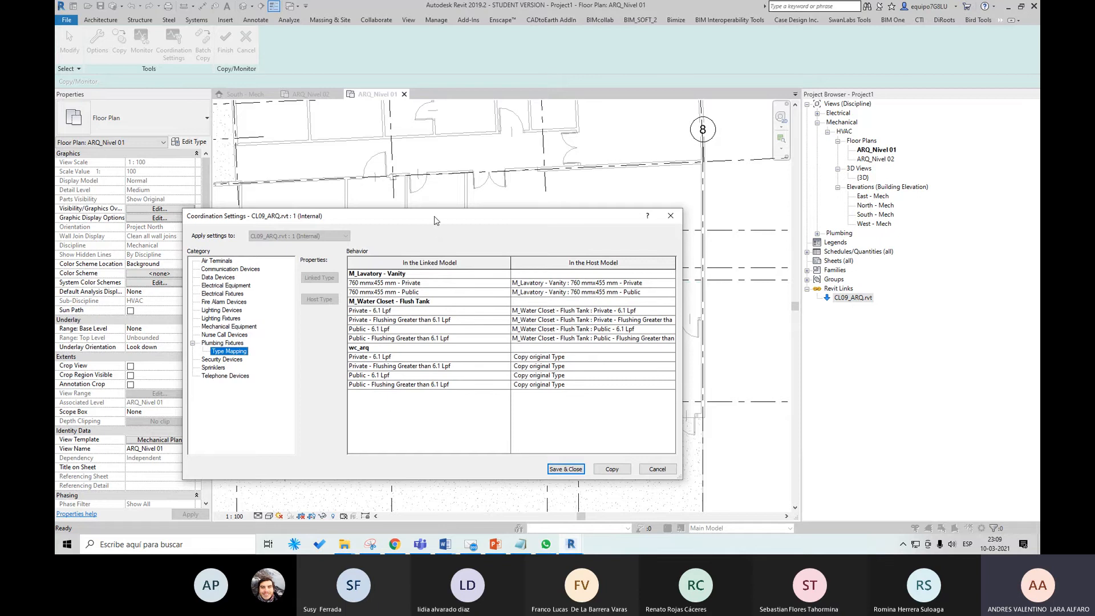
drag(437, 218, 448, 237)
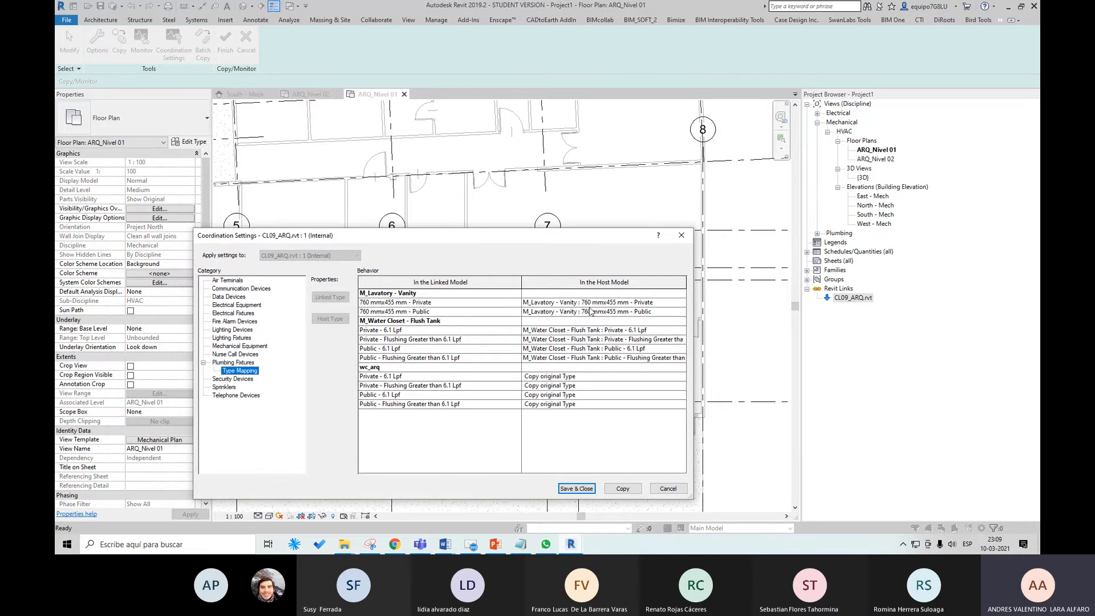
drag(573, 237, 571, 157)
Map the wc_arq type Private - 6.1 Lpf to M_Water Closet - Flush Tank : Private - 6.1 Lpf and save the coordination settings.
click(385, 290)
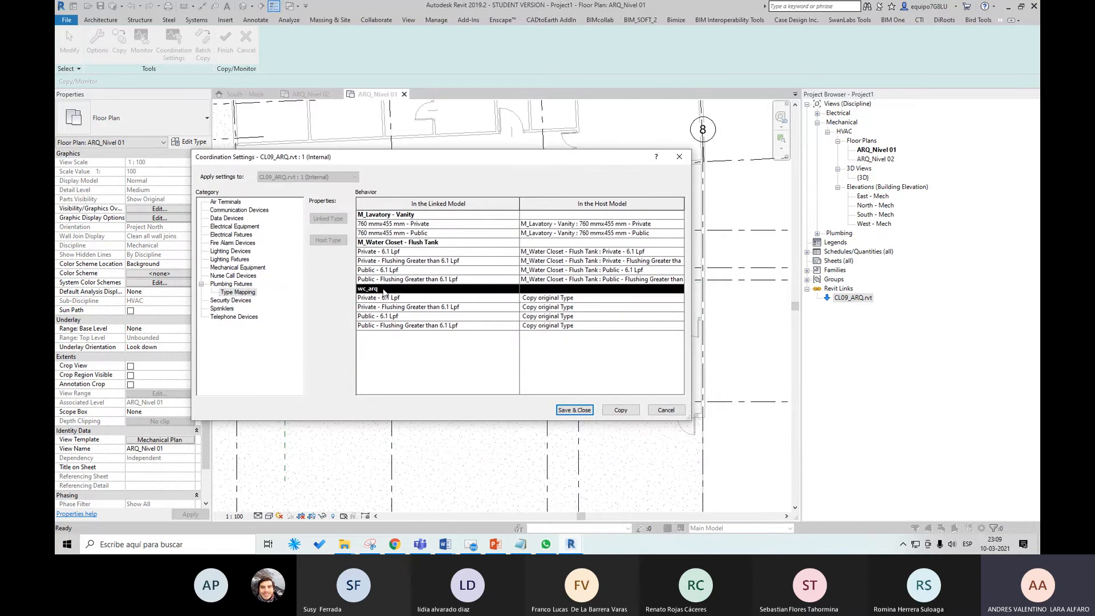
click(550, 300)
click(550, 290)
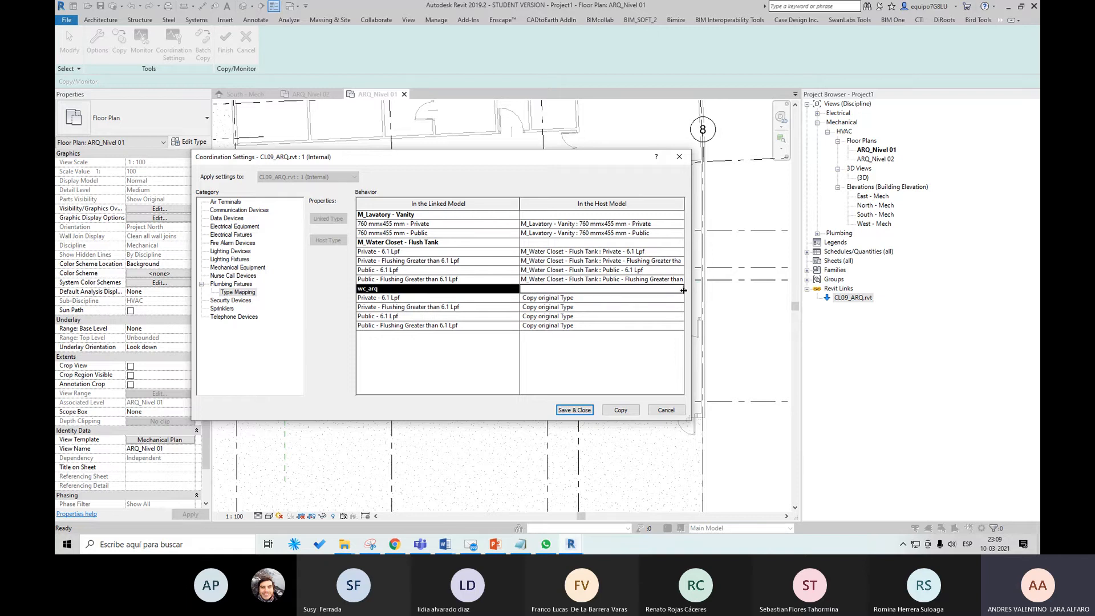
click(594, 301)
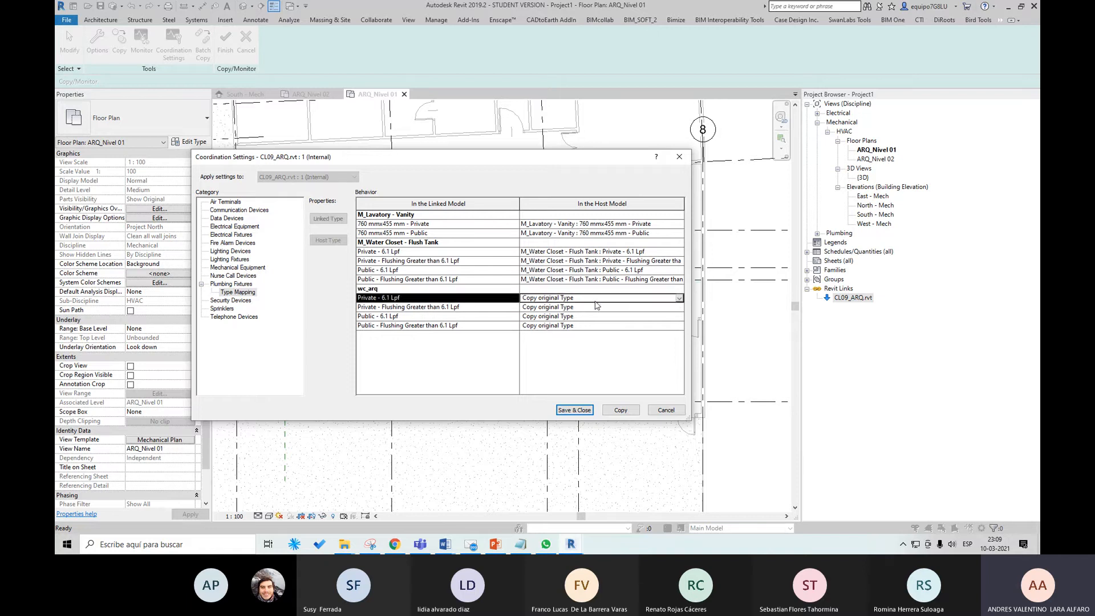
click(679, 298)
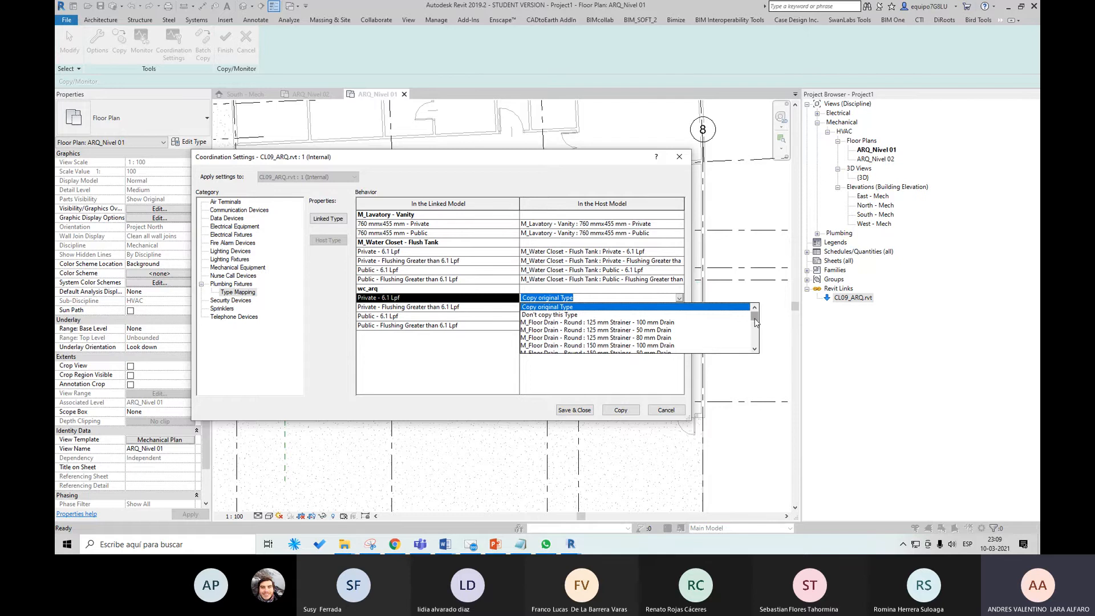
drag(755, 316, 757, 343)
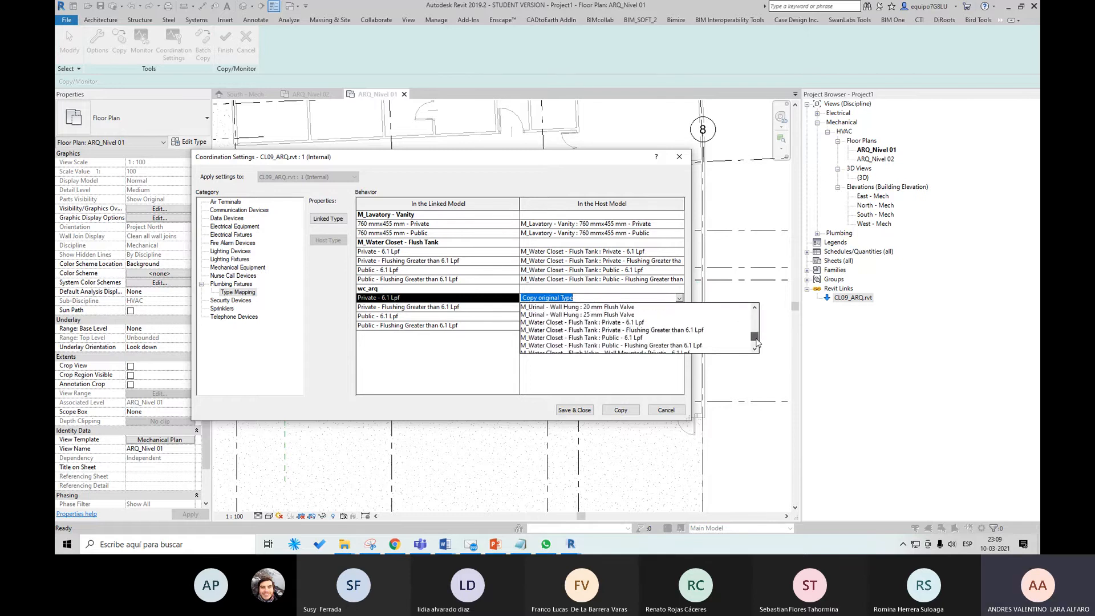
click(635, 322)
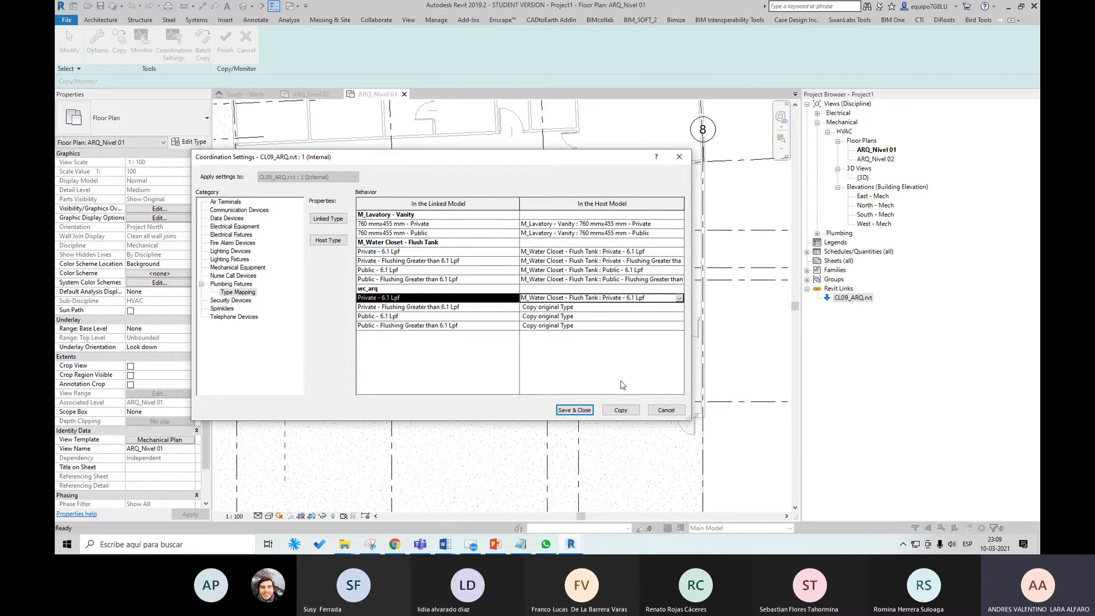
click(574, 410)
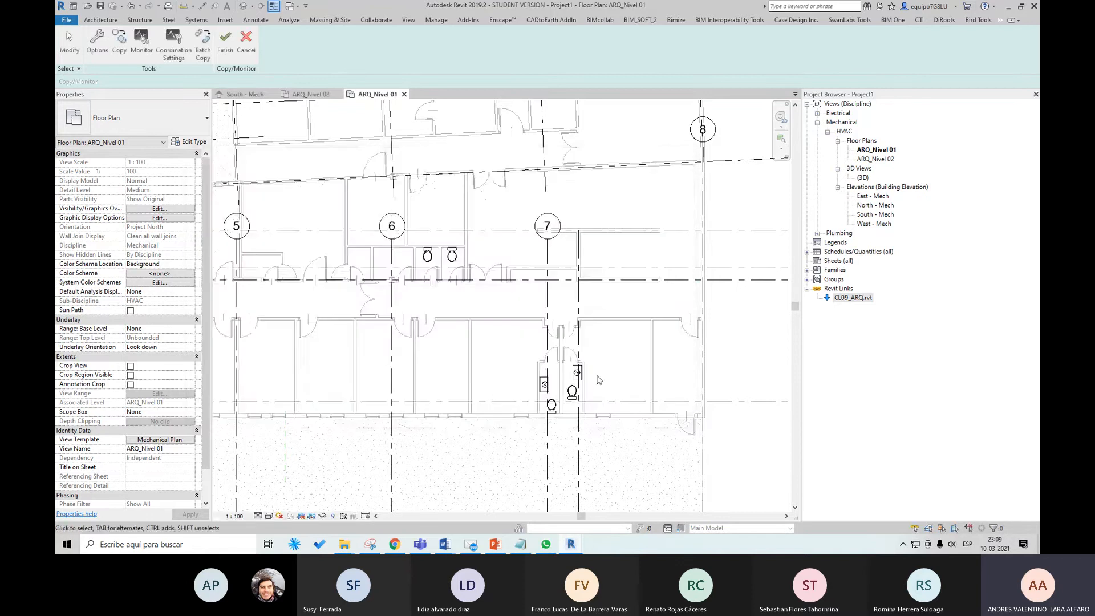
Copy the two linked water closets between grids 6 and 7 together with the Multiple option, then finish Copy/Monitor.
click(119, 43)
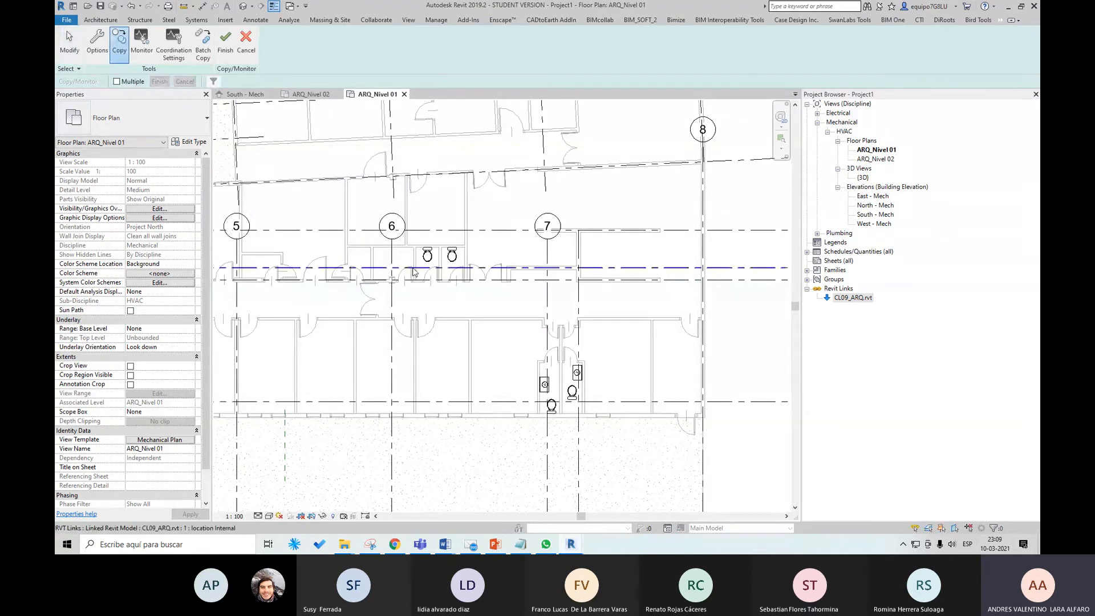
scroll(421, 235, up, 2)
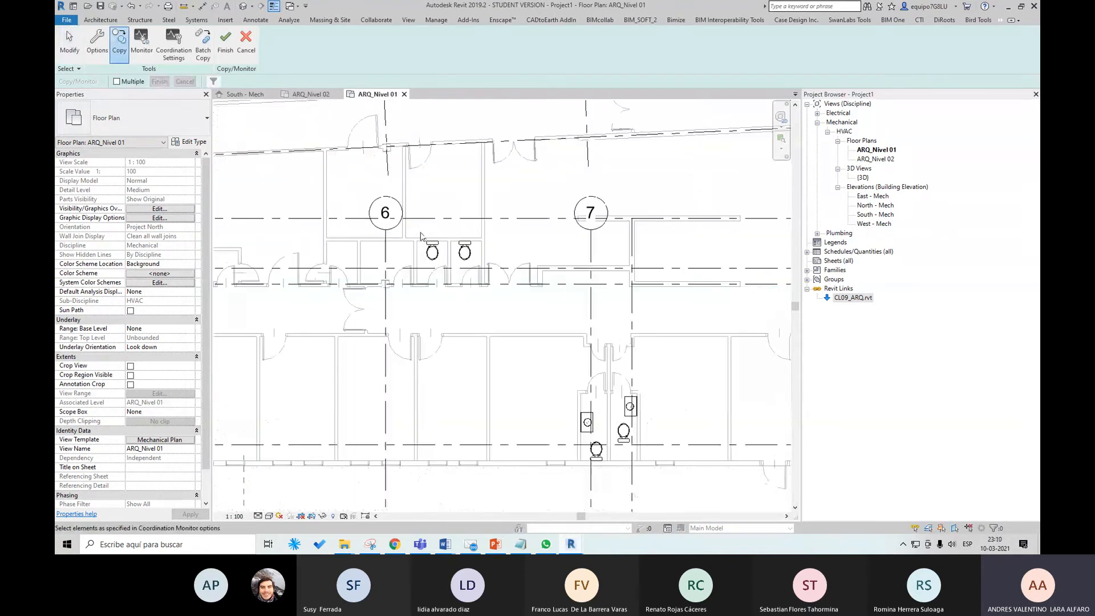
click(117, 82)
scroll(436, 242, up, 2)
drag(409, 221, 502, 281)
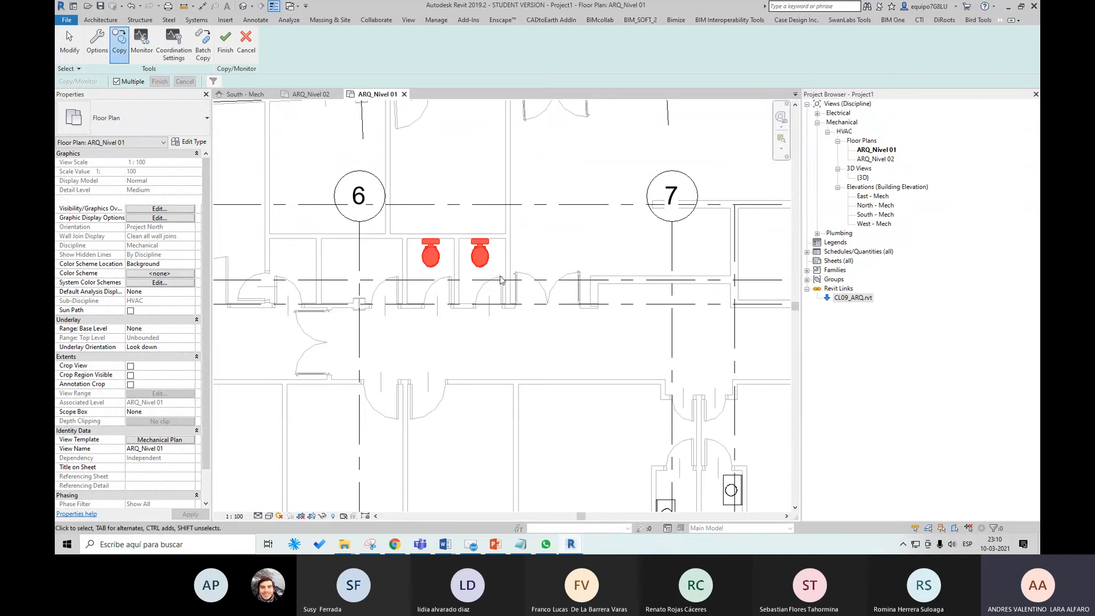
click(160, 83)
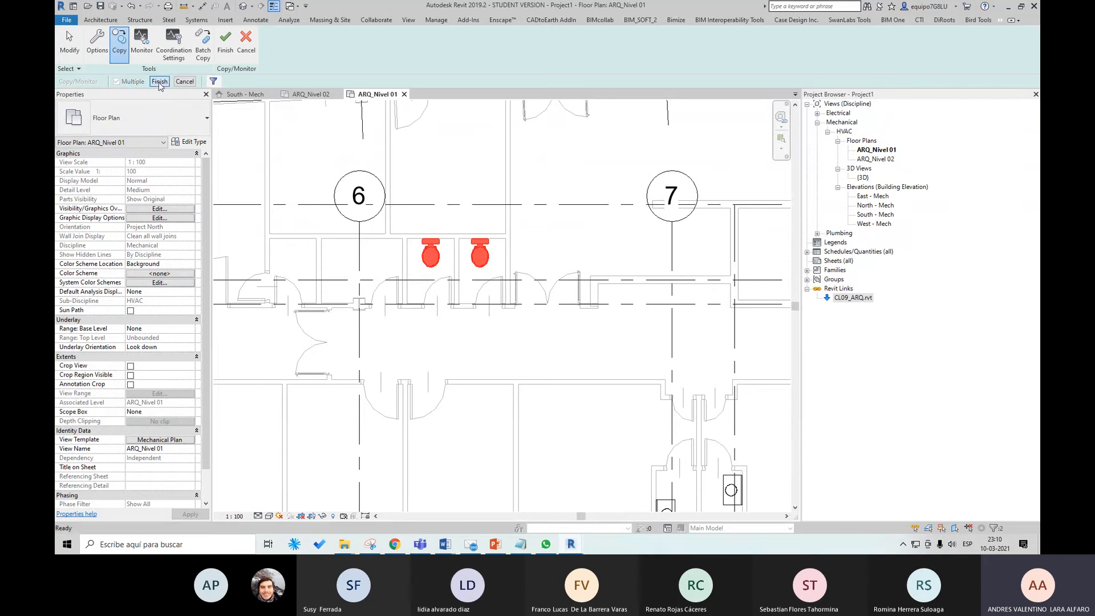
scroll(419, 265, down, 2)
scroll(414, 270, down, 4)
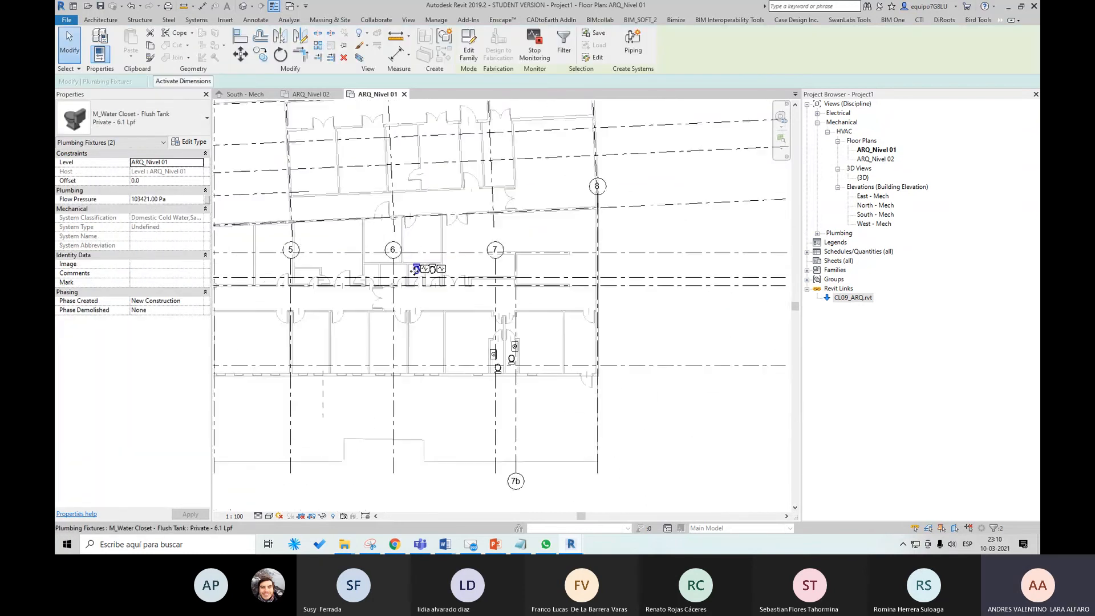
scroll(415, 270, down, 1)
click(620, 127)
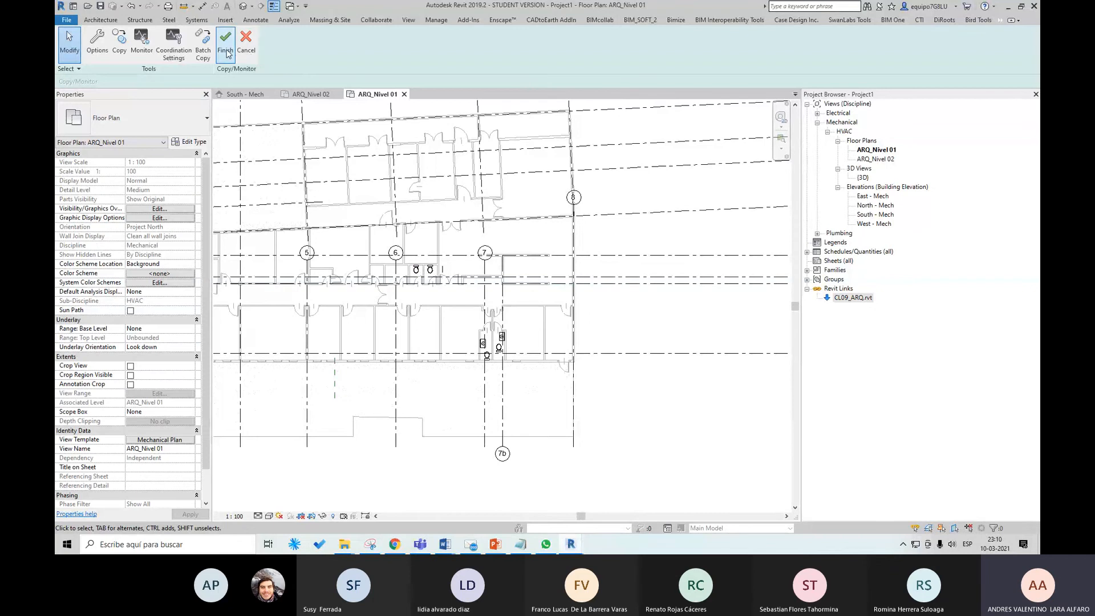
click(225, 46)
Select the copied water closet nearest grid 6 to check its family and type, then deselect it.
click(415, 270)
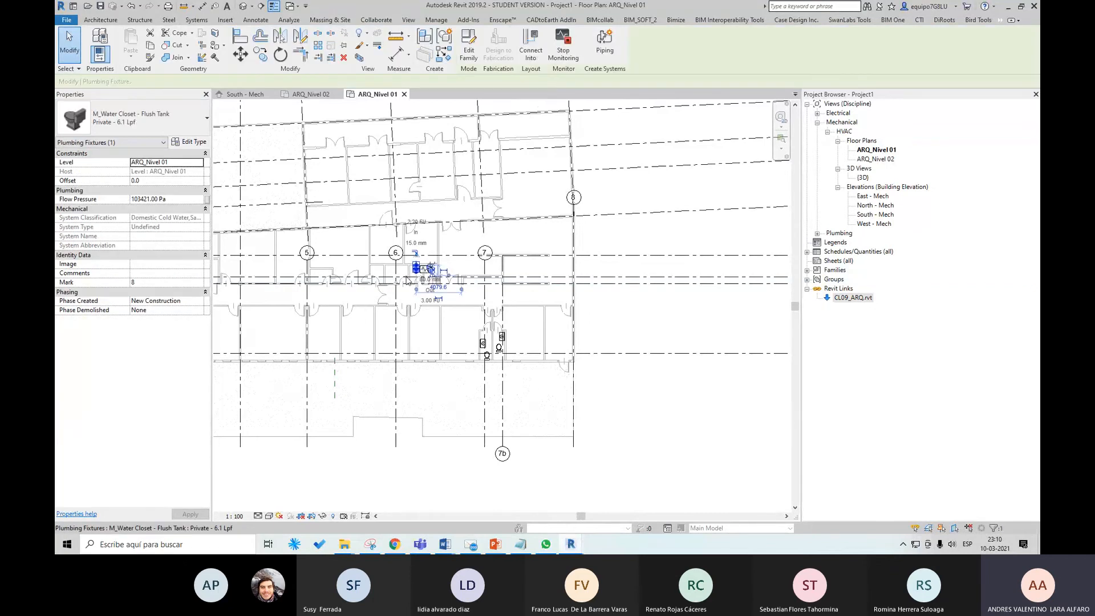
scroll(420, 273, up, 8)
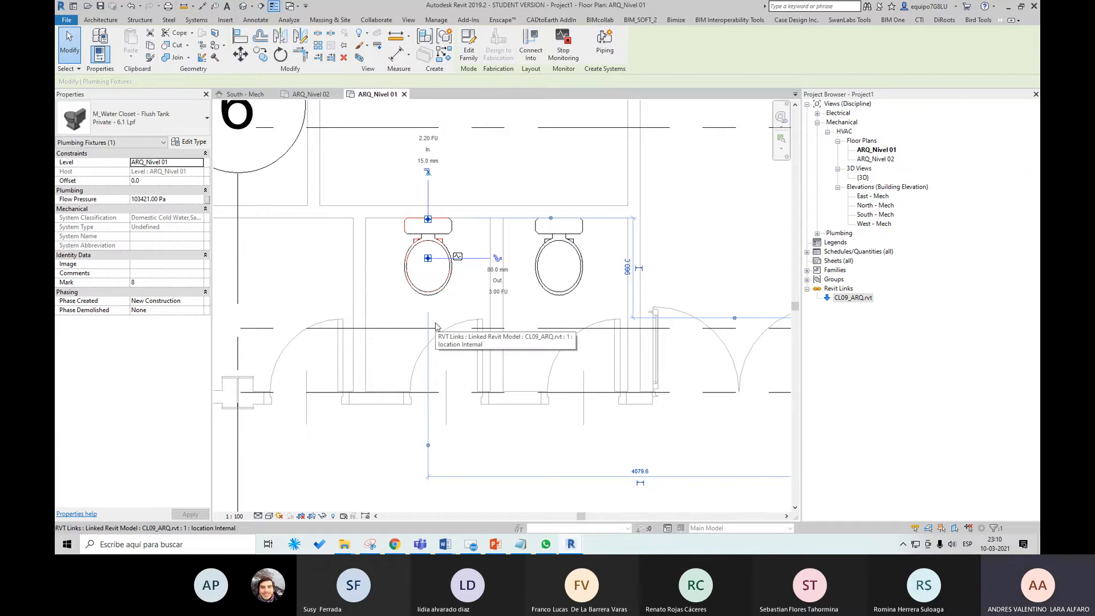
key(Escape)
Undo the Copy/Monitor copy of the two water closets between grids 6 and 7.
scroll(437, 327, down, 8)
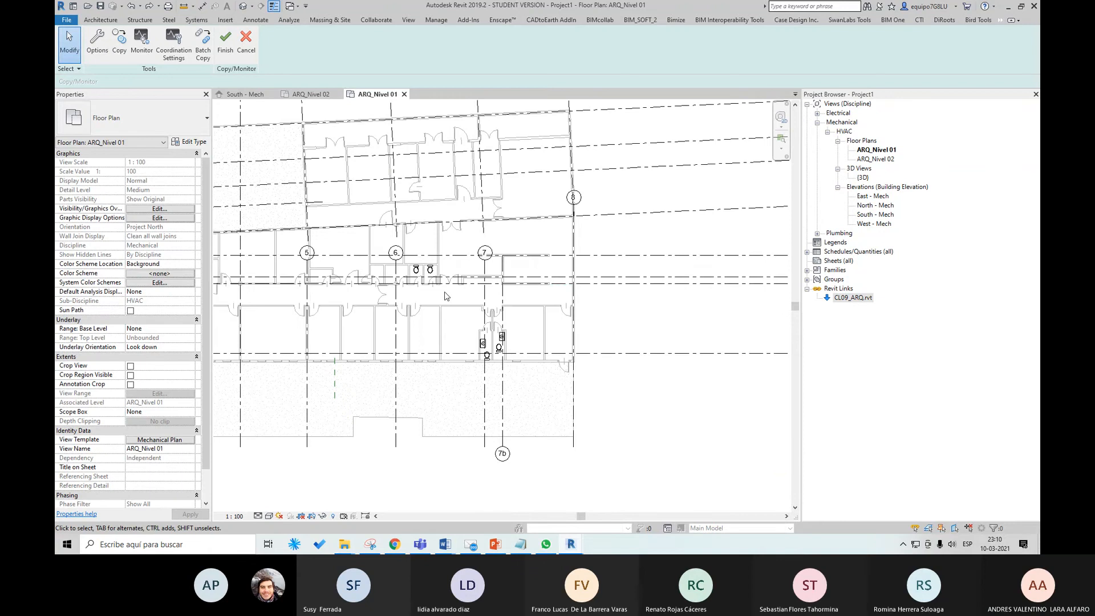
key(Escape)
scroll(439, 279, up, 5)
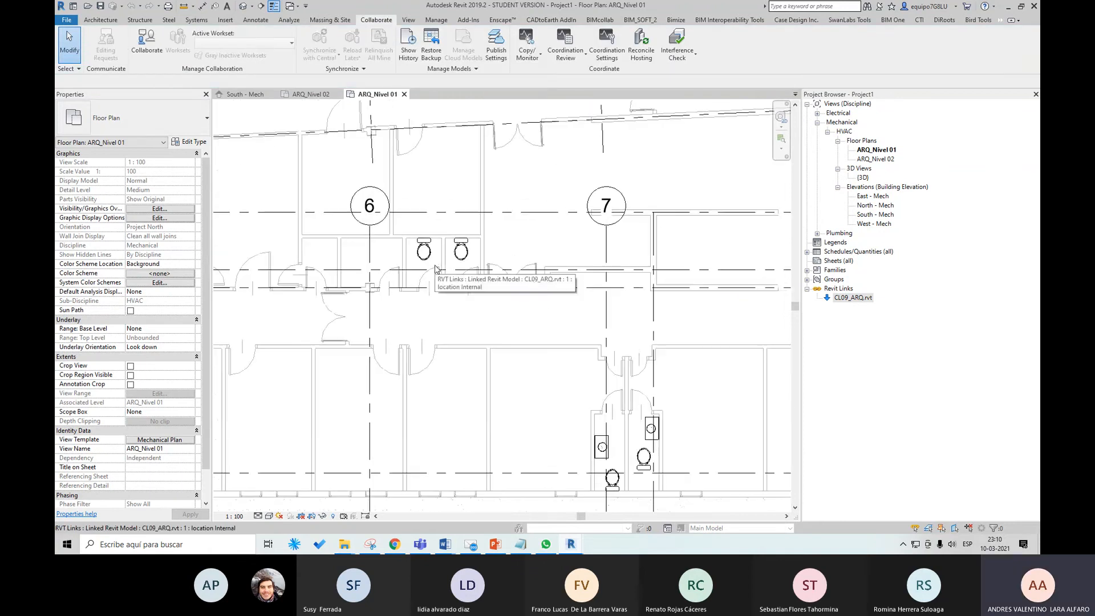
Select each of the two linked wc_arq water closets between grids 6 and 7 to inspect their properties, then deselect them.
mouse_move(566, 546)
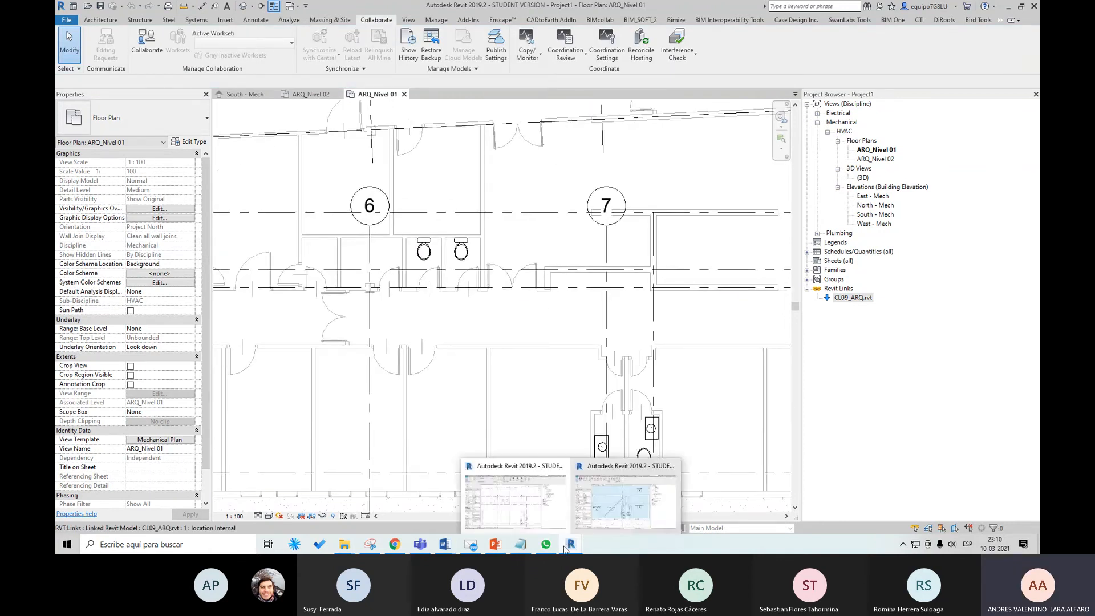
click(424, 250)
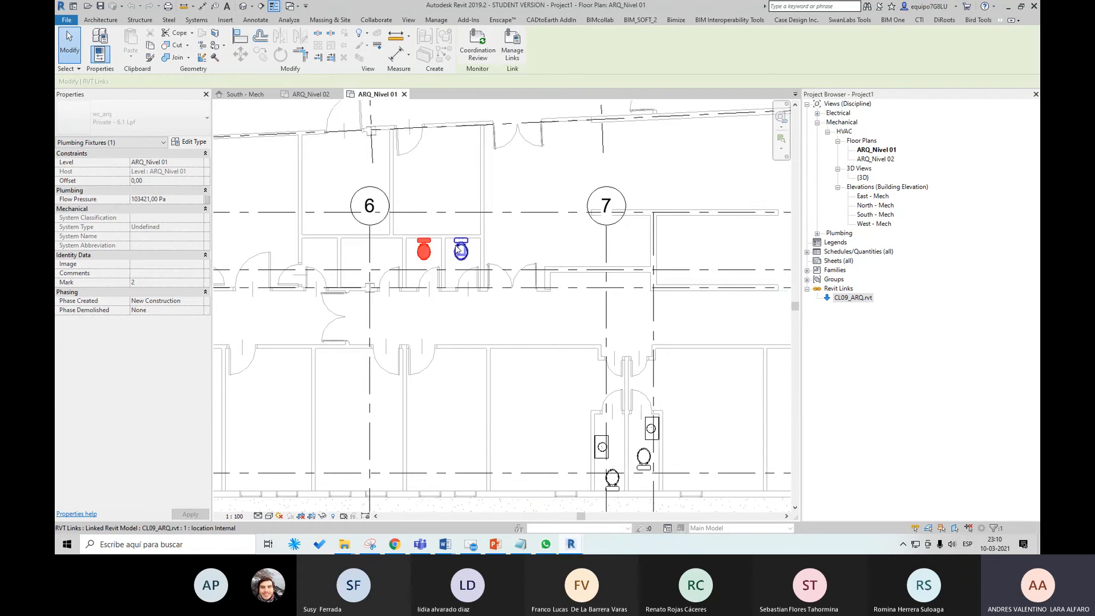
scroll(450, 251, up, 5)
scroll(415, 271, up, 2)
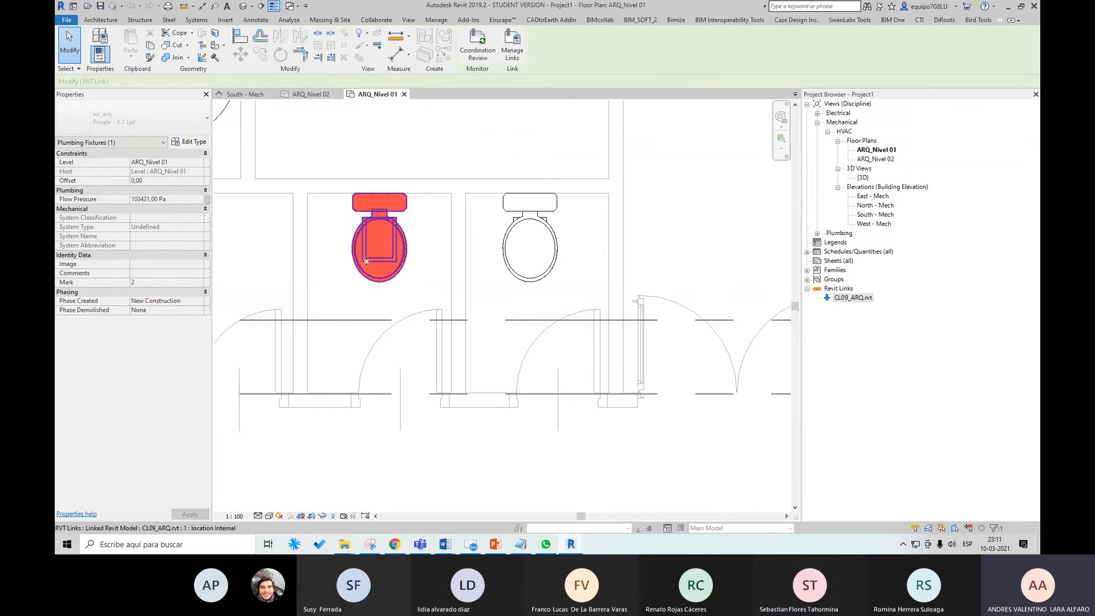
middle_drag(415, 234, 433, 259)
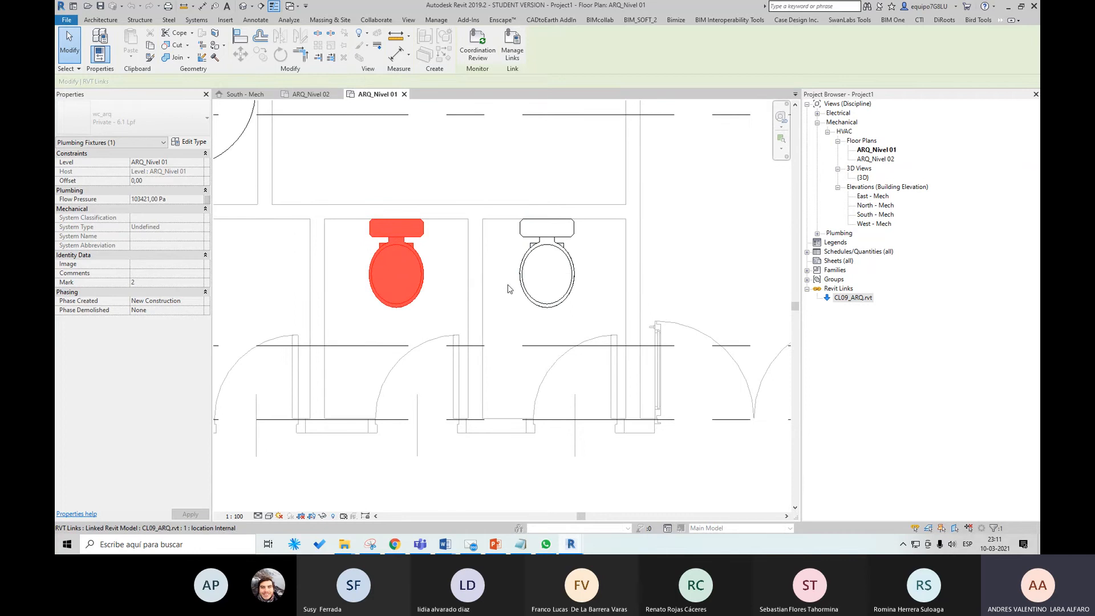
mouse_move(573, 547)
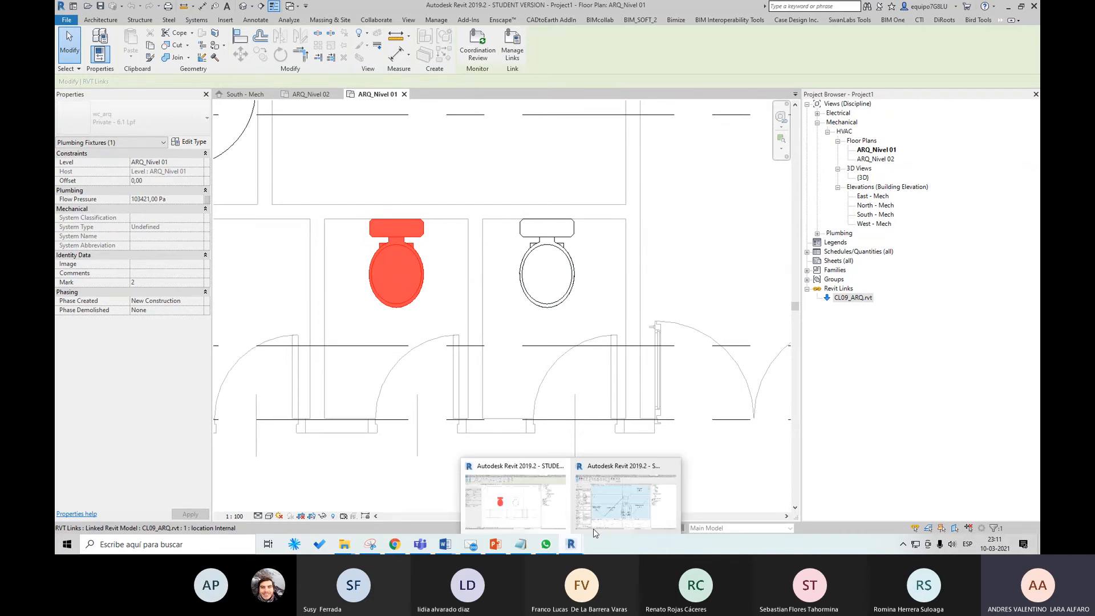
scroll(465, 254, down, 5)
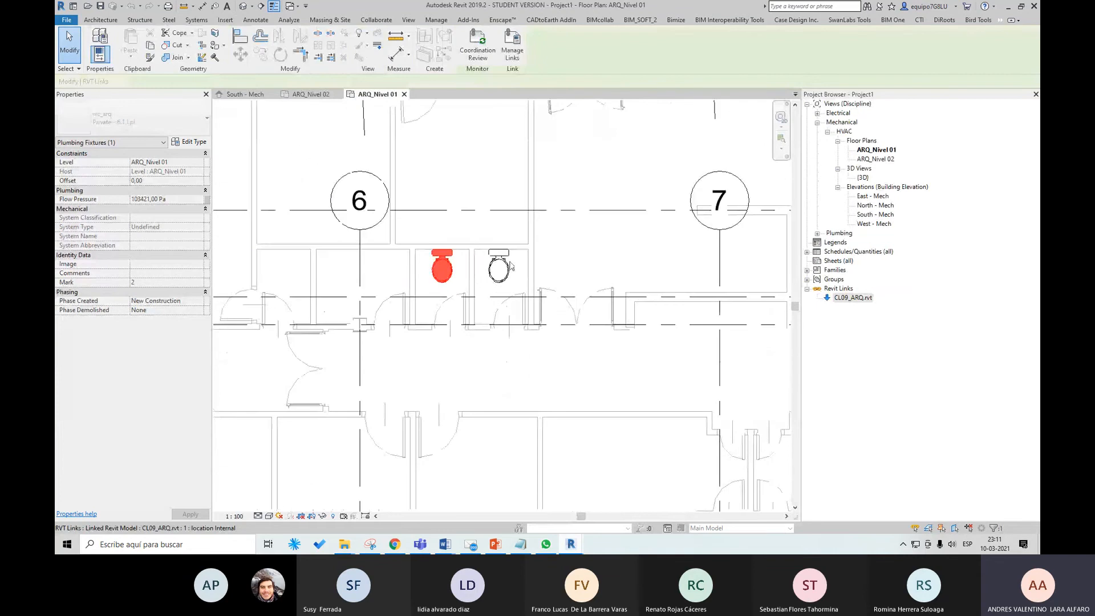
key(Escape)
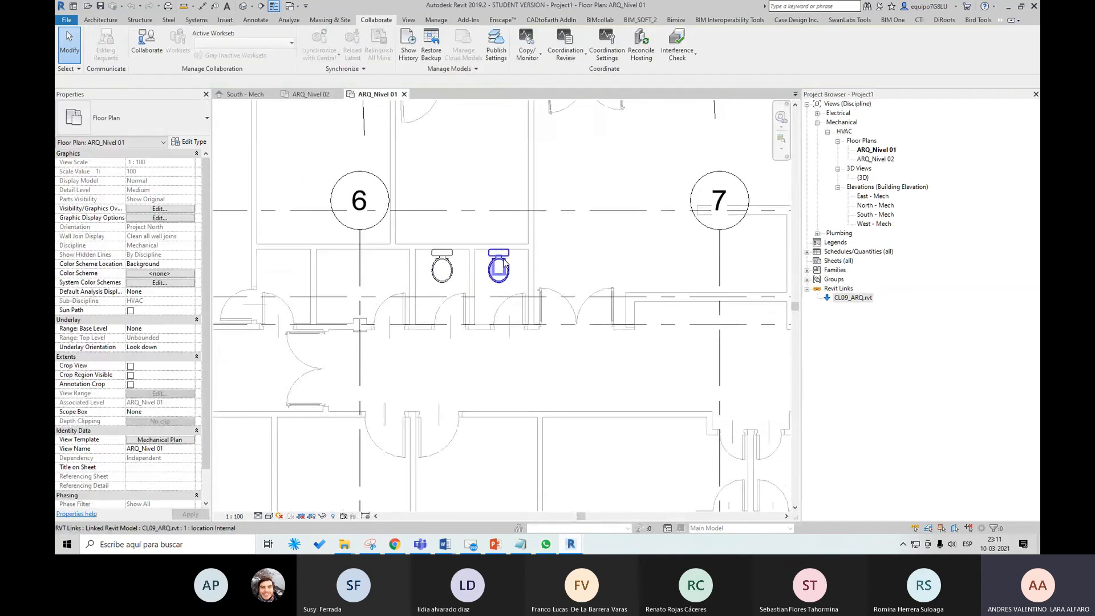
click(489, 265)
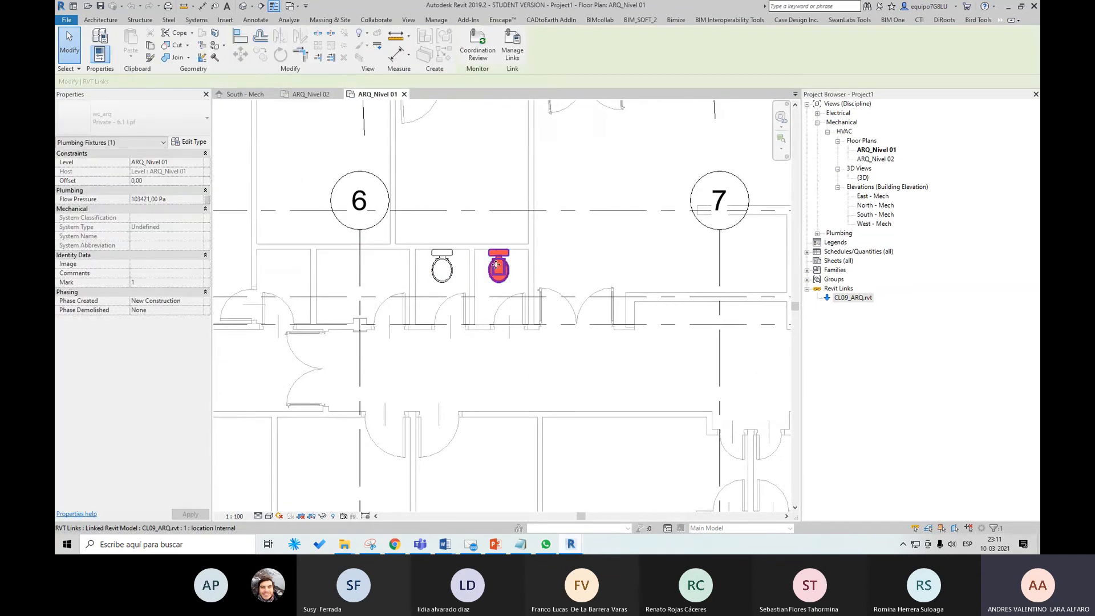
key(Escape)
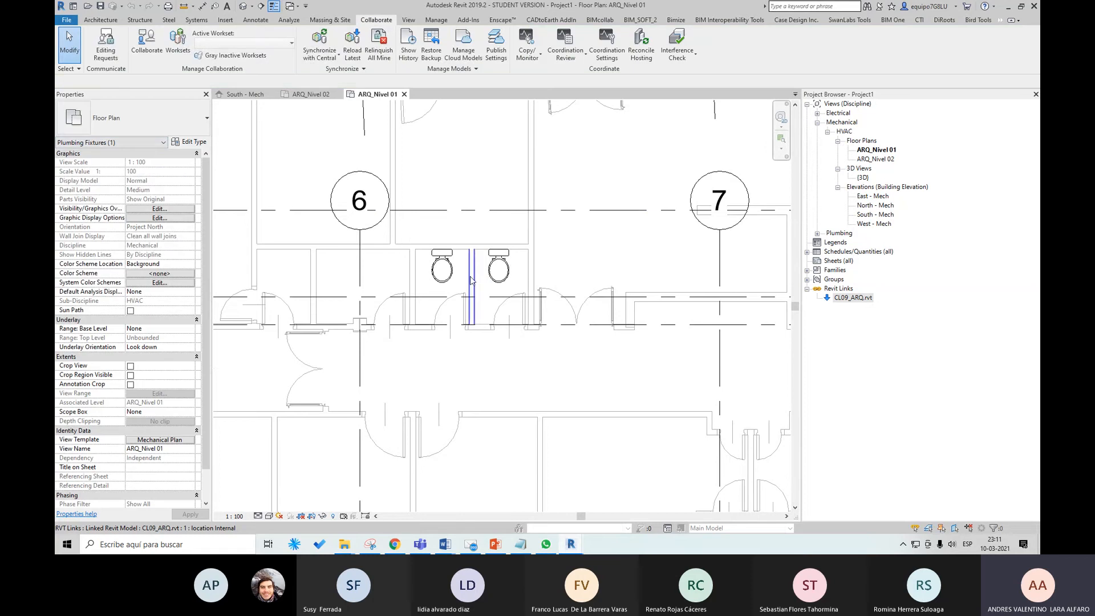
Start Copy/Monitor on the CL09_ARQ.rvt link again and open its Coordination Settings.
scroll(471, 274, down, 2)
click(526, 45)
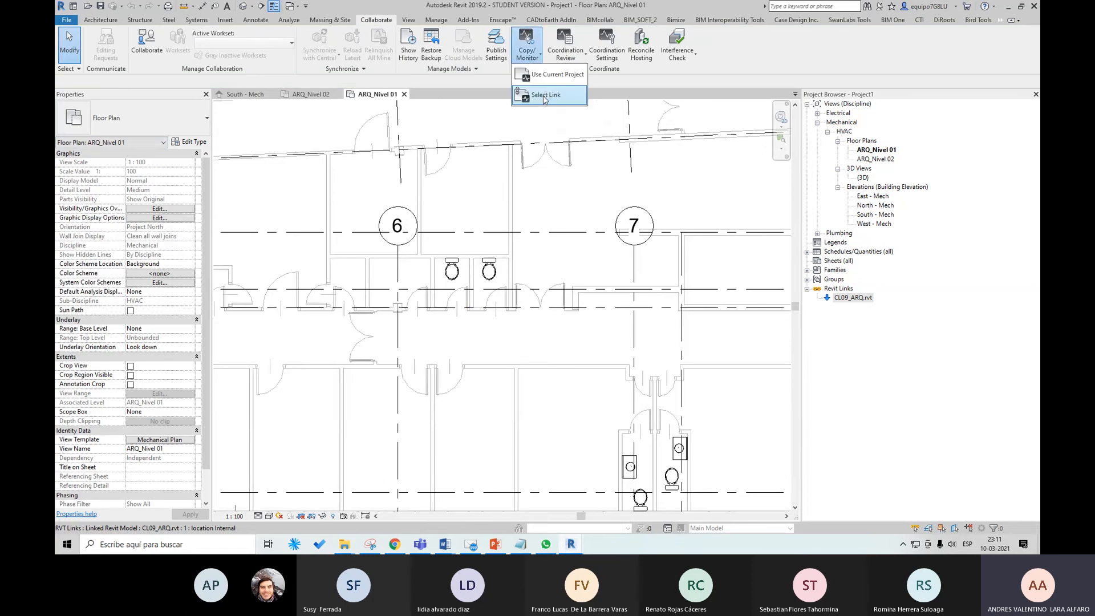
click(545, 96)
click(509, 193)
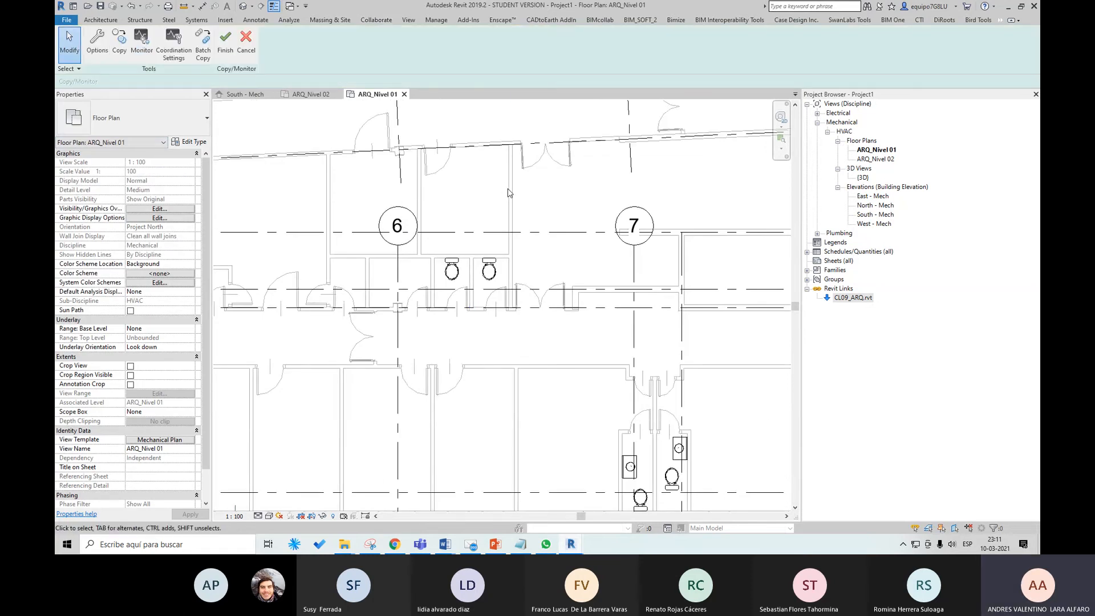
click(176, 57)
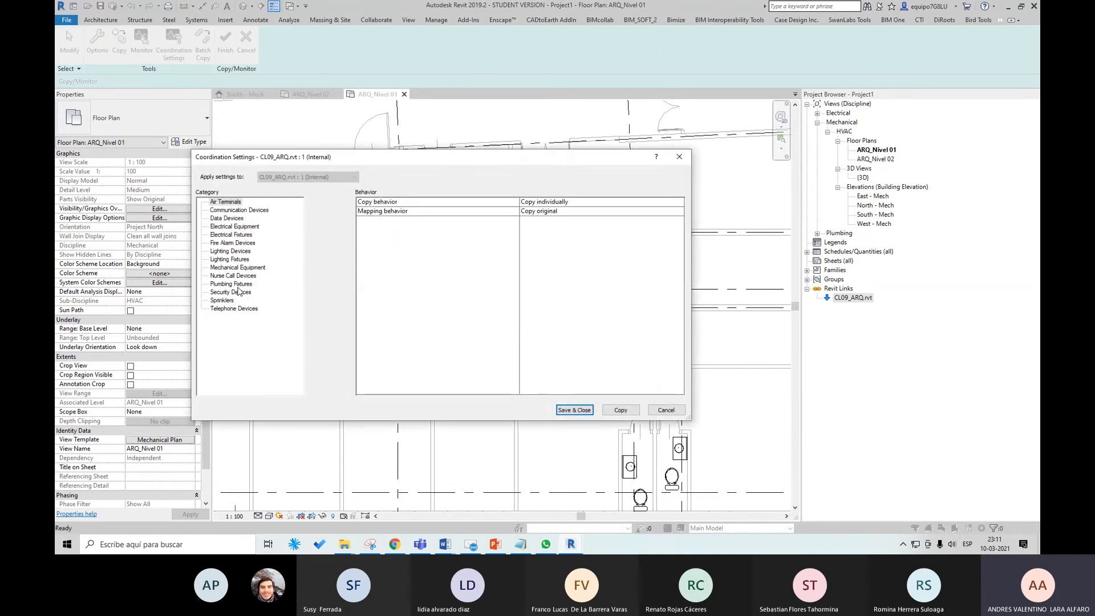
For Plumbing Fixtures, keep the copy behavior on Allow batch copy and set the mapping behavior to Specify type mapping.
click(237, 284)
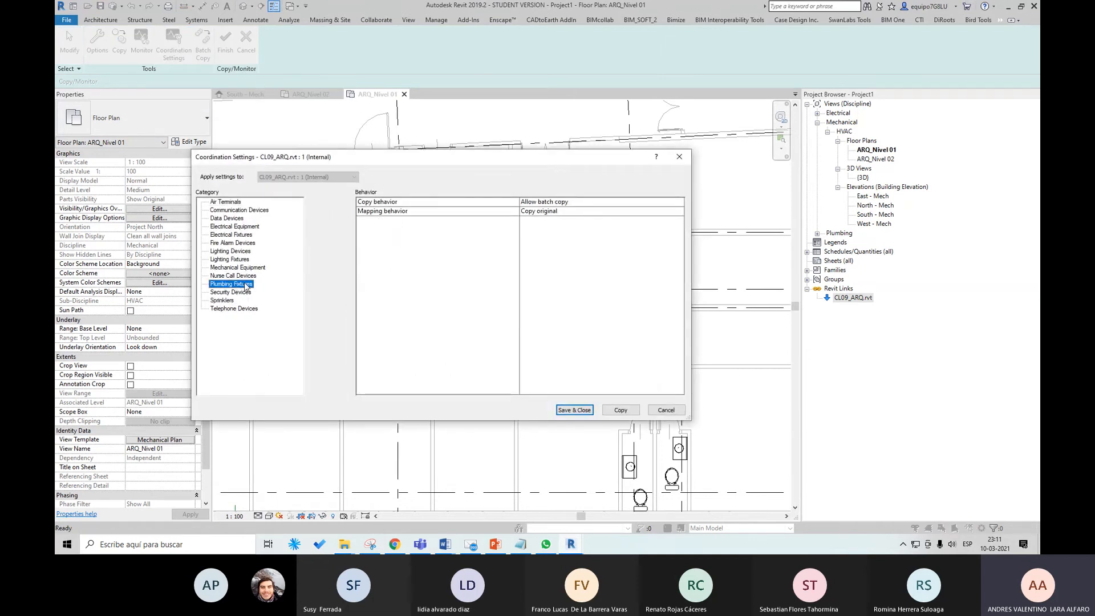
click(680, 202)
click(680, 202)
click(680, 202)
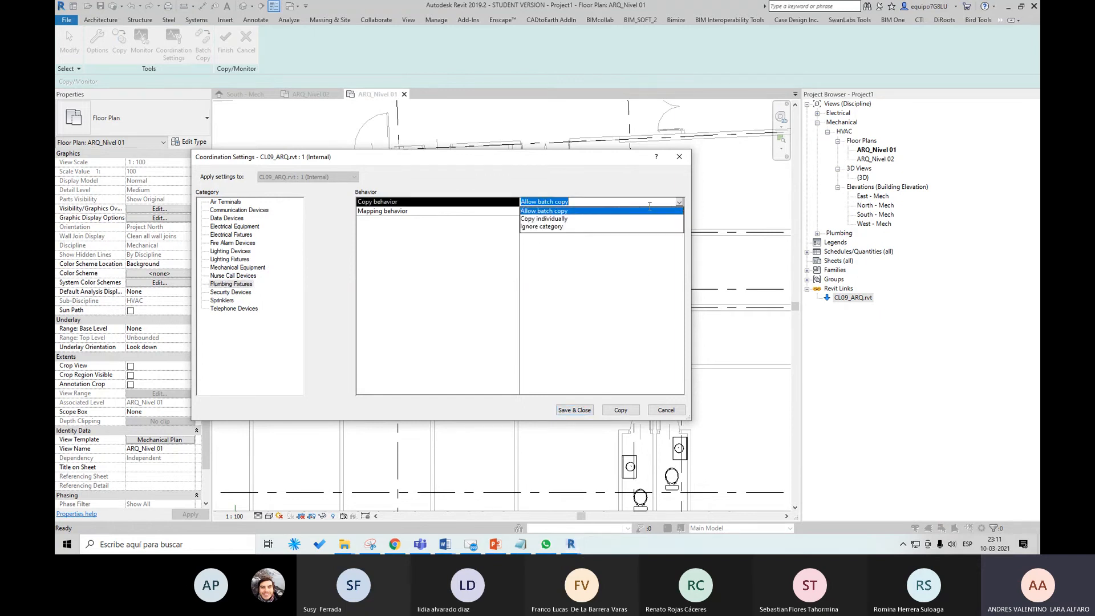
click(562, 211)
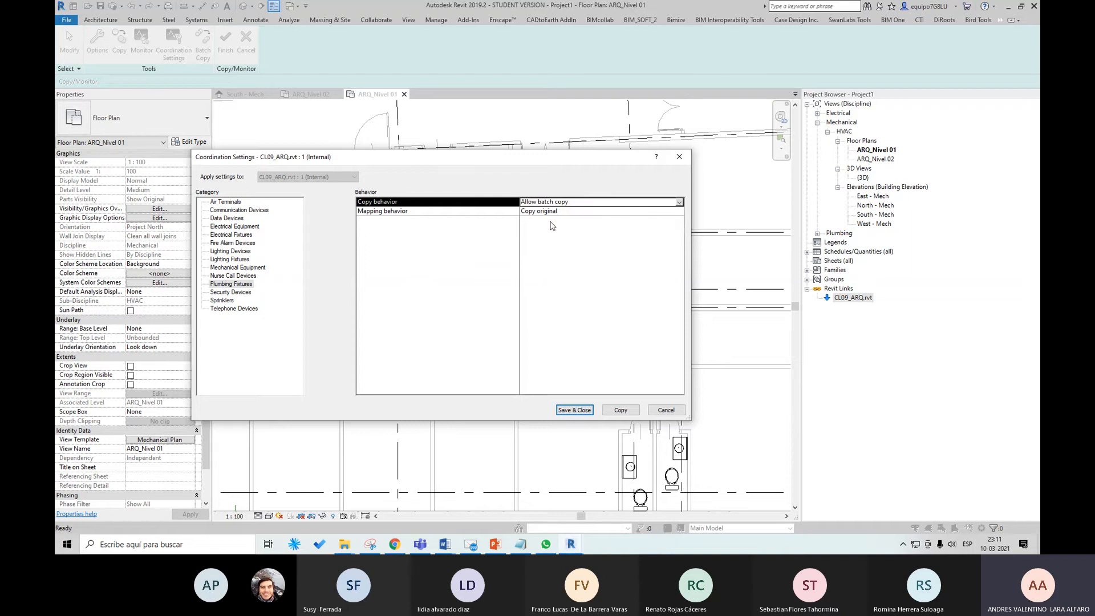
click(679, 212)
click(680, 212)
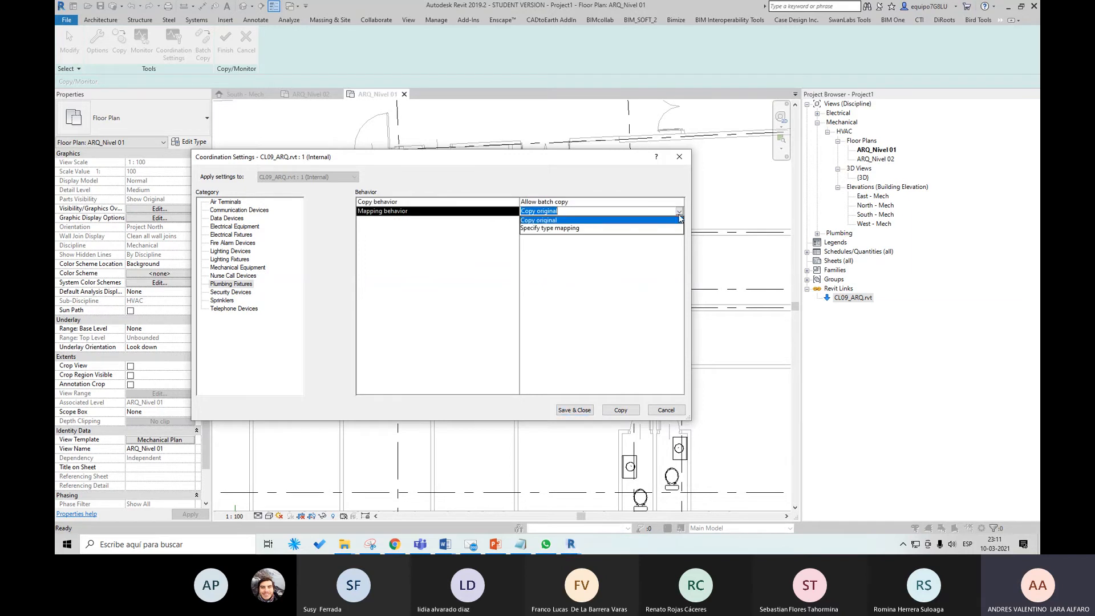
click(567, 229)
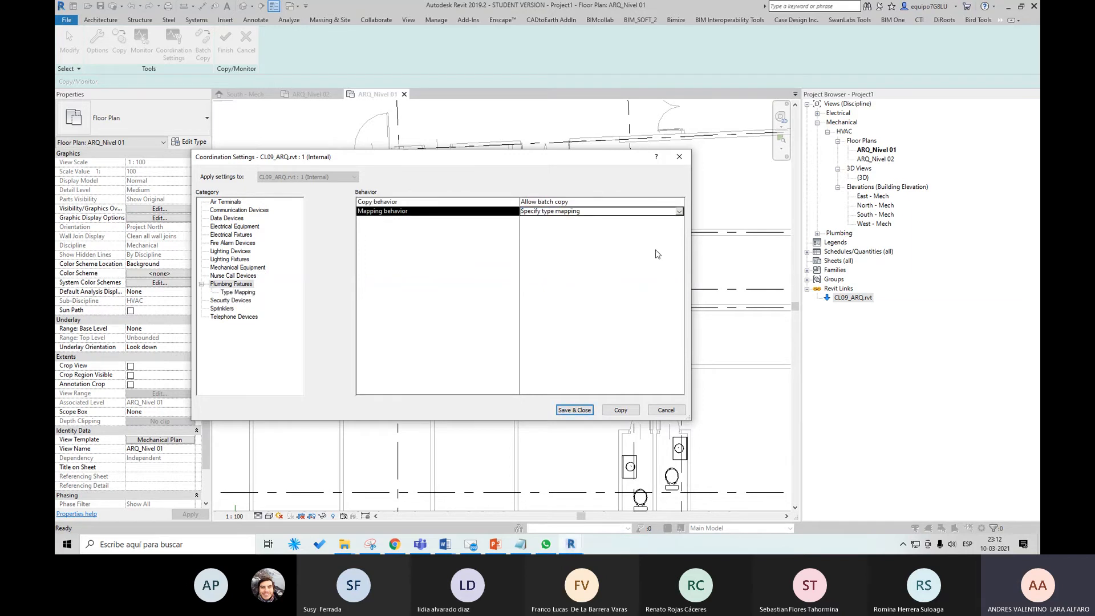
drag(559, 159, 626, 164)
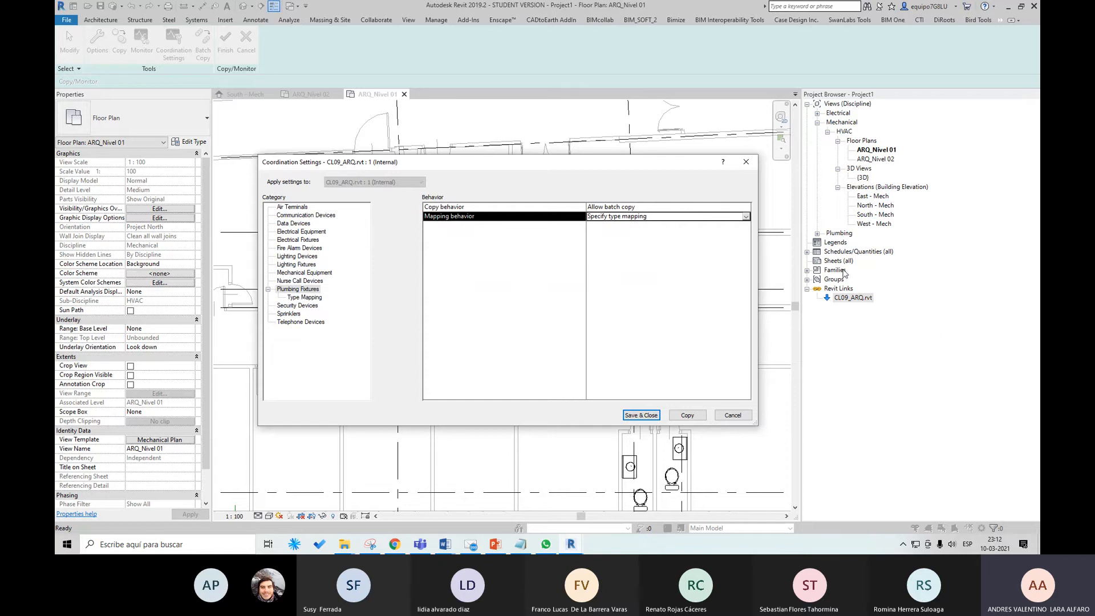
Map the linked wc_arq type Private - 6.1 Lpf to M_Water Closet - Flush Tank : Private - 6.1 Lpf and save the coordination settings.
click(316, 299)
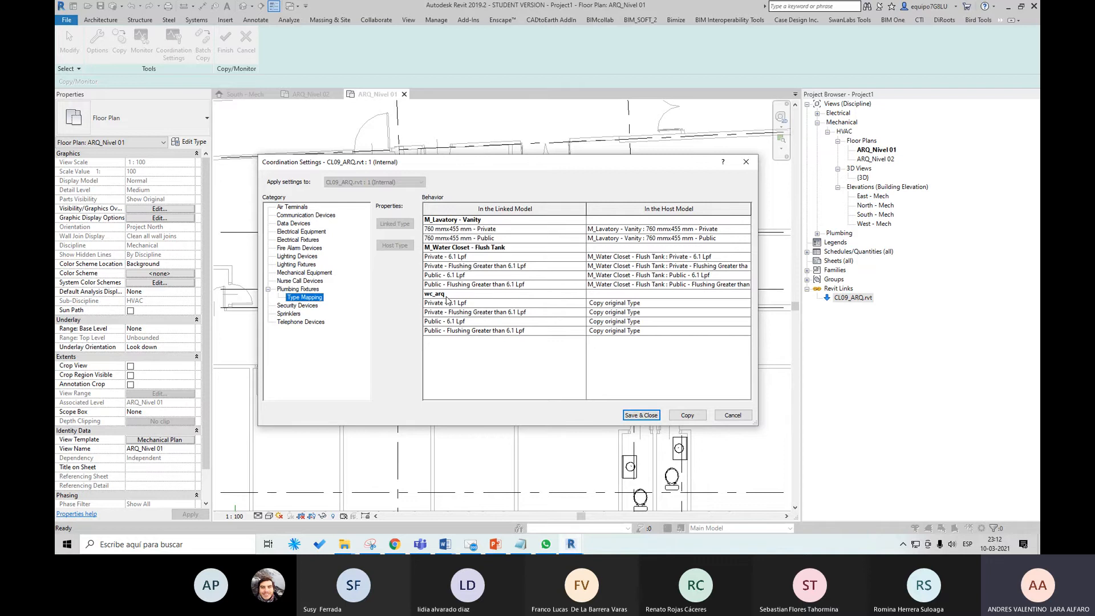
click(599, 308)
click(746, 303)
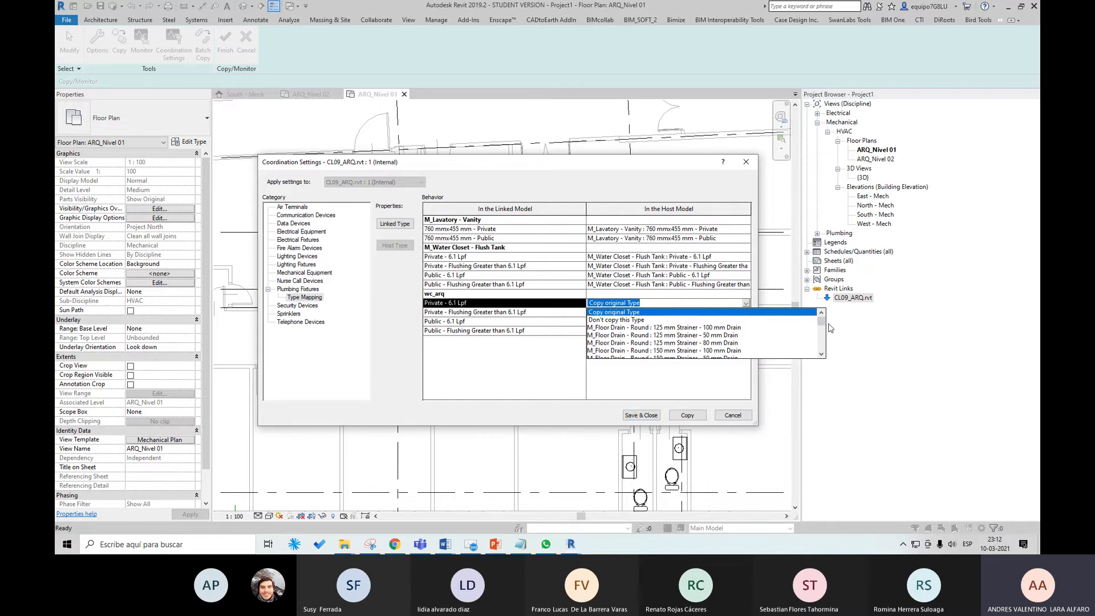
scroll(713, 345, down, 4)
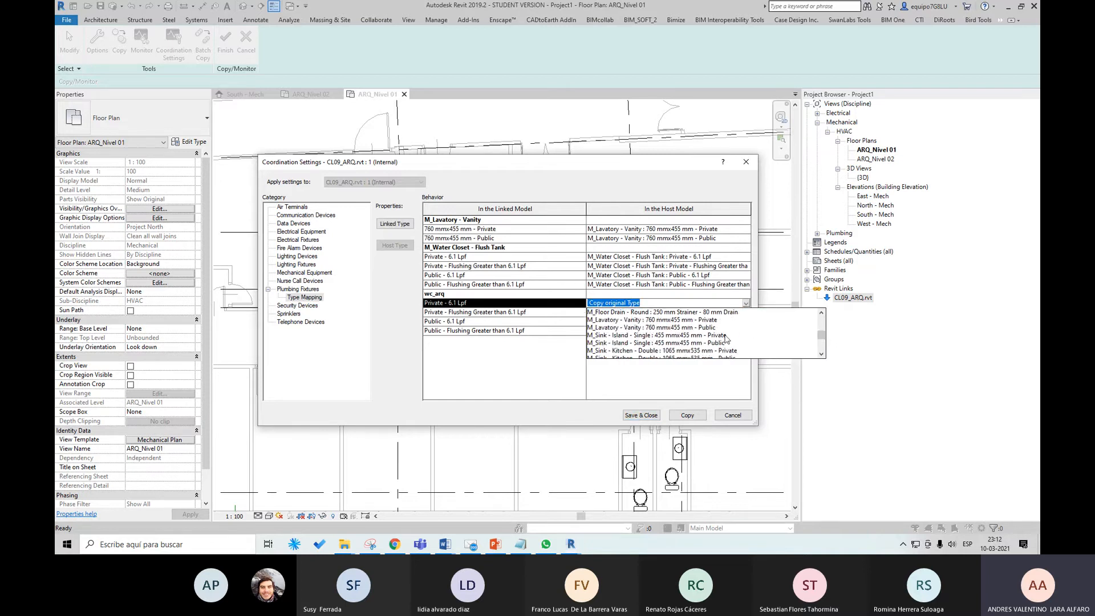
scroll(685, 348, down, 2)
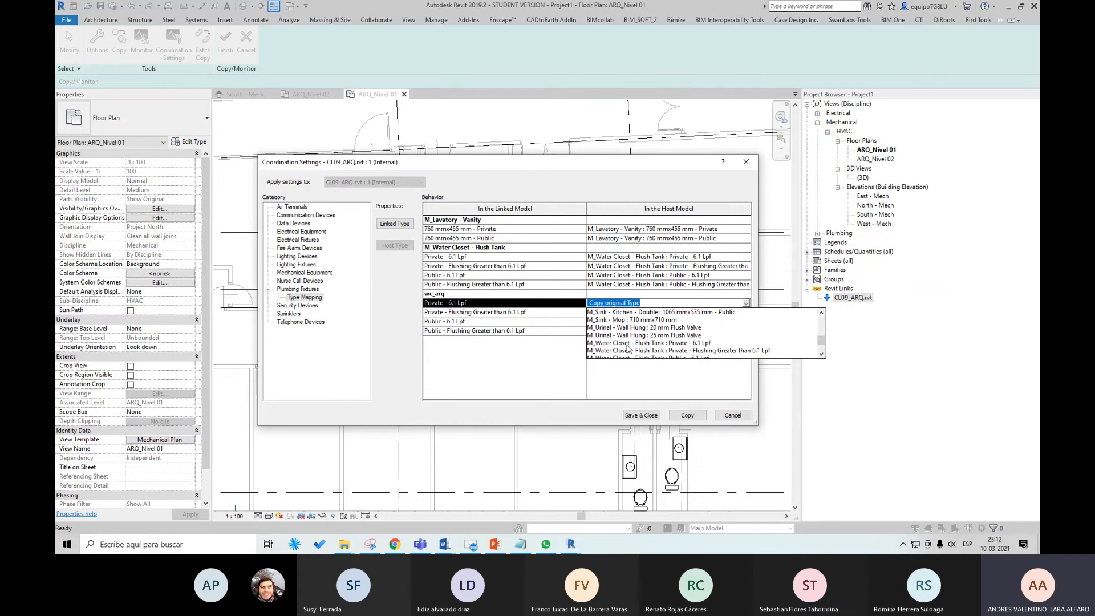
click(610, 343)
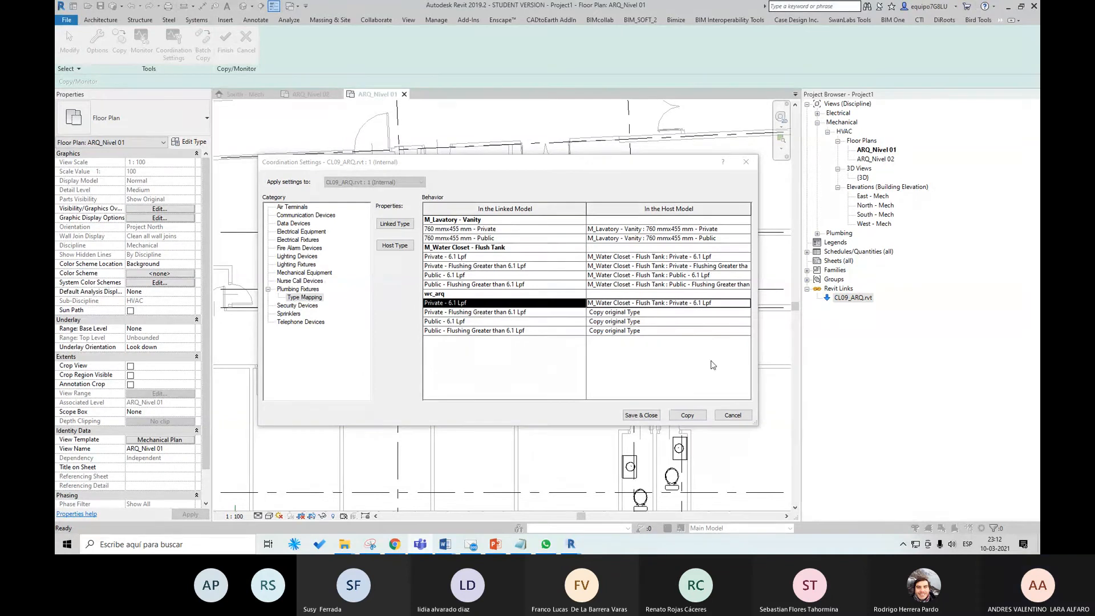
click(641, 416)
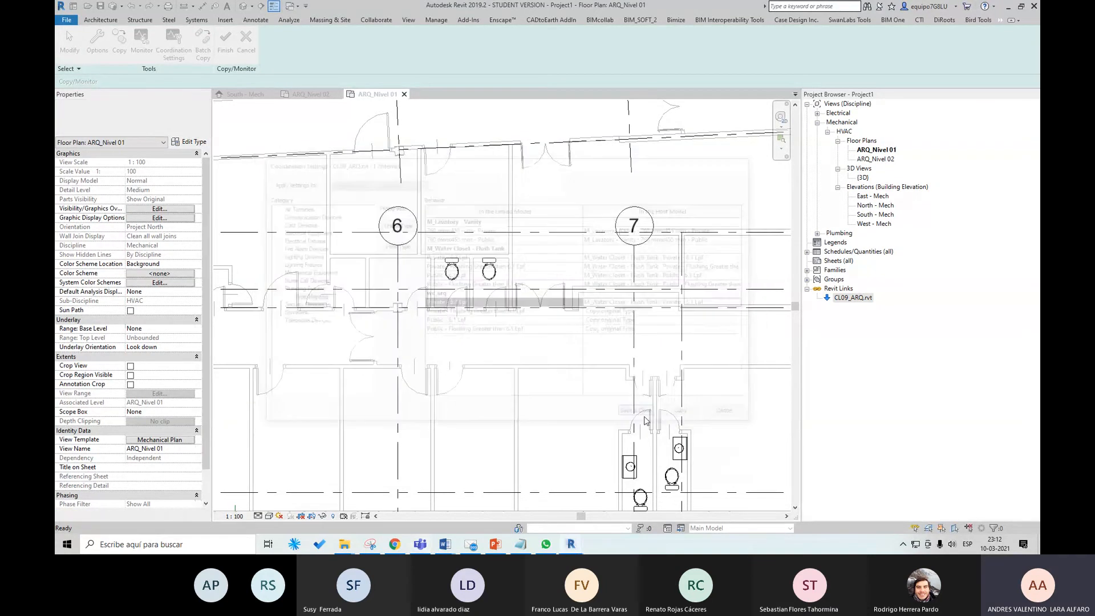
Copy the two linked water closets between grids 6 and 7 as a multiple selection and finish Copy/Monitor.
click(119, 44)
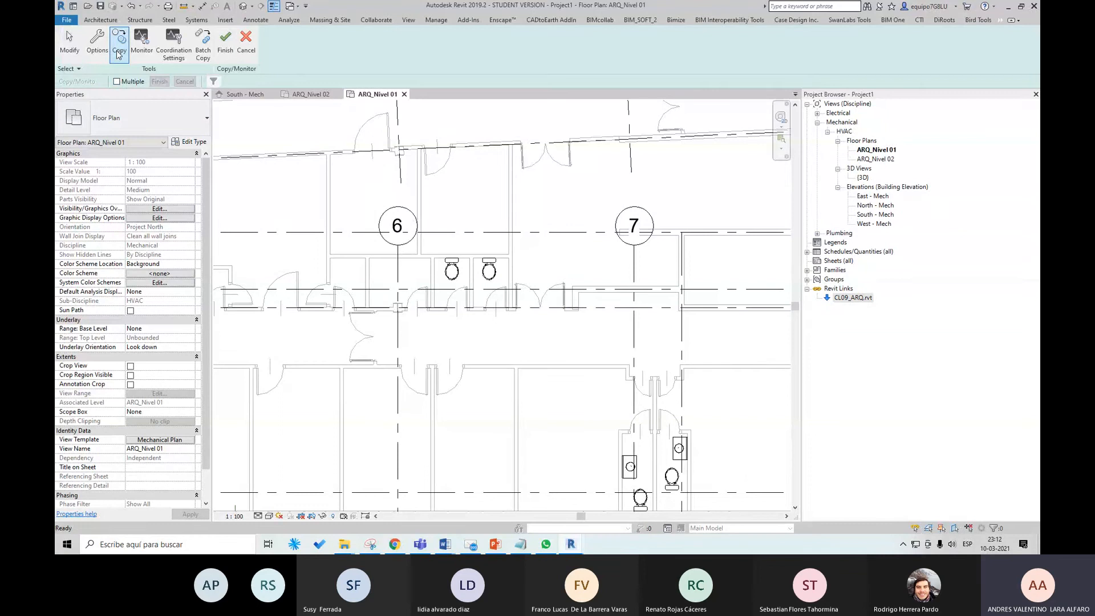
click(117, 82)
scroll(453, 260, up, 2)
drag(454, 261, 535, 298)
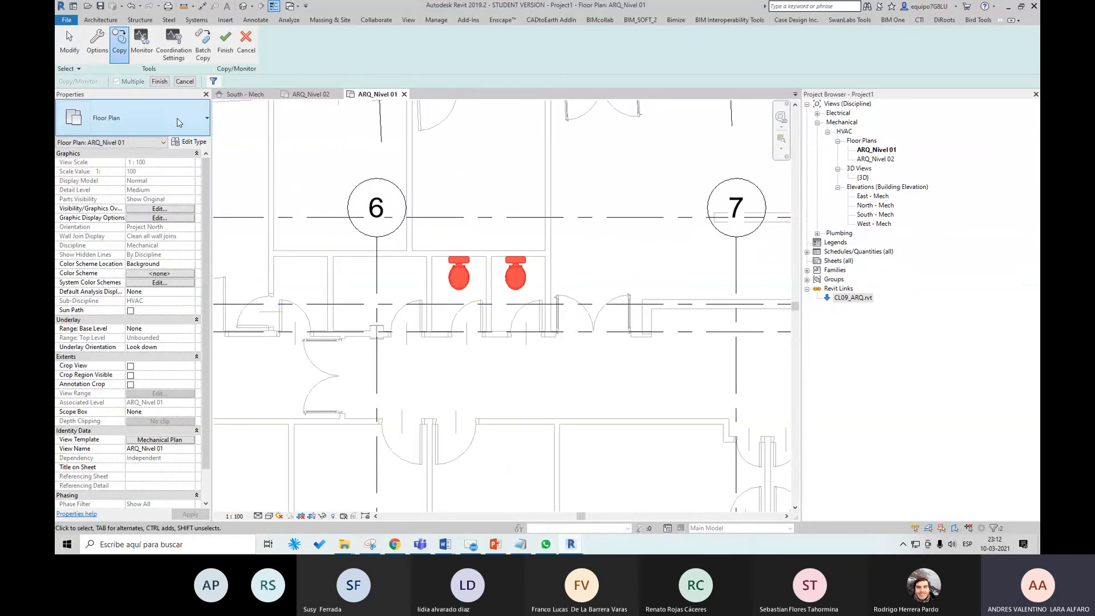
click(159, 82)
scroll(433, 315, down, 2)
scroll(434, 314, down, 3)
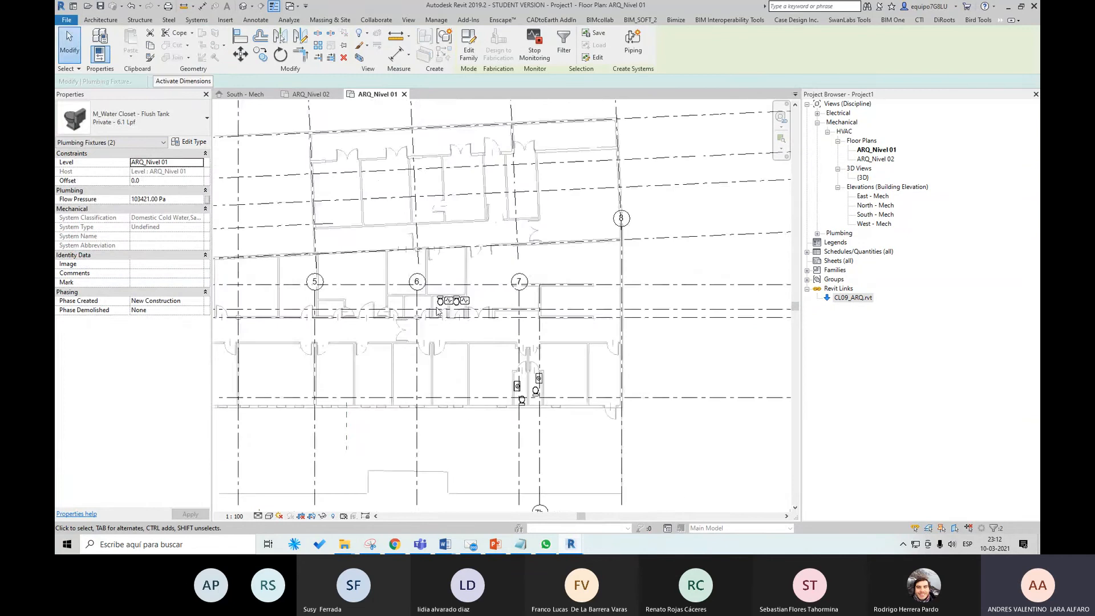
scroll(500, 275, down, 2)
click(594, 132)
click(246, 42)
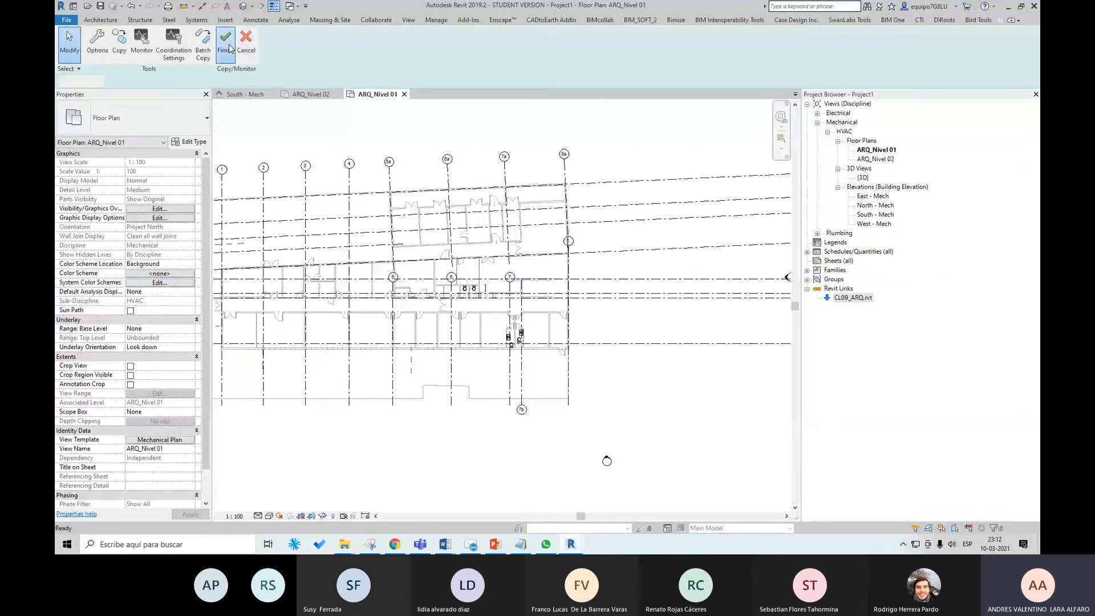
Select the copied water closet nearest grid 6 to inspect its family, type and pipe connectors, then deselect it.
scroll(467, 304, up, 5)
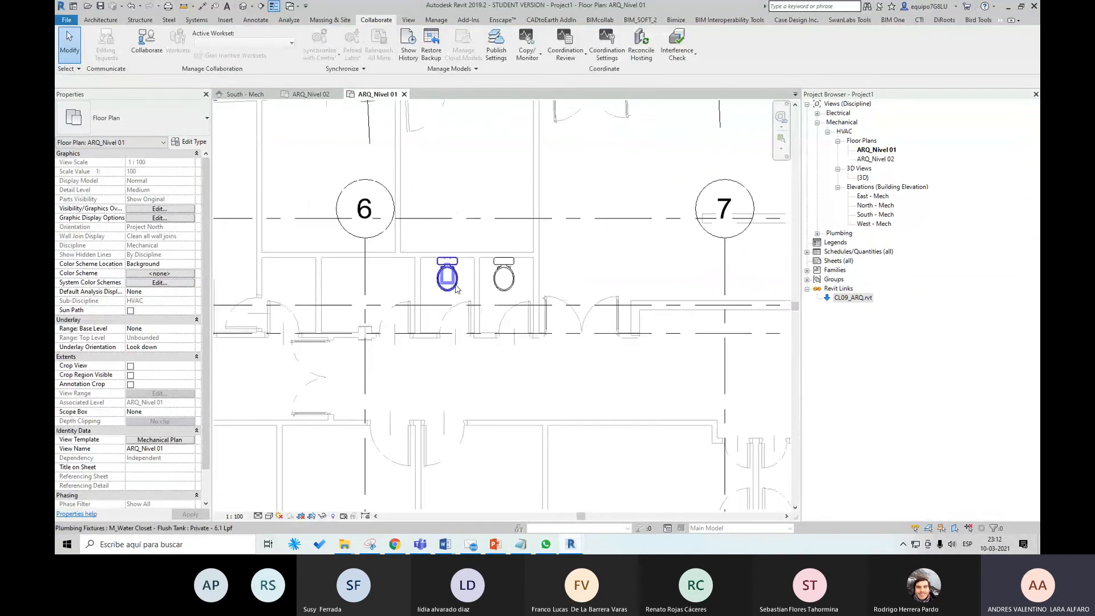
click(454, 284)
scroll(454, 283, up, 4)
scroll(431, 264, up, 2)
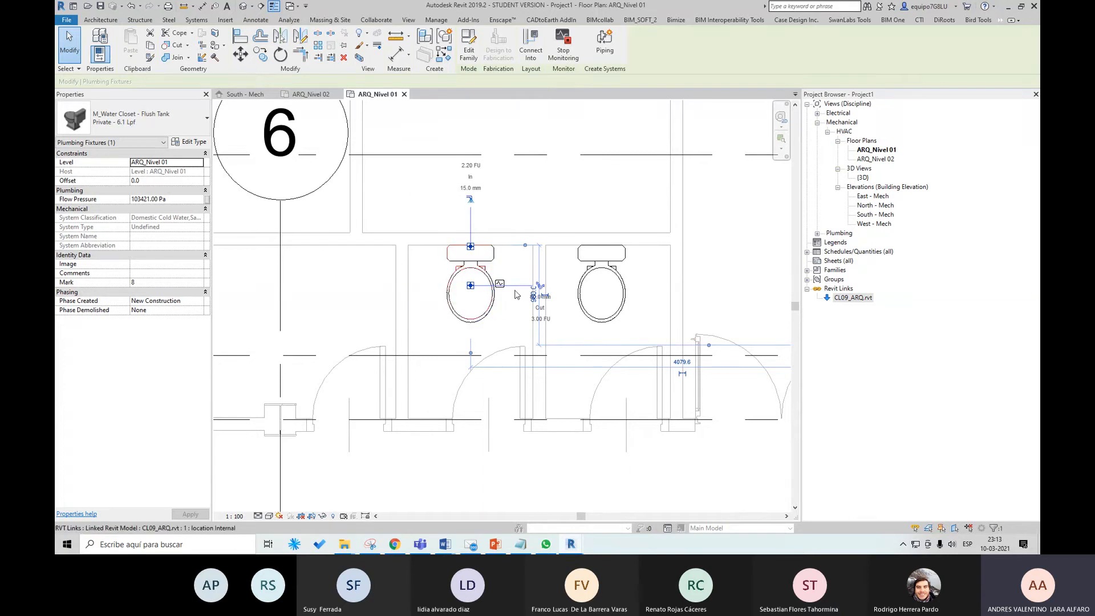
scroll(515, 291, down, 2)
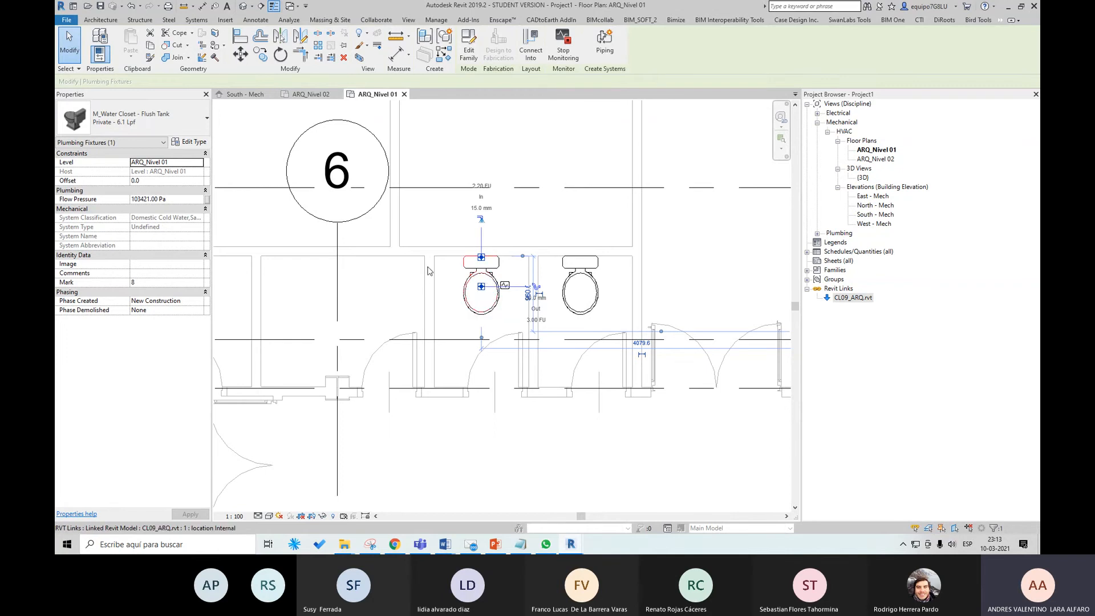
scroll(485, 294, up, 1)
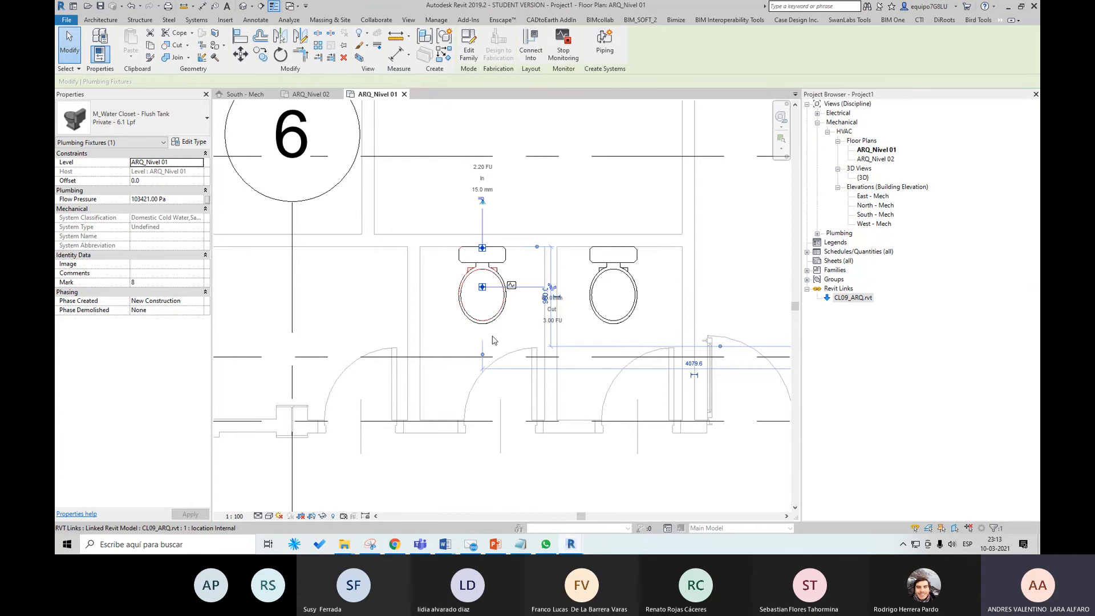
key(Escape)
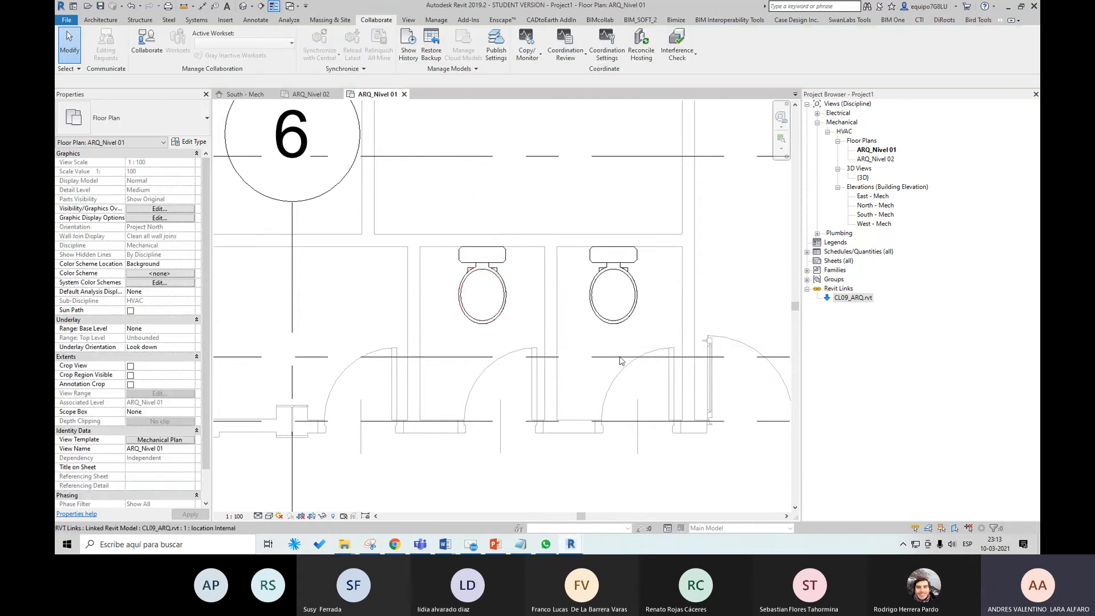
scroll(580, 310, down, 6)
middle_drag(614, 343, 509, 324)
scroll(502, 331, down, 2)
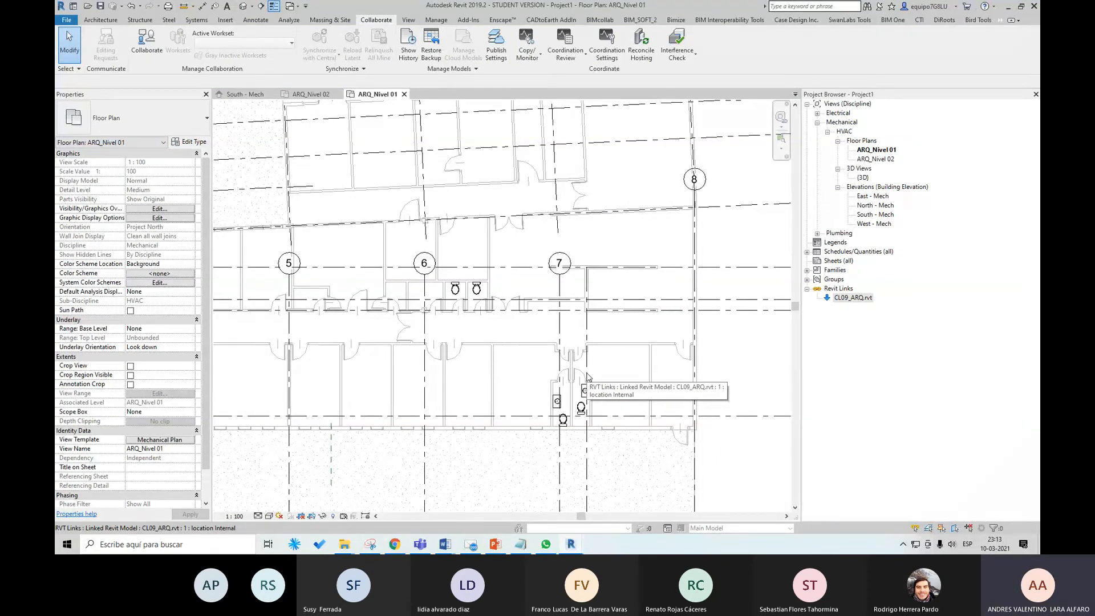
scroll(704, 393, down, 3)
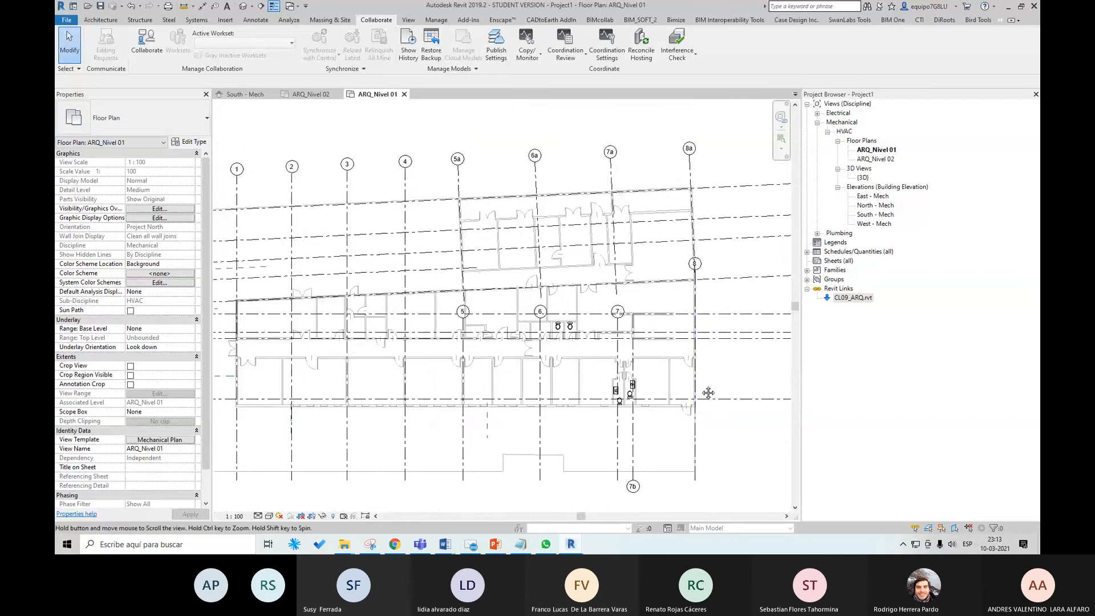
scroll(668, 382, up, 3)
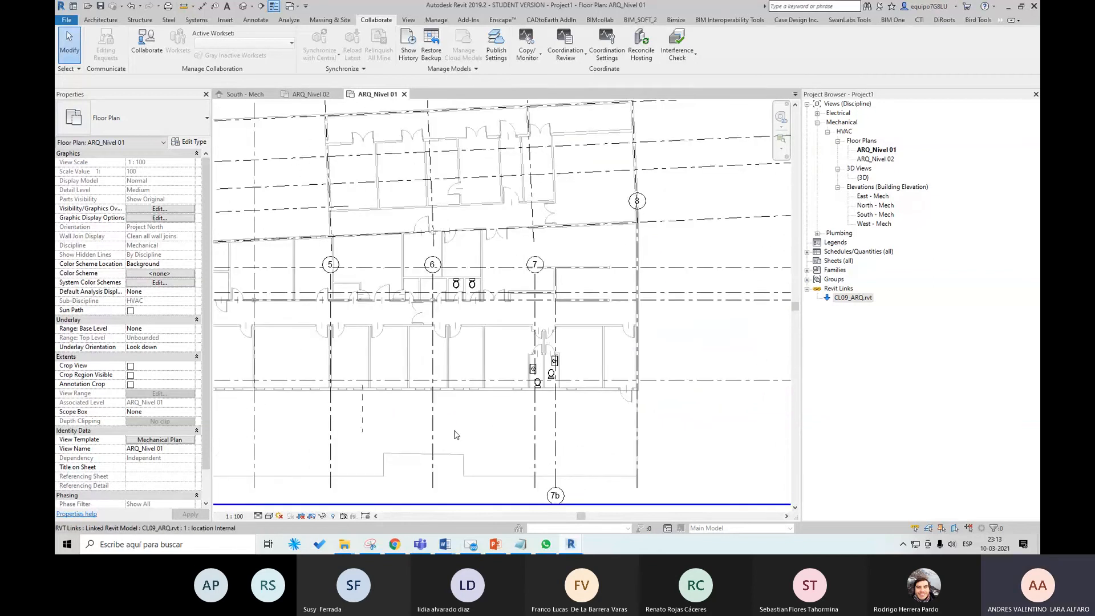
scroll(456, 434, down, 4)
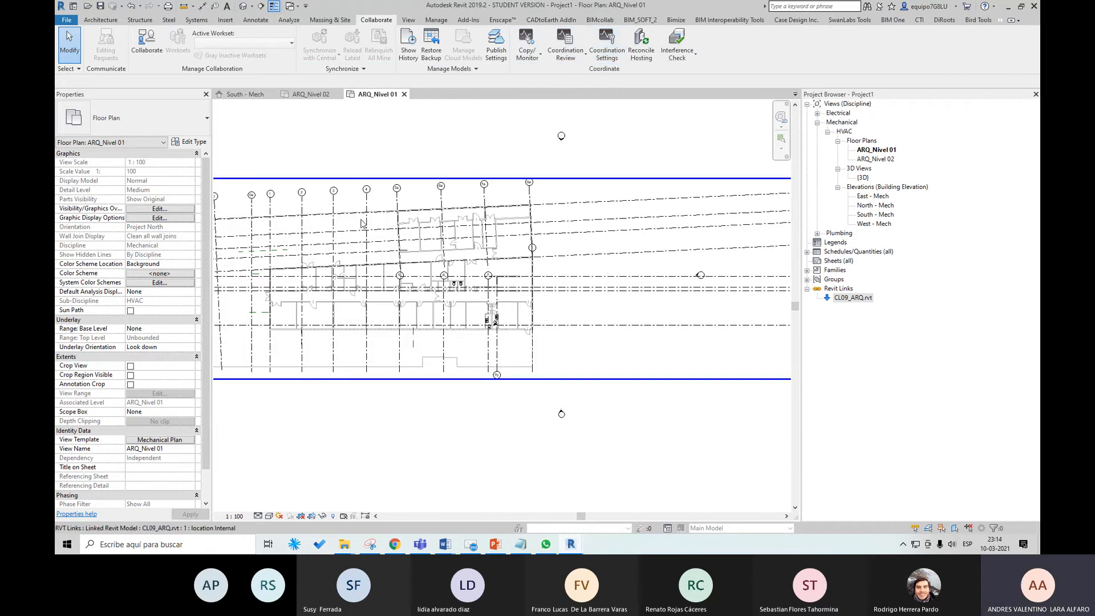
middle_drag(385, 229, 419, 223)
click(419, 222)
scroll(419, 223, up, 1)
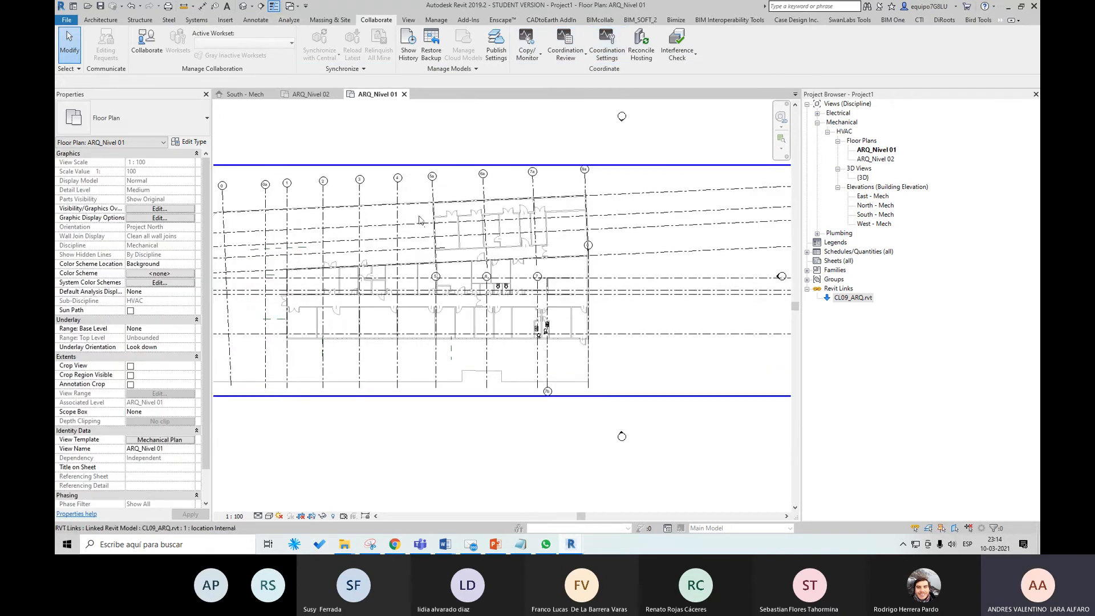
Expand the project's families and look through the duct types and the Duct System types.
click(204, 22)
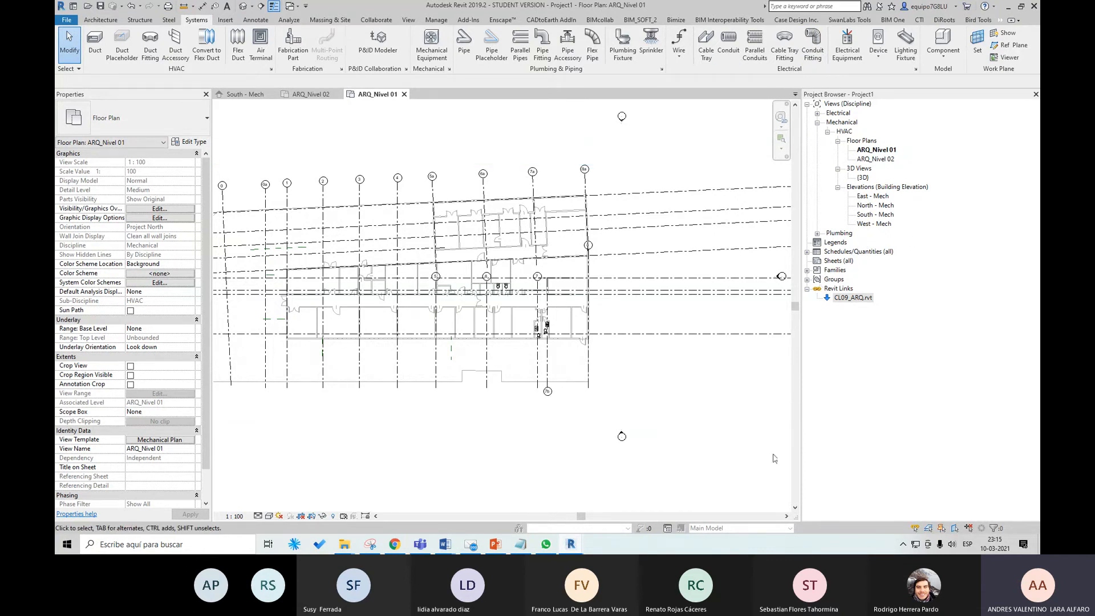
click(808, 270)
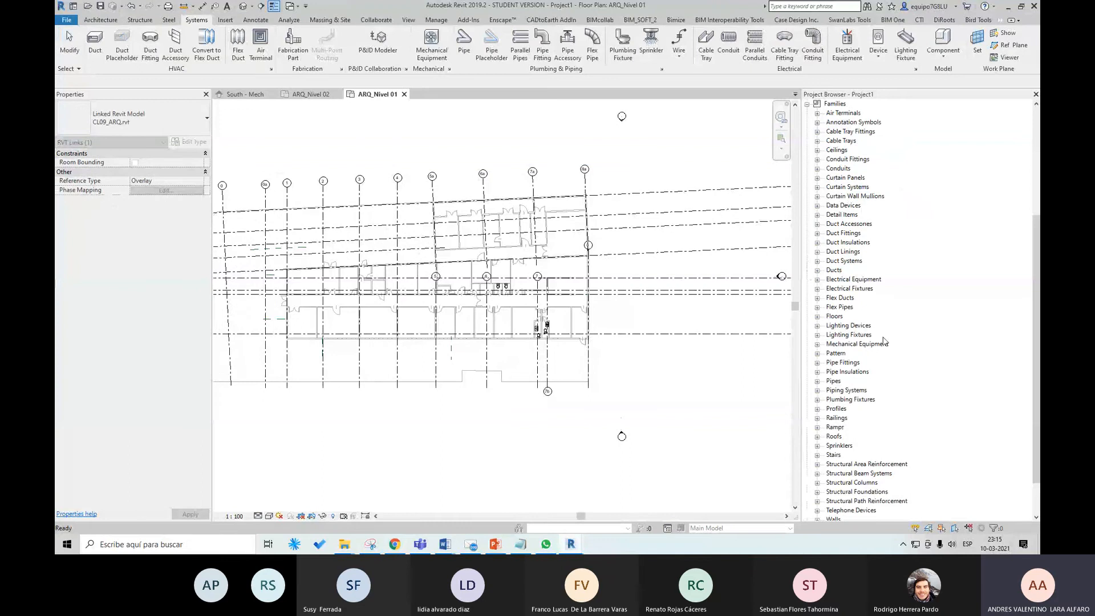
click(847, 262)
click(855, 391)
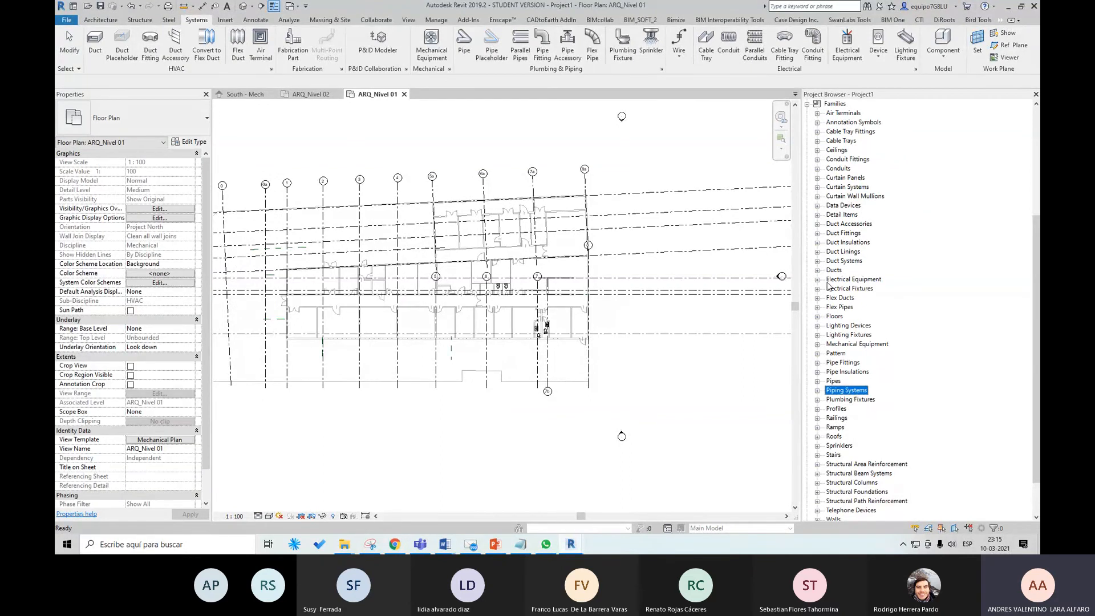
click(817, 270)
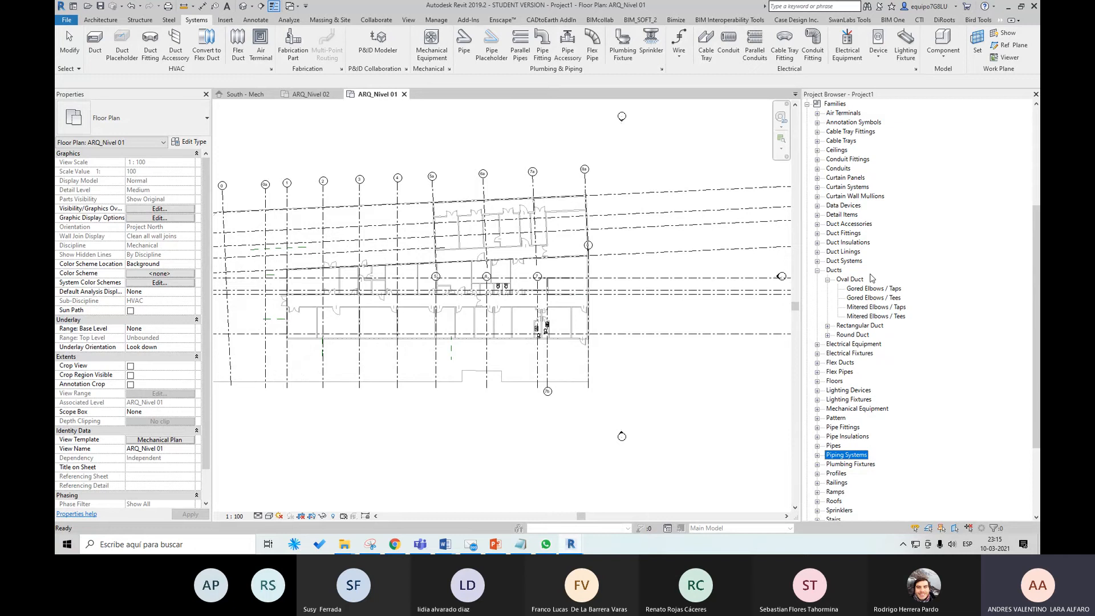
click(818, 270)
click(818, 261)
click(827, 271)
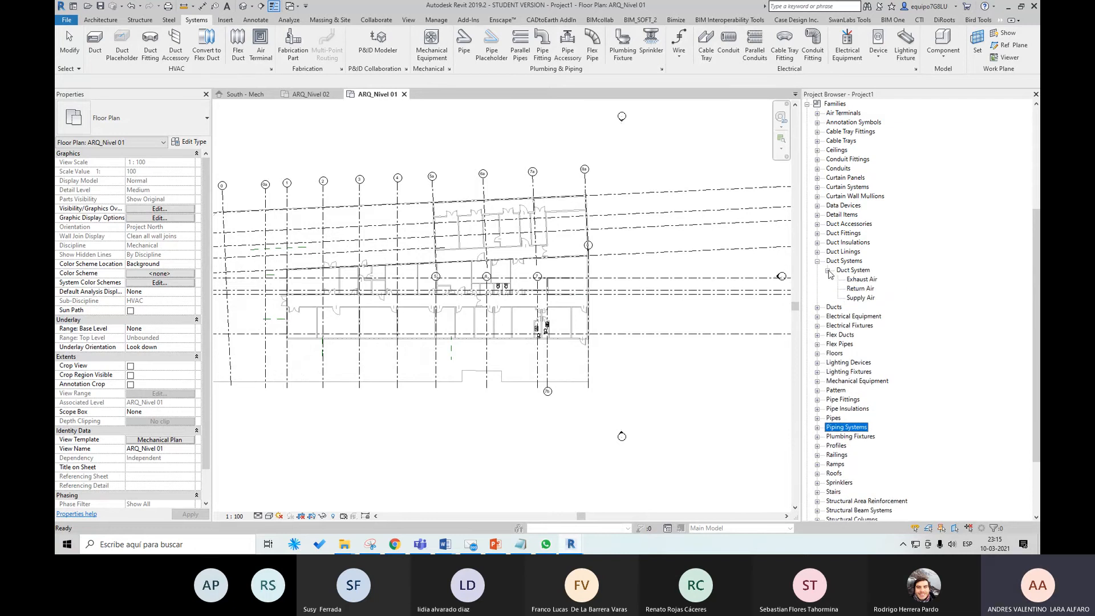
Expand the Piping System family and select all its types from Domestic Cold Water through Vent.
click(818, 427)
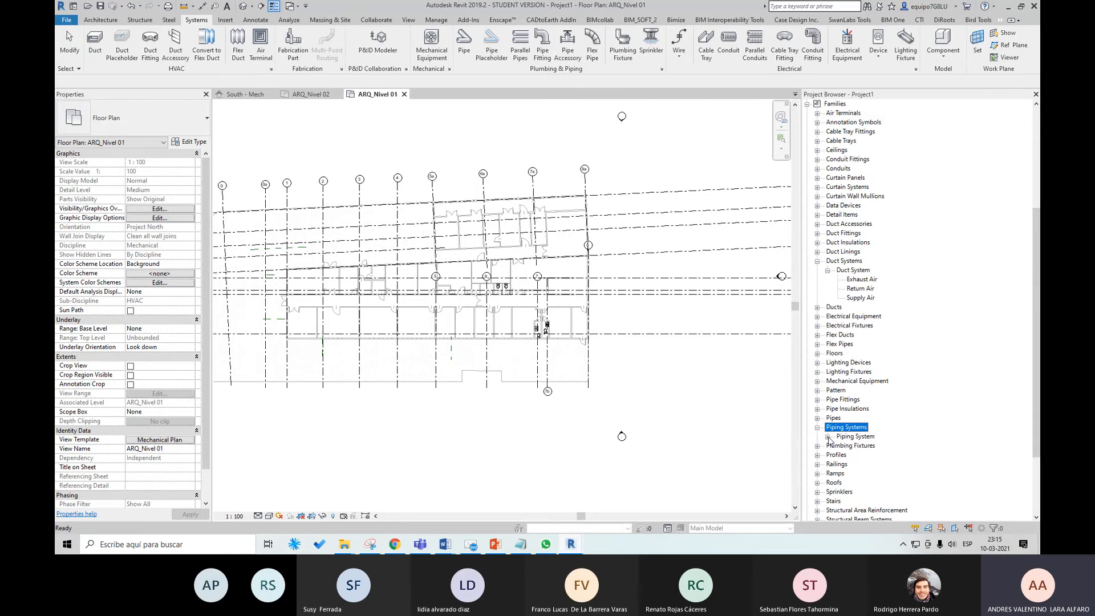
click(827, 436)
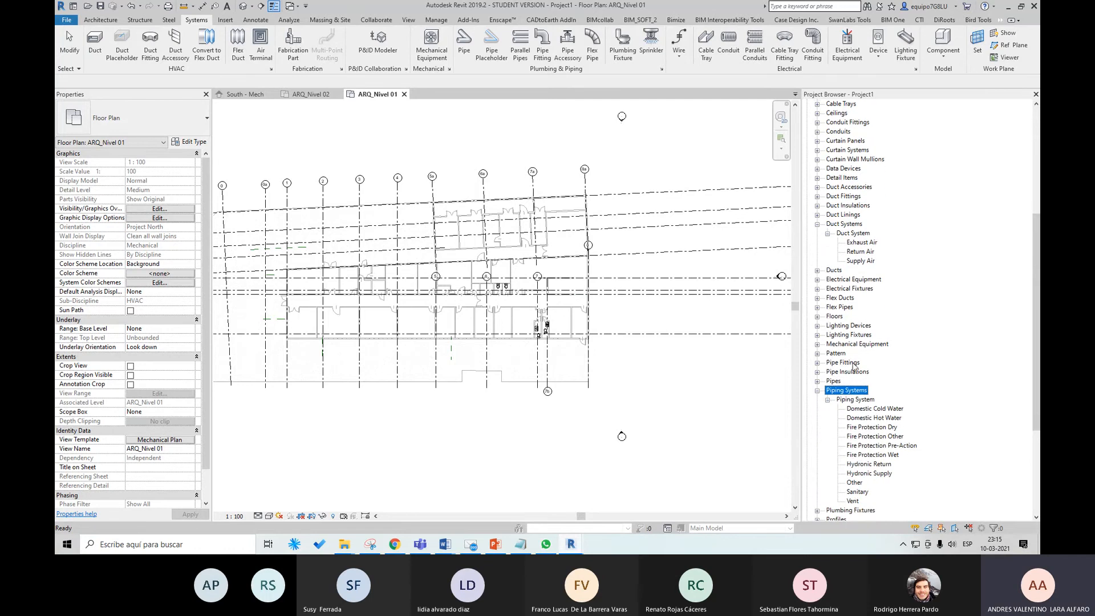
scroll(856, 368, down, 1)
click(869, 393)
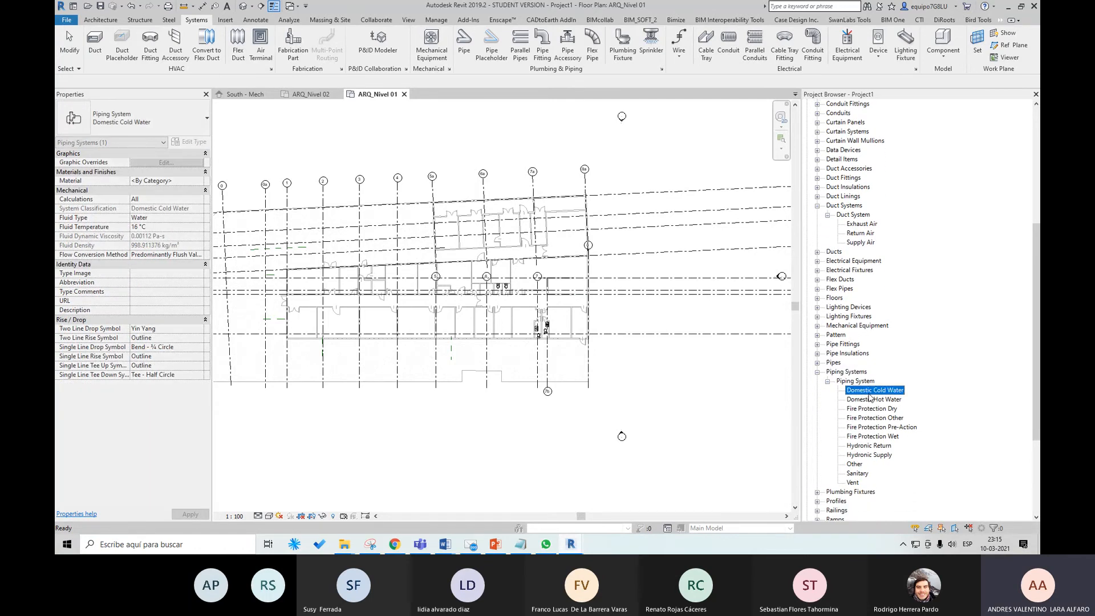
shift+click(855, 484)
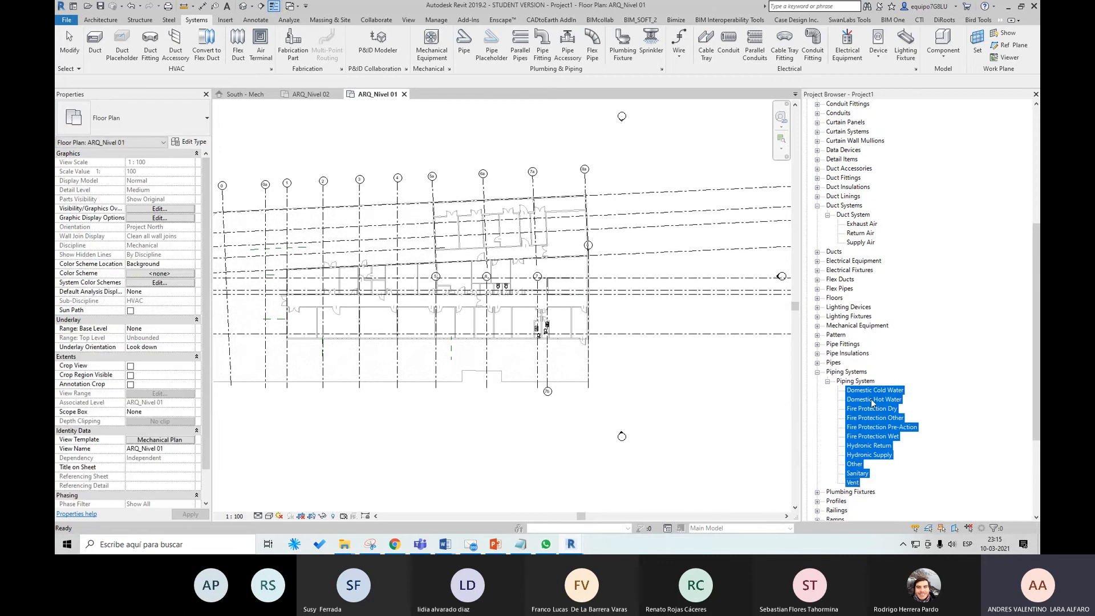
Compare the properties of the Domestic Cold Water and Vent piping system types.
click(870, 393)
shift+click(855, 482)
click(878, 391)
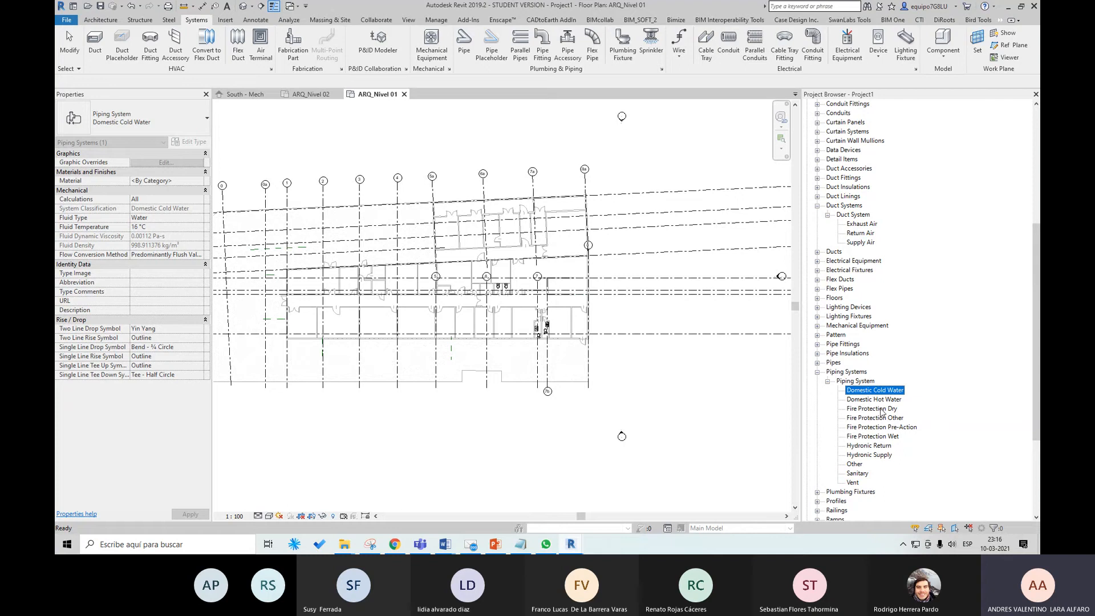
shift+click(853, 484)
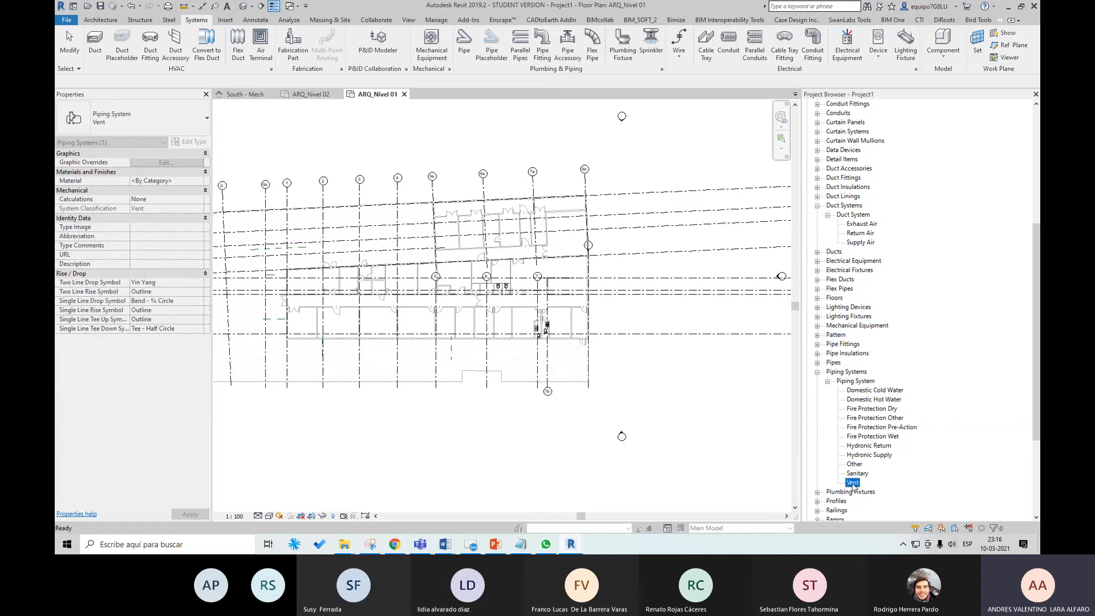
click(870, 392)
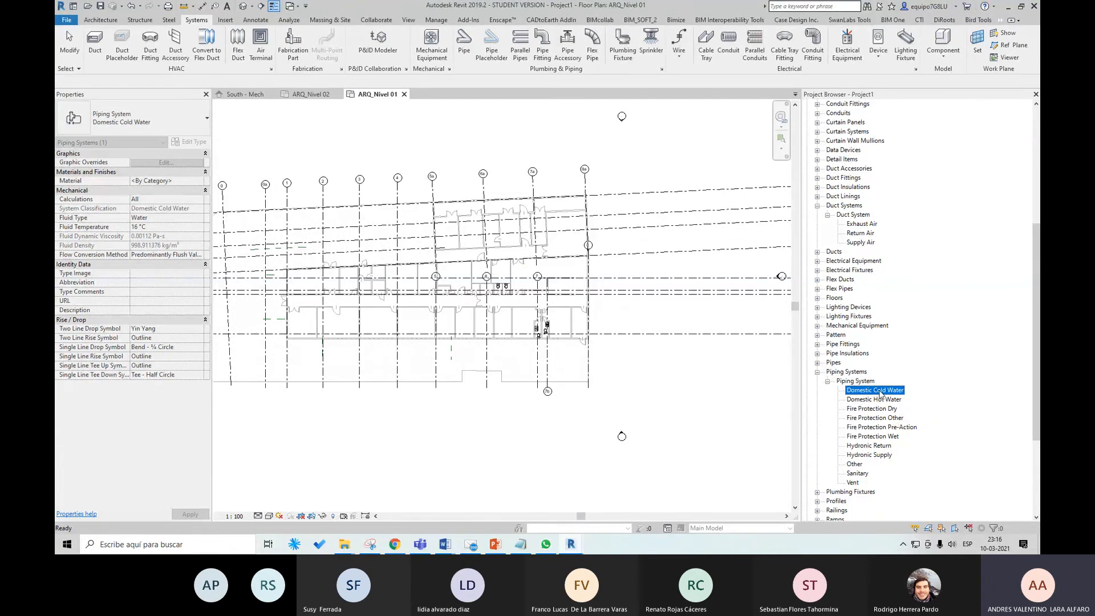
mouse_move(115, 201)
scroll(867, 403, down, 1)
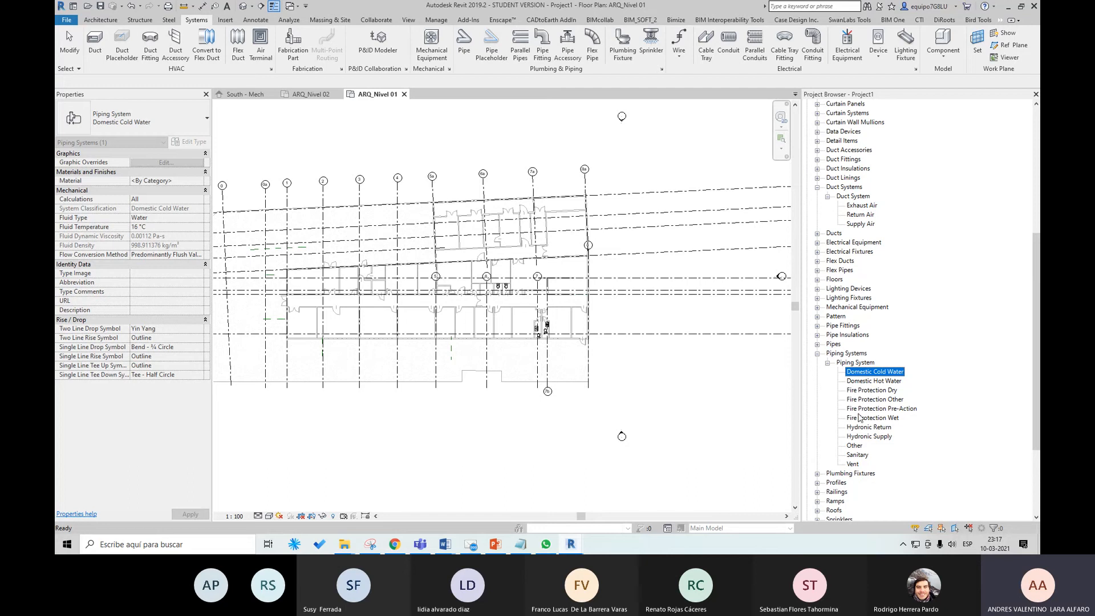
Duplicate the Sanitary piping system type and rename the copy as Aguas servidas.
click(866, 456)
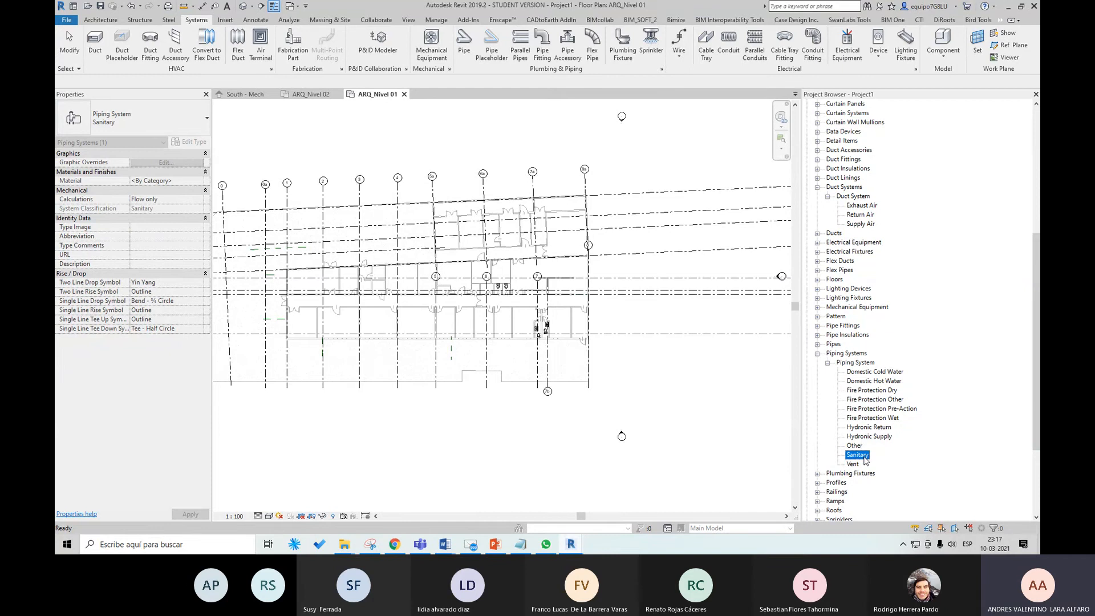
right_click(866, 458)
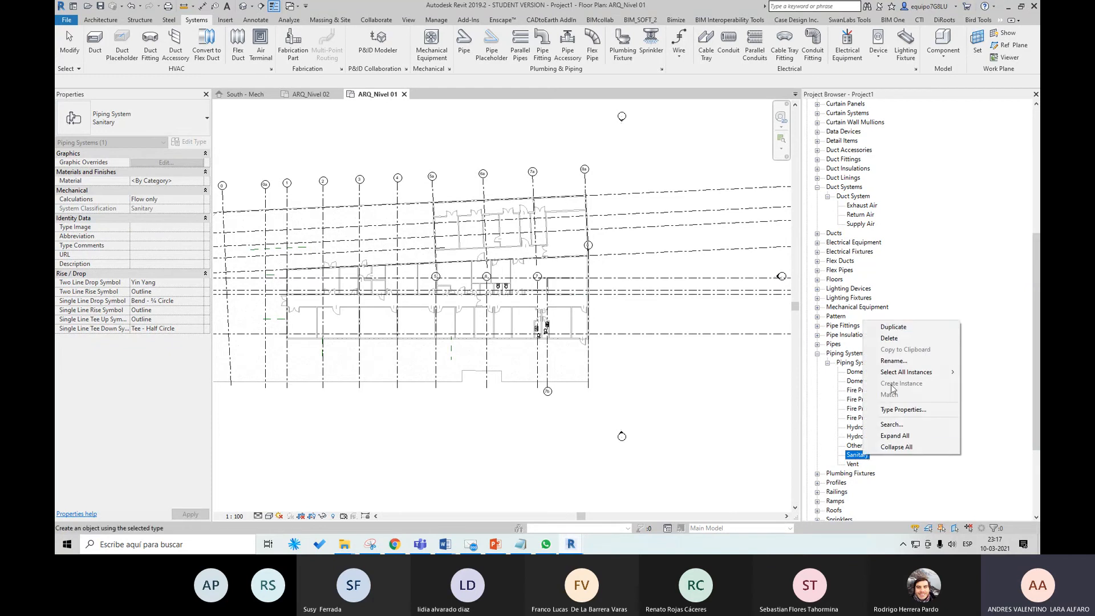
click(910, 328)
click(867, 465)
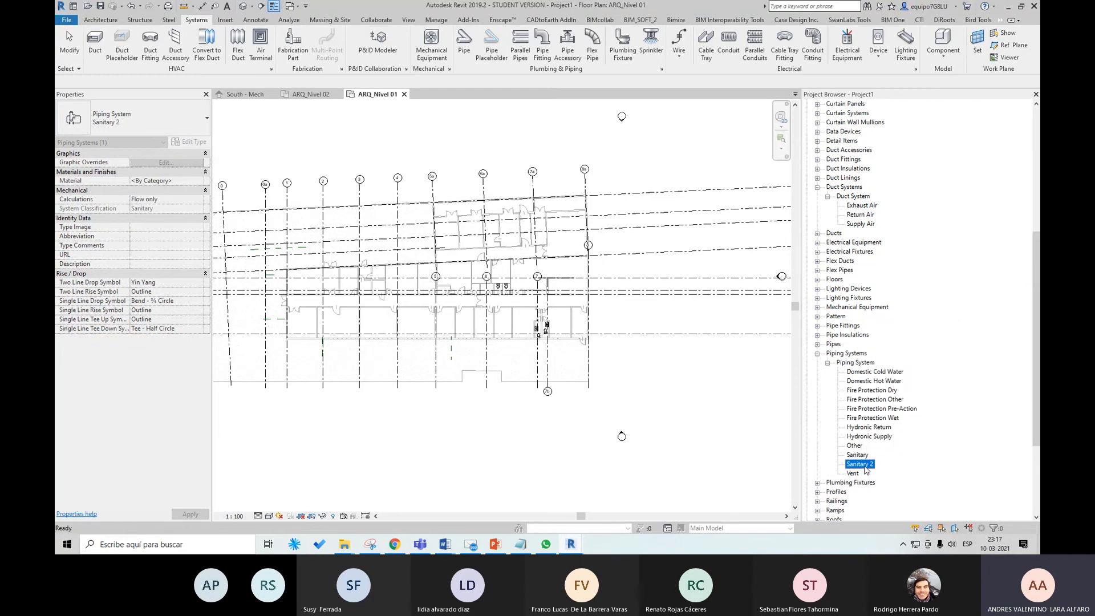
click(869, 465)
text(Aguas servidas)
key(Return)
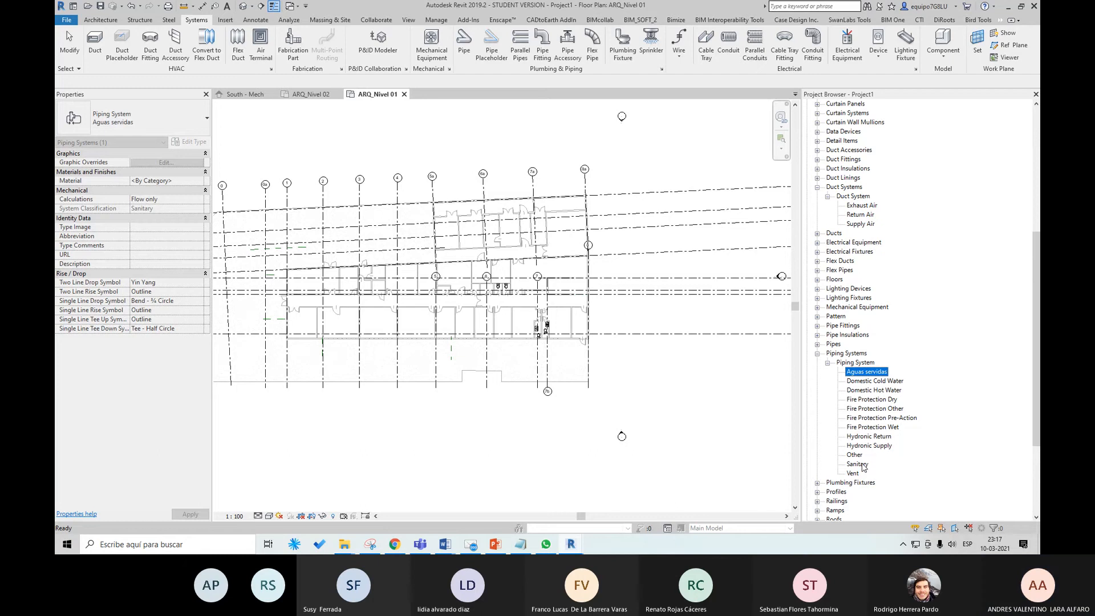
Create another duplicate of the Sanitary piping system type and name it Aguas Lluvias.
right_click(864, 466)
click(881, 336)
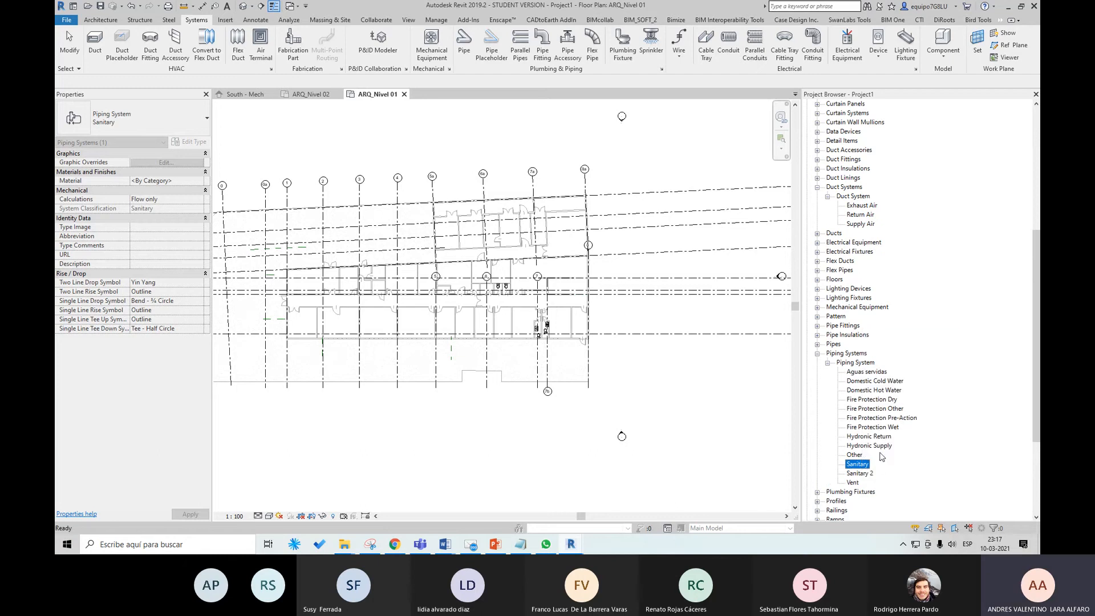
click(868, 474)
click(869, 475)
text(Aguas Lluvias)
key(Return)
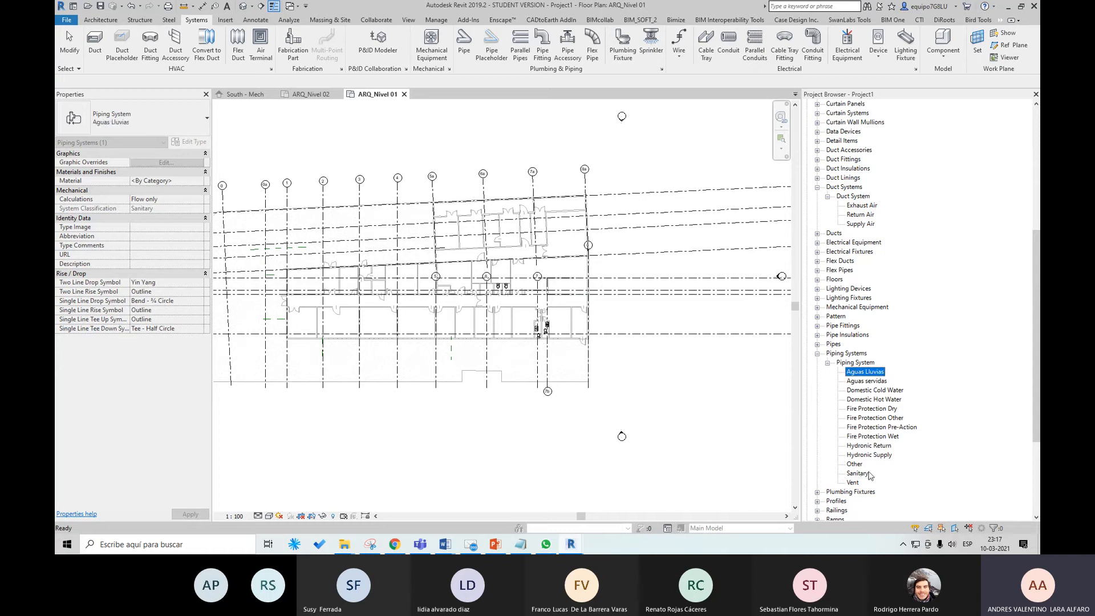
Examine the Aguas servidas, Domestic Cold Water and Sanitary types and the type commands available for them.
click(877, 382)
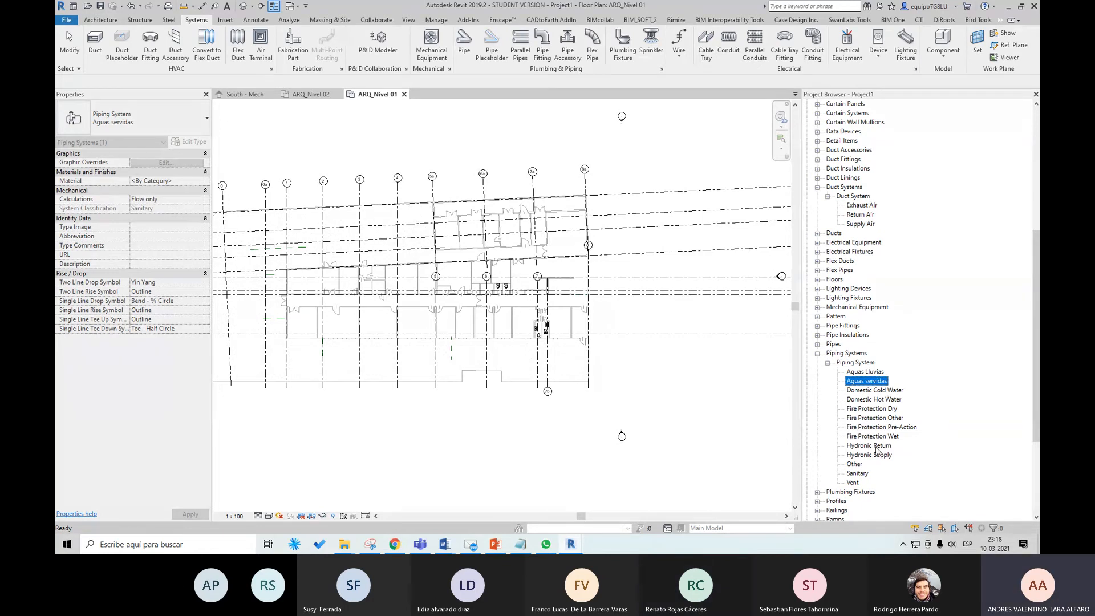
click(875, 392)
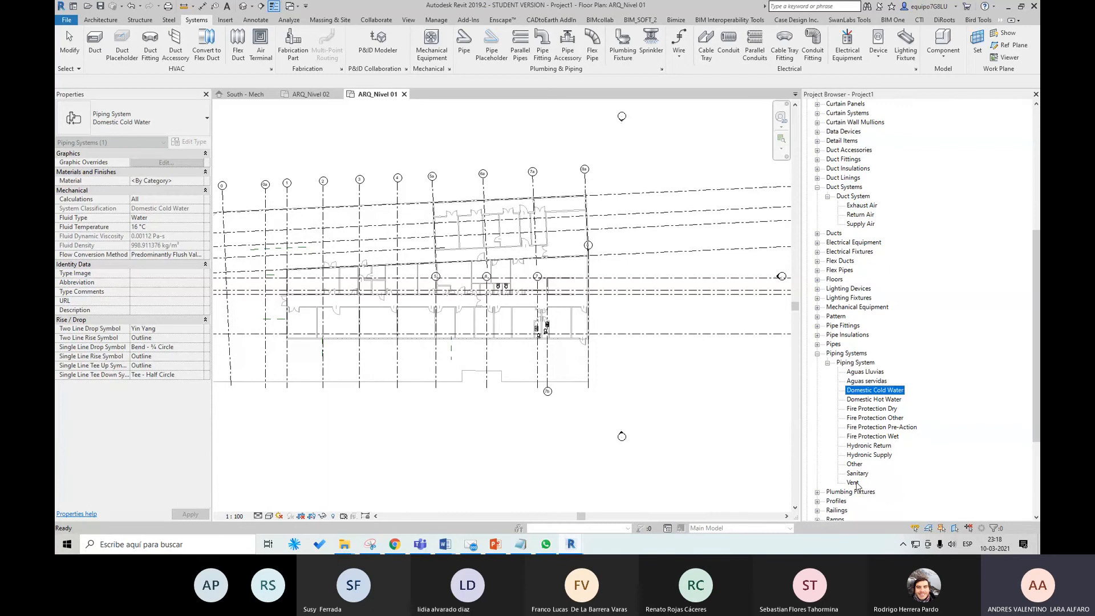
click(864, 475)
right_click(864, 475)
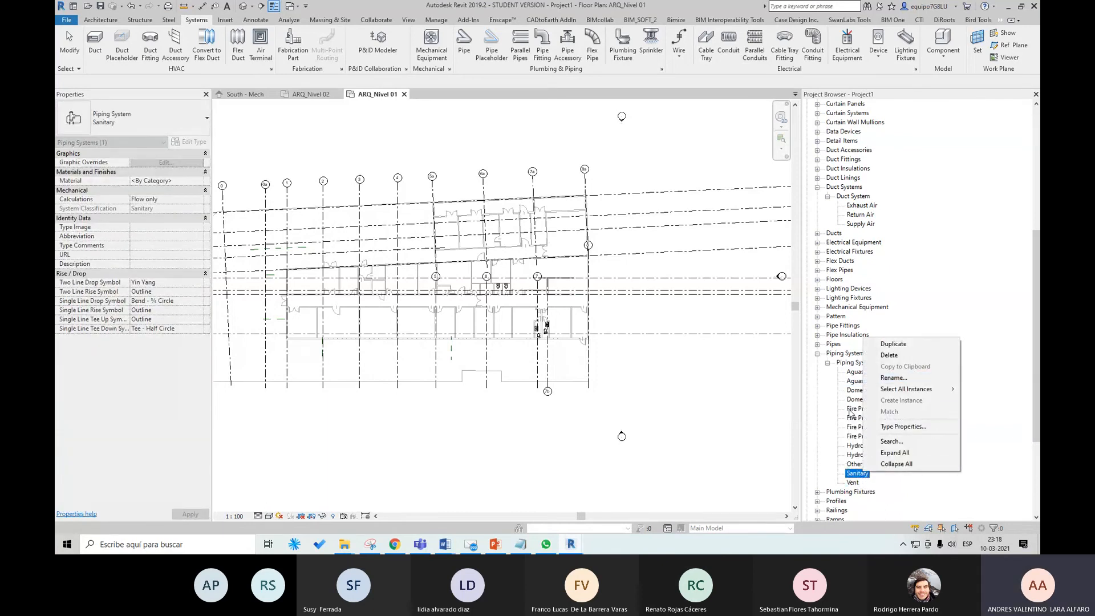
click(862, 391)
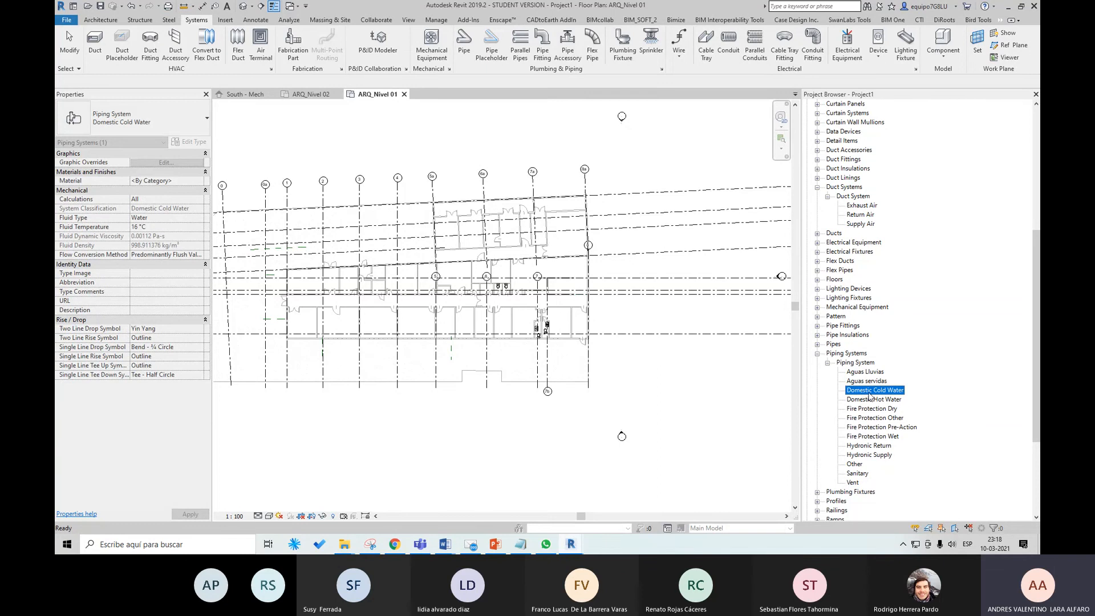
right_click(872, 393)
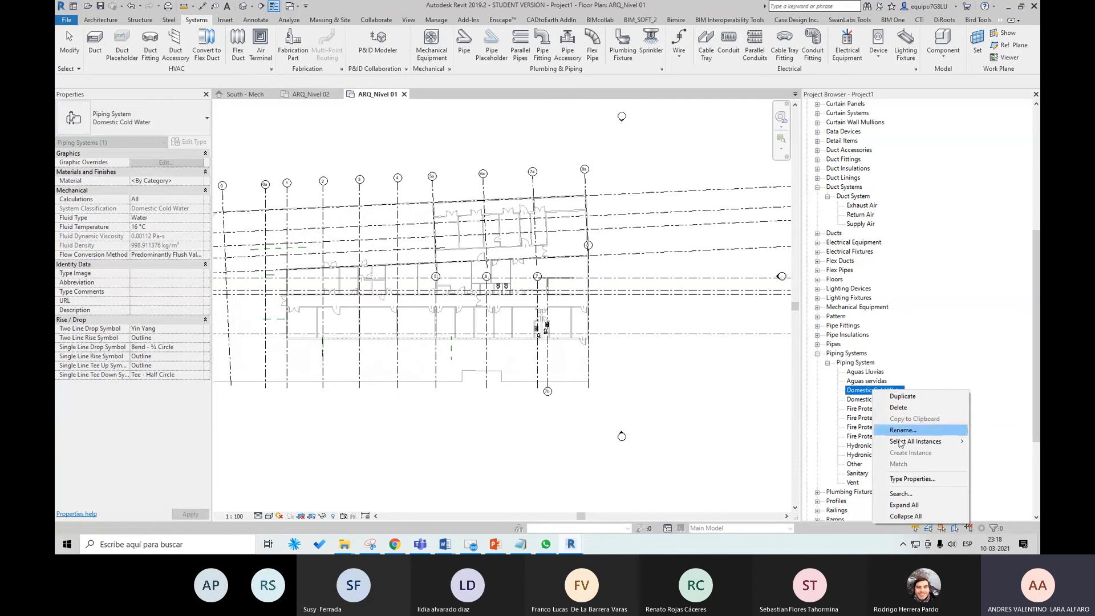
click(869, 418)
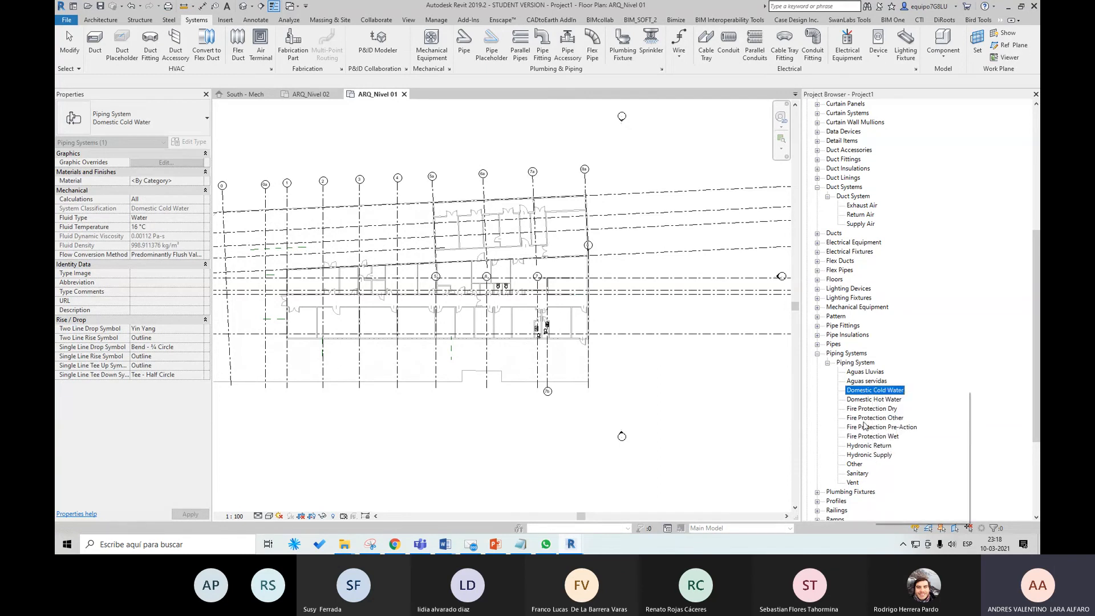
Try renaming the Sanitary piping system type as agua fria and undo the rename.
right_click(860, 475)
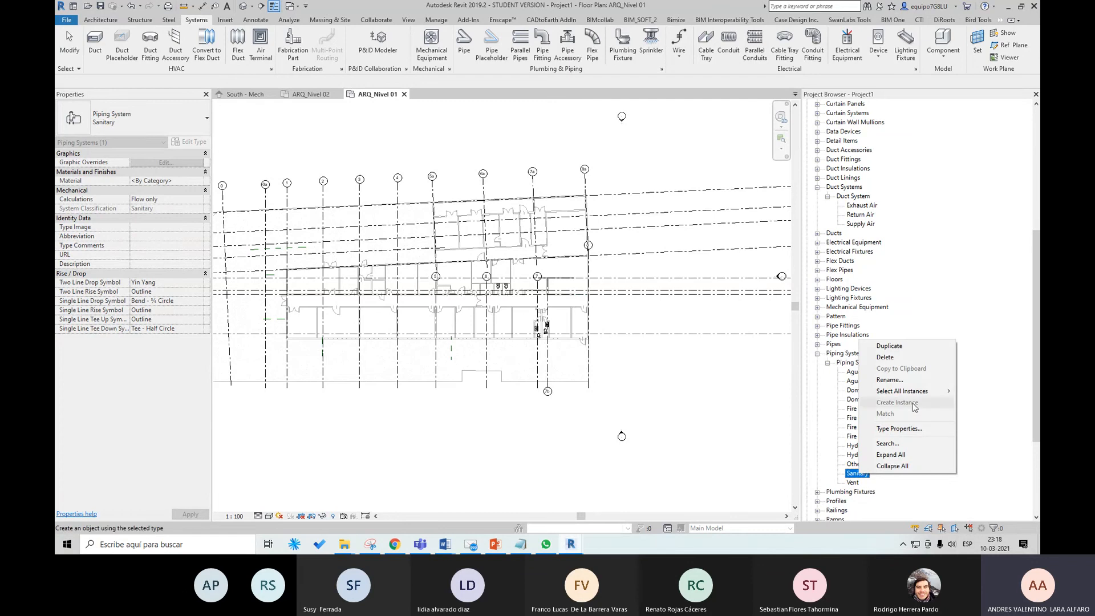
click(906, 380)
text(agua fria)
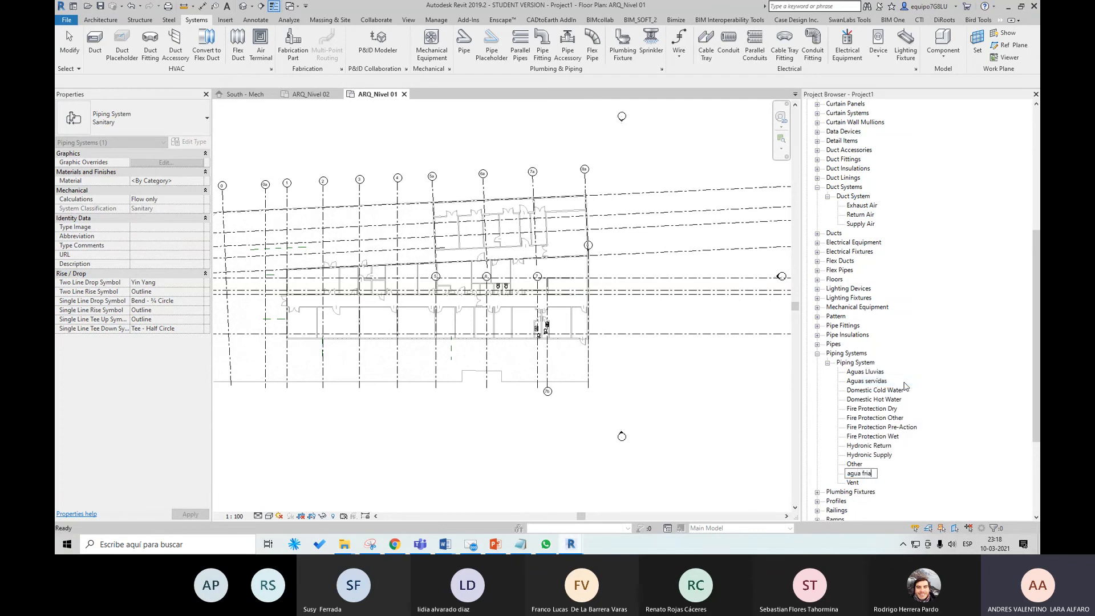
key(Return)
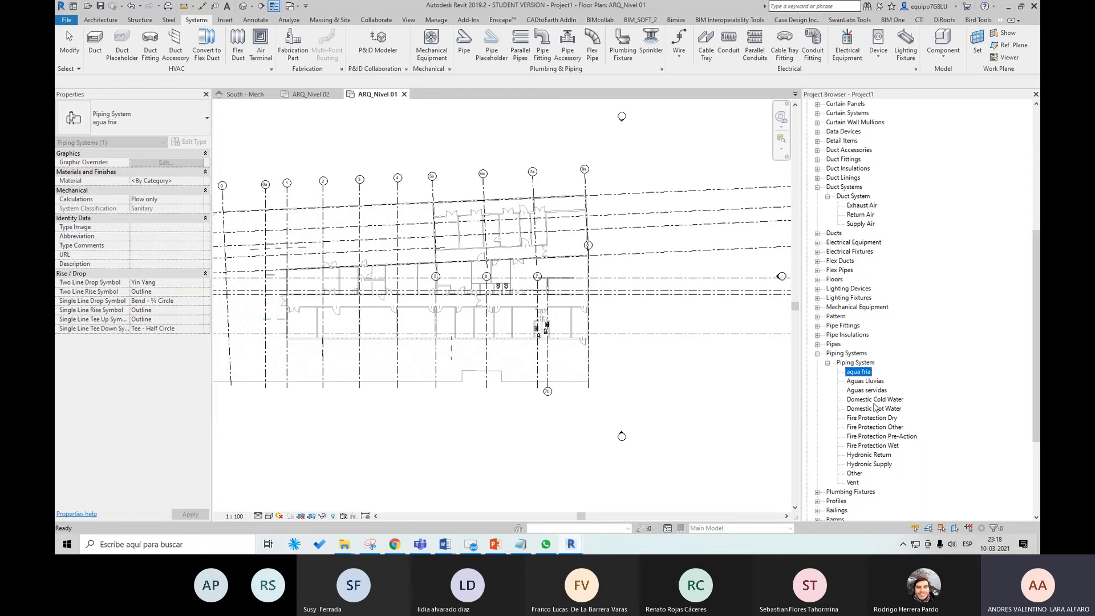
key(ctrl+z)
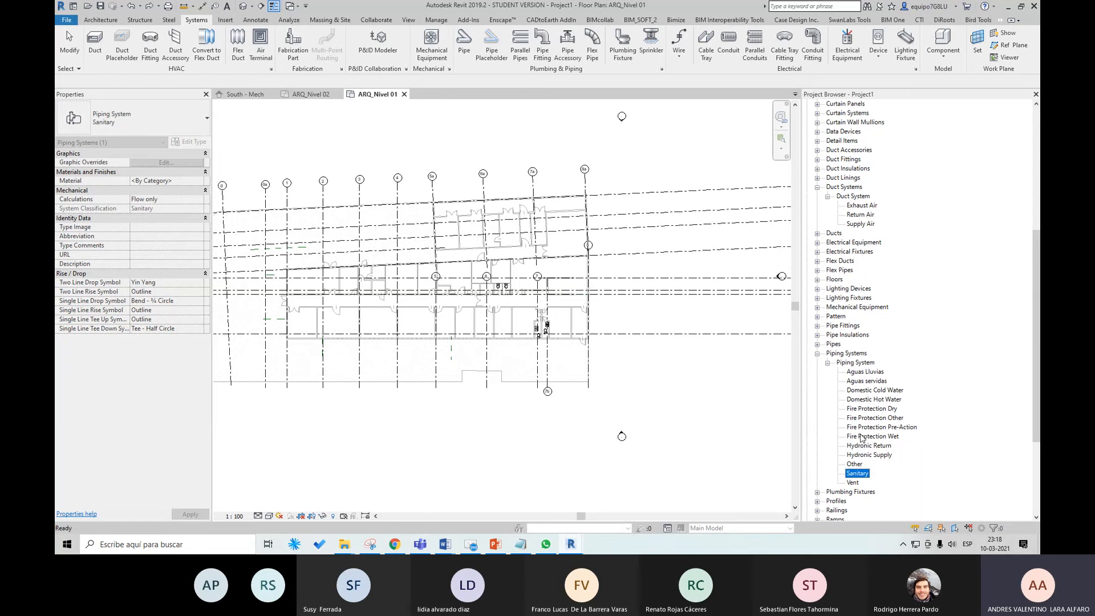
Select the Domestic Cold Water type, review the project's family categories around it, and clear the selection.
click(866, 390)
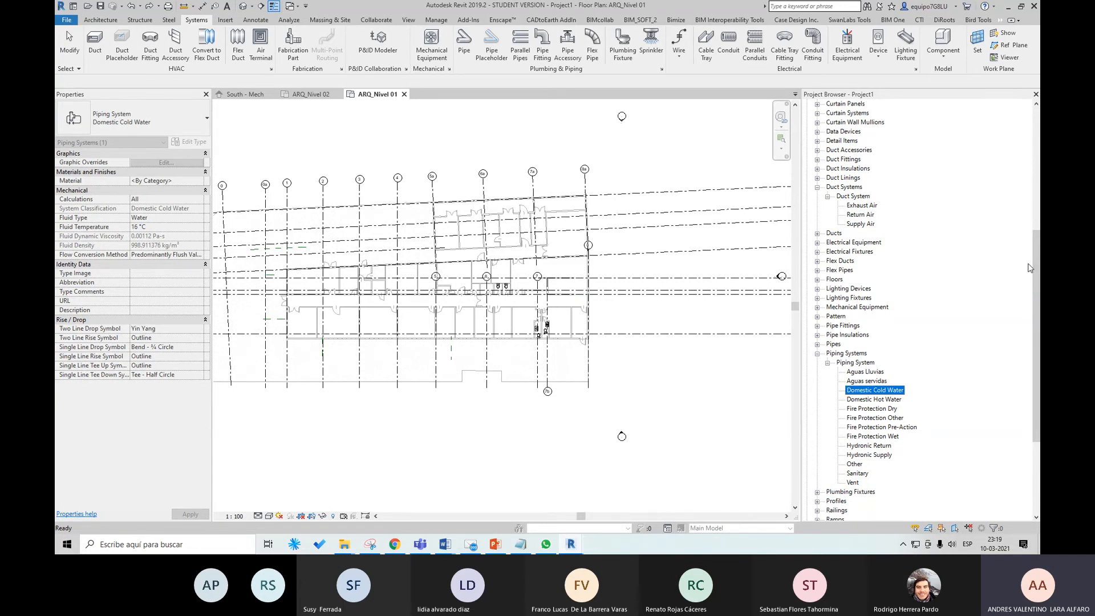
drag(1035, 262, 1034, 225)
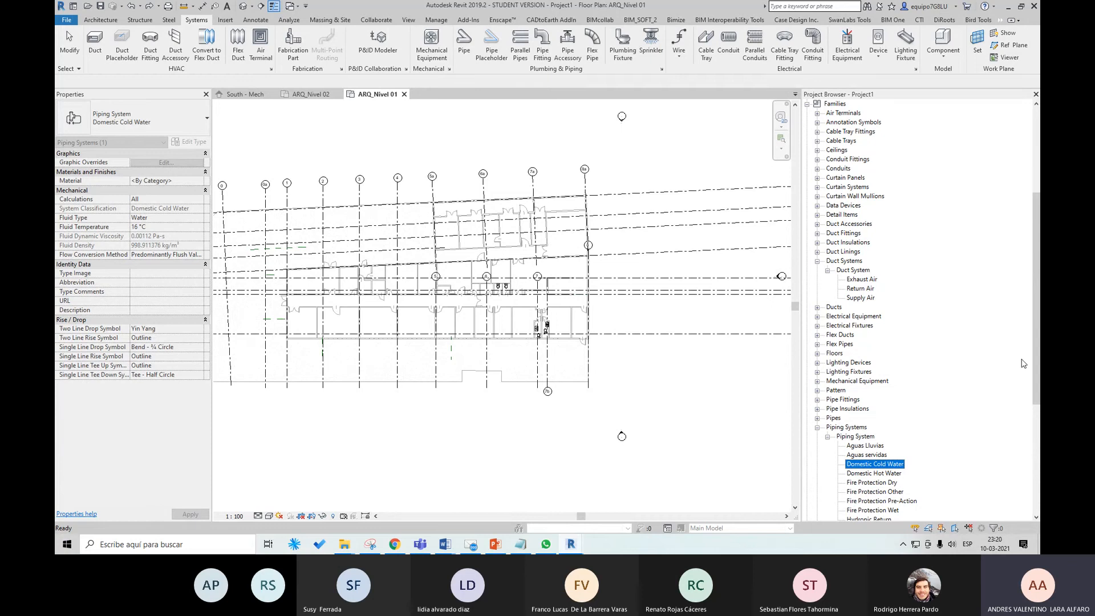
drag(1035, 351, 1035, 415)
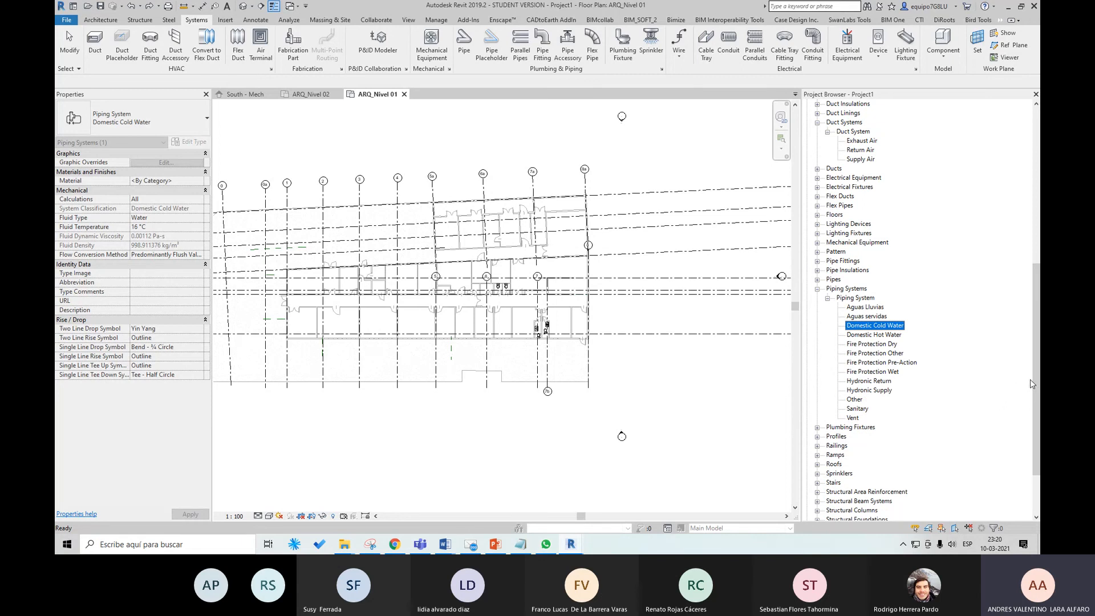
drag(1031, 379, 1031, 373)
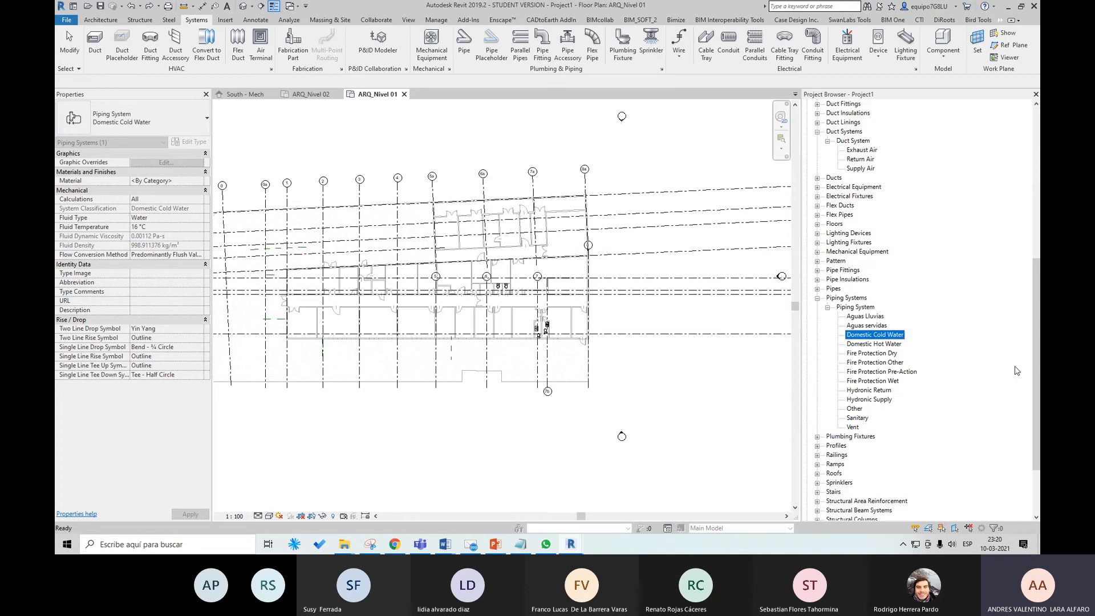
click(690, 375)
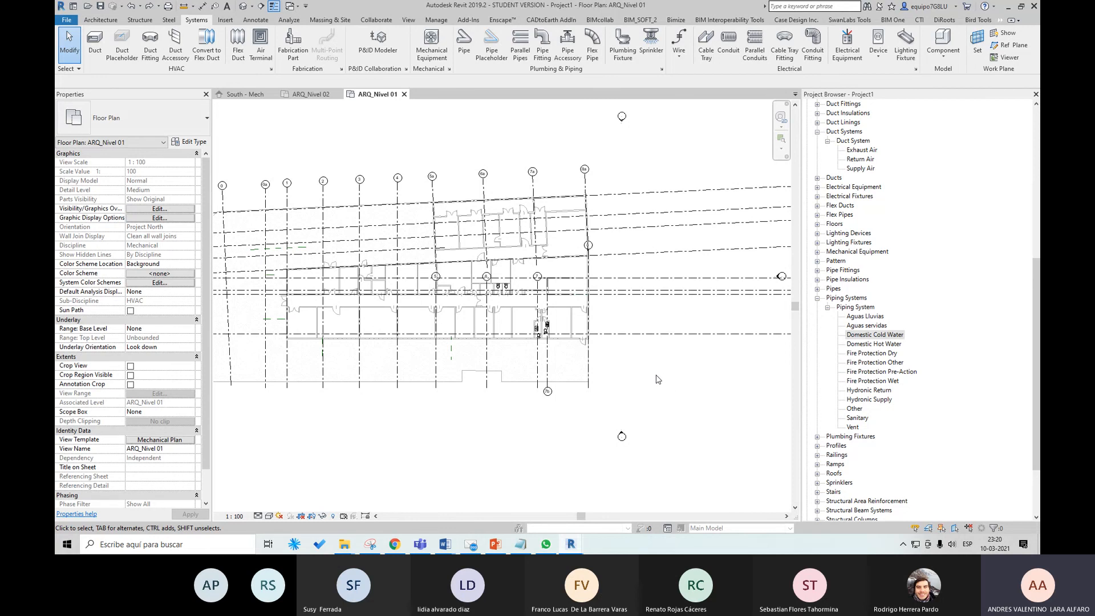
Collapse the Piping Systems and Duct Systems categories and the whole Families branch of the project.
click(817, 298)
scroll(879, 377, up, 4)
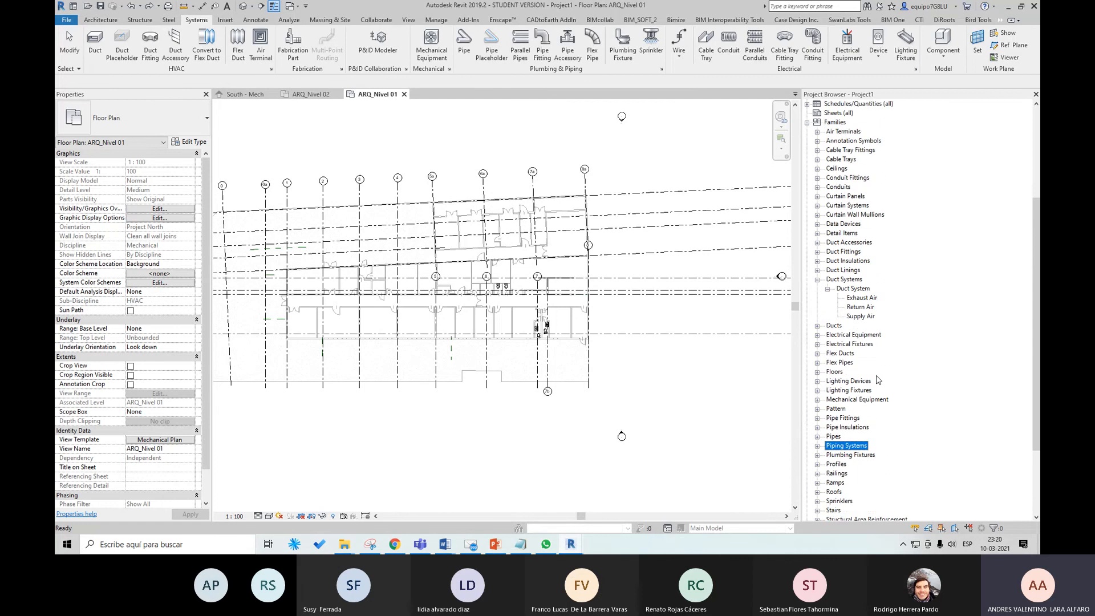
scroll(867, 368, up, 2)
click(818, 316)
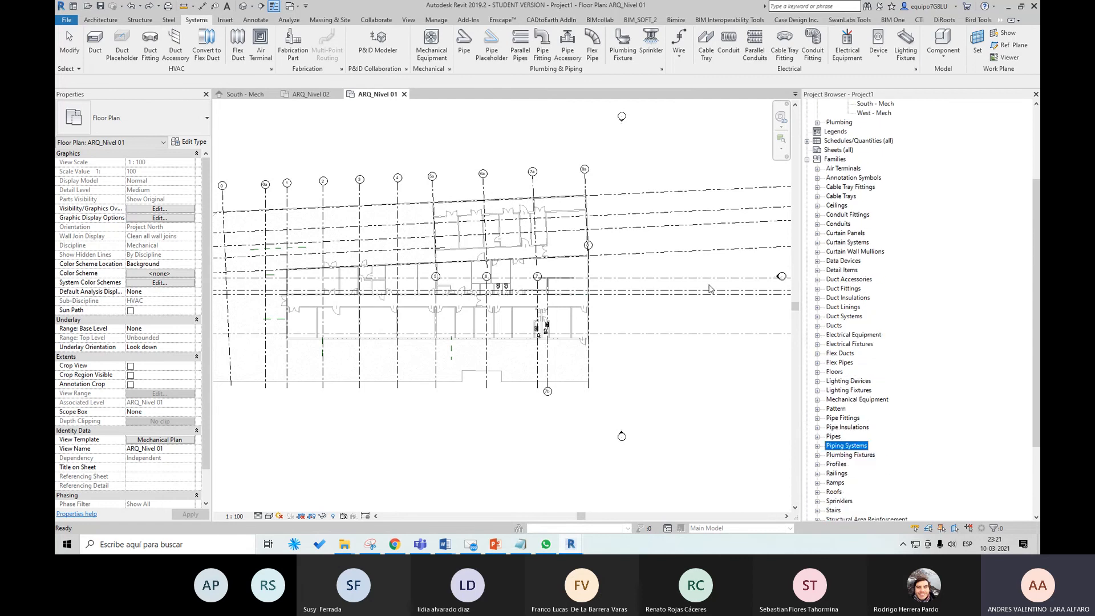
click(700, 264)
middle_drag(725, 278, 715, 328)
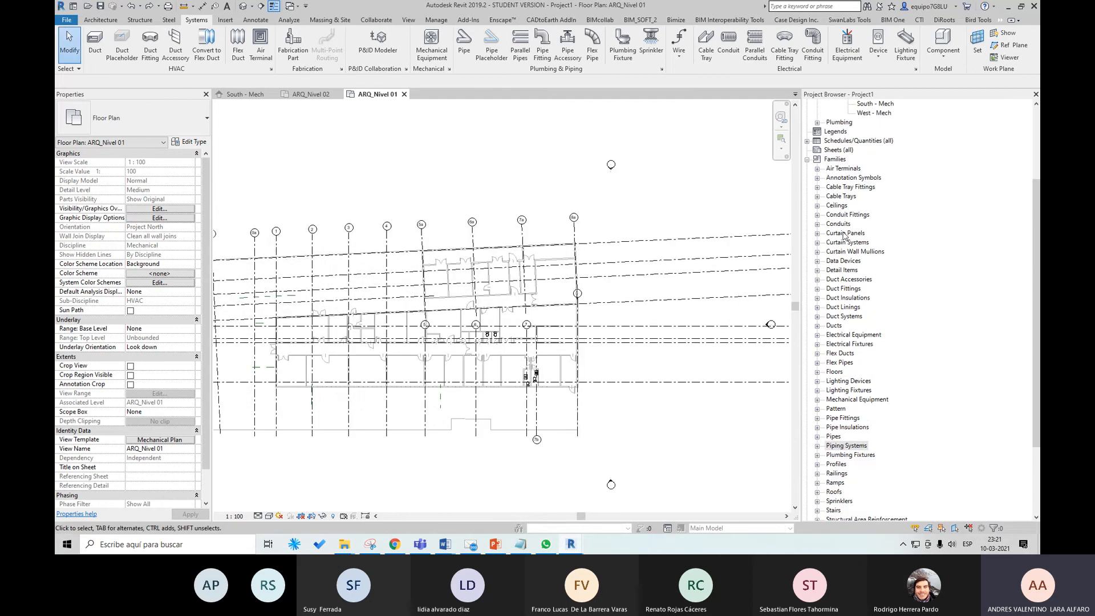
click(808, 160)
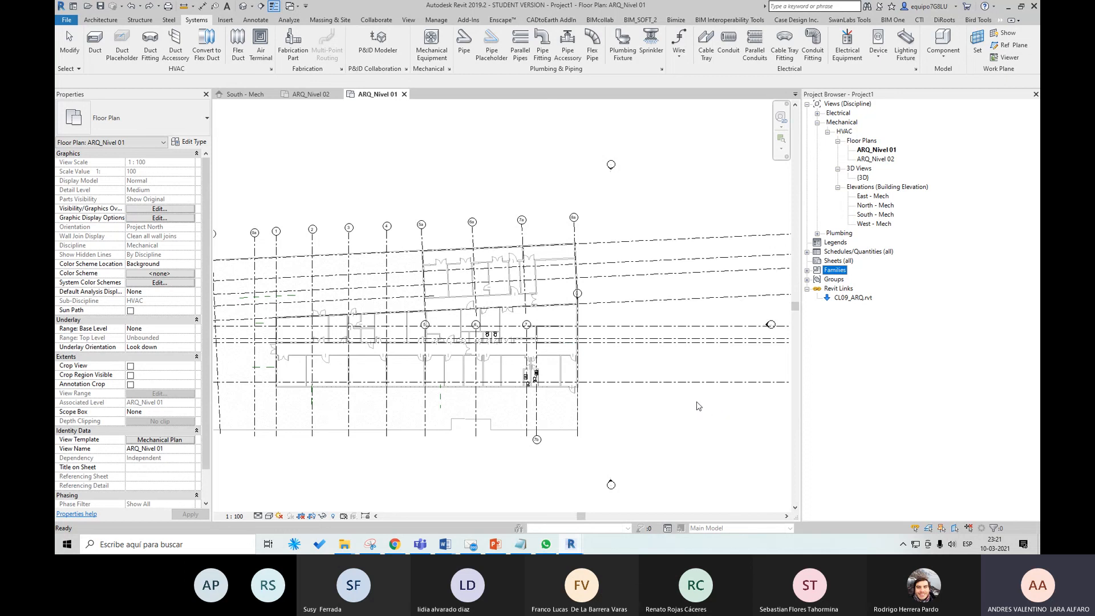
click(534, 147)
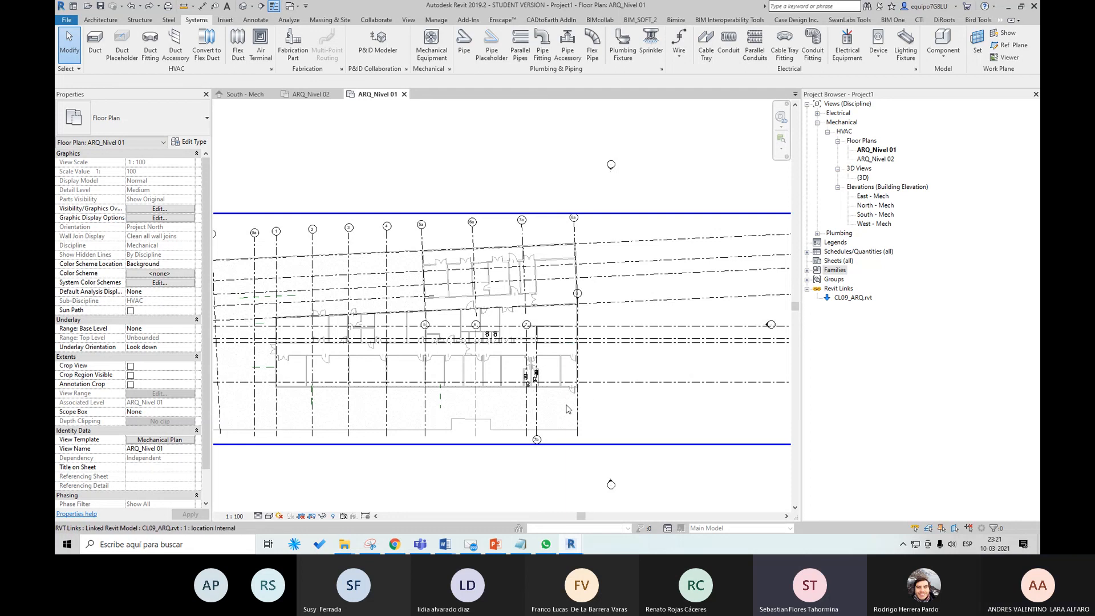
middle_drag(580, 428, 576, 403)
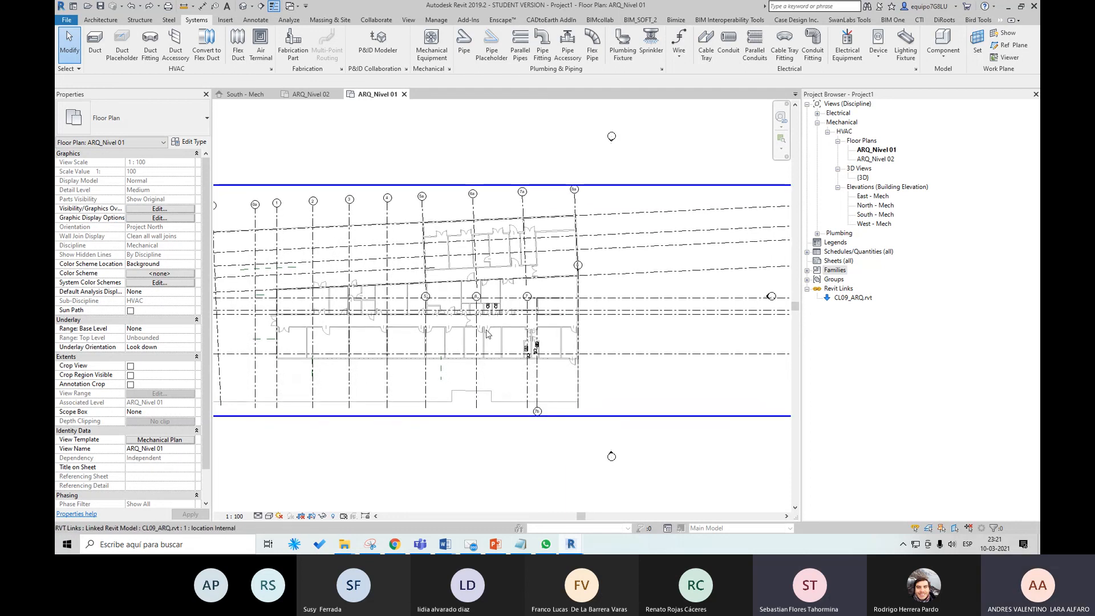
scroll(542, 393, up, 2)
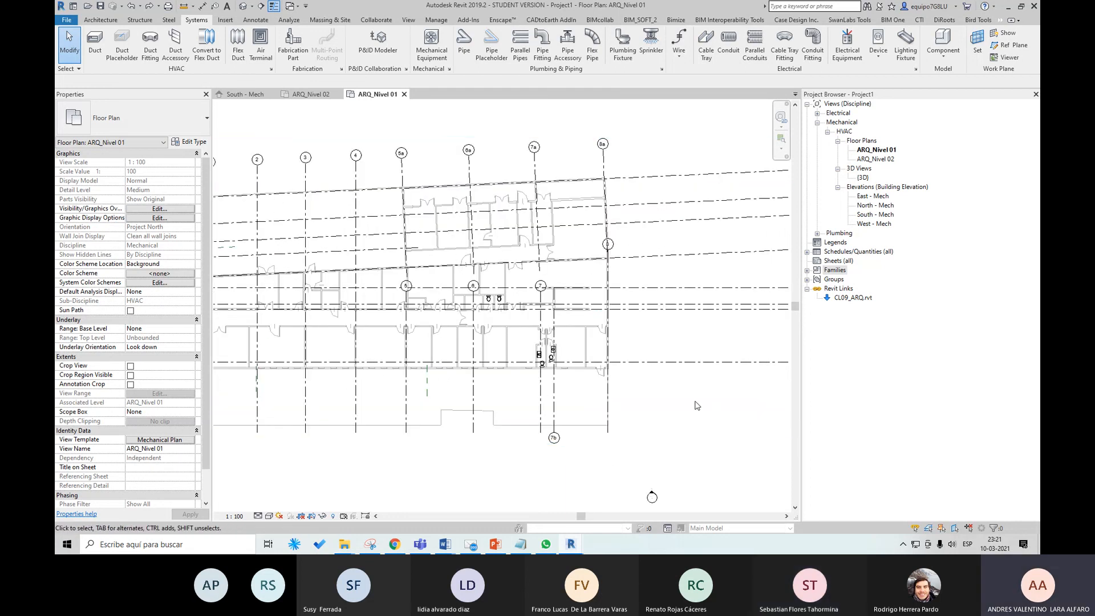
middle_drag(658, 418, 689, 425)
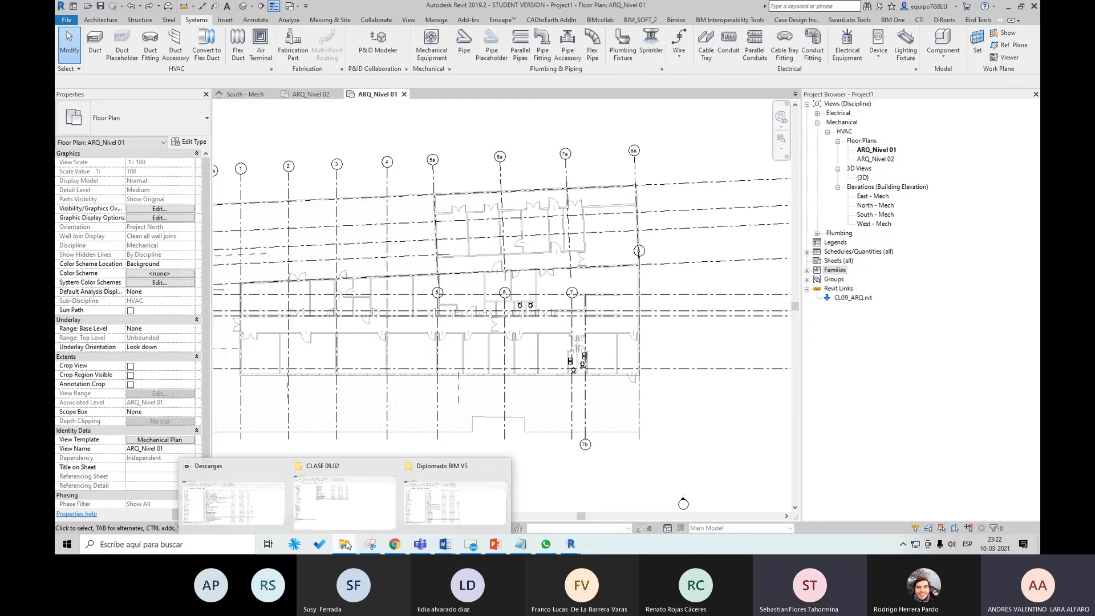
Switch to File Explorer and look through the CLASE 07 folder inside Diplomado BIM V7, returning to the parent folder.
click(346, 516)
click(288, 81)
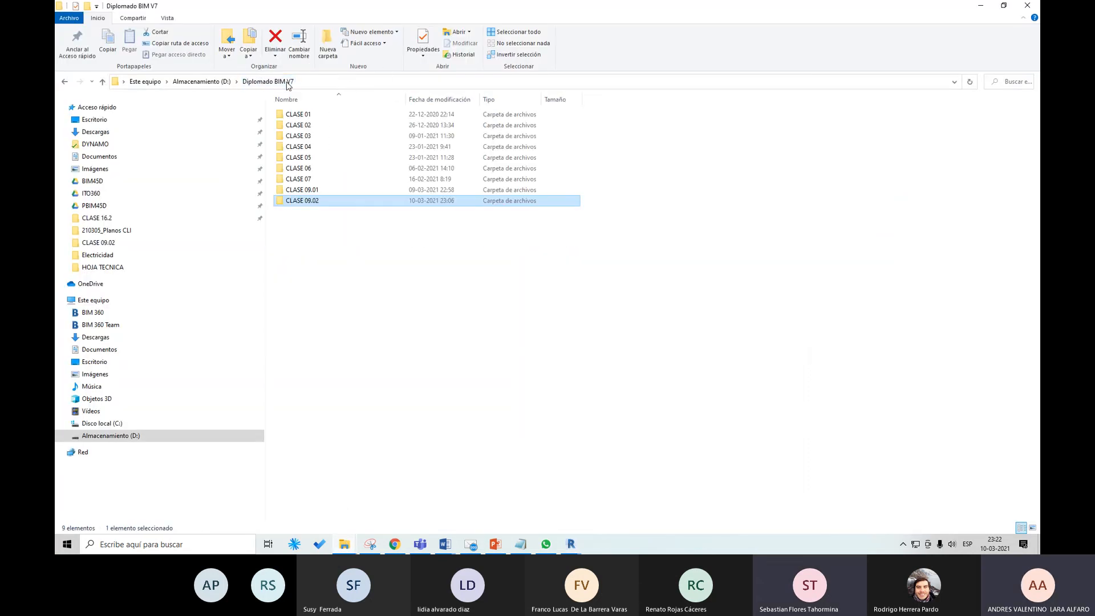
double_click(318, 181)
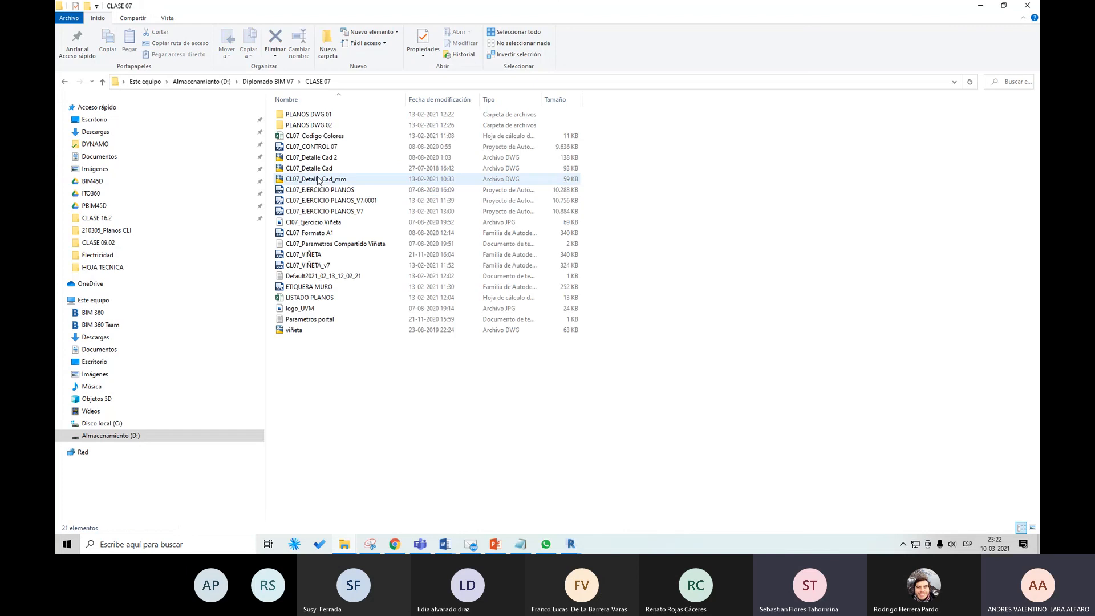
click(61, 83)
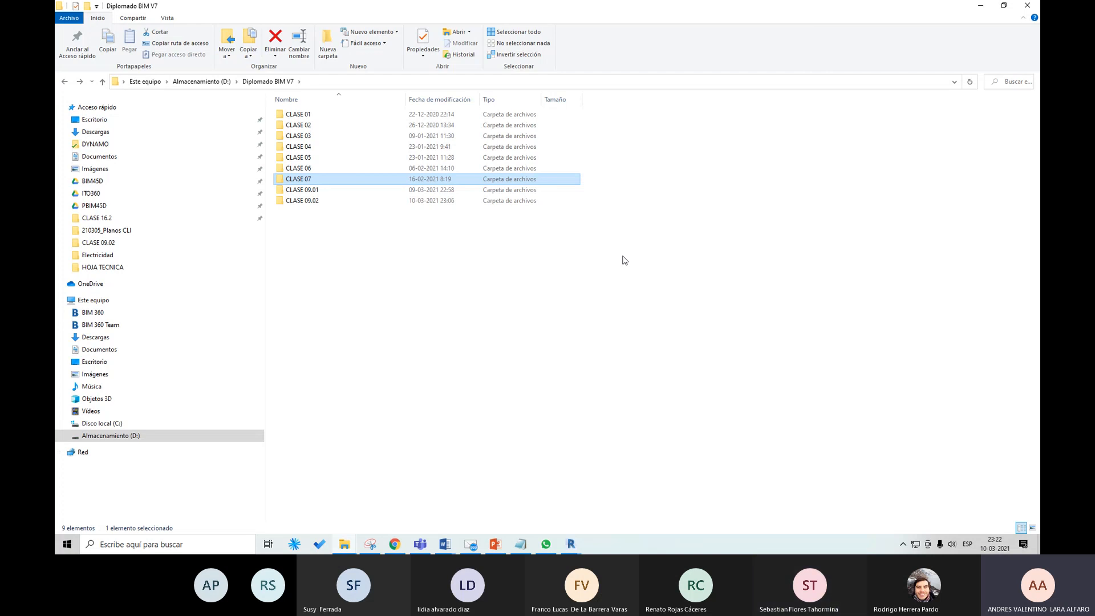
Switch back to Revit and open the default 3D view of the project.
click(978, 11)
middle_drag(723, 418, 691, 413)
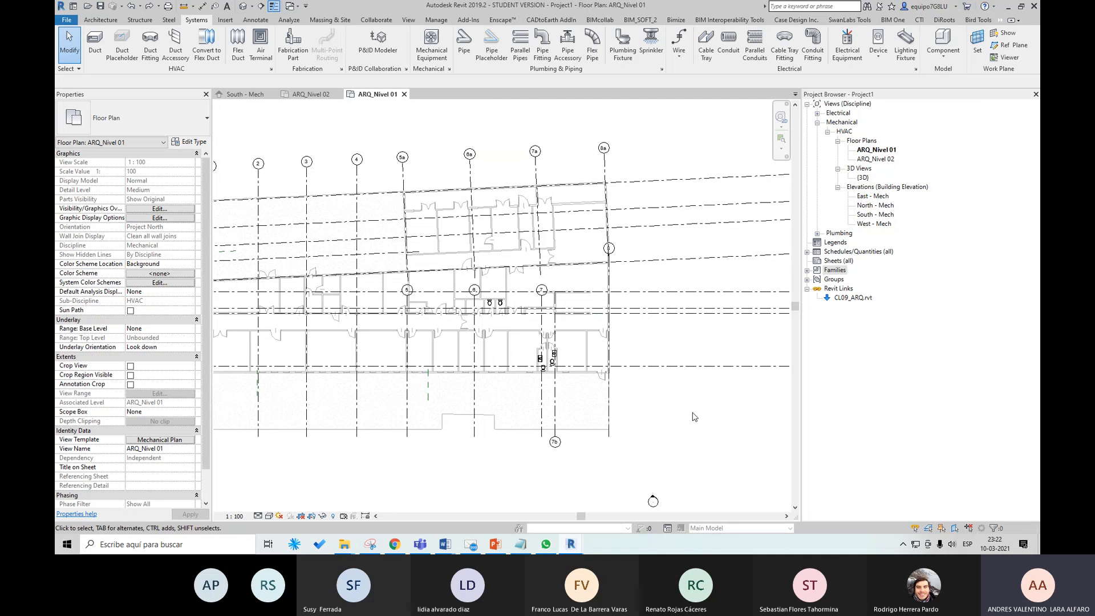
click(243, 6)
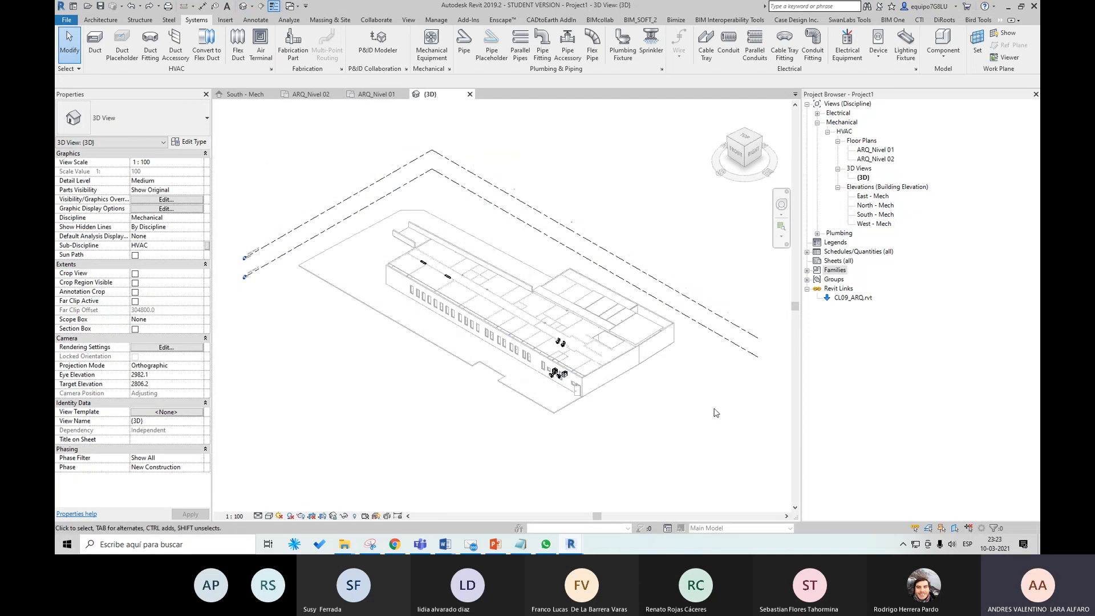